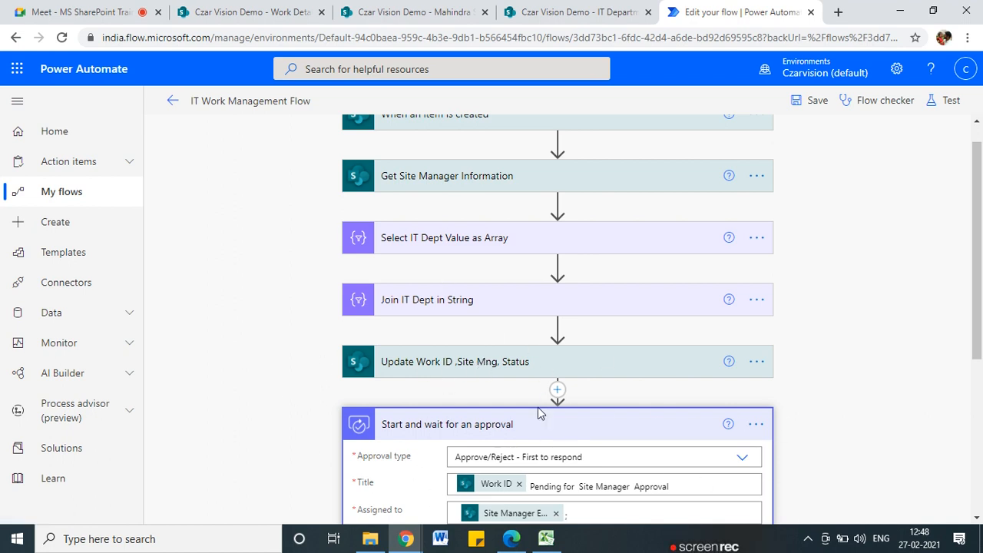
- Annotate the approval action with the notes "Email to requester", "Email to Selected DEPT head" and "Update item in IT Assessmnet List"
scroll(299, 454, down, 2)
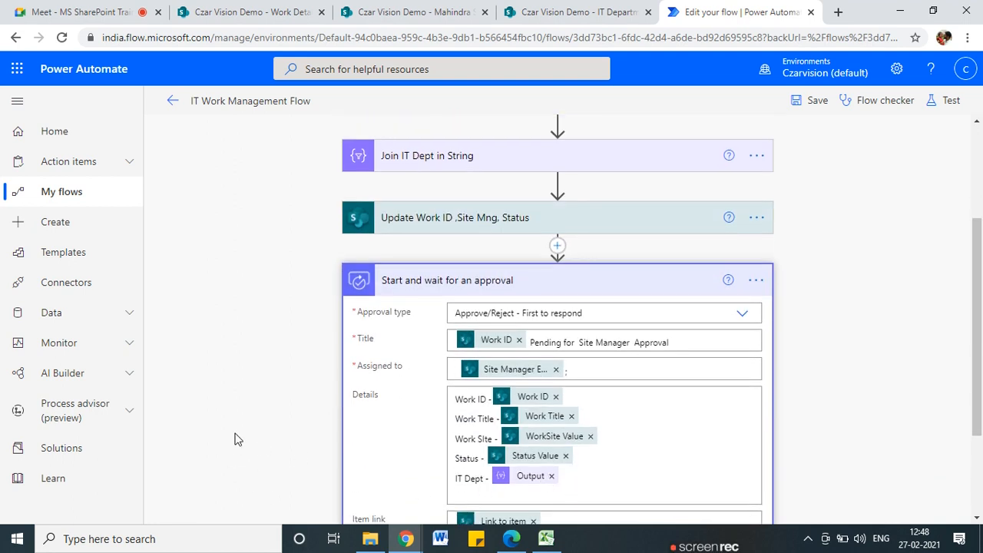
scroll(235, 437, down, 2)
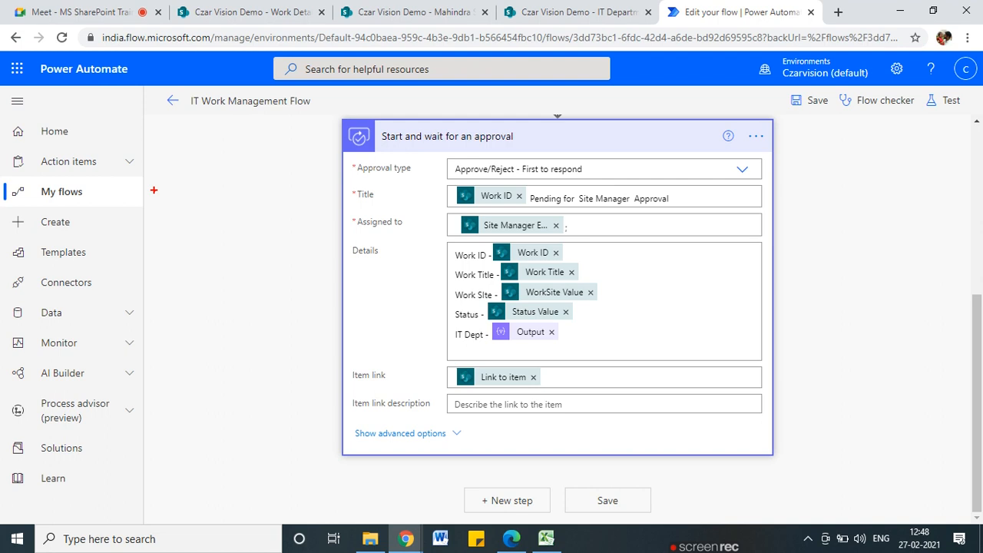
text(Email )
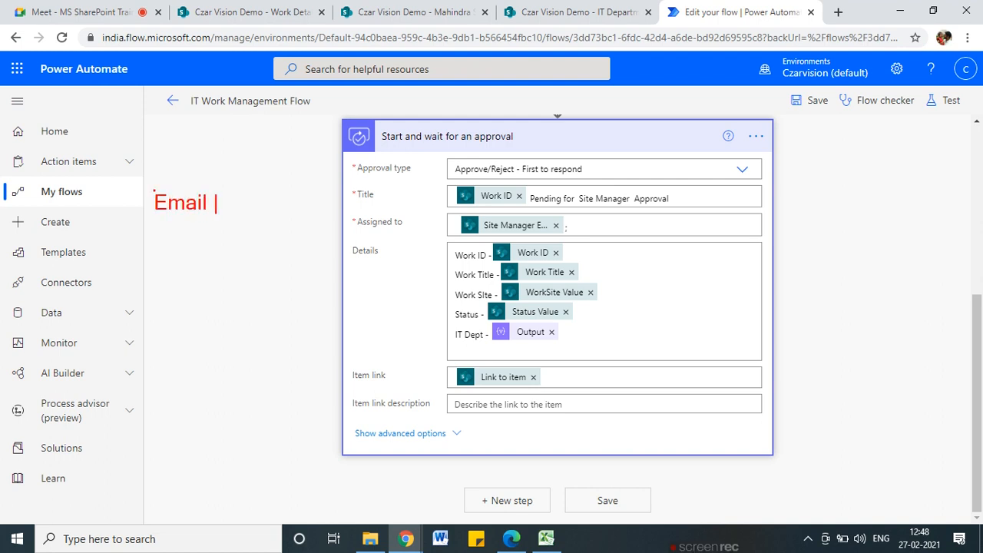
text(to reque)
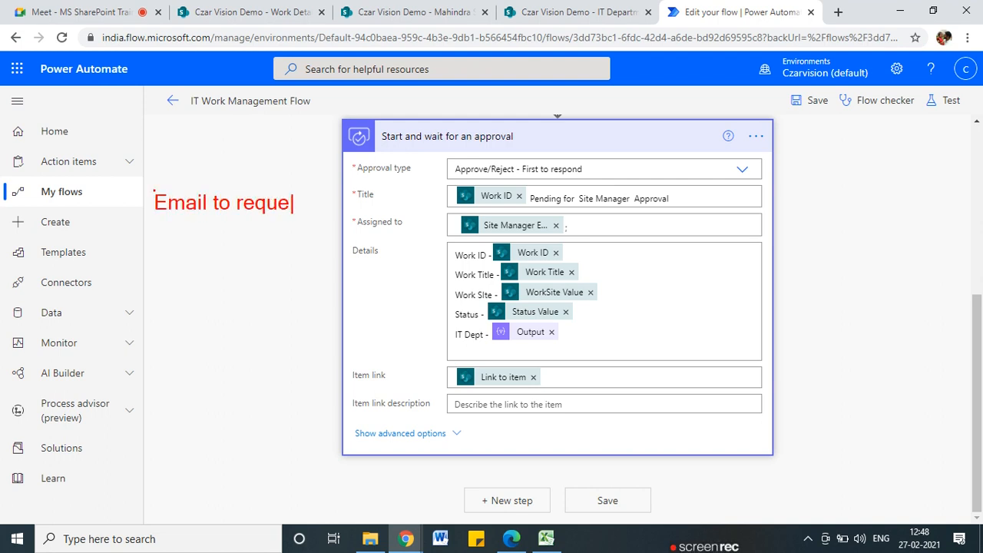
text(ster Email )
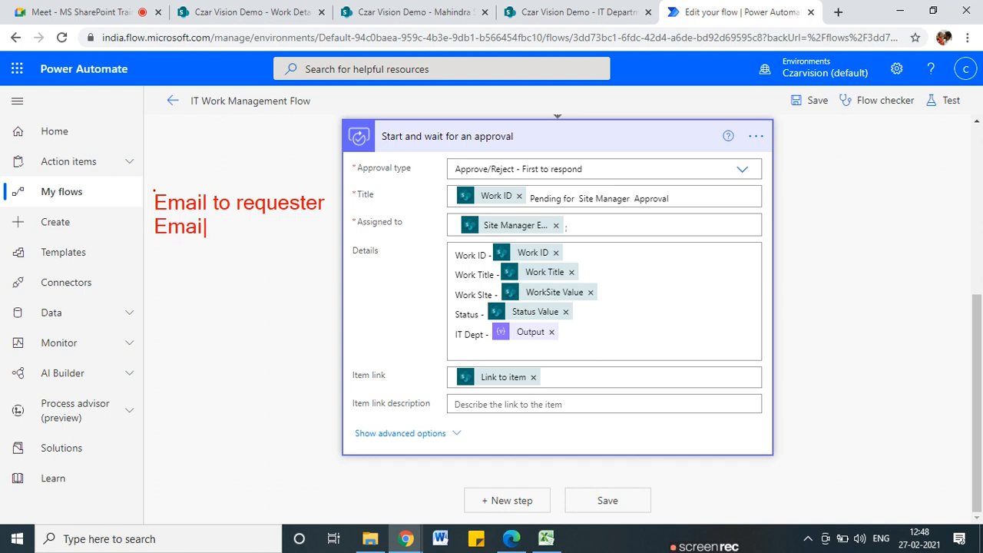
text(to Sel)
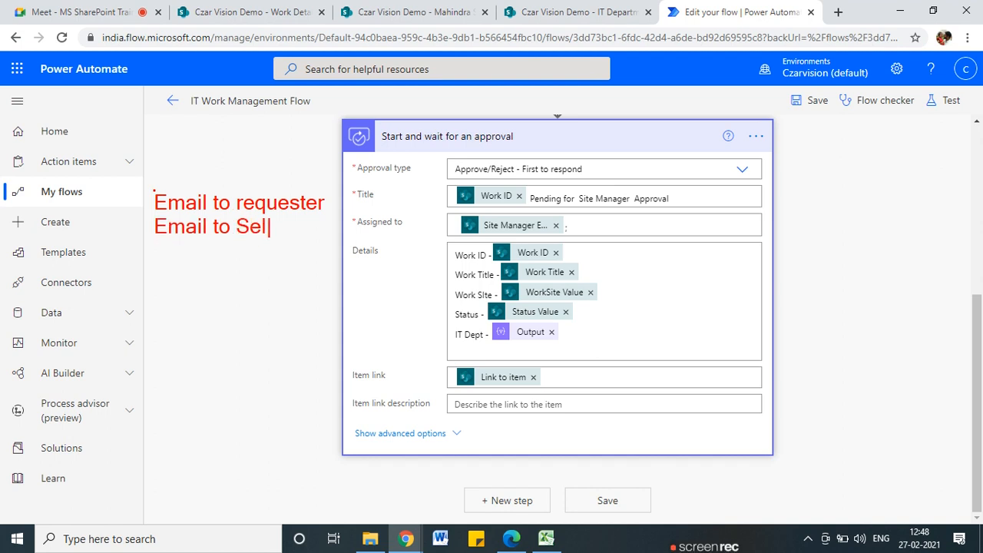
text(ected DE)
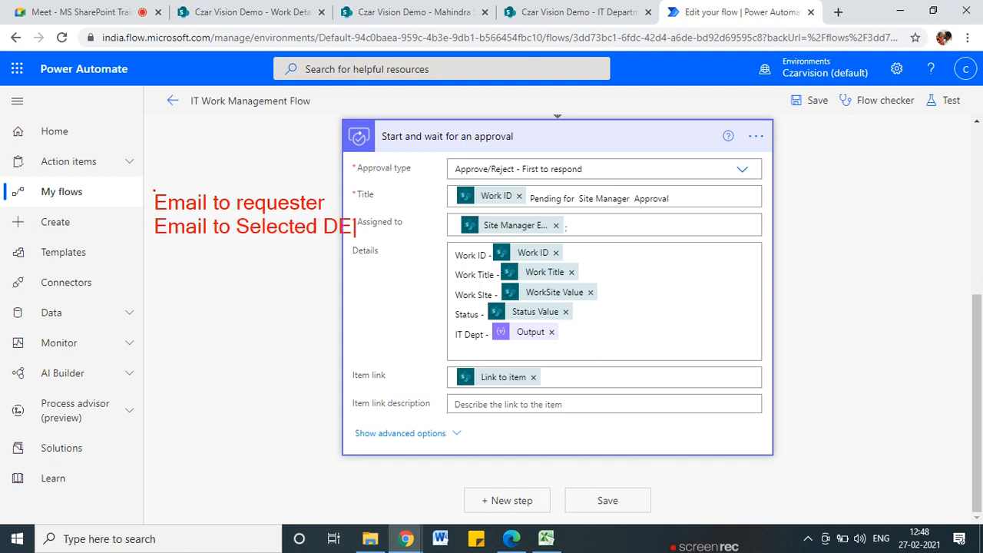
text(PT head)
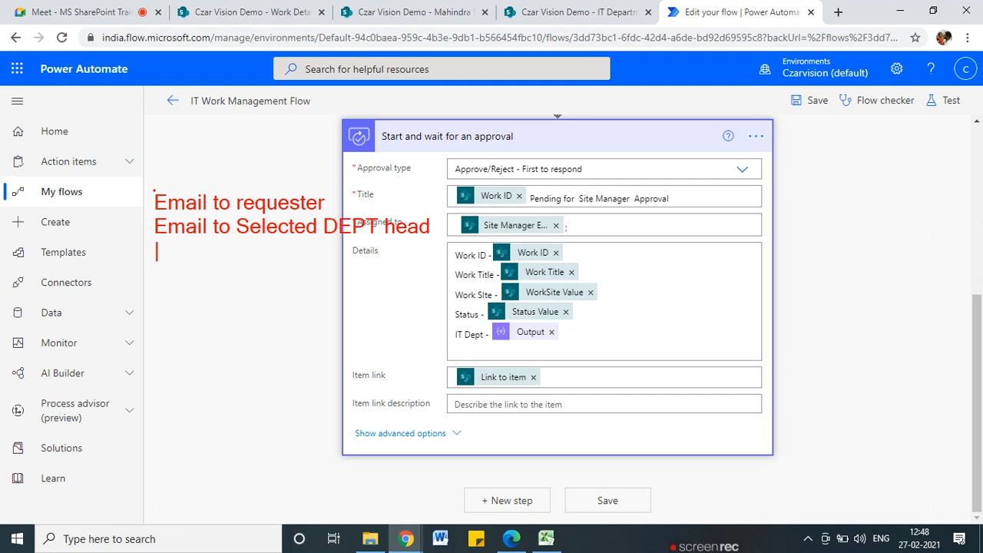
text(Update item in IT Assessmnet List)
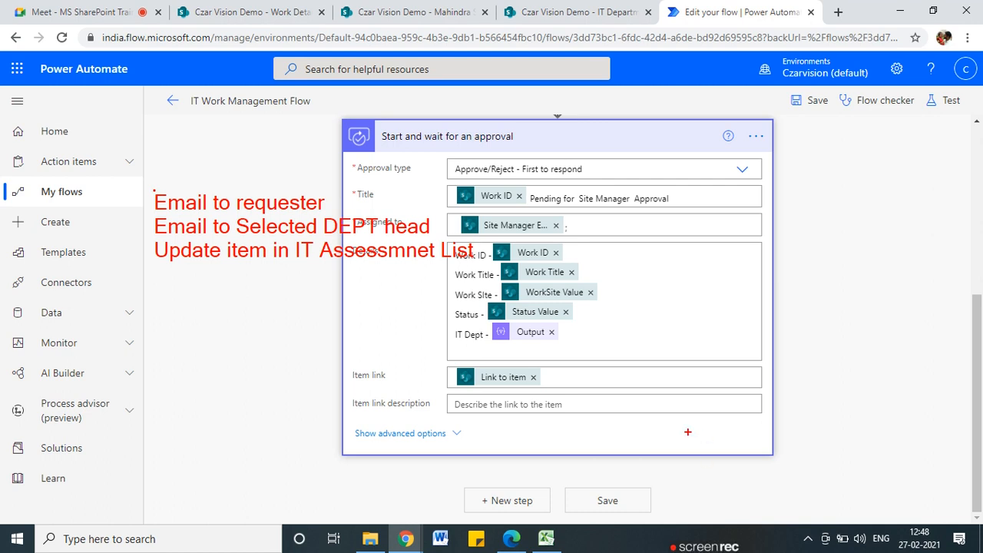
- Switch to the Excel process diagram and examine the SAP, Content Mng and Branding departments with their Dept IT Heads
key(alt+Tab)
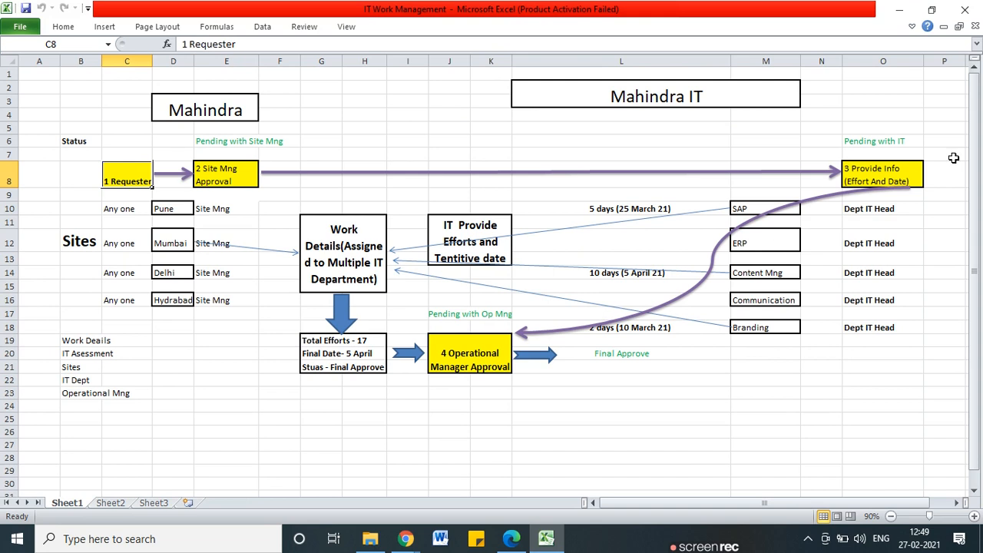
click(739, 206)
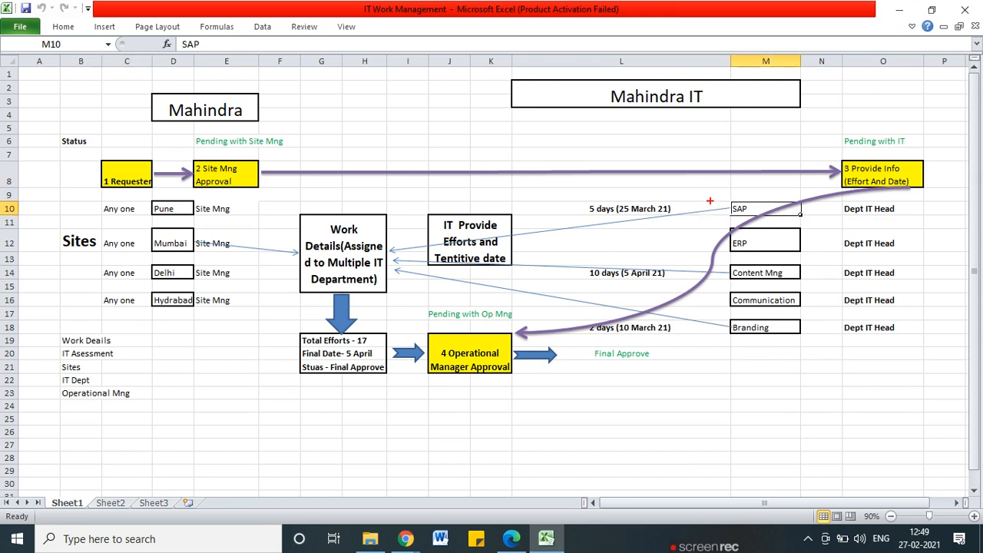
drag(677, 215, 741, 215)
drag(797, 194, 804, 229)
mouse_move(919, 208)
mouse_down()
mouse_move(834, 198)
mouse_move(915, 213)
mouse_up()
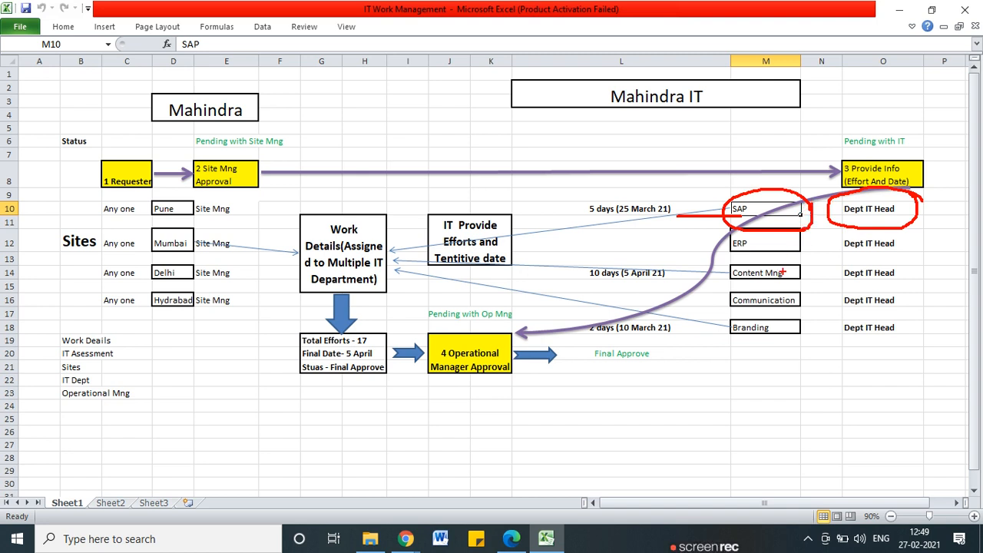
mouse_move(788, 261)
mouse_down()
mouse_move(750, 282)
mouse_move(796, 264)
mouse_up()
drag(848, 282, 914, 282)
mouse_move(786, 315)
mouse_down()
mouse_move(738, 314)
mouse_move(817, 331)
mouse_move(768, 324)
mouse_up()
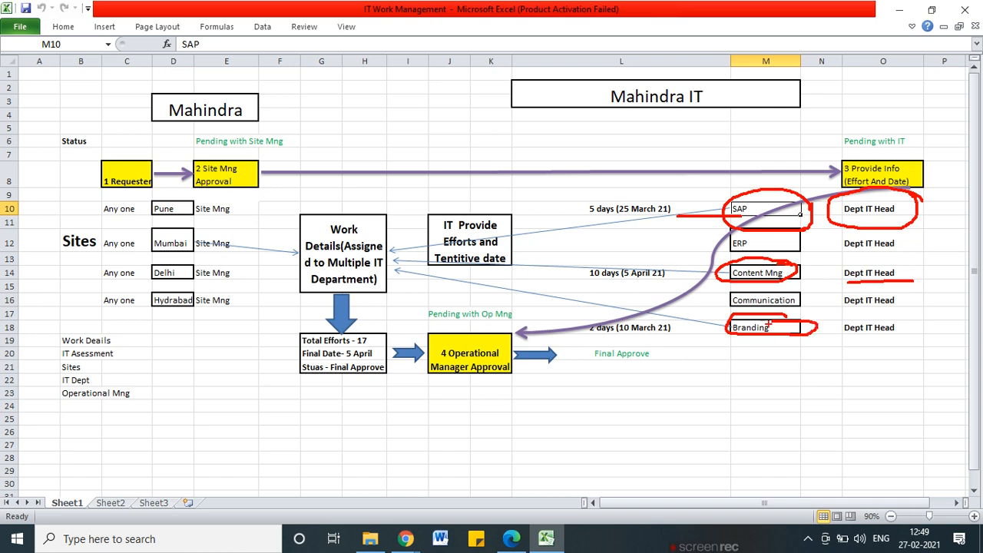
key(Escape)
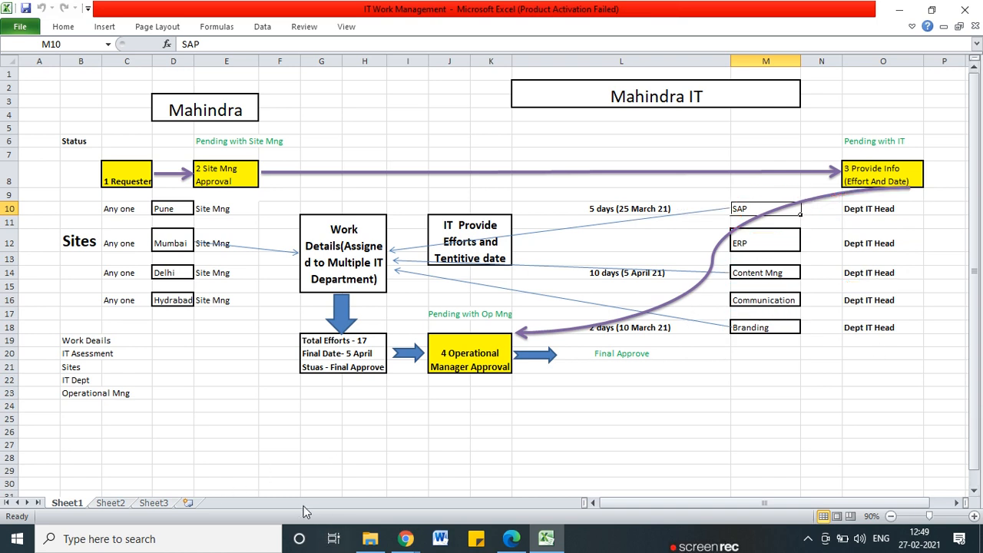
- Switch to Chrome and review the Mahindra Sites list and the IT Dept Head column of the IT Department list
mouse_move(406, 538)
click(330, 488)
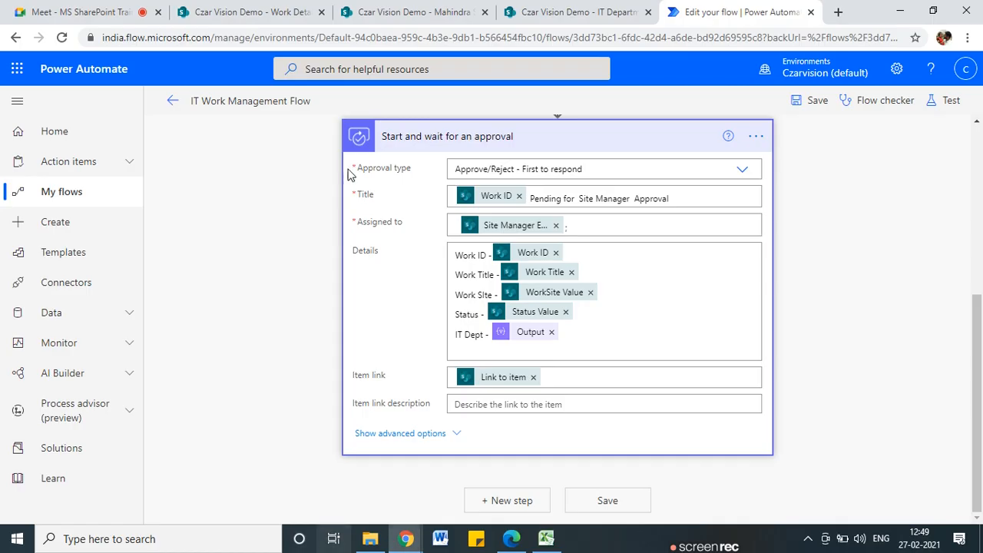
click(250, 12)
click(413, 11)
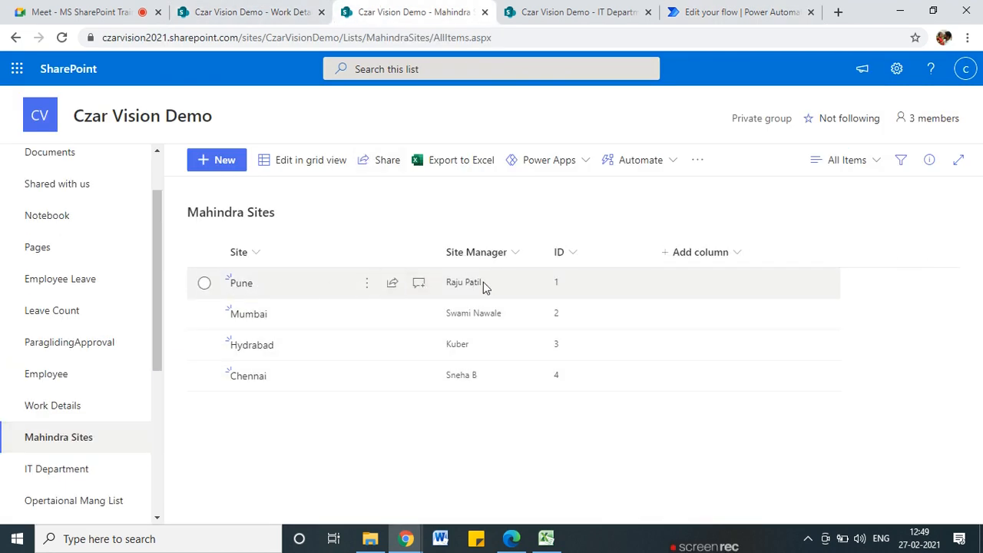
click(576, 12)
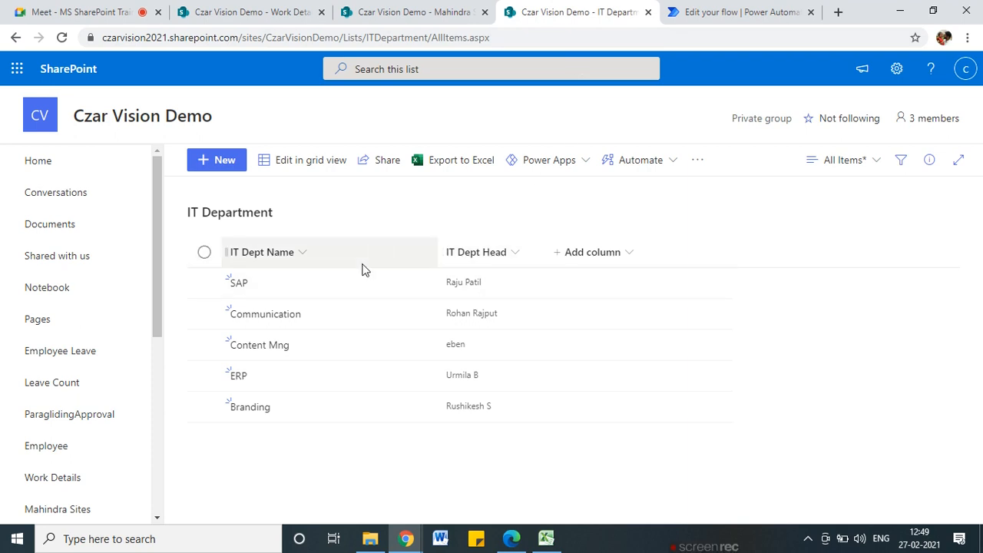
mouse_move(492, 228)
mouse_down()
mouse_move(551, 261)
mouse_move(476, 228)
mouse_up()
mouse_move(503, 264)
mouse_down()
mouse_move(449, 269)
mouse_move(502, 269)
mouse_up()
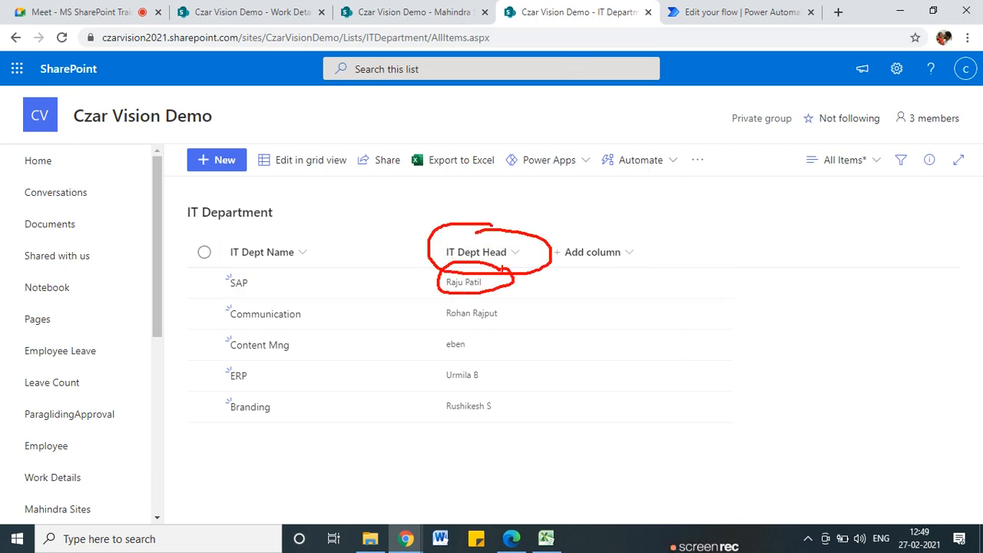
- Switch to Edge to check the received approvals and the site manager approval e-mail in Outlook, and return to Chrome
click(513, 534)
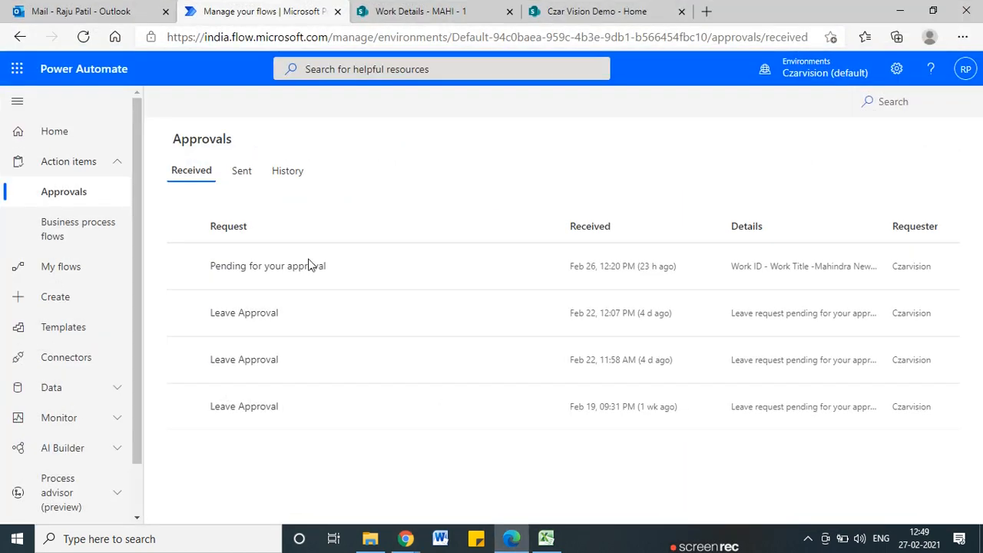
click(338, 11)
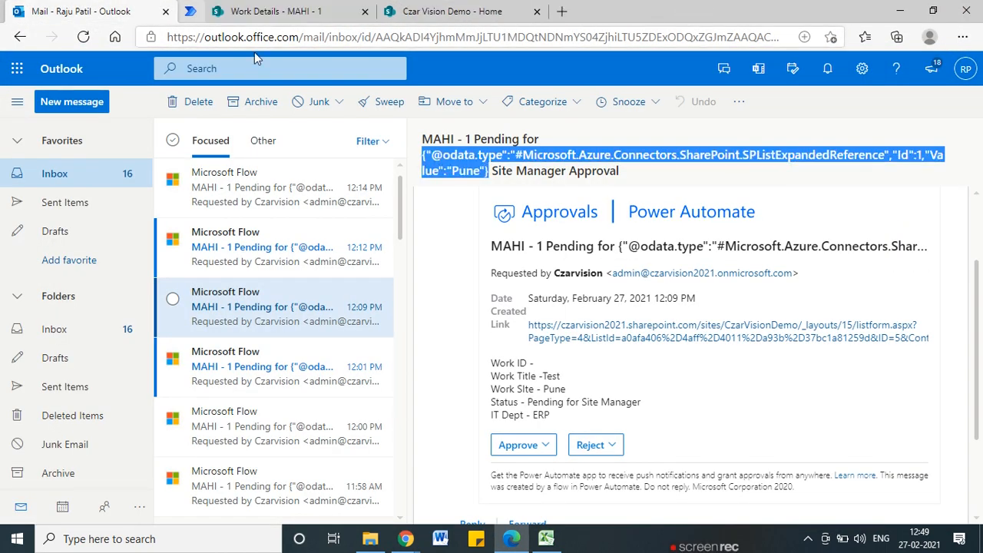
key(alt+Tab)
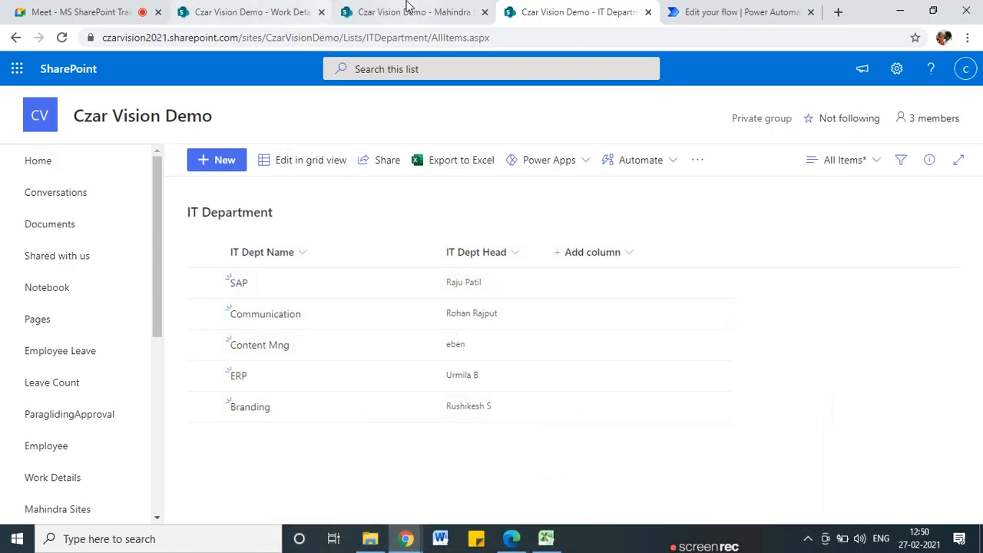
- Review the Work Details list, the site managers in Mahindra Sites and the department heads in IT Department
click(248, 10)
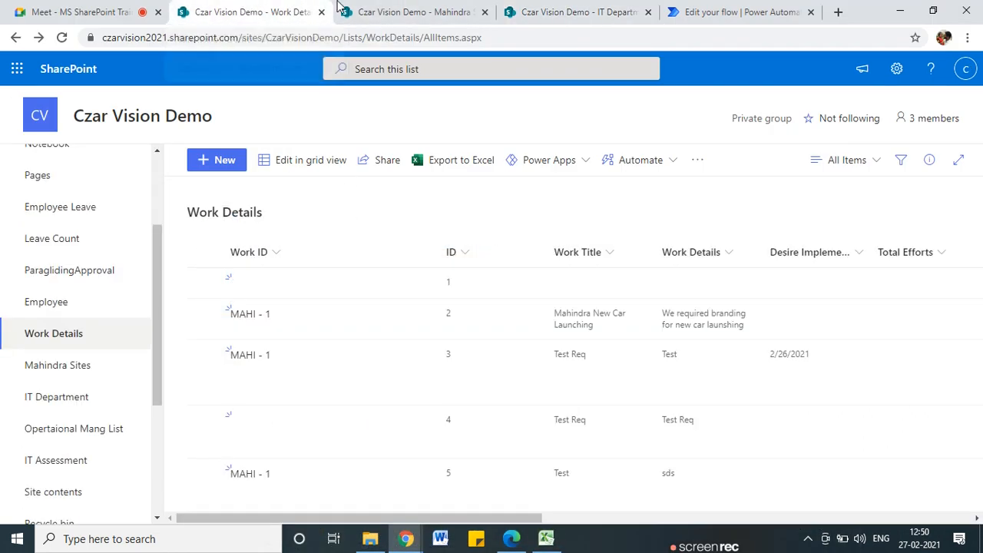
click(415, 13)
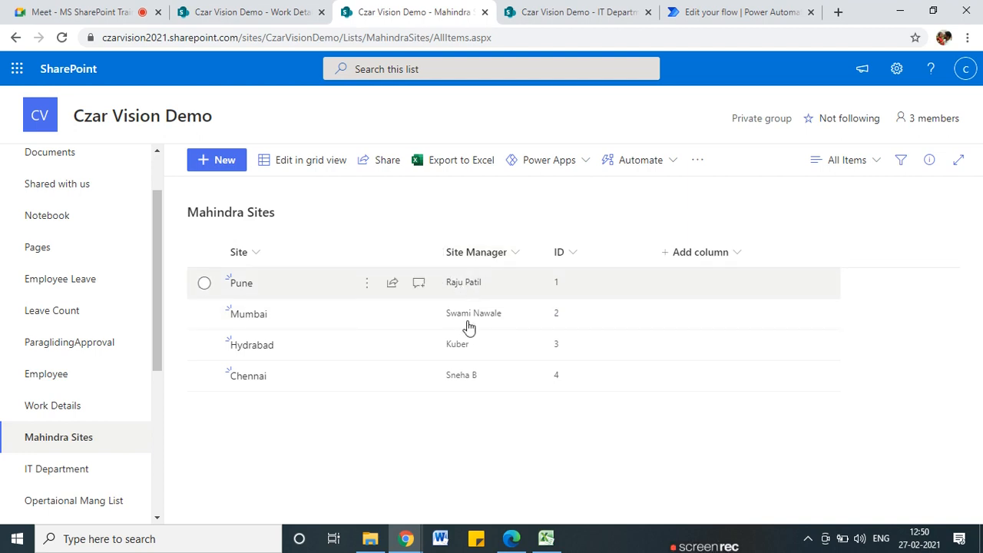
mouse_move(461, 378)
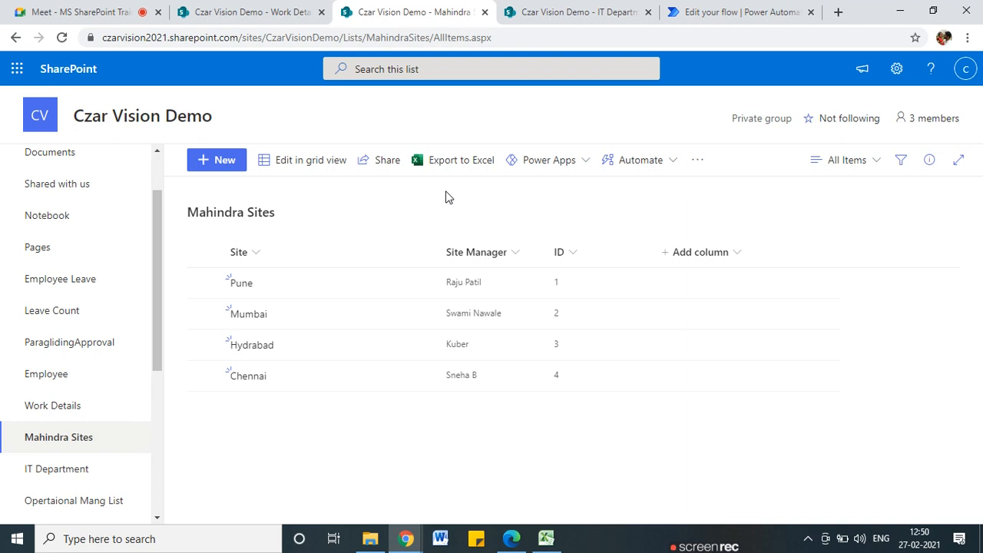
click(565, 11)
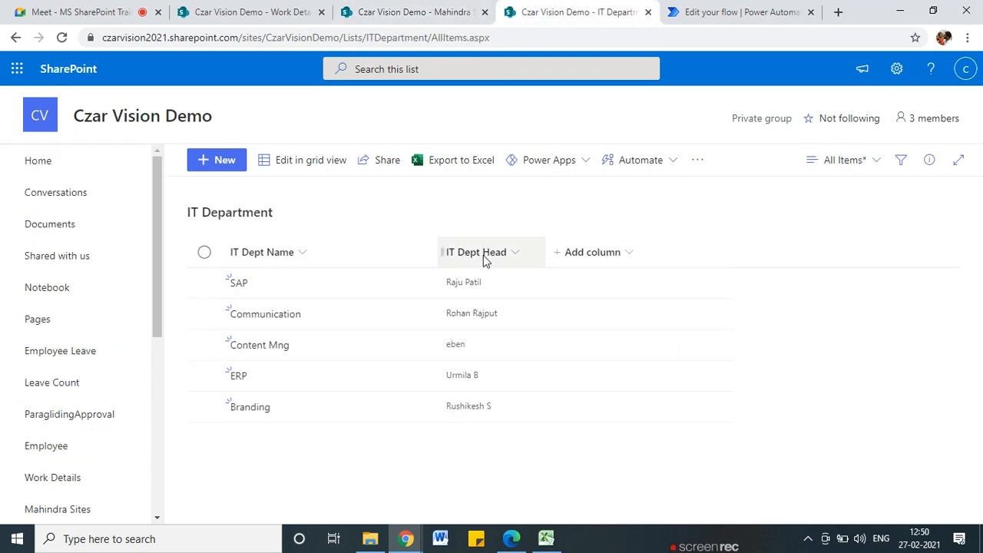
- Collapse the flow's Start and wait for an approval action and consult the process diagram in the Excel workbook
click(722, 12)
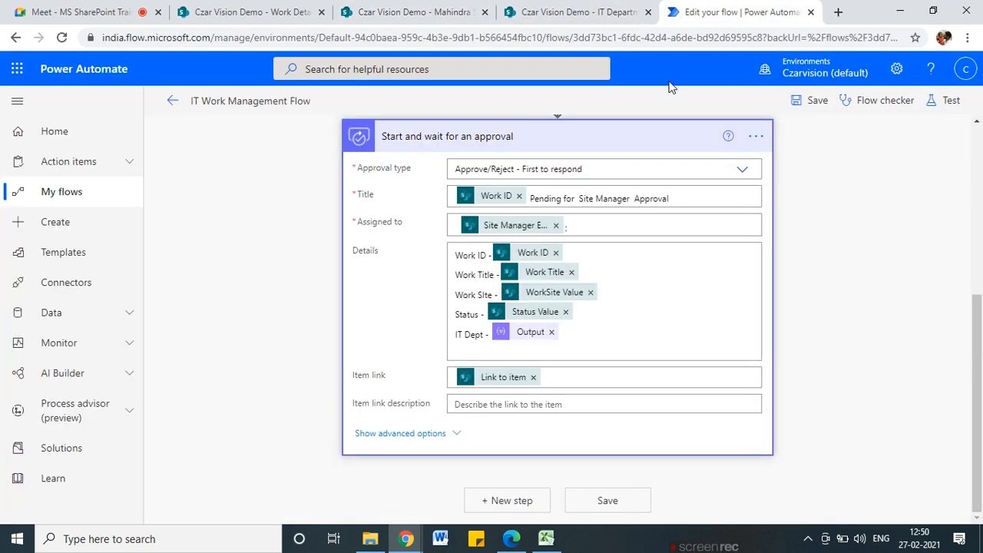
click(624, 140)
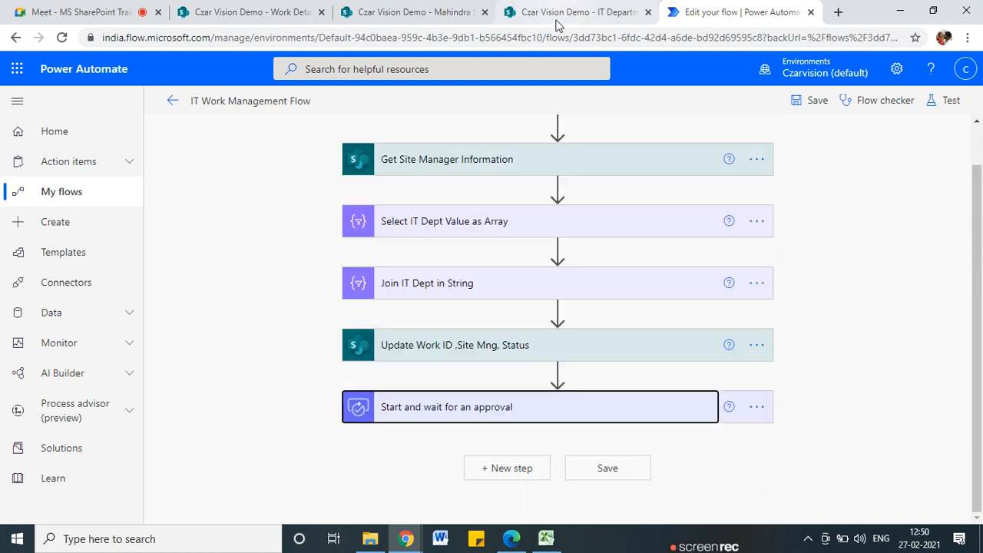
click(551, 539)
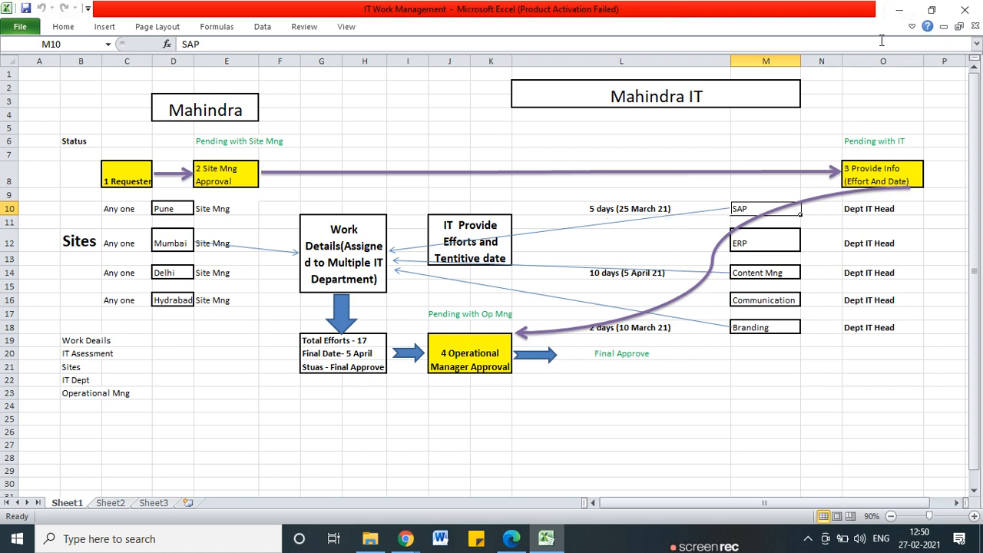
click(899, 9)
click(246, 374)
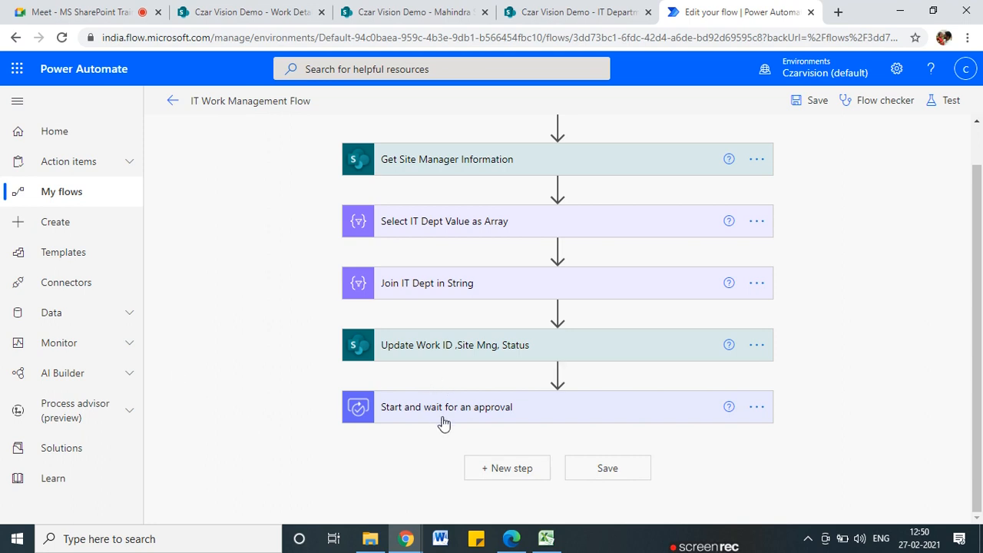
click(496, 468)
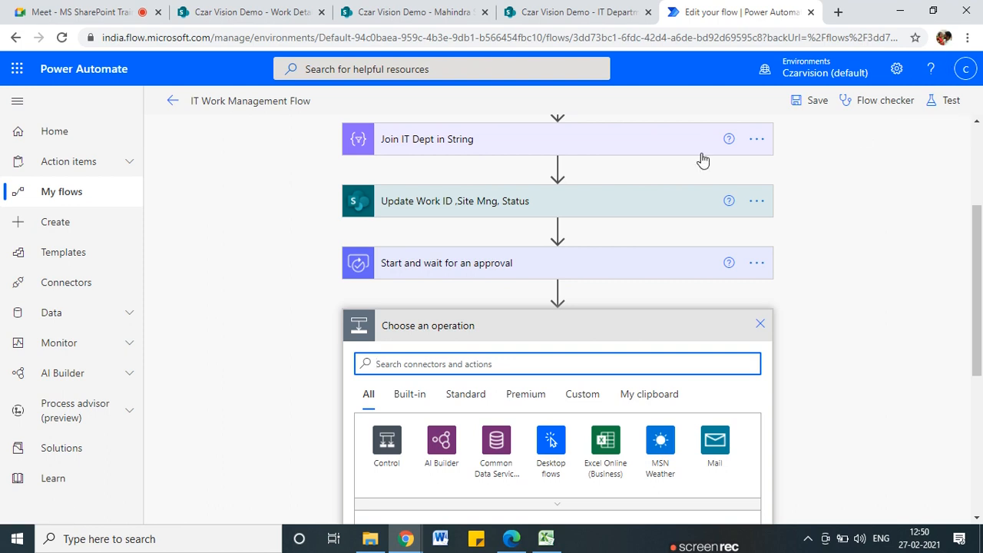
click(950, 103)
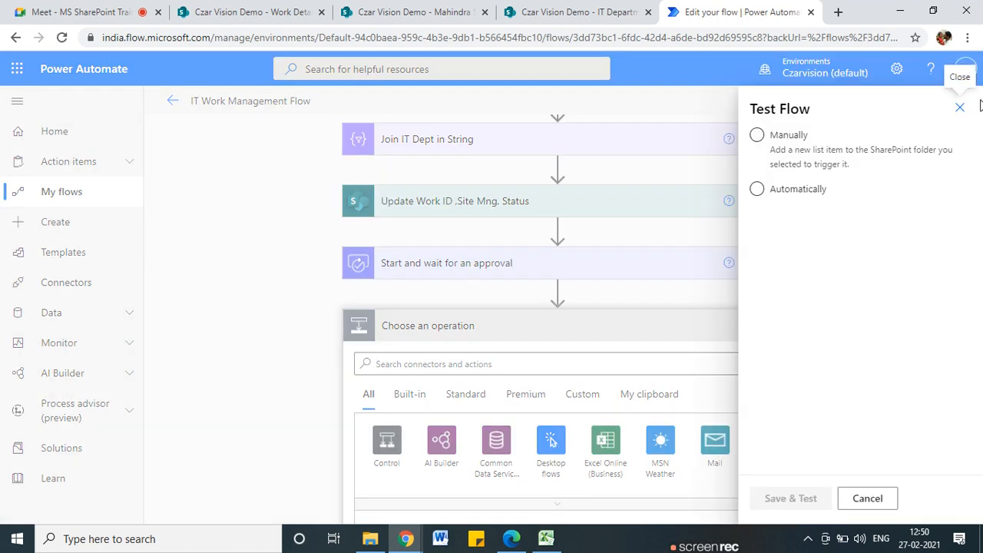
click(959, 104)
- Leave the flow editor without saving and open the Feb 27, 12:14 PM run from the 28-day run history
click(173, 101)
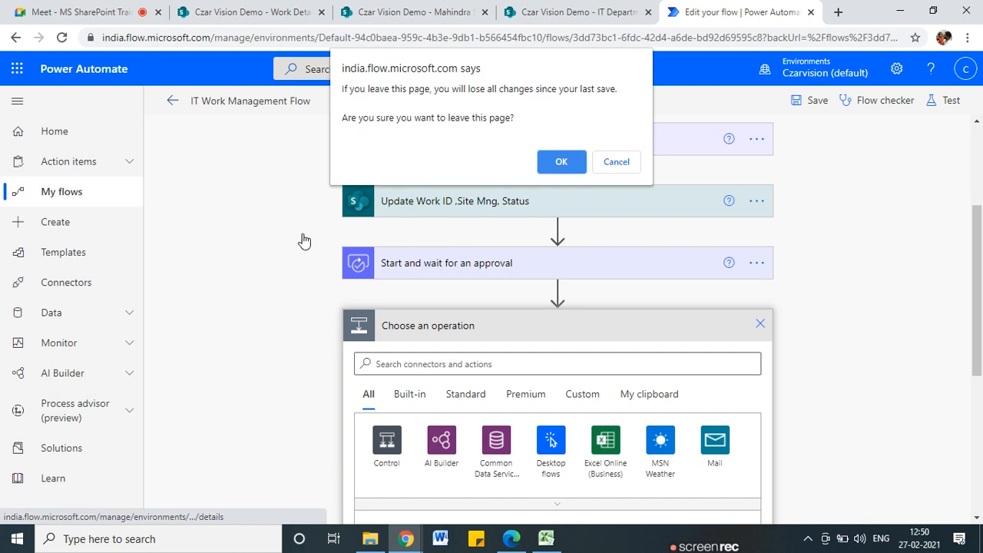
click(569, 165)
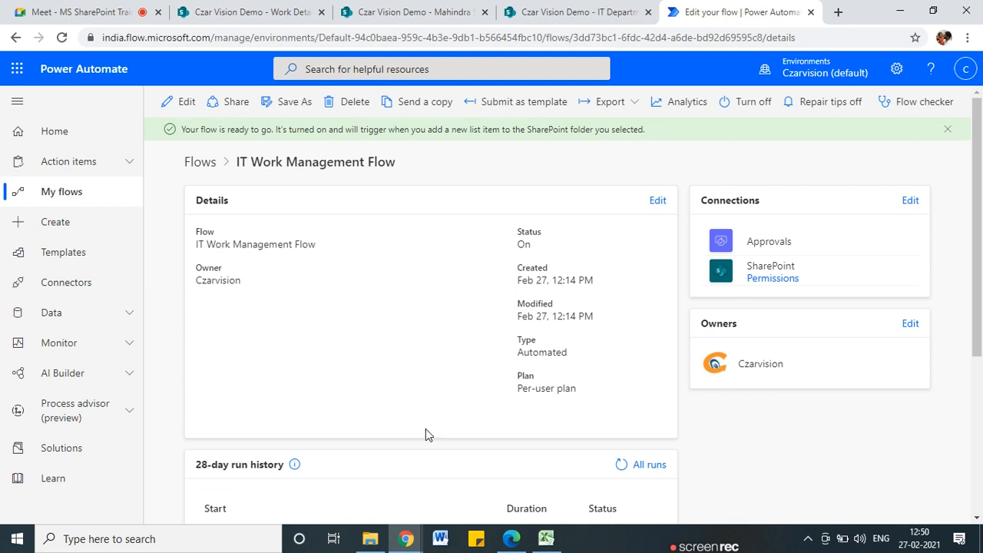
scroll(426, 431, down, 2)
scroll(366, 437, down, 1)
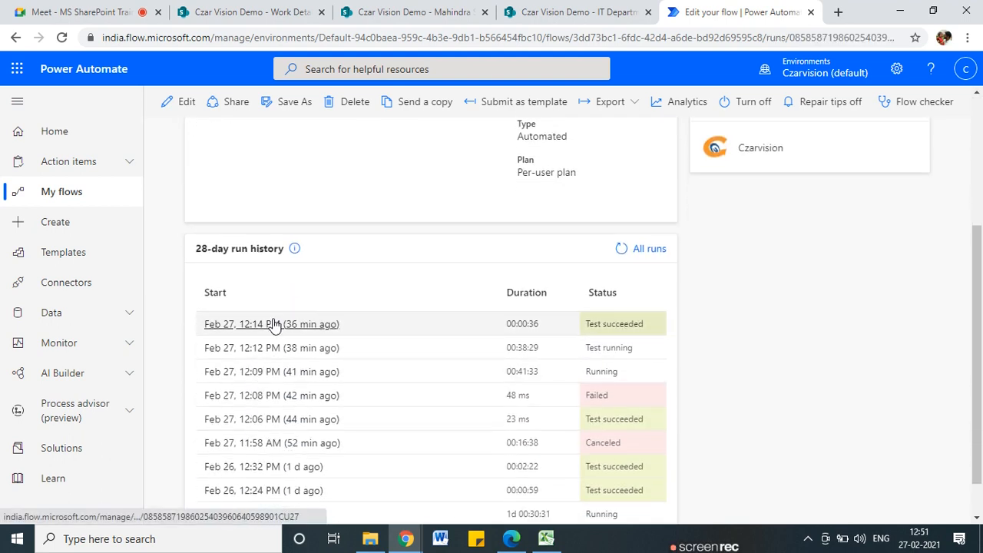
click(262, 325)
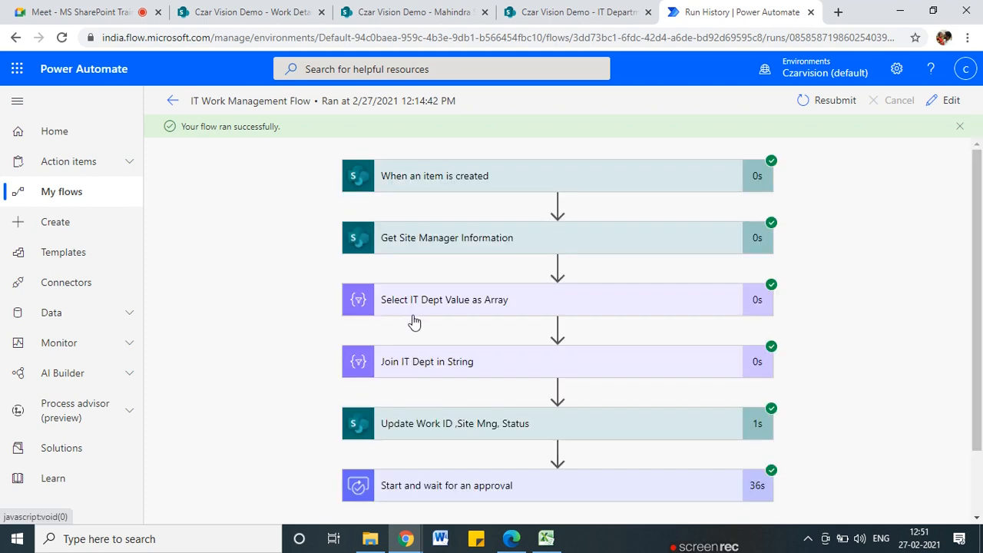
- Examine the outputs of the run's Start and wait for an approval action, including the response summary, outcome and details
scroll(415, 322, down, 1)
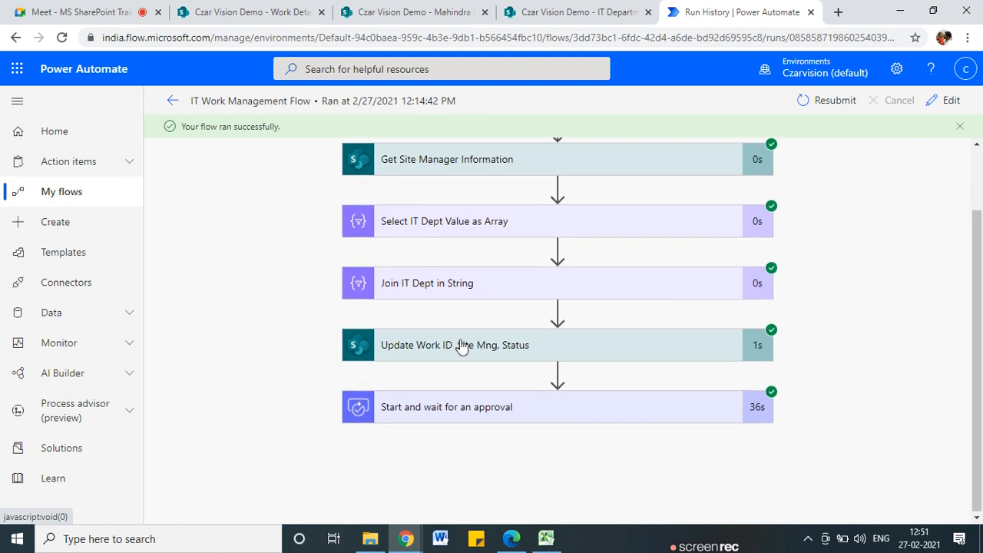
click(505, 413)
scroll(500, 407, down, 4)
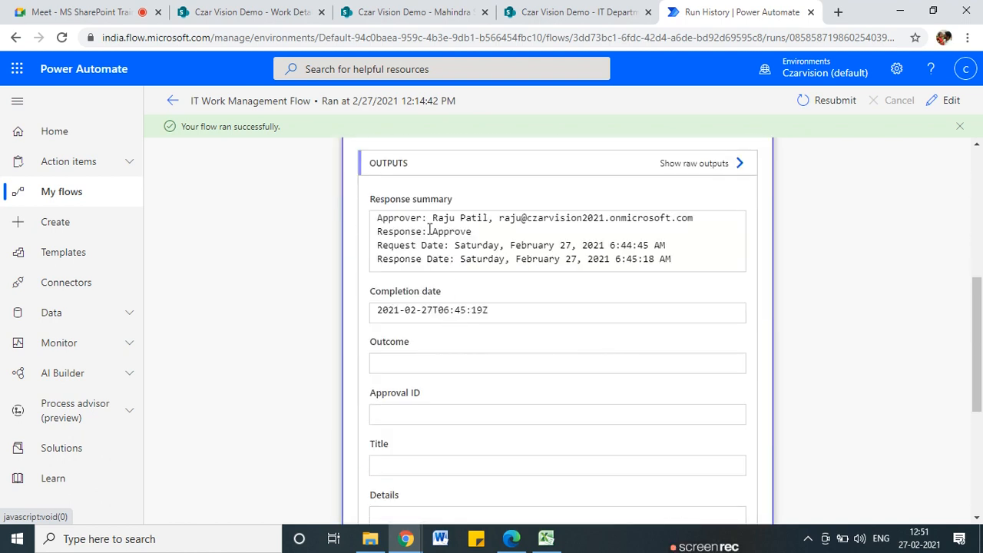
scroll(439, 302, up, 1)
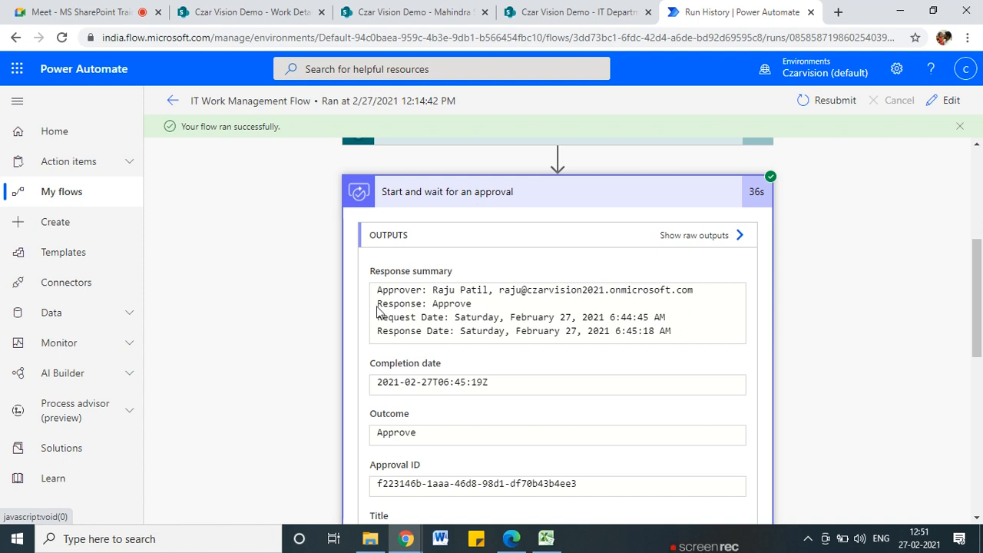
scroll(454, 418, down, 1)
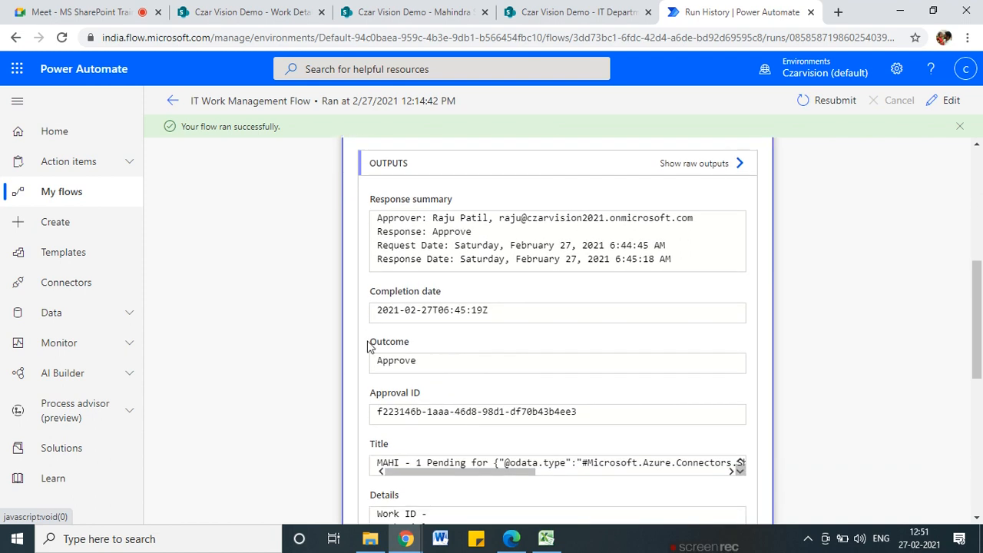
mouse_move(412, 356)
mouse_down()
mouse_move(403, 324)
mouse_move(343, 362)
mouse_move(432, 353)
mouse_move(427, 341)
mouse_up()
mouse_move(366, 375)
mouse_down()
mouse_move(413, 372)
mouse_move(416, 350)
mouse_up()
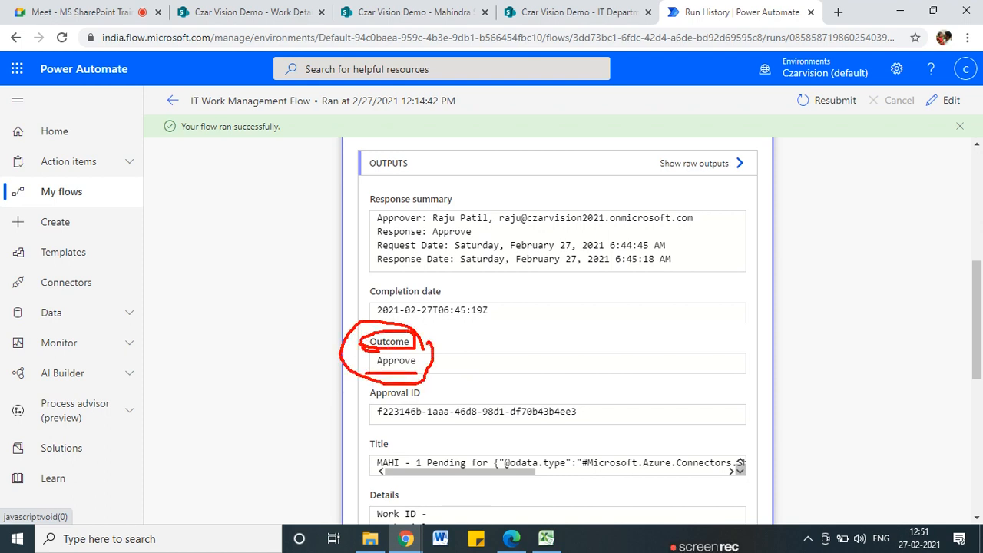
scroll(421, 386, down, 2)
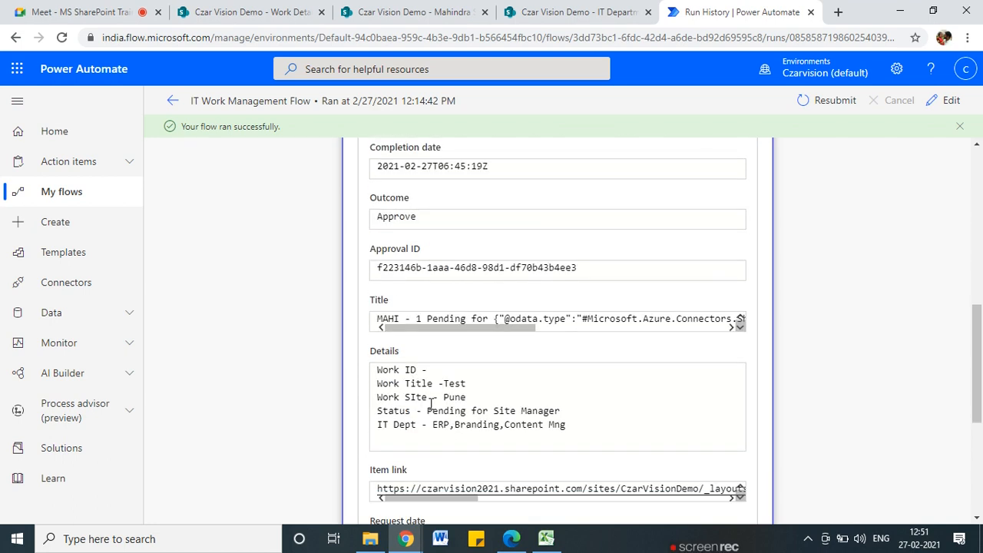
scroll(431, 403, down, 2)
scroll(431, 403, down, 1)
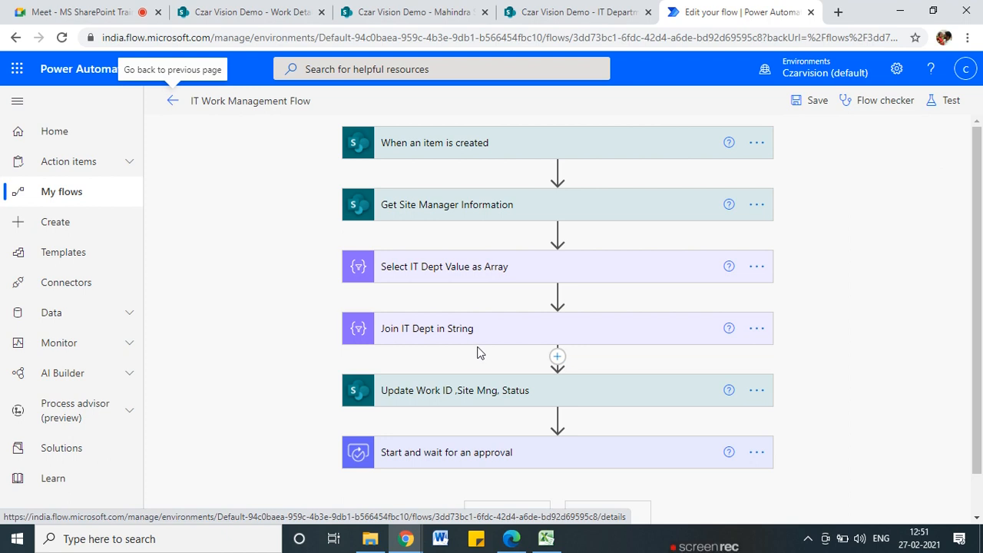
- Add a Condition control after the Start and wait for an approval action in the IT Work Management Flow
scroll(477, 352, down, 1)
click(516, 467)
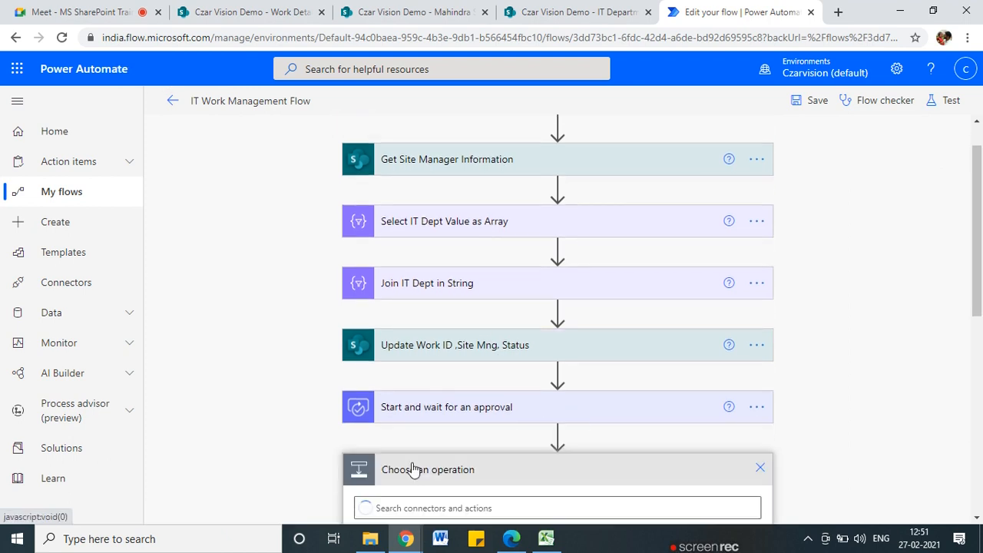
scroll(413, 466, down, 4)
click(404, 219)
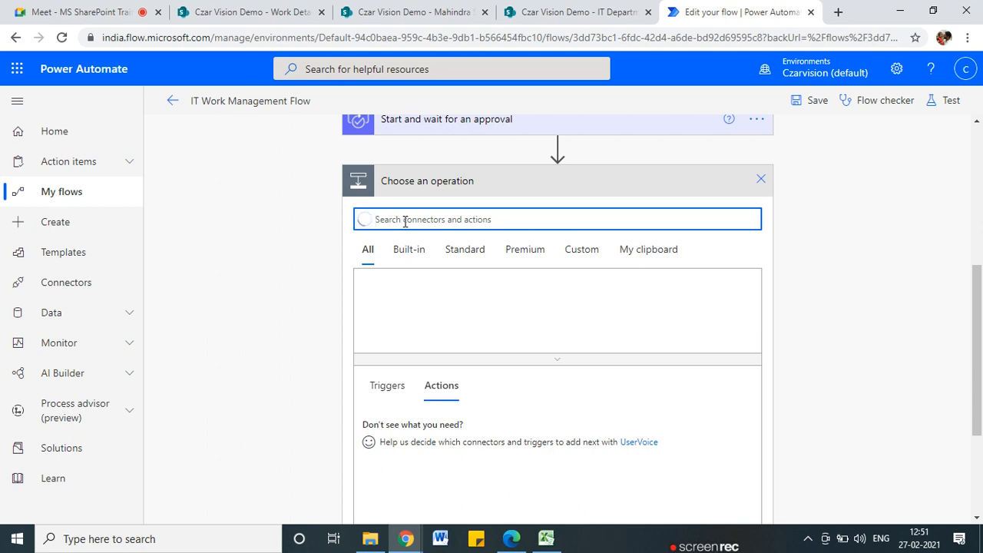
text(condi)
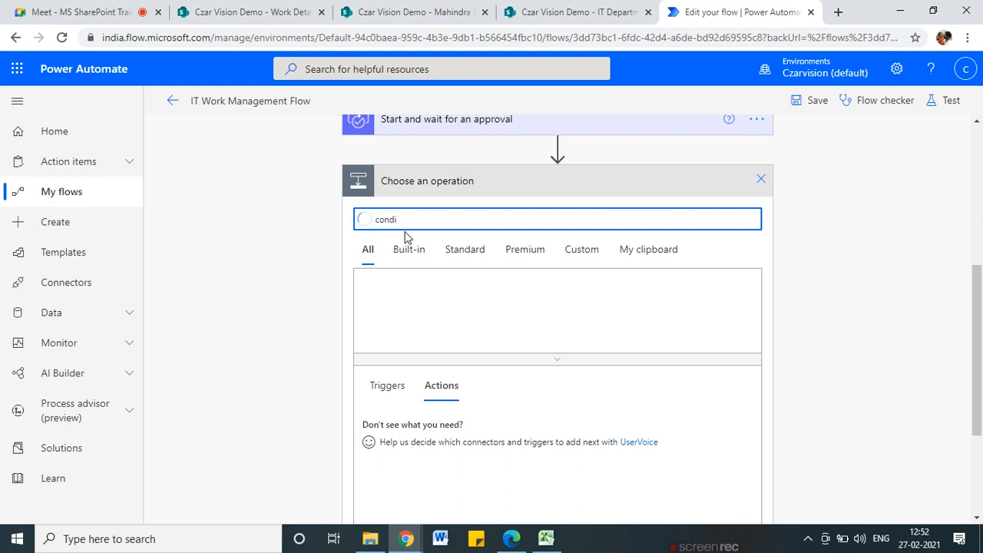
click(442, 306)
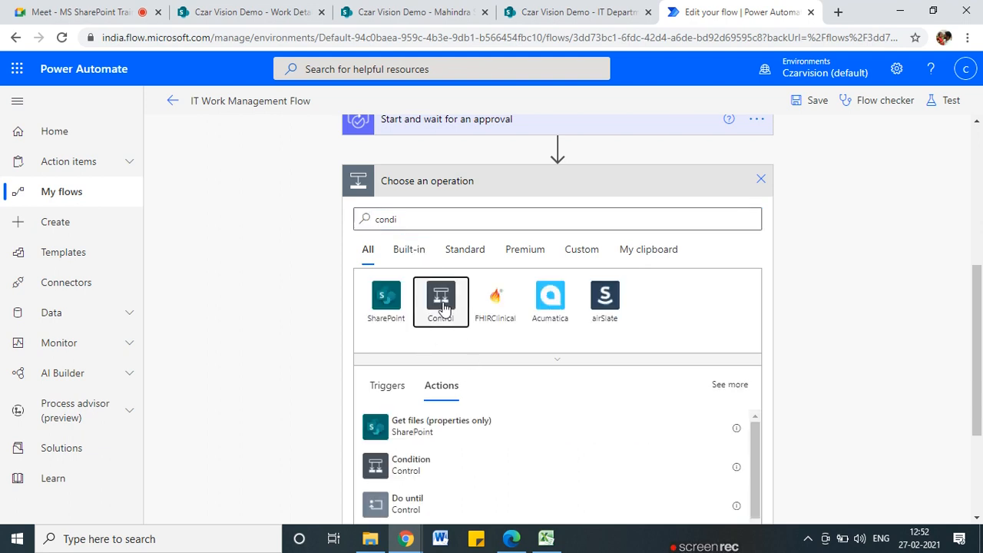
click(421, 289)
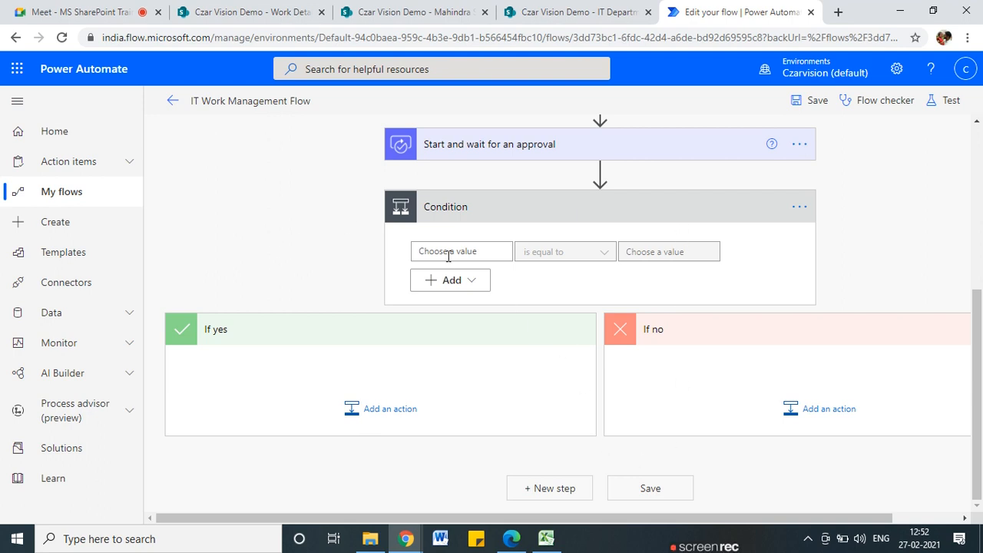
click(461, 252)
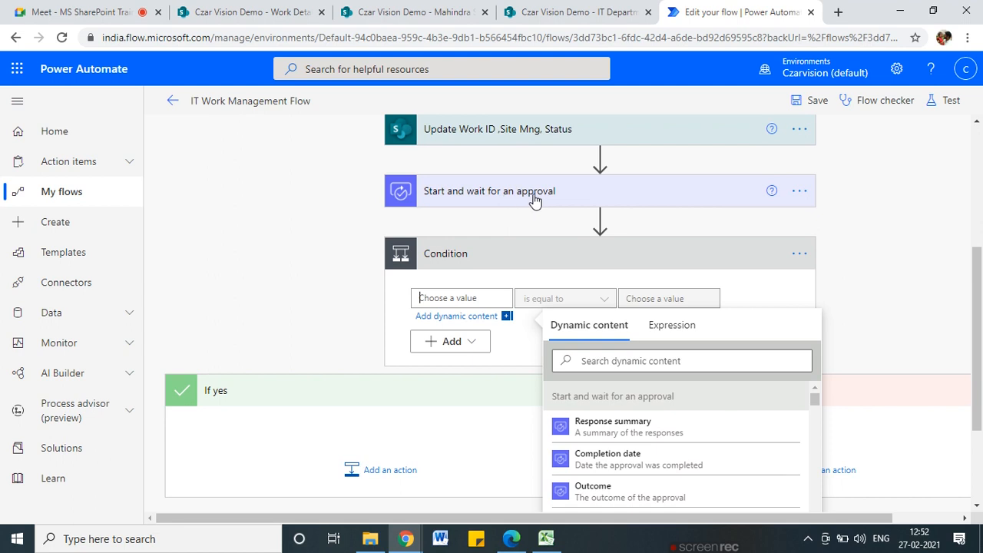
- Rename the Start and wait for an approval action as "Approval from Site Manager"
click(805, 197)
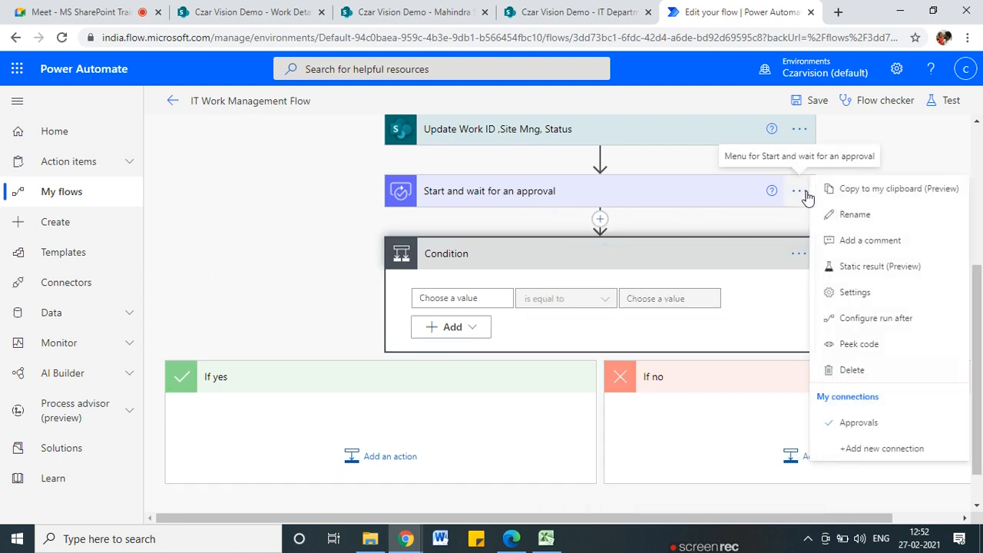
click(858, 216)
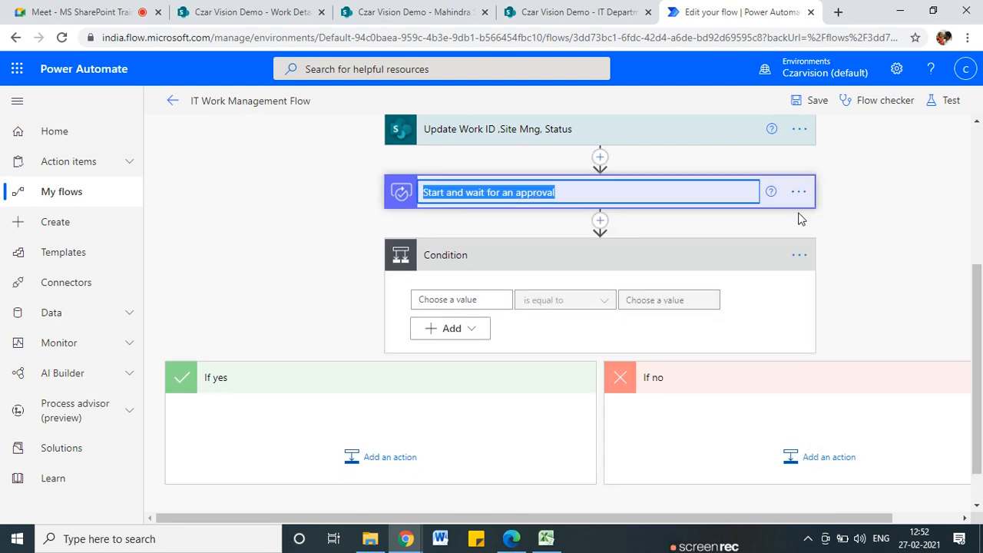
text(S)
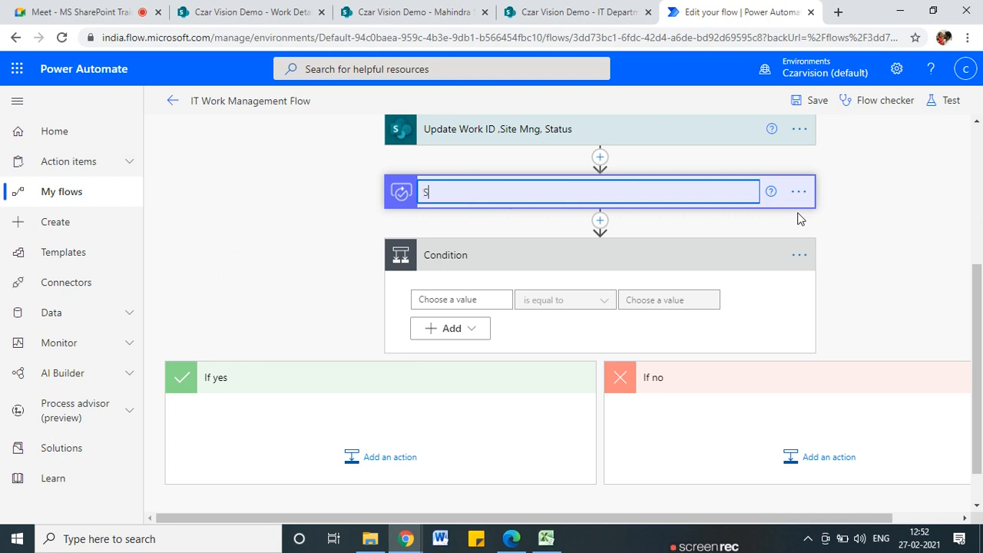
text(Ap)
key(BackSpace)
text(Wa)
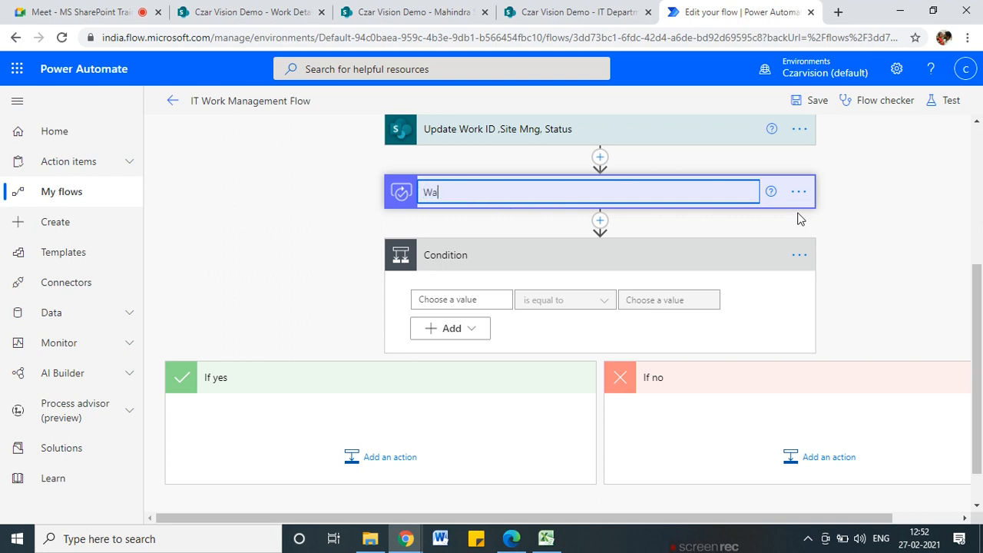
text(i)
key(BackSpace)
key(BackSpace)
key(BackSpace)
text(A)
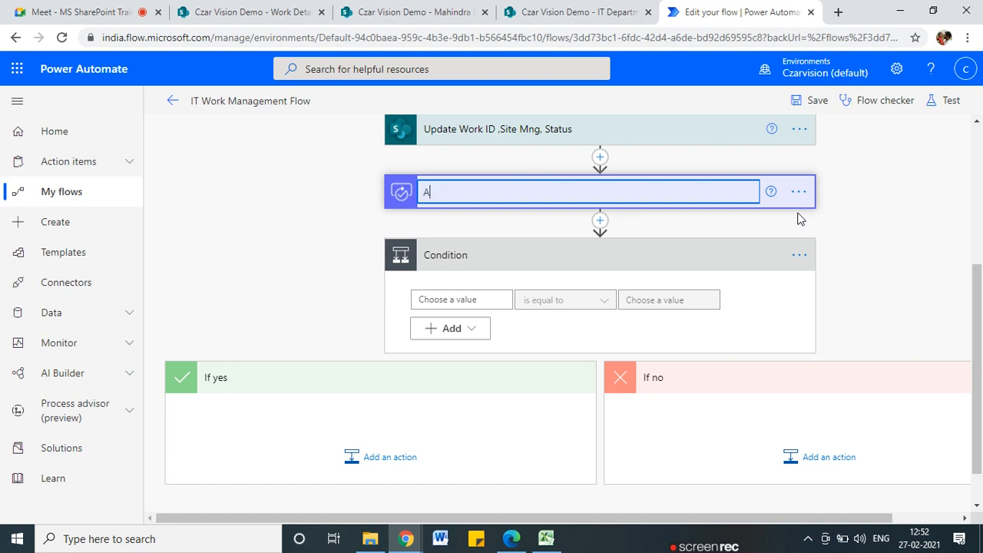
text(pproval from Suite Manager)
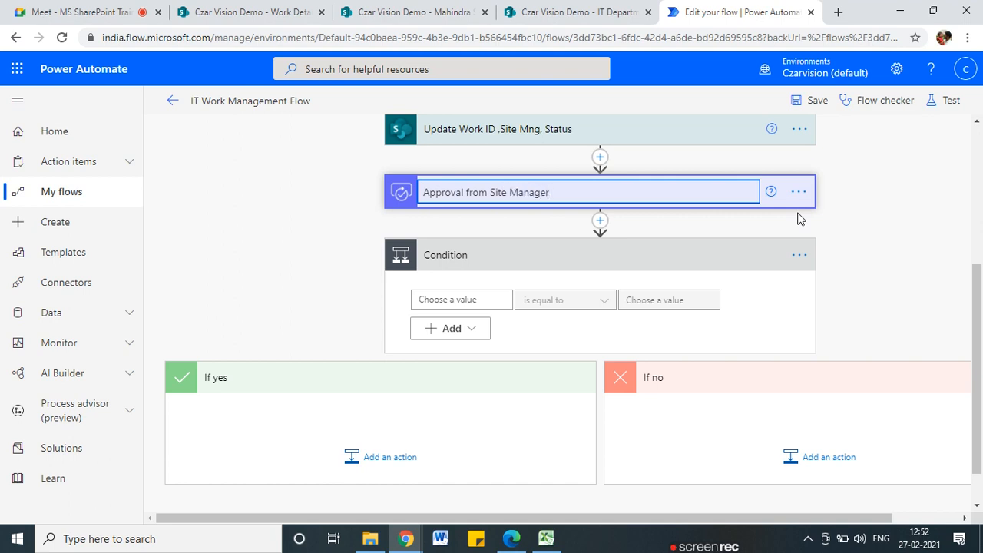
click(227, 246)
- Set the condition to check that the Outcome of Approval from Site Manager is equal to "Approve"
click(401, 290)
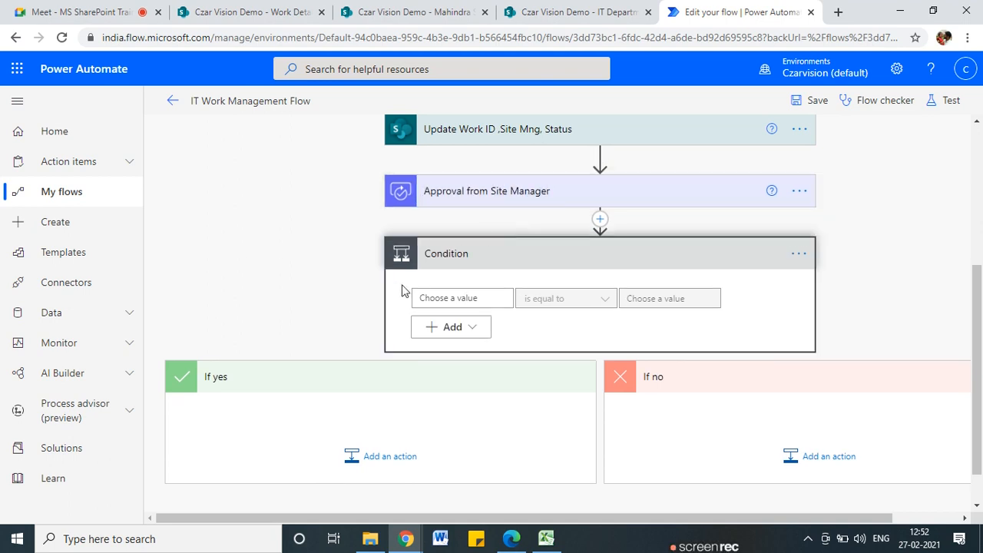
click(444, 298)
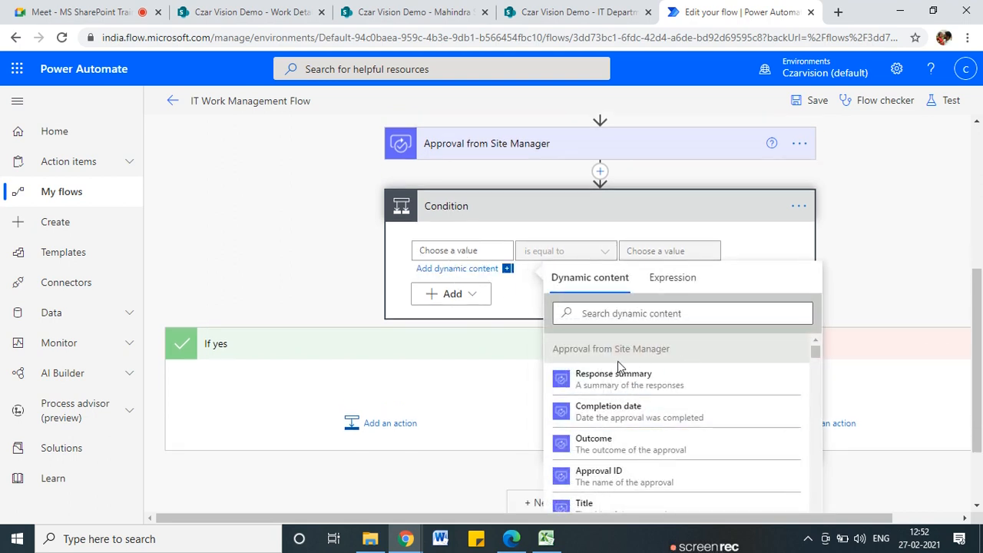
scroll(653, 367, down, 1)
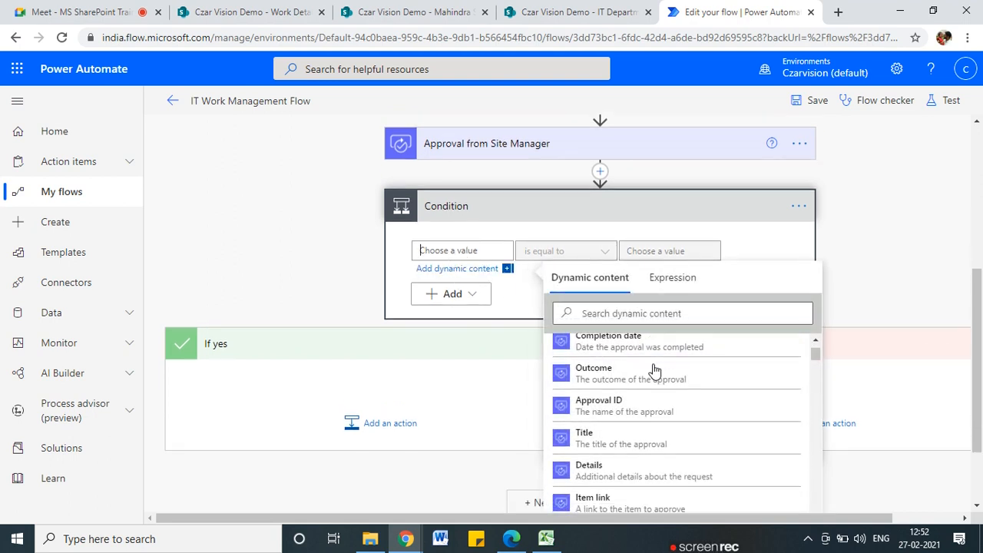
click(602, 375)
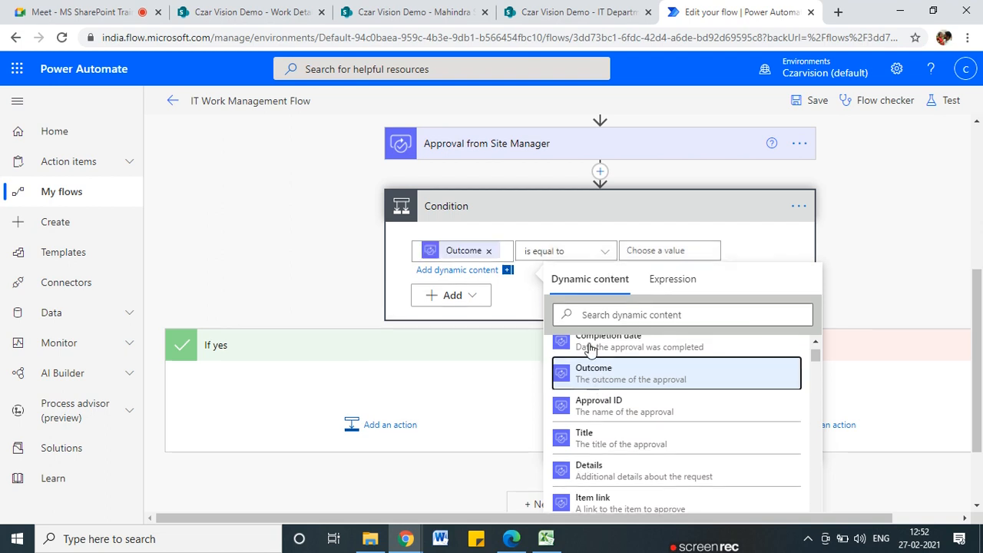
click(663, 251)
text(Approve)
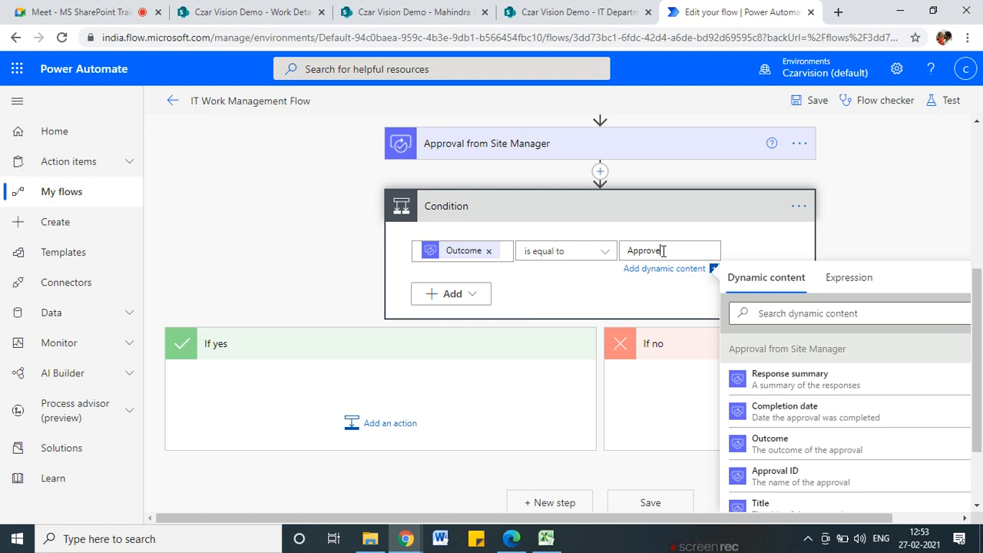
click(279, 208)
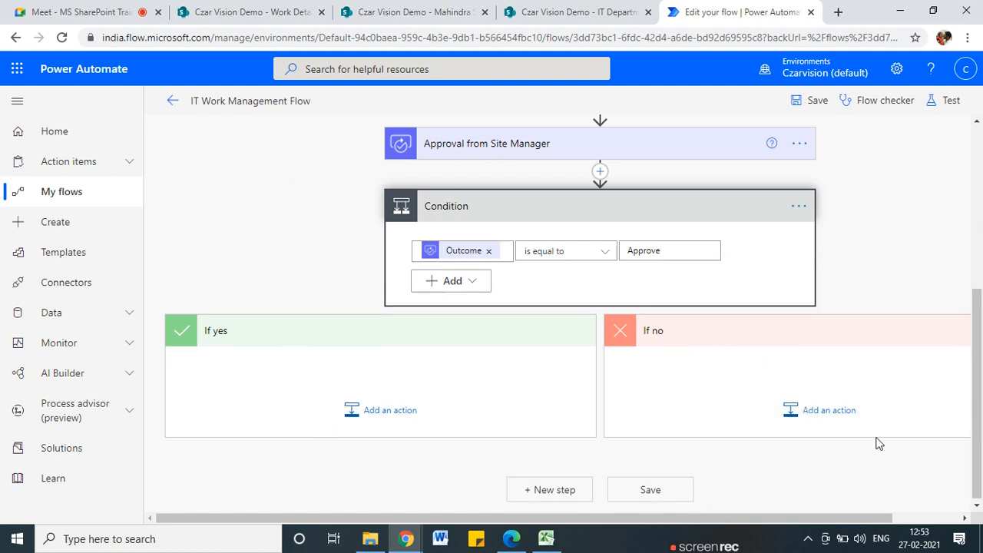
- Add an Office 365 Outlook Send an email (V2) action to the condition's If no branch and open its To field
click(836, 413)
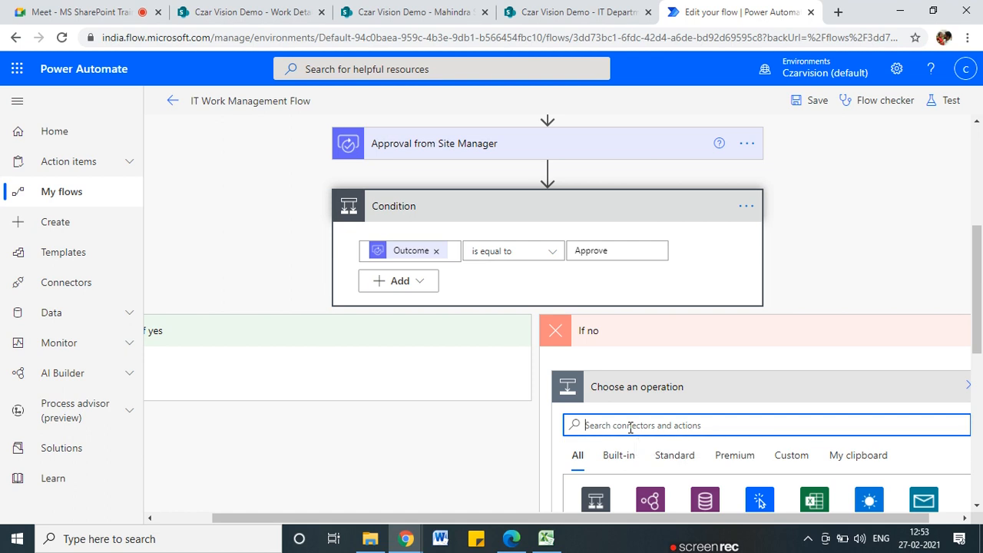
text(email)
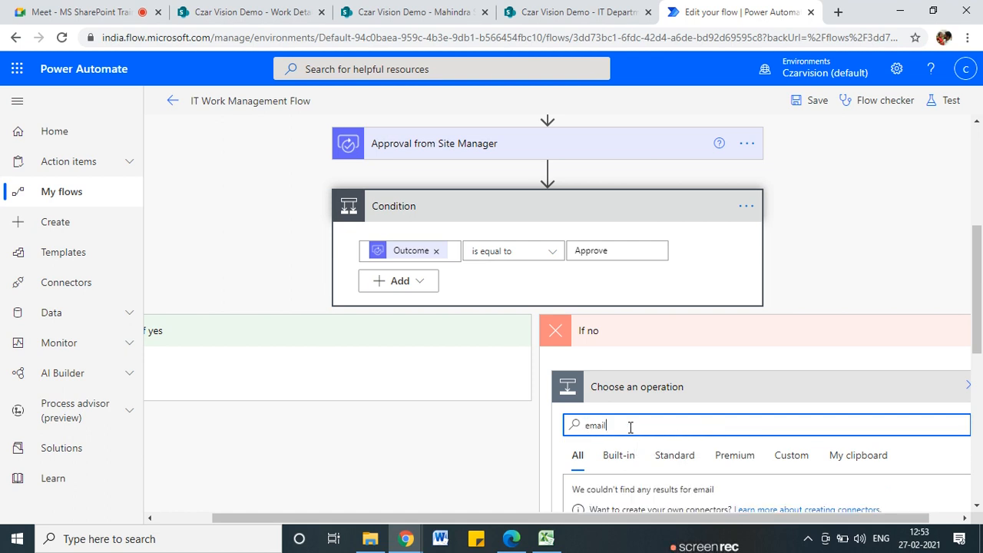
scroll(731, 411, down, 1)
scroll(732, 411, down, 4)
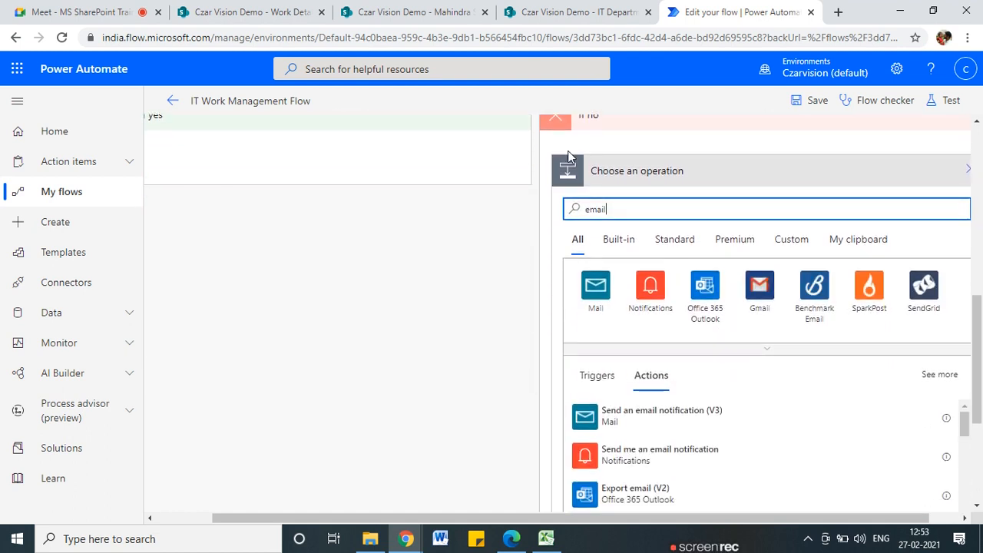
scroll(707, 400, up, 2)
scroll(382, 408, up, 6)
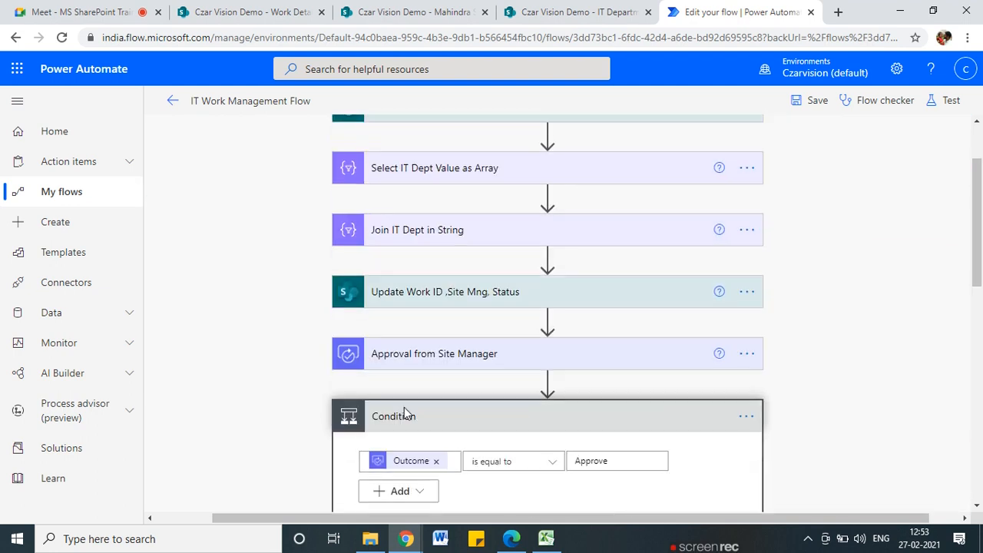
scroll(413, 425, up, 1)
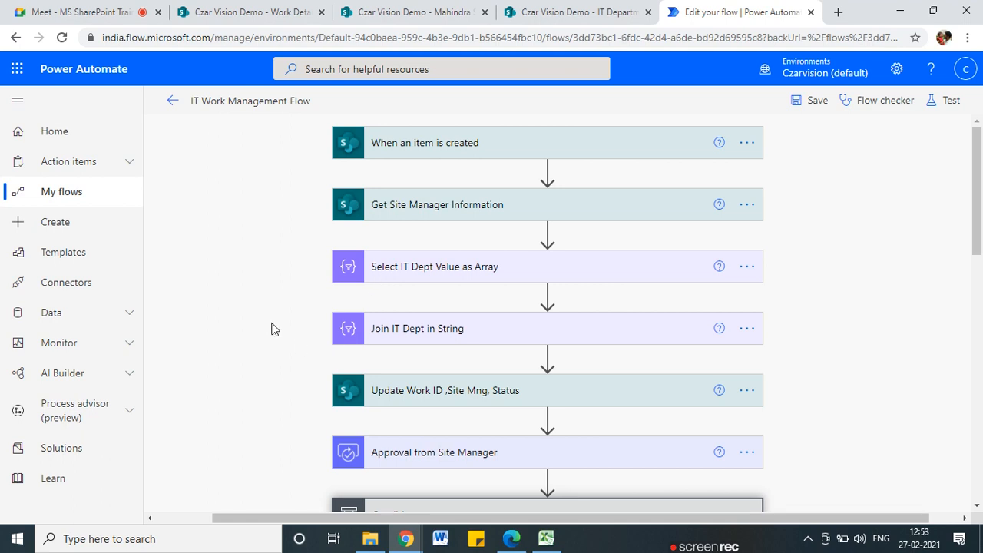
scroll(281, 353, down, 3)
scroll(286, 352, down, 2)
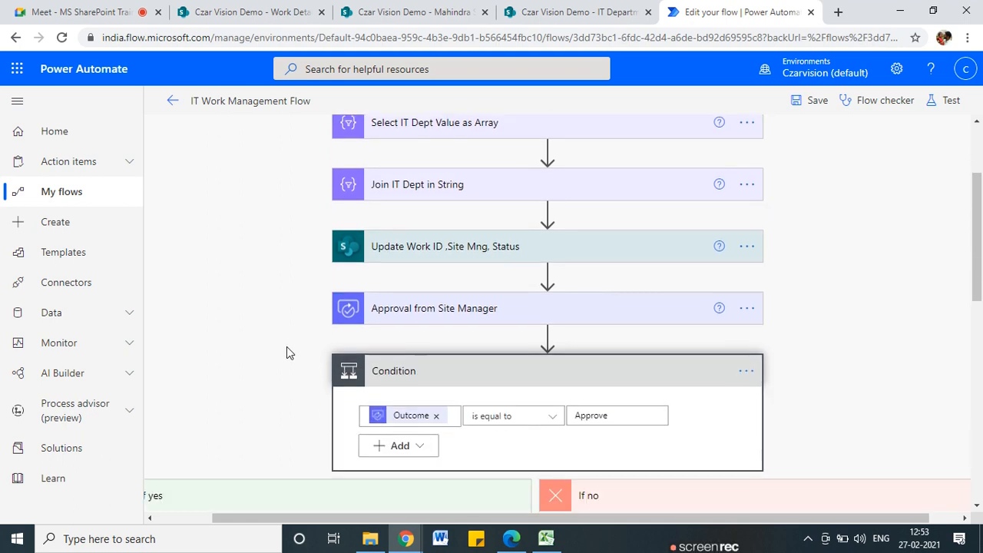
scroll(676, 346, down, 10)
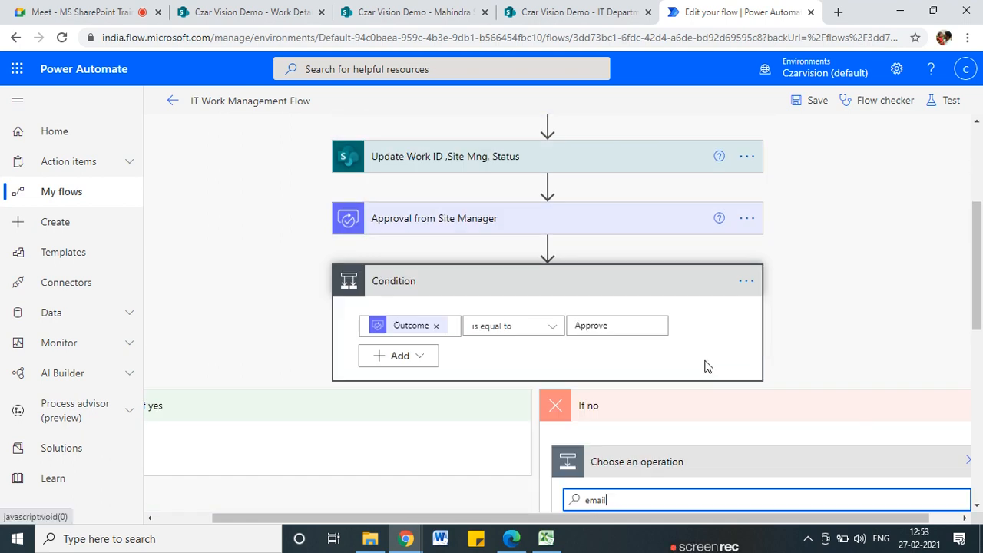
scroll(646, 415, down, 2)
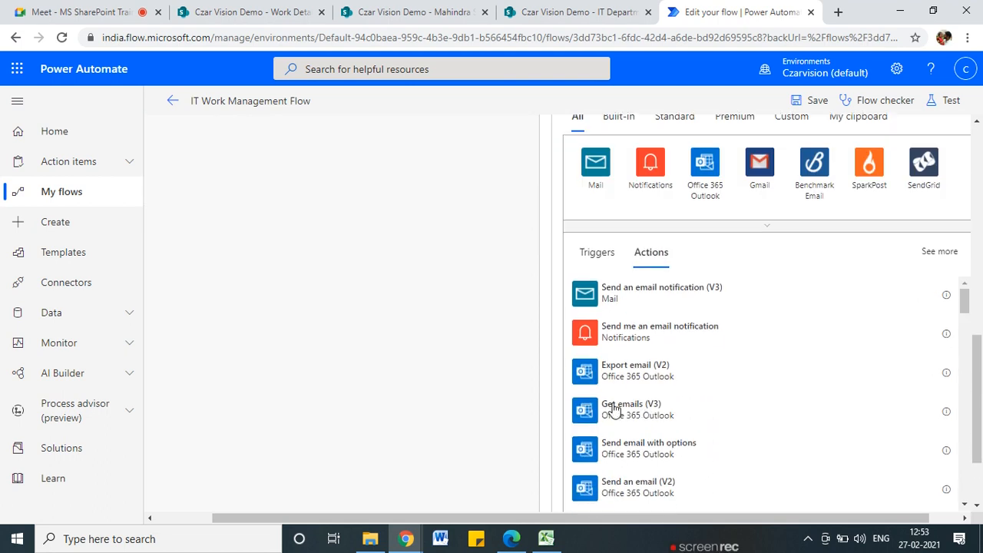
scroll(626, 442, down, 1)
click(624, 423)
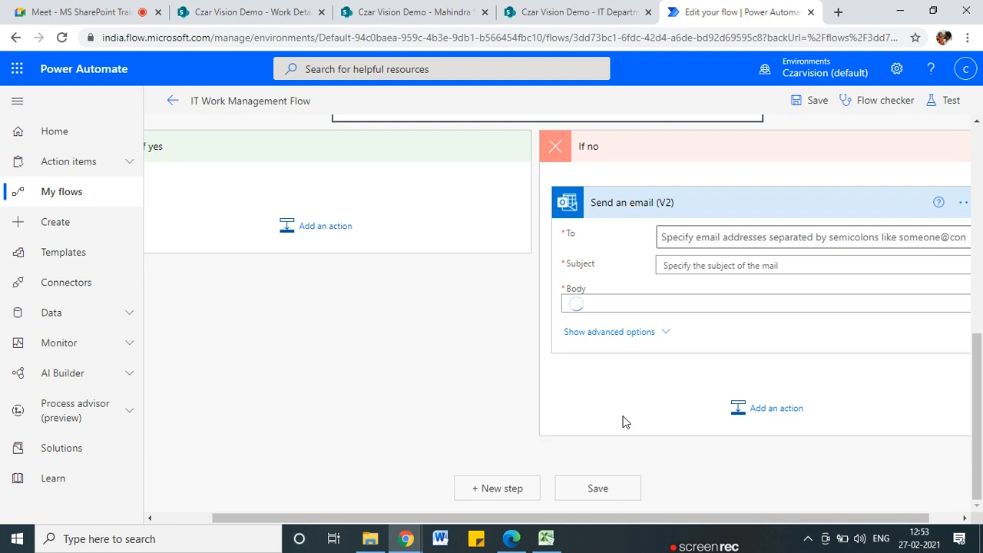
click(716, 220)
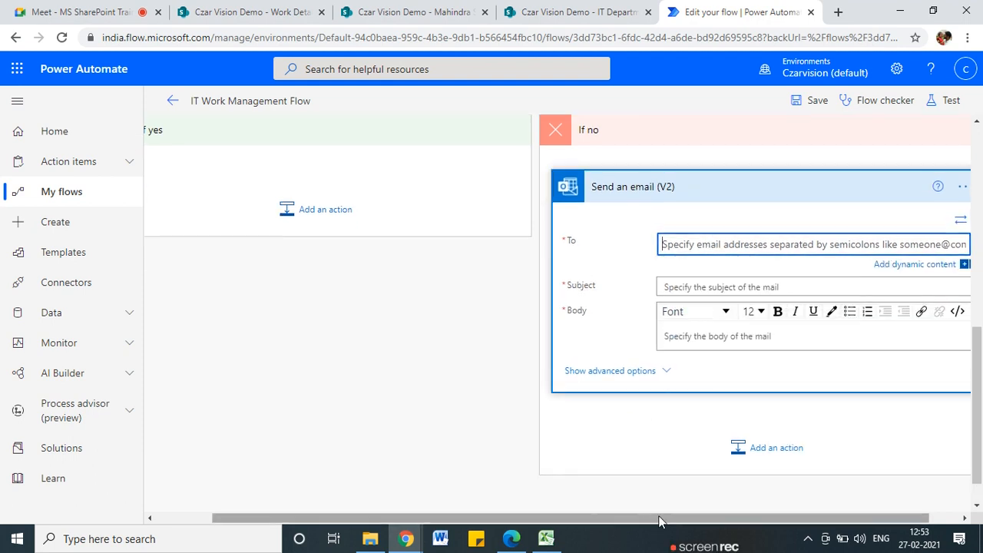
- Set the If no email's To field to Created By Email from When an item is created
drag(657, 519, 686, 519)
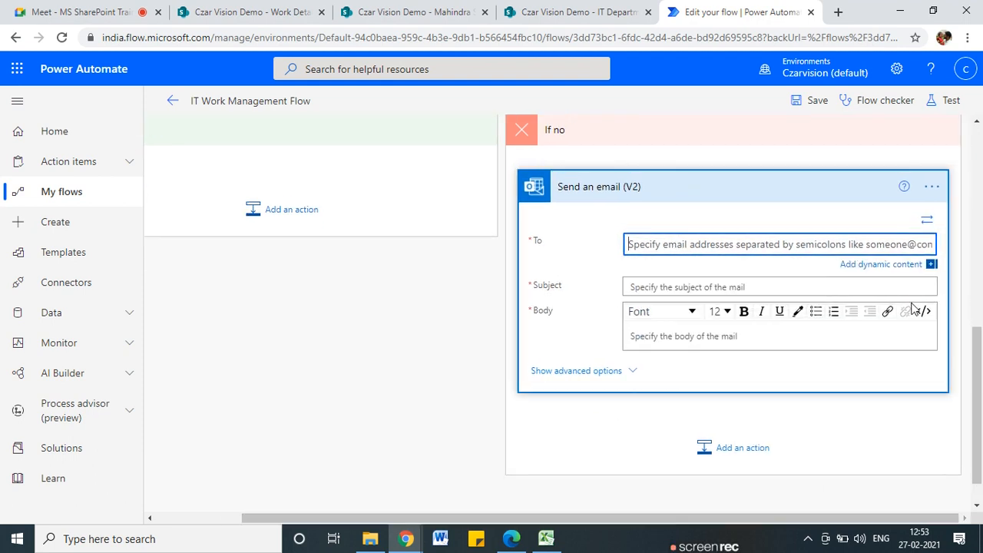
click(918, 264)
scroll(807, 388, down, 2)
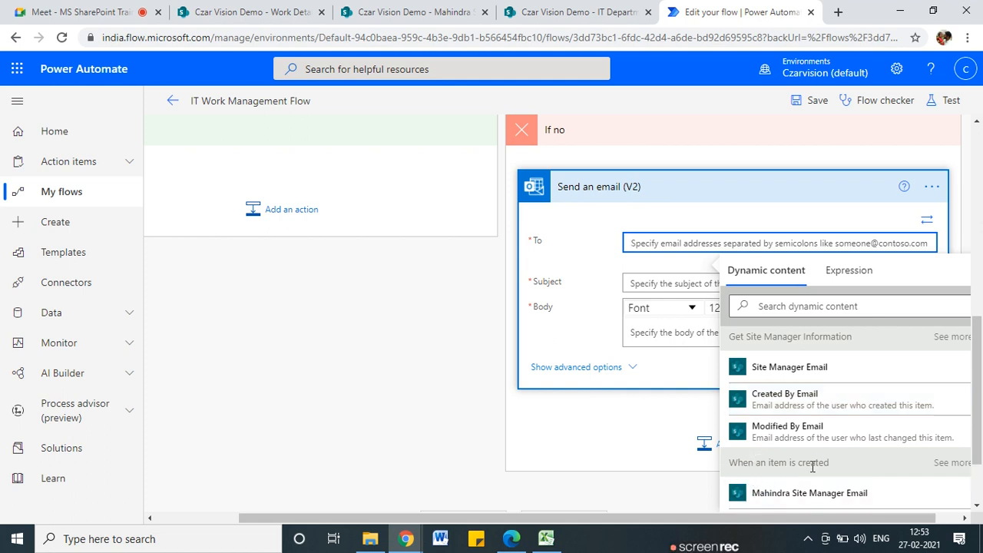
scroll(813, 466, down, 1)
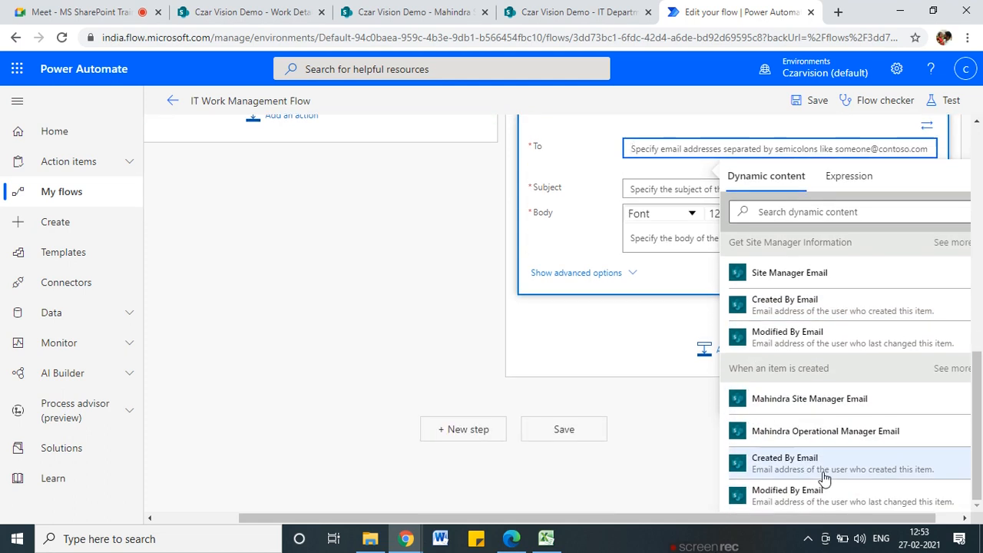
click(770, 467)
- Set the email subject to "Request [Work ID] Rejected by Site Manager", using Work ID from the Update Work ID ,Site Mng, Status action
click(680, 193)
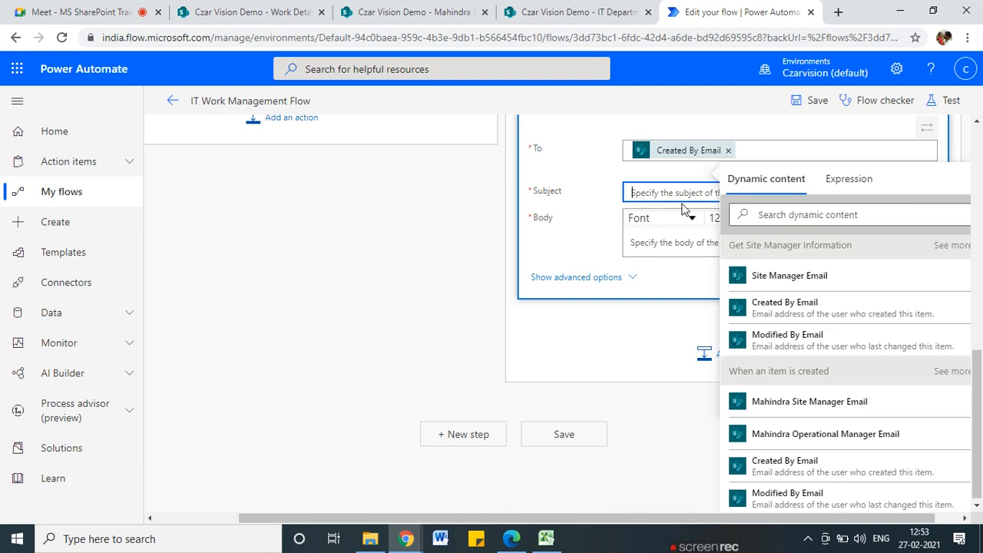
scroll(926, 396, down, 2)
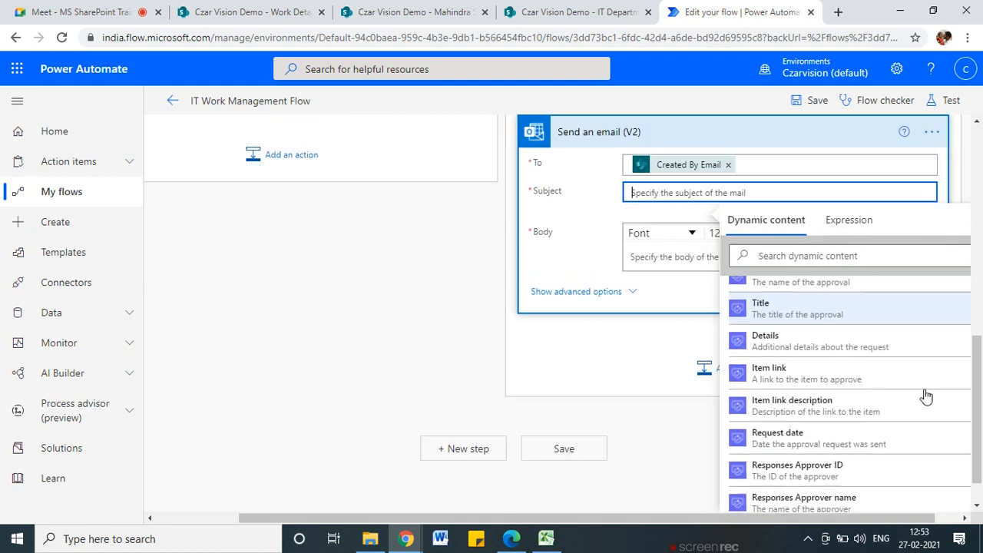
scroll(925, 396, down, 3)
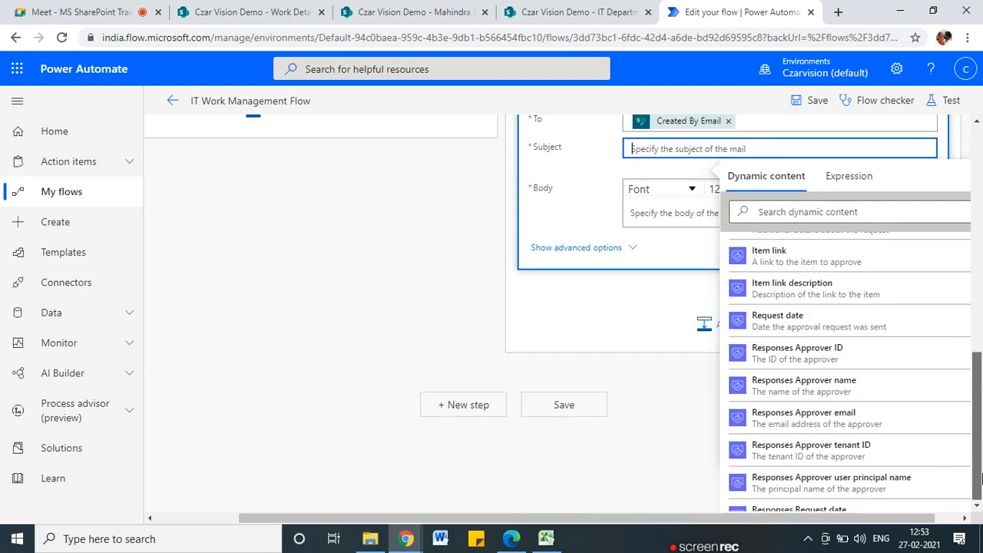
scroll(799, 384, down, 6)
scroll(799, 388, up, 2)
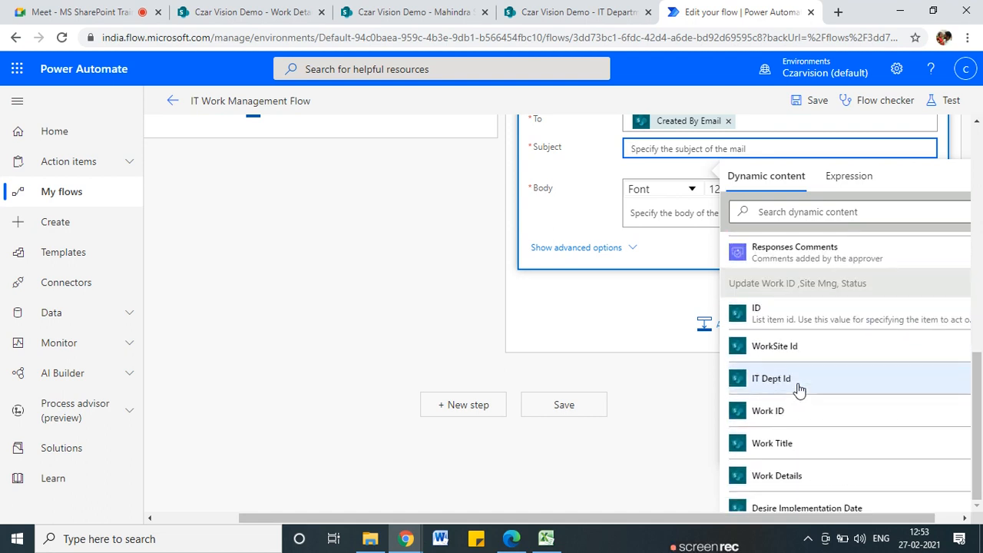
click(771, 415)
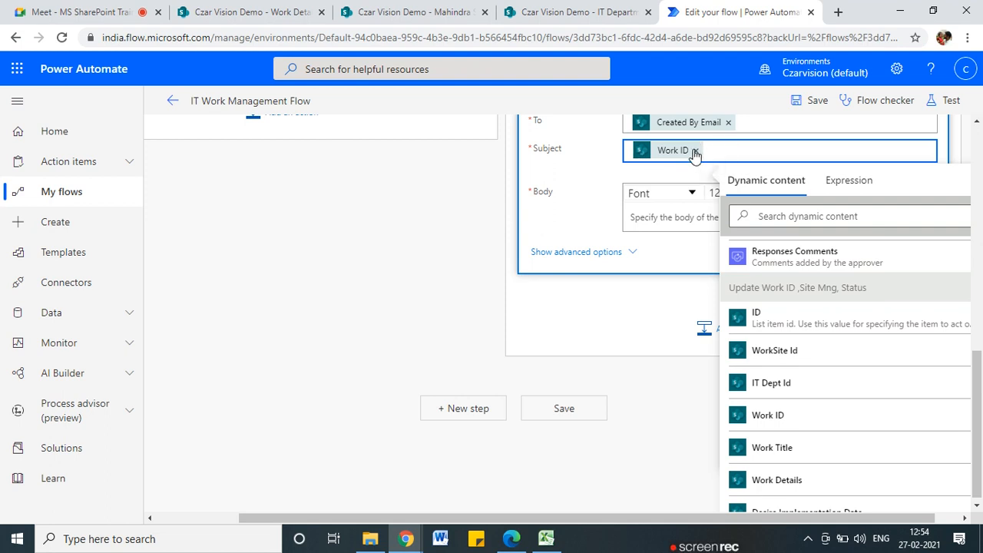
text(Reque )
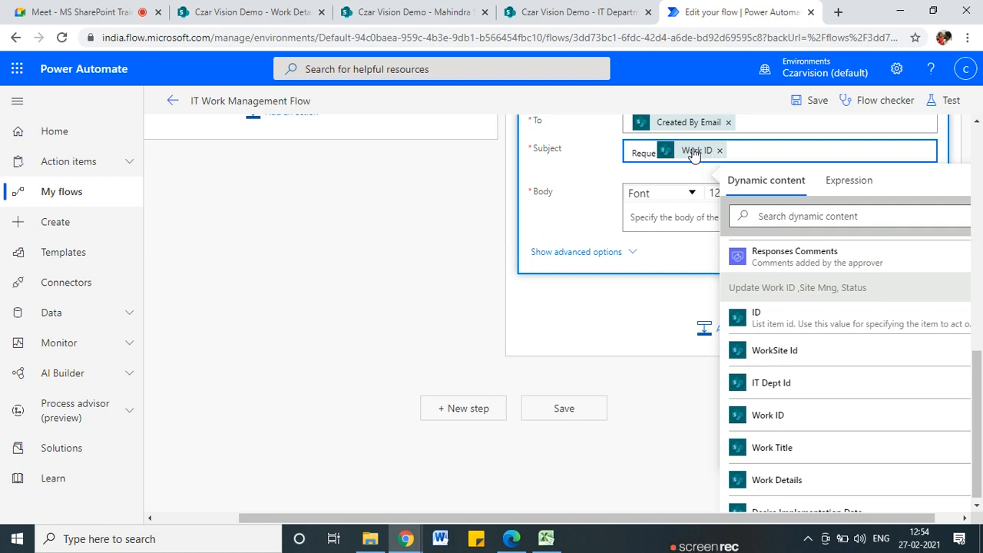
text(st)
click(776, 157)
text(Rejected by )
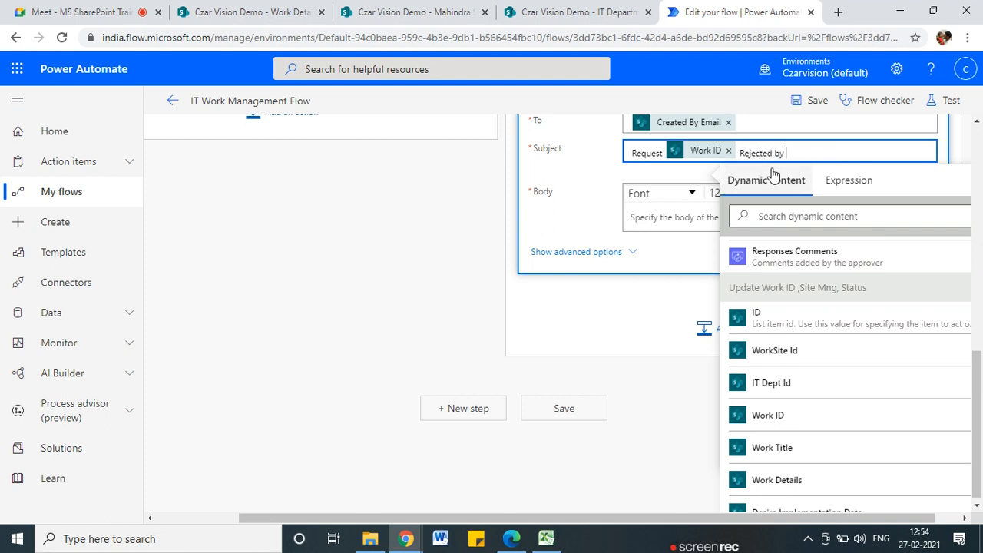
text(Site Mang)
text(ger)
- Begin the email body with "Hi", the Created By DisplayName from When an item is created, and a comma
click(651, 220)
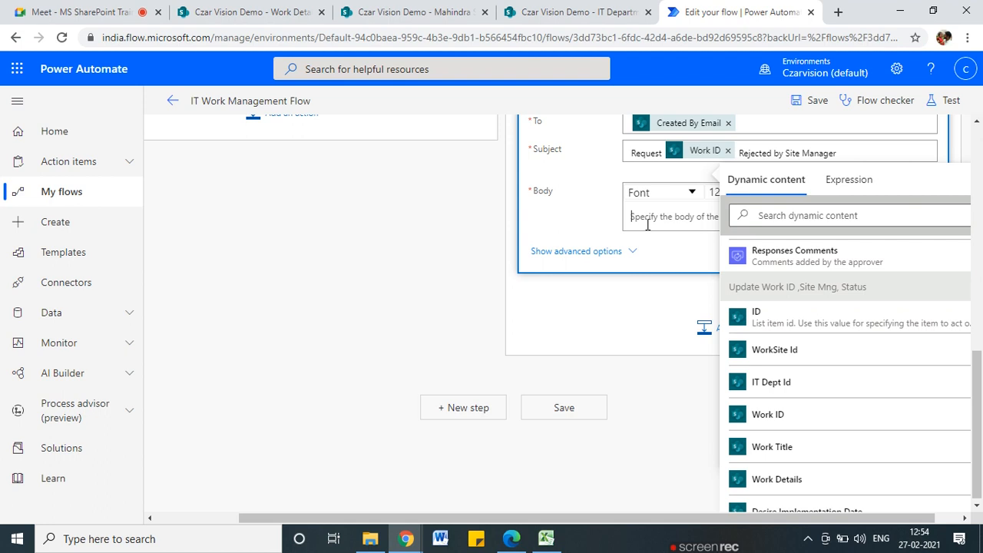
text(Hi)
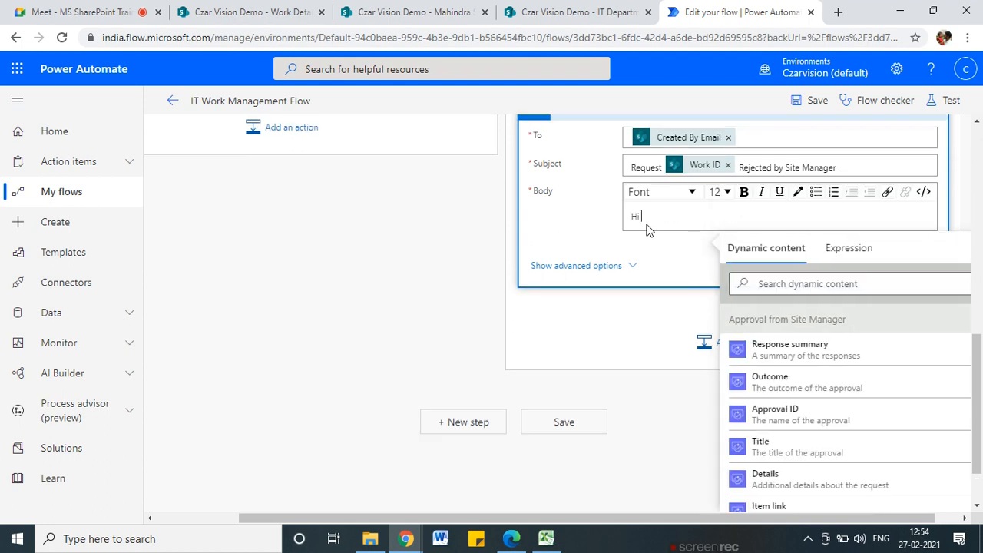
scroll(801, 449, down, 2)
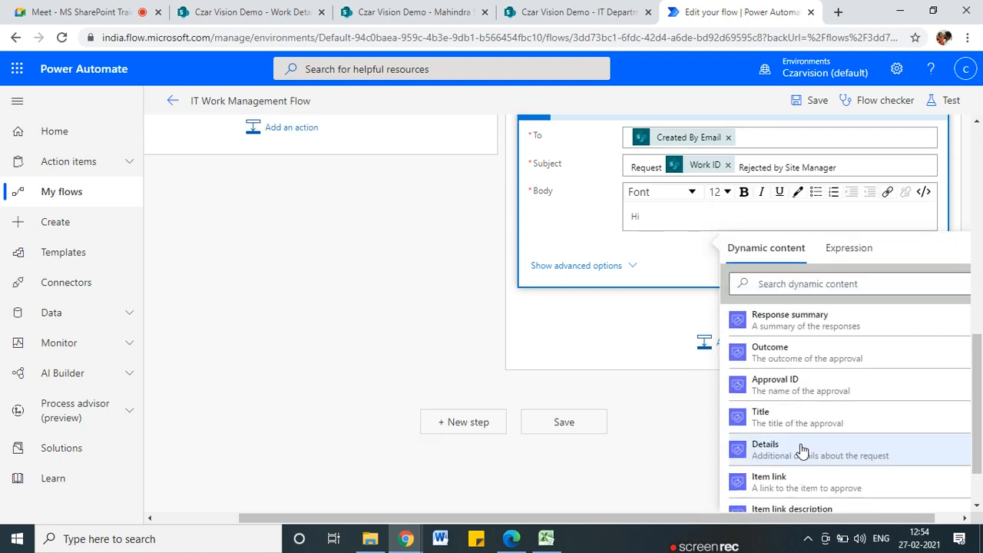
scroll(801, 449, down, 10)
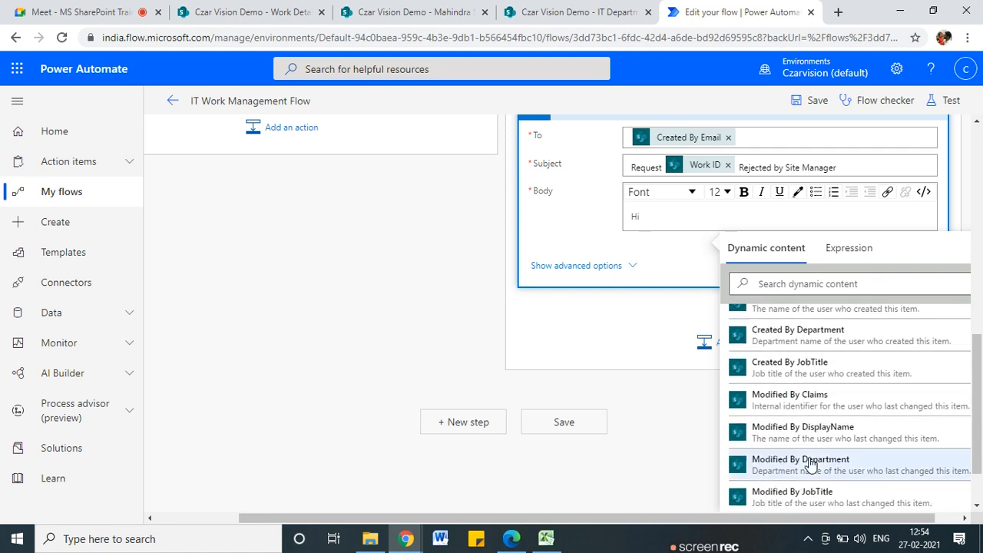
scroll(810, 463, down, 2)
click(785, 285)
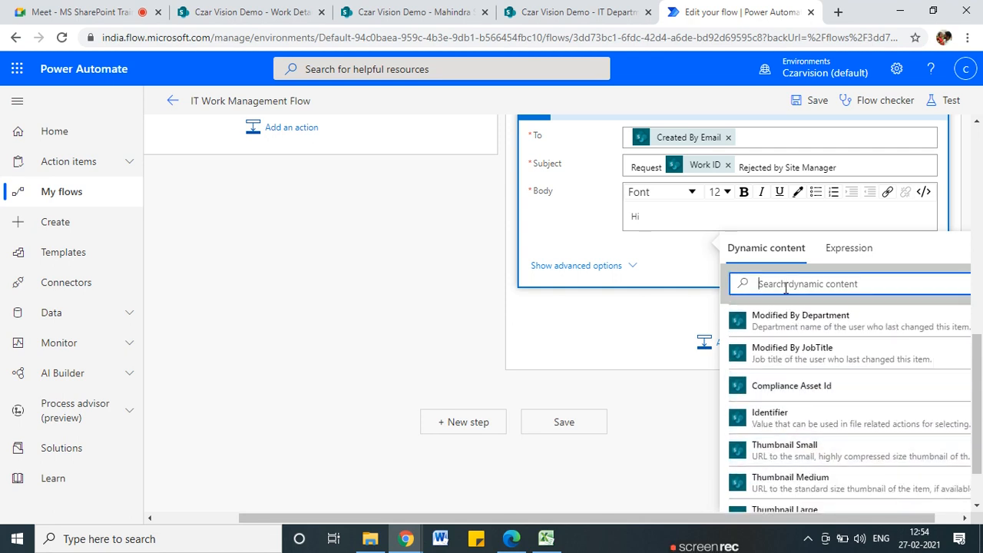
text(created)
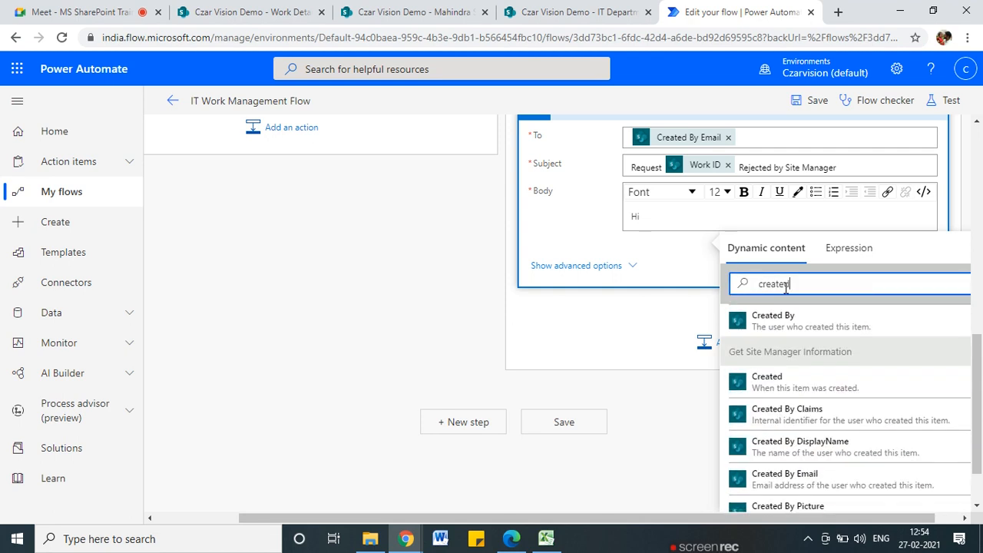
scroll(882, 434, down, 5)
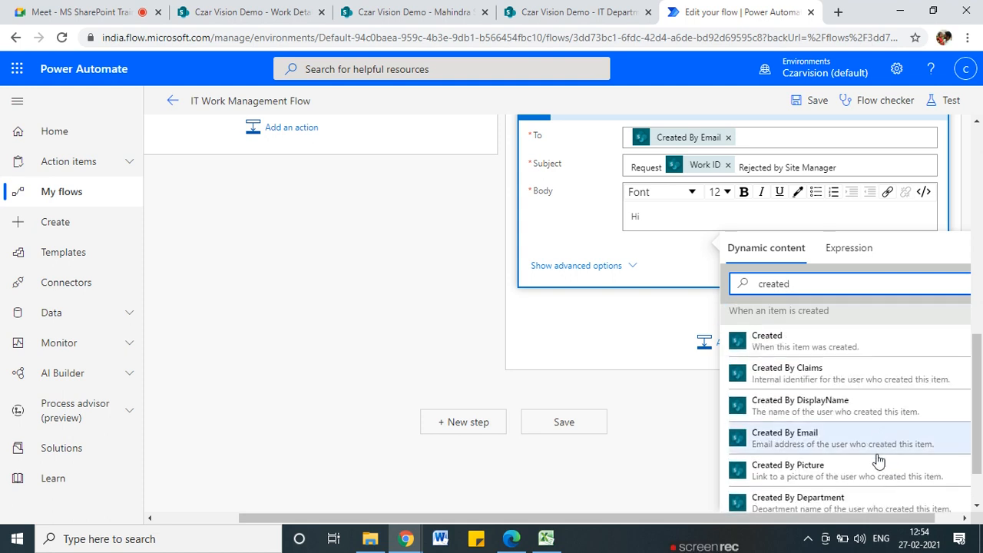
click(799, 412)
text(,)
- Add the line "Your request for IT work has been rejected by site manager." below the greeting in the body
key(Return)
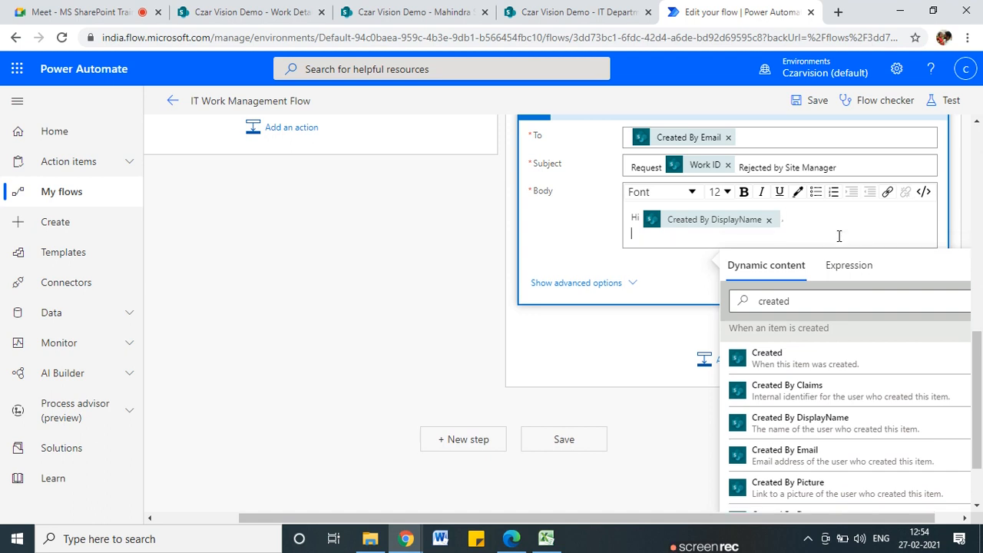
text(YOu)
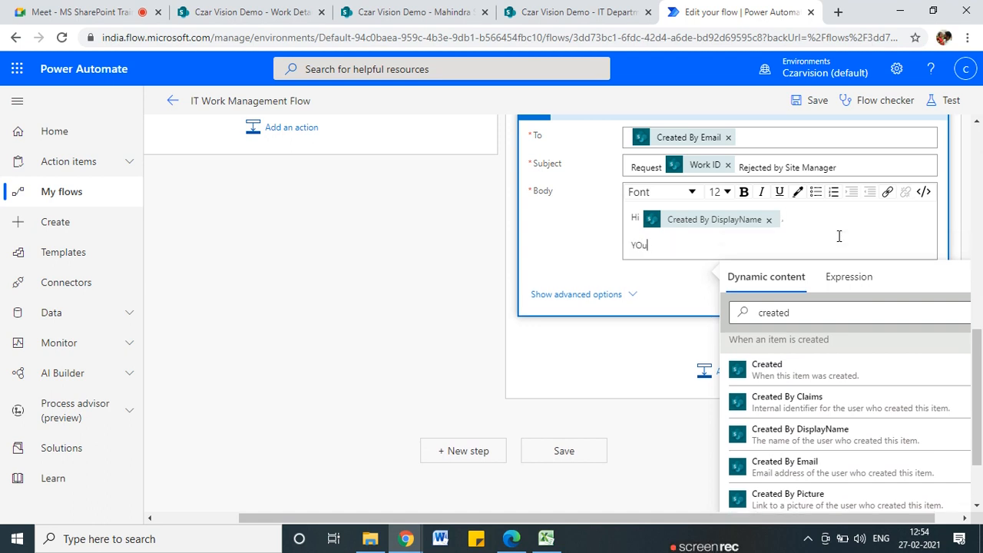
key(BackSpace)
key(BackSpace)
text(Your tequest for IT work has been rejected )
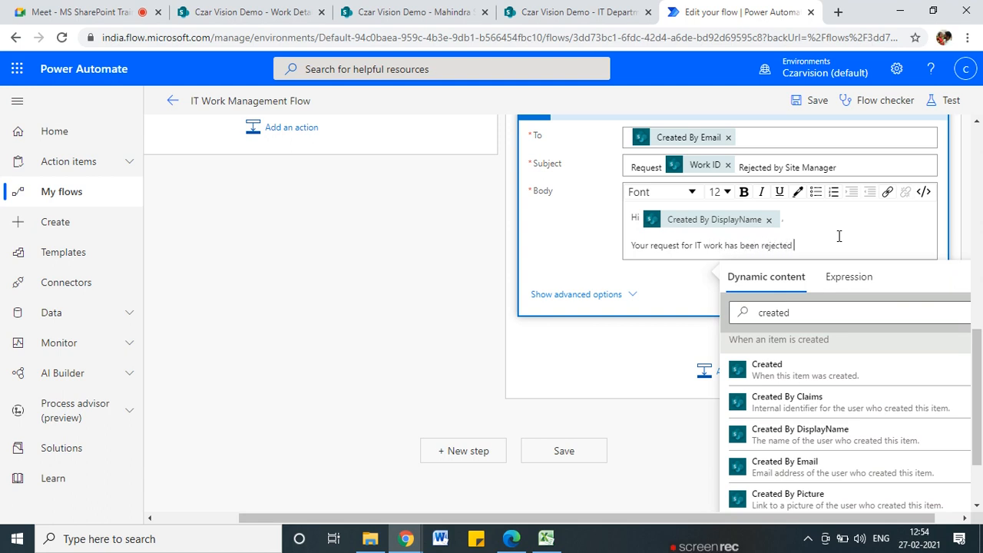
text(by site manager.)
- Add a "Work ID-" line to the body with the Work ID from the Update Work ID ,Site Mng, Status action
key(Return)
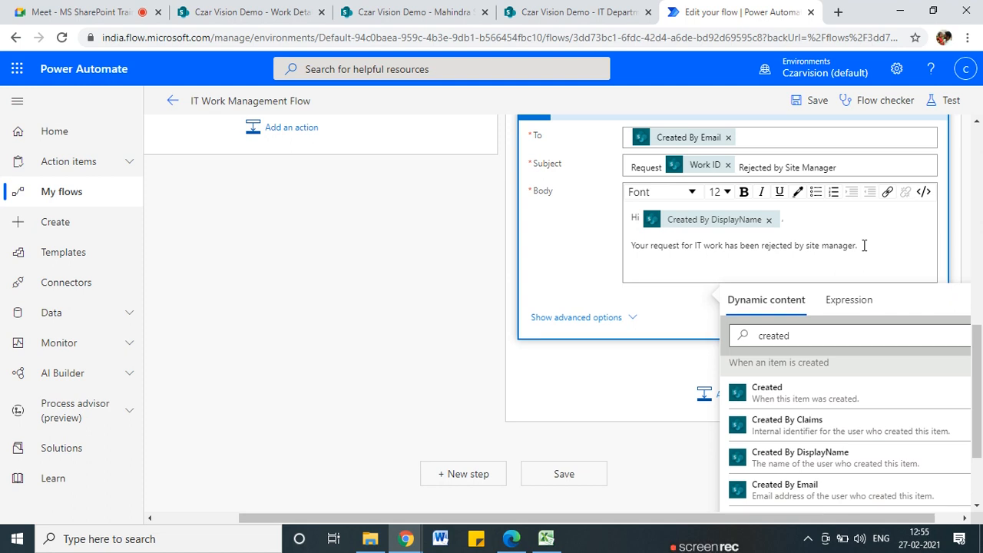
text(work ID-)
drag(809, 336, 689, 340)
text(work)
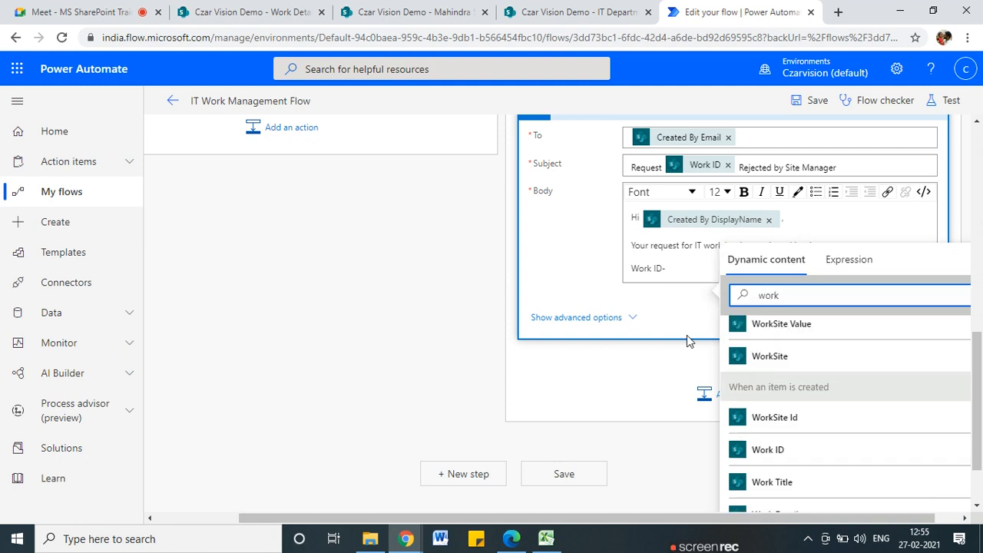
scroll(837, 404, up, 5)
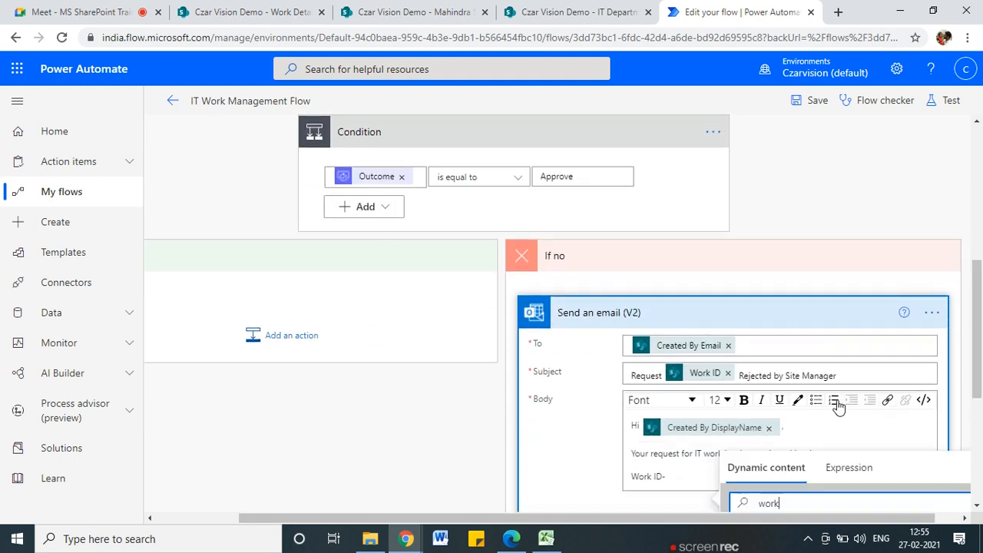
scroll(822, 442, down, 3)
click(779, 323)
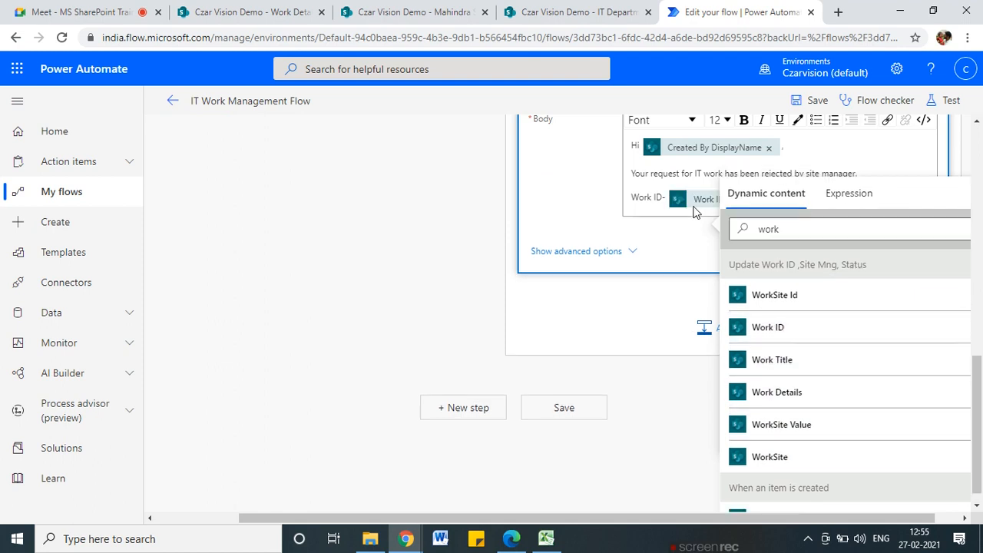
- Add a "Work Title -" line to the body with the Work Title from When an item is created
key(Return)
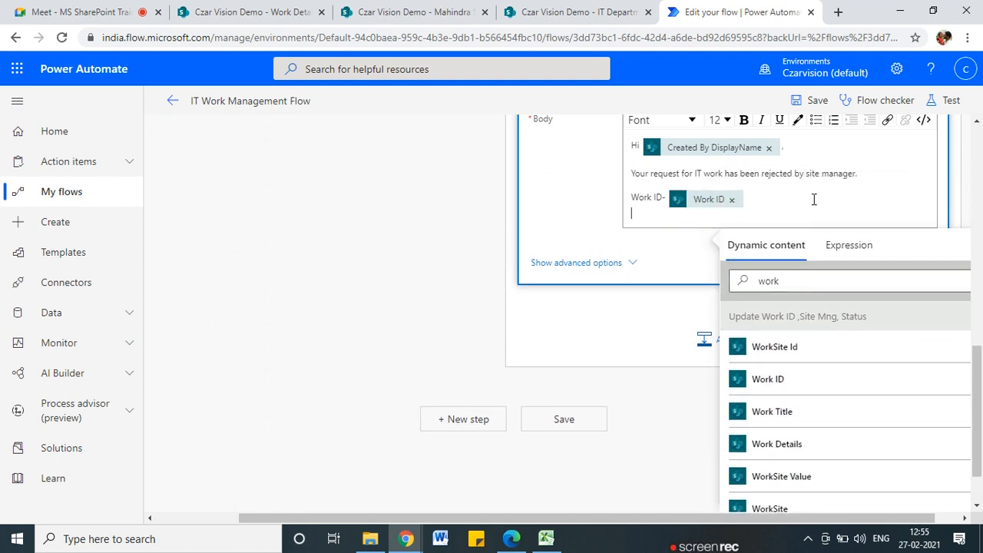
text(Work Title -)
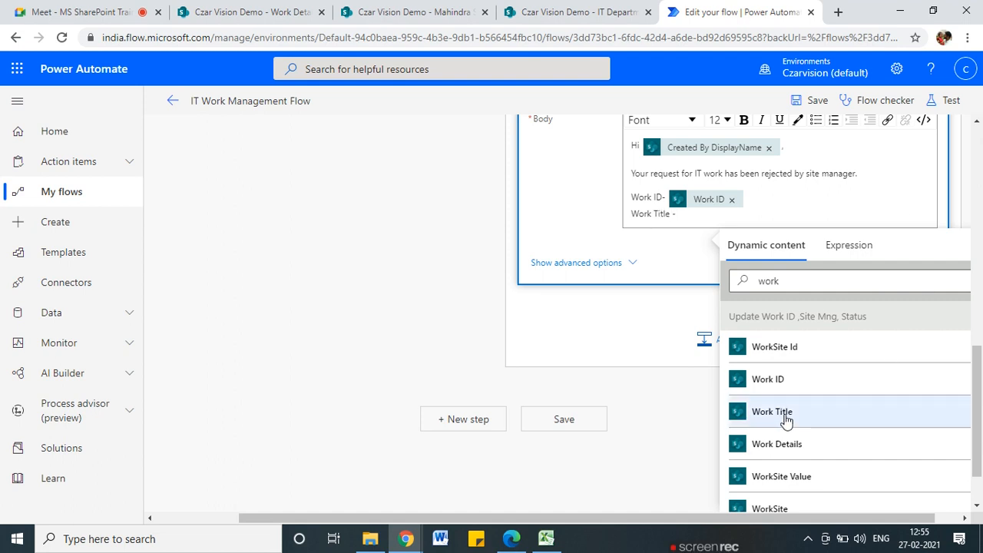
scroll(786, 419, down, 4)
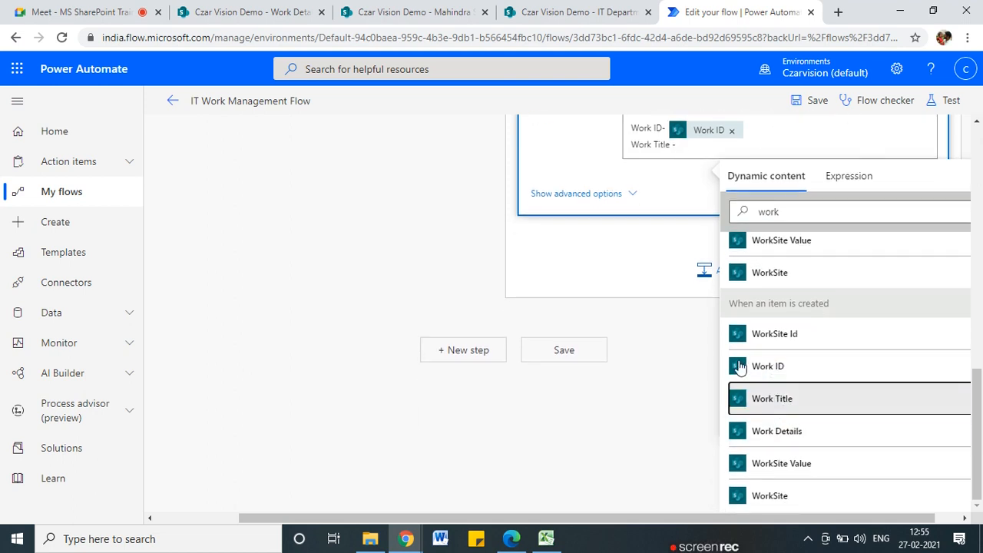
click(772, 399)
- Add a "Reason -" line with Responses Comments from Approval from Site Manager to the body, then expand the email action inside Apply to each
key(Return)
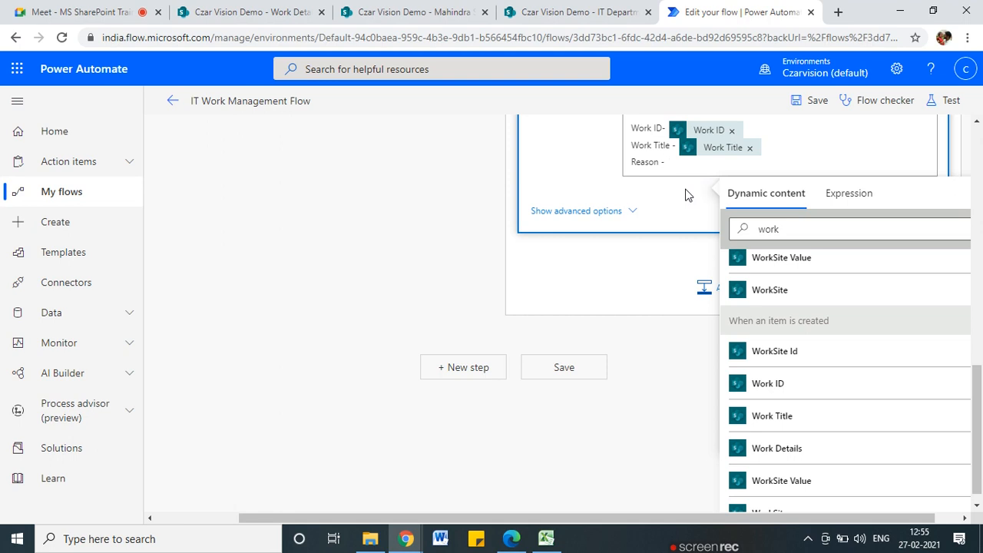
scroll(635, 351, up, 5)
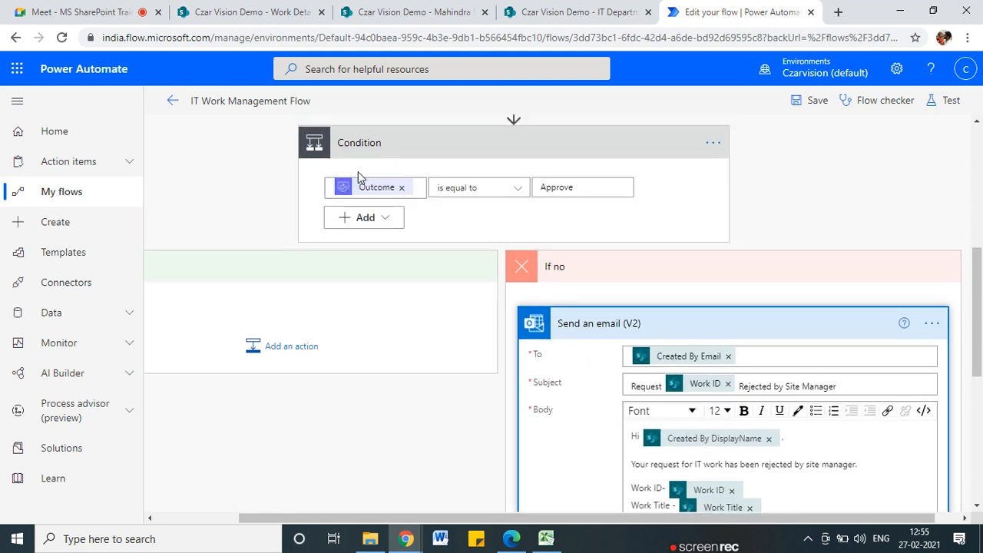
scroll(803, 407, down, 5)
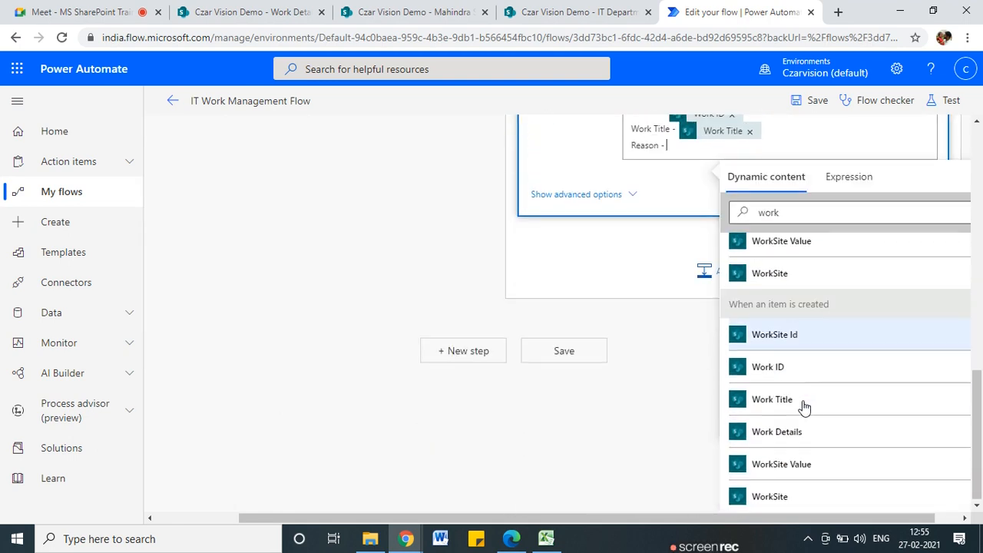
scroll(979, 372, up, 3)
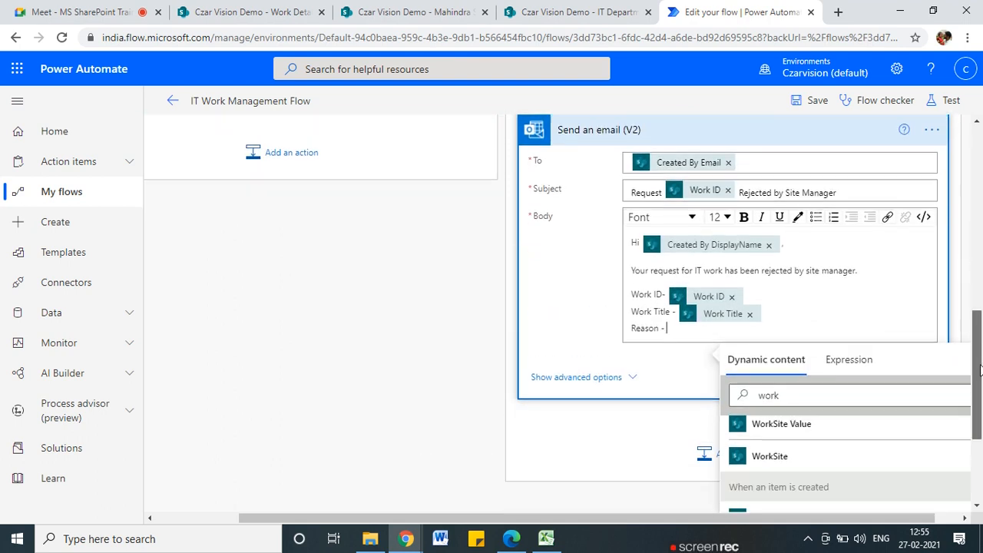
scroll(978, 373, down, 2)
scroll(797, 325, up, 2)
drag(784, 283, 715, 293)
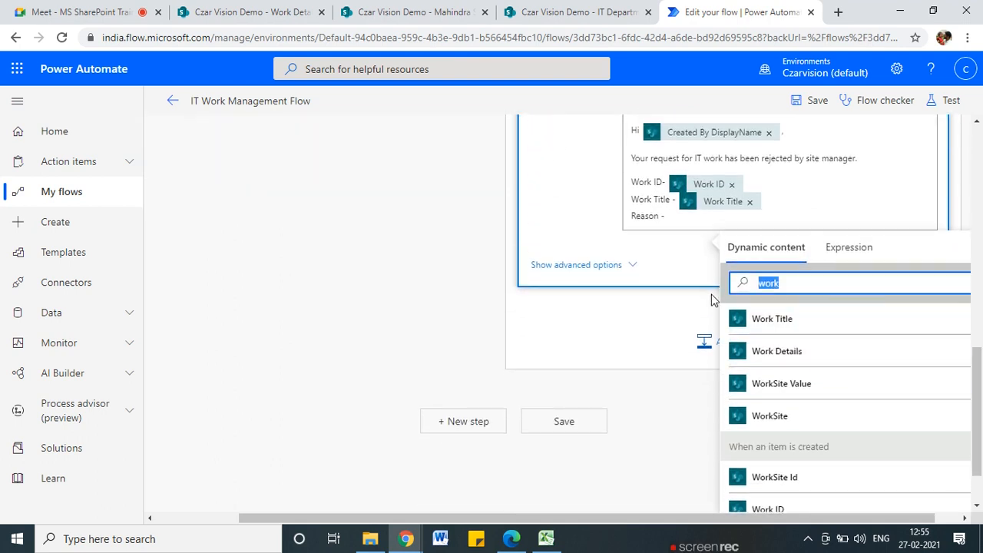
key(BackSpace)
text(comm)
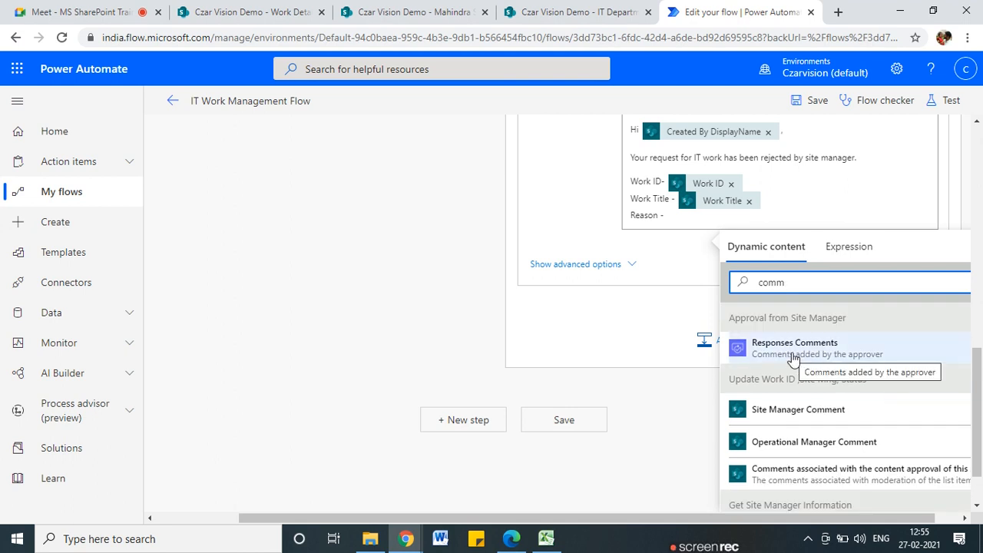
click(794, 350)
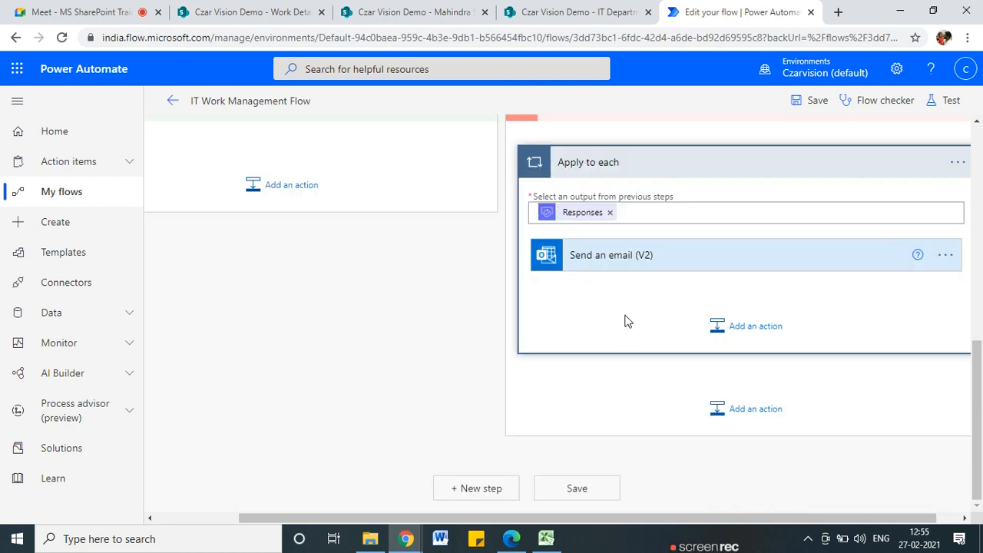
click(686, 261)
click(843, 246)
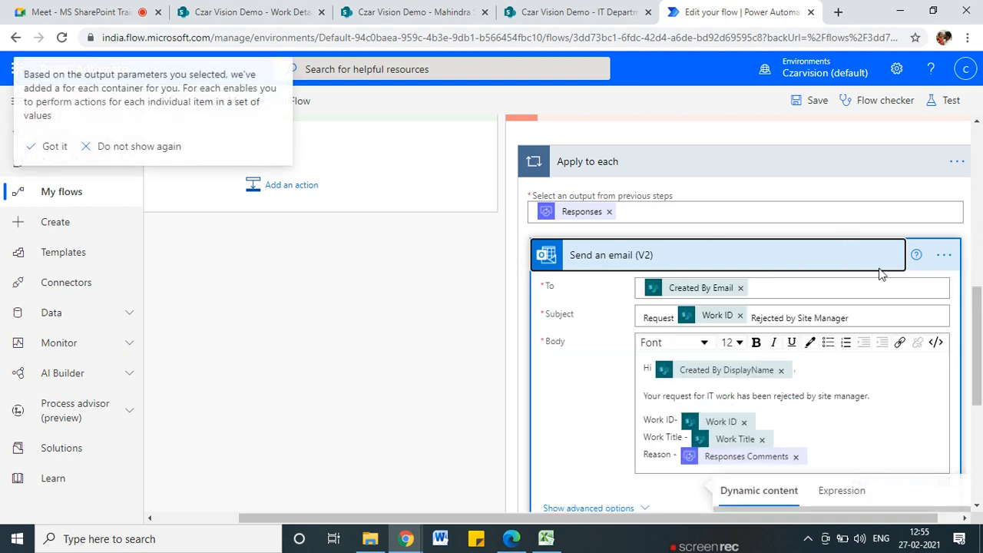
- Rename the rejection email action to "Send Email to Requester on Reject by Site Mng"
click(944, 257)
click(815, 272)
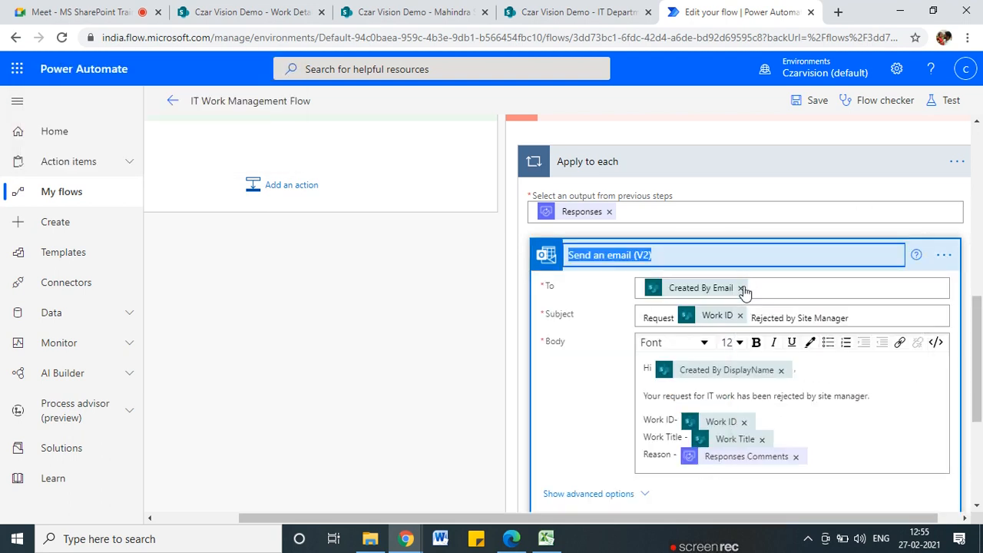
text(Send)
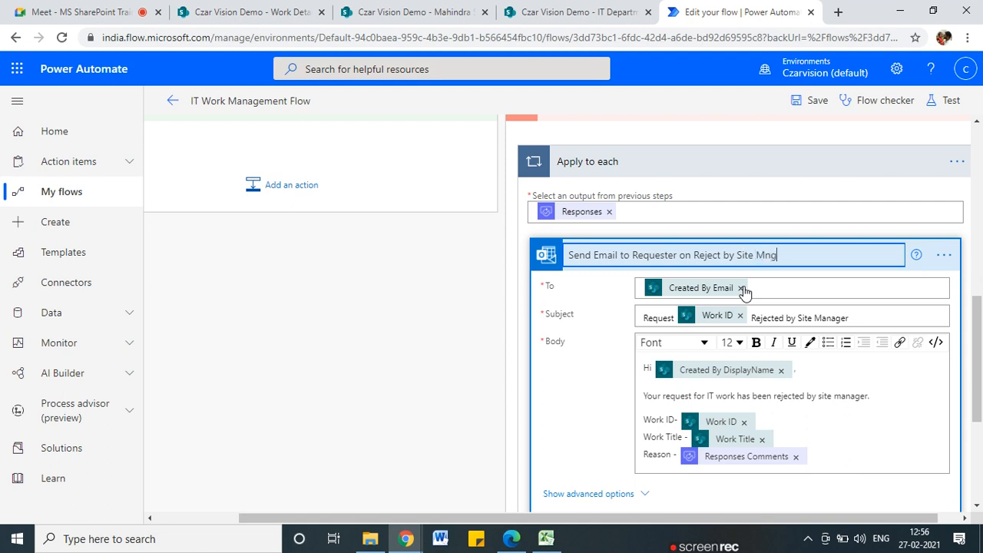
click(942, 254)
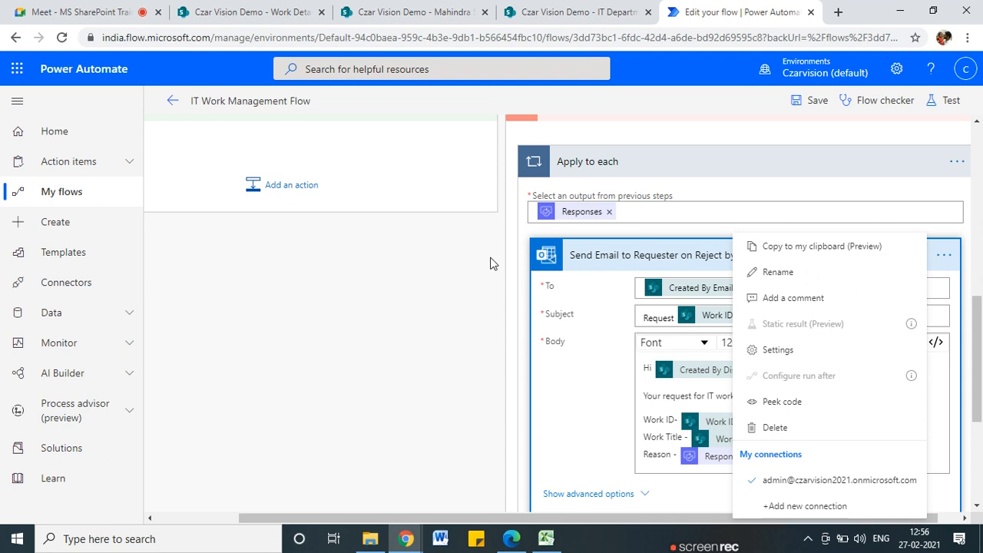
click(455, 266)
click(455, 367)
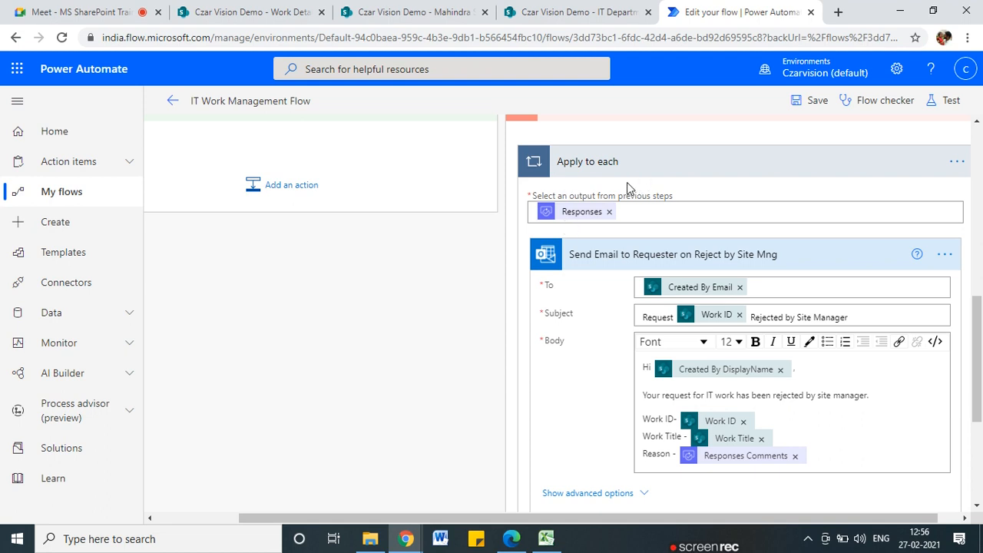
- Review the condition on the approval outcome, its two branches and the rejection email inside Apply to each
scroll(627, 188, up, 4)
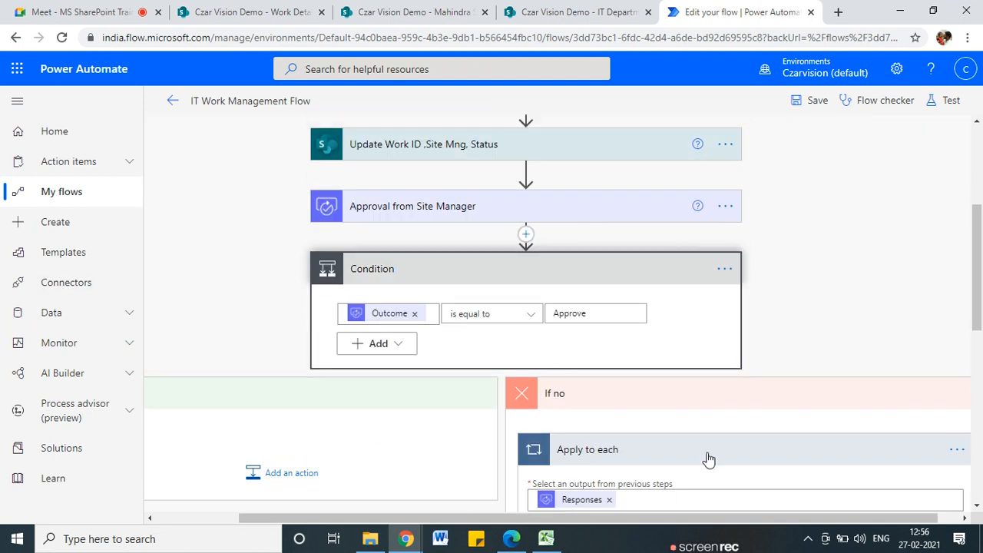
scroll(709, 459, down, 1)
scroll(471, 223, down, 1)
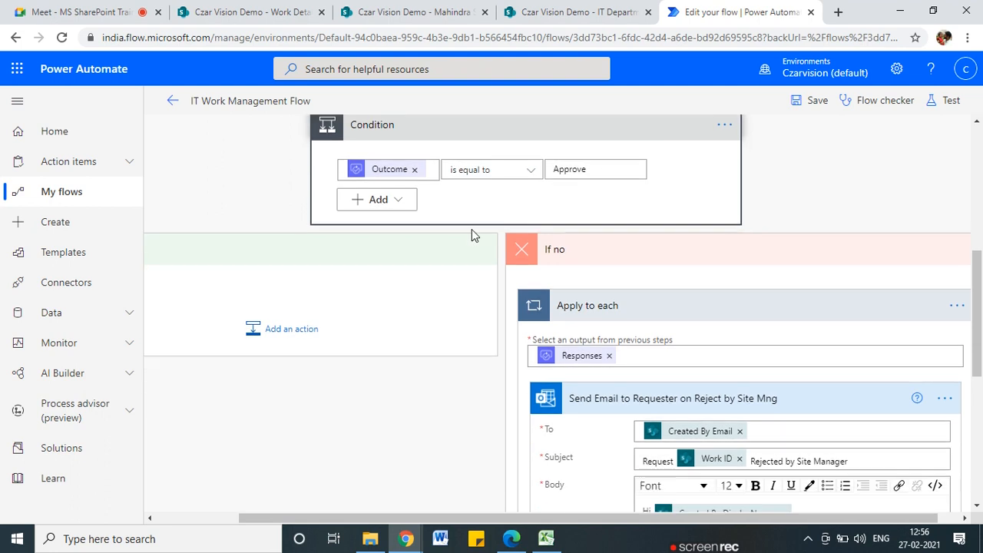
scroll(472, 231, up, 2)
scroll(659, 314, down, 1)
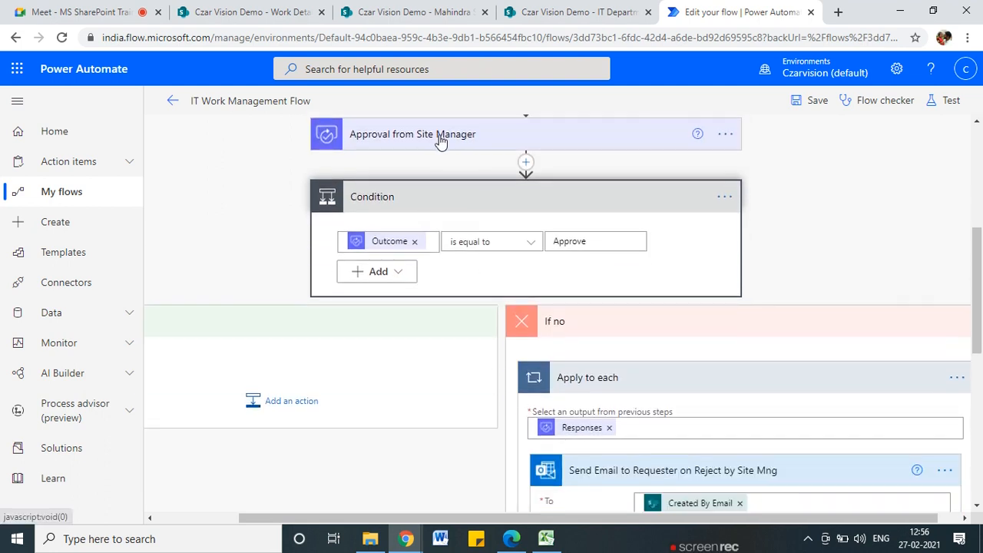
scroll(696, 397, down, 1)
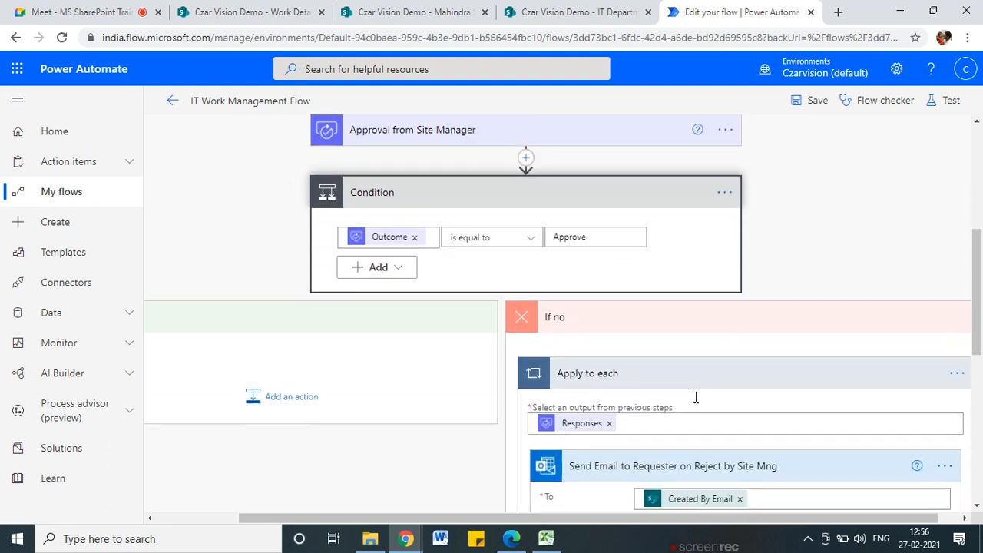
scroll(696, 398, down, 3)
scroll(300, 495, up, 3)
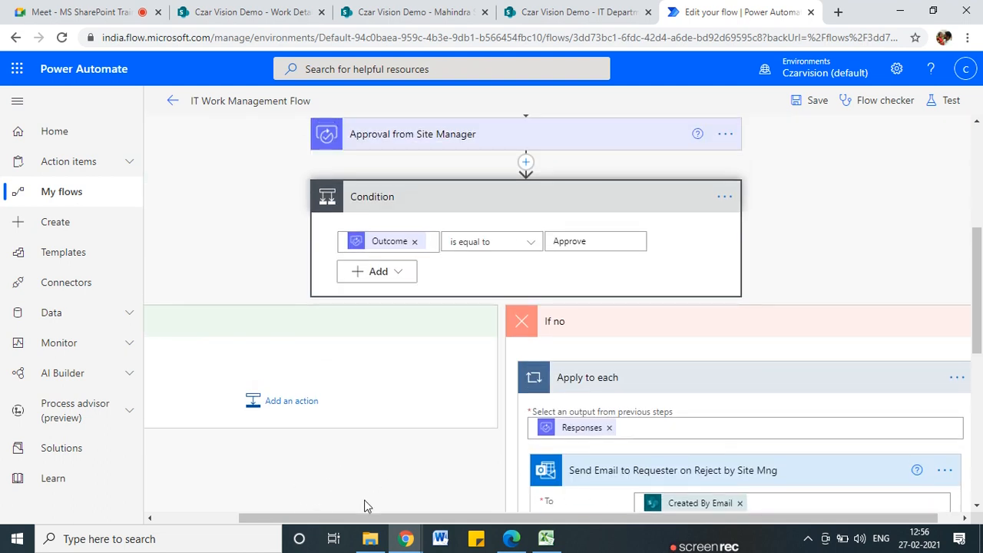
drag(377, 517, 265, 517)
scroll(845, 453, down, 3)
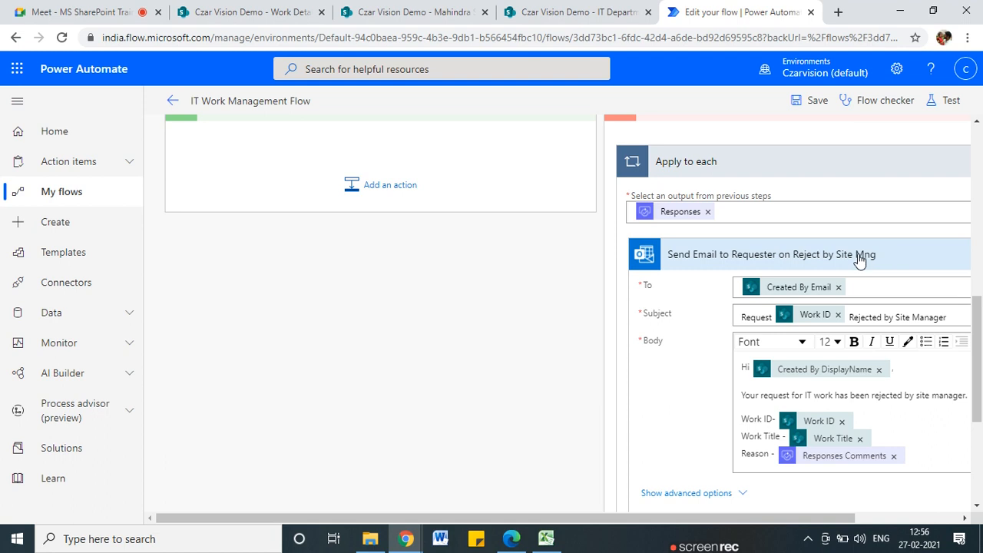
scroll(726, 461, down, 1)
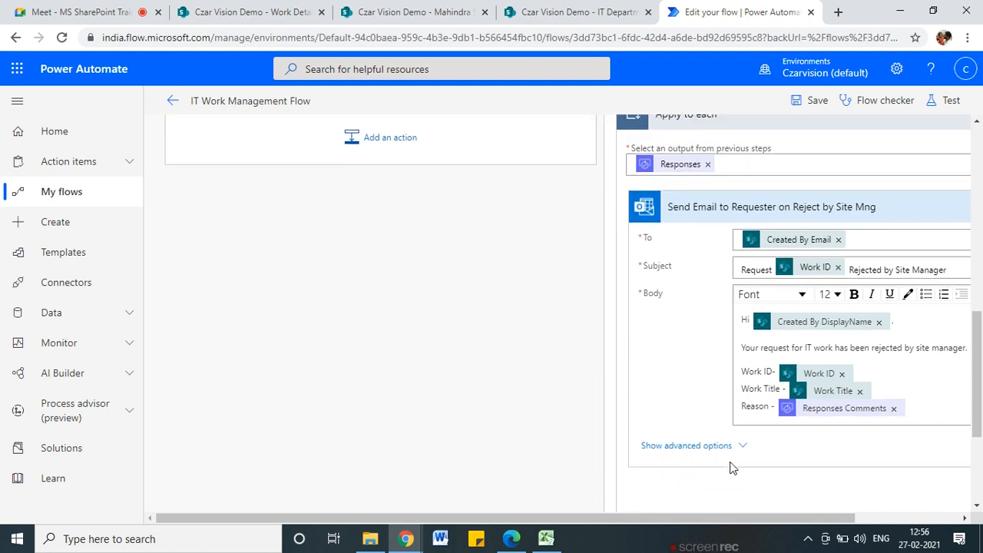
- Copy the Send Email to Requester on Reject by Site Mng action to the flow clipboard
drag(773, 520, 880, 520)
click(922, 190)
click(753, 178)
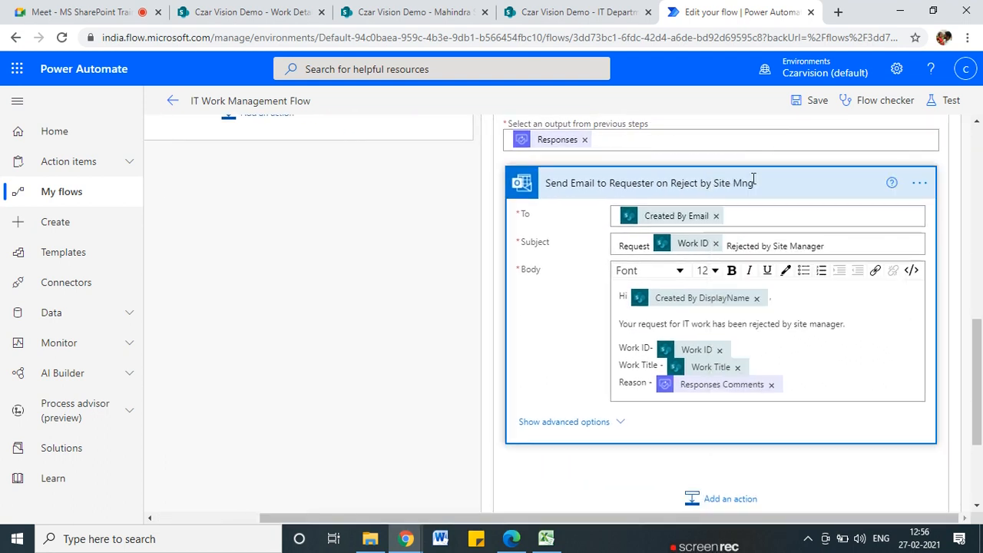
click(920, 183)
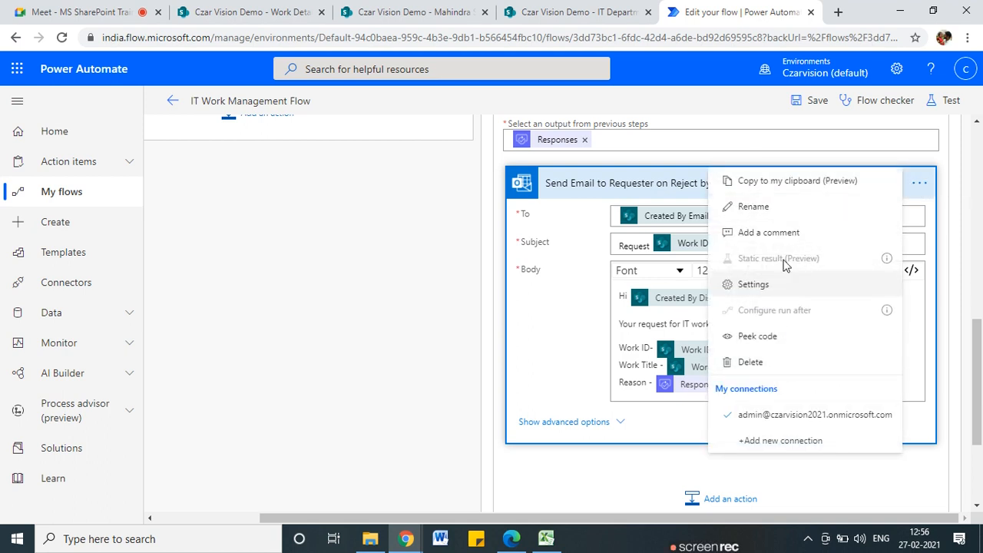
click(755, 184)
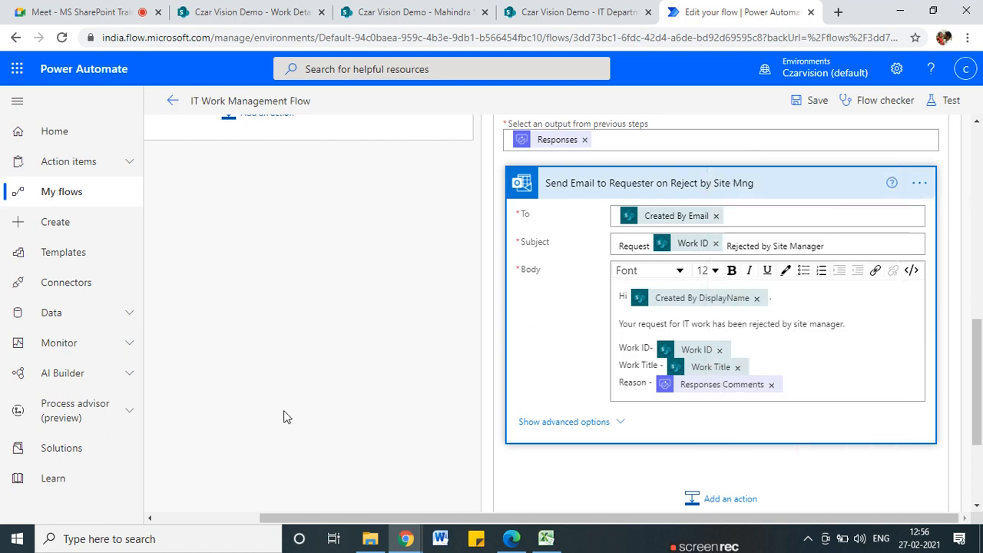
- Insert the copied email action from the clipboard into the condition's If yes branch and expand the condition again
drag(410, 518, 231, 518)
scroll(355, 352, up, 3)
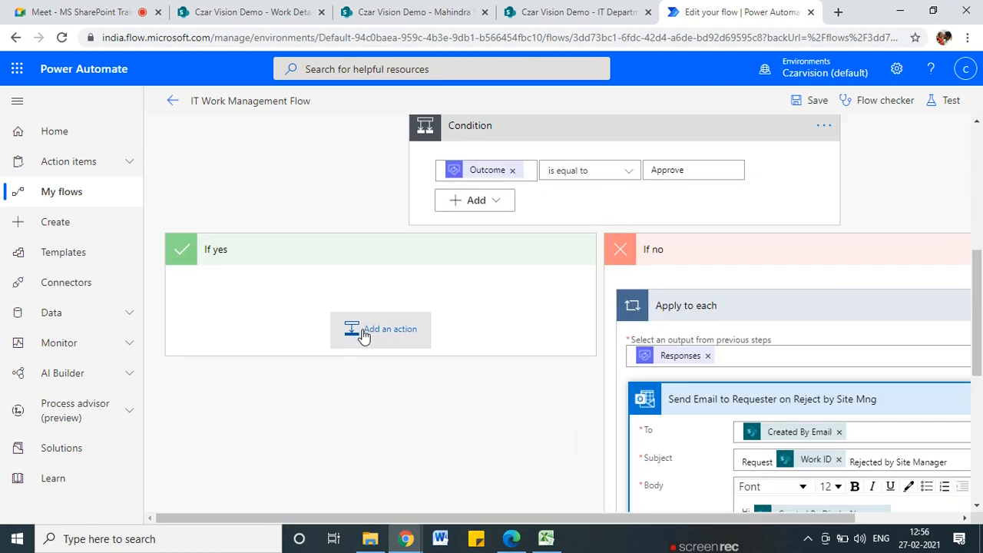
click(375, 331)
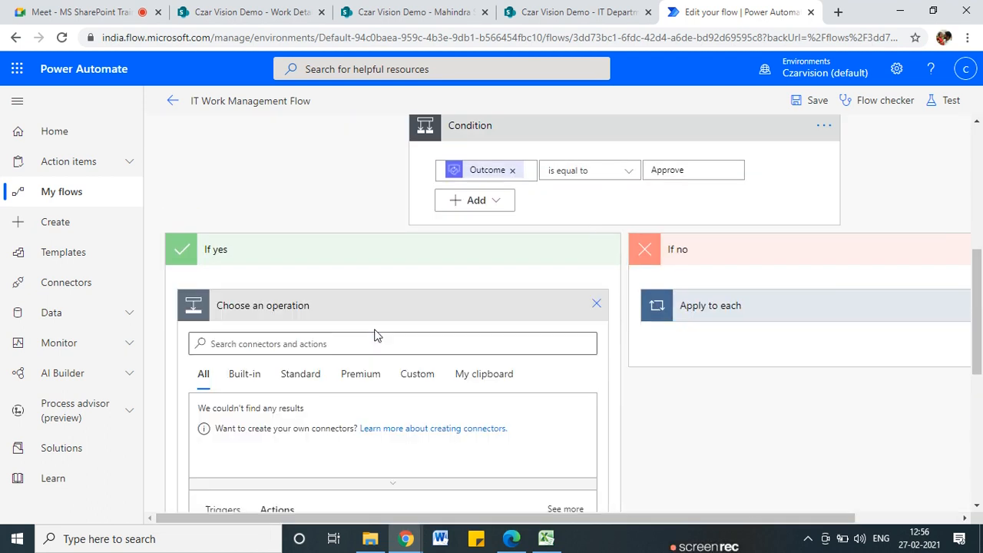
click(478, 376)
scroll(272, 424, up, 4)
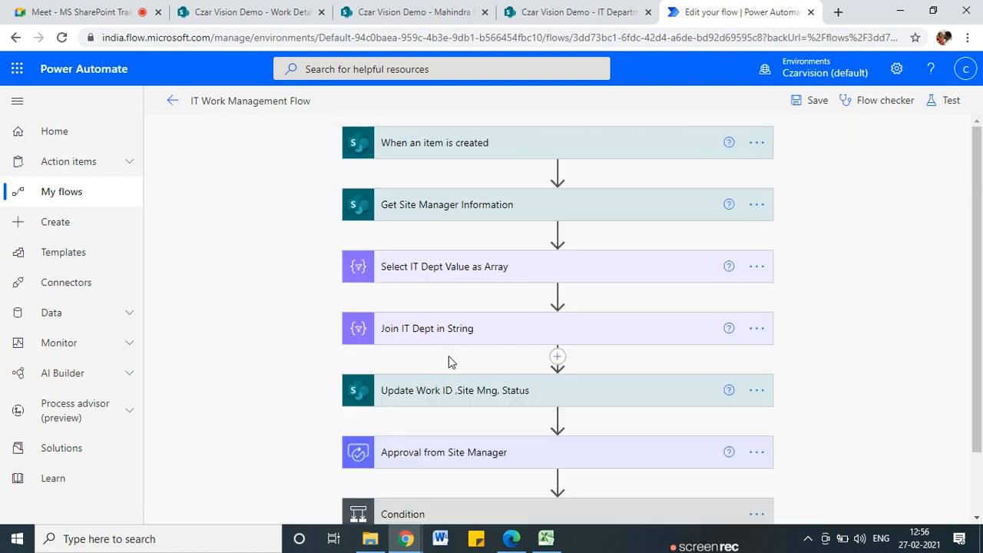
scroll(449, 355, down, 2)
click(461, 437)
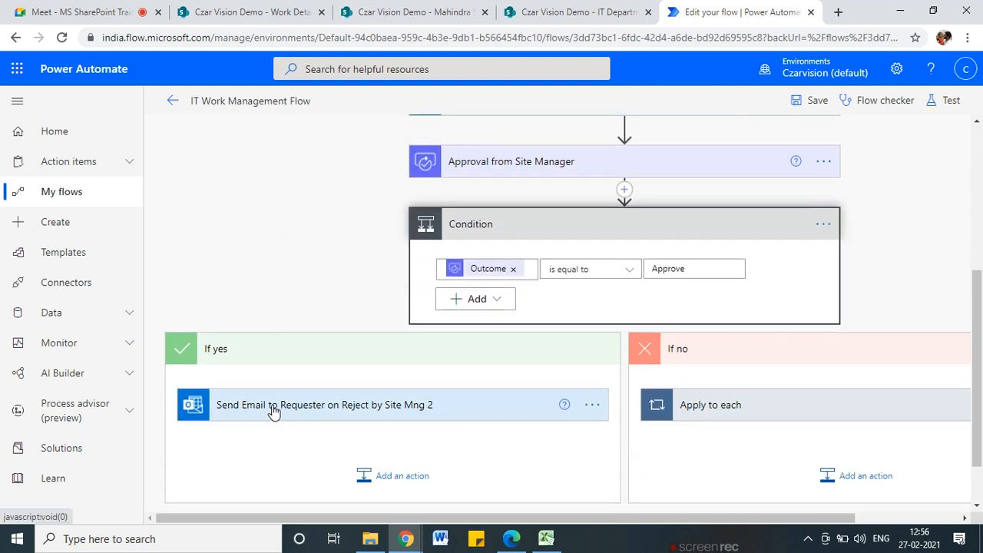
- Expand the pasted email action and change "Reject" to "Approved" in its name
click(272, 411)
click(592, 407)
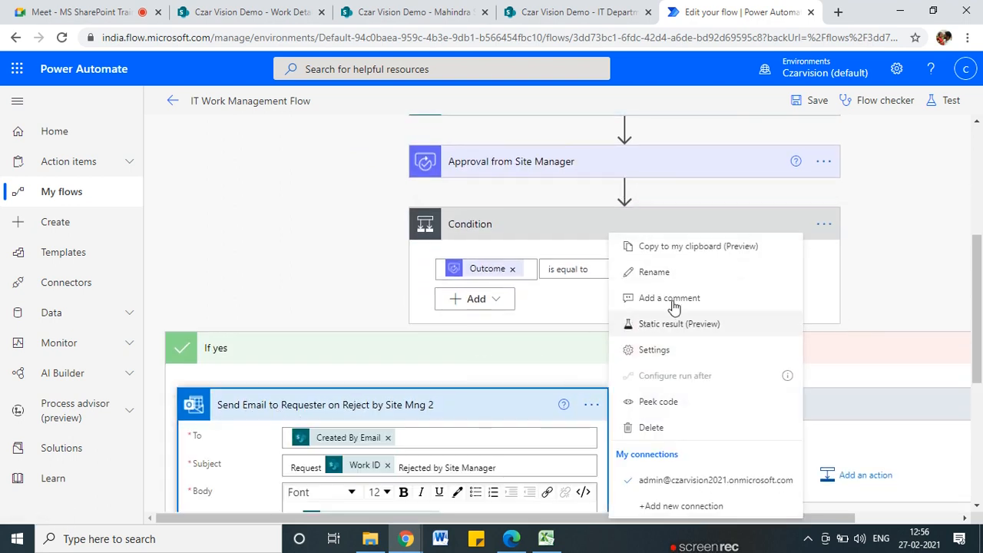
click(650, 271)
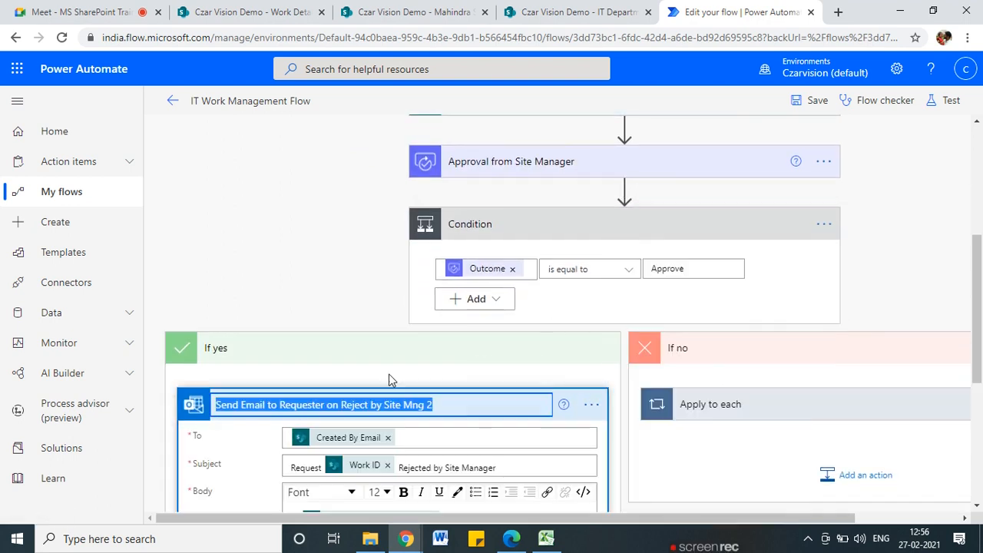
click(334, 404)
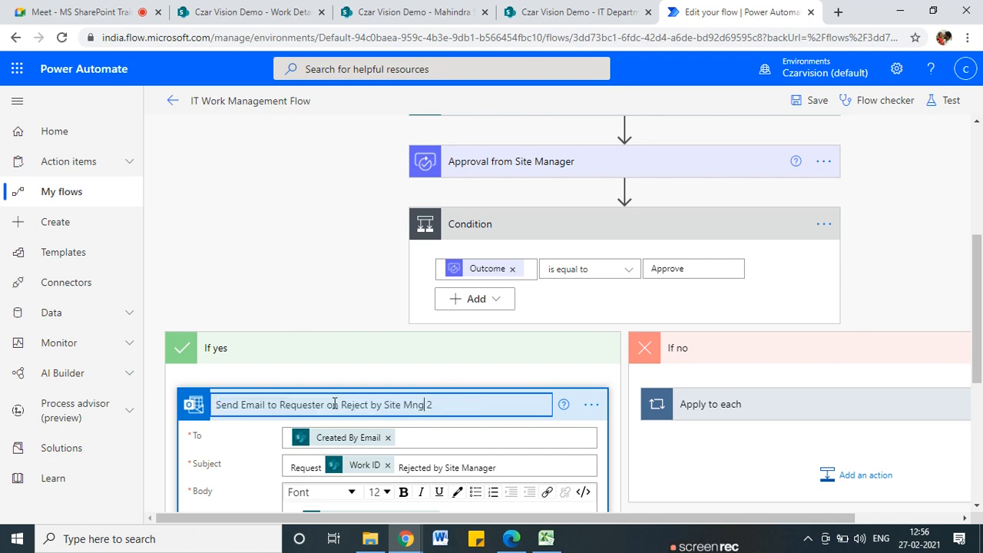
drag(342, 405, 370, 405)
text(Approve)
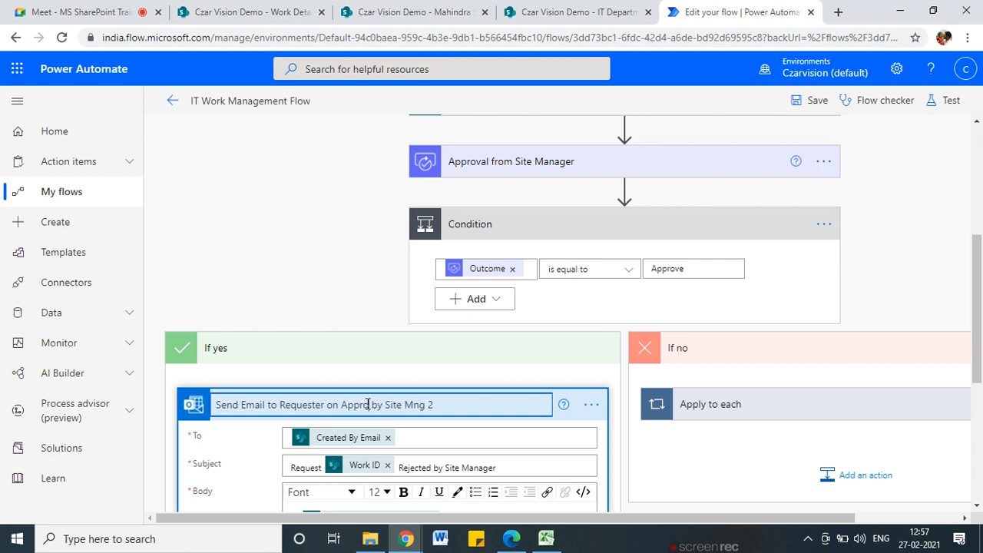
text(d)
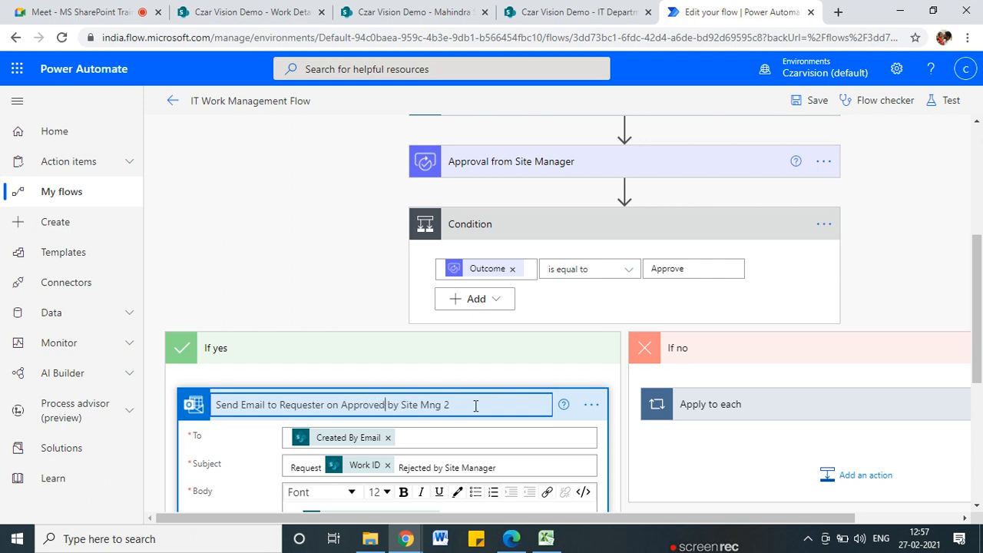
- Change "rejected" to "Approved" in the body sentence and append "and send to Dept Head for IT Asseesemnet"
scroll(476, 407, down, 2)
double_click(440, 407)
click(438, 407)
double_click(438, 407)
click(436, 401)
double_click(437, 401)
text(Approved)
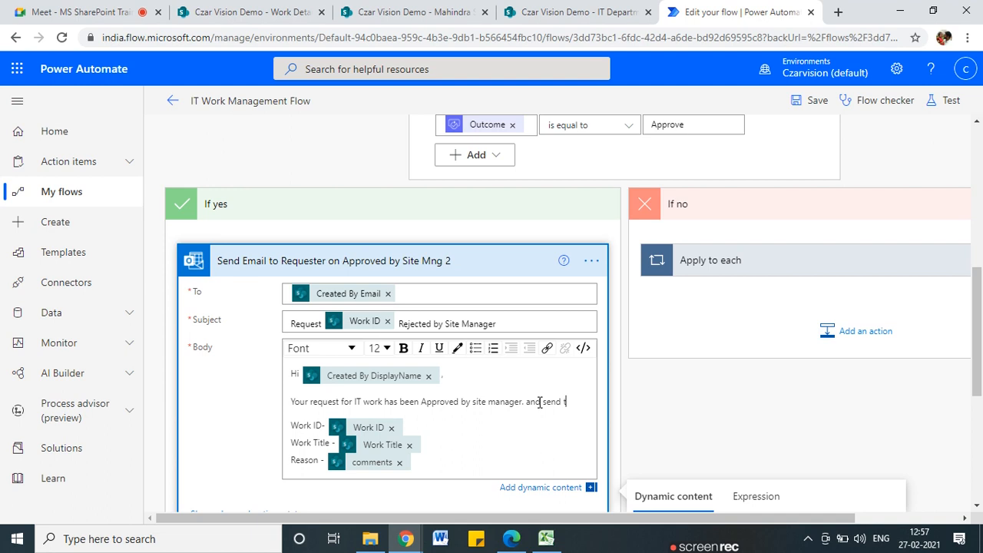
text(pt Head for IT Asseesemnet)
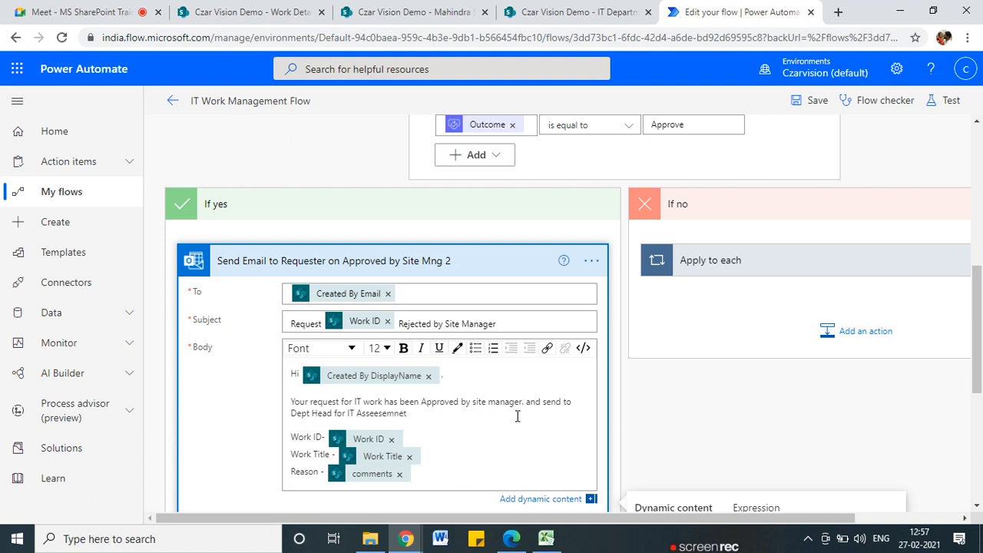
- Consult the IT Work Management process diagram in Excel, and change "Rejected" to "Approved" in the If yes email's subject in Power Automate
scroll(407, 476, down, 2)
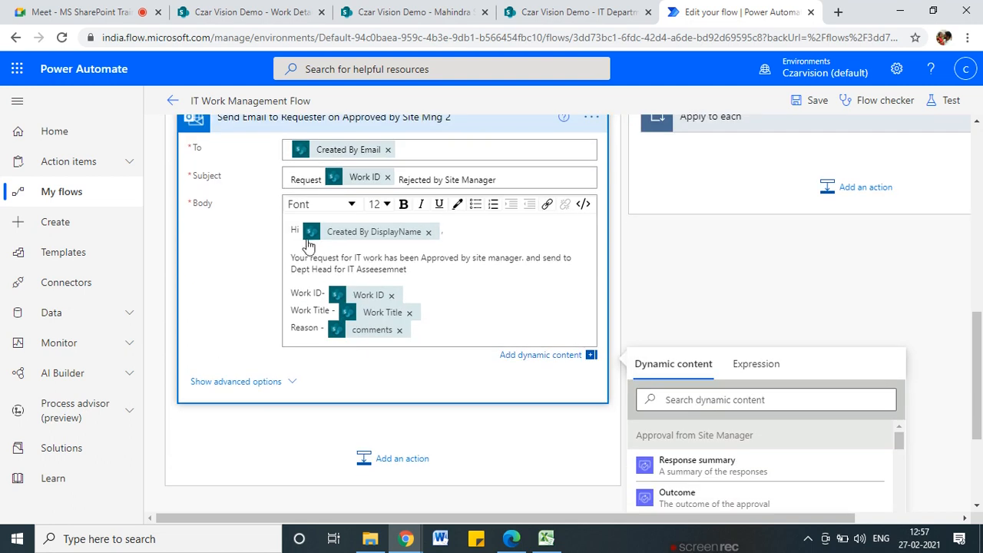
click(546, 538)
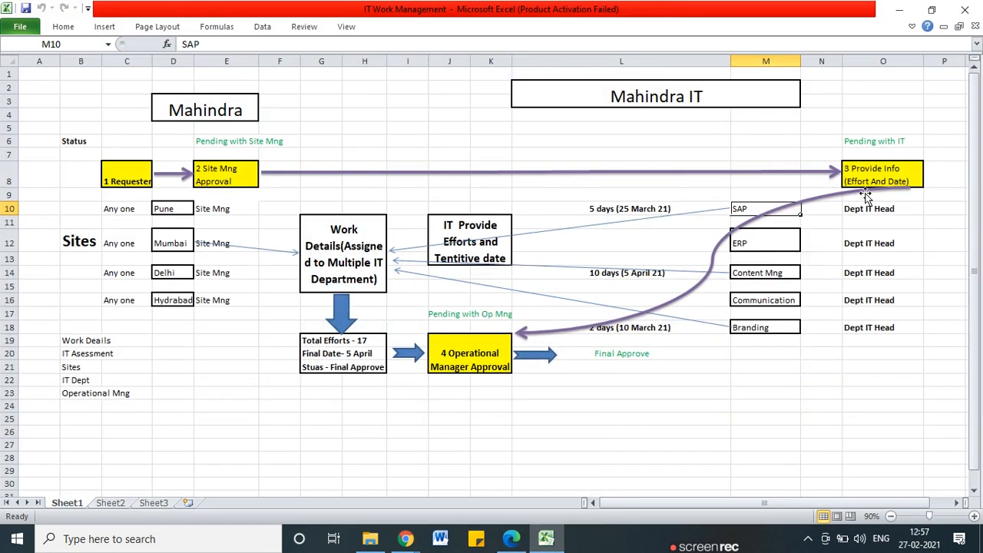
click(900, 9)
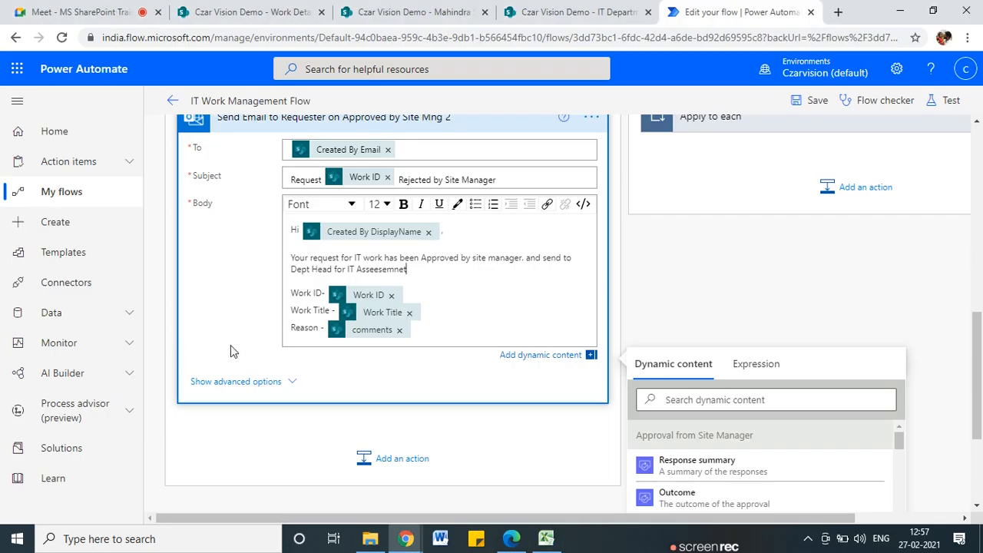
scroll(335, 352, up, 1)
double_click(425, 323)
text(Approved)
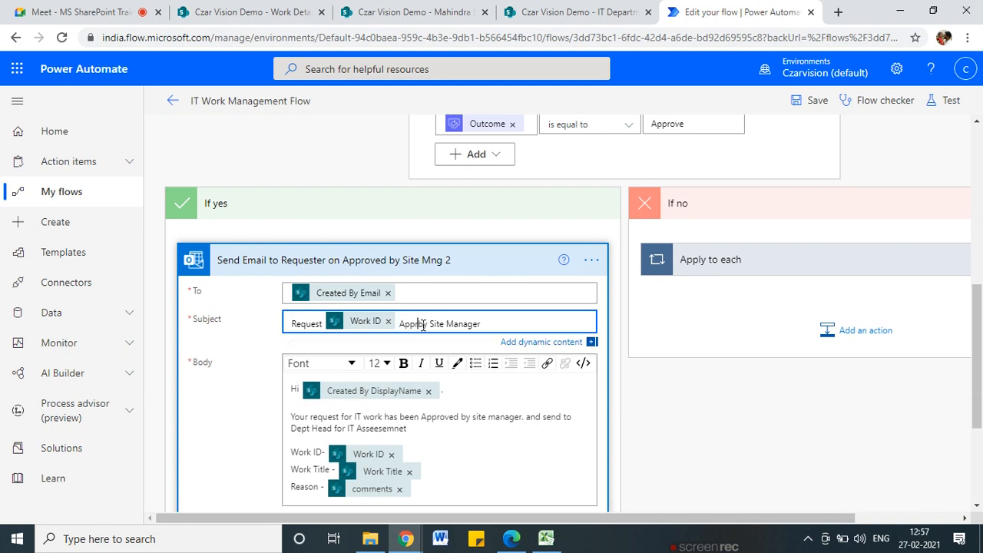
scroll(444, 316, down, 1)
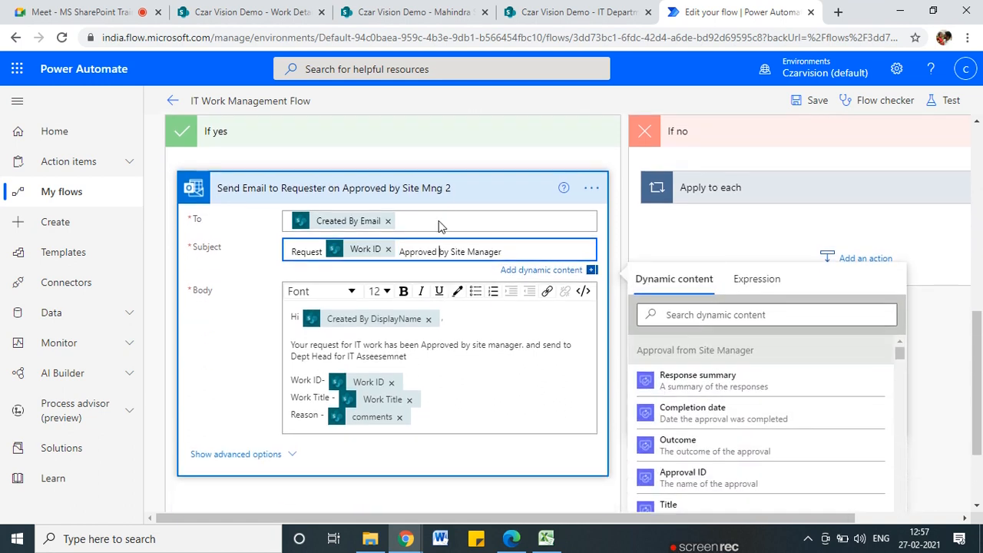
- Remove the trailing "2" so the action is named "Send Email to Requester on Approved by Site Mng"
click(592, 190)
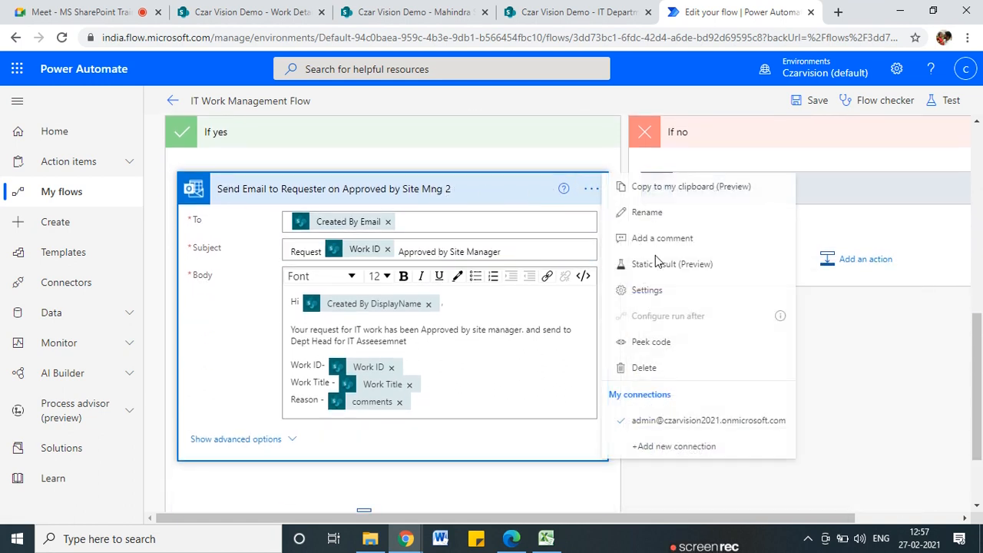
click(653, 210)
click(492, 189)
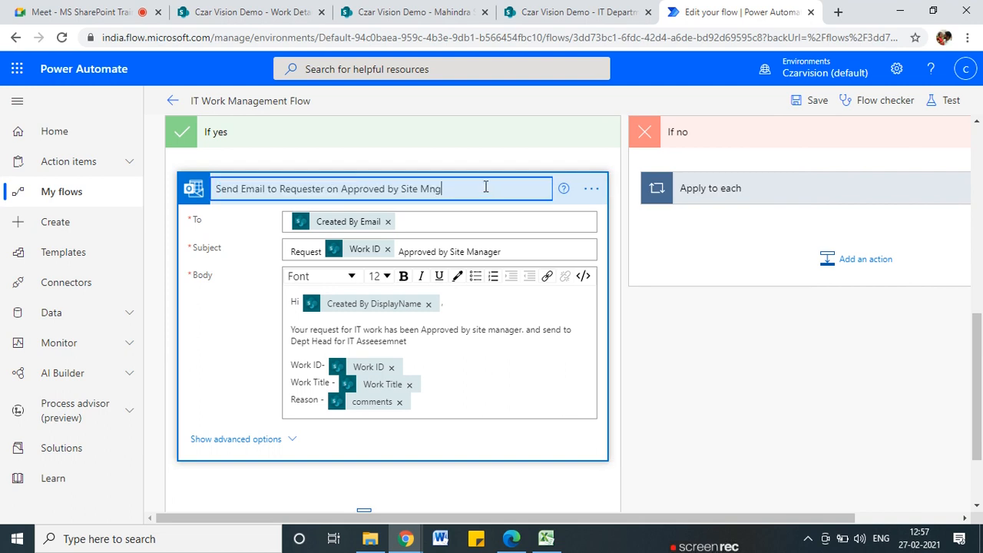
click(719, 346)
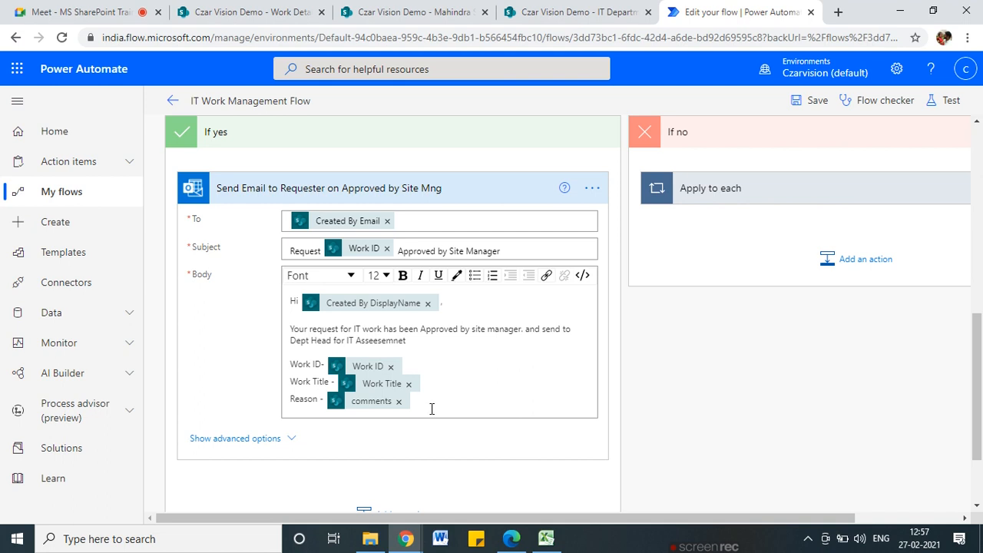
- Examine the dynamic content available for the body of the approval email to the requester
click(368, 409)
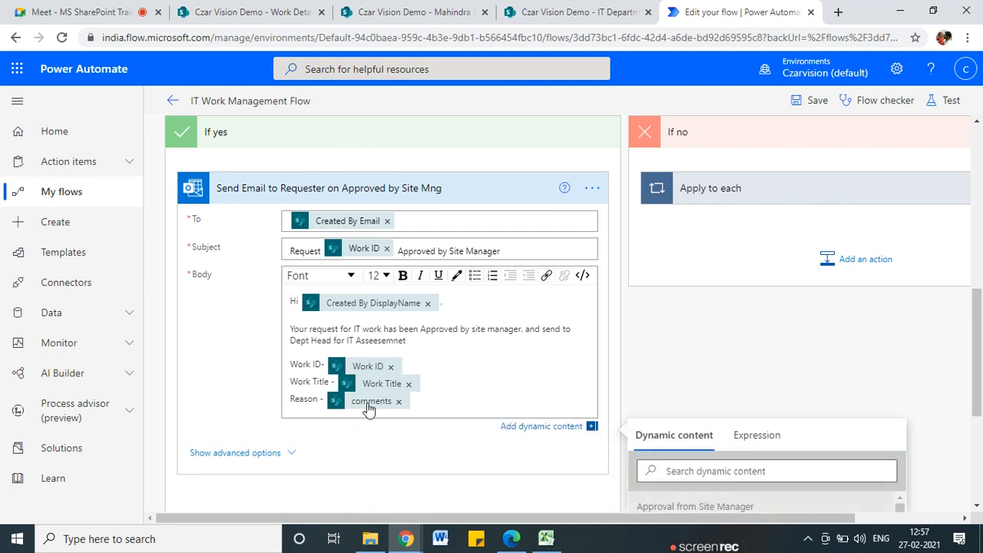
scroll(655, 444, down, 2)
scroll(740, 434, down, 2)
scroll(740, 437, down, 4)
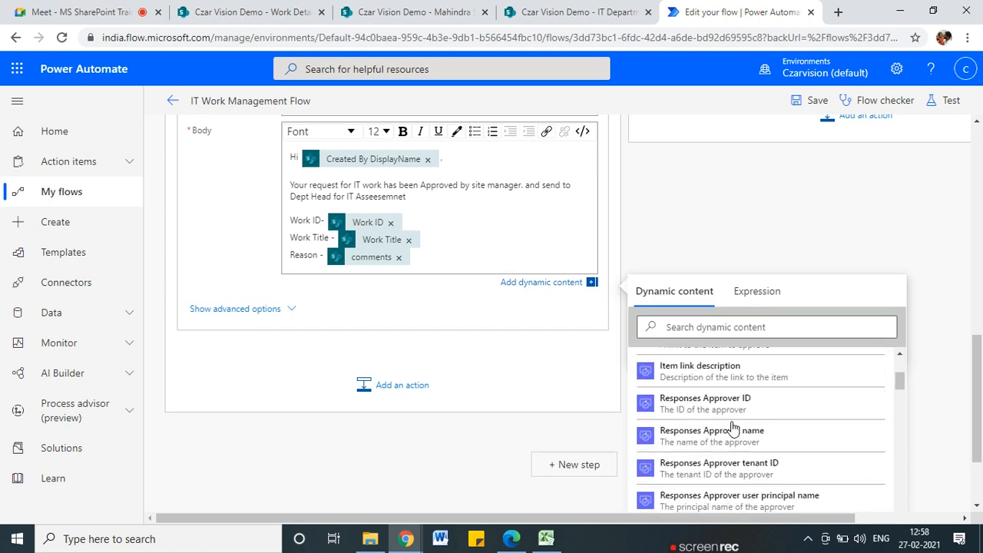
scroll(728, 435, down, 4)
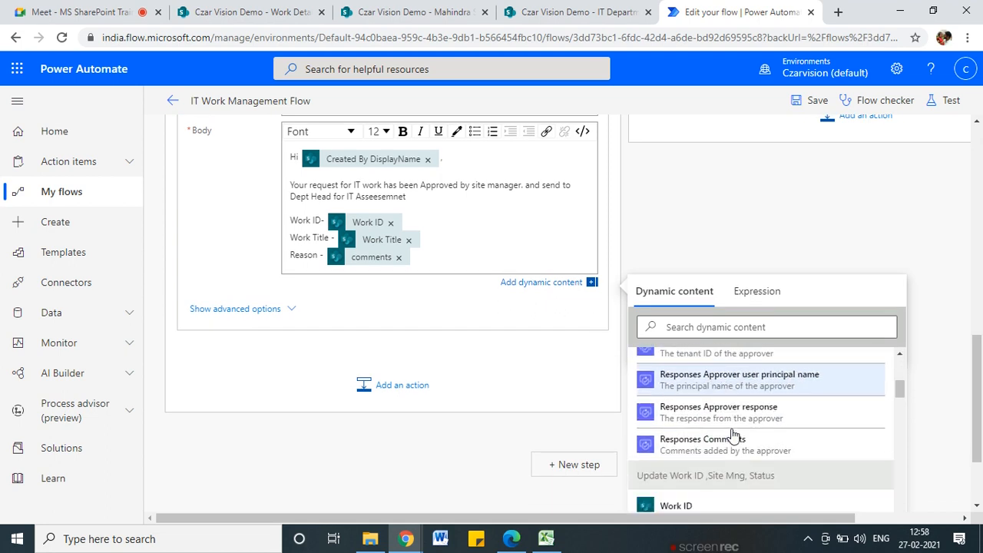
scroll(707, 399, up, 4)
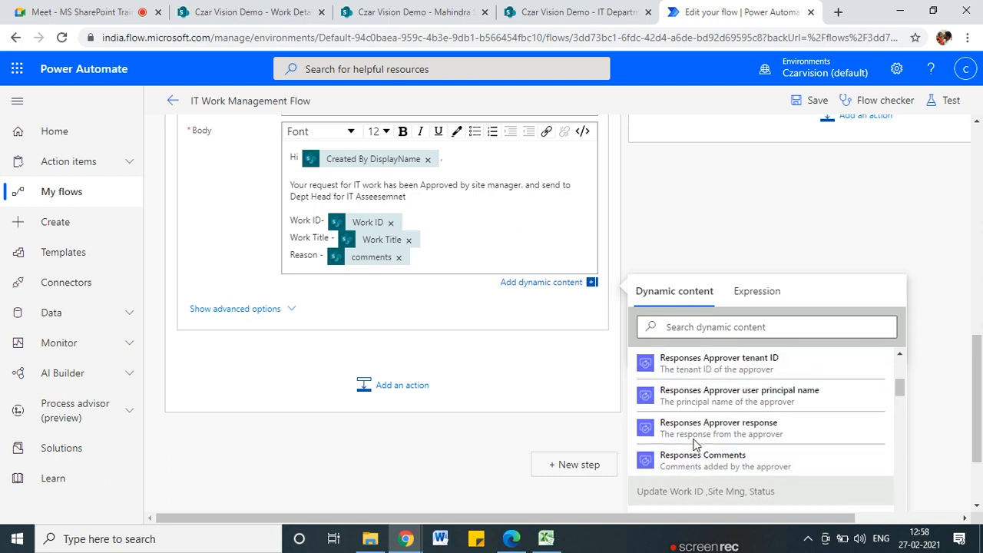
scroll(721, 245, up, 3)
scroll(580, 366, up, 1)
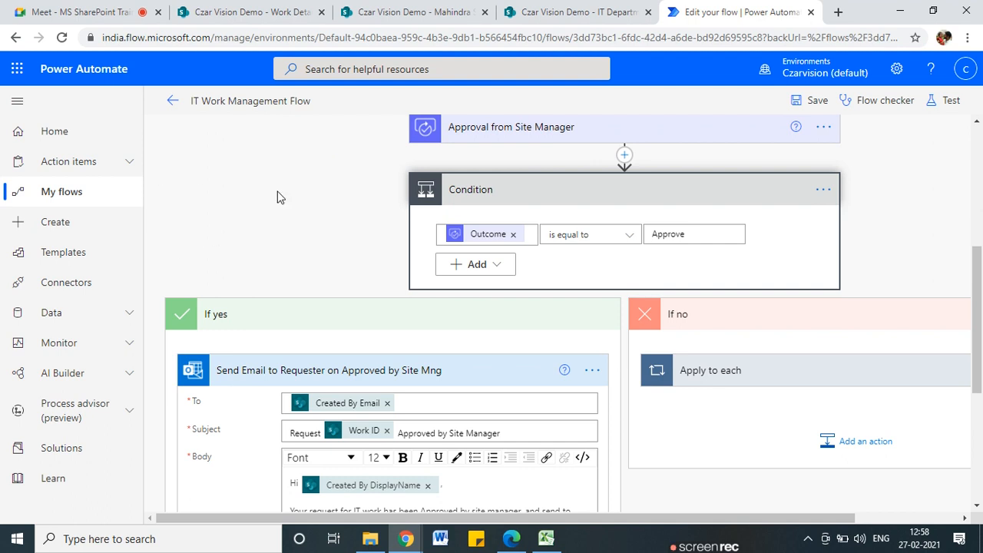
- Expand the If no branch's Apply to each loop, try to save the flow, and read the save feedback
click(751, 380)
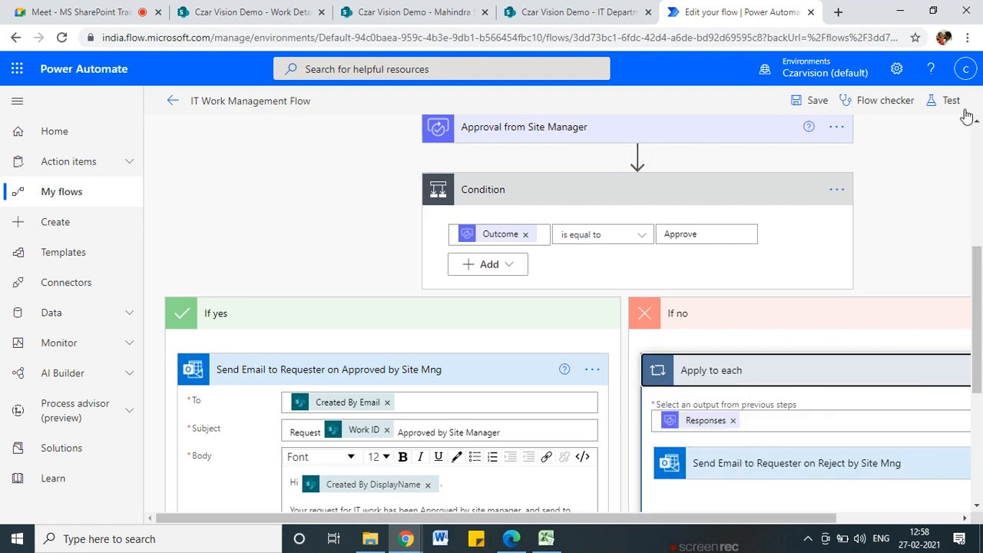
click(814, 108)
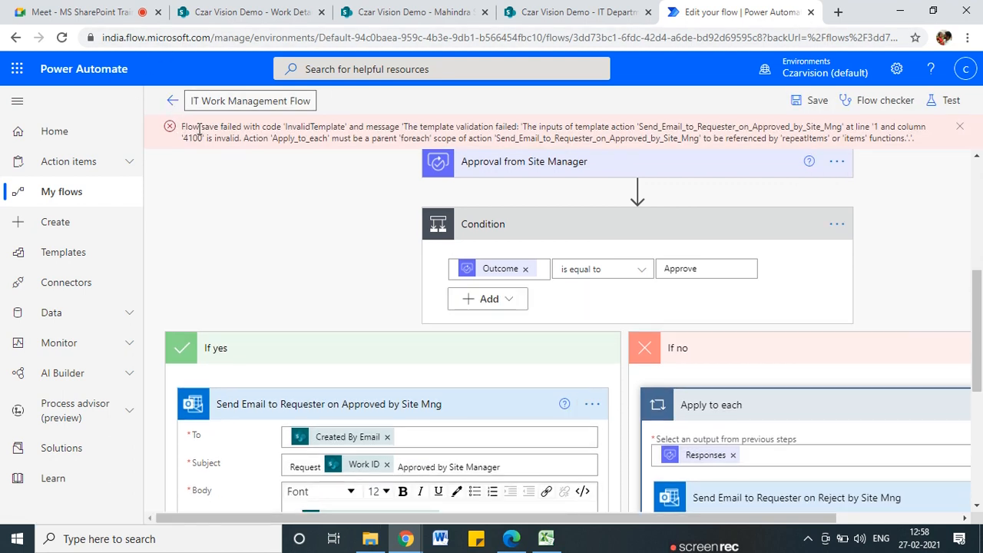
drag(302, 127, 343, 127)
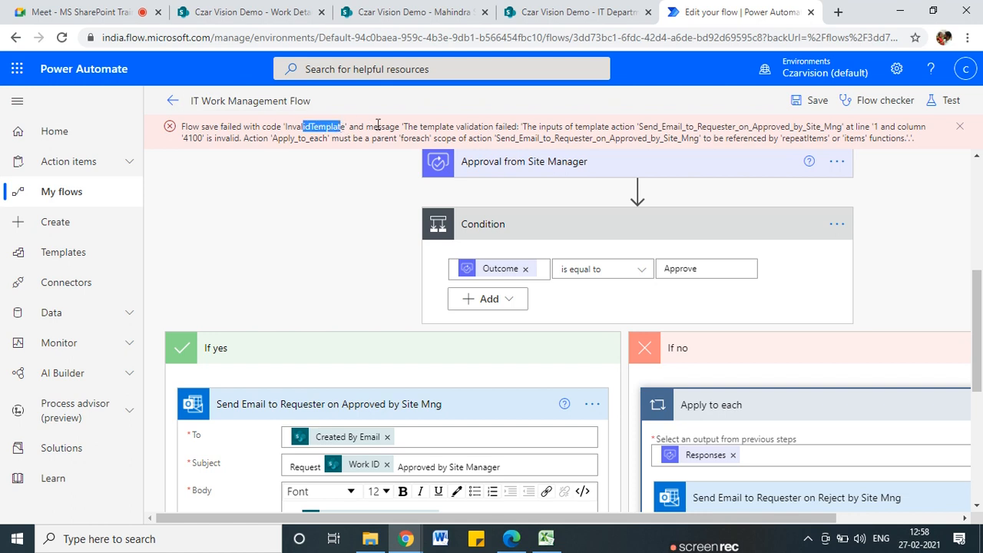
drag(642, 127, 841, 129)
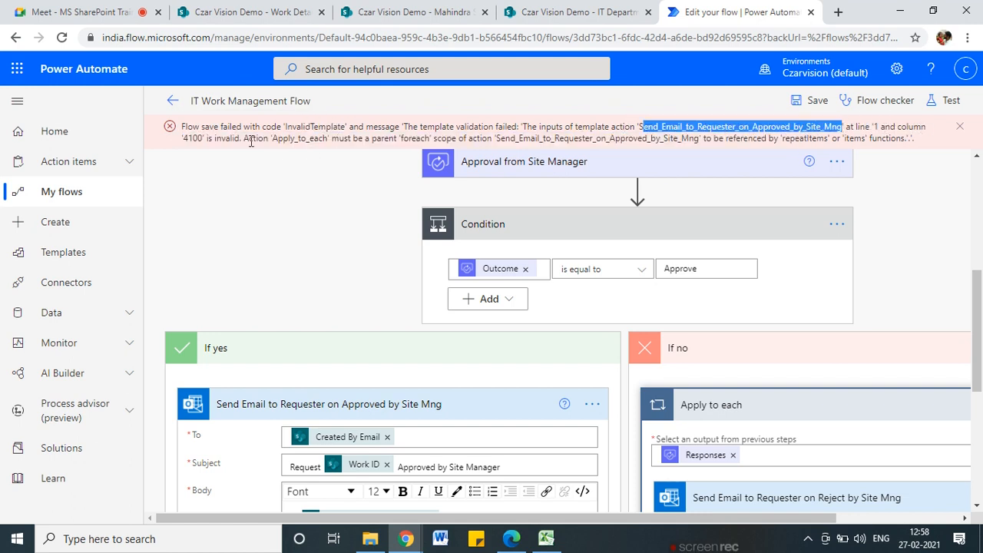
click(275, 137)
drag(448, 137, 455, 137)
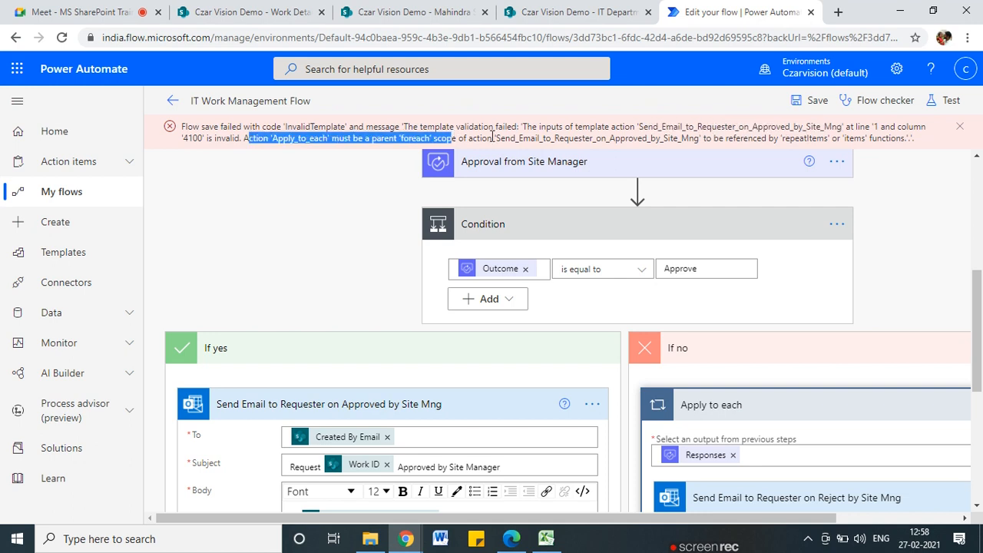
click(494, 137)
- Replace the comments token on the Reason line of the If yes email body with Responses Comments from Approval from Site Manager
scroll(606, 200, down, 5)
click(401, 302)
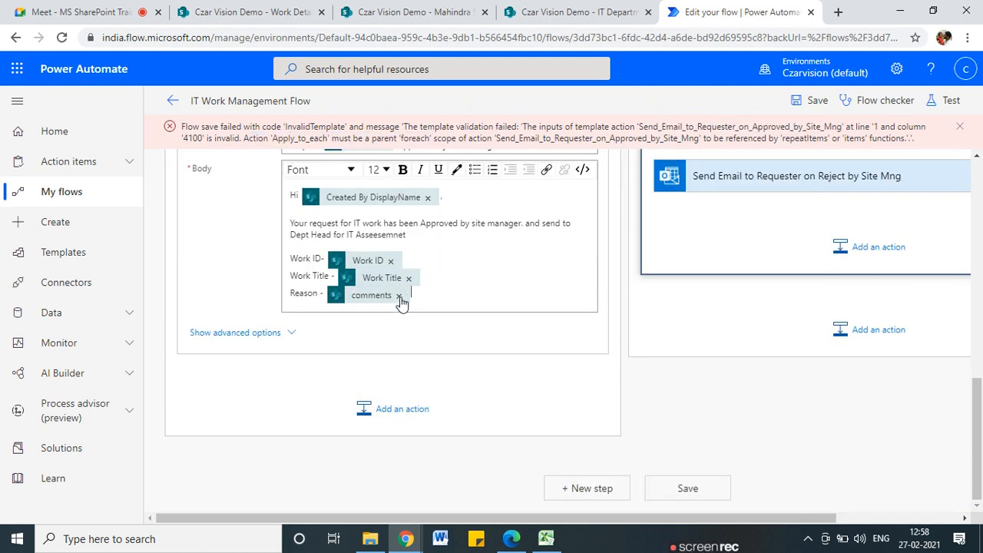
click(399, 297)
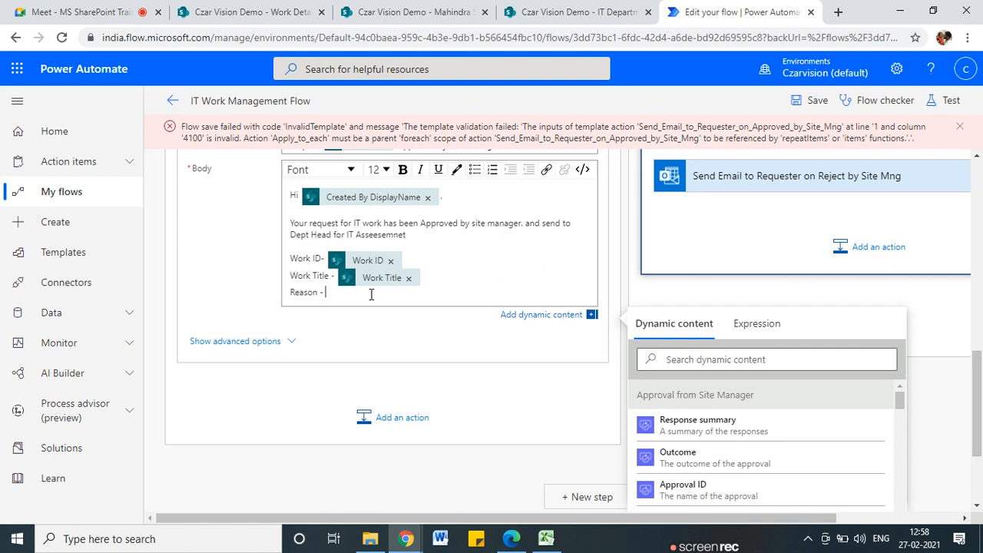
scroll(746, 432, down, 1)
scroll(731, 435, up, 1)
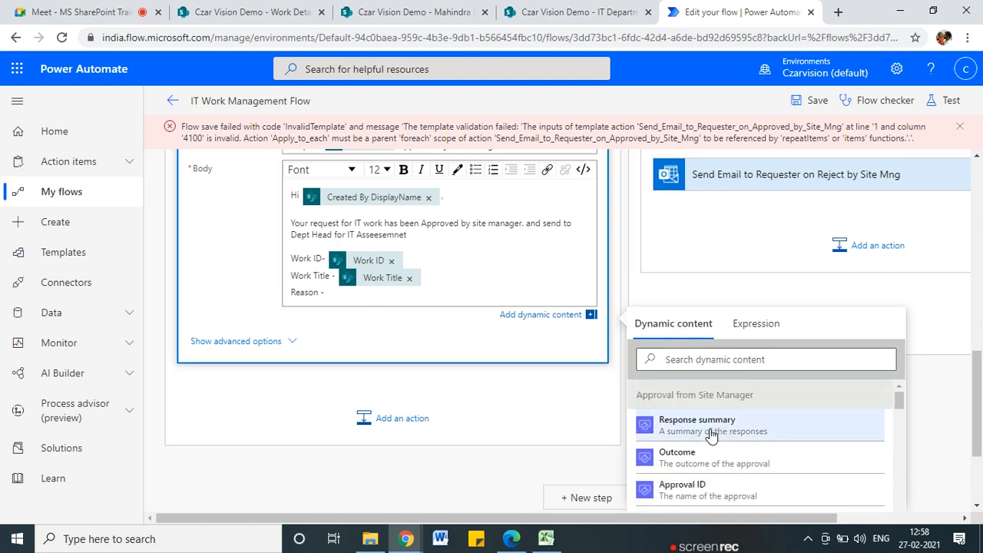
scroll(729, 442, down, 2)
scroll(713, 466, down, 2)
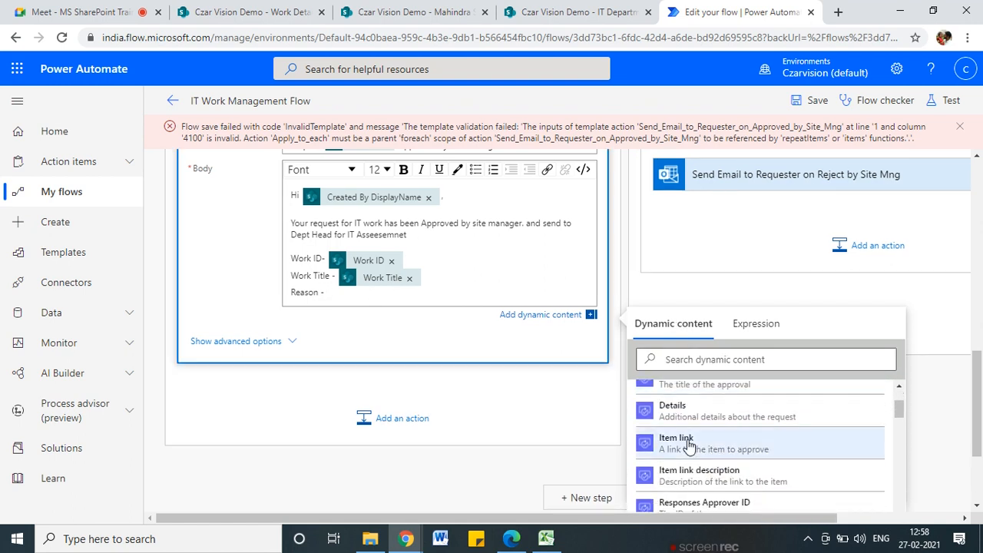
scroll(700, 445, down, 2)
scroll(703, 445, down, 2)
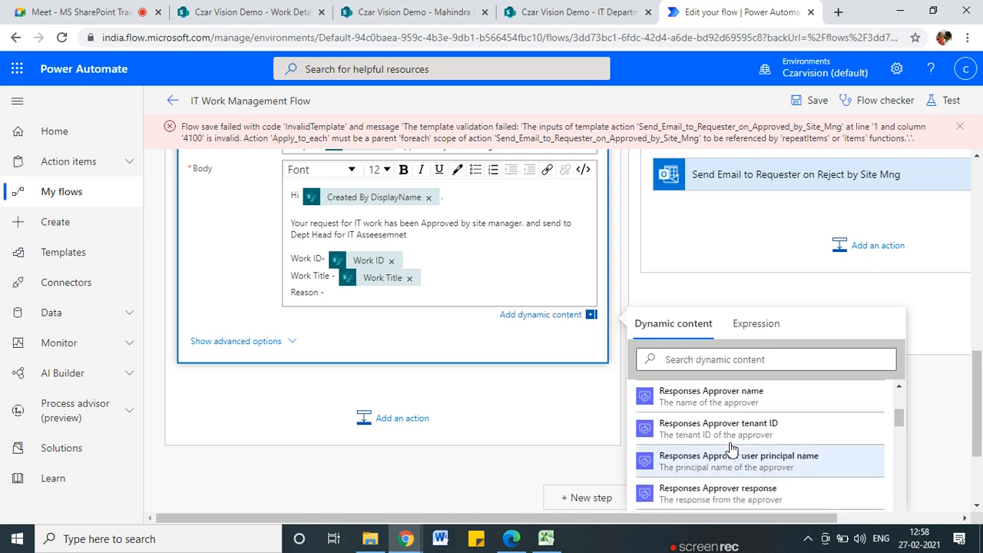
scroll(707, 444, down, 2)
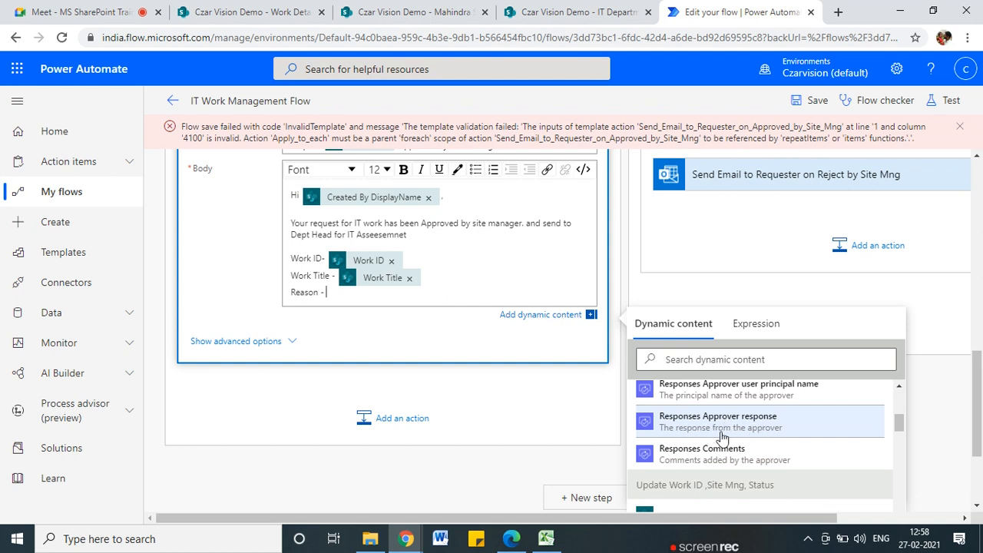
click(732, 456)
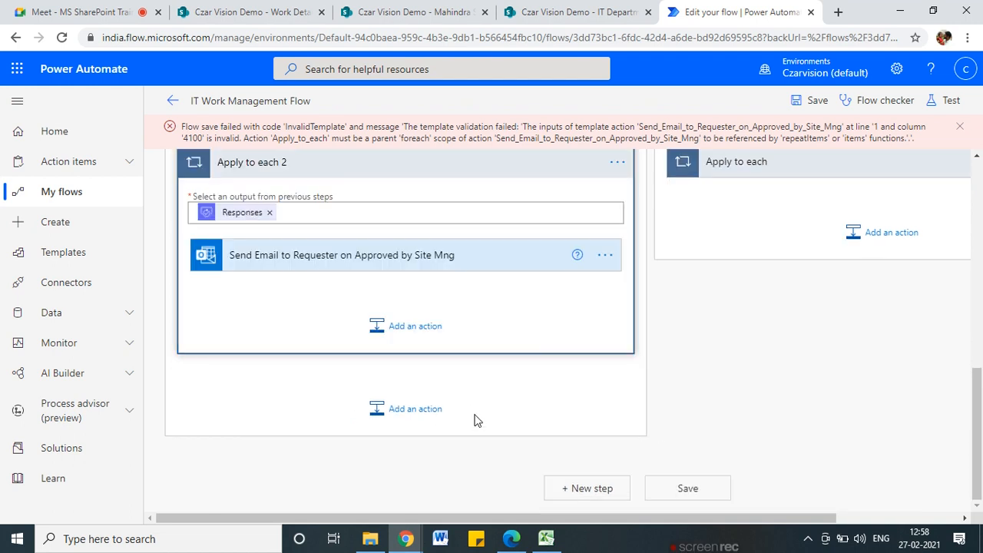
- Save the IT Work Management Flow with the updated approval email
click(809, 103)
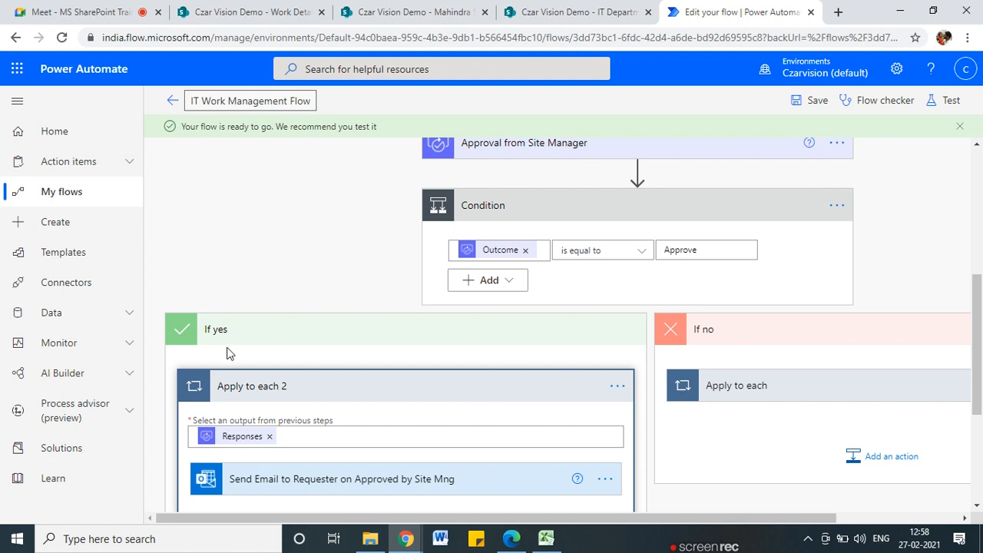
scroll(799, 198, down, 1)
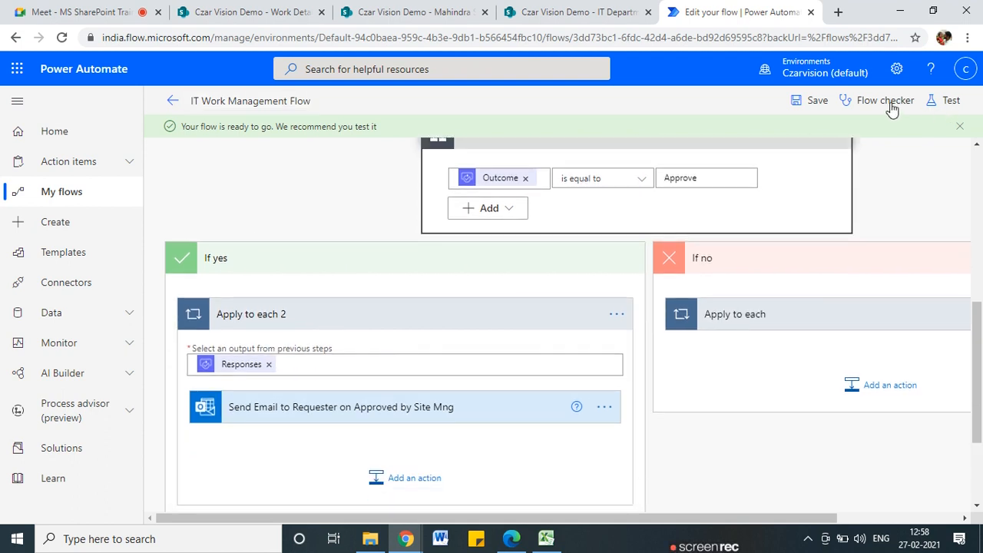
click(803, 113)
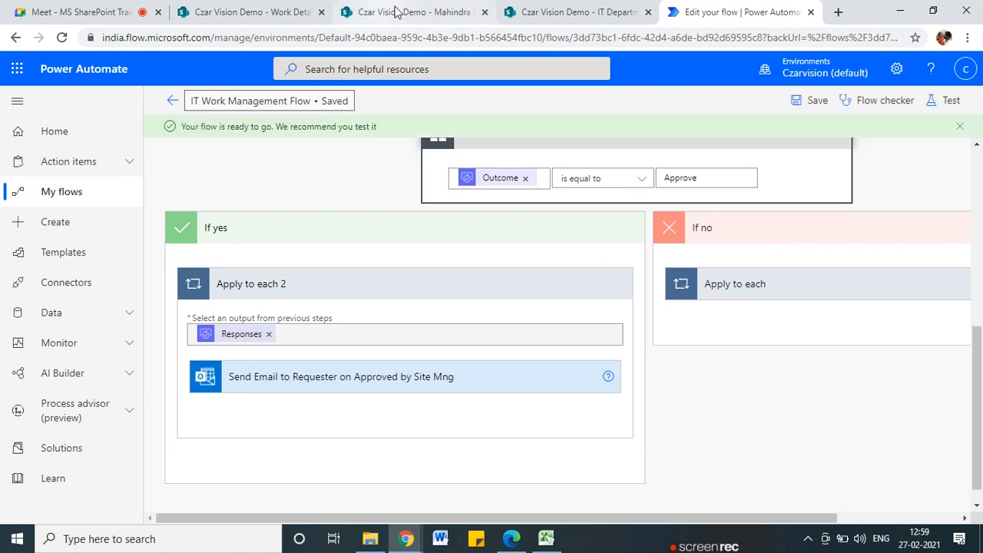
- Start a manual test of the flow
click(946, 100)
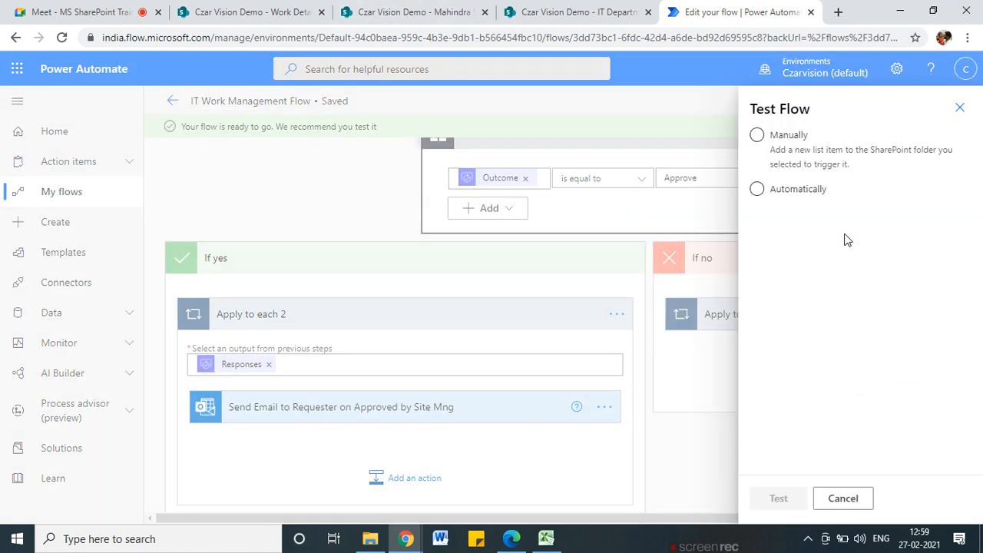
click(757, 135)
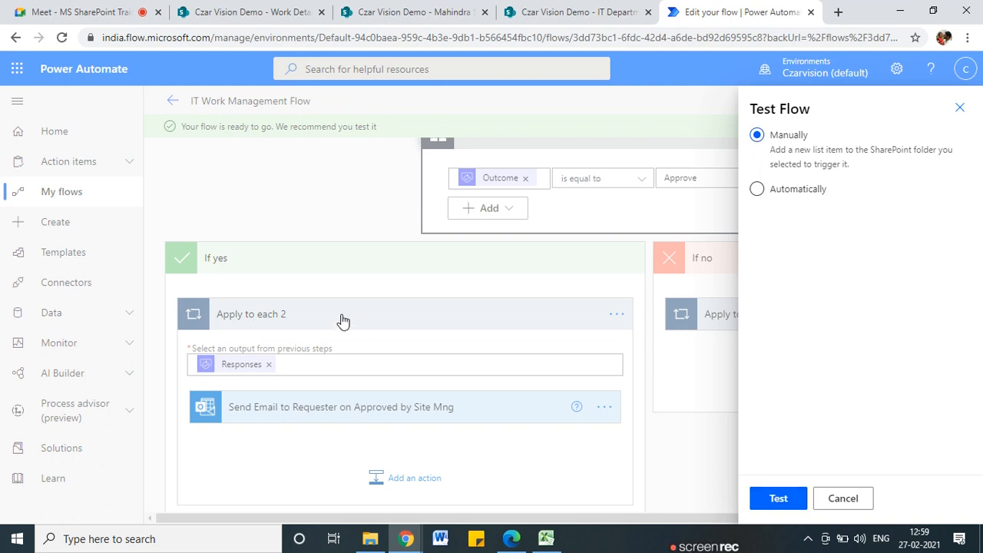
click(779, 498)
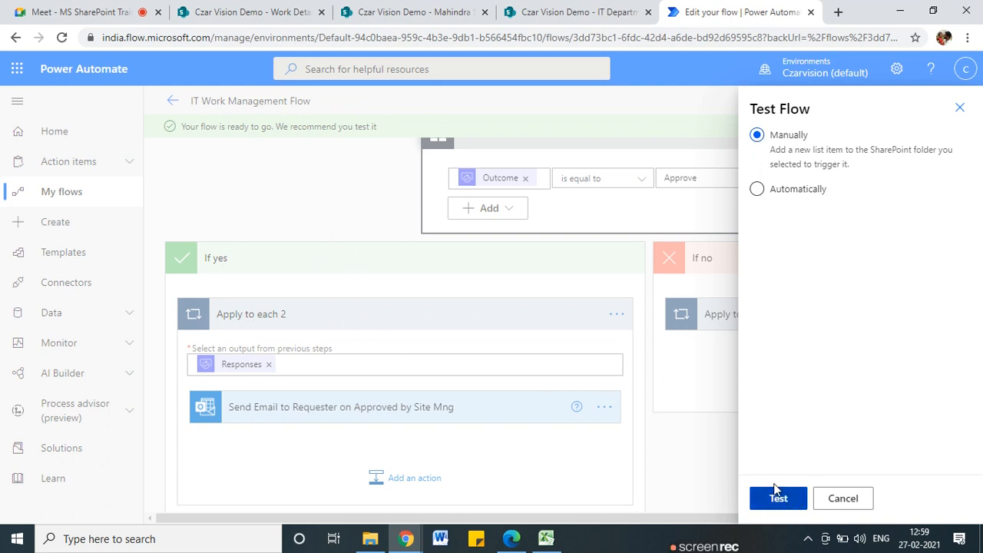
- Start a new item in the SharePoint Work Details list titled "Test request for Approver" and set its WorkSite to Pune
click(226, 8)
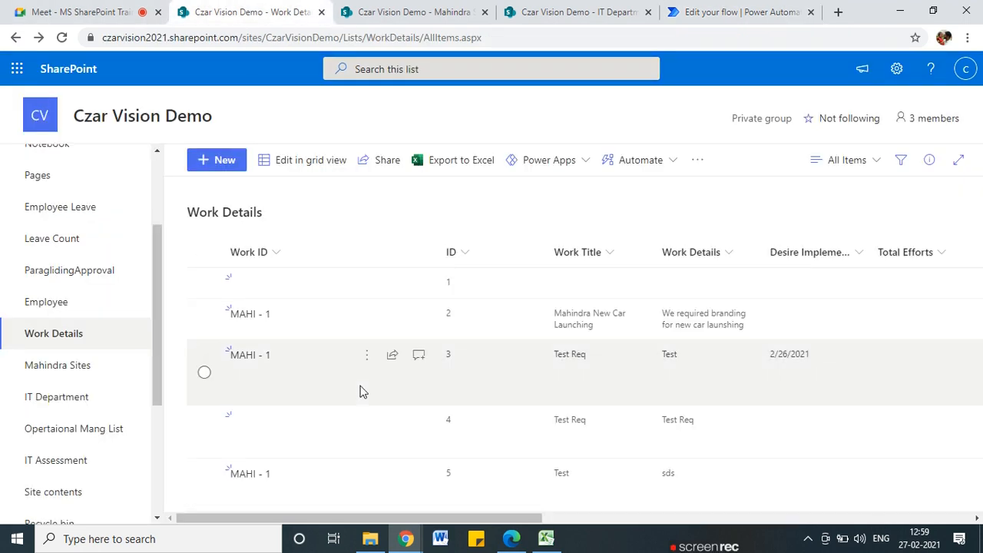
click(225, 166)
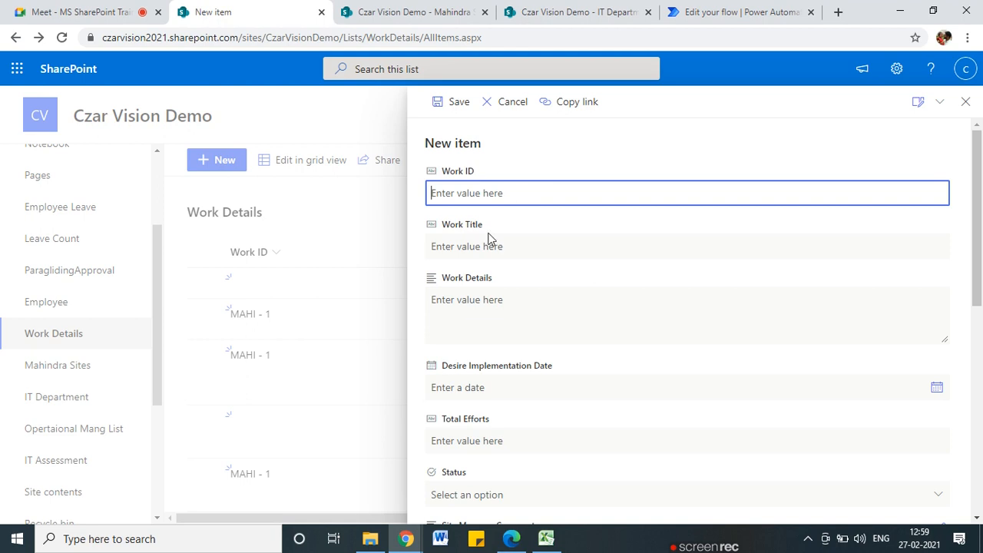
click(461, 243)
text(Test request for Approver)
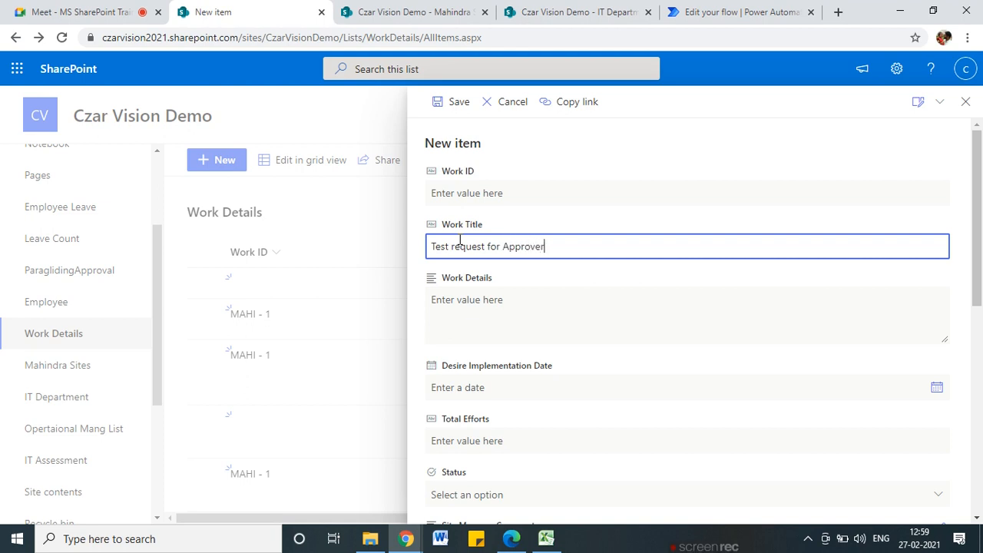
scroll(466, 270, down, 3)
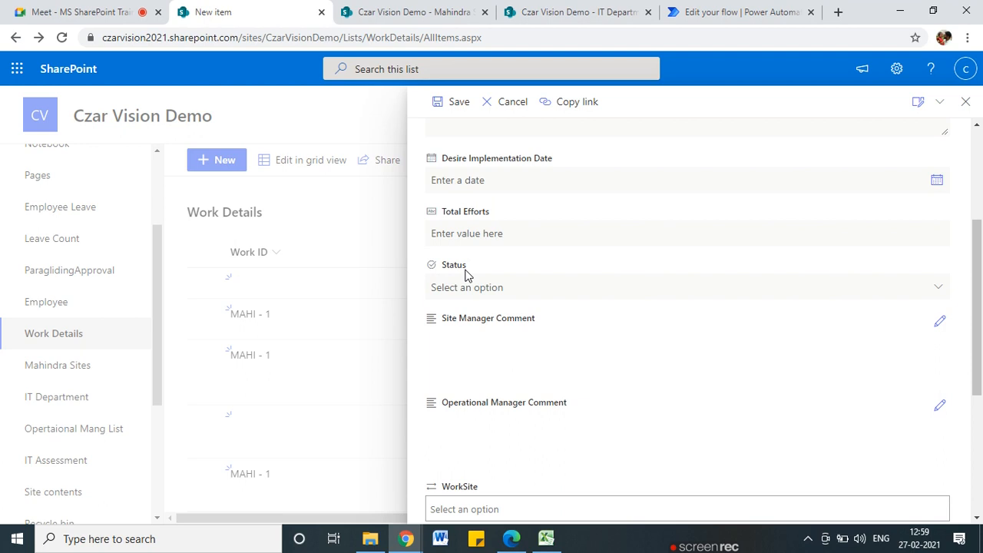
scroll(468, 331, down, 2)
click(487, 358)
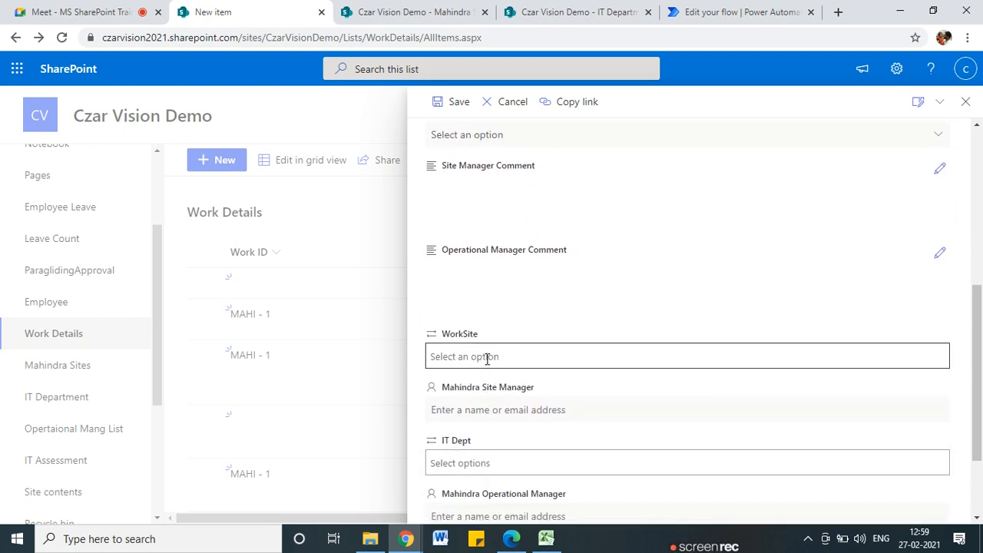
click(465, 458)
- Consult the IT Department list, and set the new item's IT Dept to SAP, Branding and Content Mng
click(473, 453)
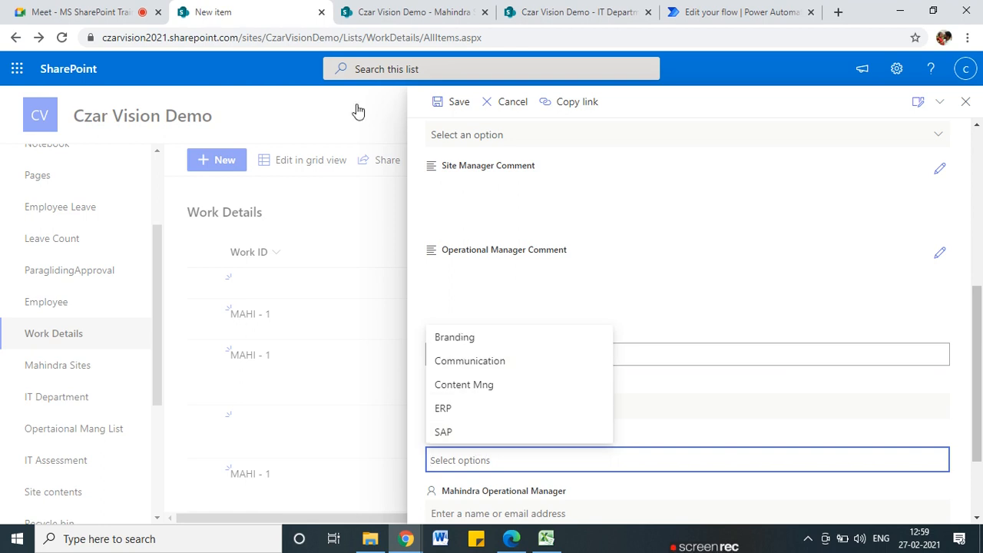
click(411, 9)
click(576, 11)
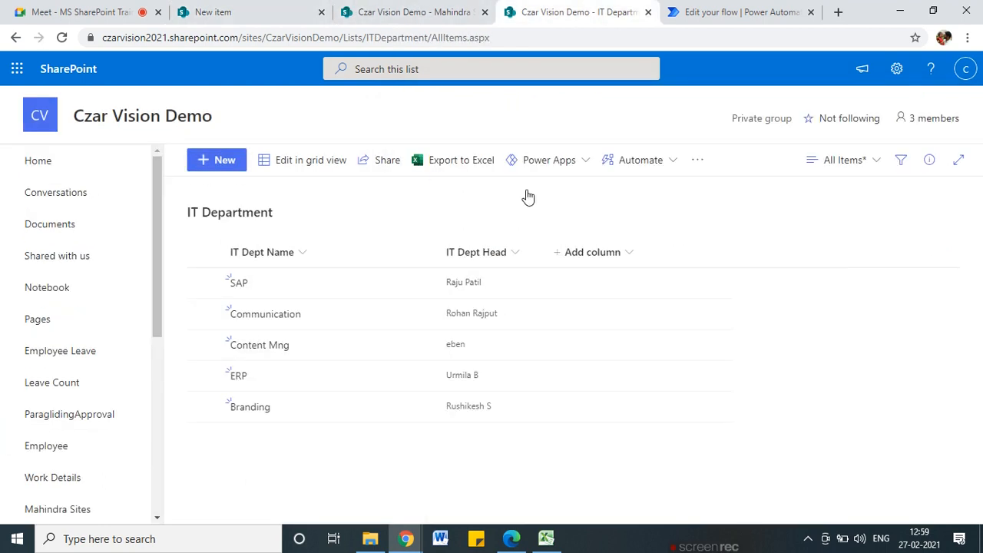
click(202, 10)
click(452, 432)
click(523, 459)
click(522, 374)
click(612, 458)
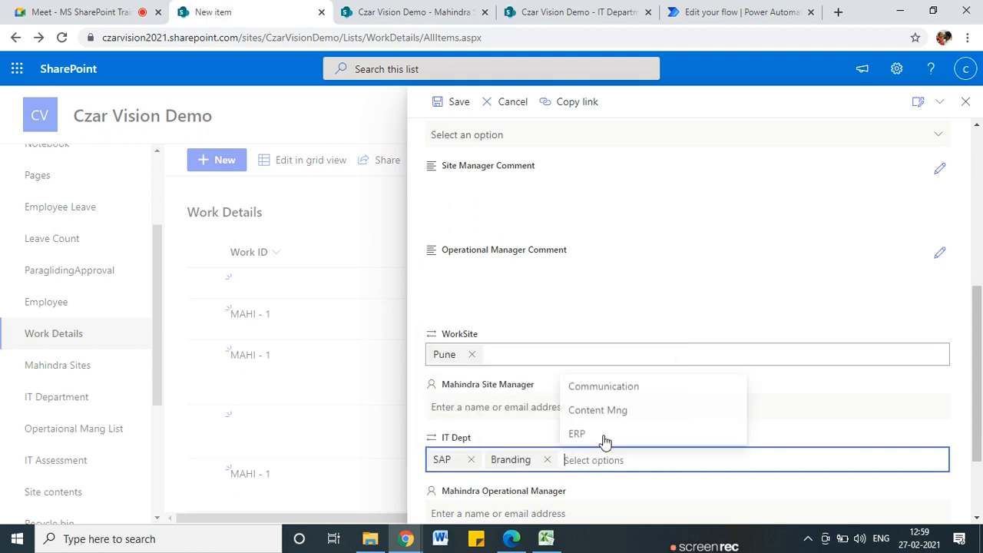
click(607, 408)
- Save the new work item and check the flow test in Power Automate before returning to the Work Details list
scroll(516, 459, down, 2)
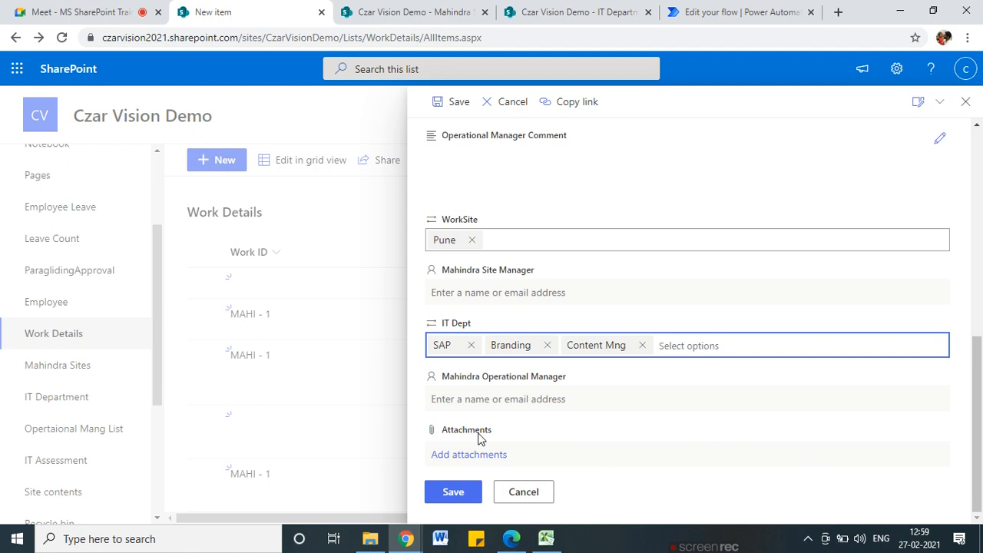
click(454, 493)
click(703, 18)
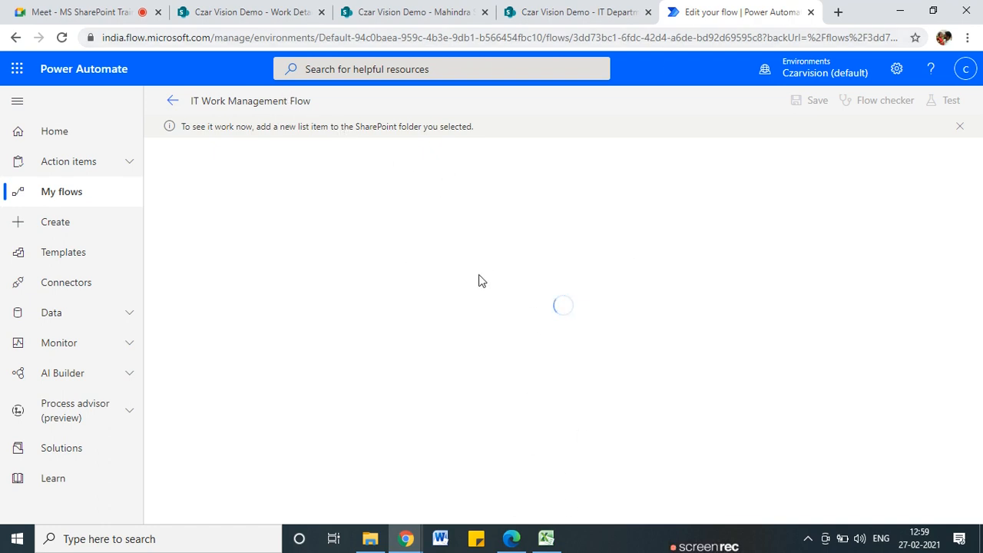
mouse_move(516, 543)
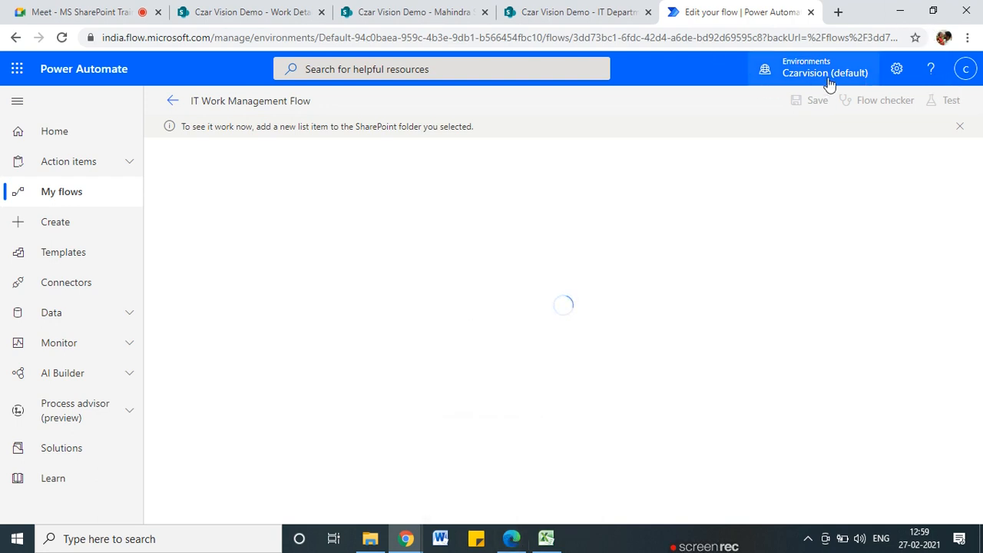
click(304, 13)
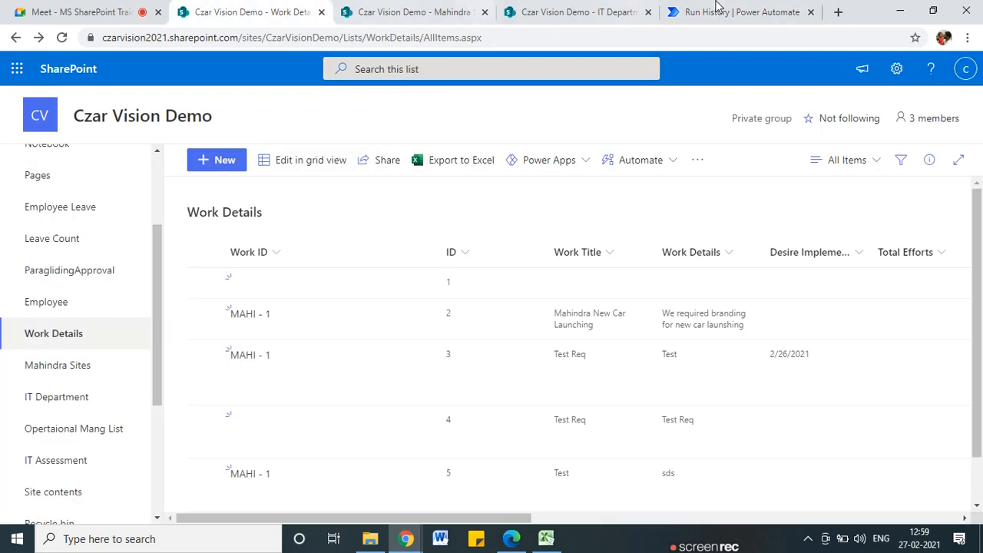
- Open Outlook in a new browser tab placed before the Work Details tab, and skip the account protection prompt for now
click(17, 69)
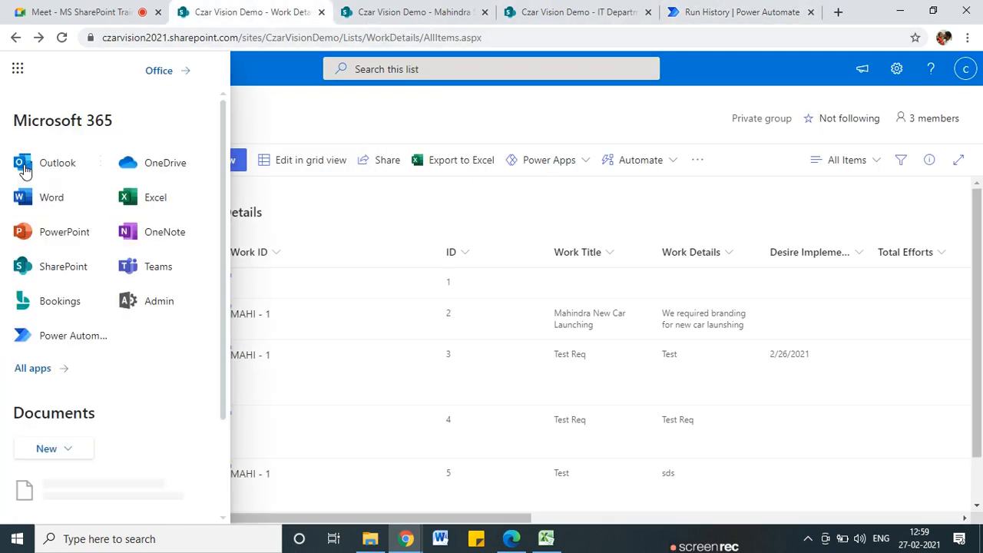
click(100, 162)
click(148, 196)
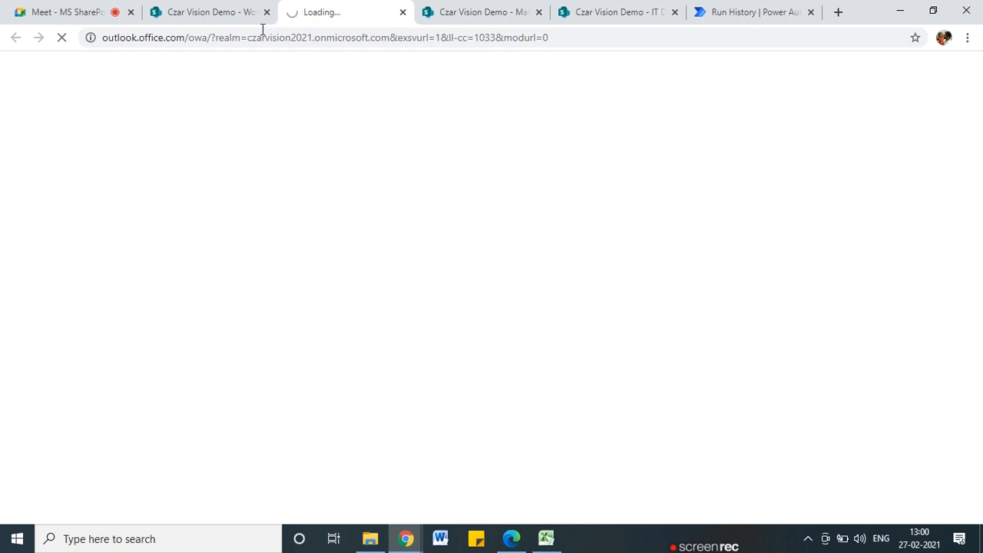
drag(250, 6, 169, 8)
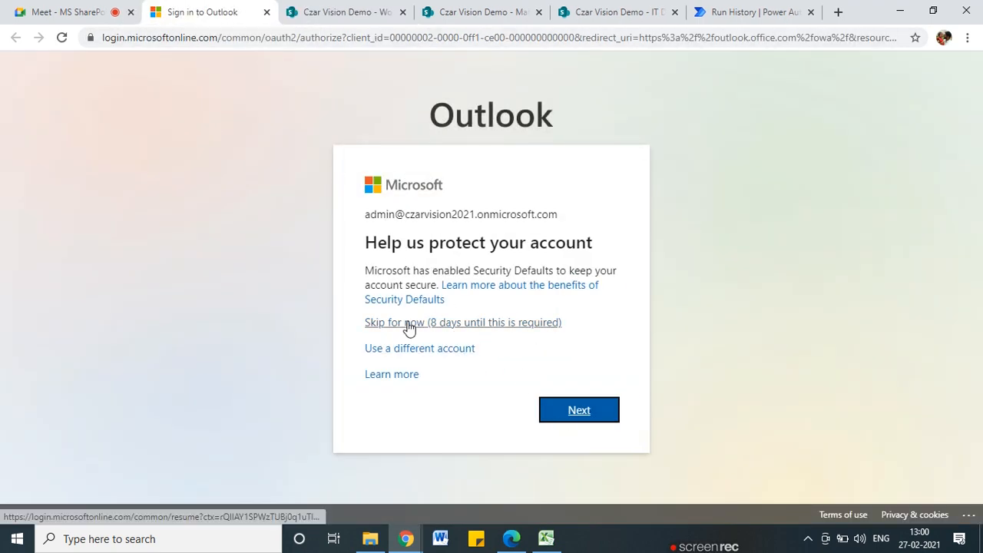
click(408, 324)
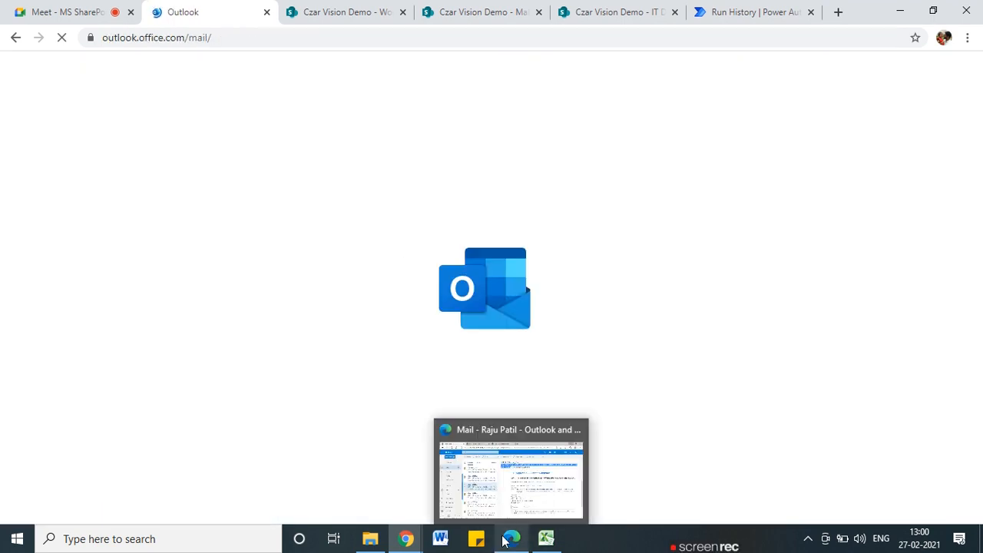
- Switch to the site manager's Outlook mailbox in Edge and open the newest approval request e-mail from Microsoft Flow
mouse_move(481, 465)
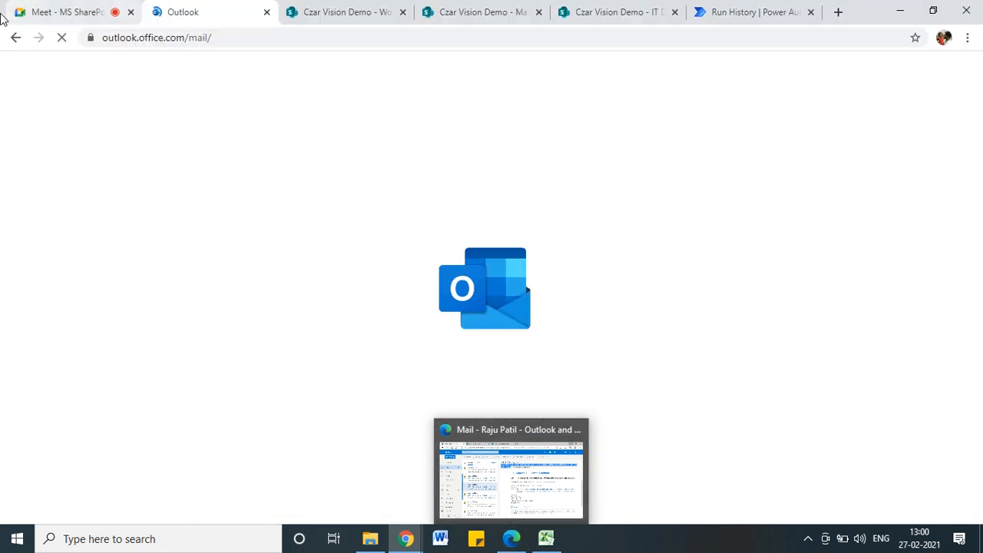
click(513, 539)
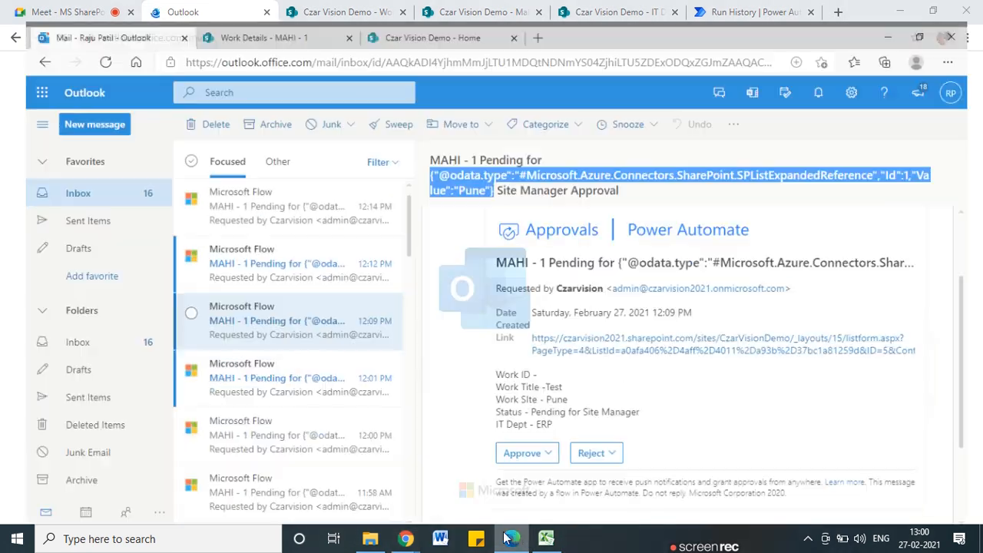
click(227, 192)
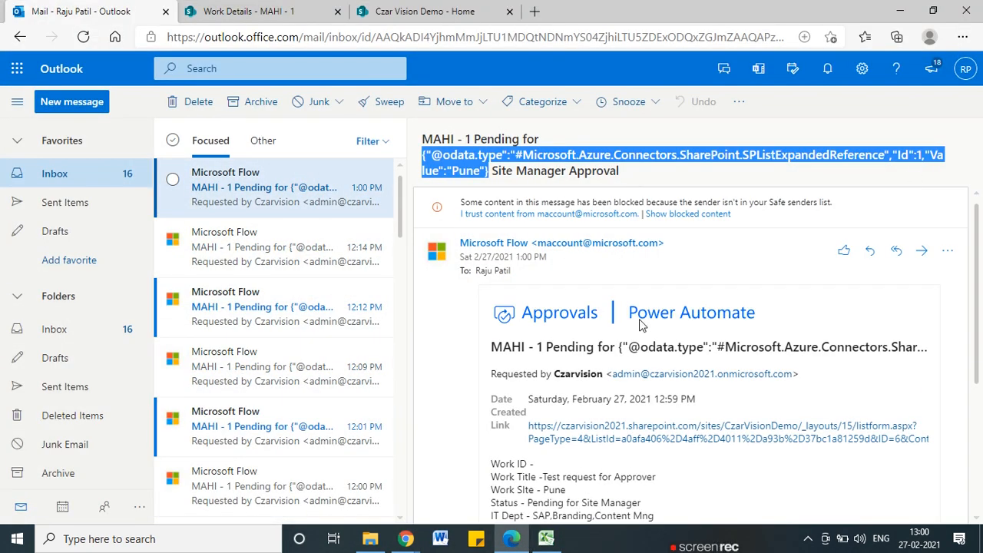
scroll(644, 393, down, 2)
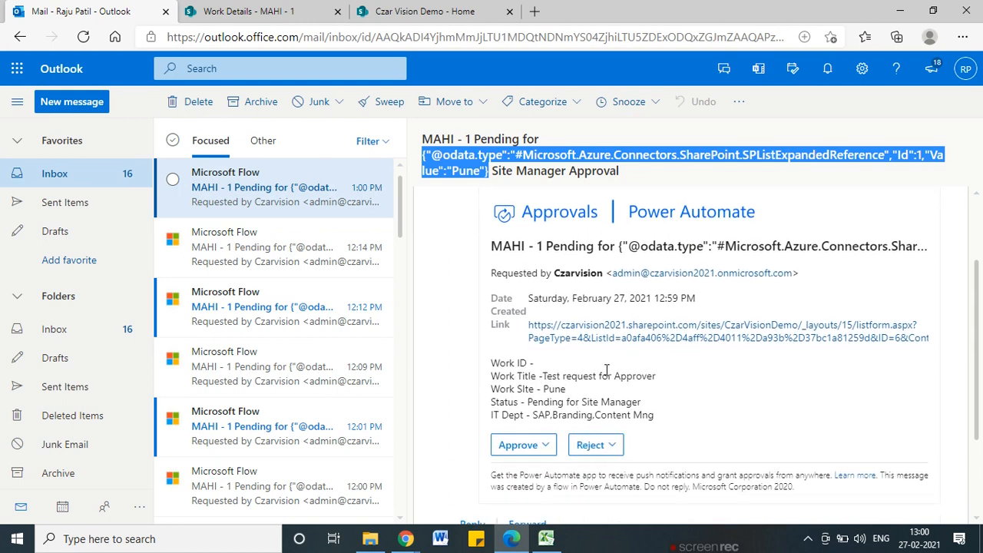
- Reject the "Test request for Approver" approval with the comment "Rejected this work already done" and submit the response
click(548, 449)
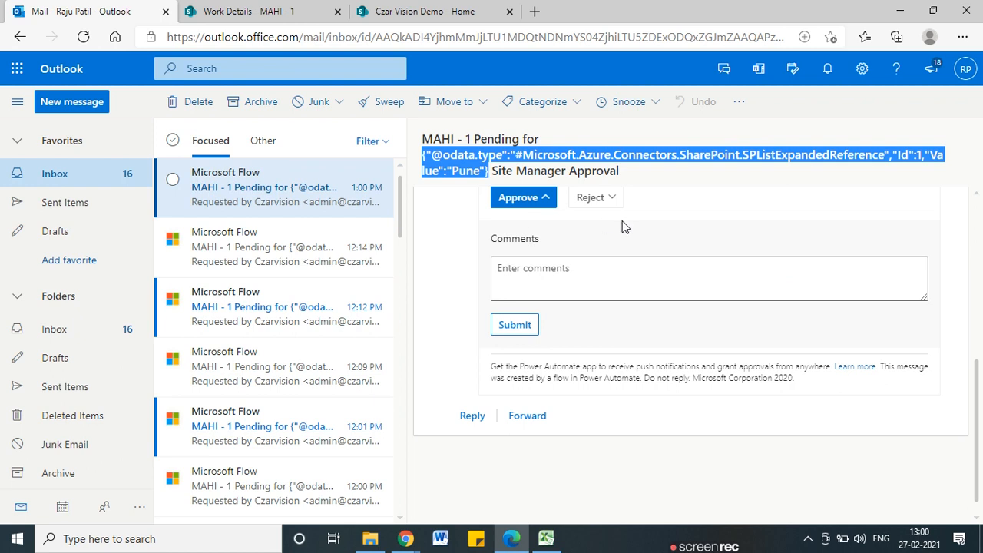
click(595, 202)
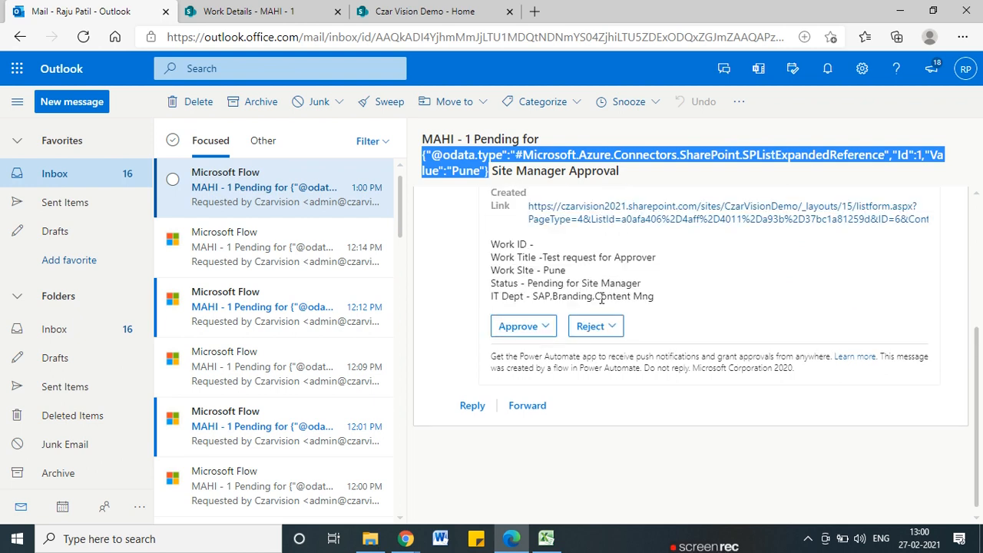
click(570, 288)
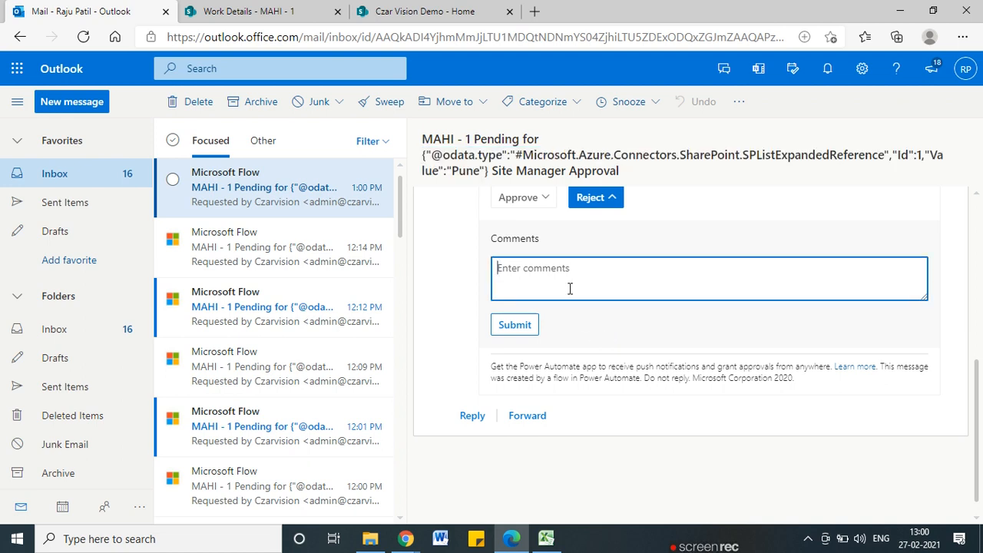
text(Rejected this worl already done)
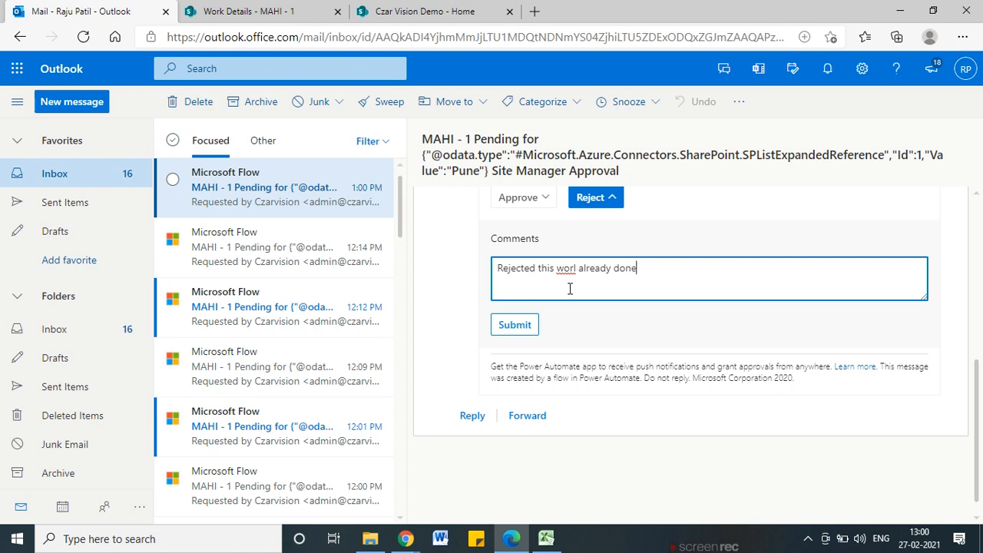
key(ctrl+Left)
key(ctrl+Left)
key(Left)
key(BackSpace)
text(k)
click(511, 325)
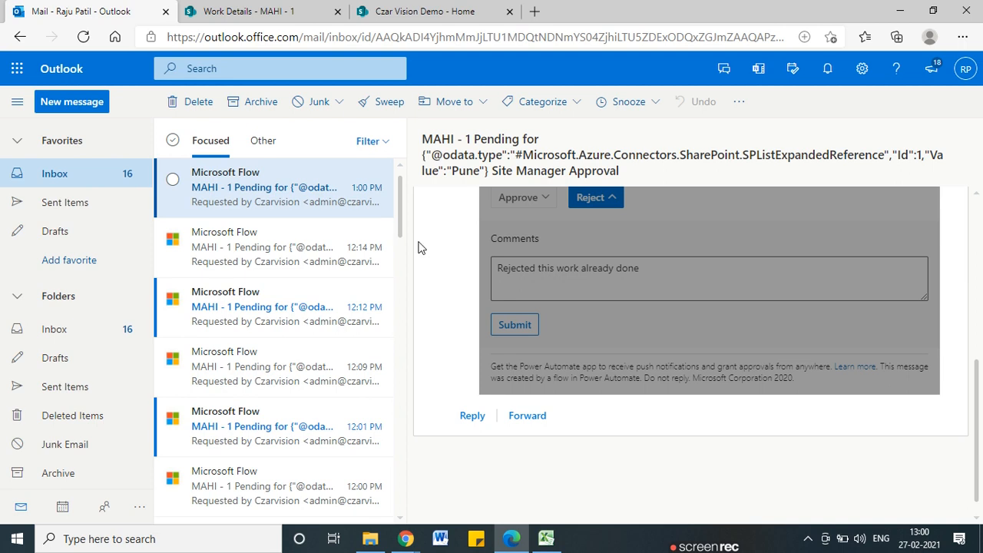
- Return to the requester's Outlook inbox in Chrome, open the new rejection e-mail, and check its subject, work title and reason
click(900, 11)
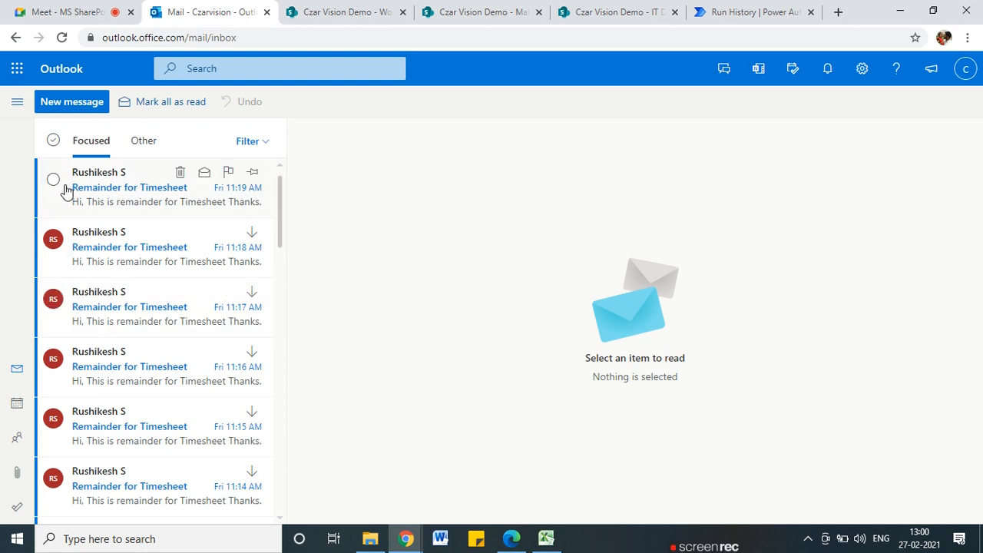
click(965, 76)
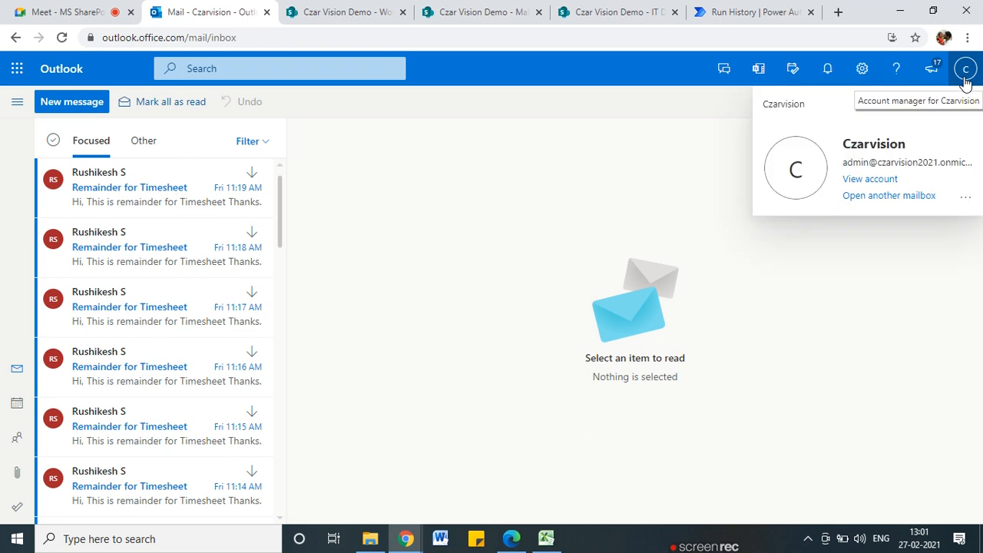
click(143, 141)
click(100, 139)
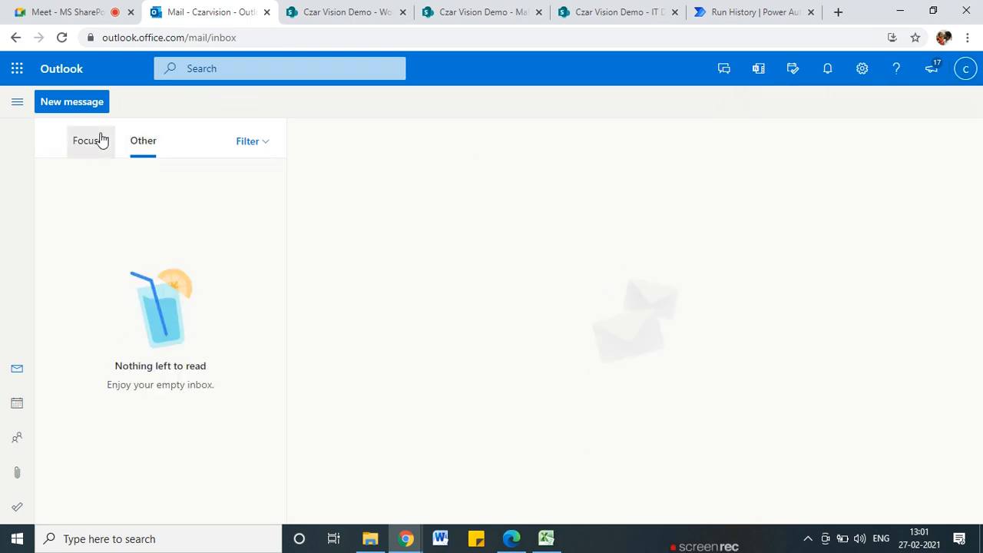
click(17, 103)
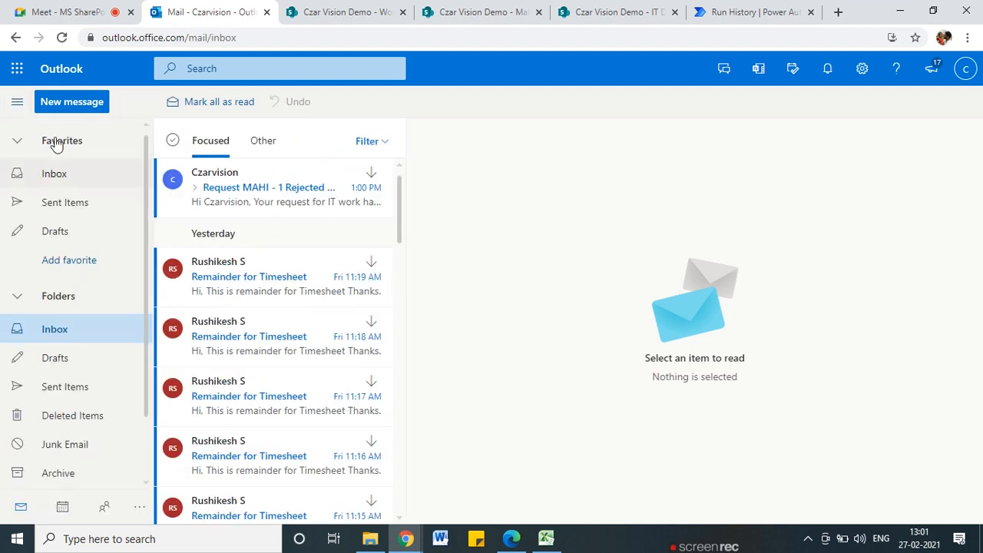
click(240, 203)
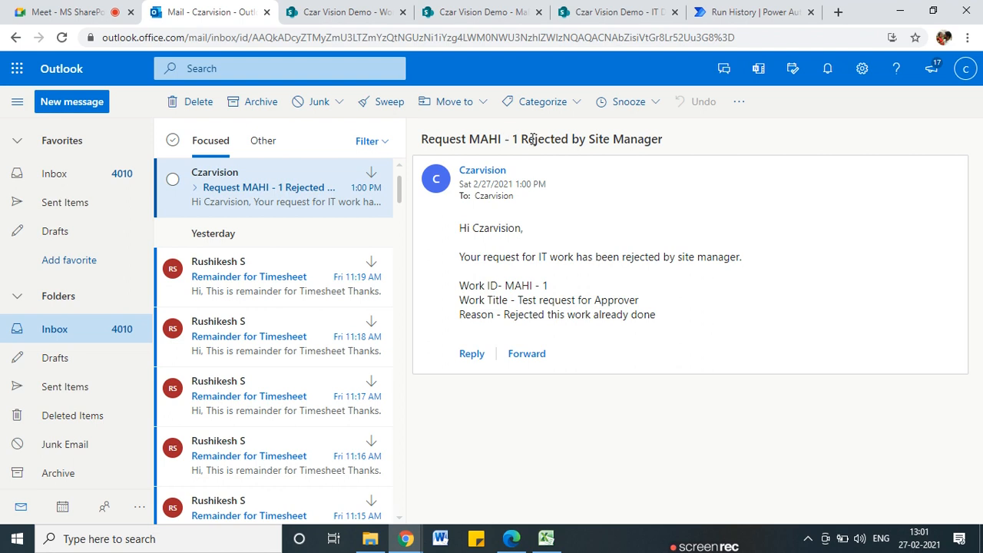
drag(580, 139, 670, 167)
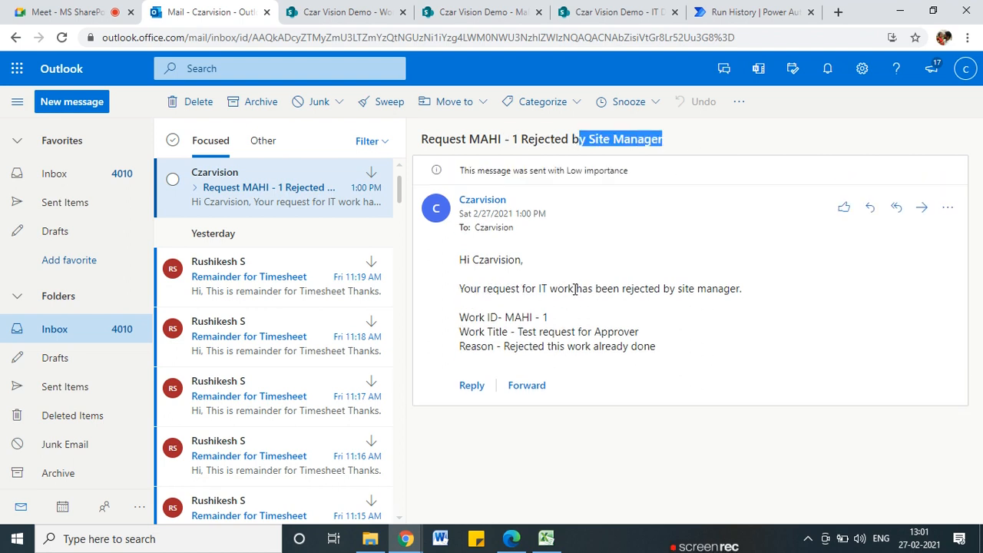
drag(513, 315, 648, 337)
drag(510, 347, 650, 348)
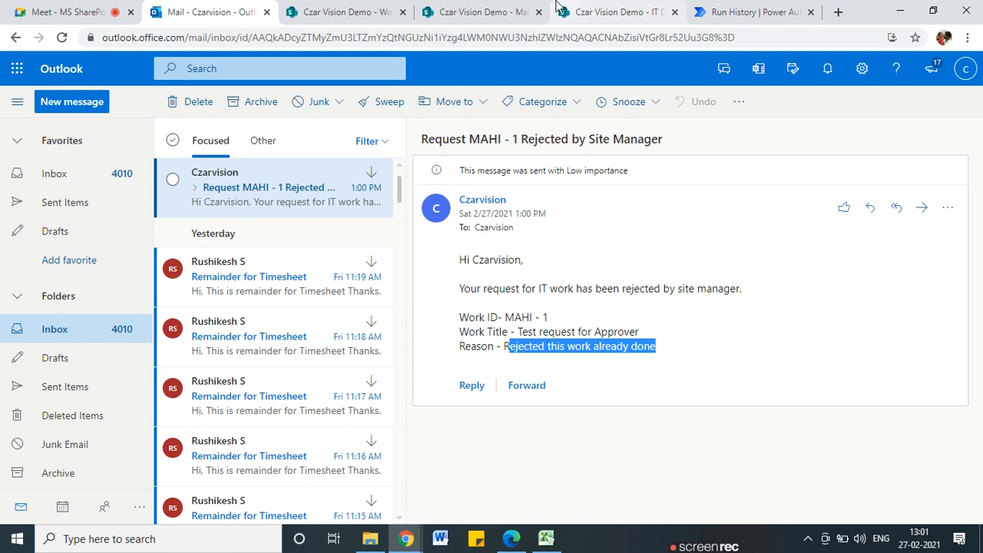
- Open the Feb 27, 12:59 PM run from the IT Work Management Flow's run history in Power Automate and review its actions
click(696, 22)
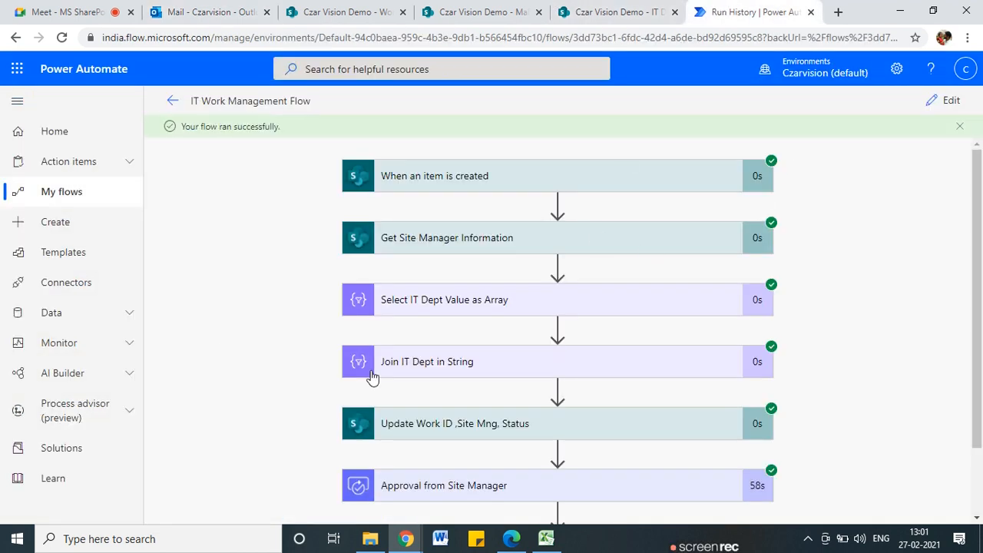
scroll(373, 378, down, 1)
click(166, 103)
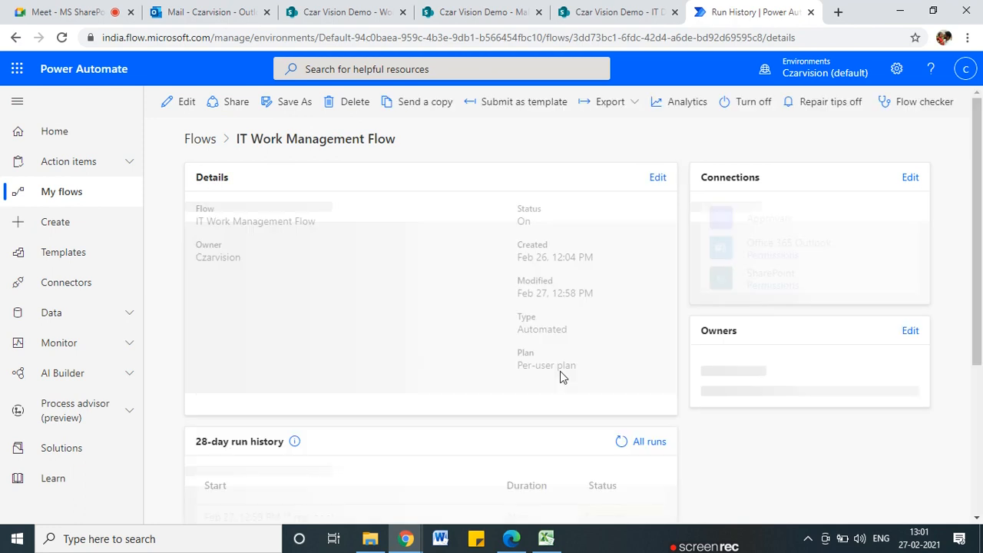
scroll(560, 371, down, 2)
click(254, 375)
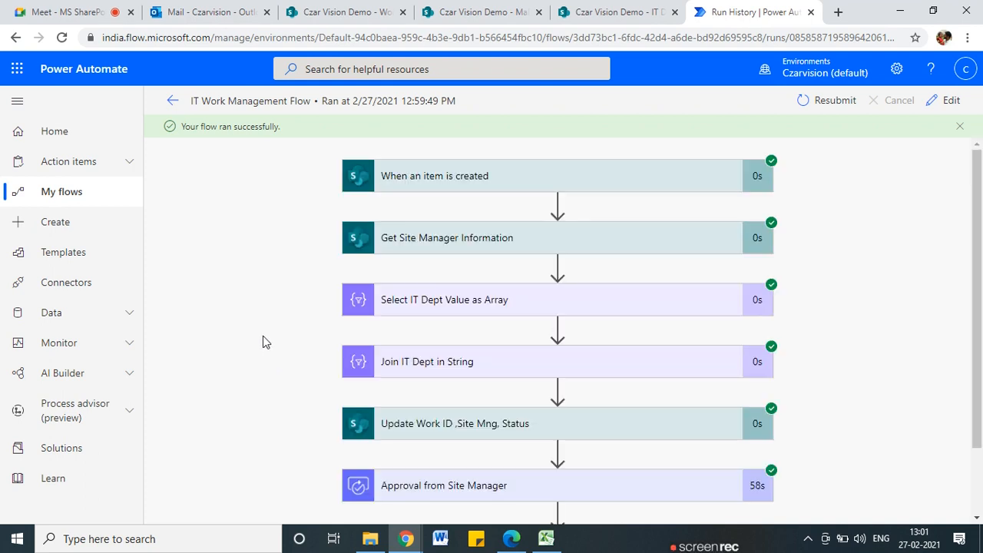
scroll(546, 358, down, 2)
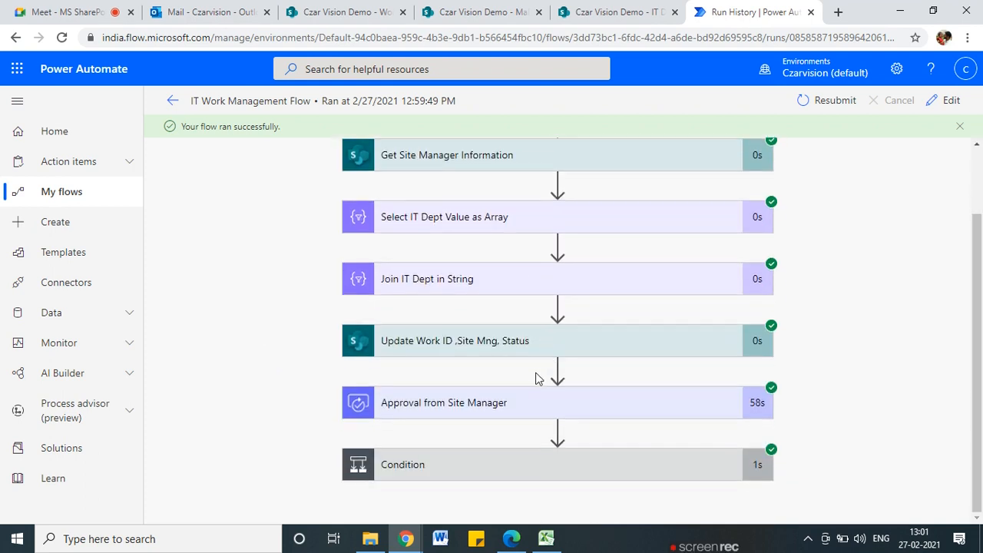
- Expand the run's Condition and examine the inputs of "Send Email to Requester on Reject by Site Mng" in the If no branch
click(202, 6)
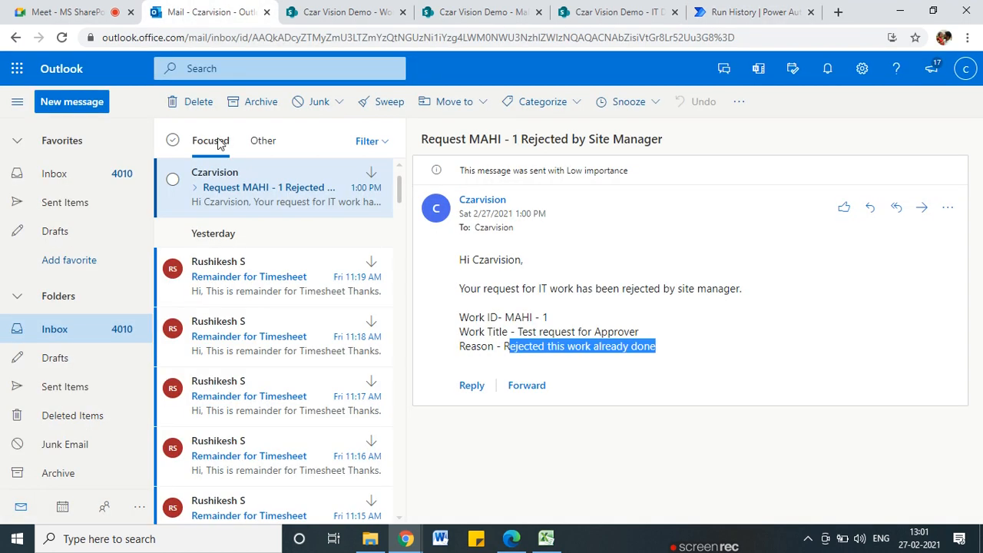
click(749, 11)
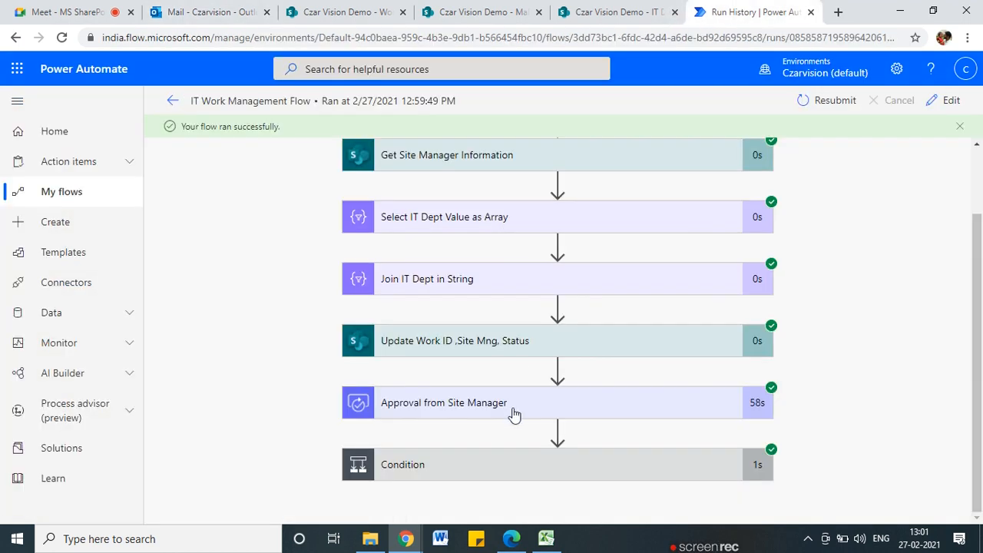
click(501, 477)
click(680, 424)
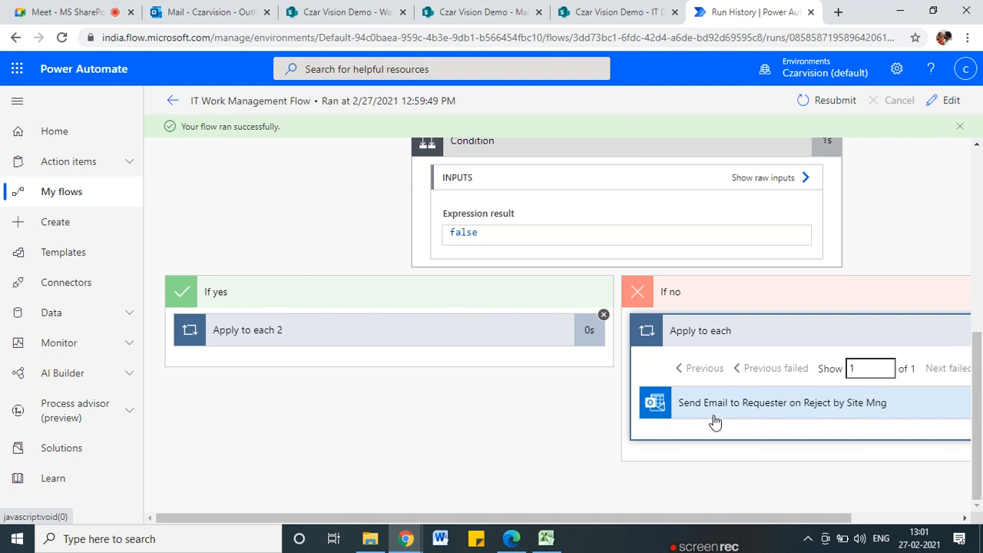
click(715, 422)
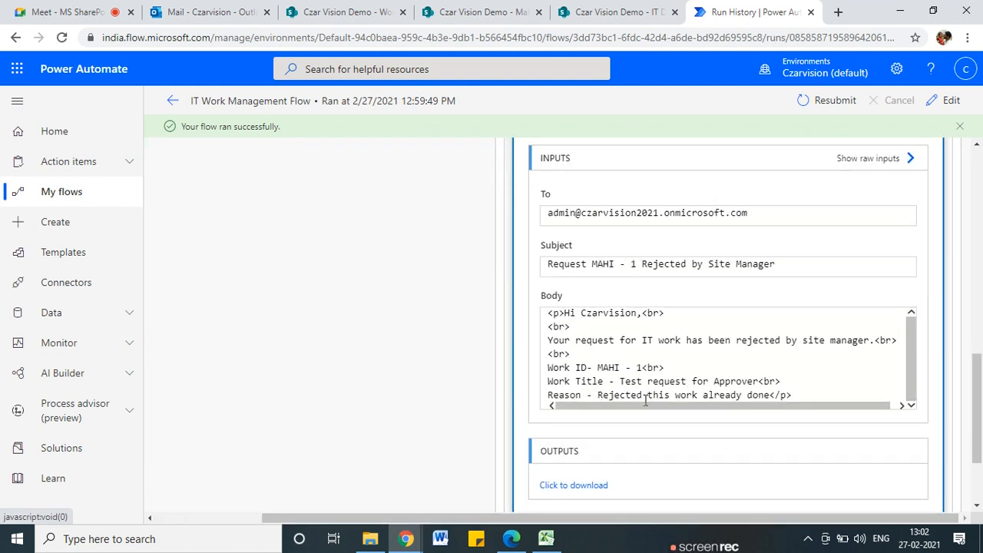
scroll(685, 371, up, 2)
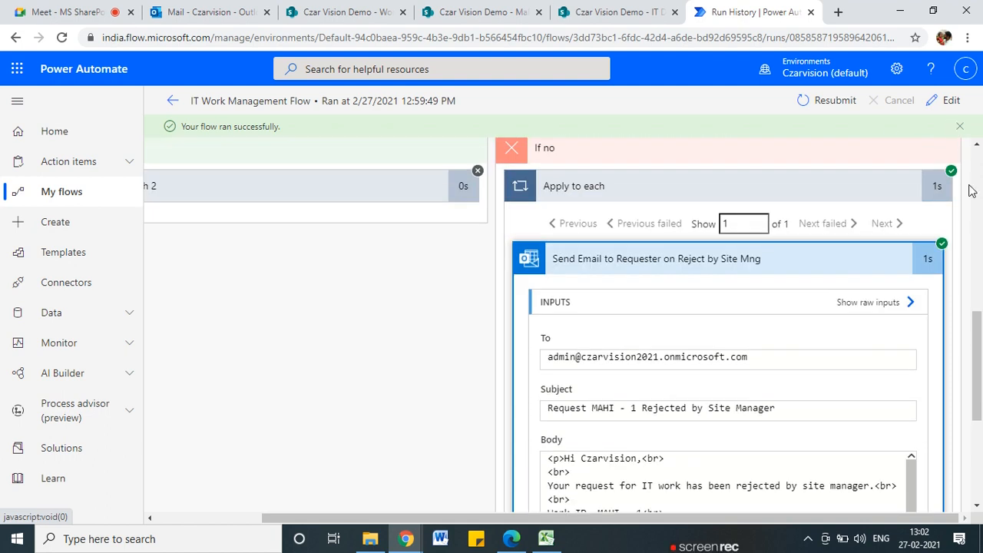
- Open the flow for editing and look over the "Update Work ID ,Site Mng, Status" action
click(952, 100)
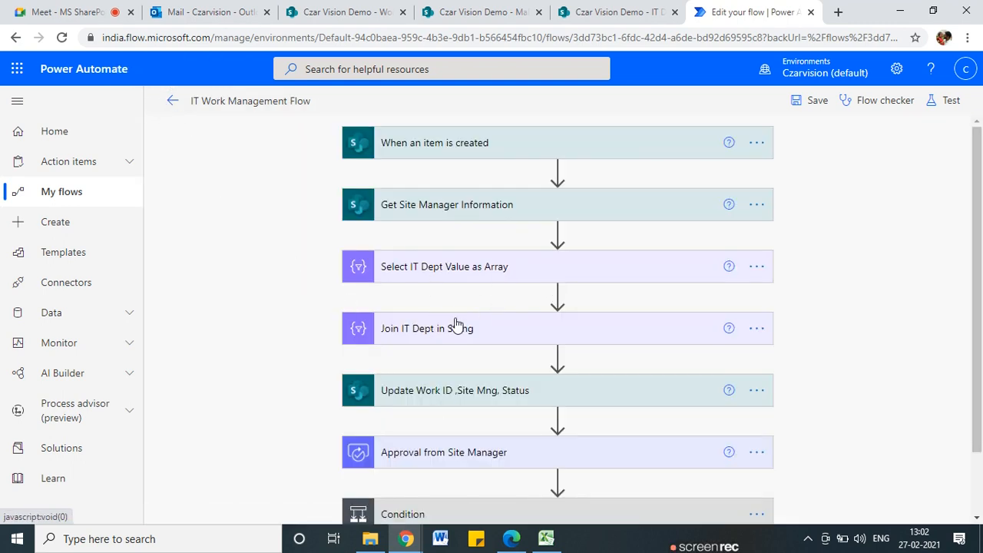
scroll(454, 325, down, 2)
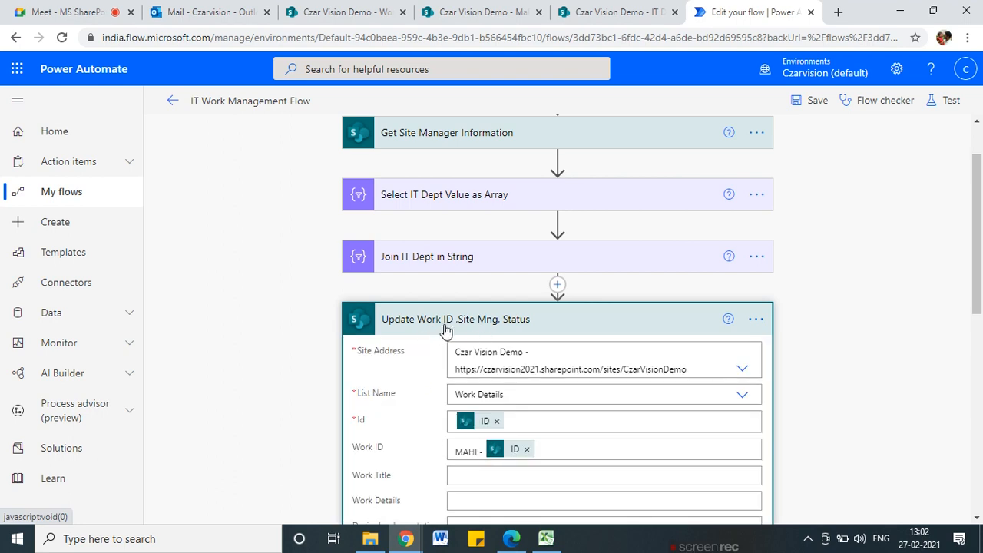
click(449, 329)
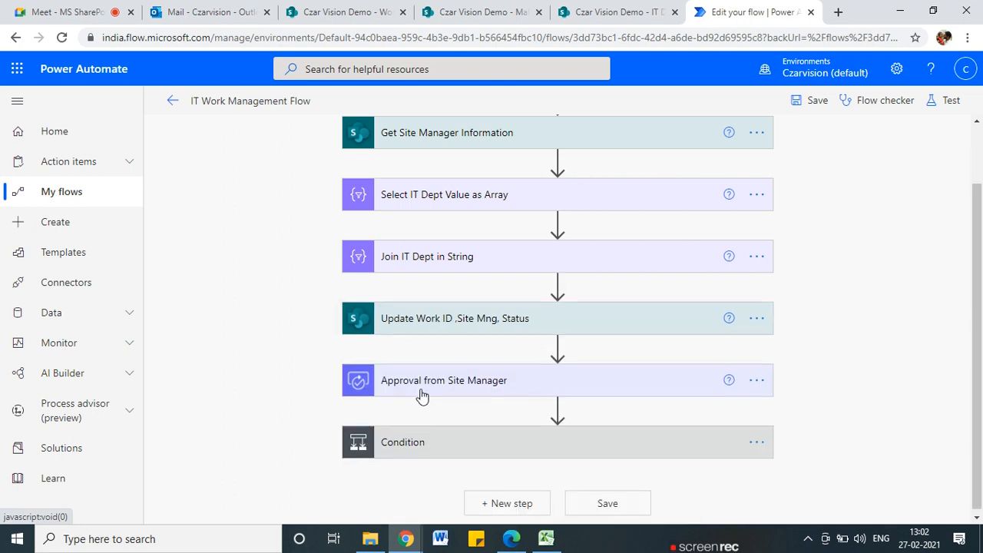
- Go back to the flow's run history and reopen the Feb 27, 12:59 PM run
click(173, 100)
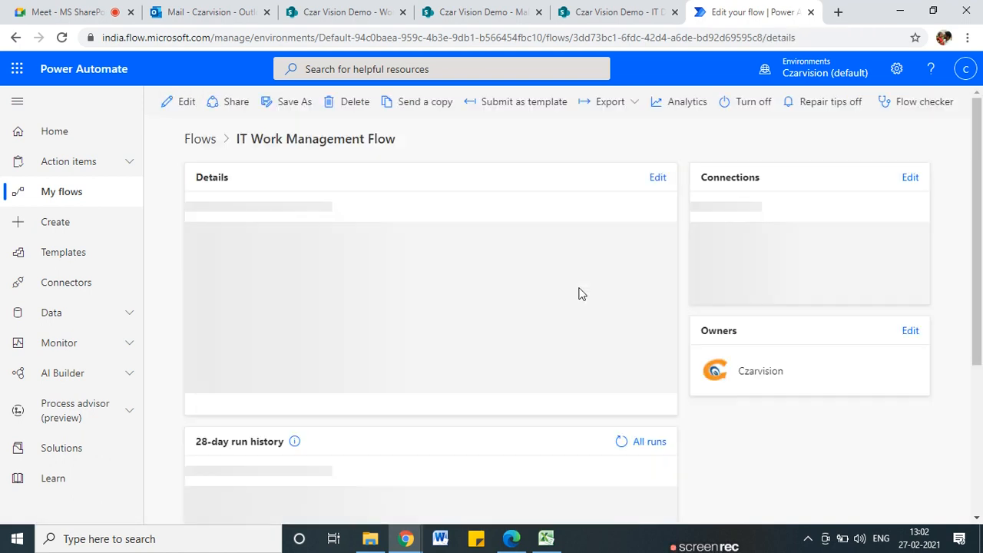
scroll(369, 338, down, 2)
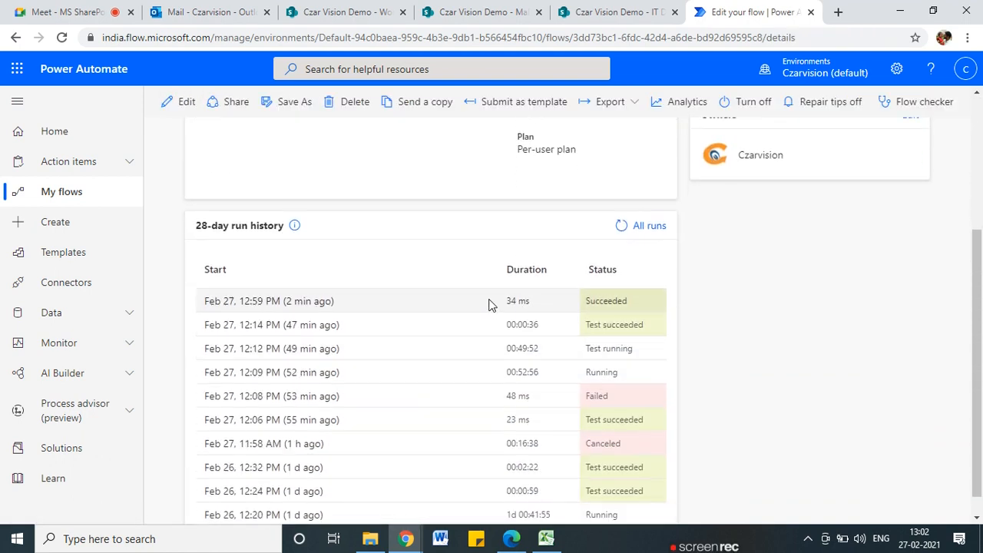
click(281, 301)
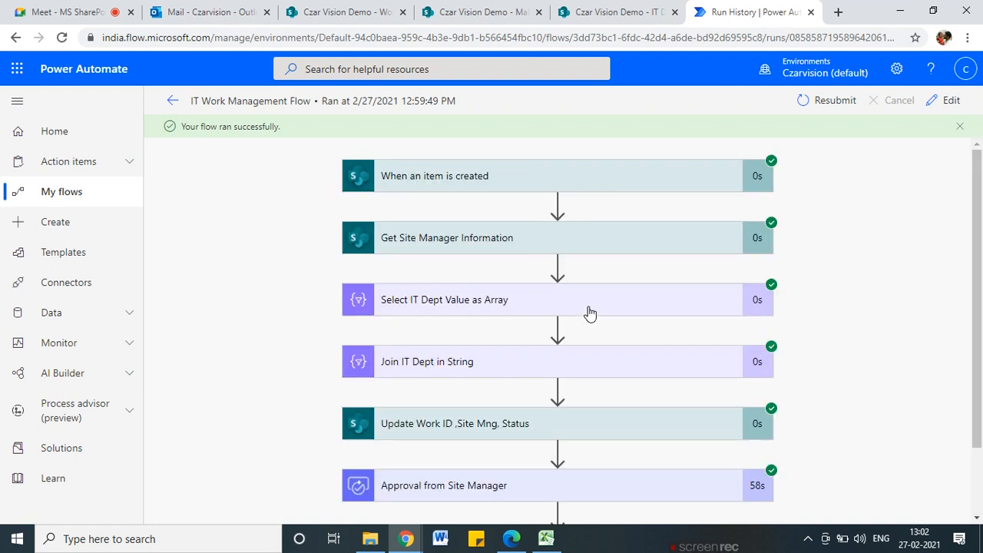
- Examine the inputs of the run's "Update Work ID ,Site Mng, Status" action, checking the Work ID value
scroll(590, 313, down, 1)
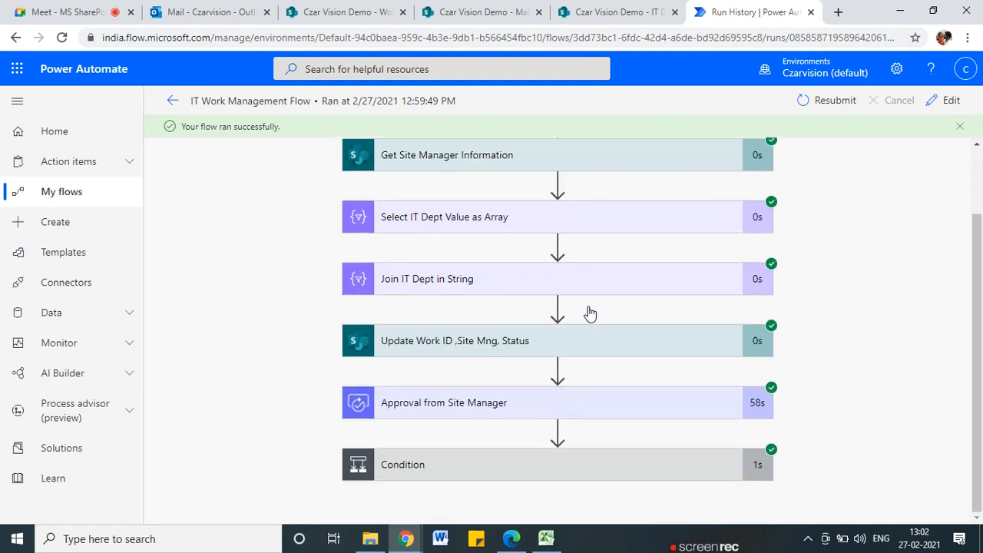
click(446, 346)
scroll(445, 369, down, 3)
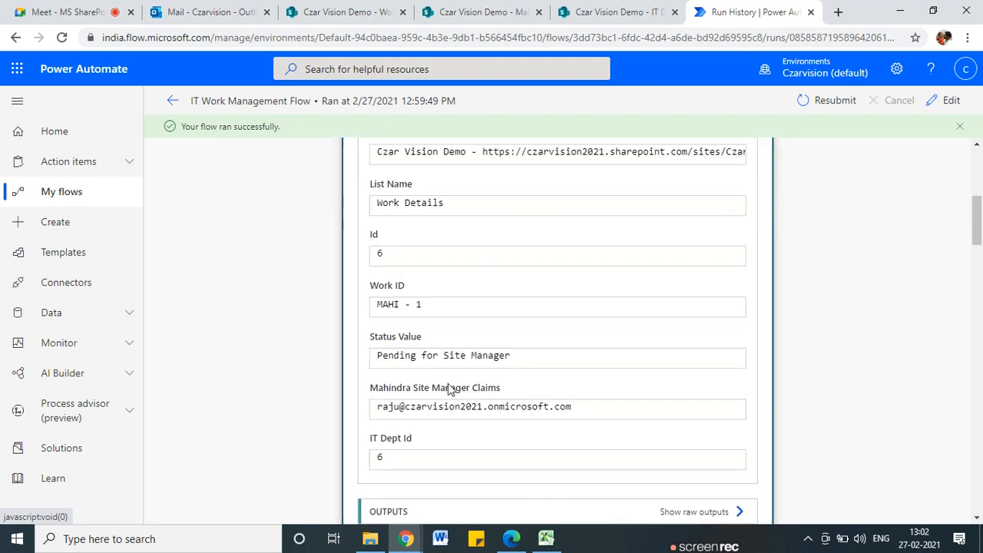
drag(387, 309, 453, 311)
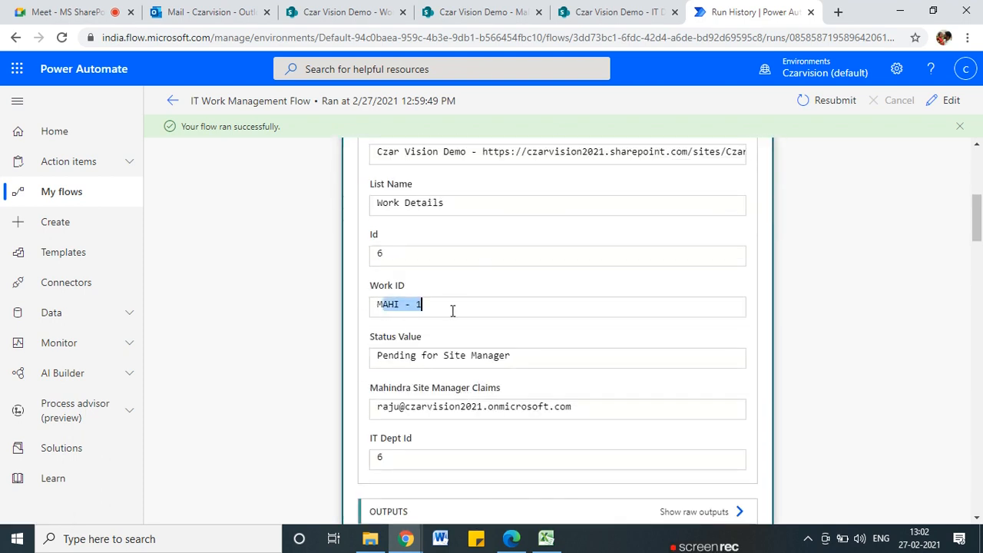
click(411, 309)
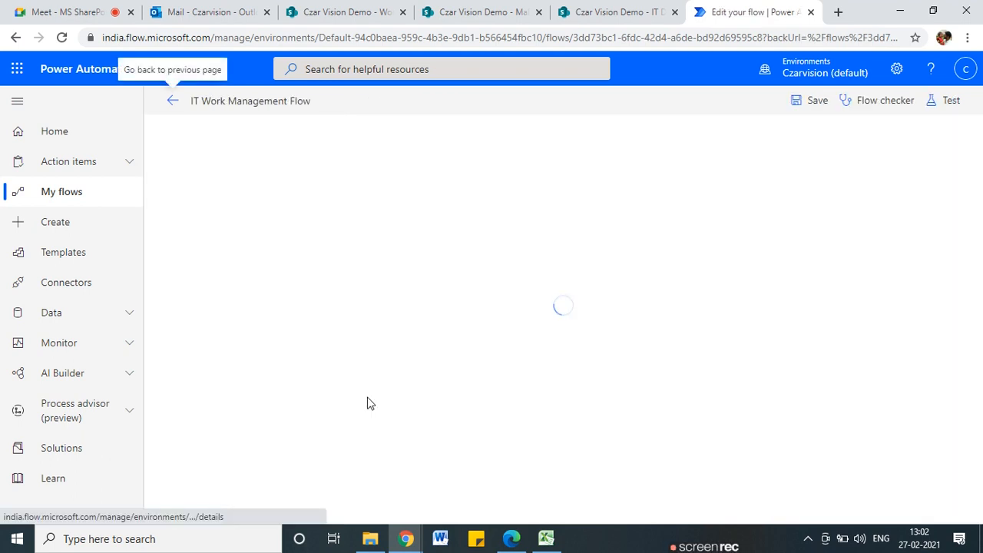
- Look over the Work Details and Mahindra Sites lists in SharePoint, and return to the flow editor
click(346, 12)
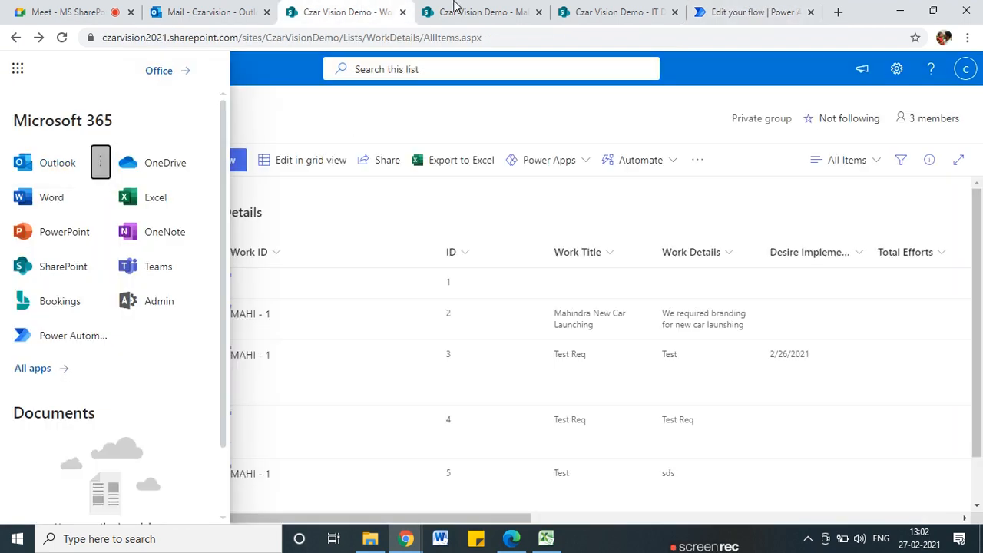
click(455, 9)
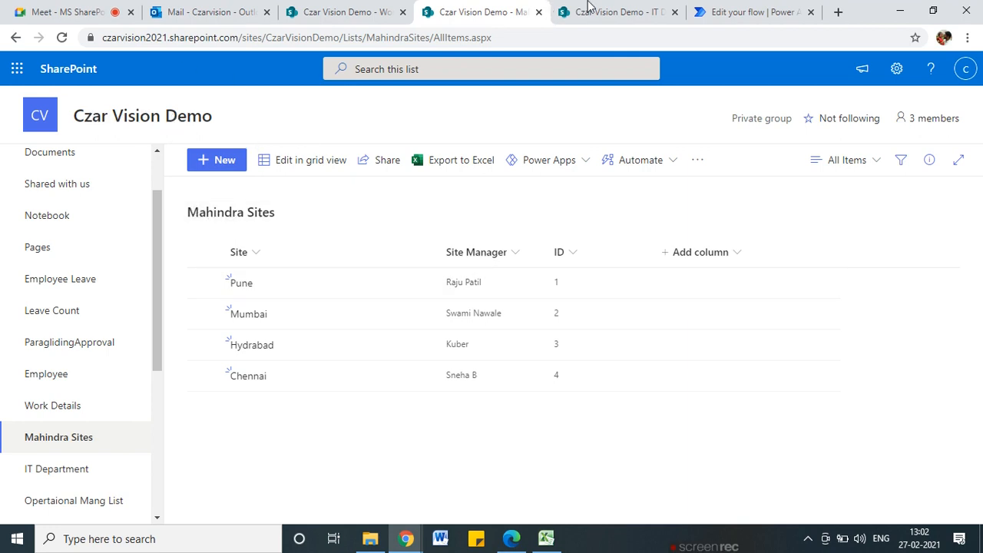
click(736, 9)
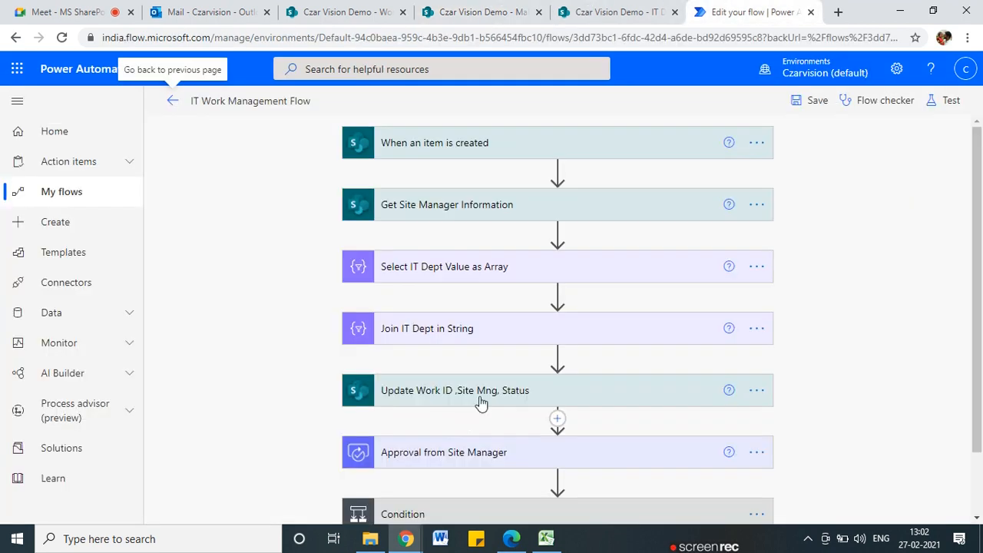
- In "Update Work ID ,Site Mng, Status", replace the Work ID token after "MAHI -" with the "When an item is created" ID and save the flow
scroll(481, 400, down, 1)
click(461, 325)
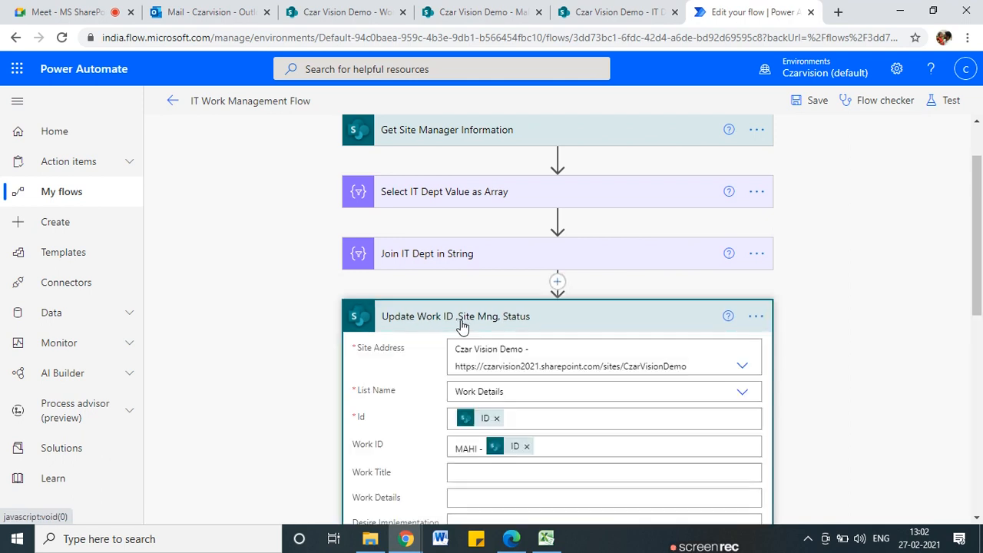
scroll(518, 408, down, 1)
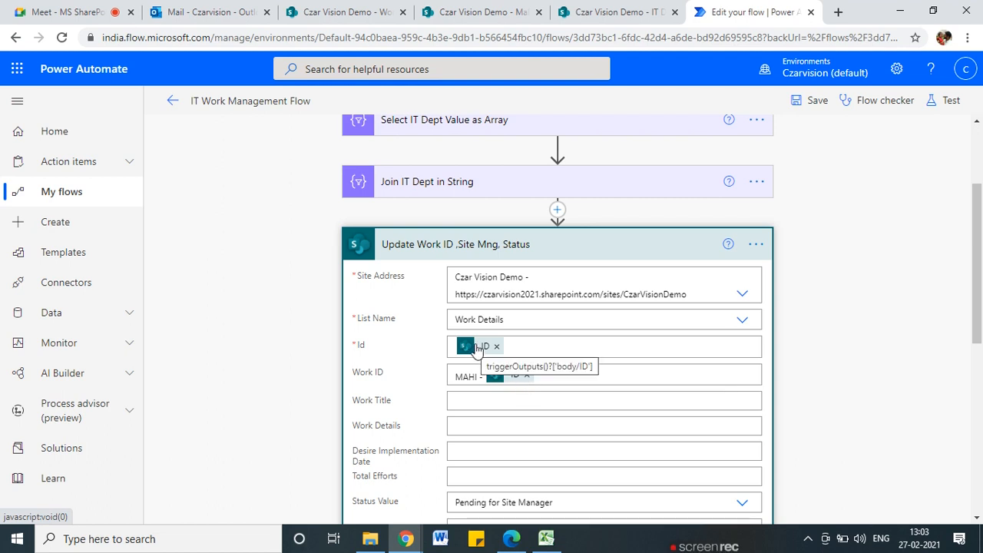
click(528, 375)
scroll(375, 126, up, 2)
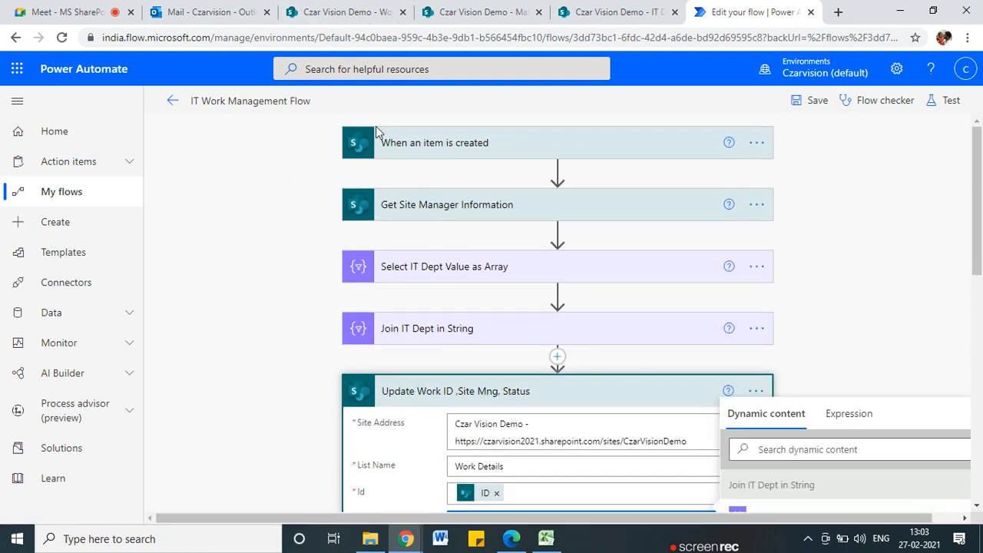
scroll(587, 402, down, 3)
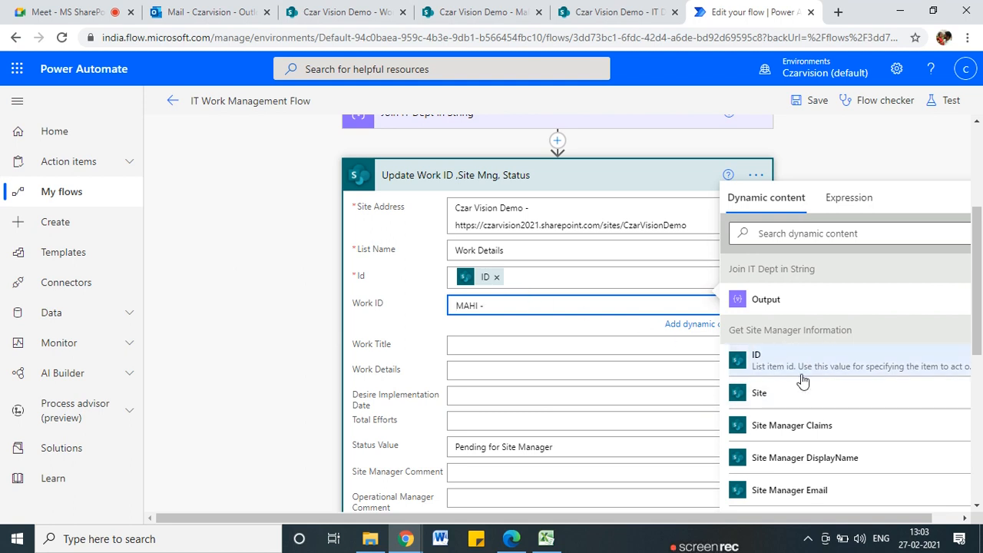
scroll(791, 294, down, 2)
click(790, 234)
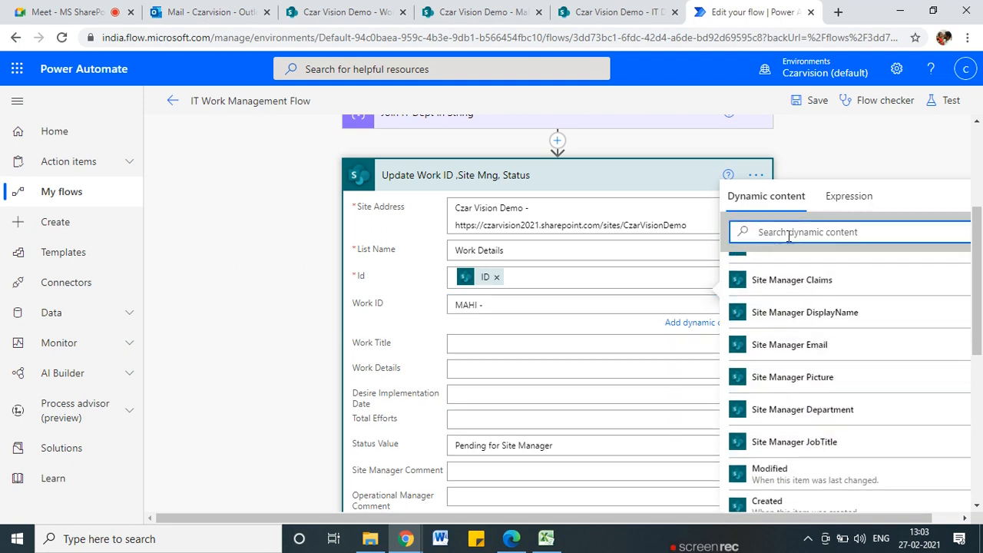
text(id)
scroll(836, 439, down, 5)
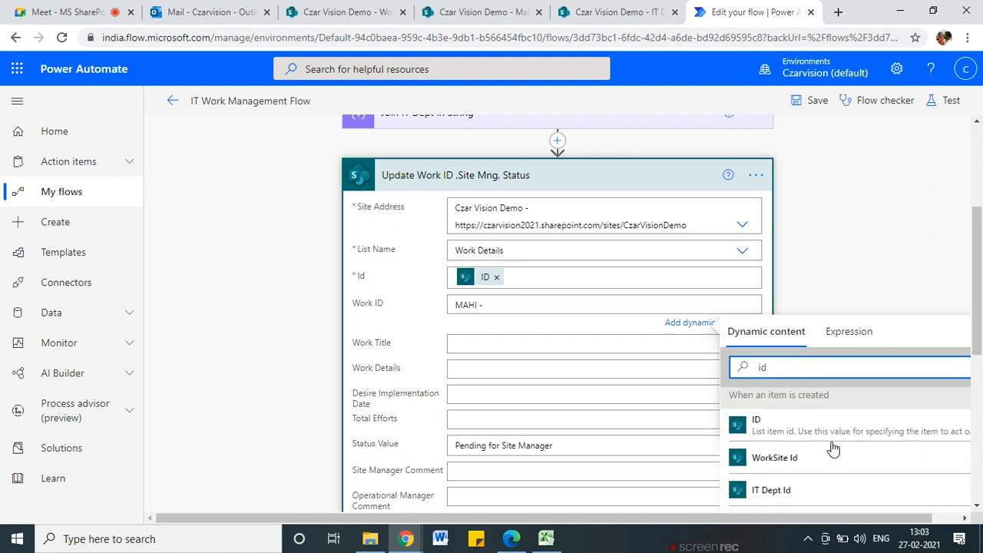
click(755, 424)
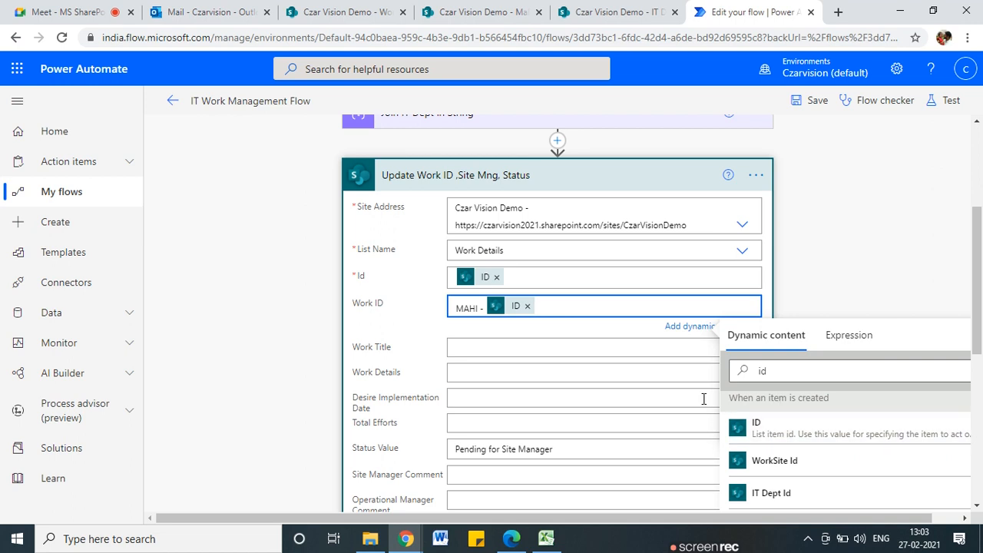
click(812, 105)
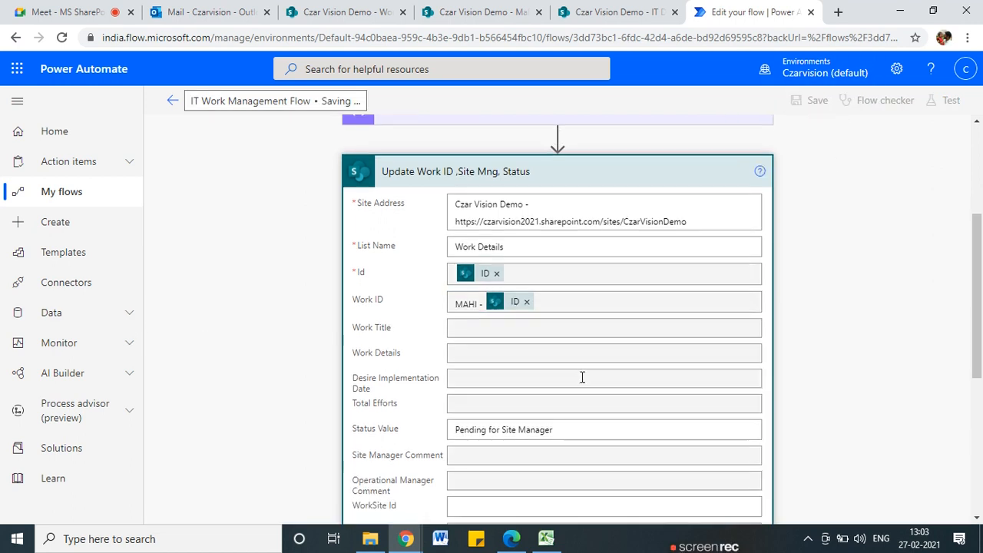
- Expand the Condition that follows Approval from Site Manager to view its If yes and If no branches
scroll(588, 408, down, 5)
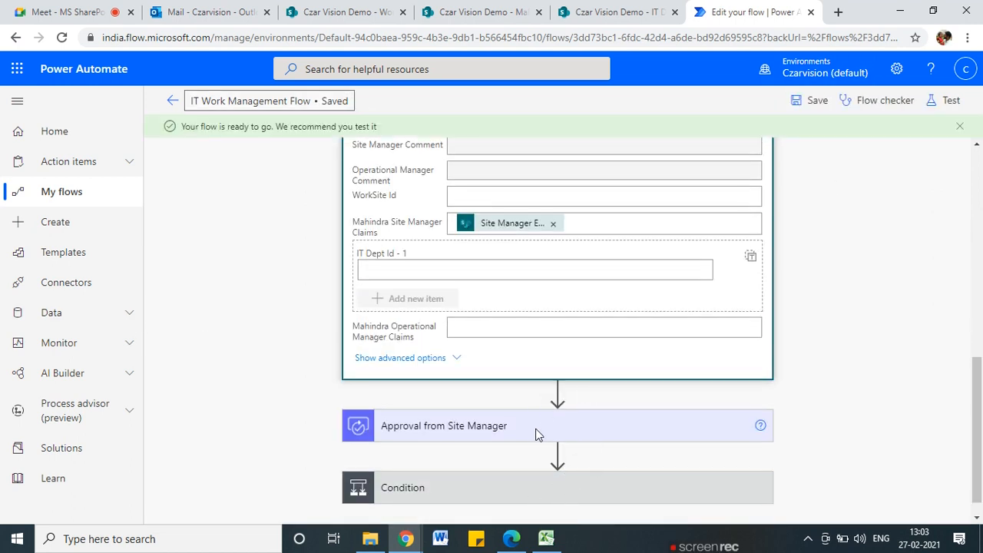
scroll(538, 435, up, 2)
scroll(538, 436, down, 3)
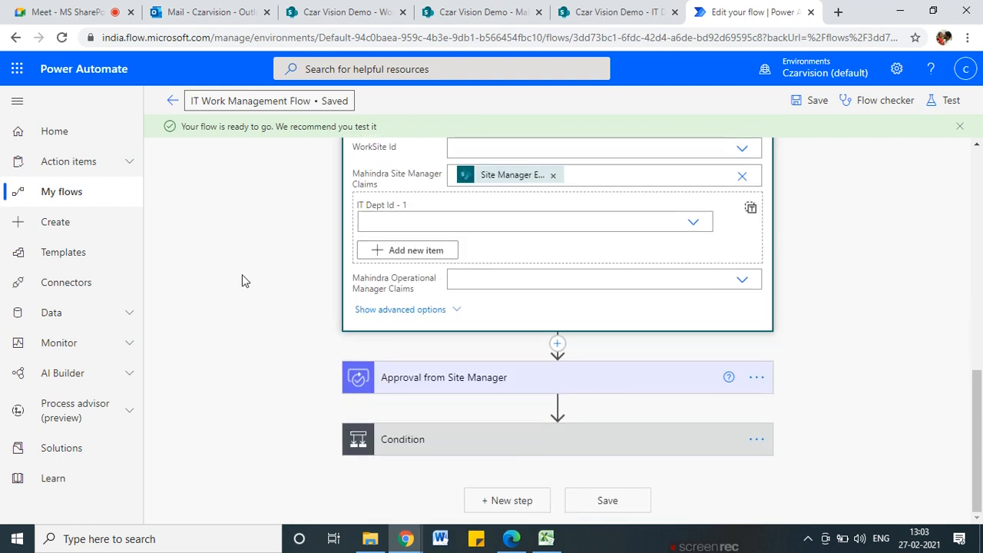
click(464, 437)
click(464, 438)
scroll(436, 395, down, 3)
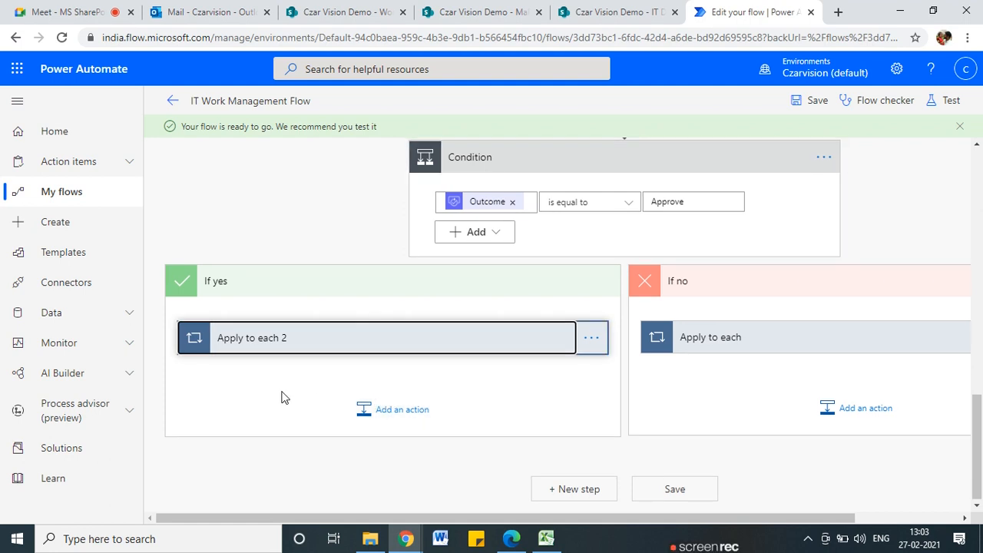
- Examine the Apply to each 2 loop in the If yes branch and check the process diagram in Excel
click(318, 352)
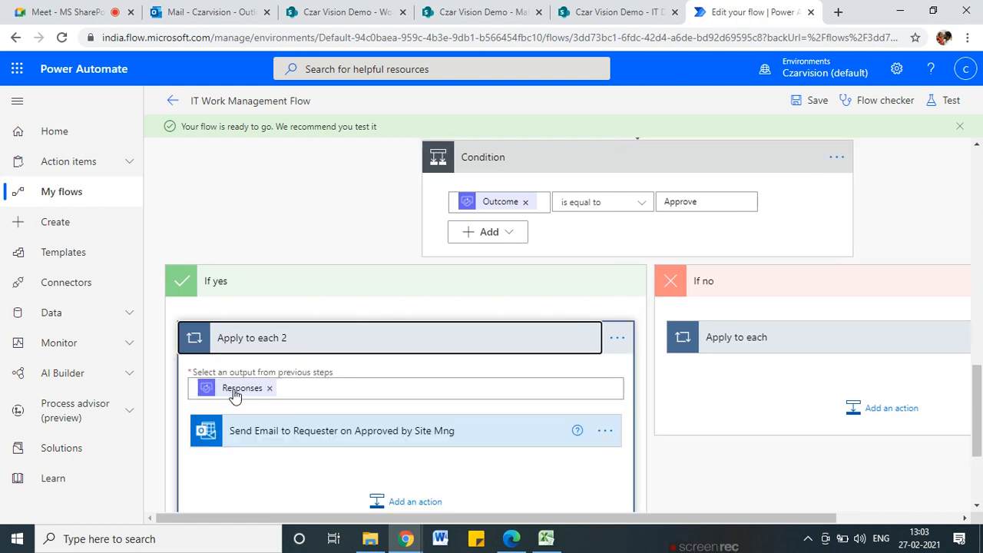
click(340, 337)
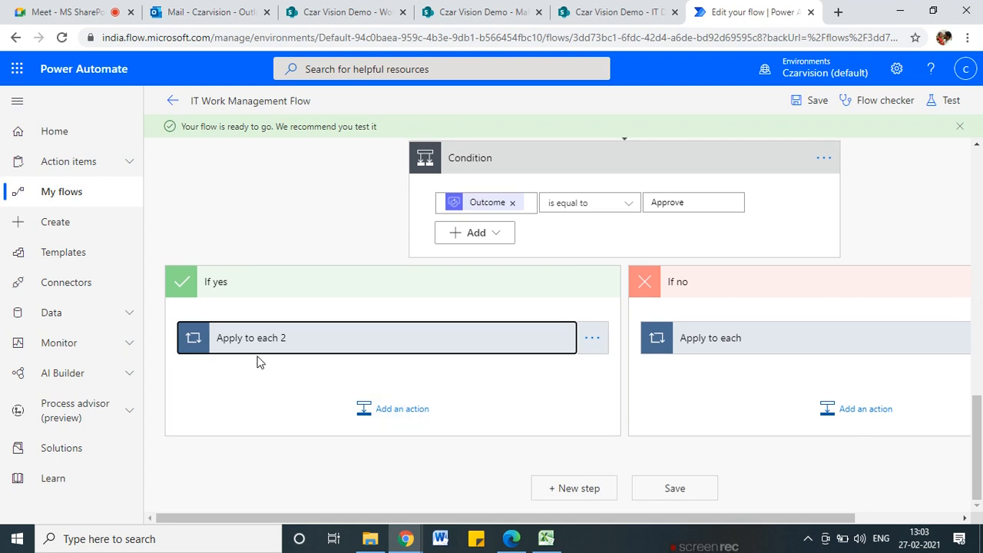
click(352, 345)
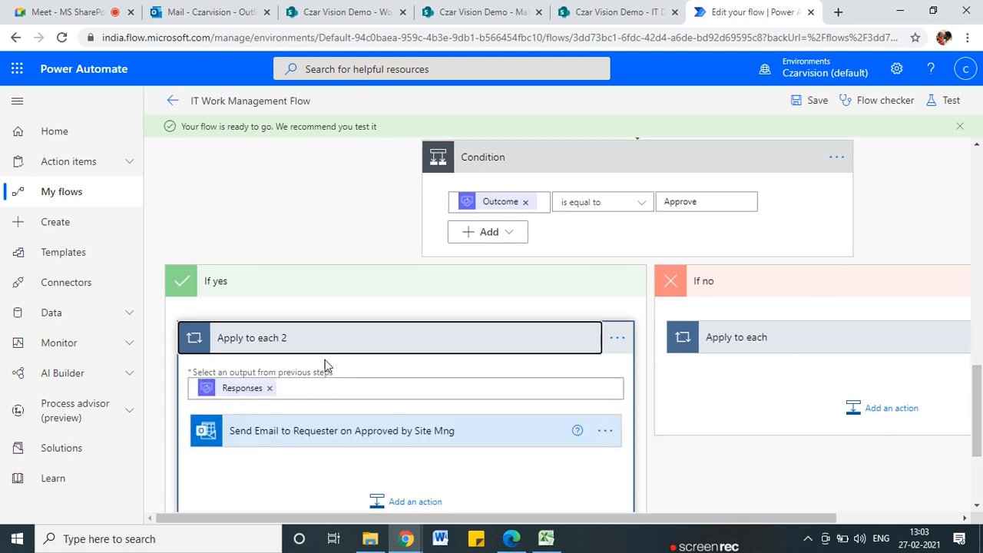
click(346, 346)
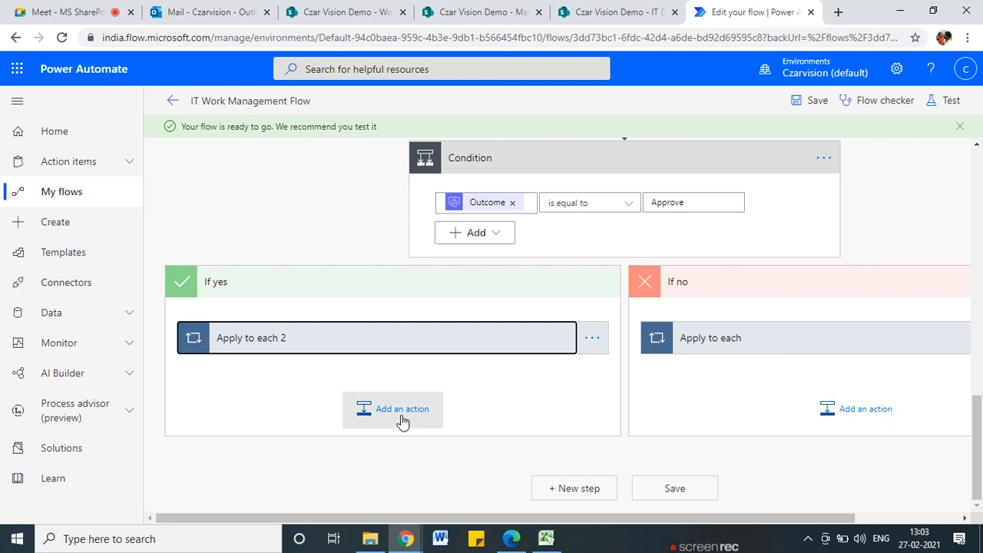
click(565, 541)
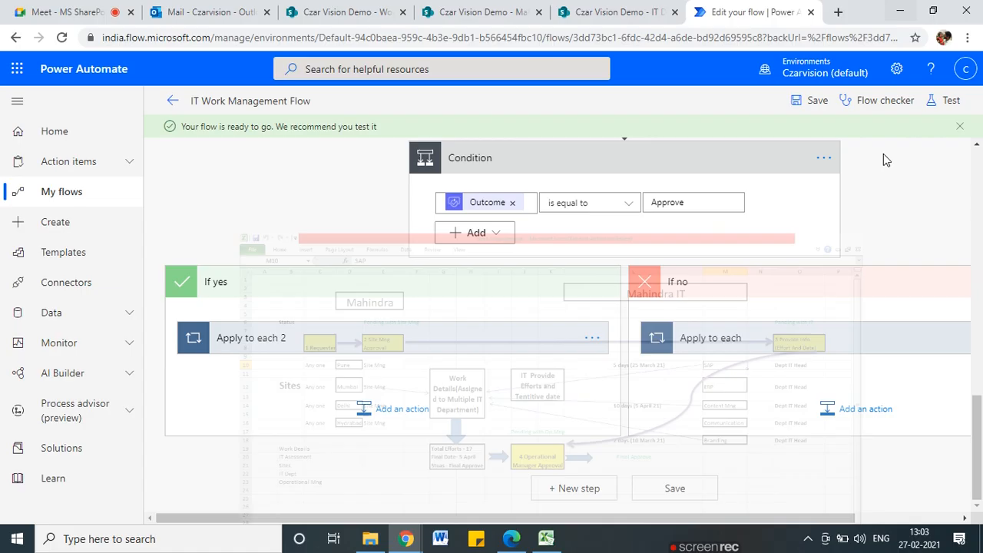
click(899, 9)
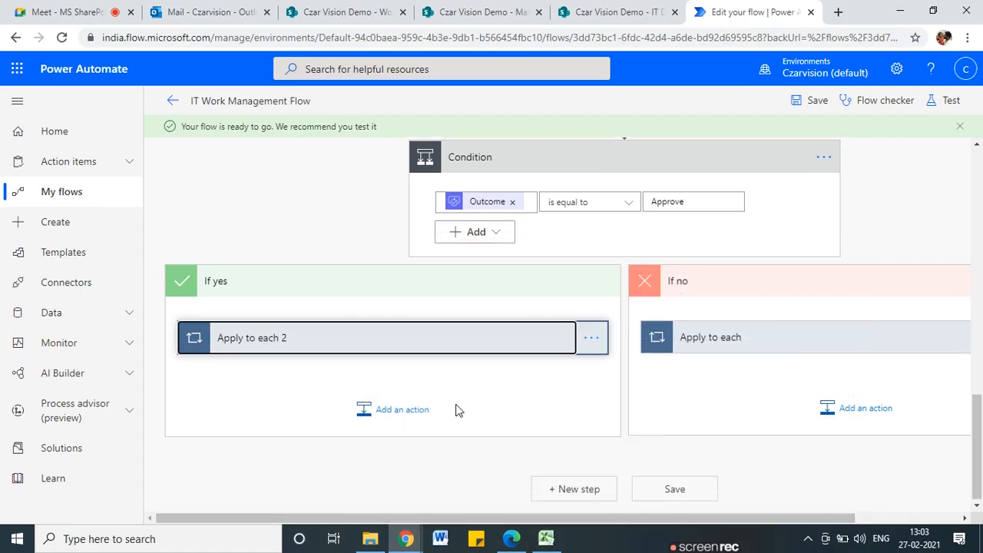
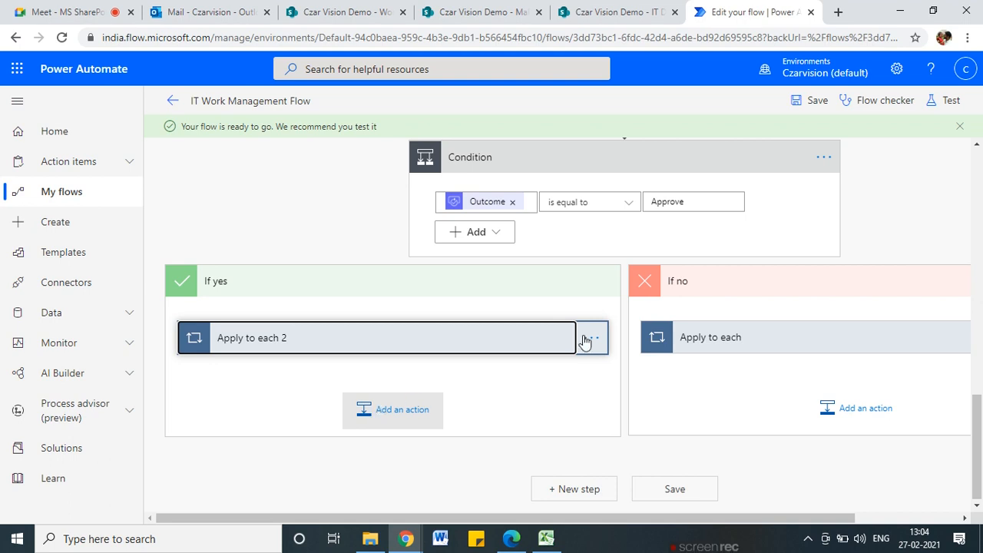
- Open the IT Assessment list in a new tab from the Work Details site navigation and look over its columns
click(576, 18)
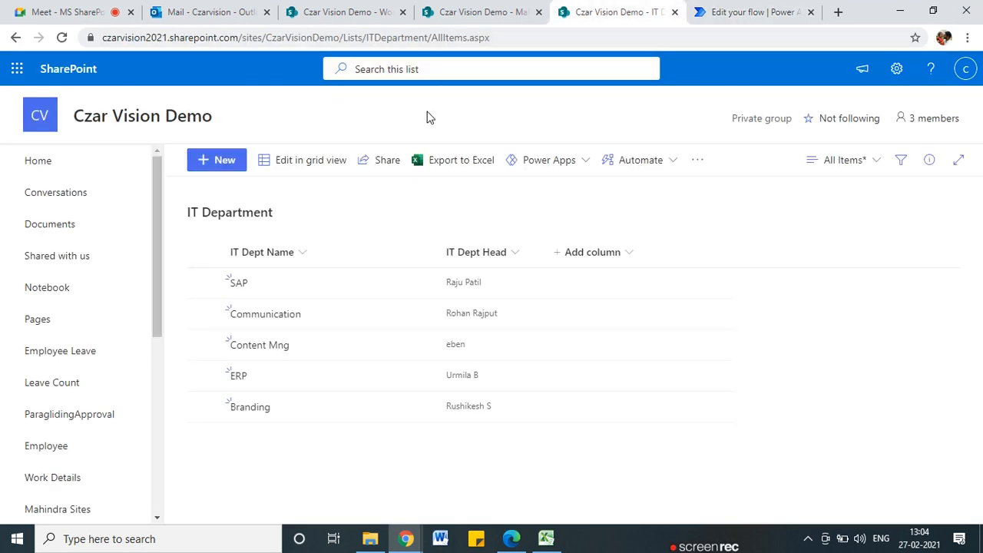
click(472, 9)
click(390, 8)
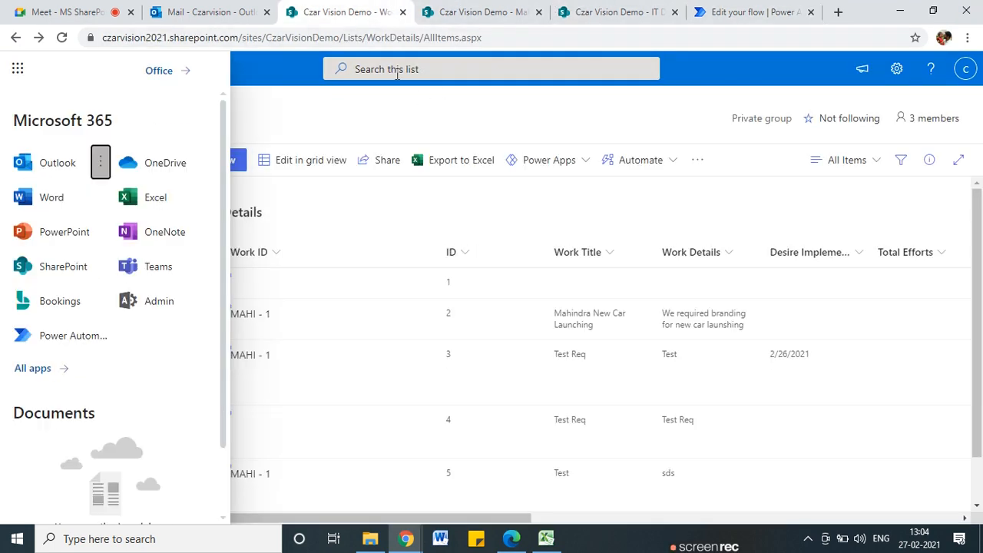
click(656, 212)
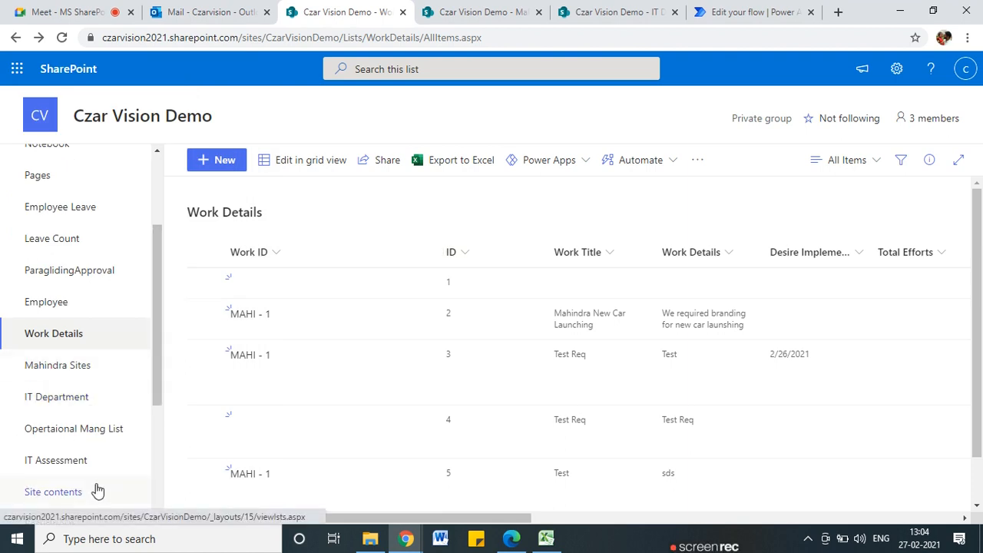
right_click(72, 461)
click(165, 319)
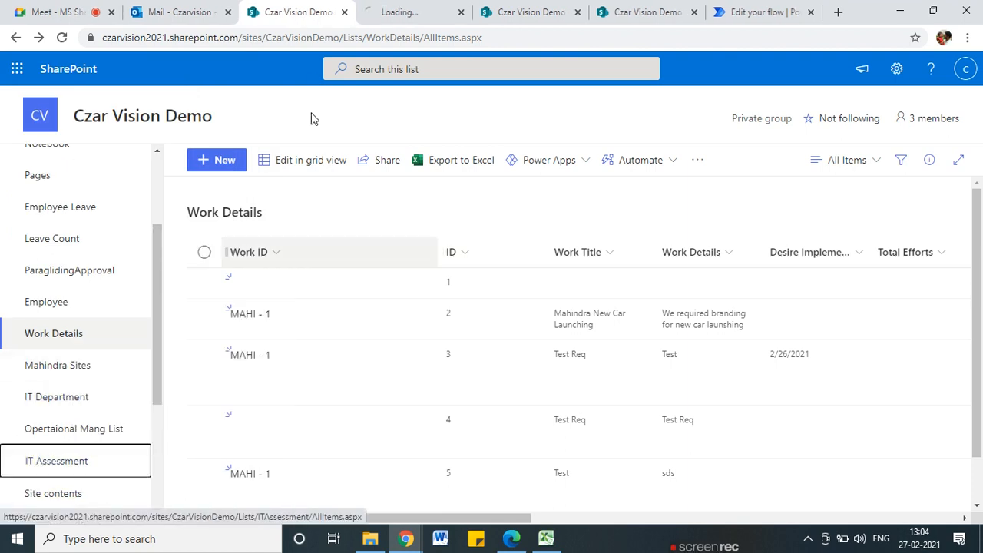
key(ctrl+Tab)
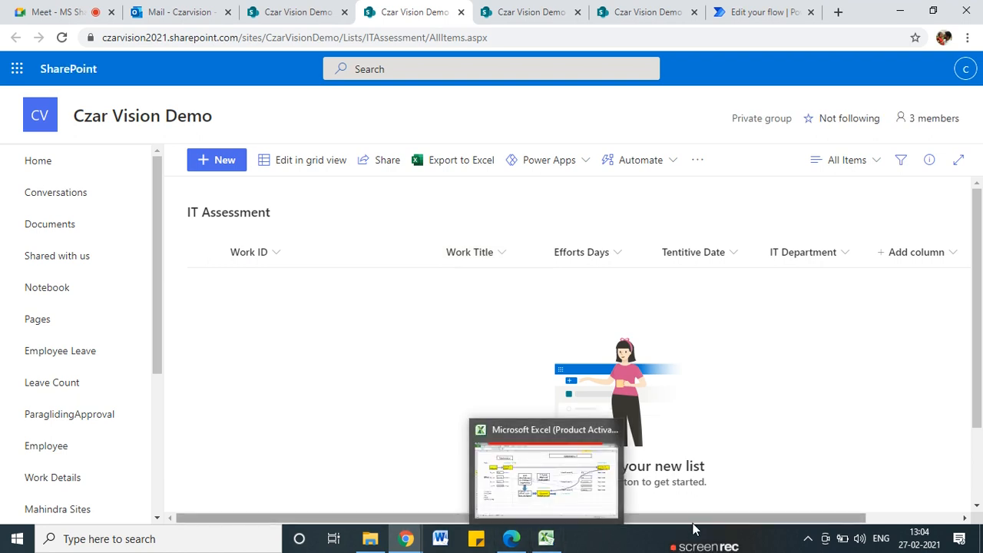
scroll(856, 507, right, 3)
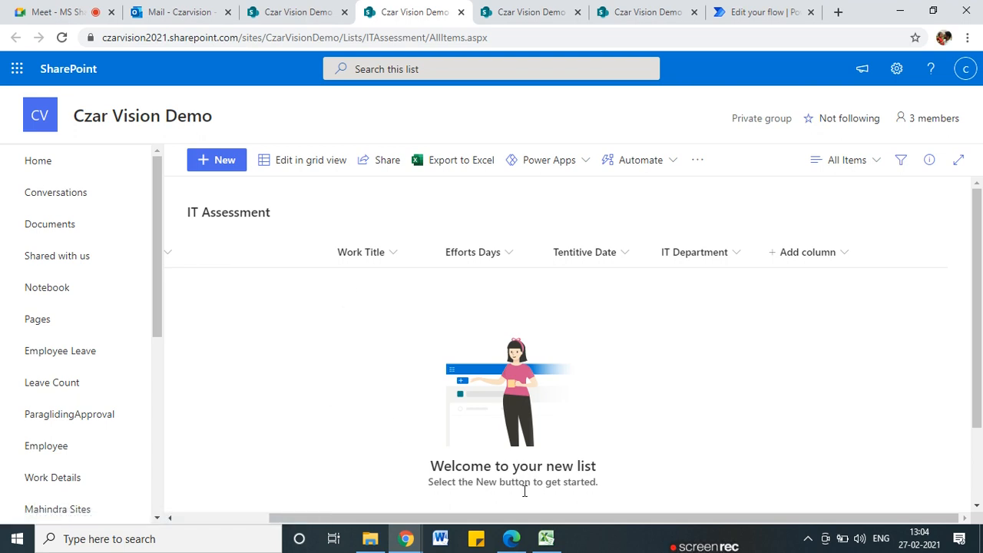
scroll(518, 518, left, 3)
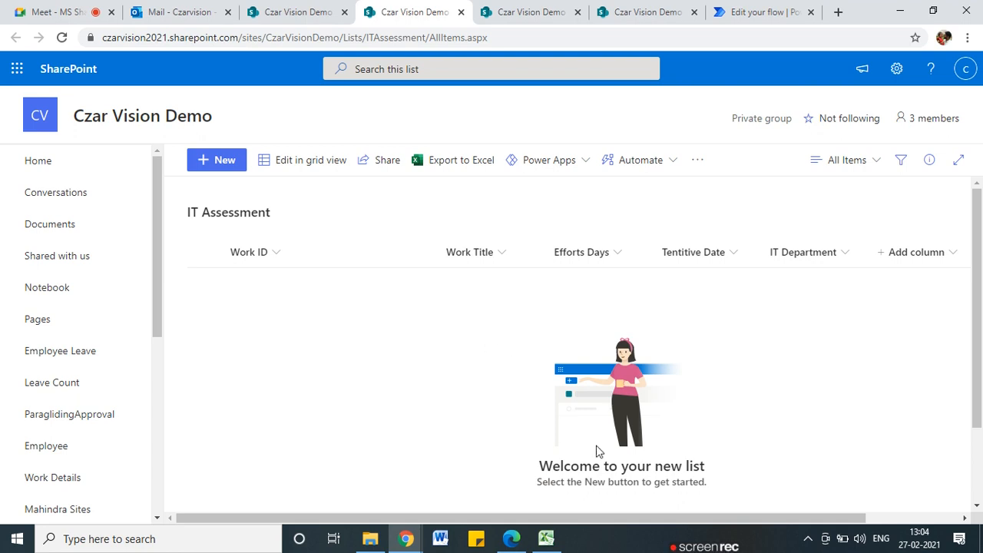
- Add a multiple lines of text column named "Work Details" to the IT Assessment list, leaving the additional column options at their defaults
drag(663, 519, 718, 518)
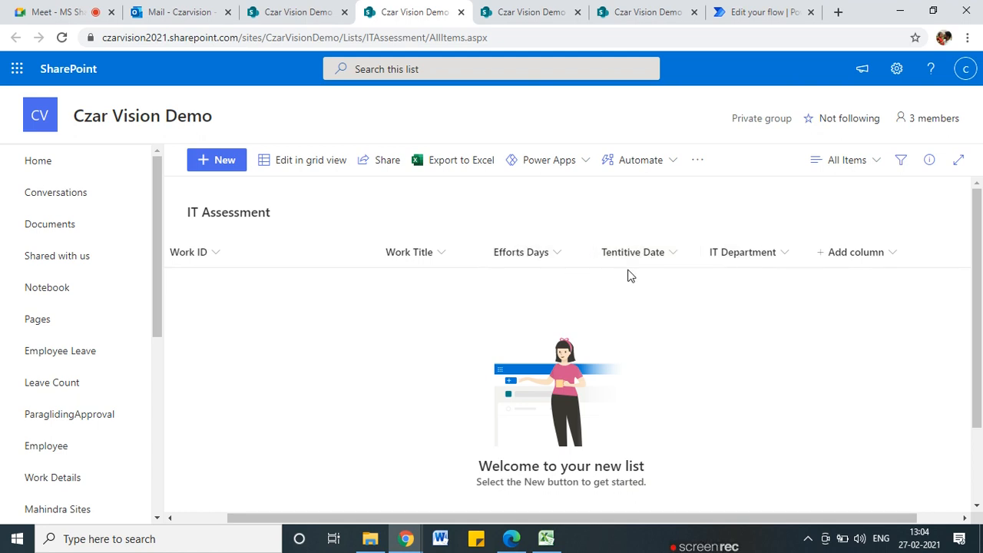
click(856, 256)
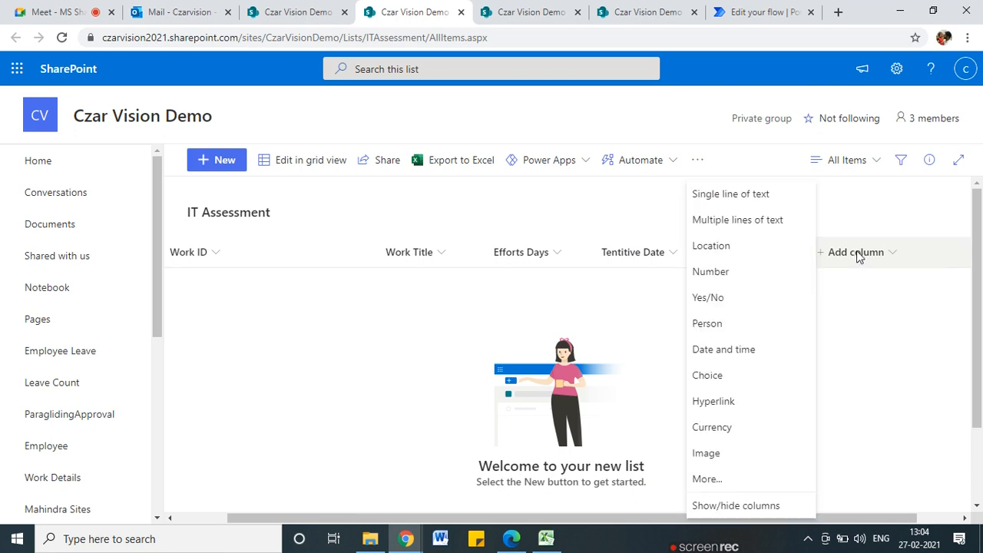
click(720, 261)
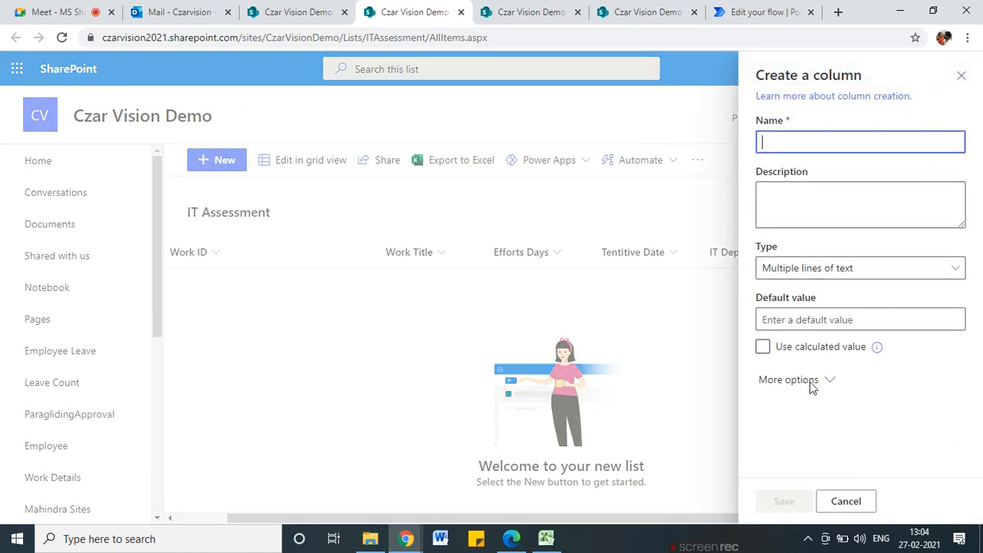
click(827, 380)
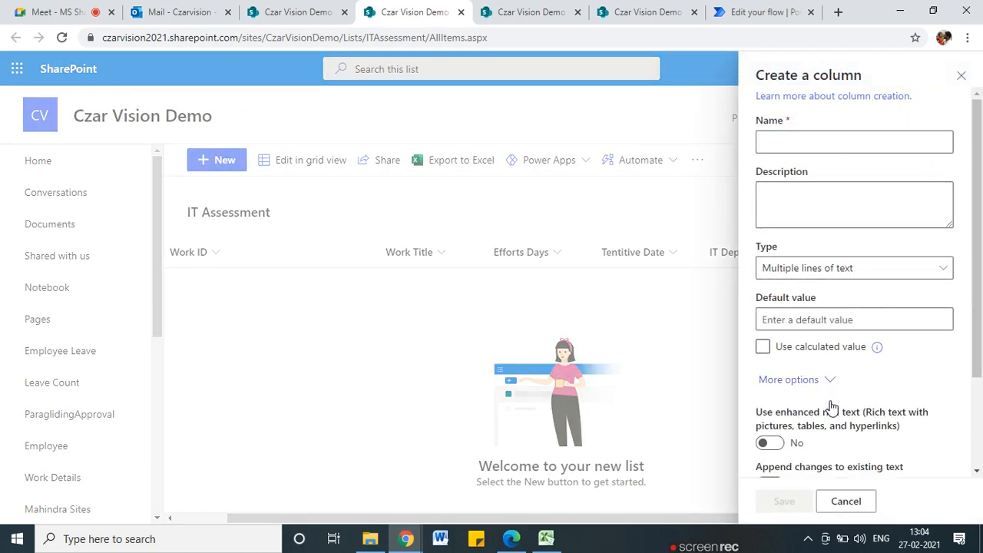
scroll(980, 419, down, 2)
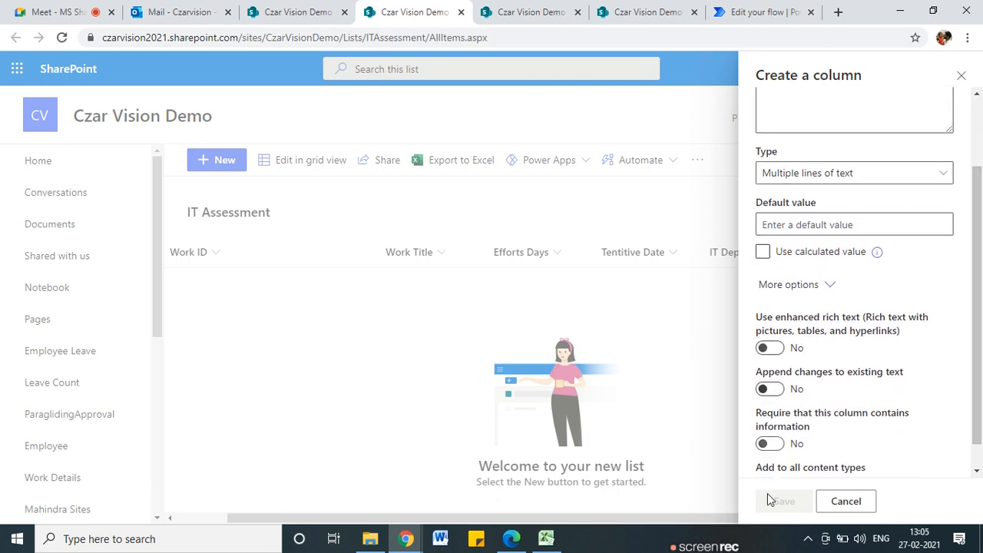
scroll(814, 307, up, 2)
click(819, 142)
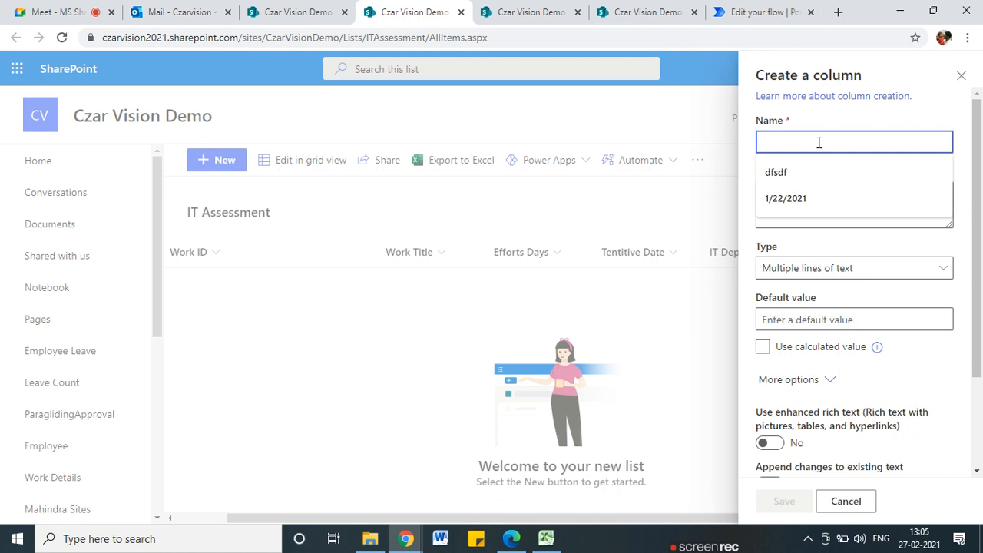
text(Work D)
text(etails)
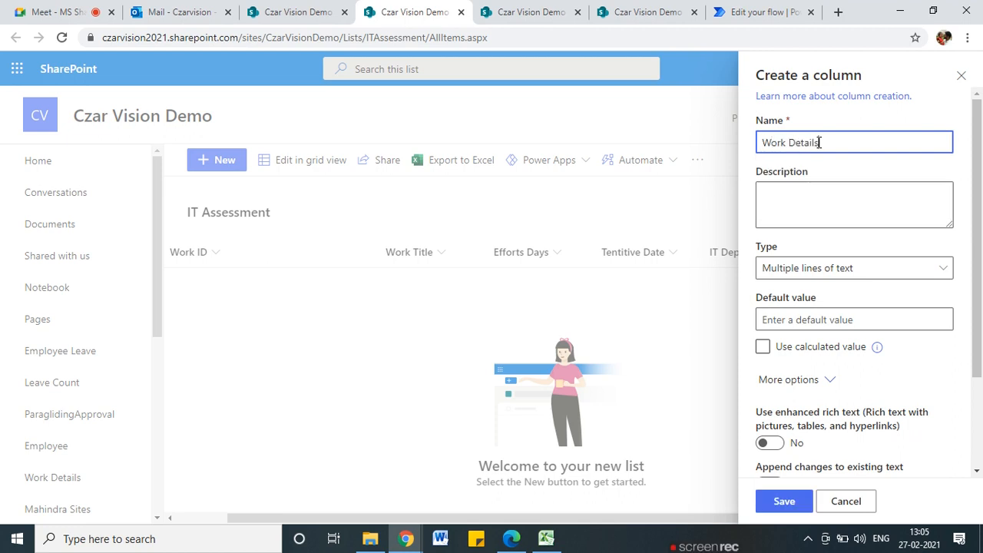
scroll(790, 220, down, 2)
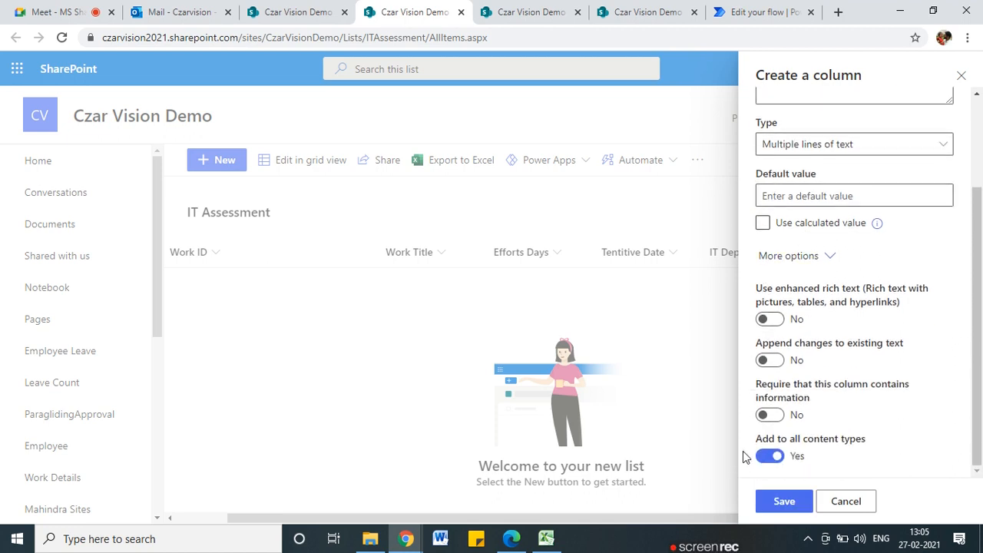
scroll(809, 231, up, 2)
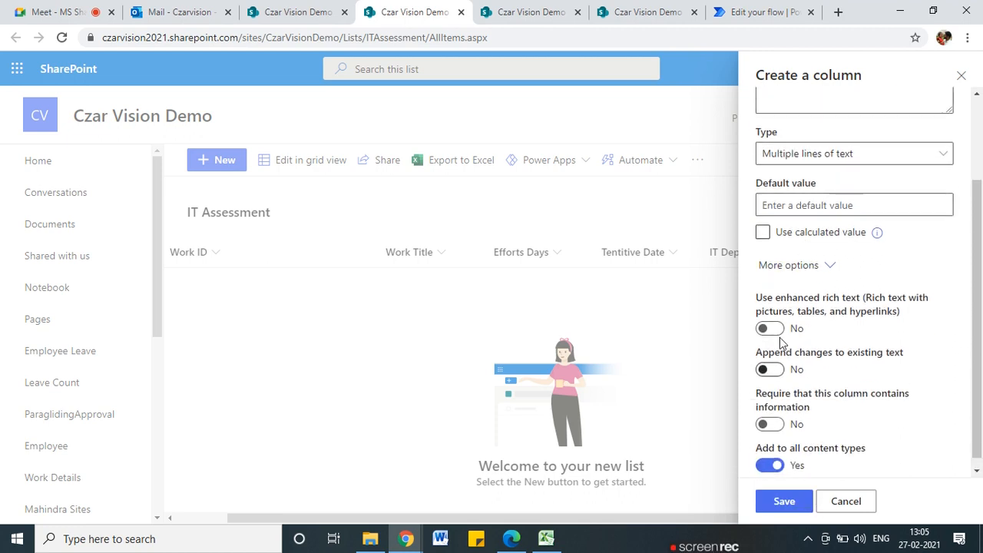
click(784, 501)
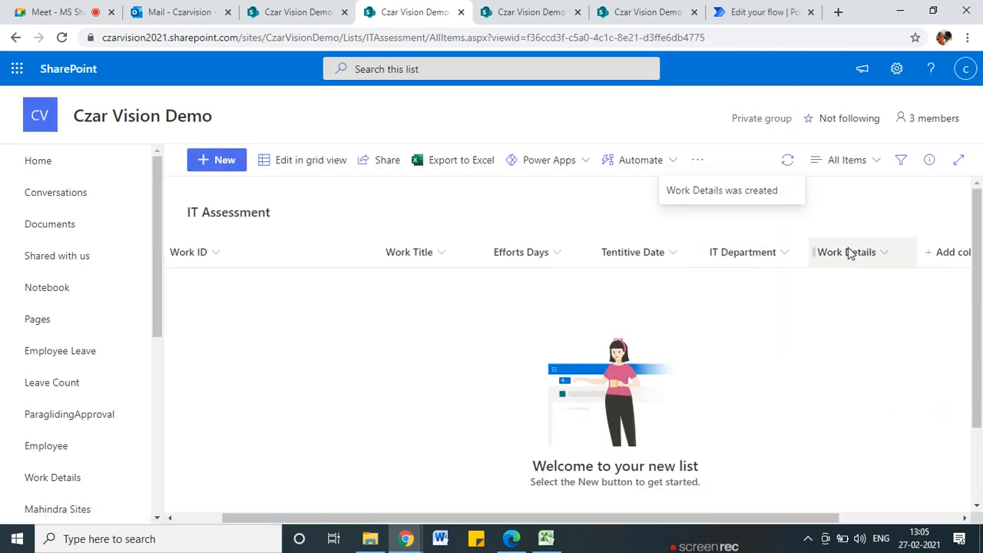
- Look over the IT Department, Mahindra Sites and IT Assessment lists alongside the flow's If yes branch
click(757, 12)
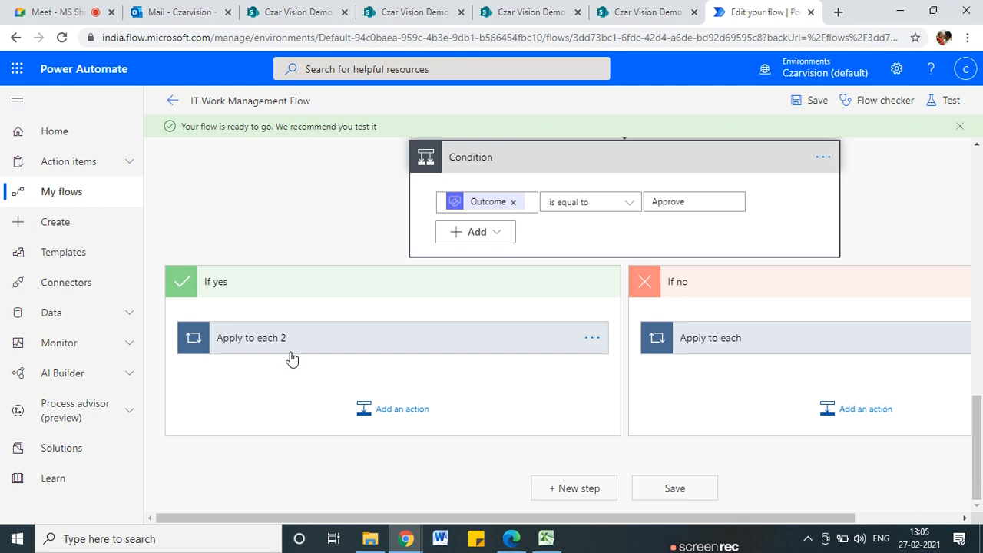
click(644, 12)
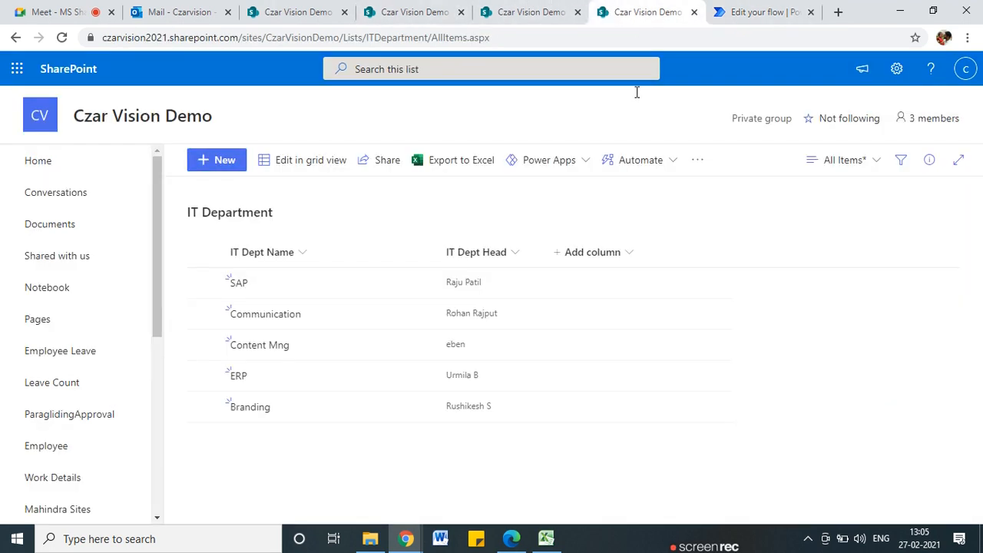
click(530, 12)
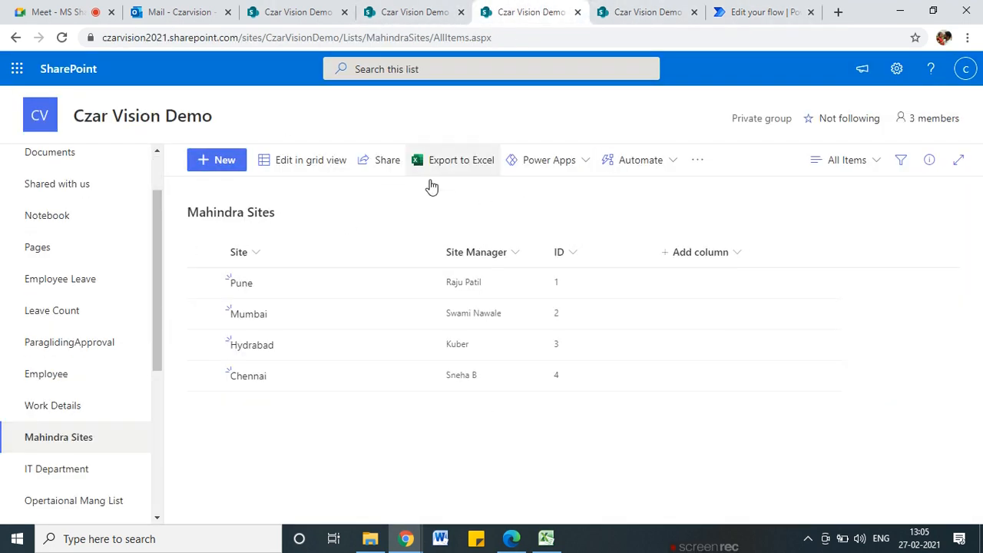
click(380, 6)
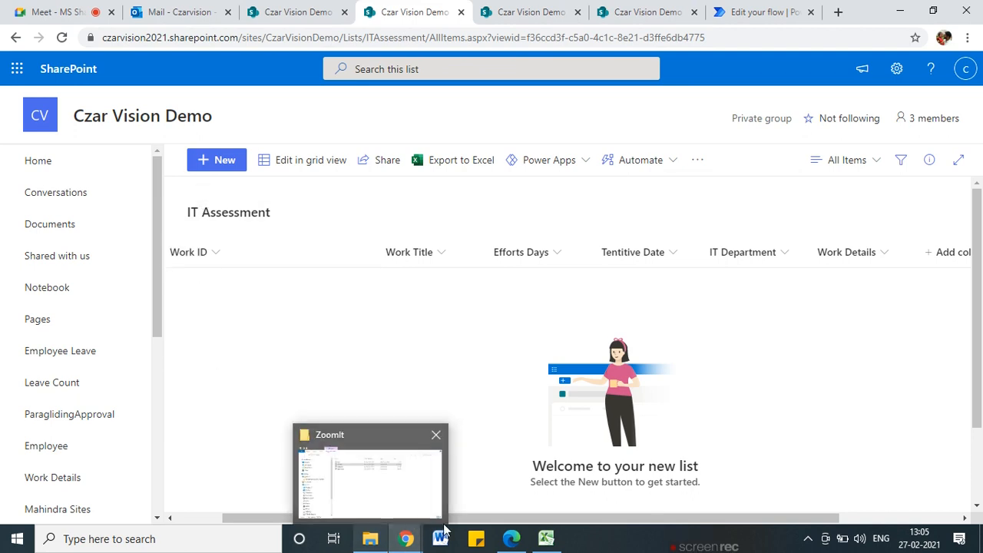
drag(582, 521, 340, 491)
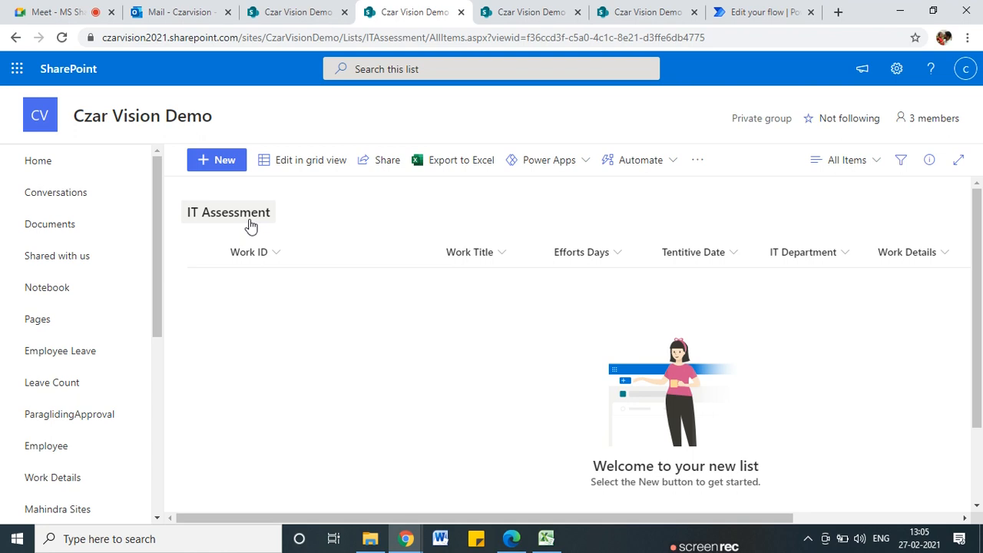
click(761, 10)
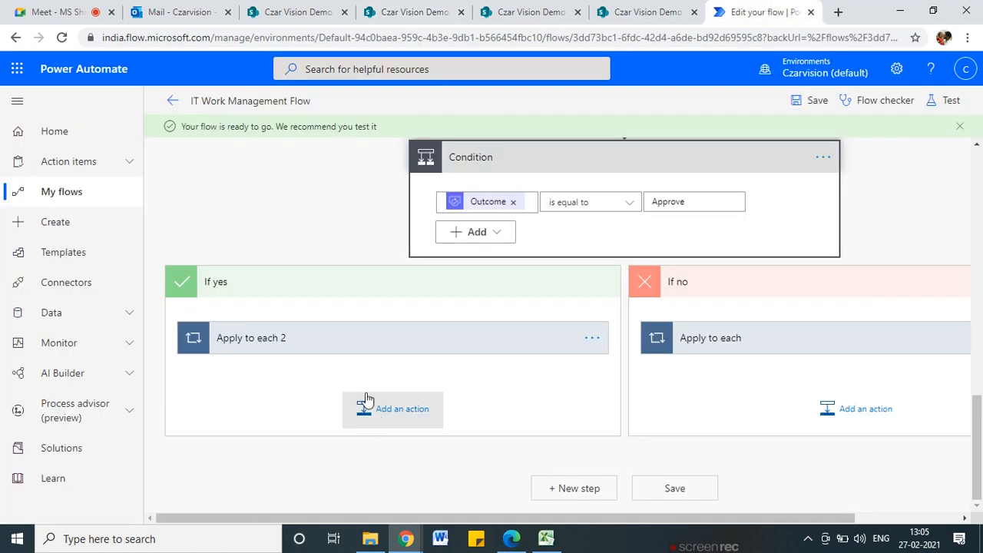
- Examine the Work Details list across to its IT Dept column and check the process diagram in Excel
click(288, 11)
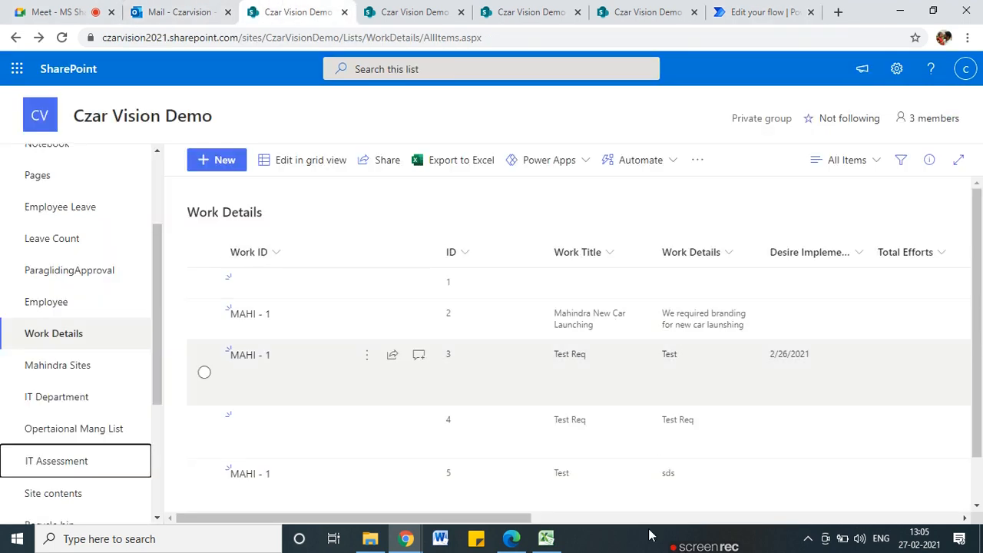
drag(482, 518, 677, 518)
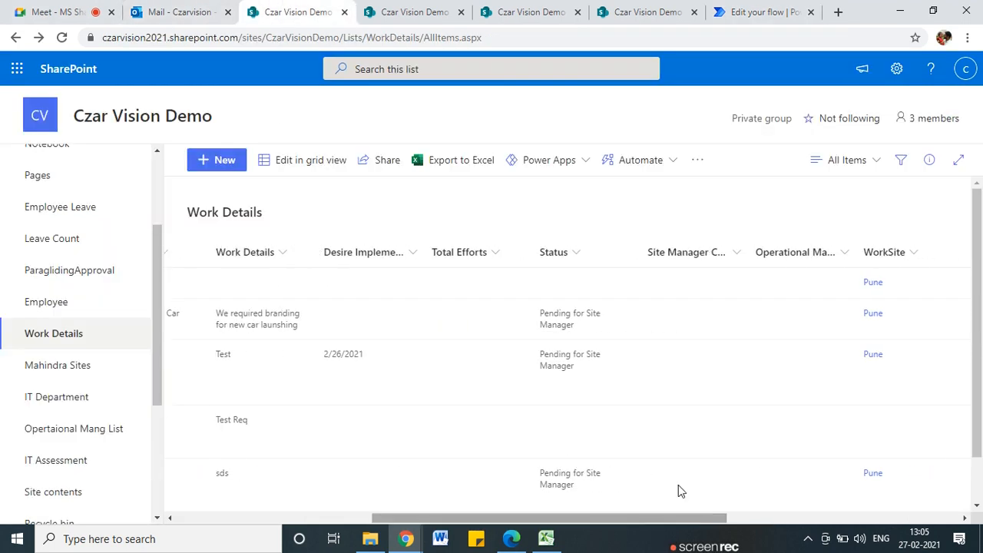
scroll(669, 469, down, 1)
scroll(768, 511, right, 3)
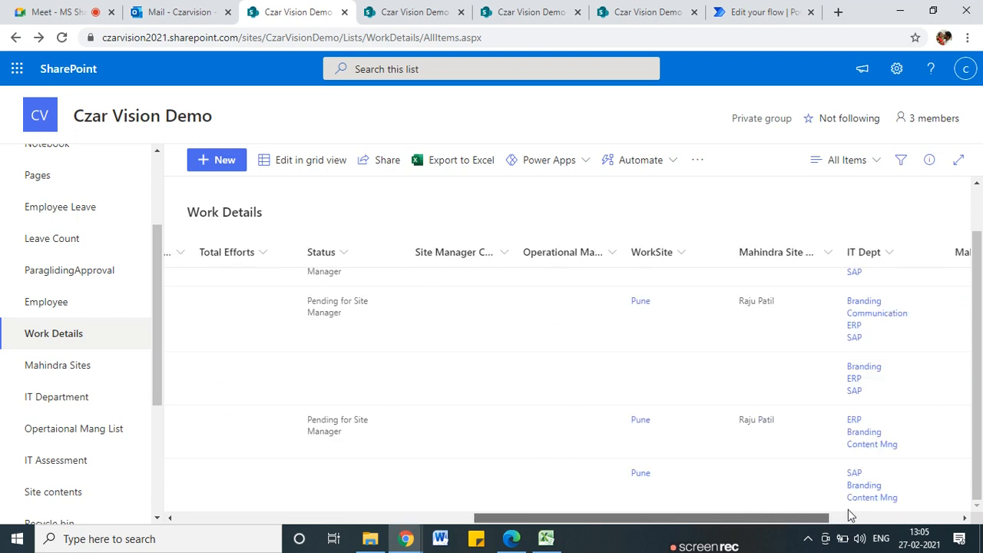
scroll(851, 515, right, 3)
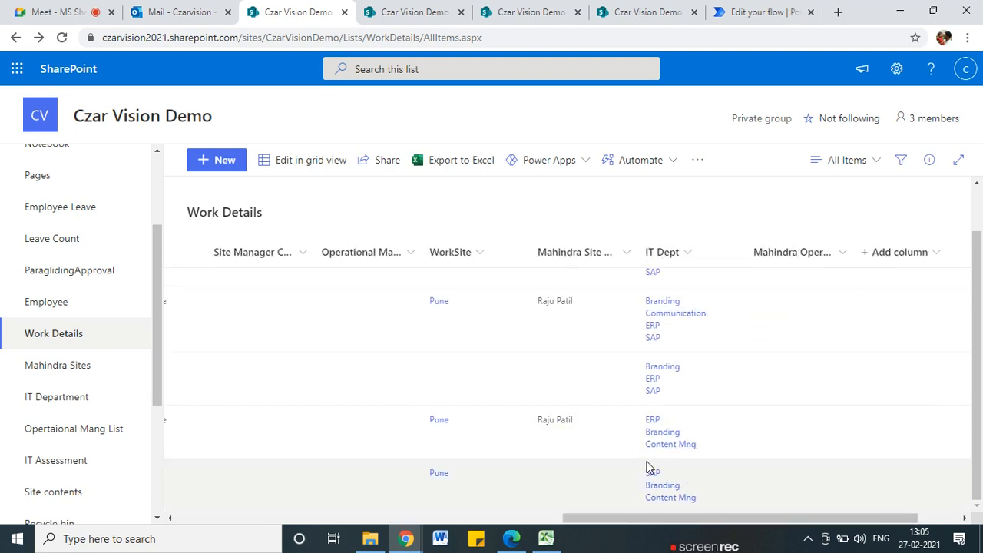
click(395, 6)
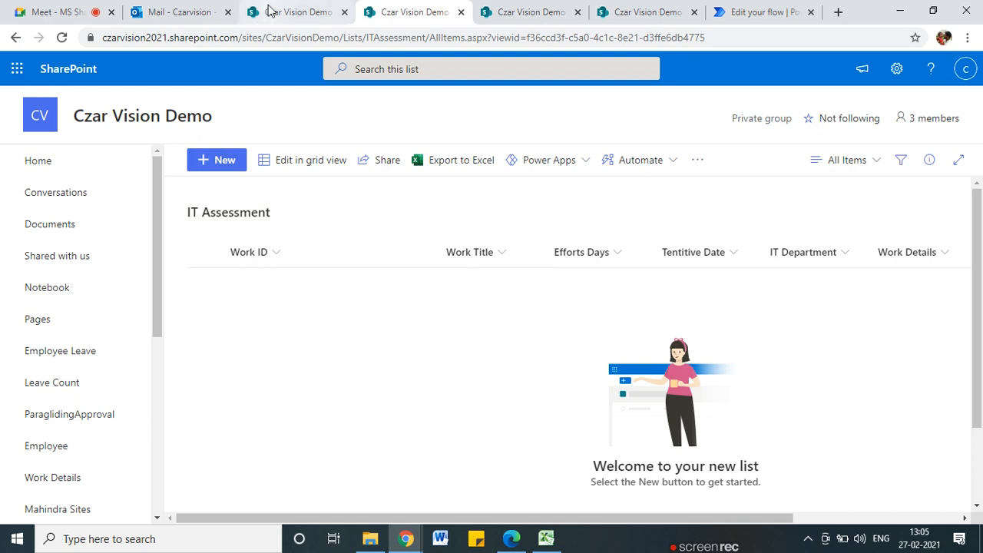
click(545, 538)
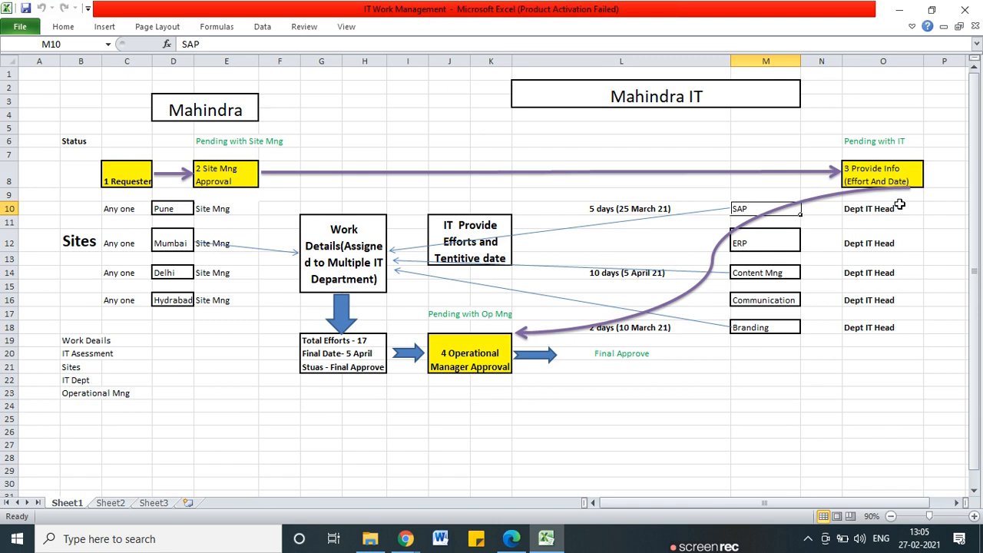
click(899, 9)
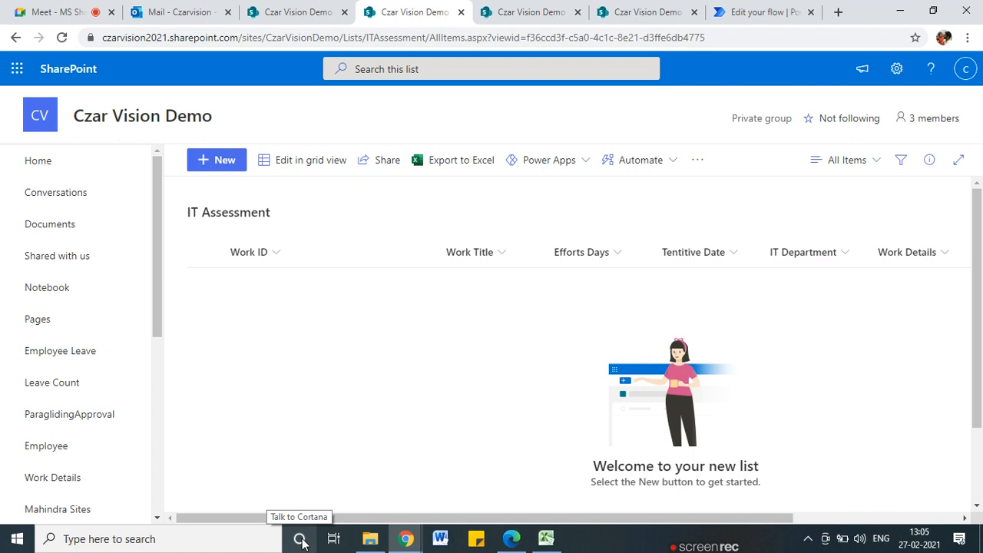
- In the flow's If yes branch, check the contents of Apply to each 2 and add a SharePoint Create item action after it
click(792, 11)
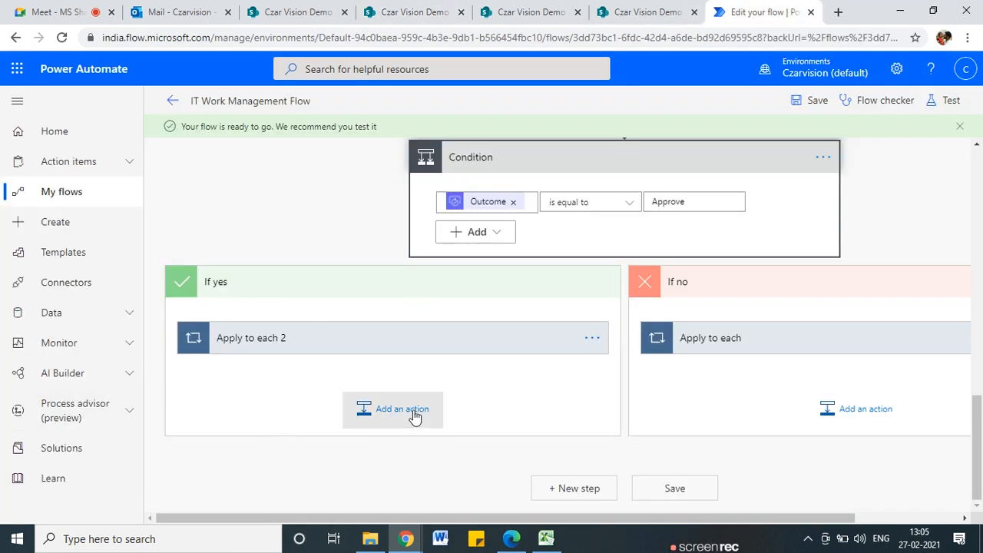
click(346, 344)
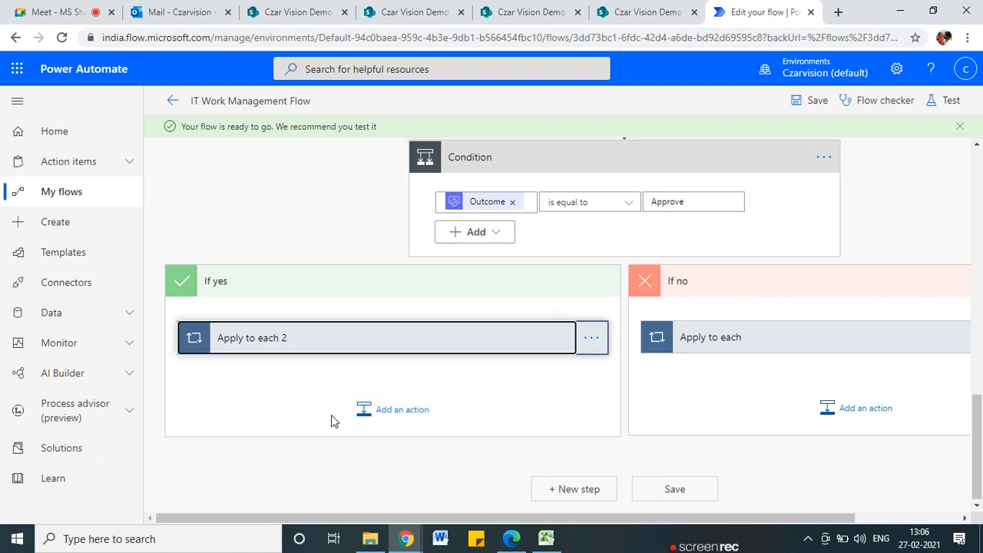
scroll(335, 404, down, 1)
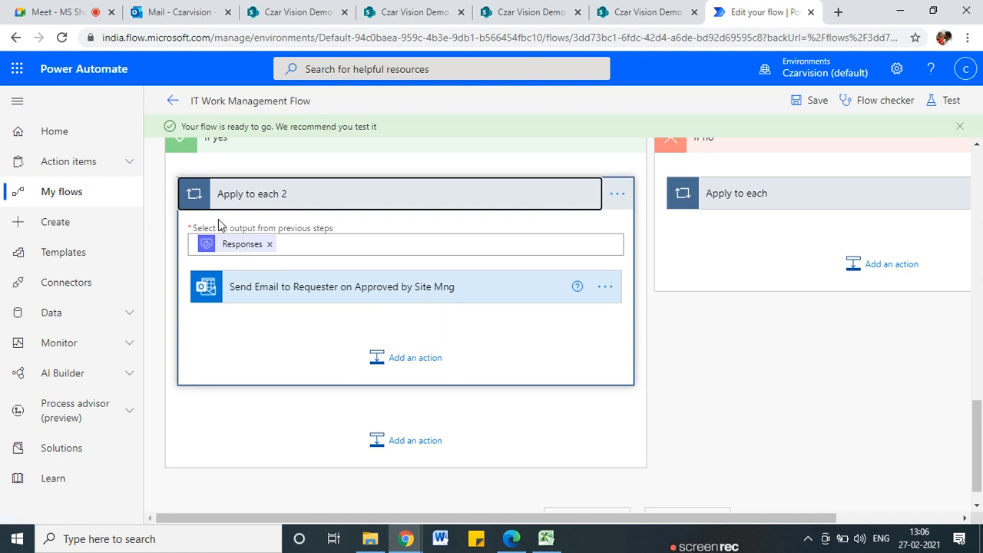
click(476, 199)
click(395, 409)
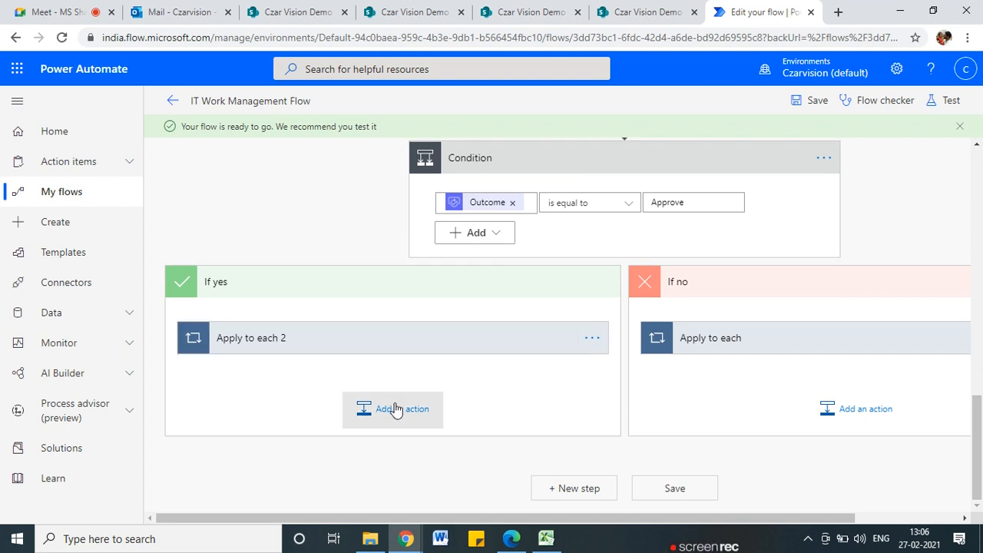
click(396, 410)
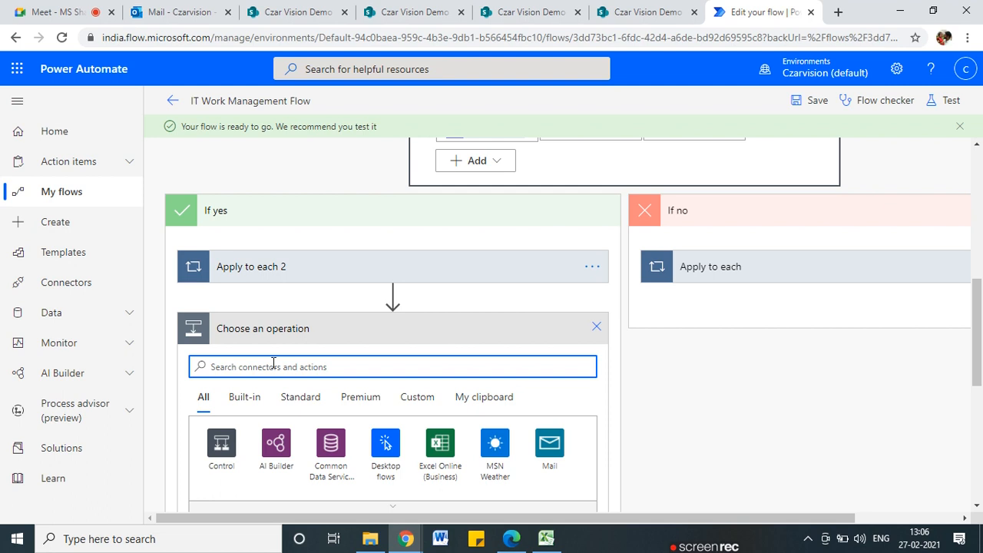
text(cr)
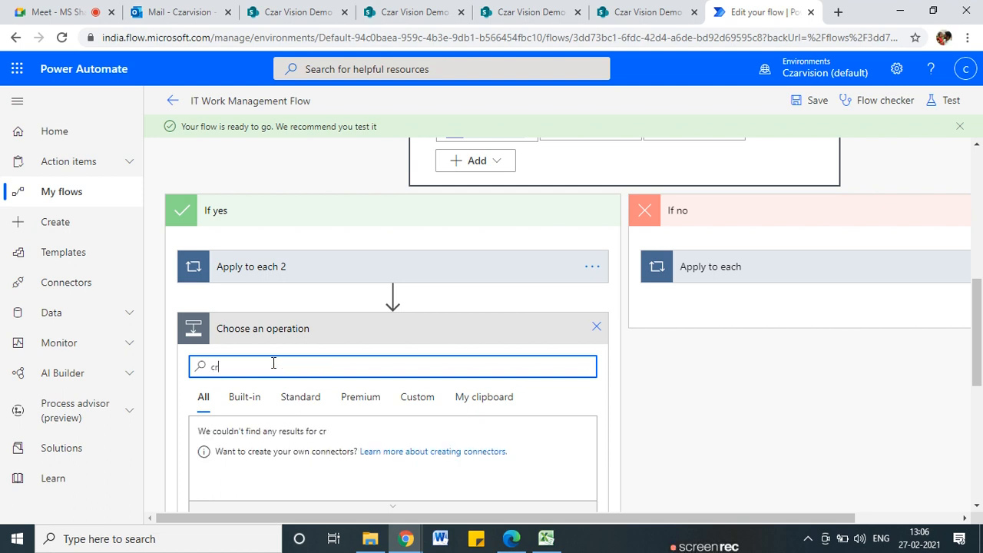
text(eta)
text(ate)
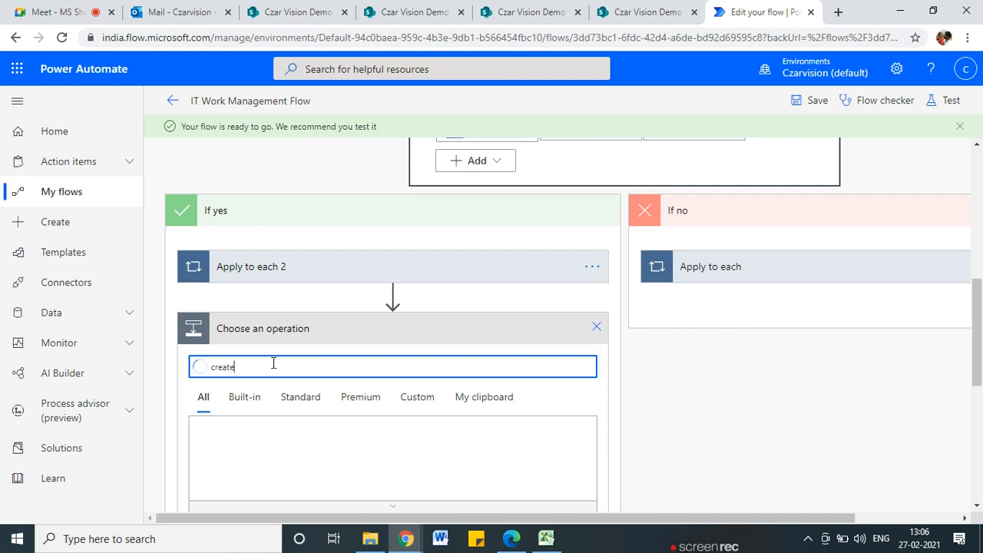
scroll(281, 367, down, 3)
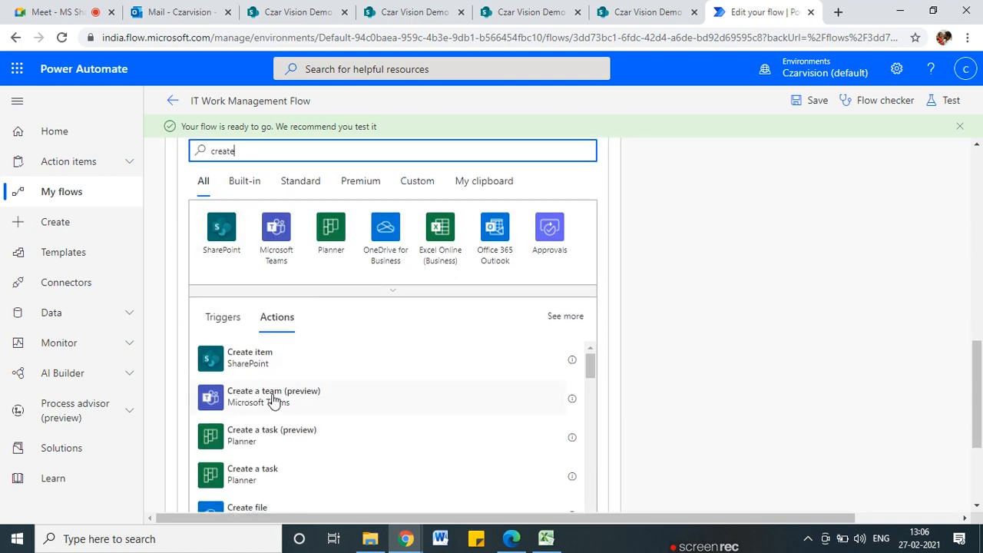
click(295, 362)
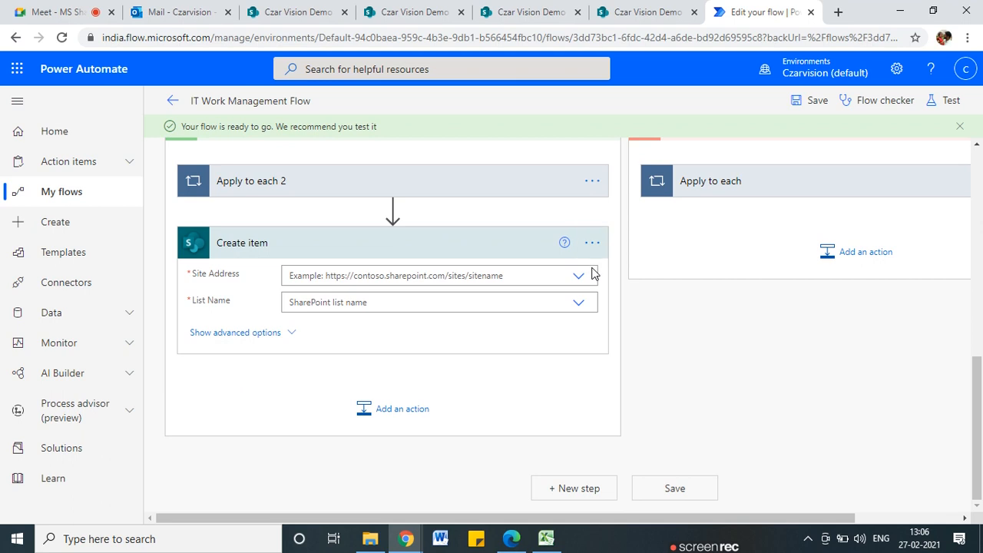
click(415, 12)
drag(345, 39, 77, 39)
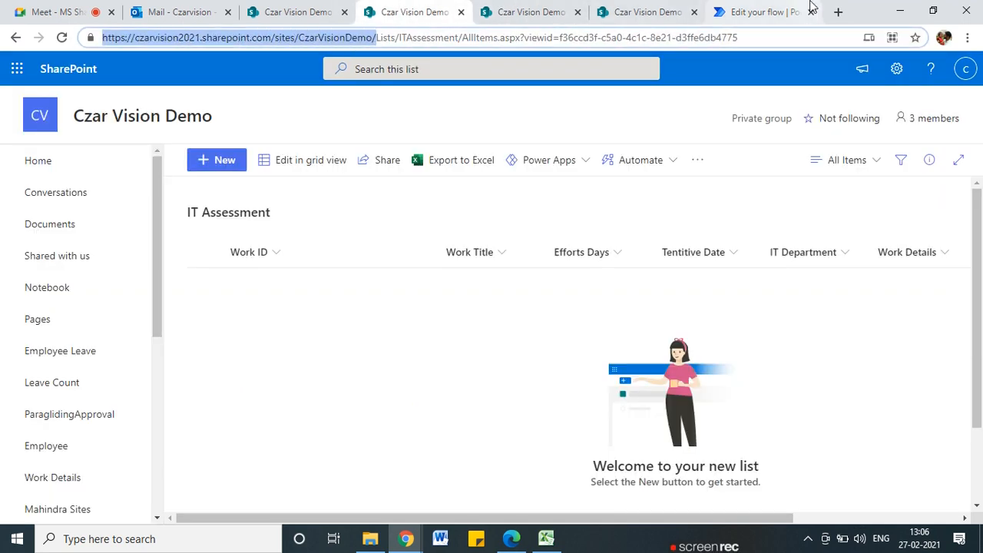
click(761, 13)
click(581, 278)
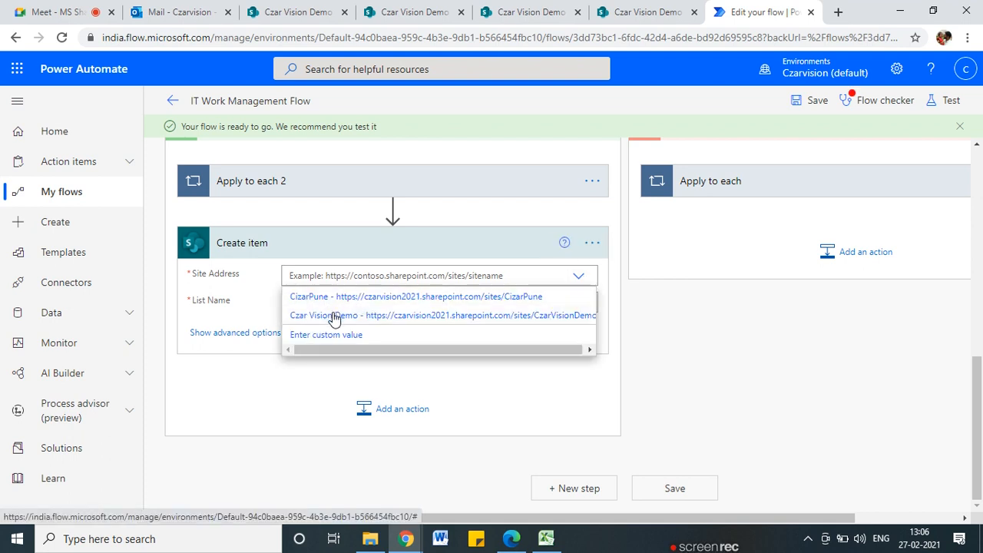
click(358, 322)
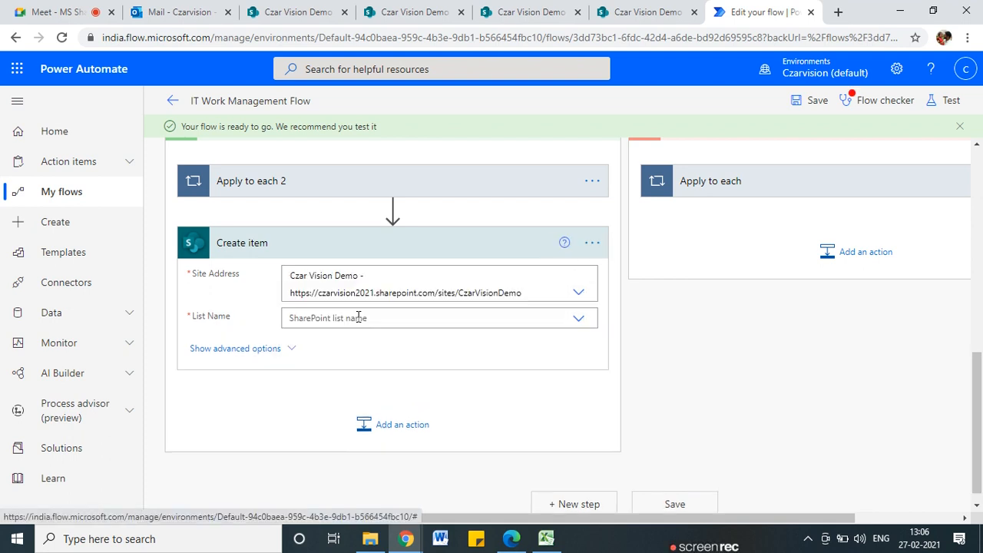
- Target the IT Assessment list in Create item and map its Work ID field to Work ID from Update Work ID ,Site Mng, Status
click(357, 318)
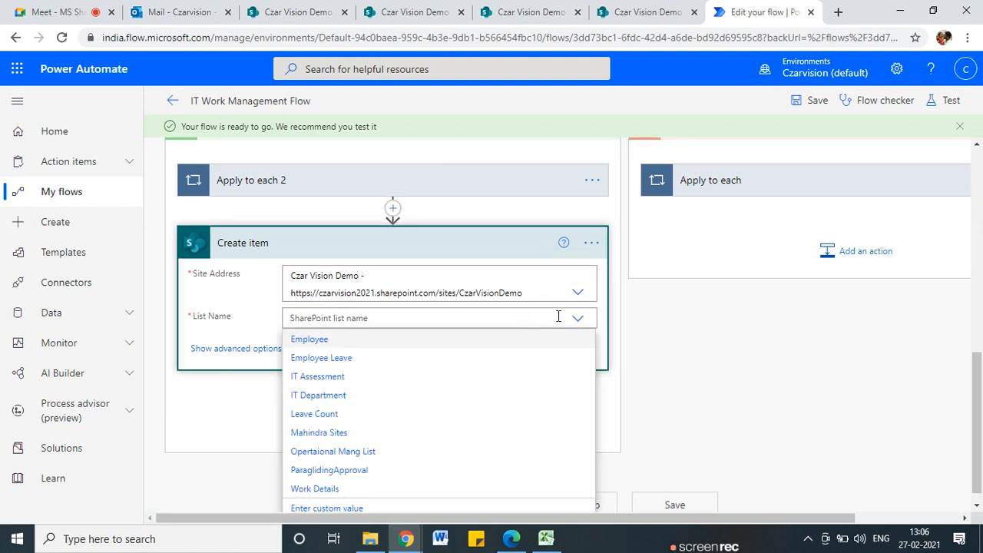
click(322, 379)
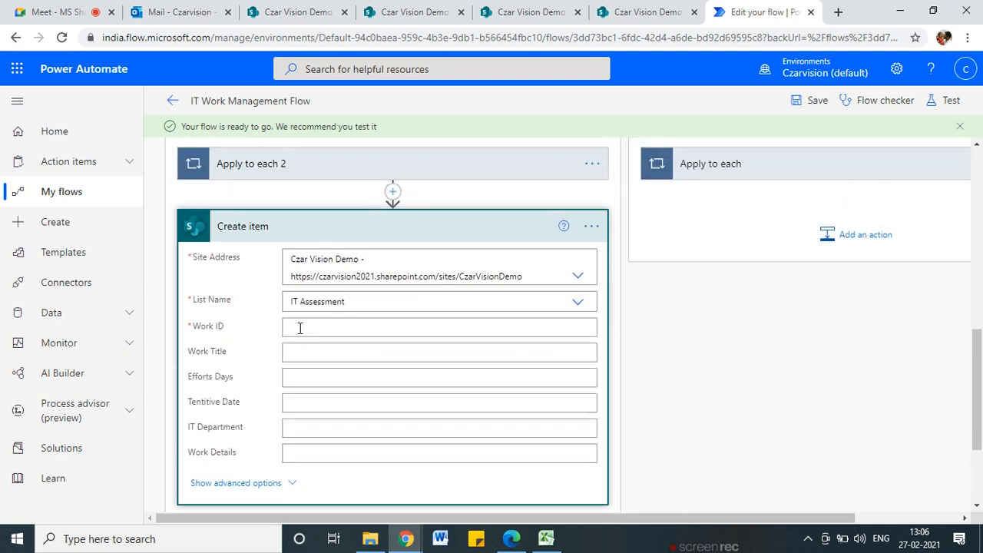
click(317, 343)
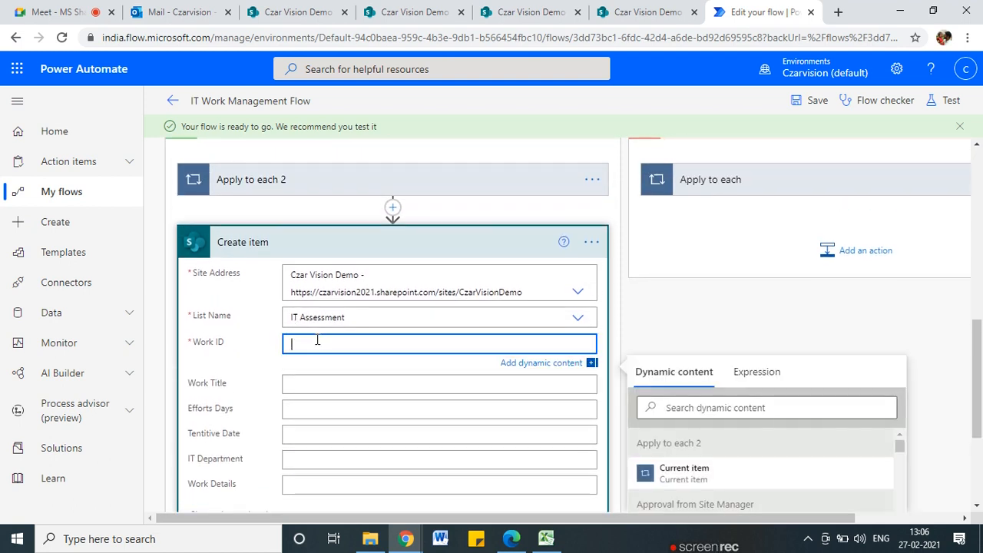
scroll(734, 467, down, 3)
click(710, 407)
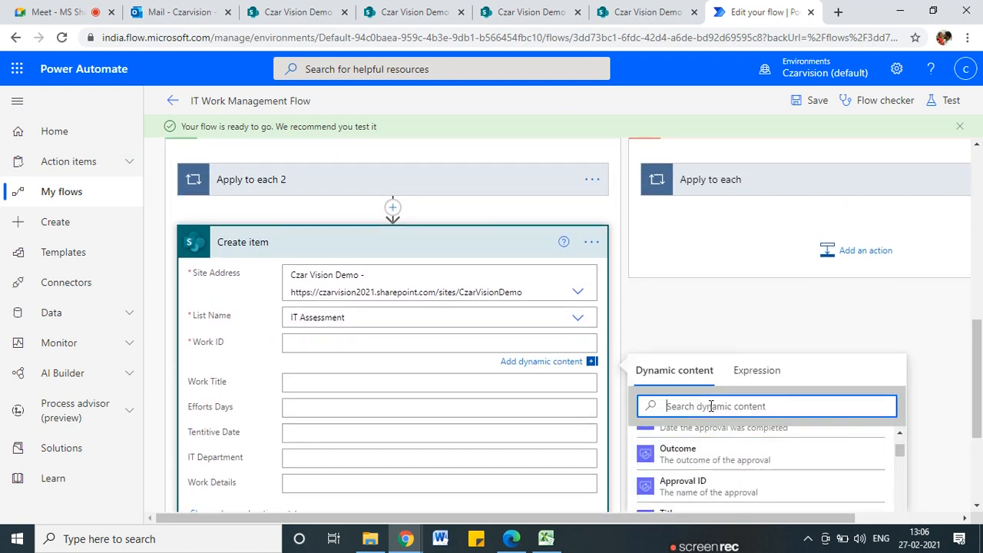
text(work ID)
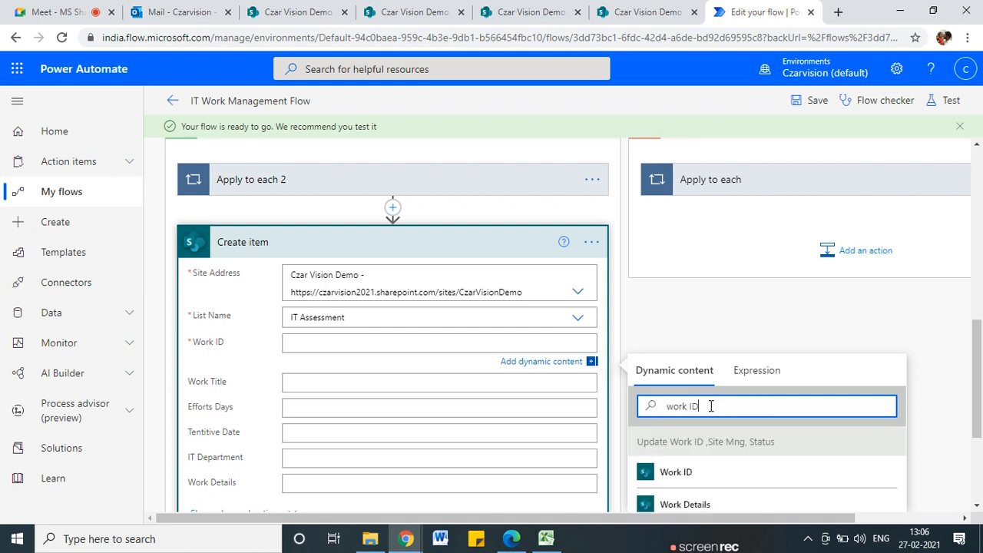
click(676, 473)
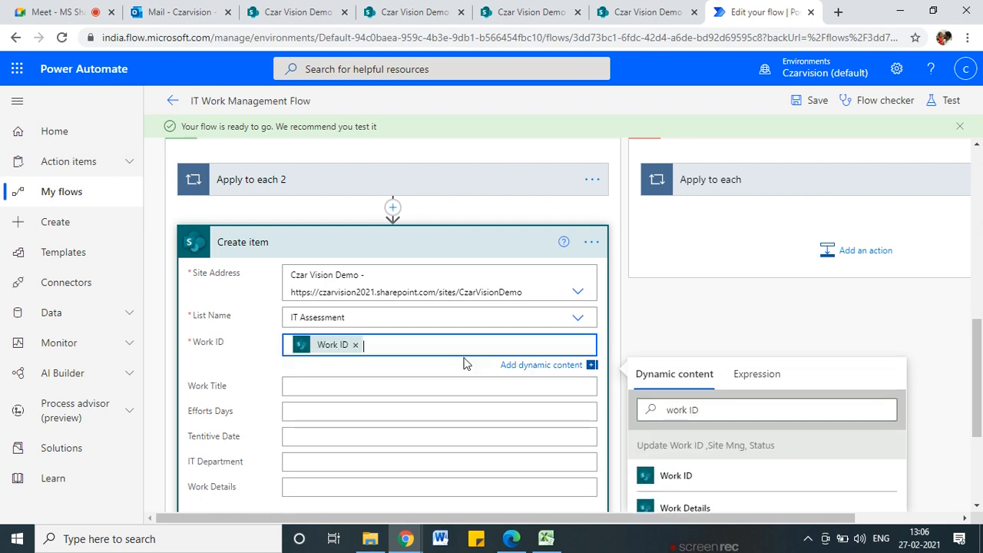
- Map the Create item action's Work Title field to the Work Title value from When an item is created
click(302, 385)
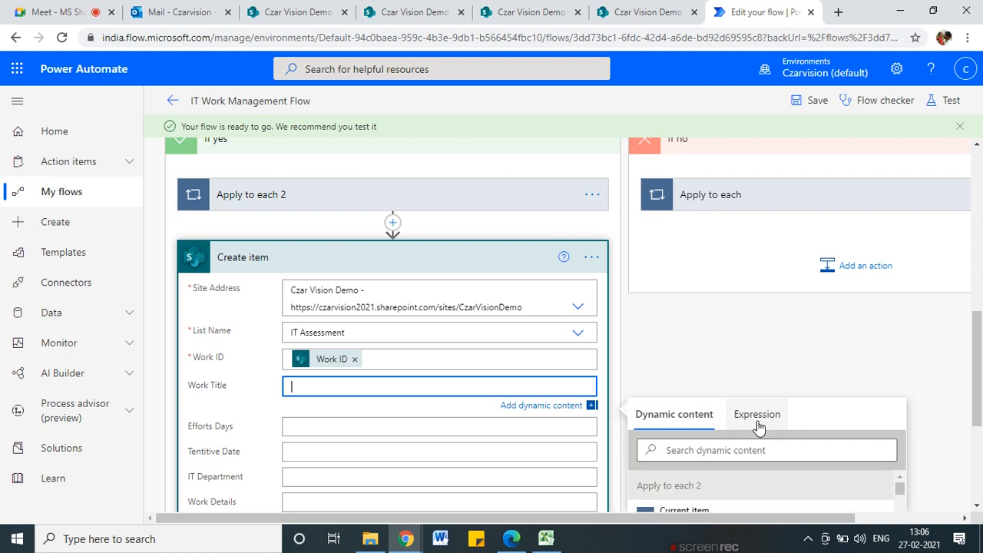
scroll(758, 427, down, 2)
scroll(723, 431, down, 5)
scroll(730, 441, down, 6)
scroll(726, 431, up, 4)
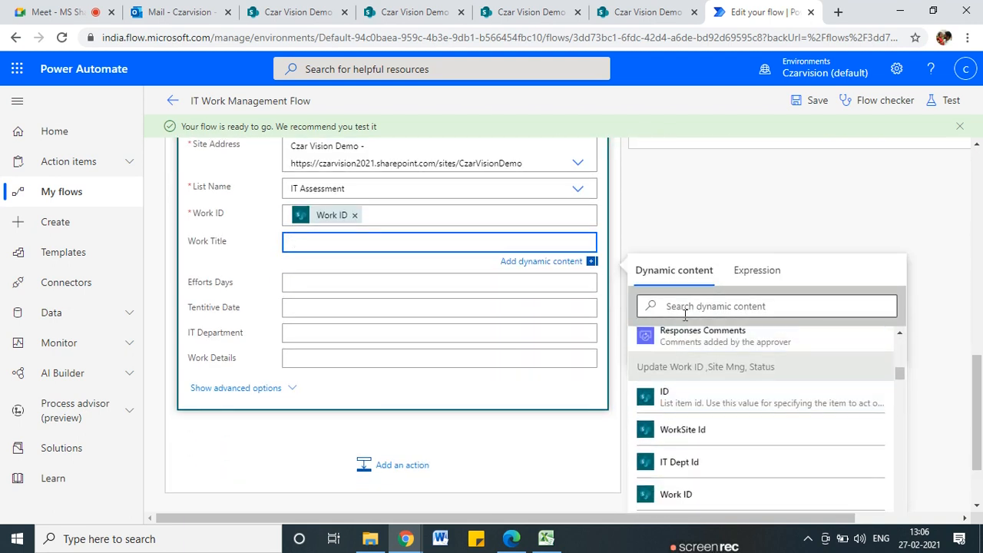
click(686, 311)
text(work)
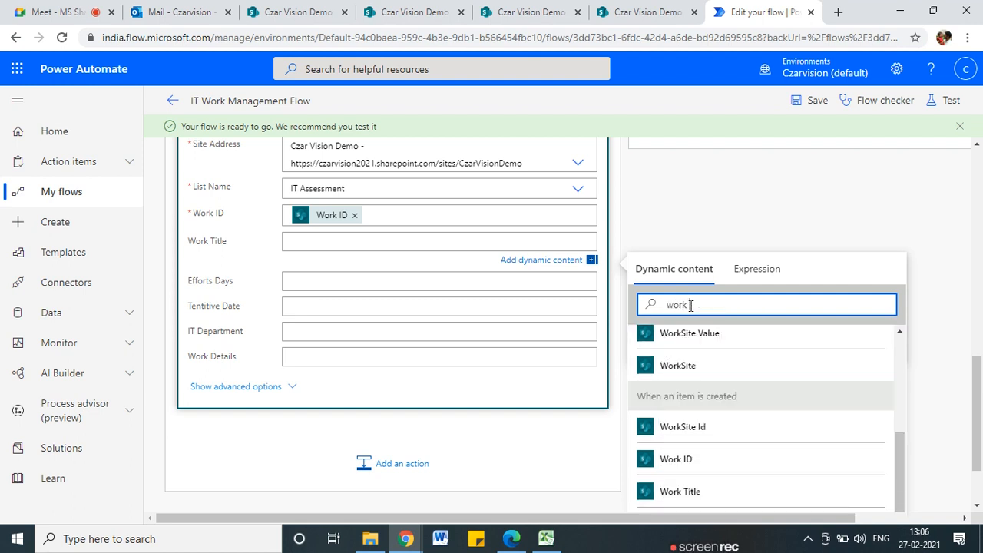
click(714, 480)
- Leave Efforts Days and Tentitive Date empty and map IT Department to IT Dept Value from When an item is created
click(338, 286)
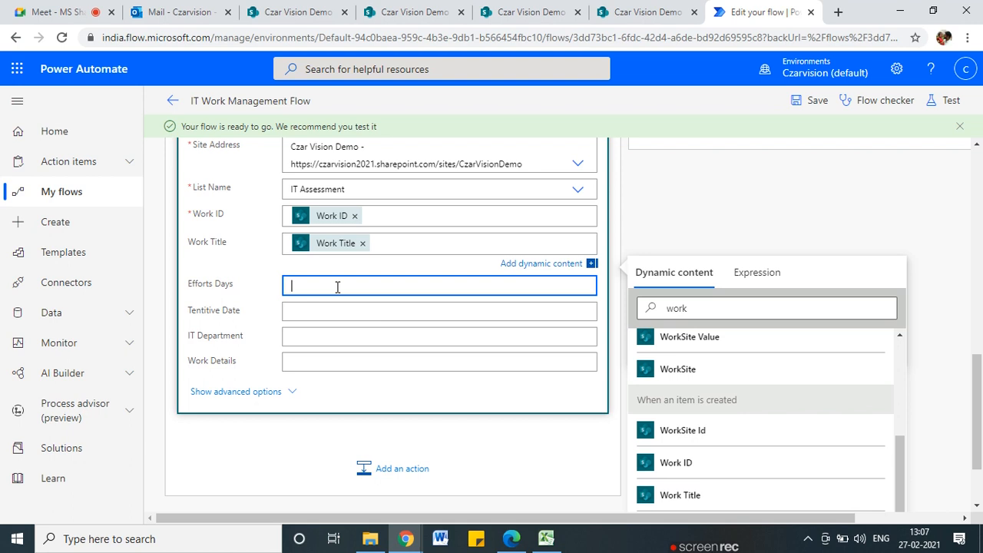
click(302, 329)
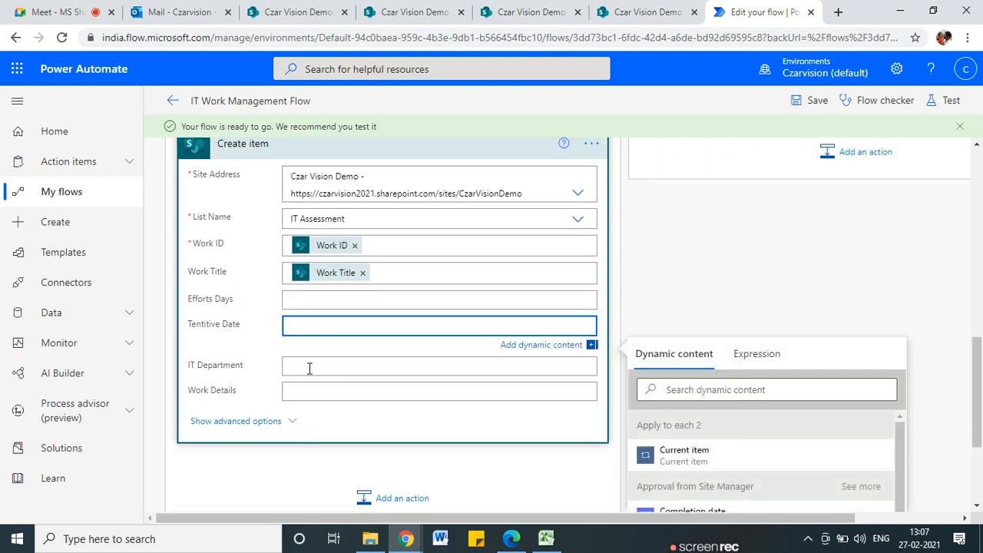
click(307, 368)
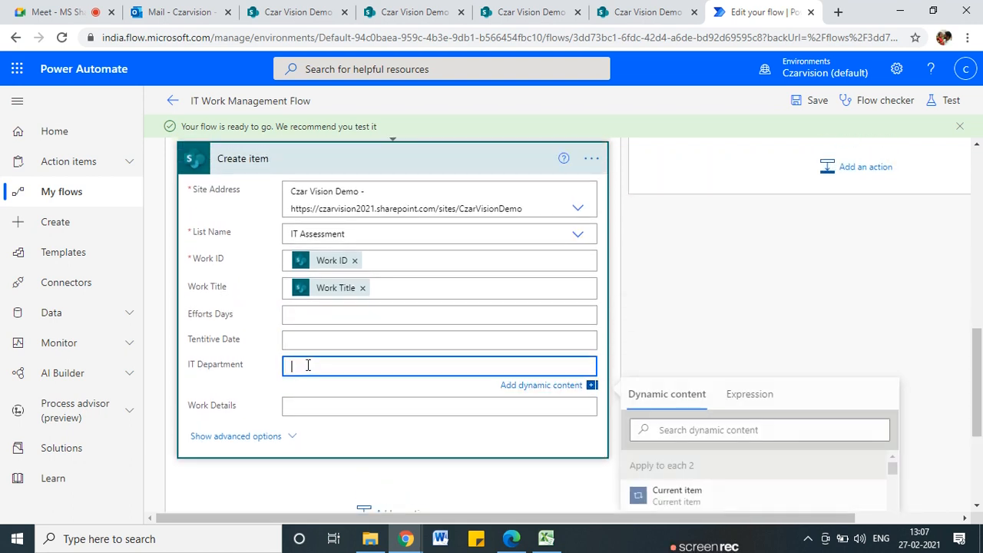
scroll(733, 505, down, 10)
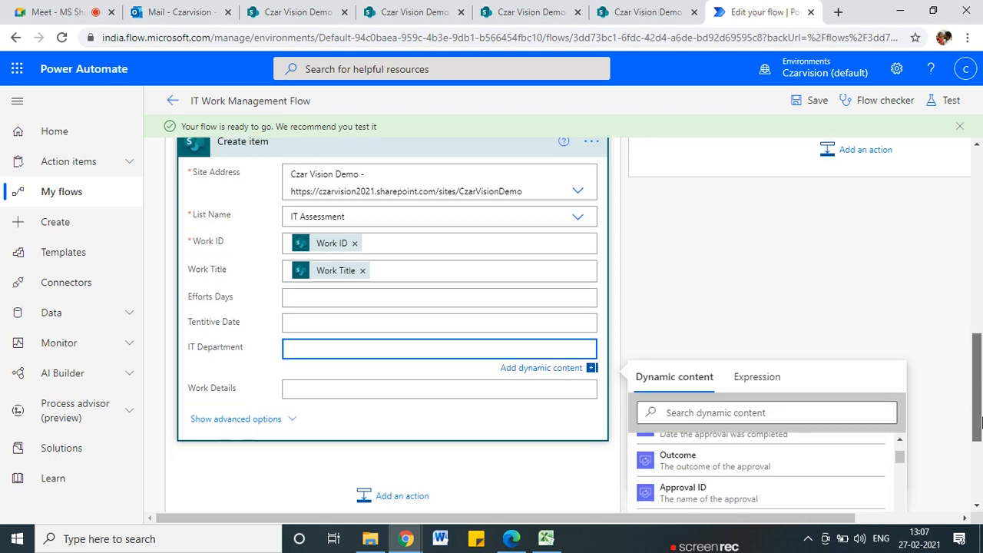
scroll(768, 356, down, 10)
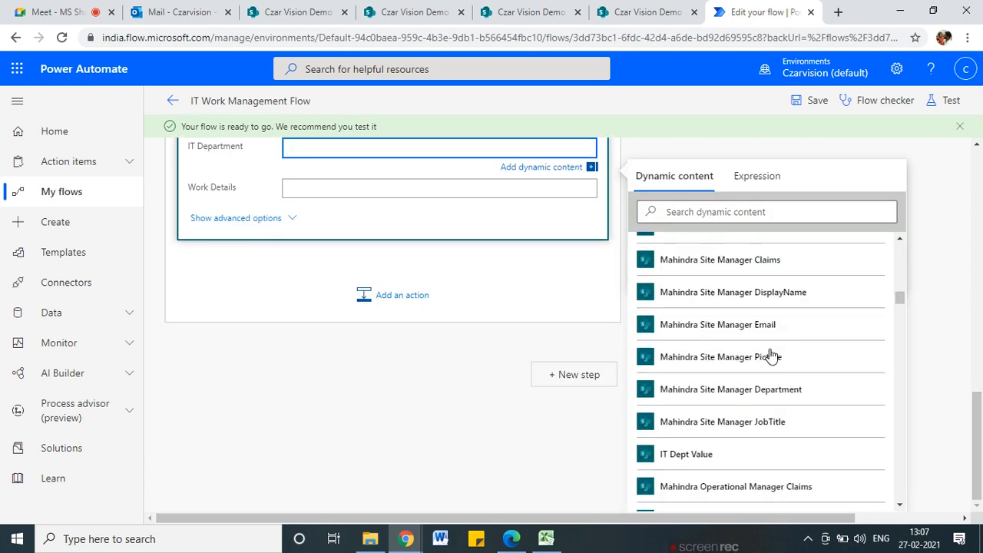
scroll(771, 356, up, 2)
scroll(771, 356, up, 2)
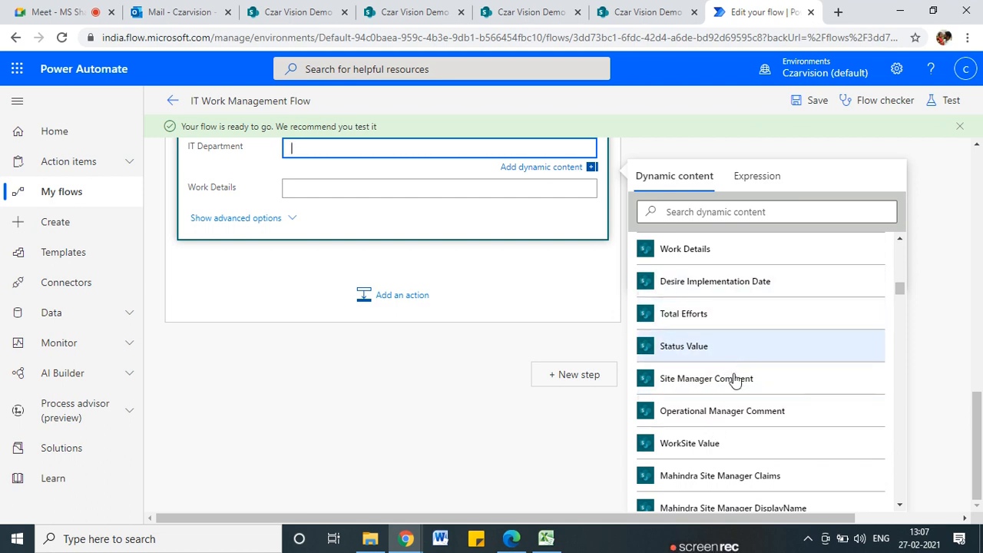
click(690, 211)
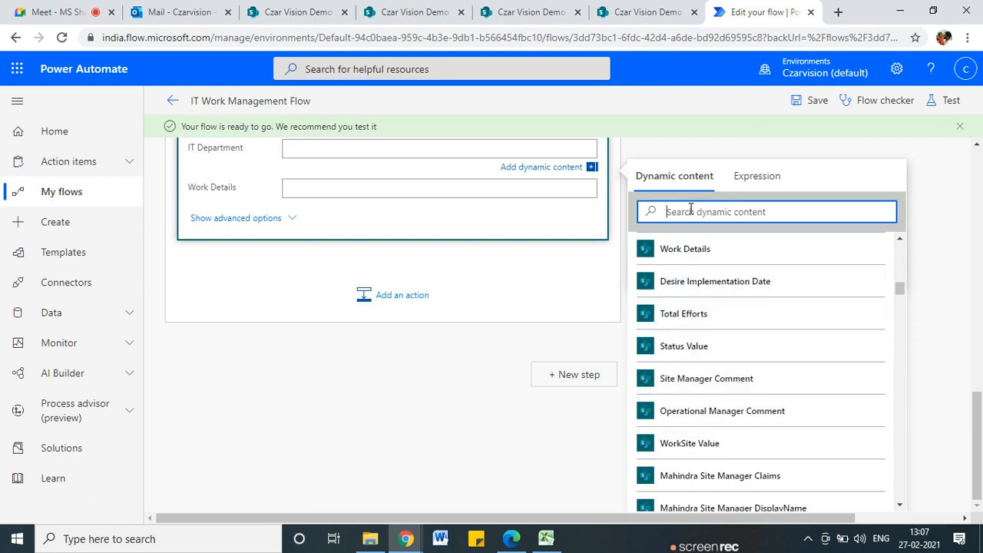
text(IT)
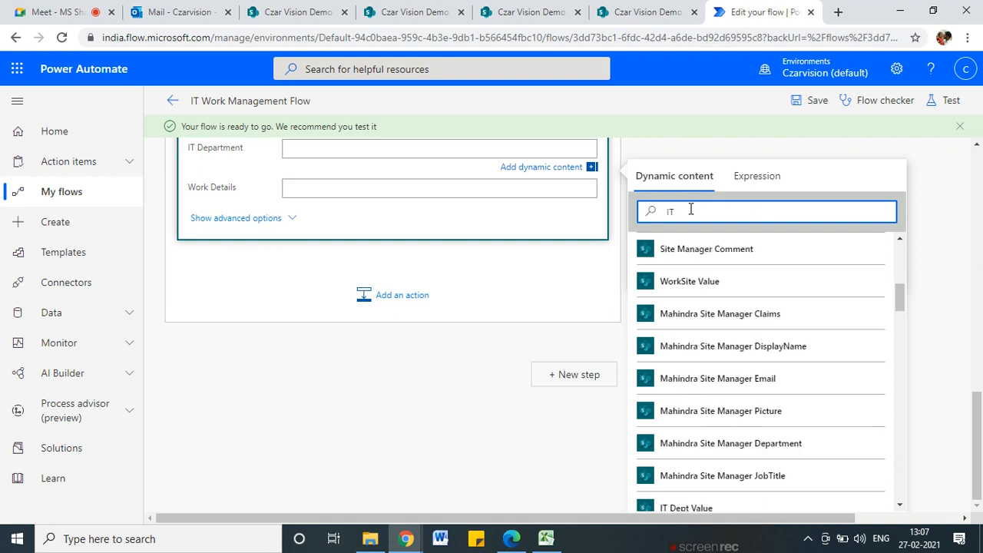
text( D)
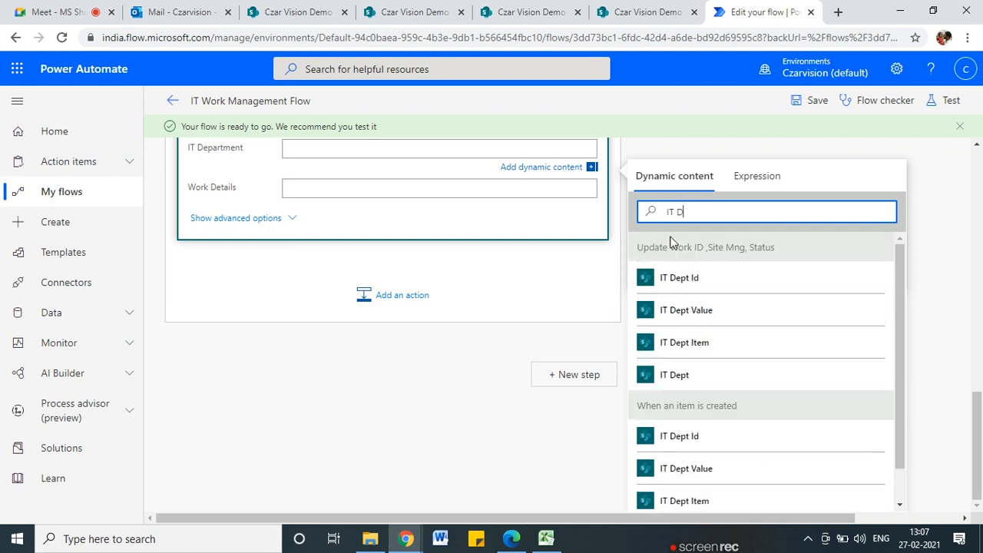
scroll(688, 441, down, 1)
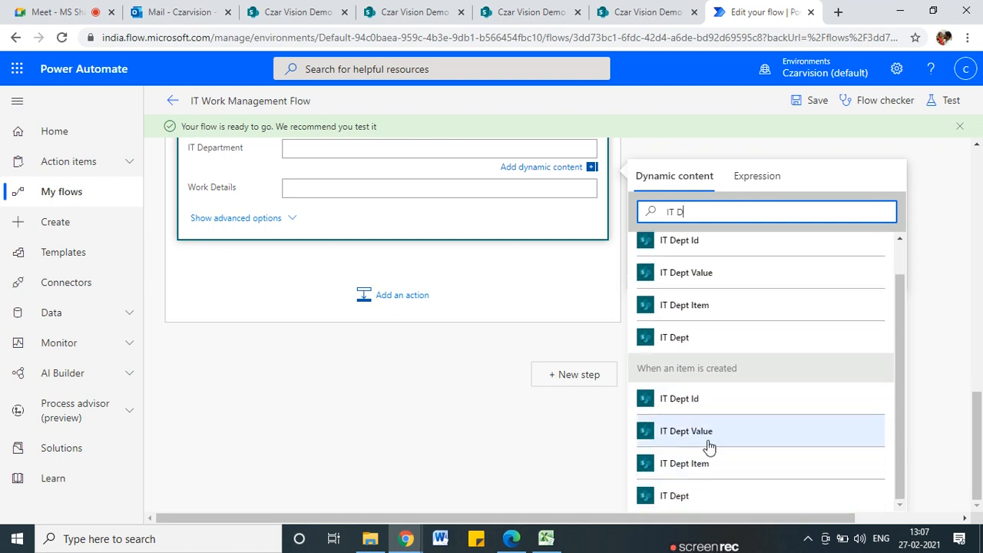
click(685, 436)
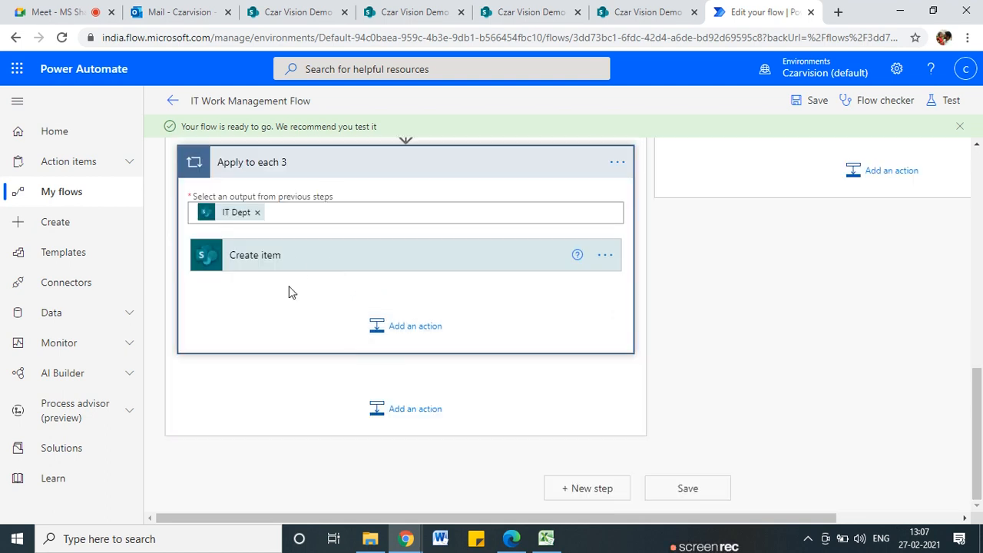
- Expand Create item inside its new loop and search dynamic content for "It D" to compare the available IT Dept values
click(311, 259)
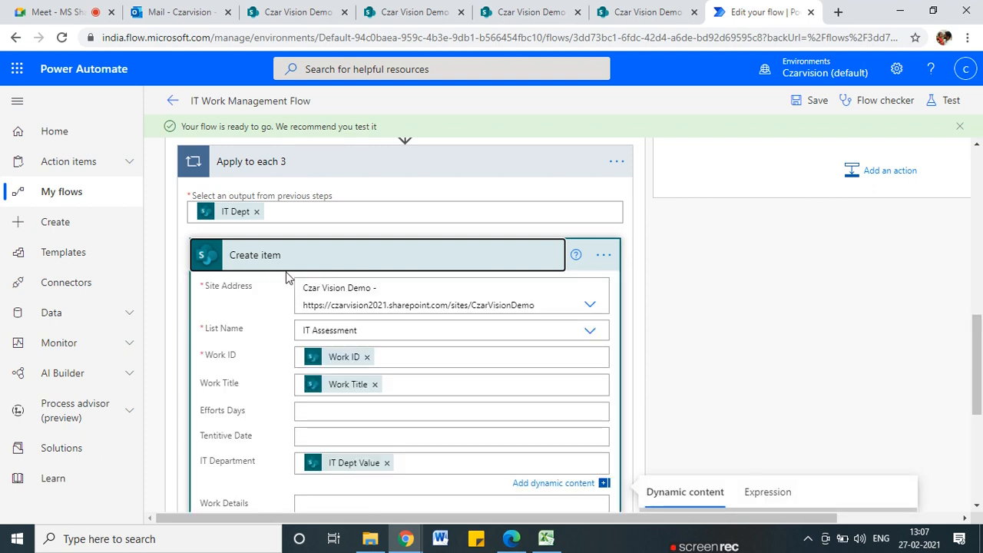
scroll(363, 370, down, 3)
click(730, 320)
text(It D)
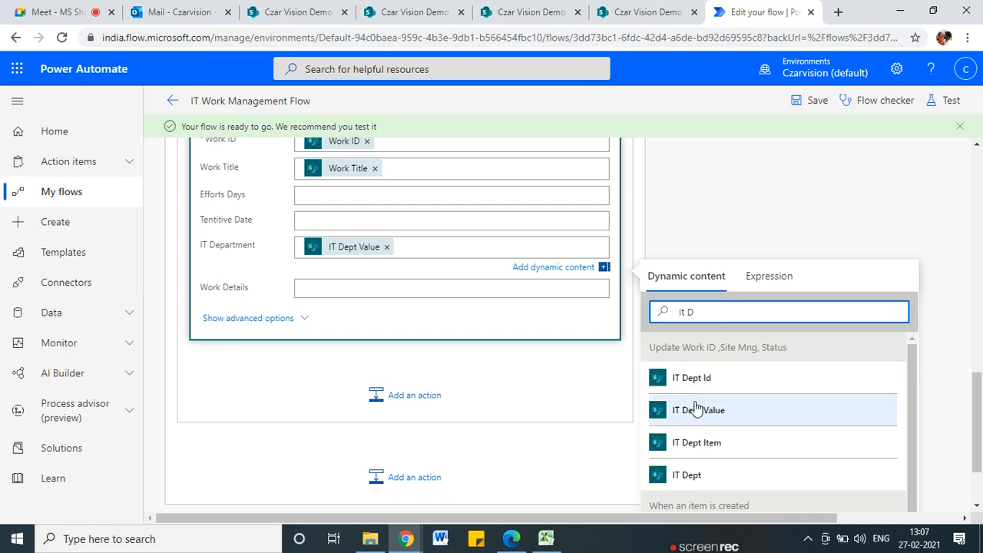
scroll(723, 449, down, 1)
scroll(723, 450, down, 1)
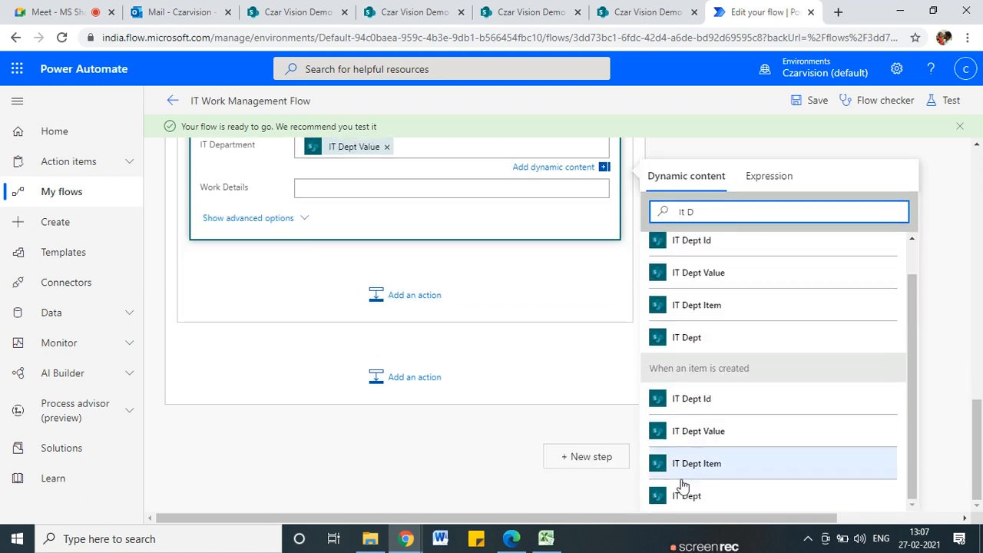
drag(719, 468, 702, 458)
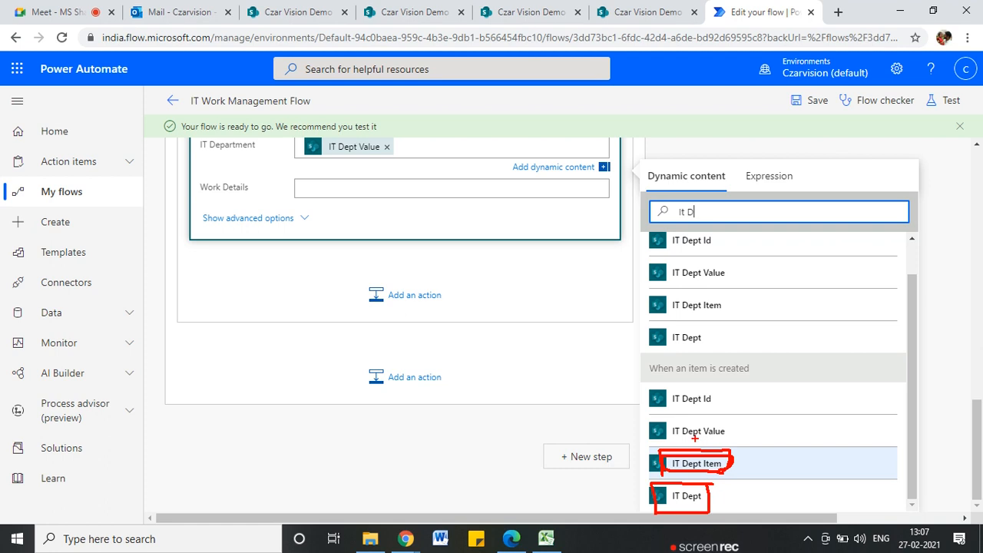
drag(736, 421, 657, 422)
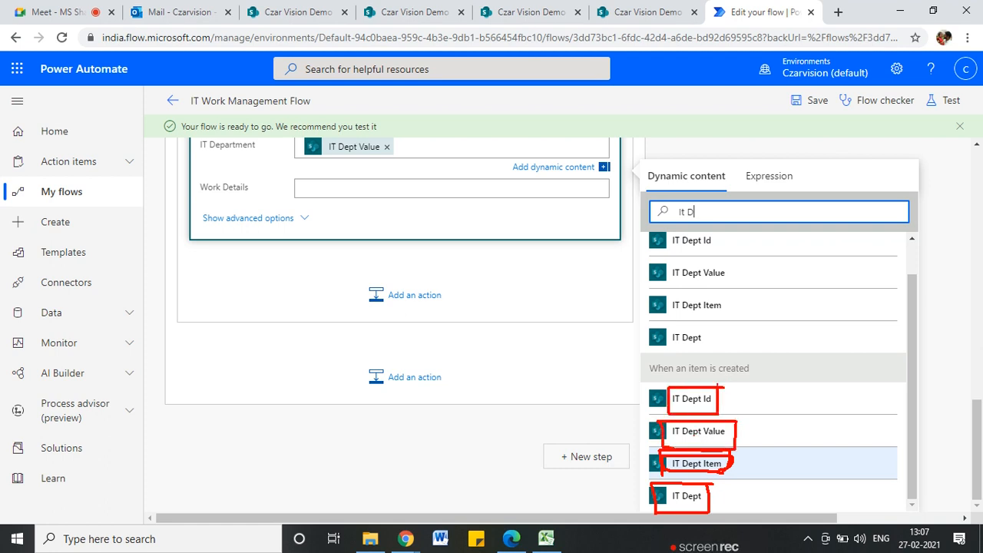
drag(613, 393, 650, 495)
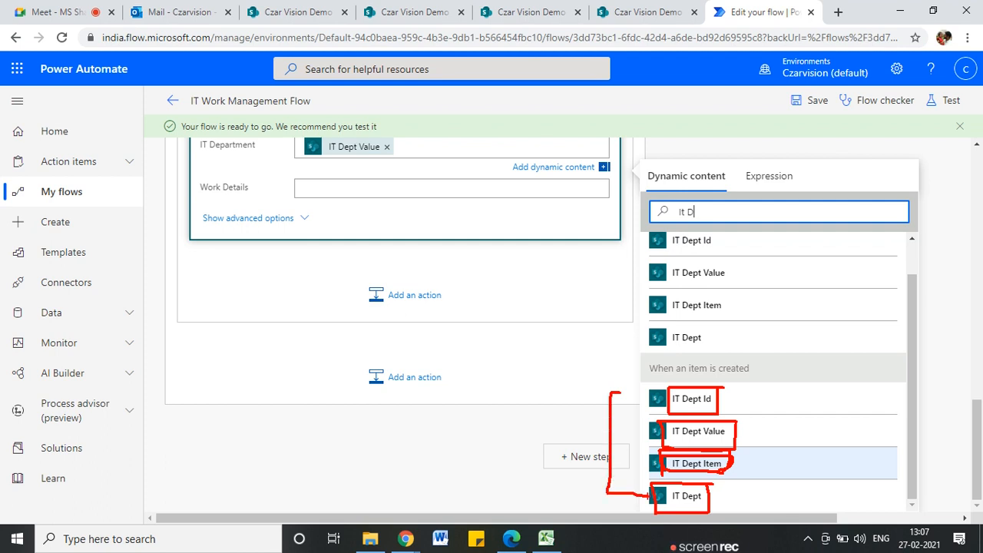
- Review the new Apply to each loop's IT Dept input and the field mappings of the Create item action inside it
scroll(471, 396, up, 2)
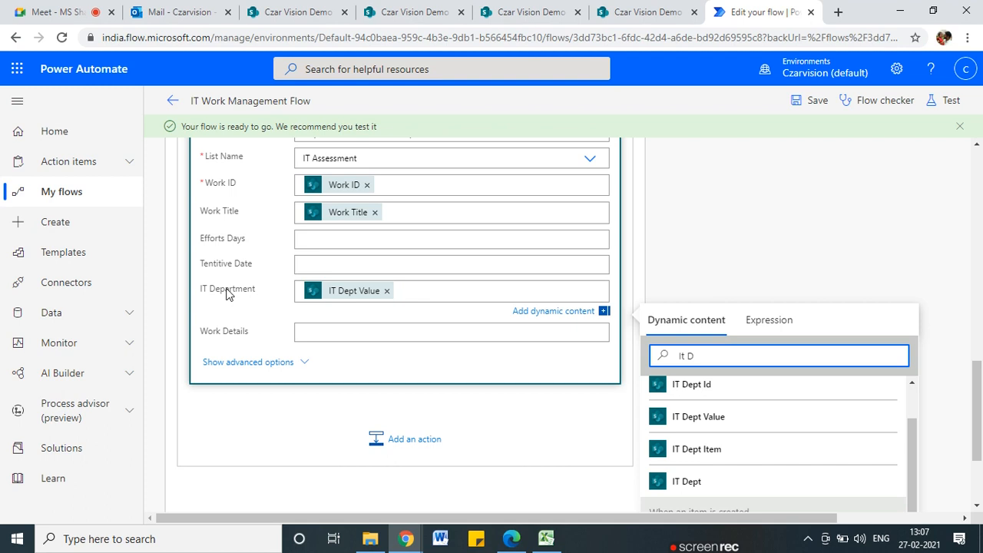
scroll(284, 361, up, 3)
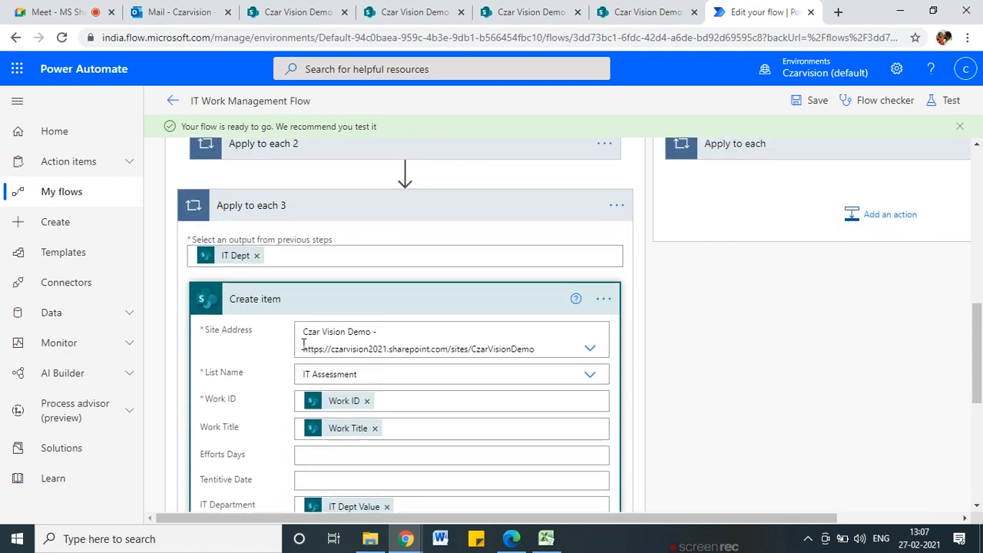
scroll(322, 353, down, 2)
scroll(345, 376, up, 3)
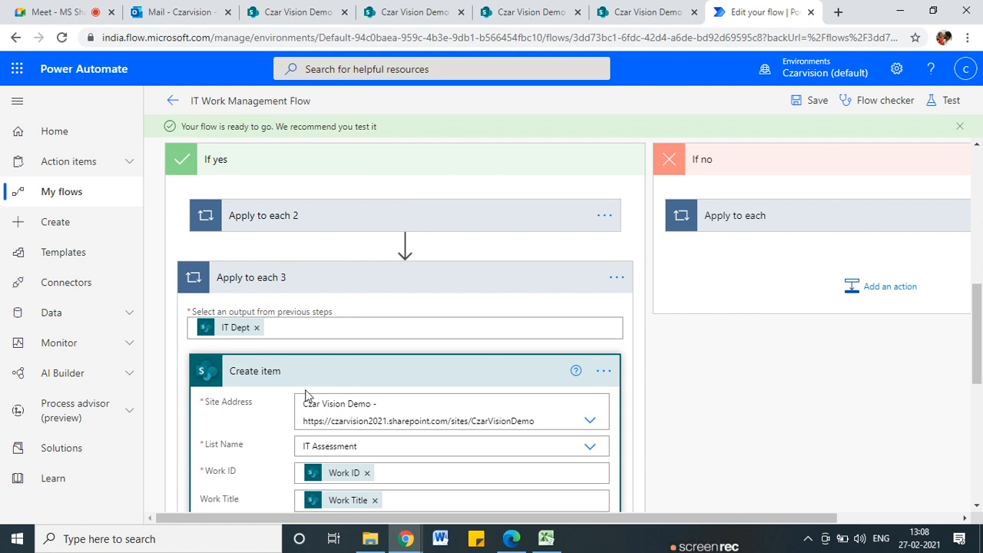
scroll(307, 396, down, 3)
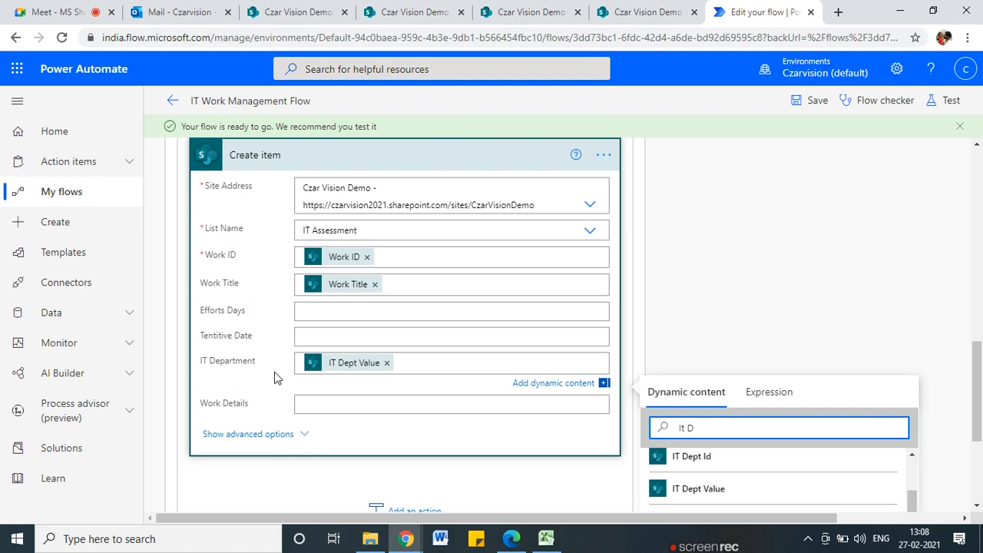
scroll(297, 275, up, 2)
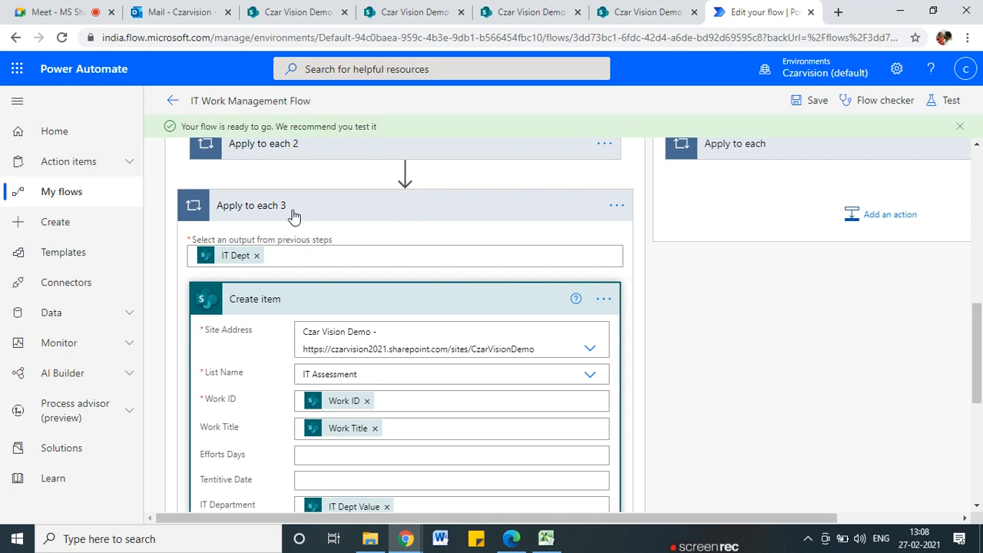
scroll(517, 428, down, 2)
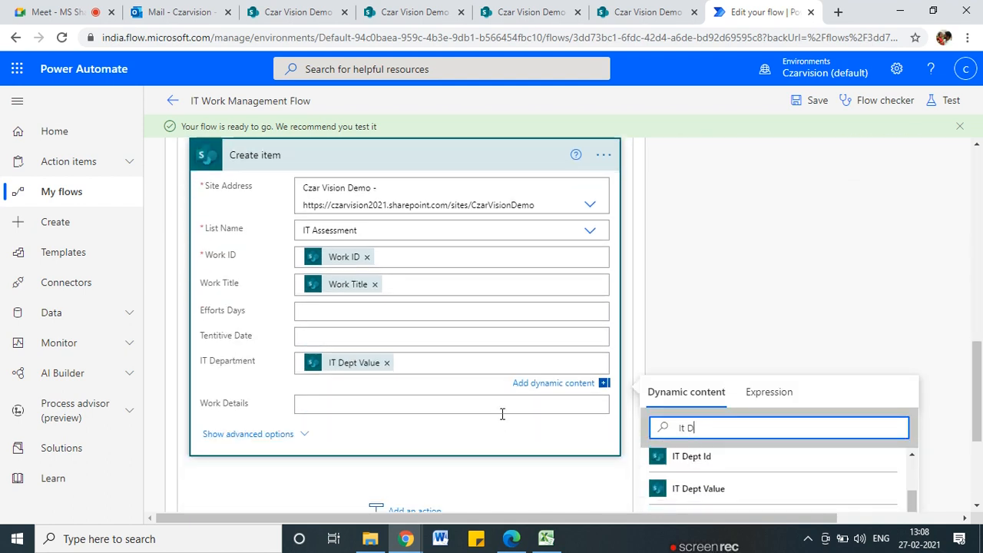
scroll(502, 415, down, 1)
scroll(403, 418, up, 2)
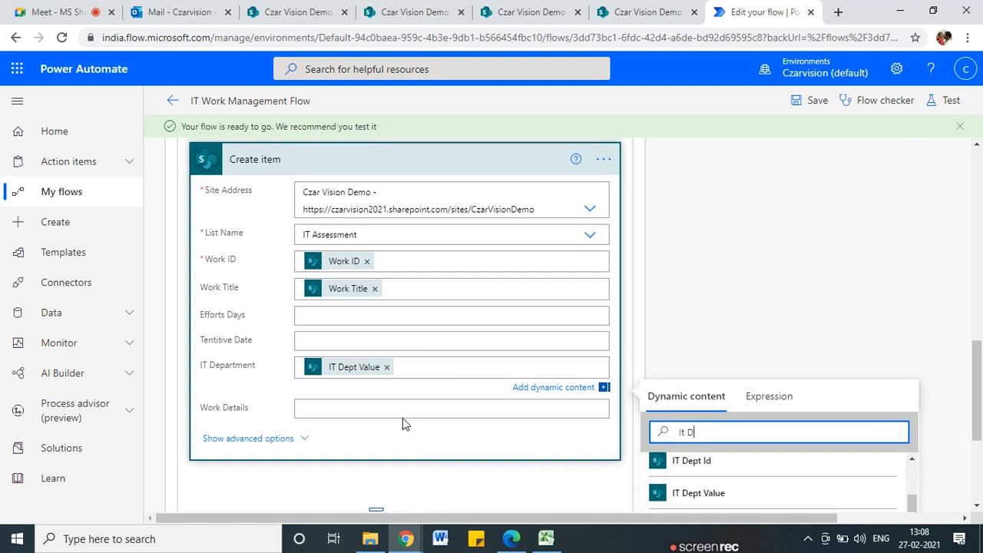
scroll(391, 395, down, 2)
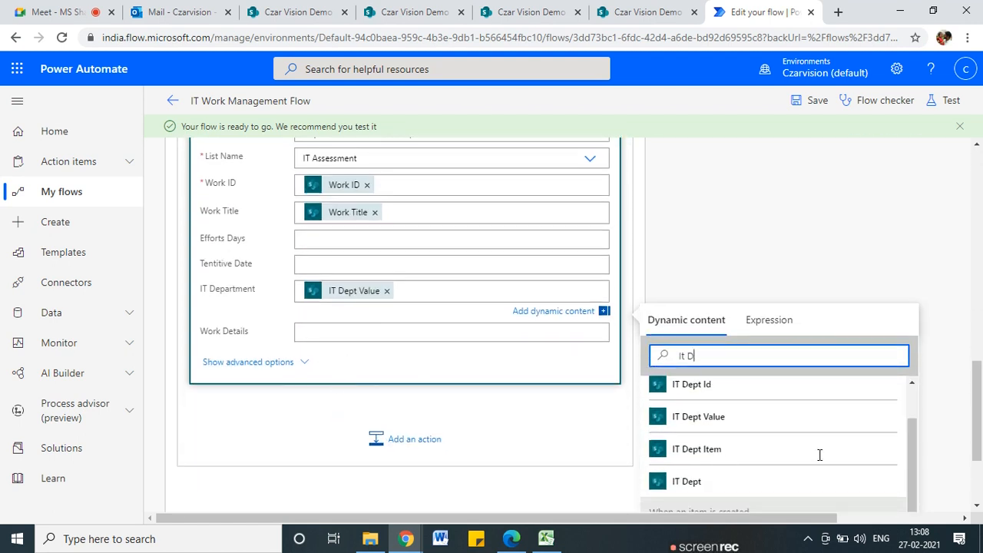
- Fill the Create item action's Work Details field with the Work Details dynamic content from the "When an item is created" trigger
scroll(909, 441, down, 5)
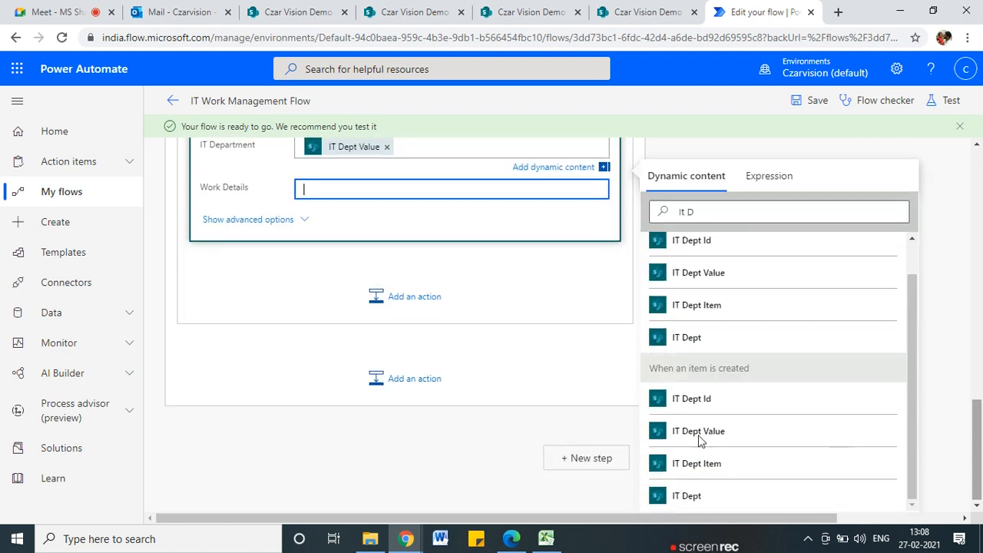
scroll(702, 236, up, 4)
scroll(731, 377, down, 3)
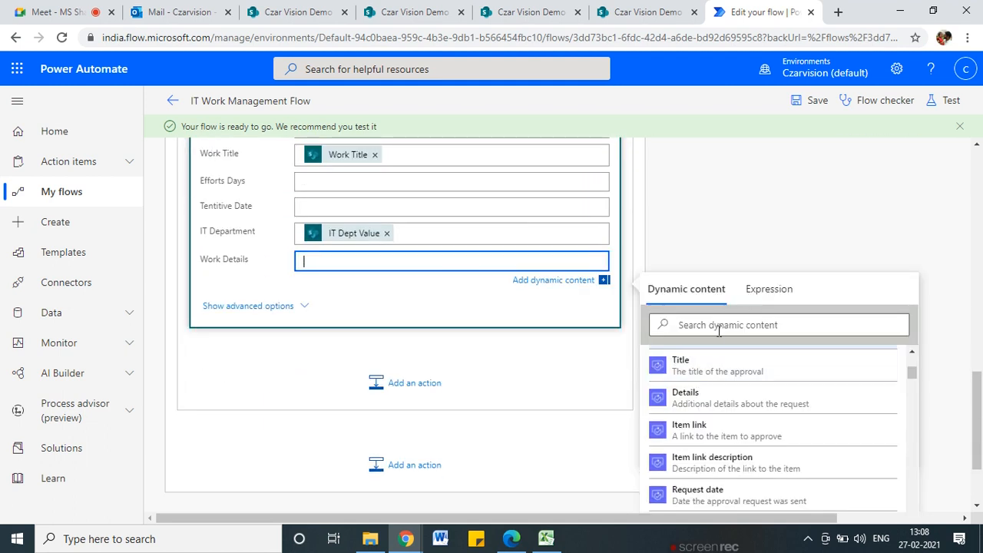
click(720, 325)
text(w)
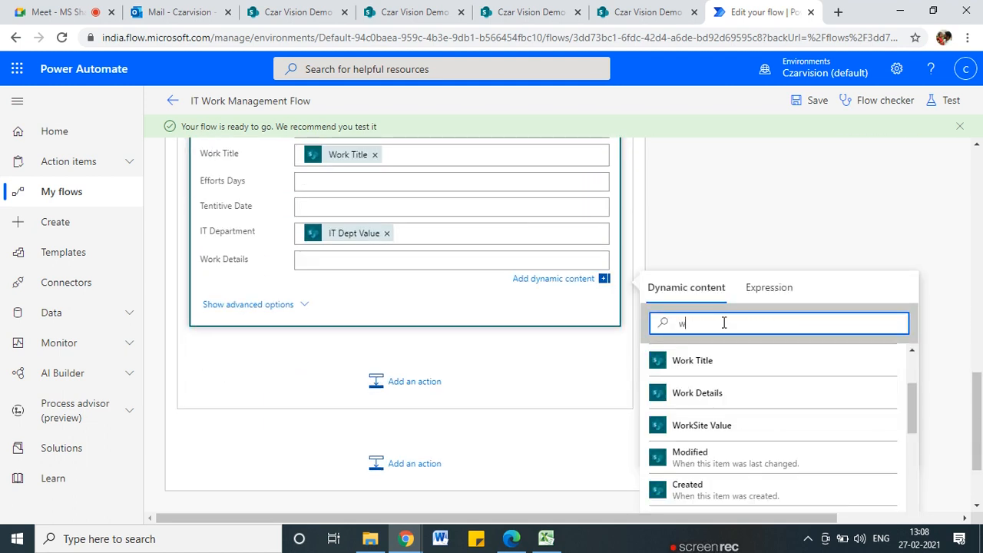
text(ork De)
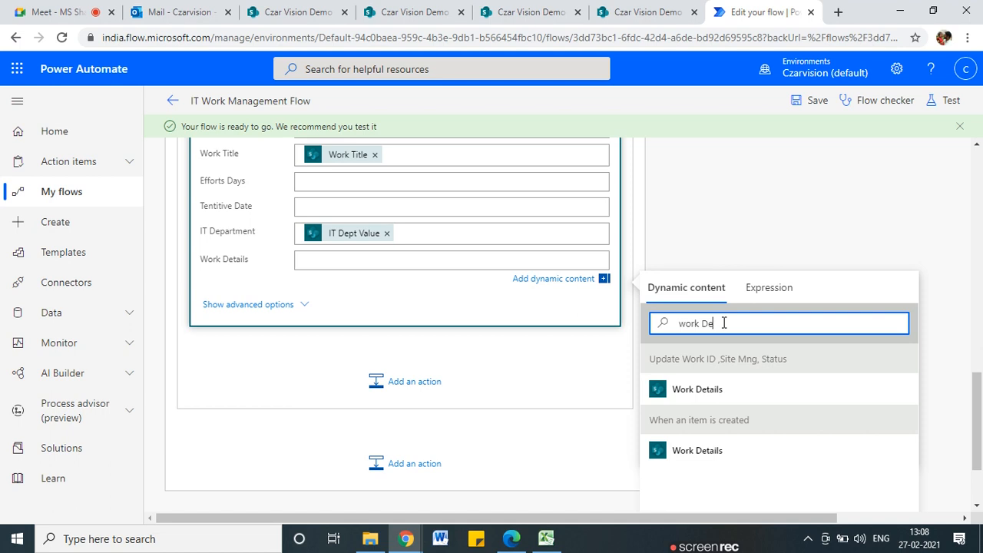
click(711, 455)
scroll(327, 386, up, 2)
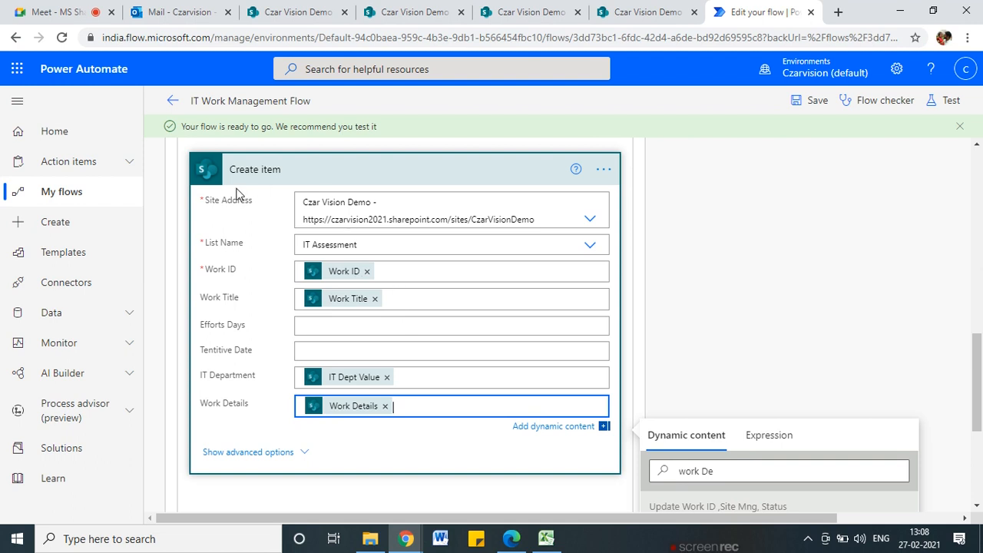
- Rename the "Apply to each 2" loop in the If yes branch as "Approve Comment lopp"
scroll(474, 264, up, 2)
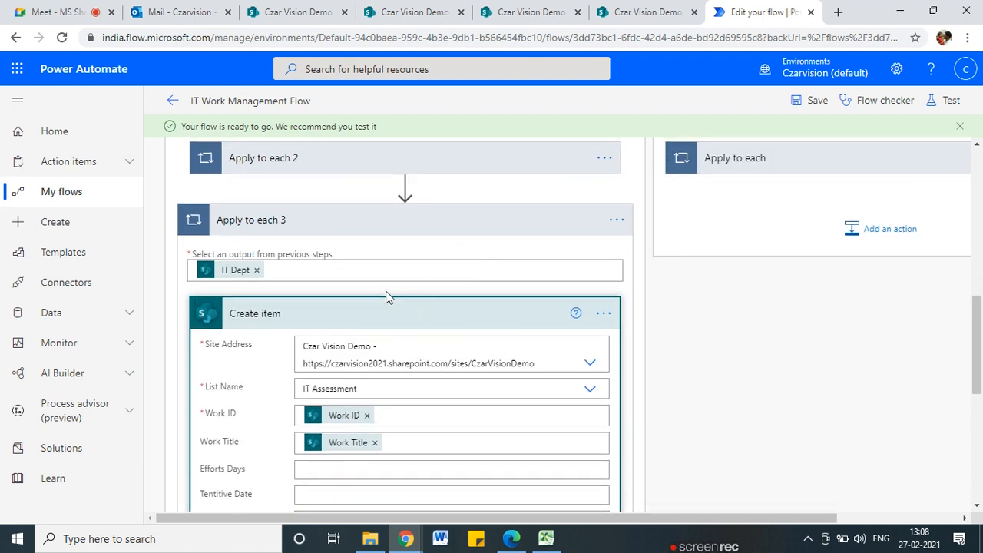
scroll(623, 322, up, 3)
scroll(641, 379, down, 1)
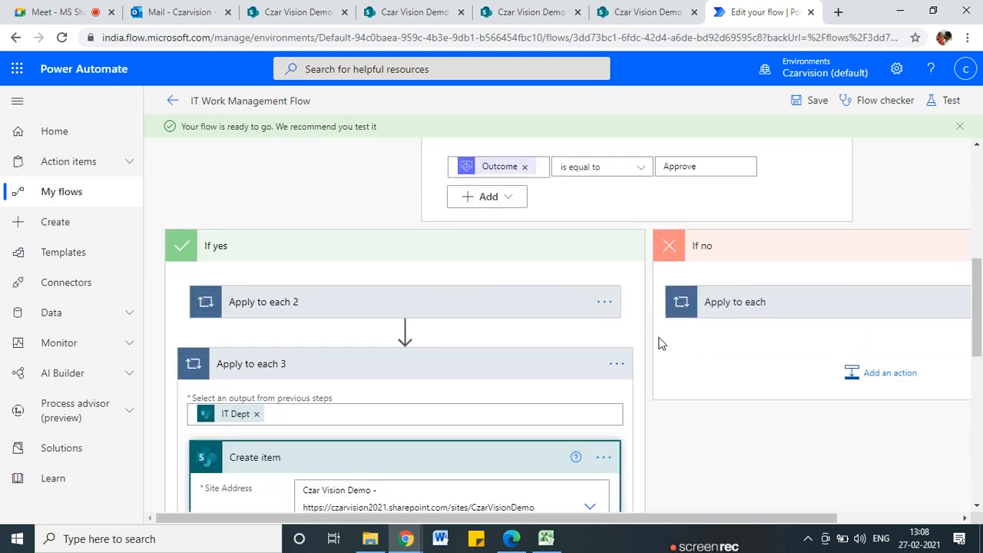
click(604, 302)
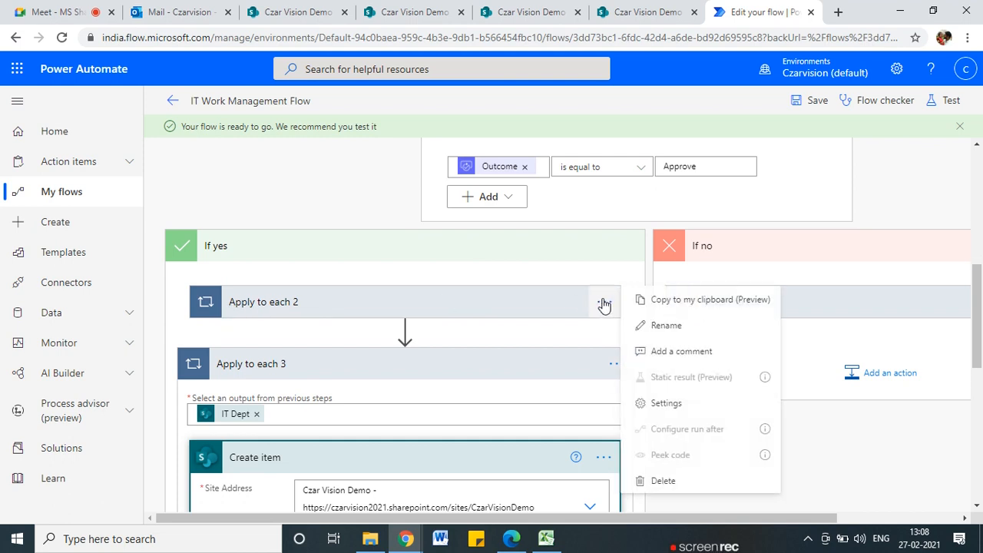
click(708, 329)
key(BackSpace)
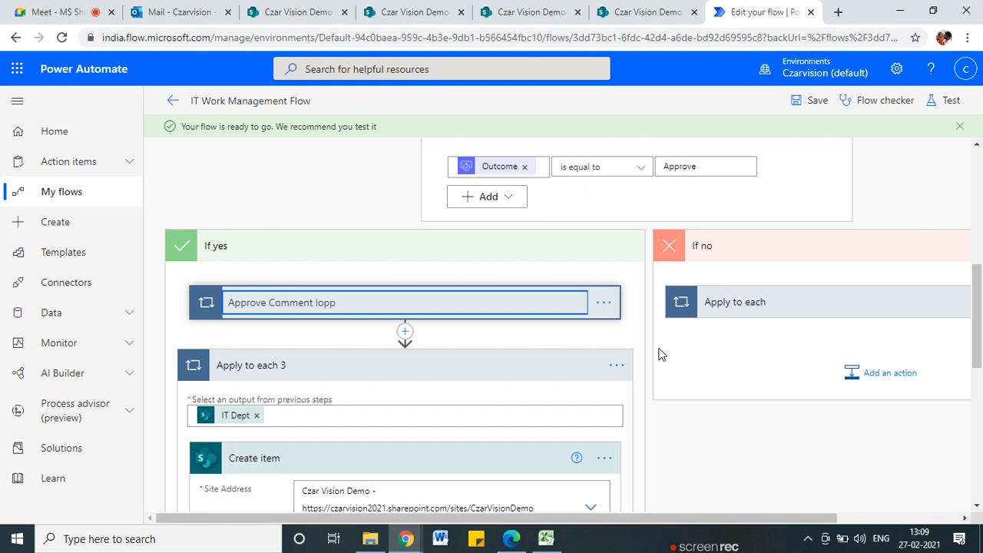
- Rename the "Apply to each 3" loop as "IT Dept Loop Create IT assesmnet List Item"
click(556, 367)
click(261, 342)
scroll(343, 389, down, 2)
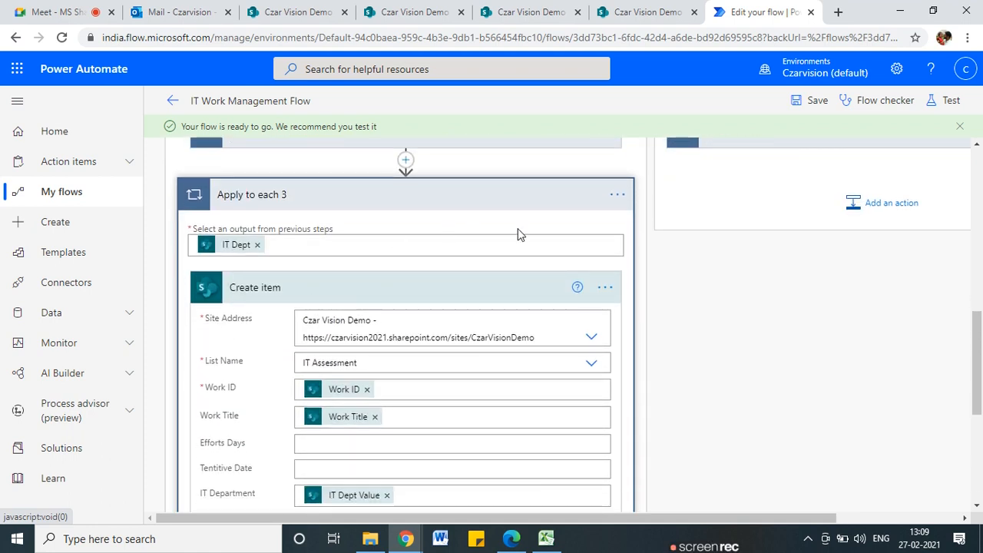
click(618, 196)
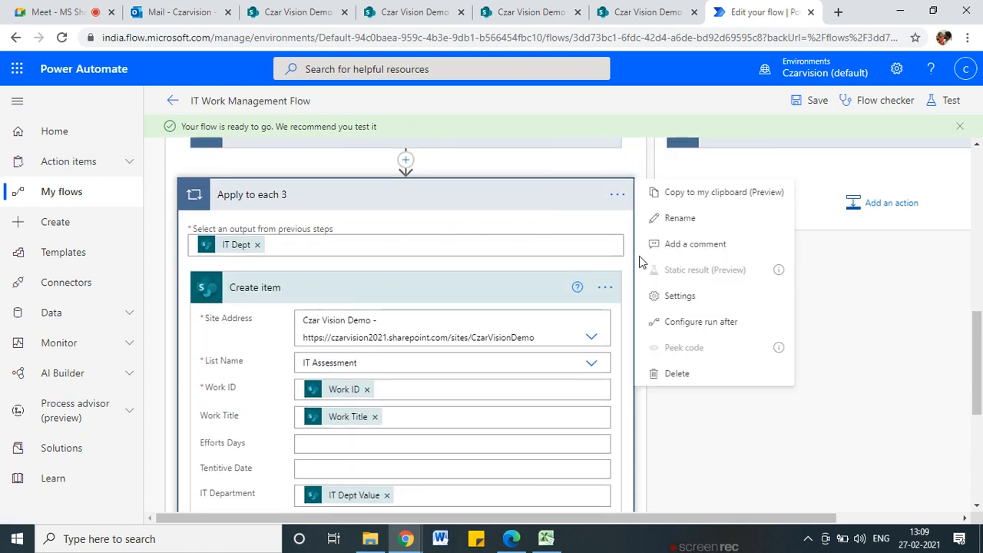
click(681, 218)
text(IT)
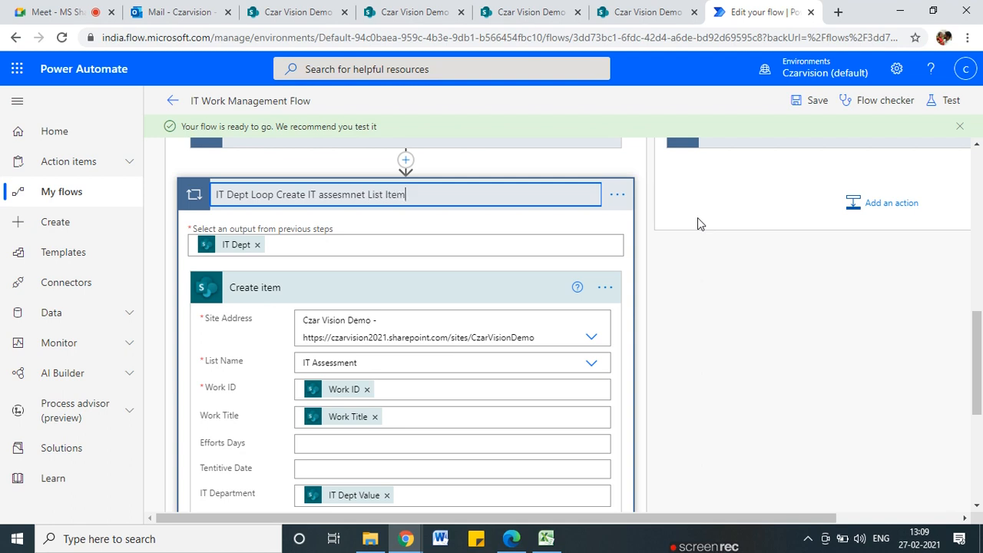
scroll(722, 299, down, 4)
scroll(713, 323, up, 4)
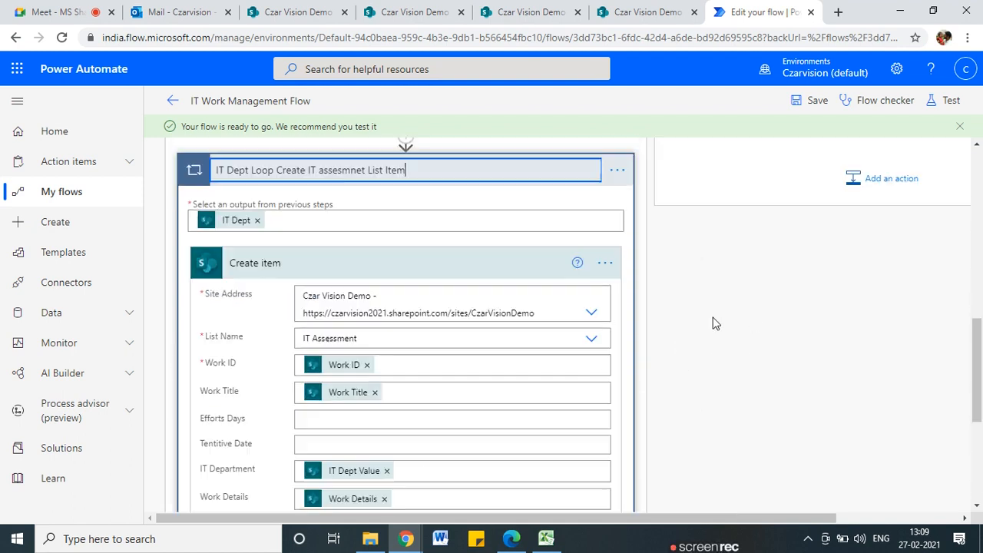
scroll(713, 324, up, 1)
- Review the IT department loop's input and the field mappings of its Create item action
click(584, 261)
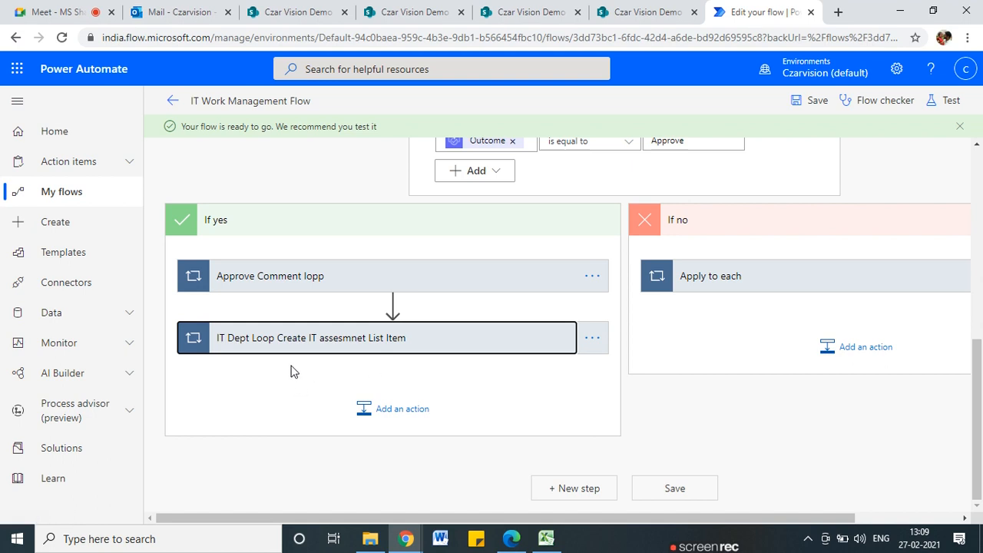
click(276, 348)
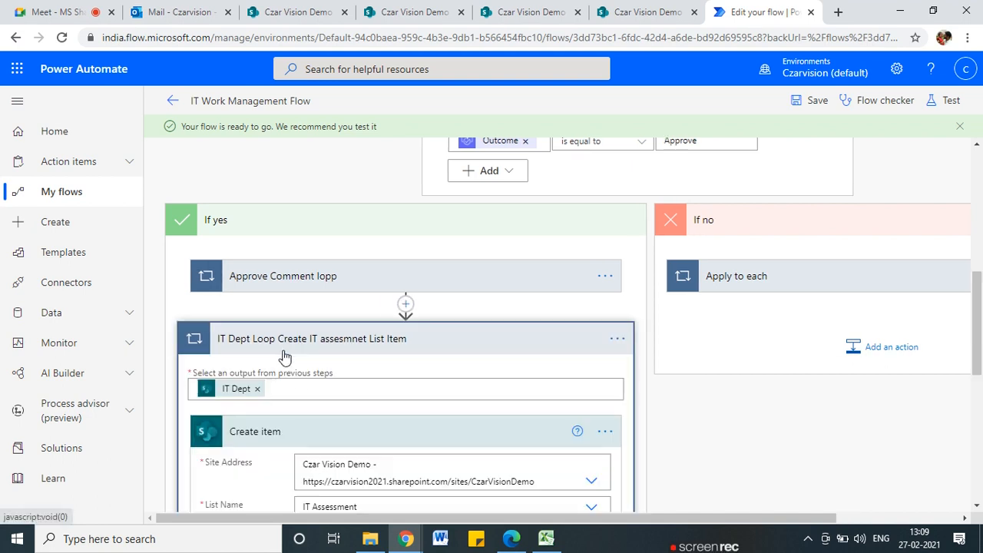
scroll(204, 340, down, 3)
scroll(274, 358, up, 2)
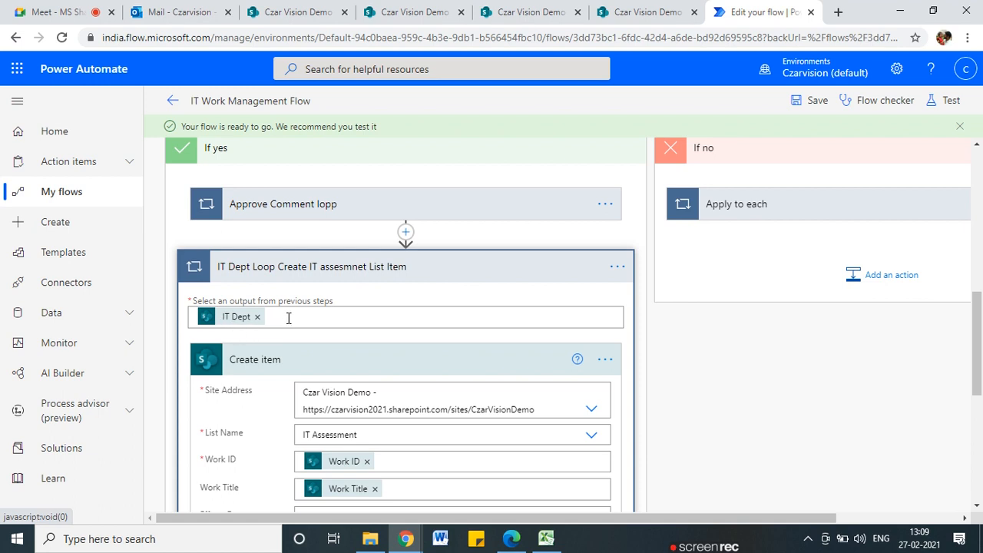
scroll(390, 359, down, 3)
scroll(396, 410, up, 4)
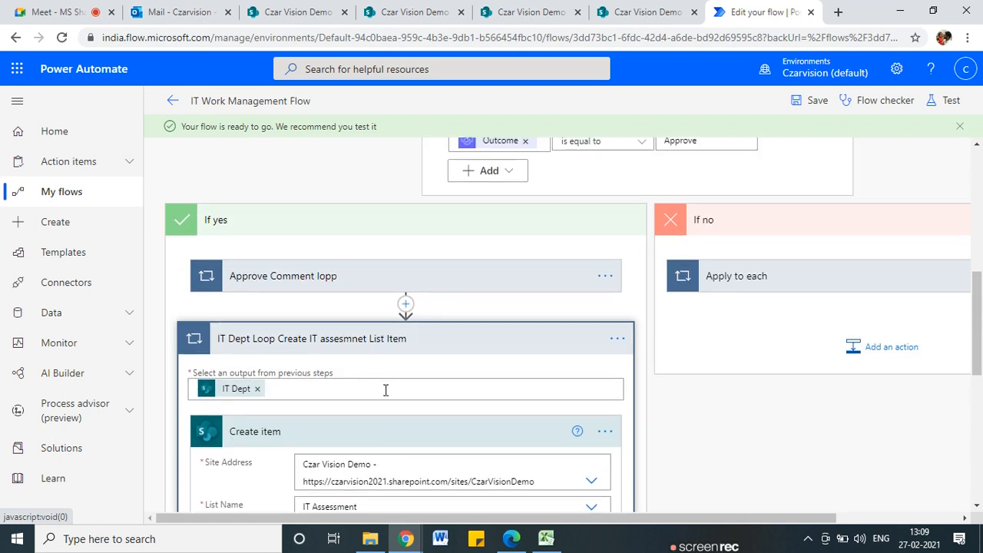
click(421, 337)
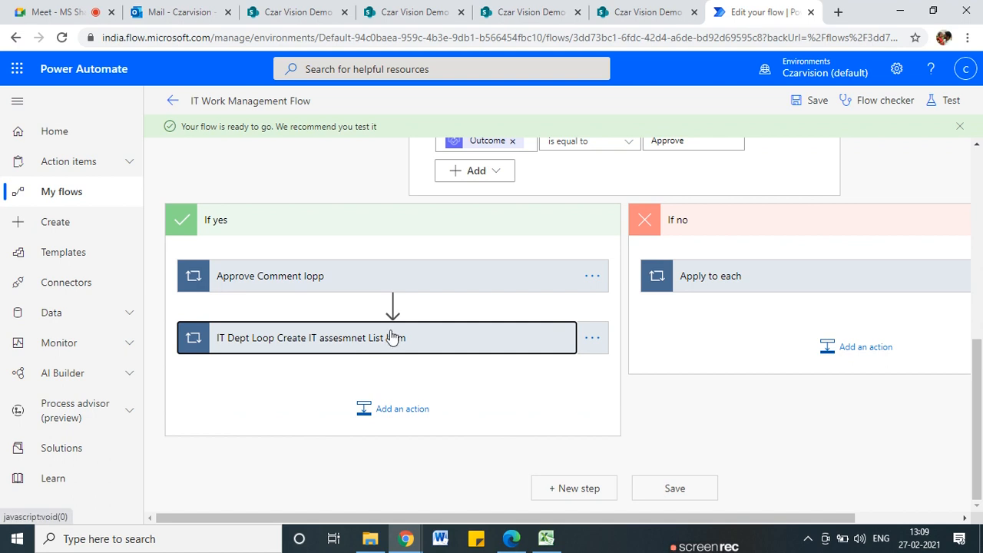
click(395, 336)
scroll(348, 352, down, 3)
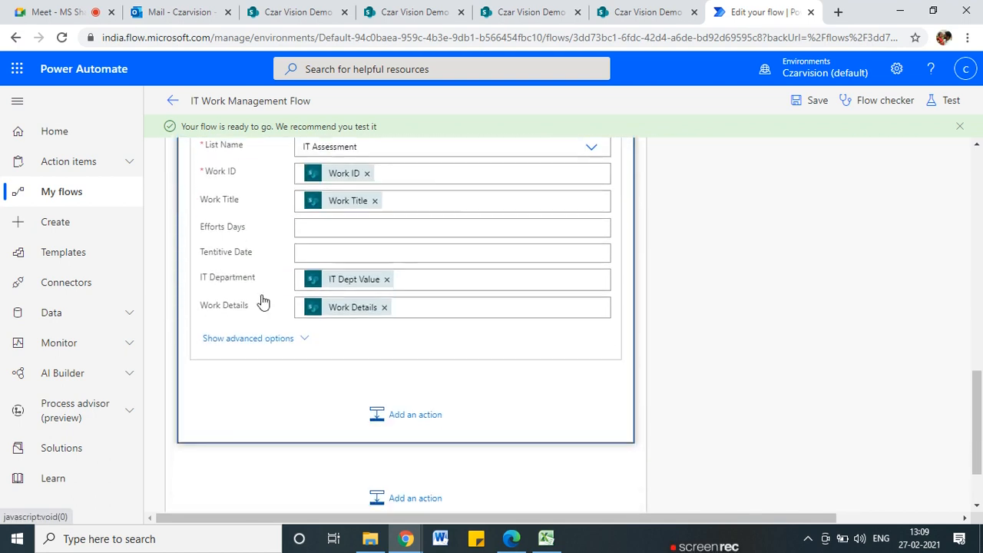
scroll(363, 407, up, 1)
scroll(362, 410, up, 2)
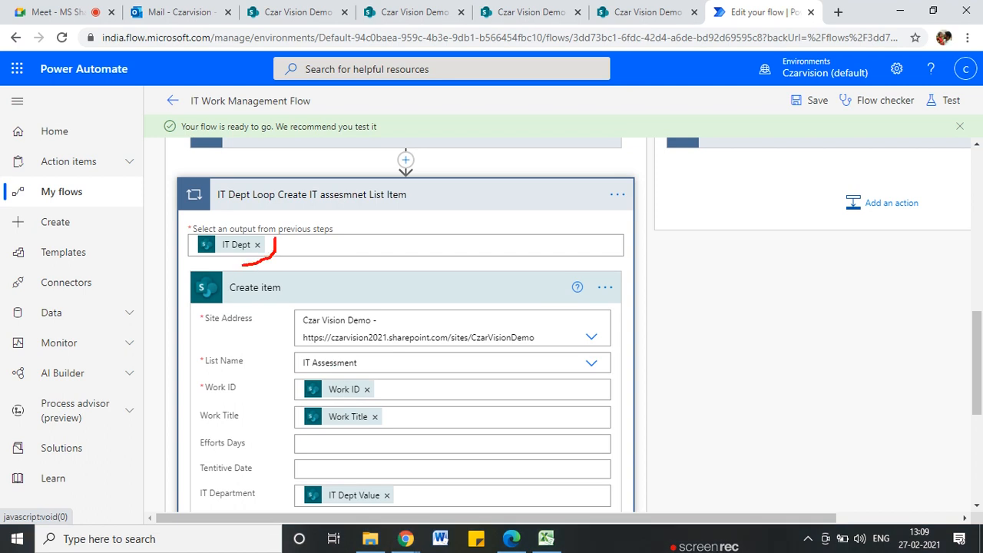
drag(209, 223, 247, 262)
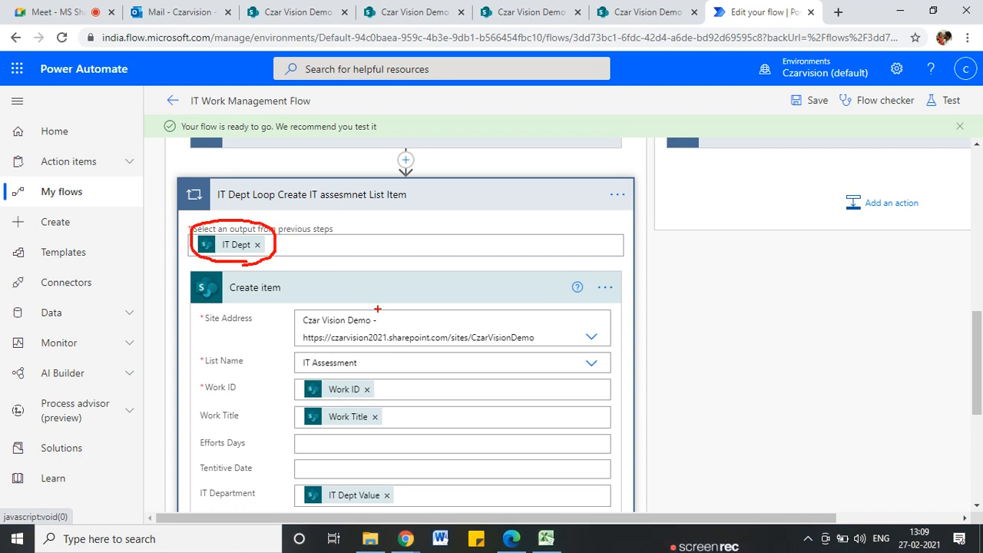
scroll(377, 315, down, 3)
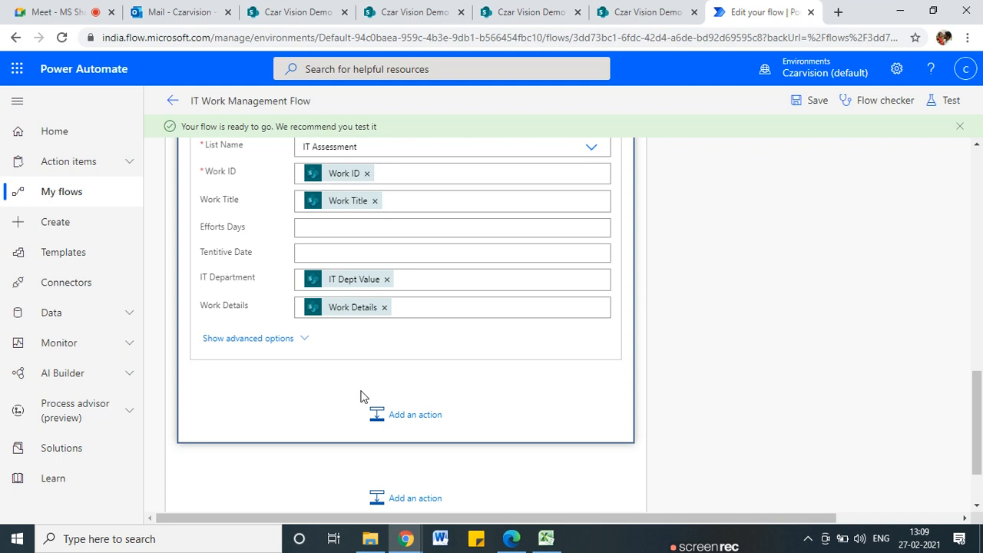
scroll(435, 377, up, 5)
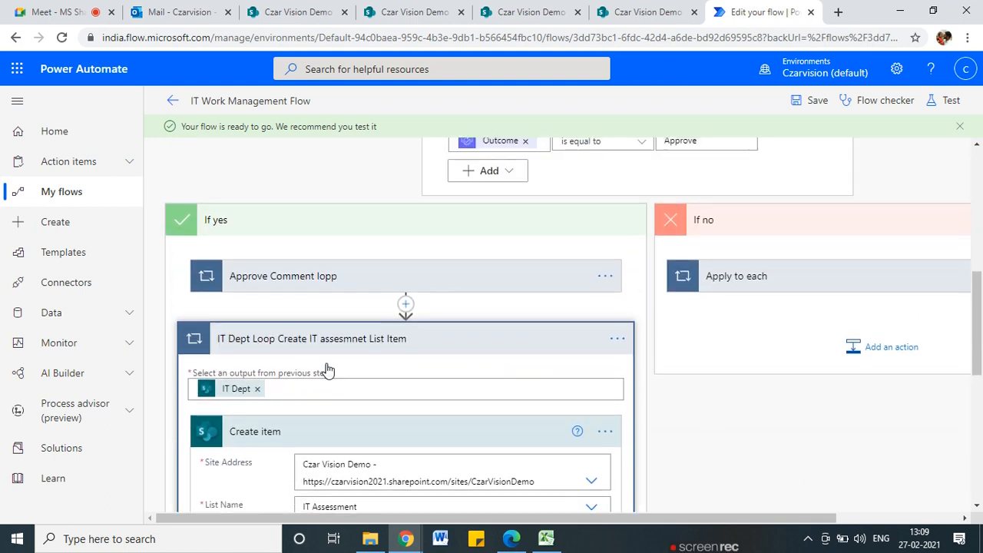
scroll(348, 410, down, 3)
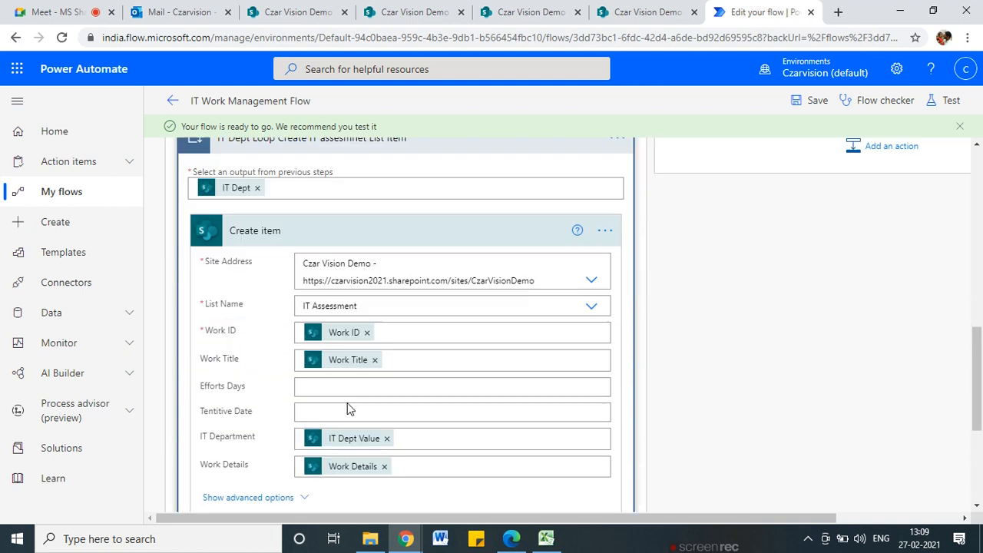
scroll(347, 410, down, 2)
- Switch to SharePoint and look over the IT Assessment and IT Department lists
click(411, 12)
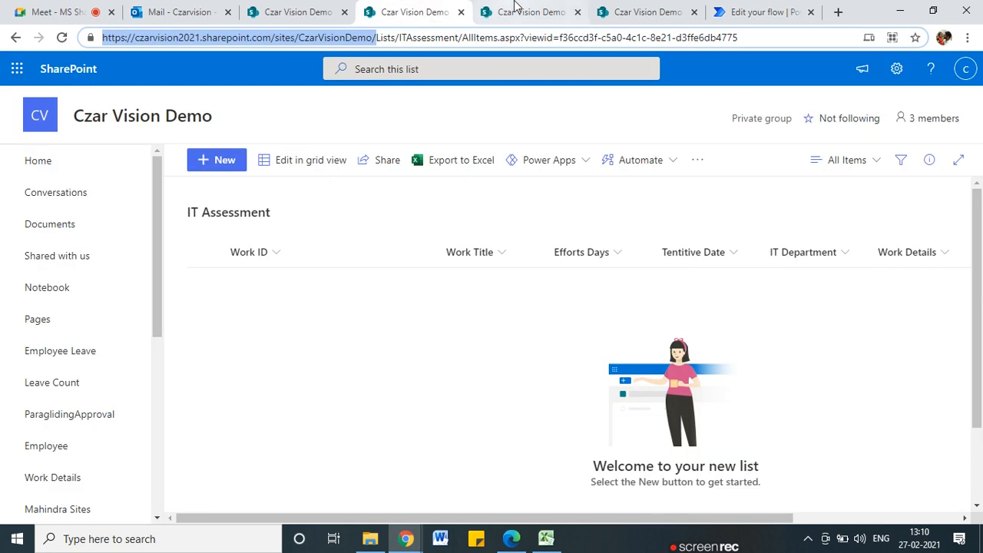
click(515, 8)
click(657, 10)
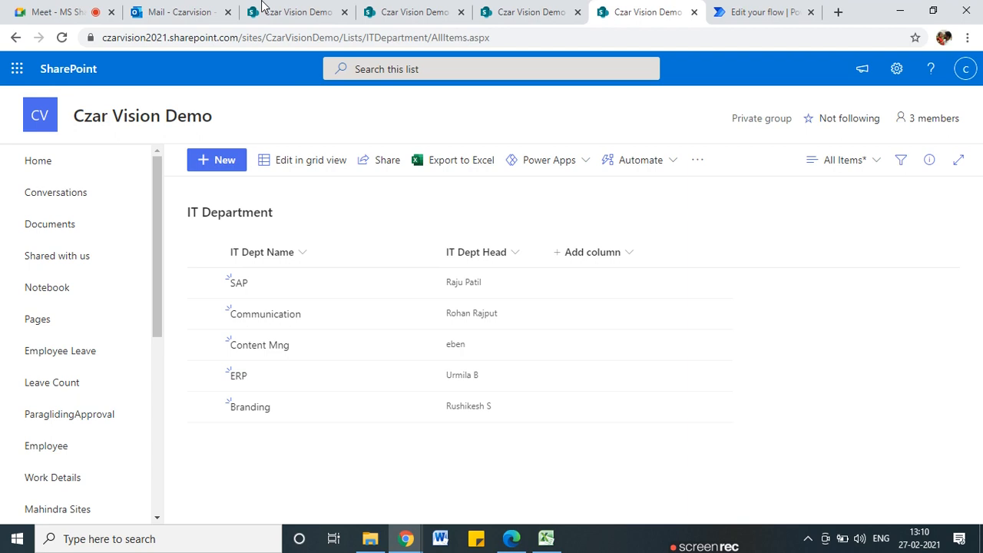
- Return to the Power Automate flow editor and save the IT Work Management Flow
click(753, 9)
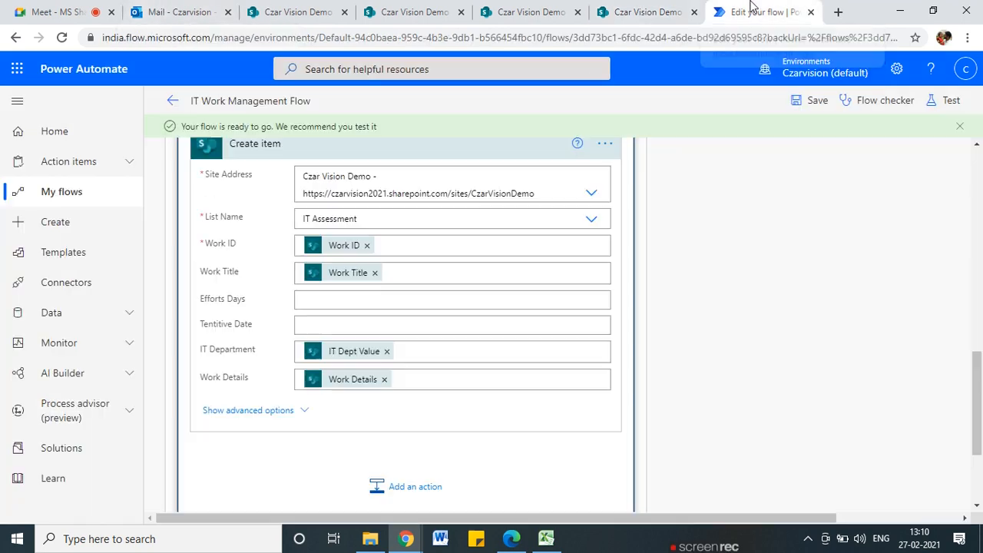
scroll(307, 292, down, 2)
scroll(288, 321, up, 2)
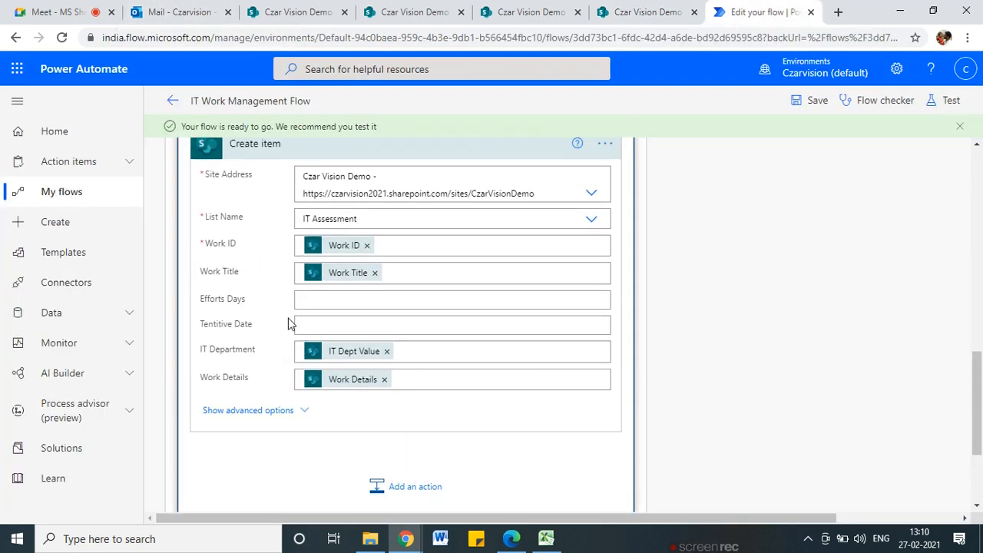
click(803, 101)
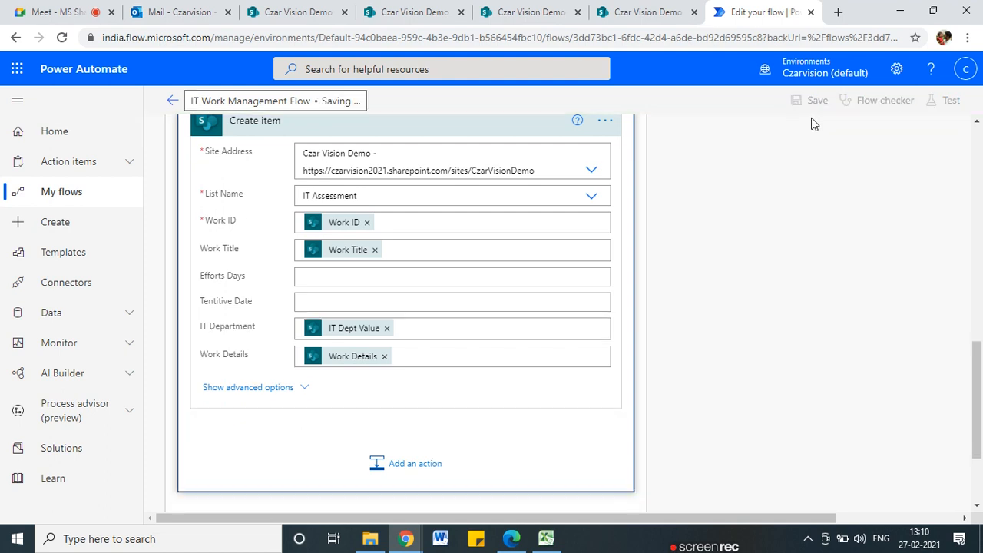
- Recheck the Create item mappings and the IT Assessment list, and switch to the start of the Work Details list in SharePoint
scroll(385, 343, up, 2)
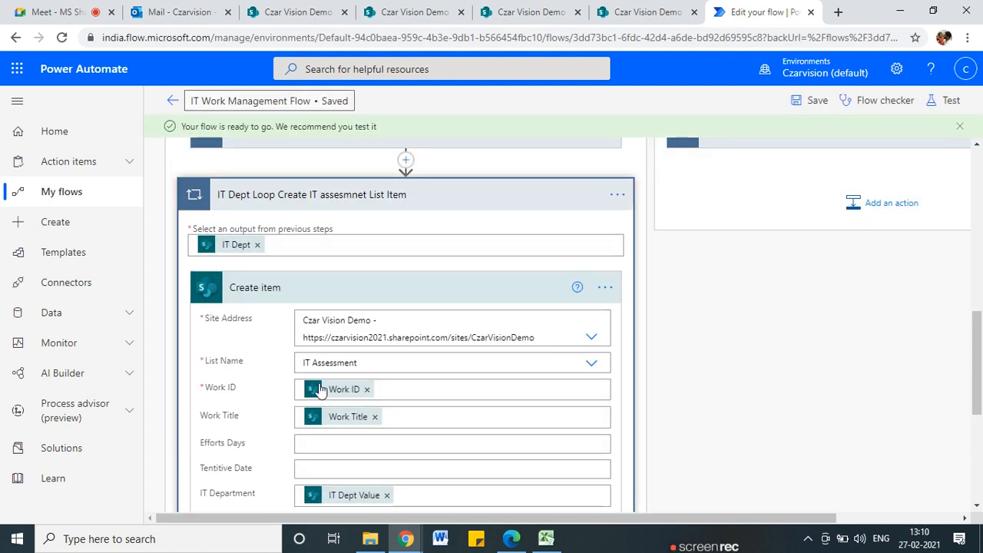
scroll(318, 386, down, 2)
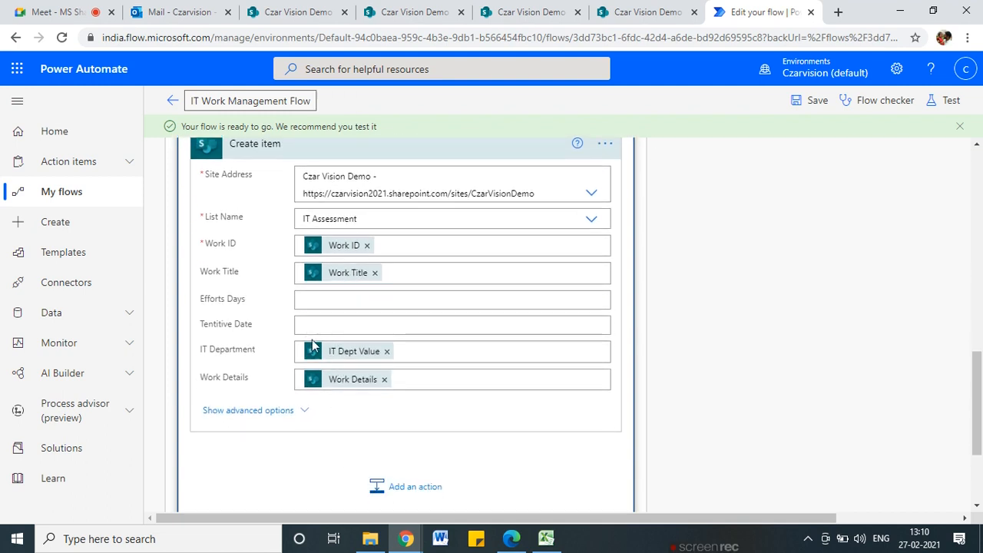
scroll(318, 354, up, 1)
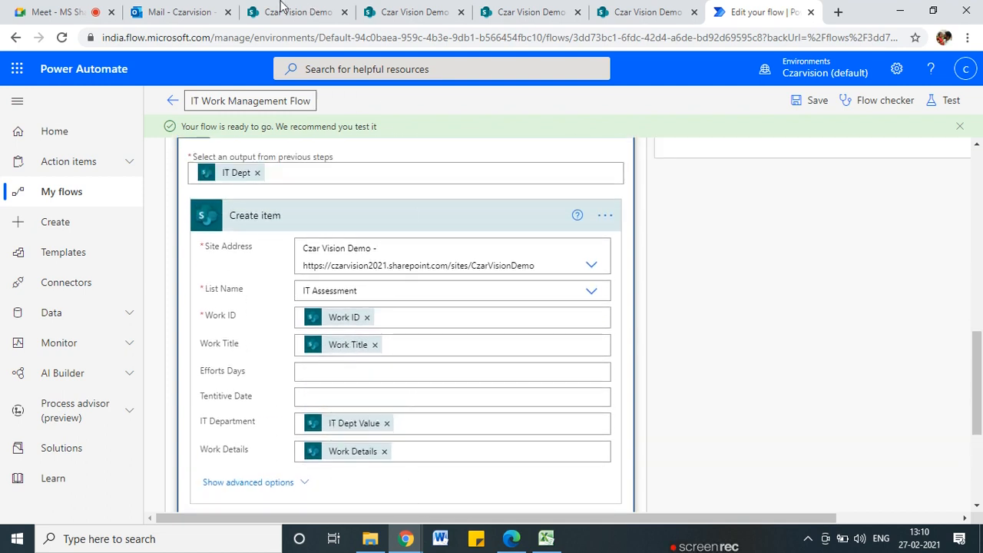
click(411, 12)
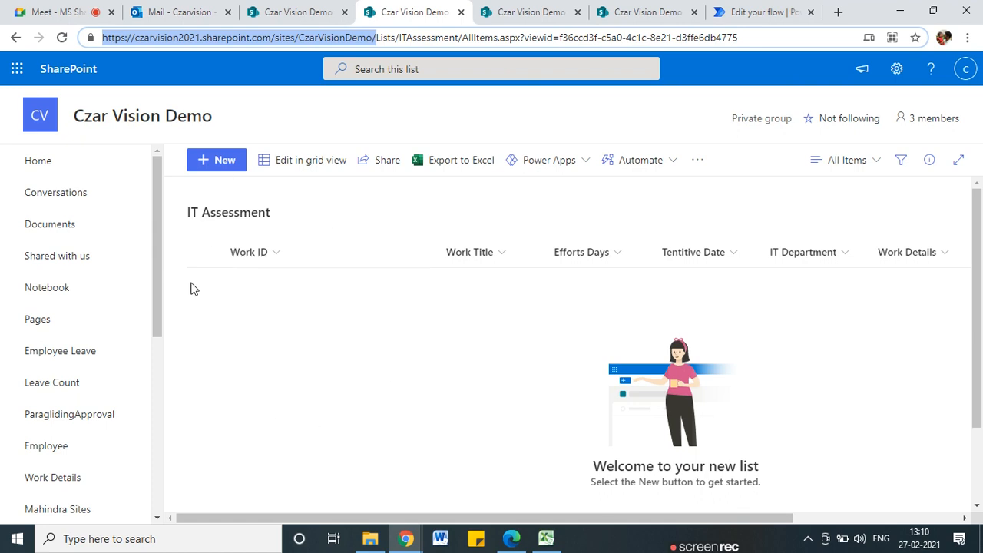
click(330, 11)
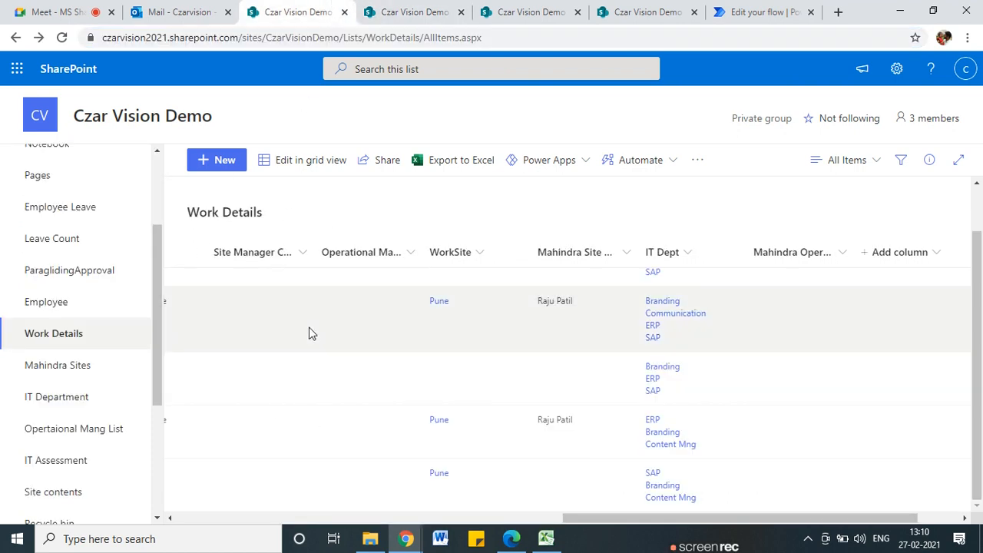
scroll(494, 504, left, 10)
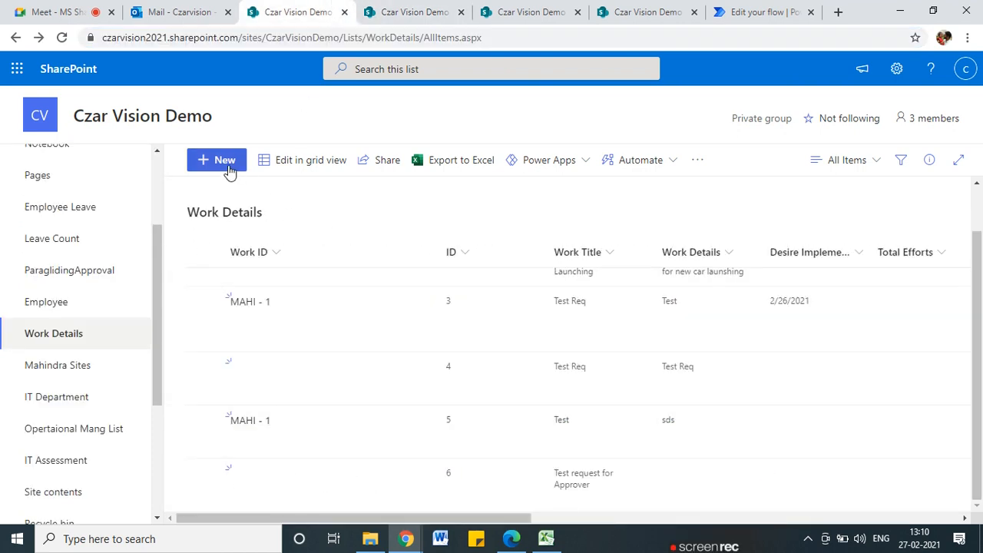
- Delete the items with IDs 1 to 5 from the Work Details list
click(205, 283)
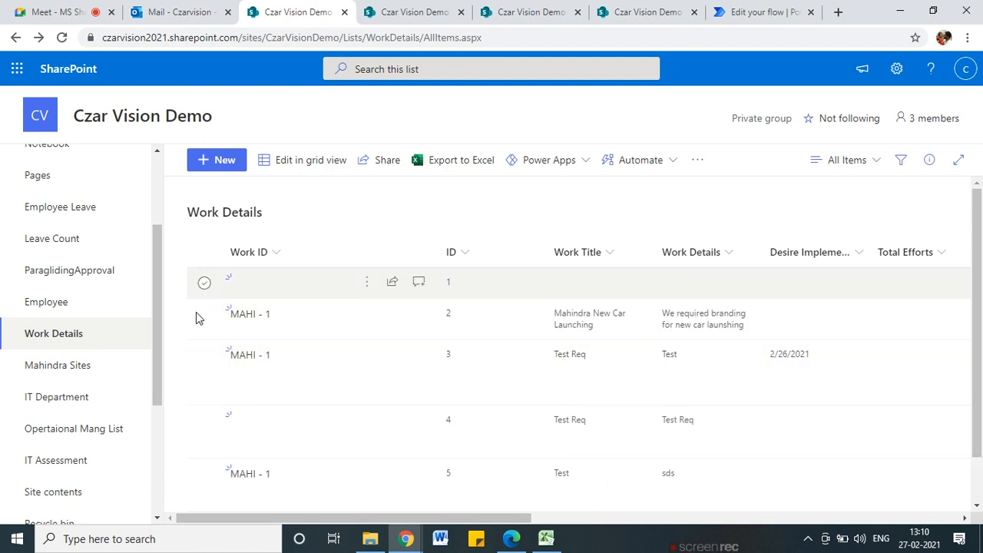
click(204, 318)
click(205, 374)
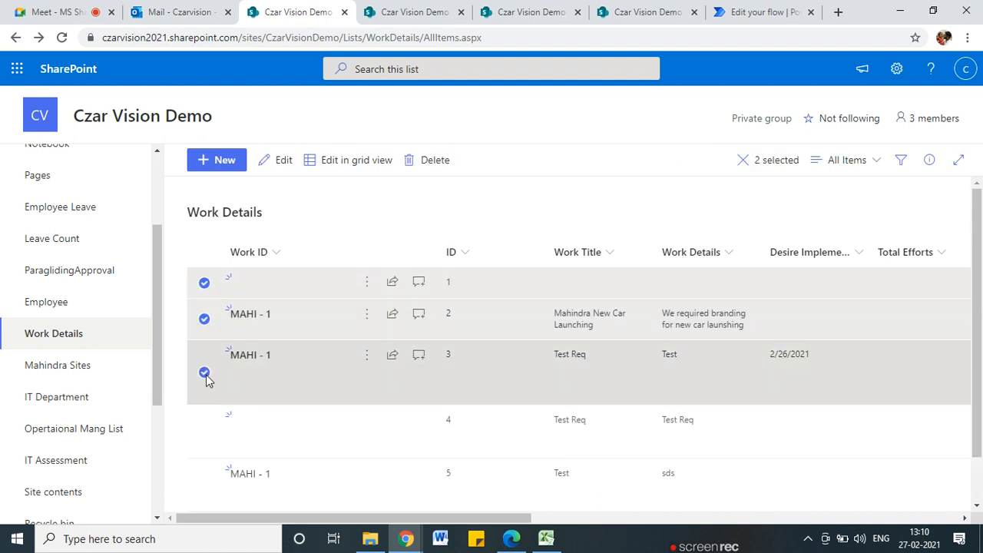
click(206, 373)
click(204, 374)
click(204, 433)
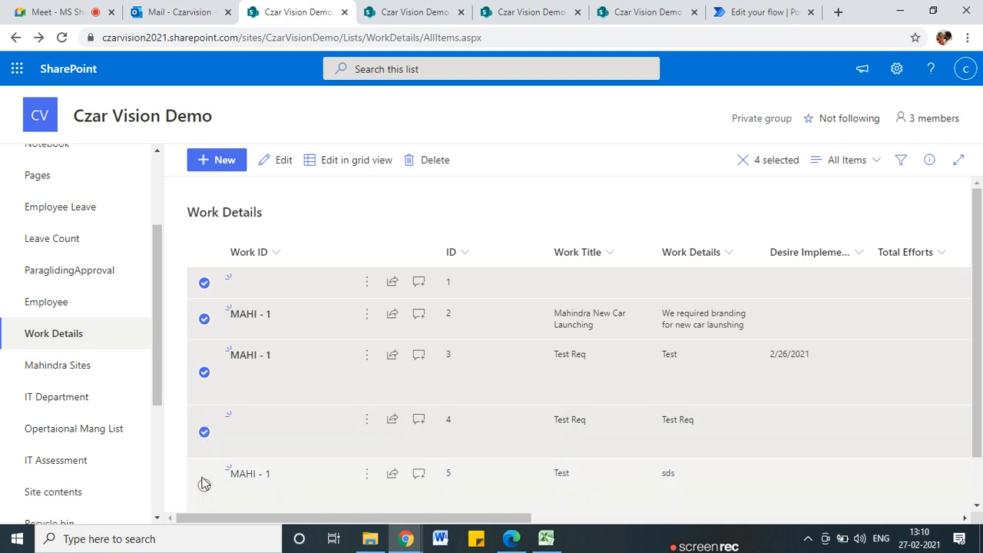
click(204, 483)
click(432, 163)
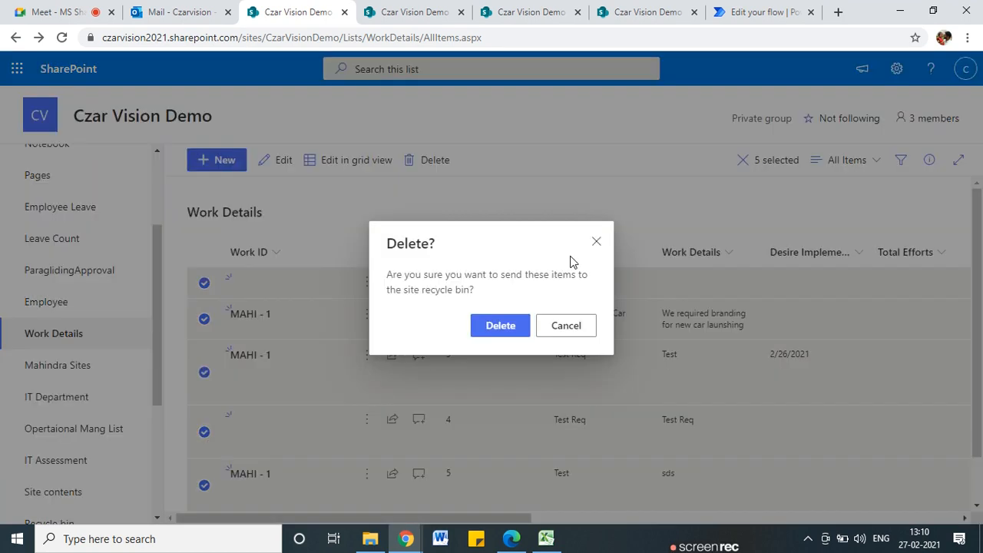
click(499, 325)
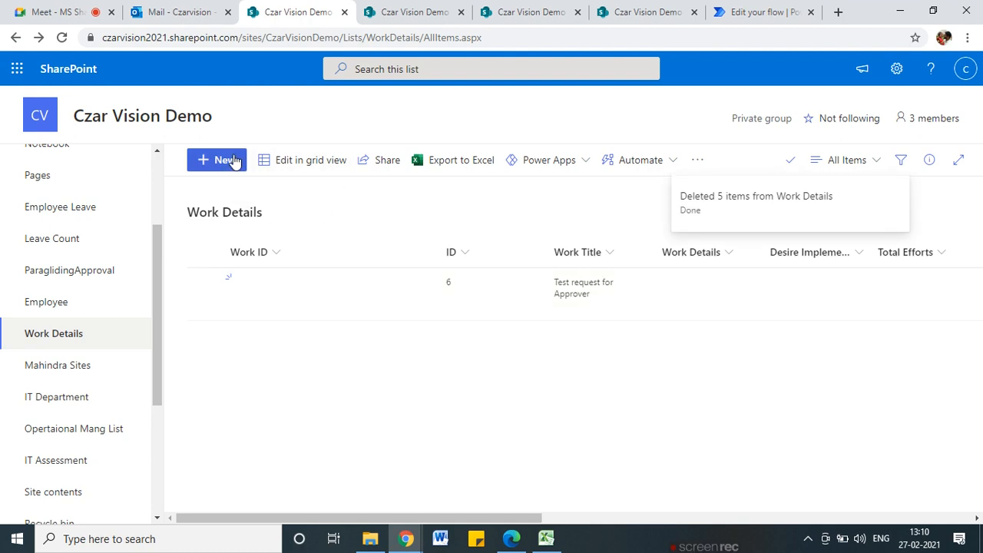
- Start a new Work Details item with the Work Title "Test IT Assesment" and the Work Details text "Test Assessment"
click(230, 160)
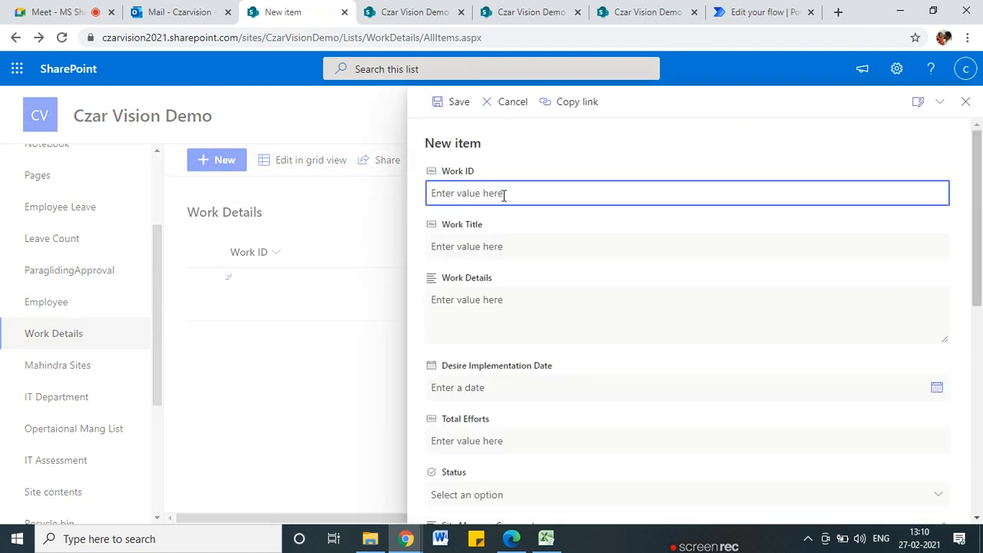
click(465, 247)
text(Test IT Assesment)
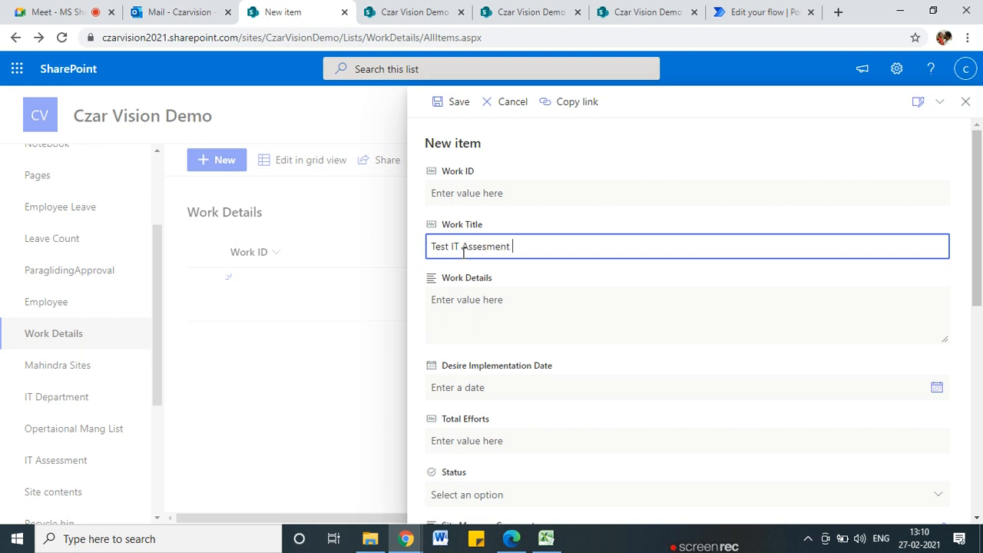
scroll(608, 283, down, 3)
key(Tab)
text(T)
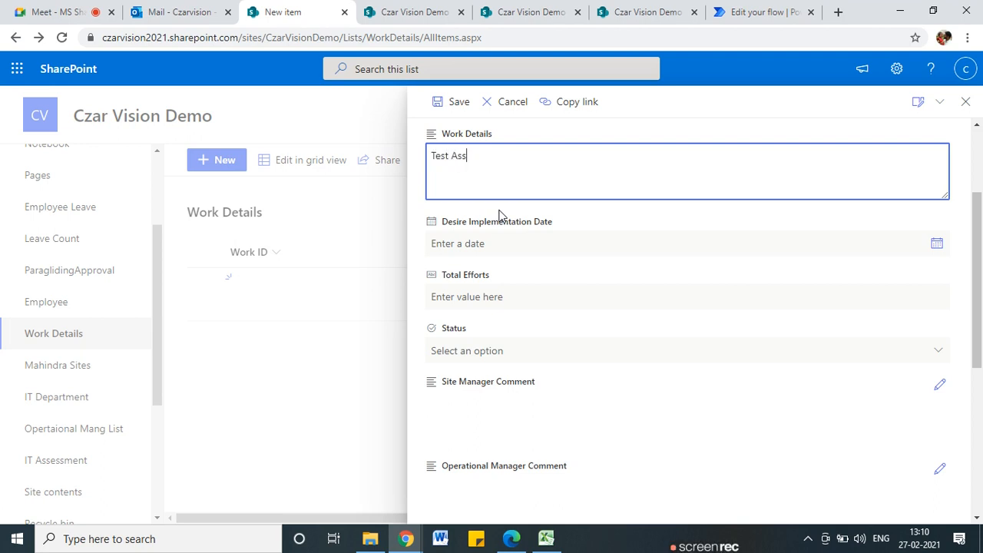
text(est Assessment)
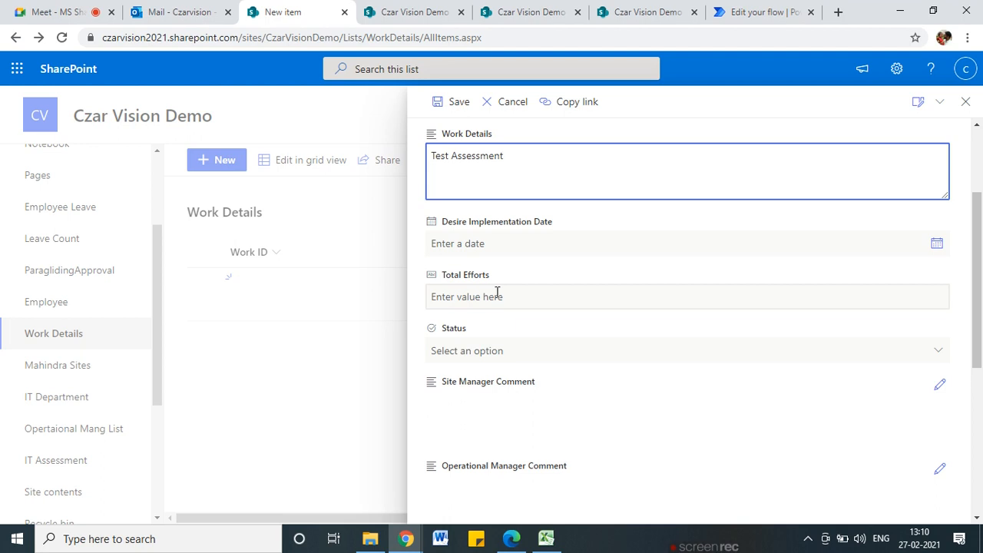
- Set the new item's WorkSite to Pune
scroll(497, 293, down, 1)
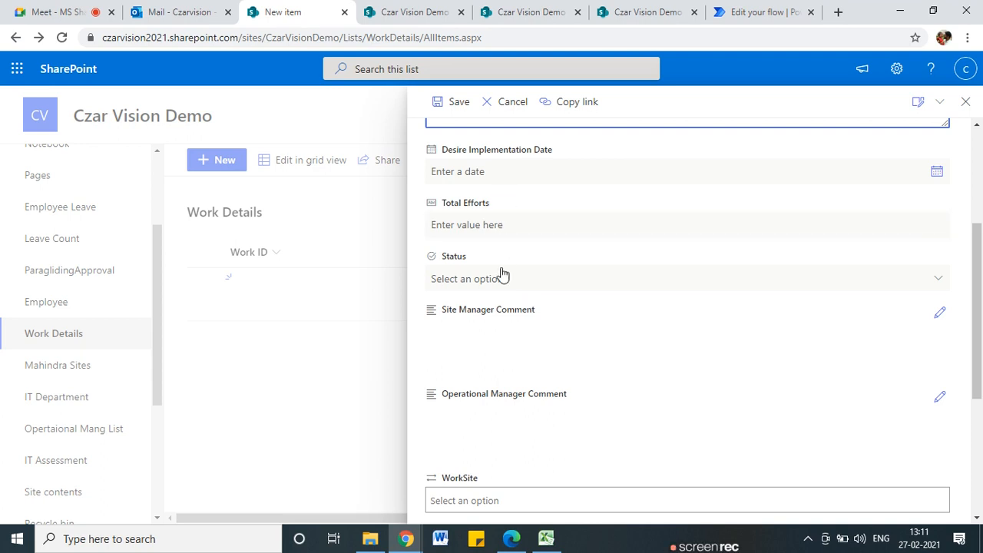
scroll(496, 299, down, 2)
scroll(485, 359, down, 1)
click(471, 286)
click(461, 383)
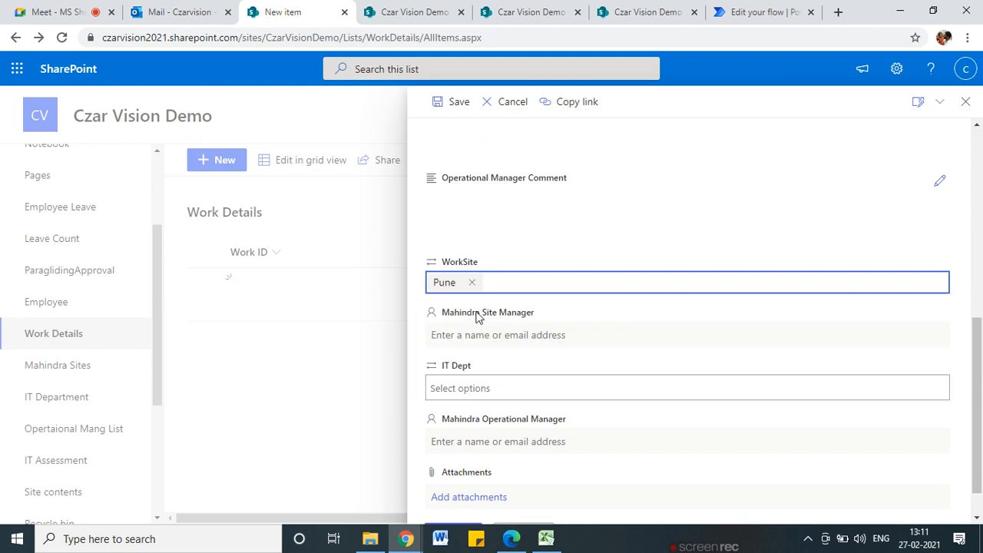
- Assign SAP, Content Mng and Communication as the new item's IT Dept values and save the item
scroll(478, 323, down, 1)
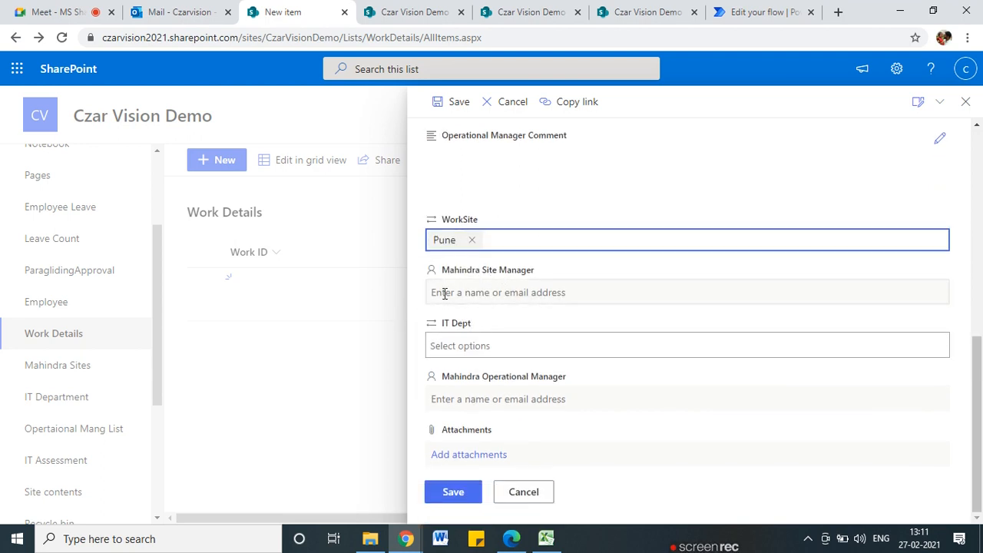
click(463, 346)
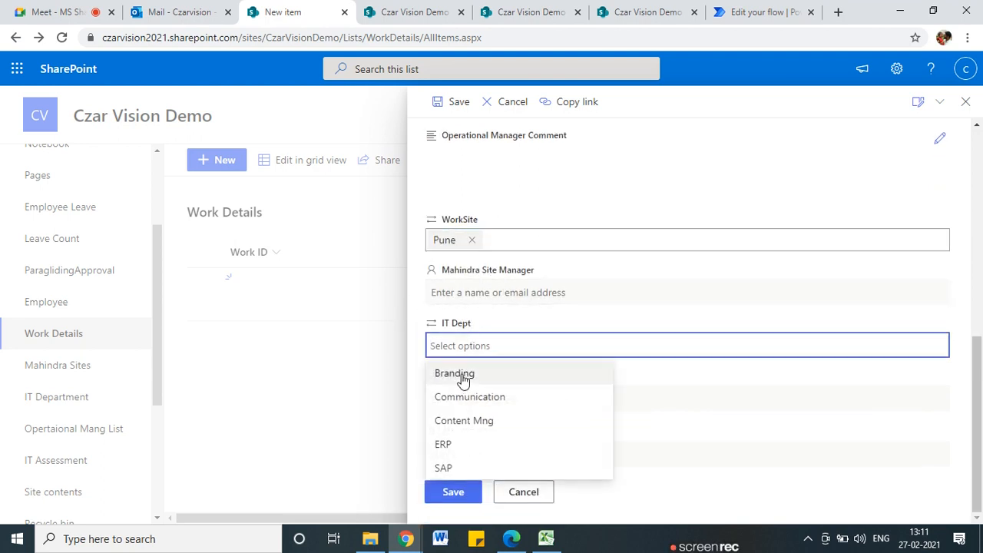
click(461, 377)
click(490, 345)
click(485, 345)
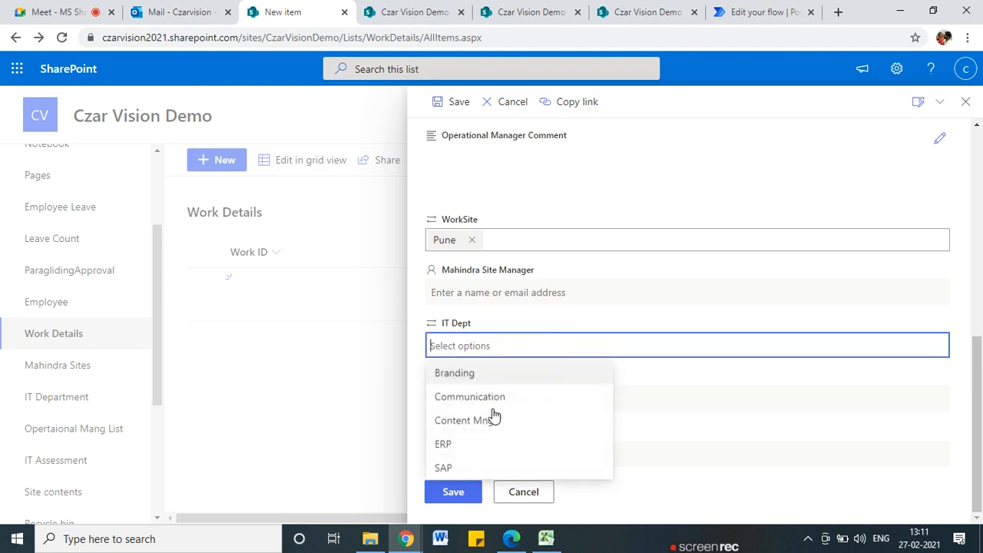
click(456, 468)
click(532, 349)
click(534, 427)
click(650, 347)
click(650, 401)
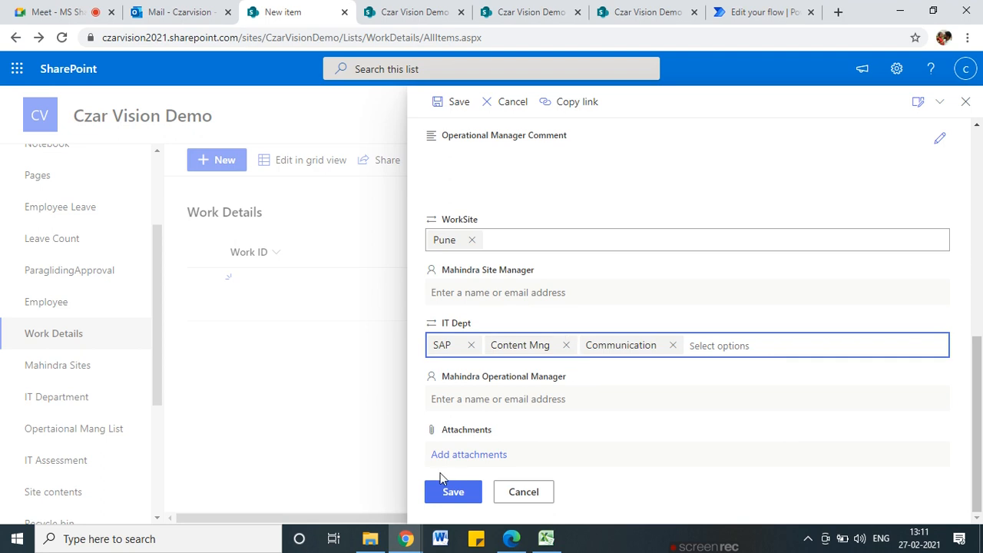
scroll(545, 341, up, 3)
scroll(545, 315, down, 3)
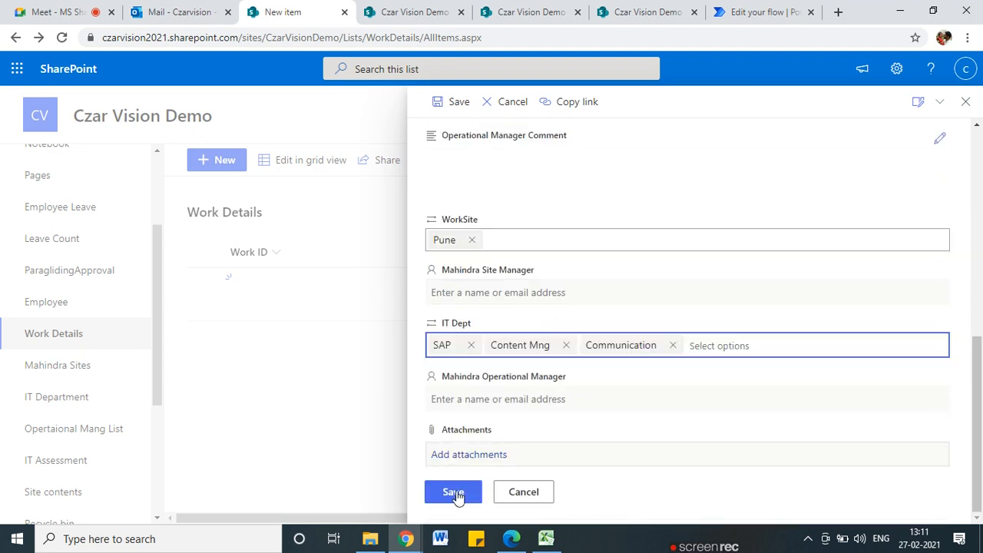
click(455, 496)
- Switch to the Power Automate flow editor and start a manual test of the IT Work Management Flow
click(729, 11)
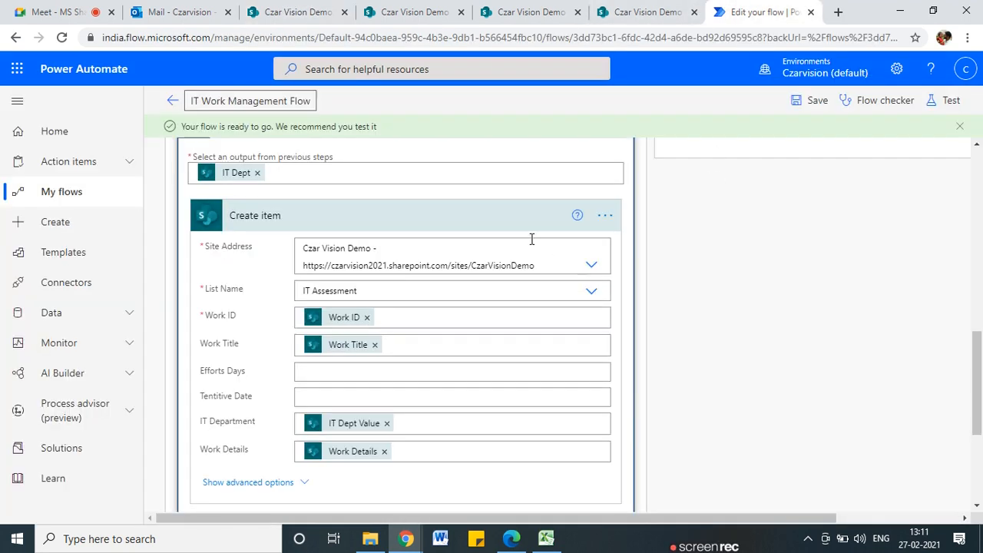
click(931, 104)
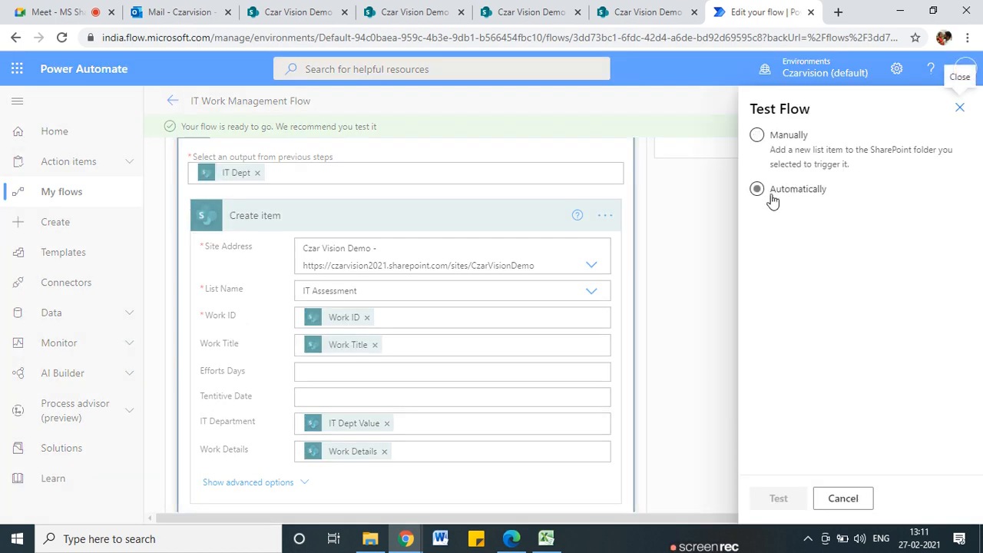
click(758, 135)
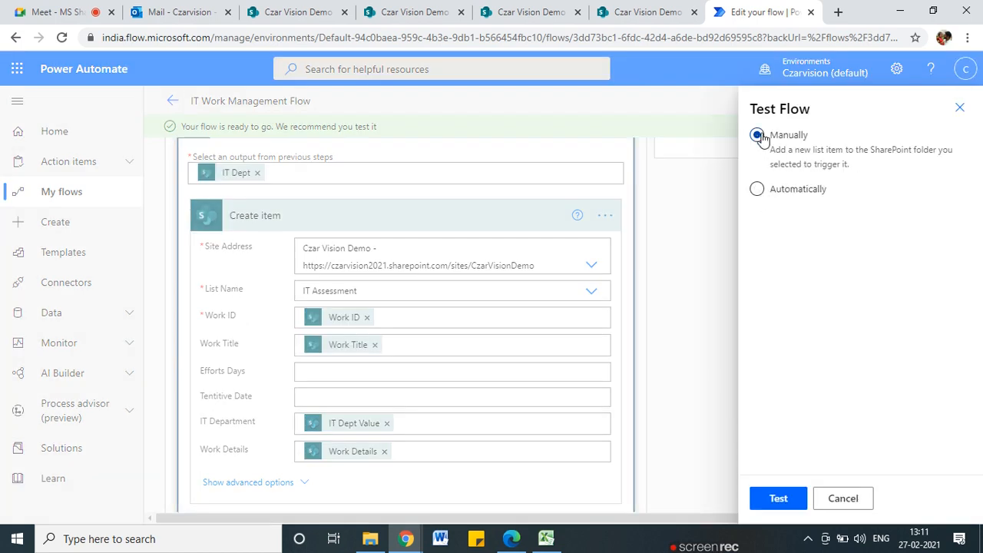
click(780, 498)
- Switch to the approver's Outlook mailbox in Edge, reload the inbox, and return to the Power Automate run
click(512, 540)
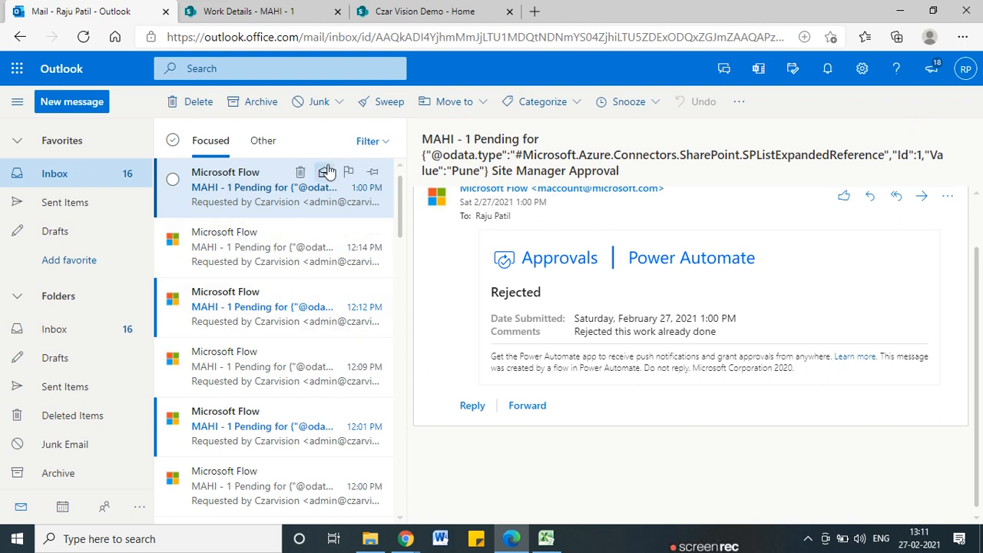
click(83, 37)
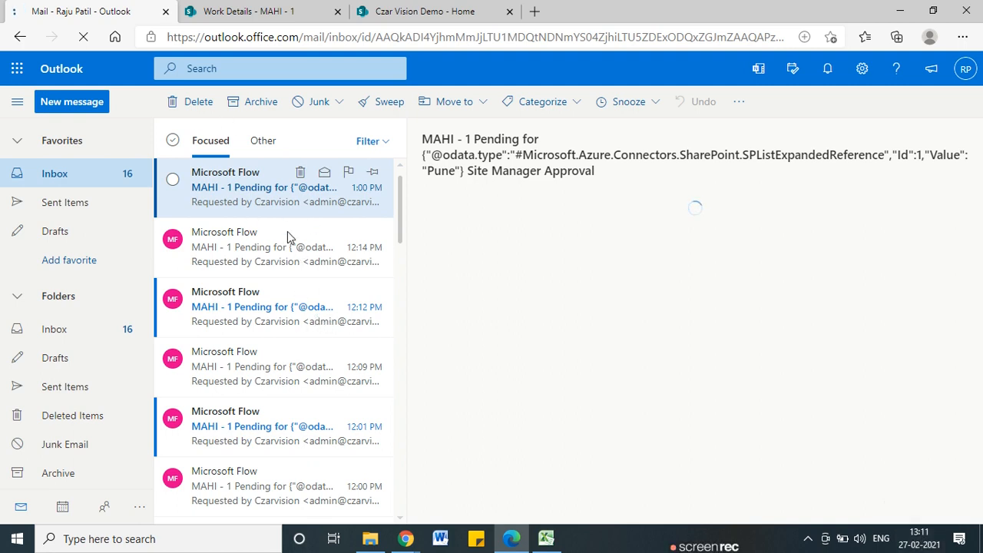
click(897, 9)
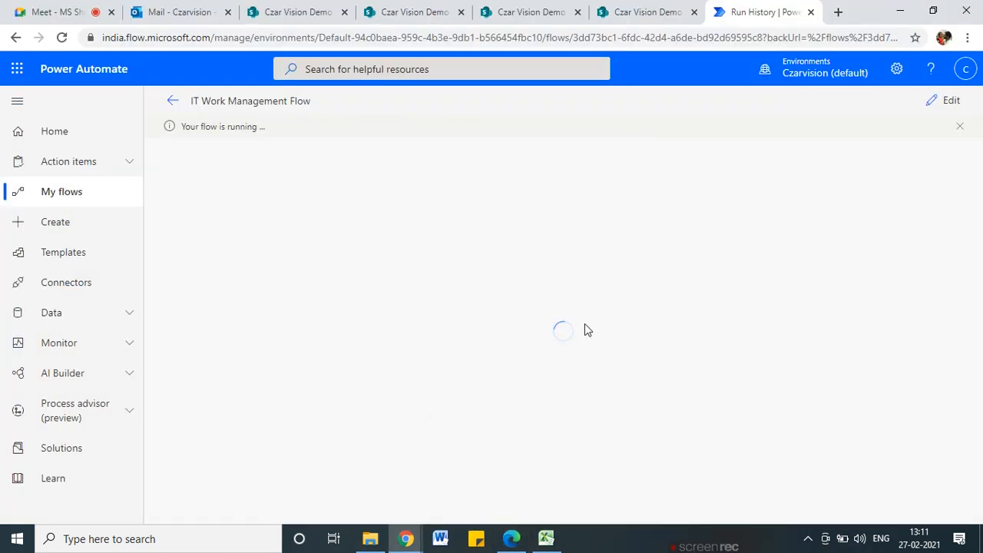
- Check the run's progress and expand the Approval from Site Manager action
scroll(654, 334, down, 1)
click(533, 413)
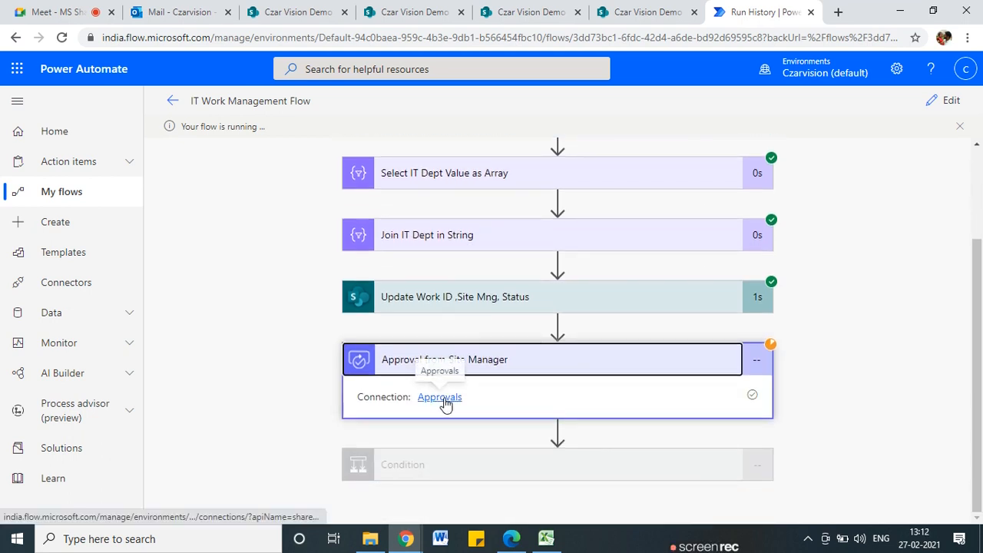
click(441, 401)
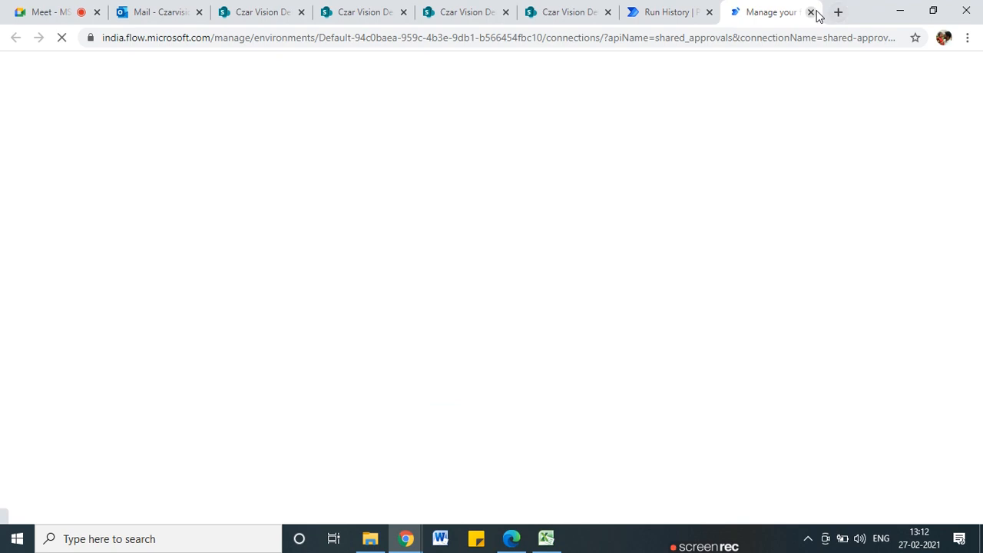
click(812, 12)
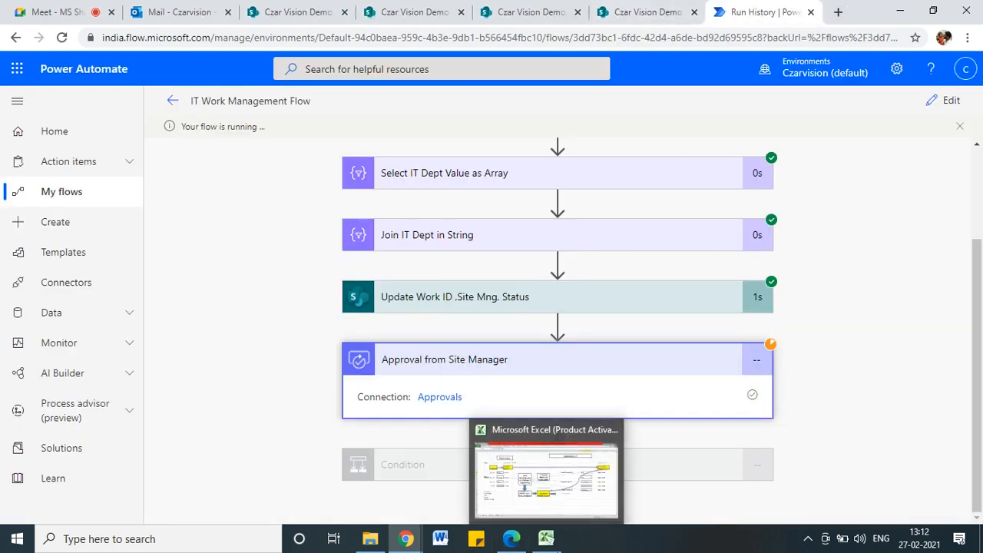
- Return to the Outlook inbox and examine the work ID and request details in the 12:12 PM approval email
click(486, 502)
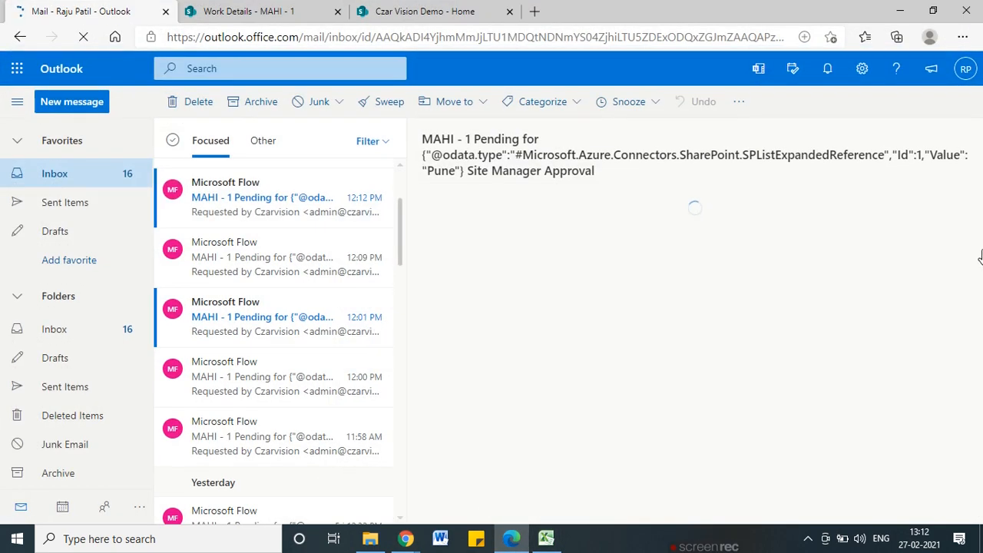
click(358, 217)
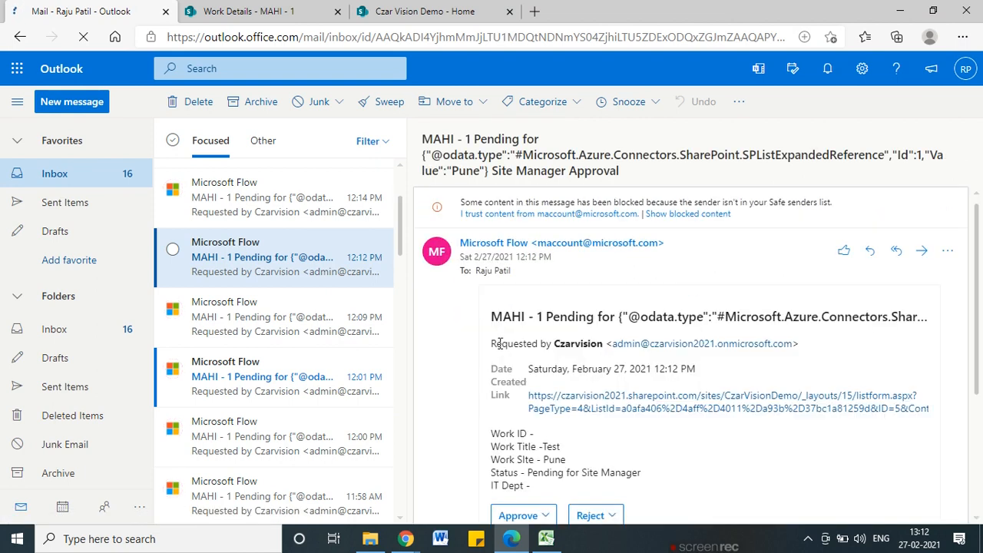
scroll(431, 323, down, 2)
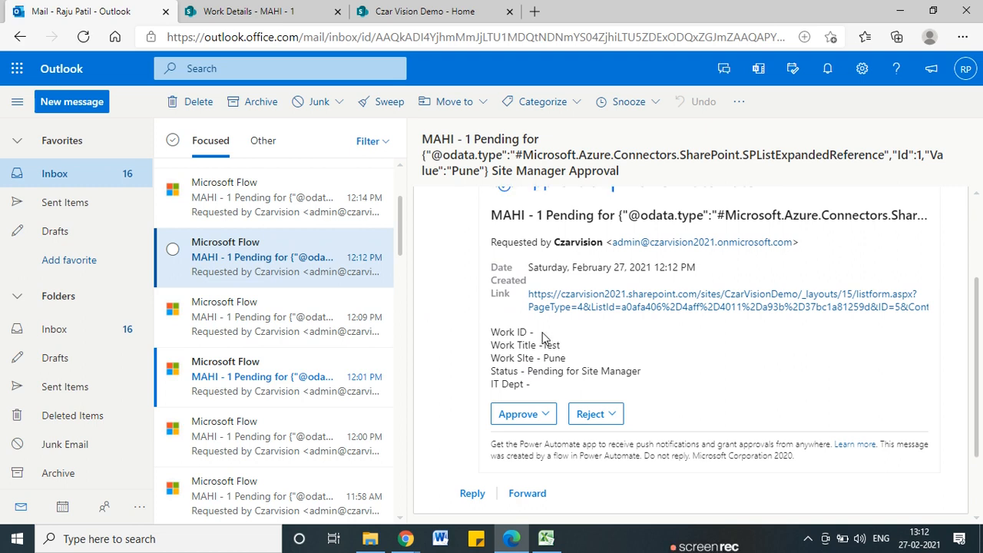
scroll(542, 335, up, 2)
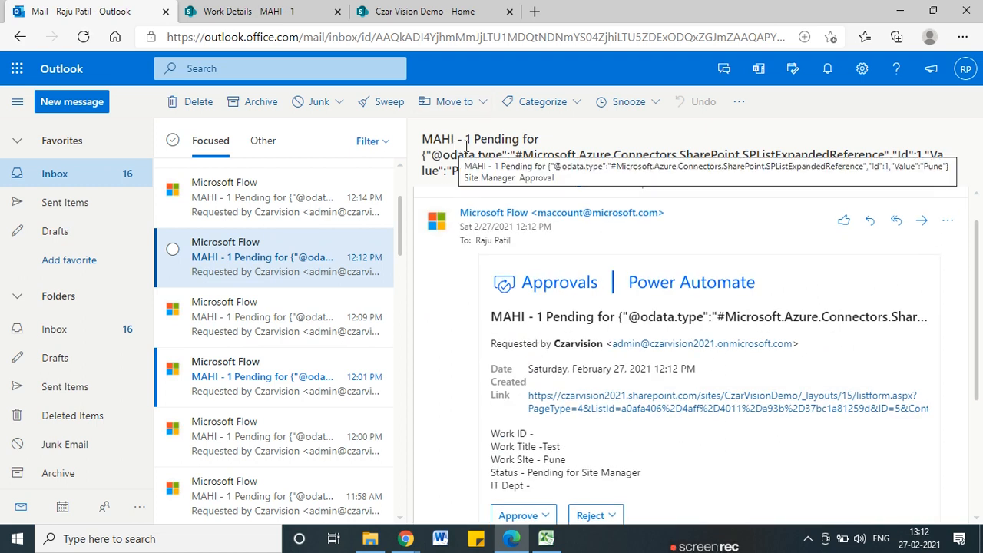
drag(472, 140, 423, 140)
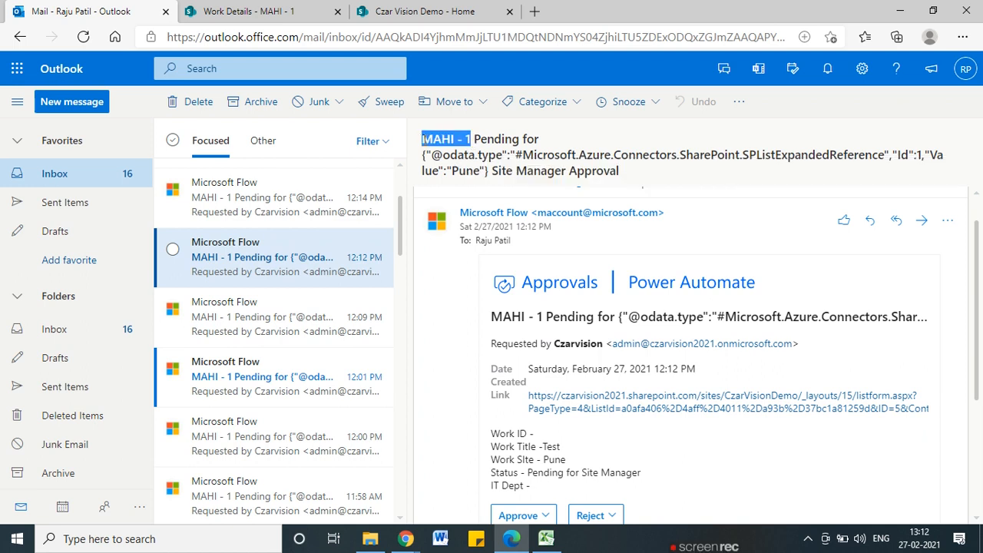
scroll(647, 358, down, 1)
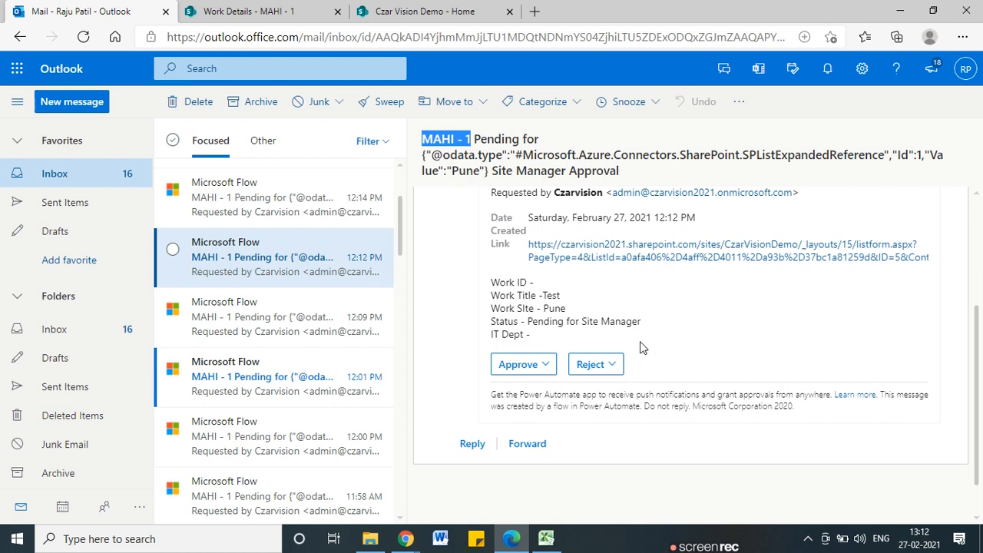
scroll(637, 346, down, 1)
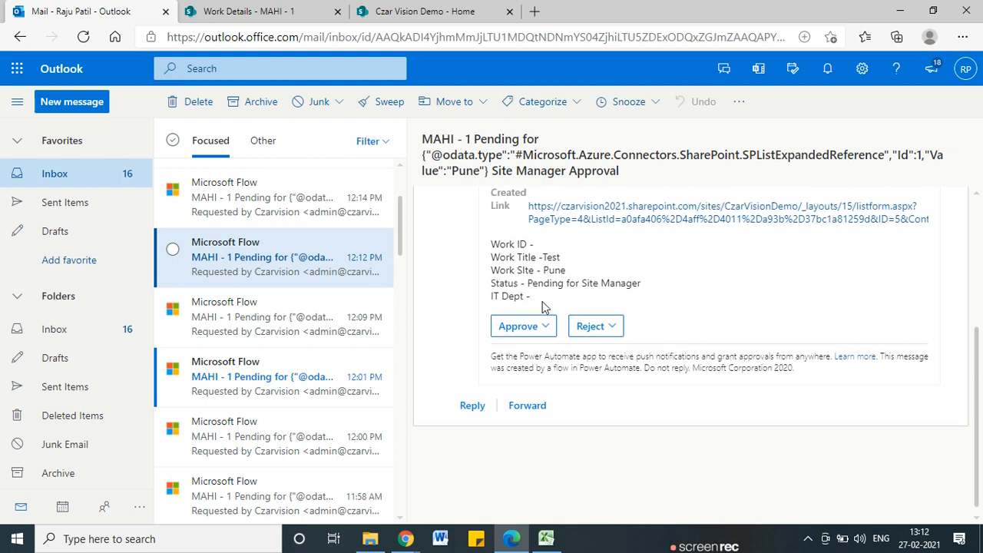
- Open the newest approval request email, MAHI - 7, and check the work ID in its subject
click(253, 217)
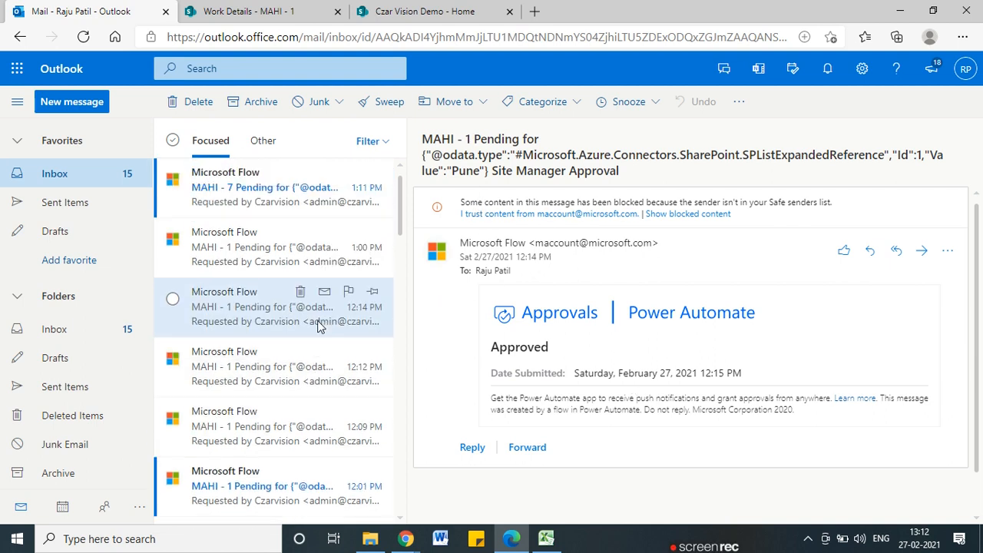
click(253, 192)
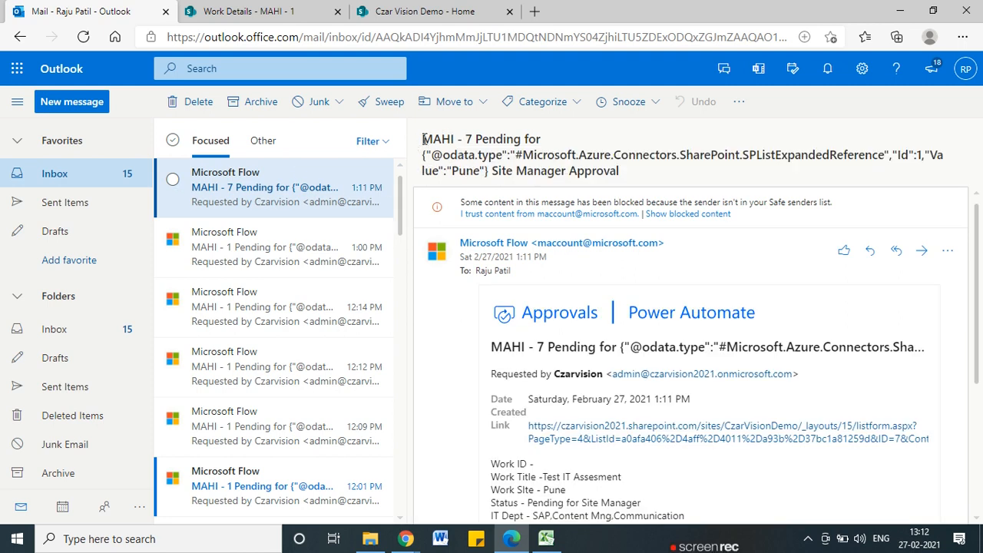
drag(425, 139, 479, 137)
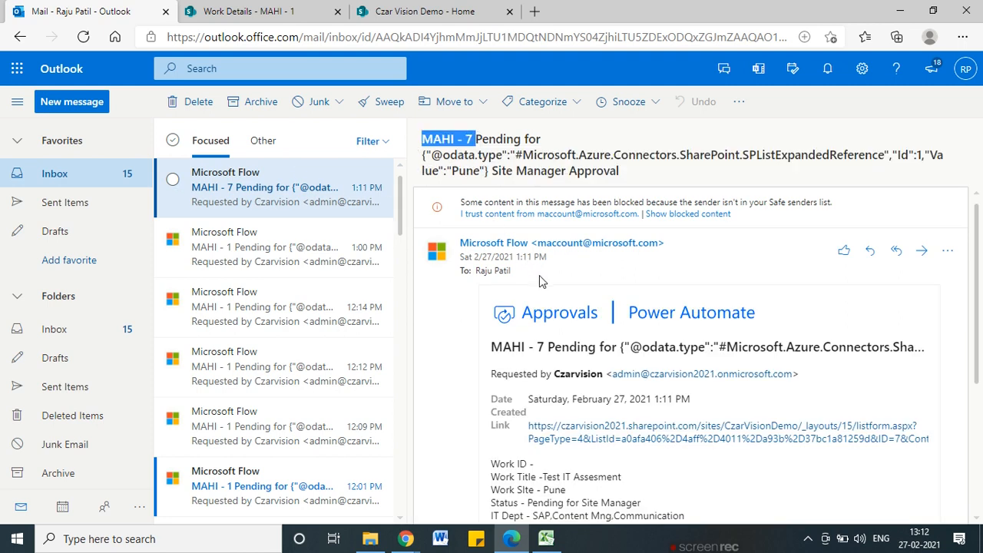
- Examine the work ID, work title, site and IT departments listed in the MAHI - 7 approval request email
scroll(543, 282, down, 2)
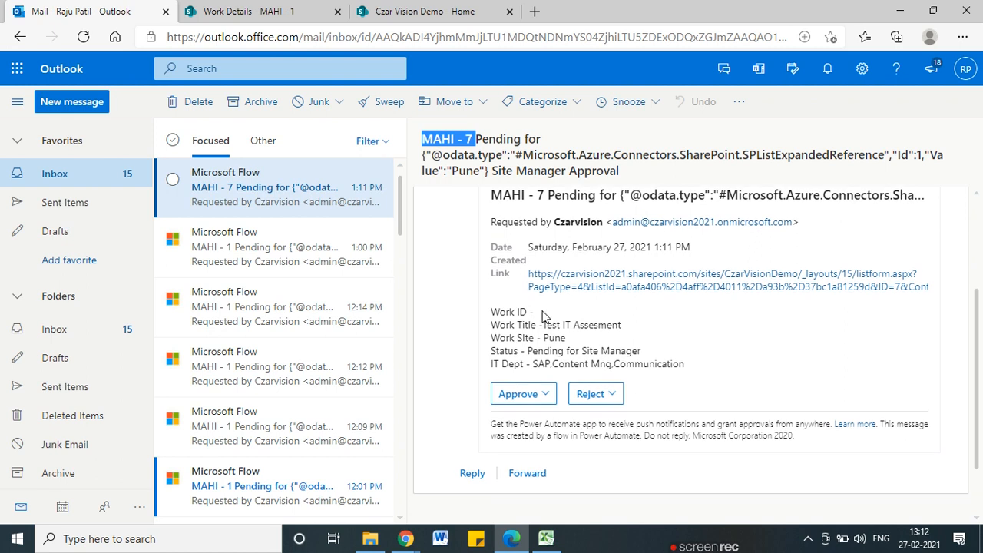
drag(541, 315, 492, 311)
click(563, 322)
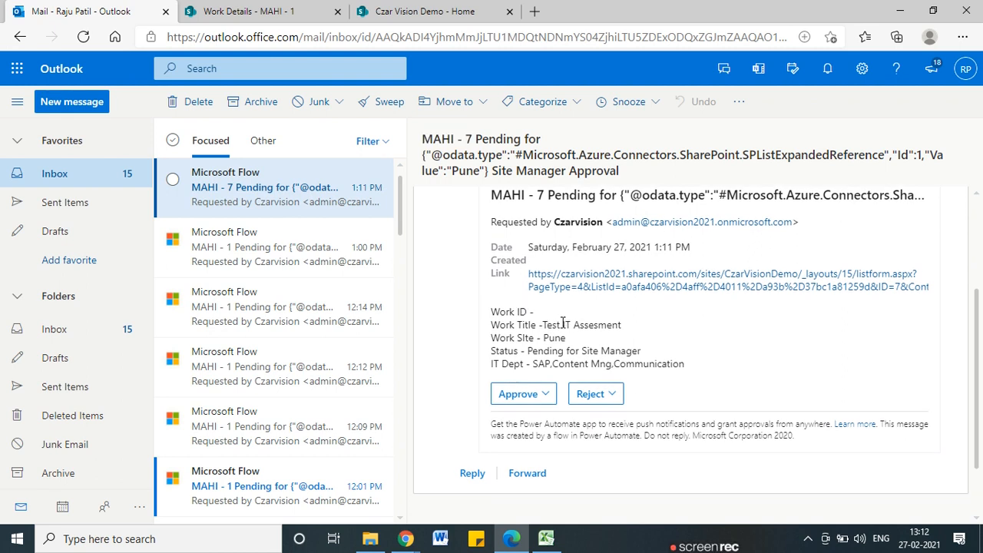
drag(549, 325, 612, 328)
drag(551, 343, 601, 350)
click(544, 367)
drag(544, 366, 710, 369)
- Approve the MAHI - 7 request with the comment "Approved needs to implement on priority" and submit the response
click(540, 393)
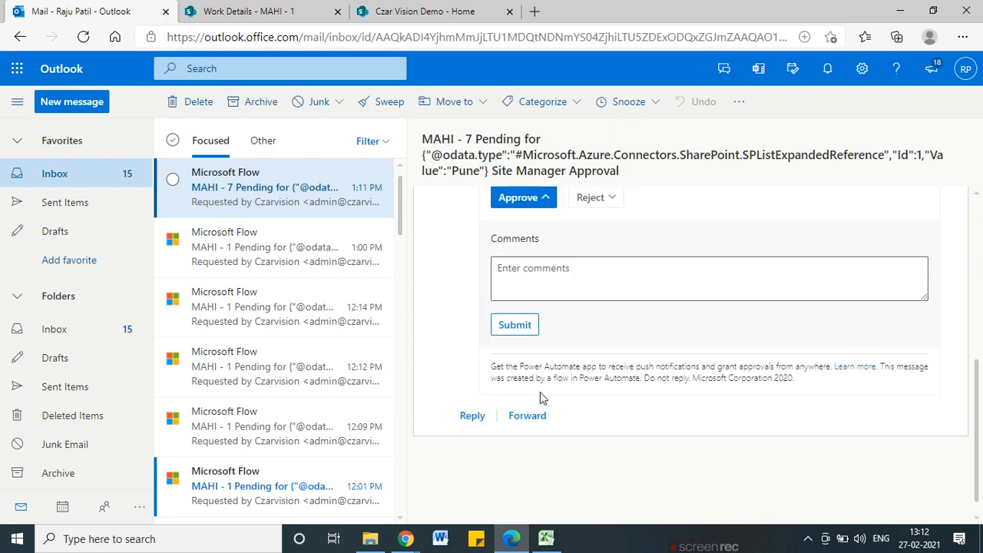
click(521, 264)
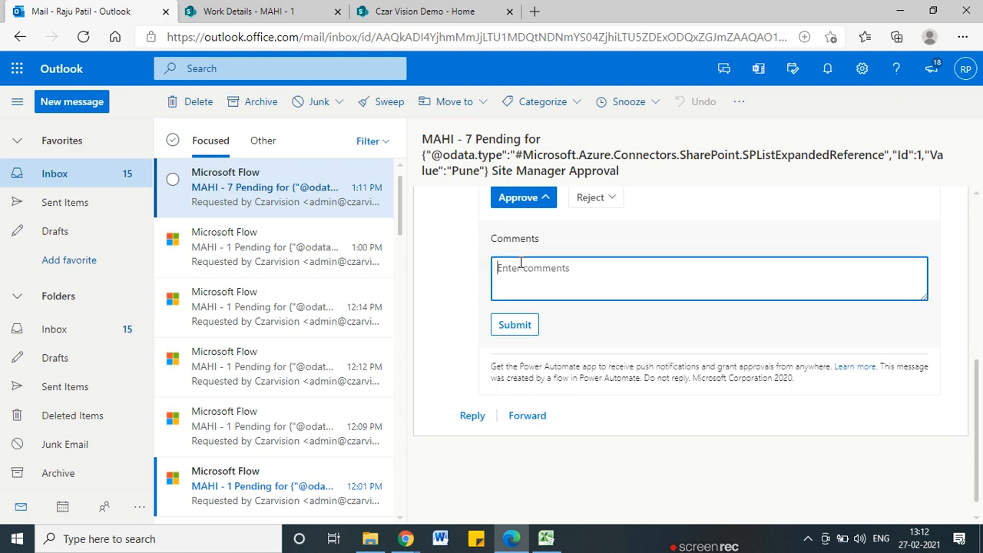
text(Ap)
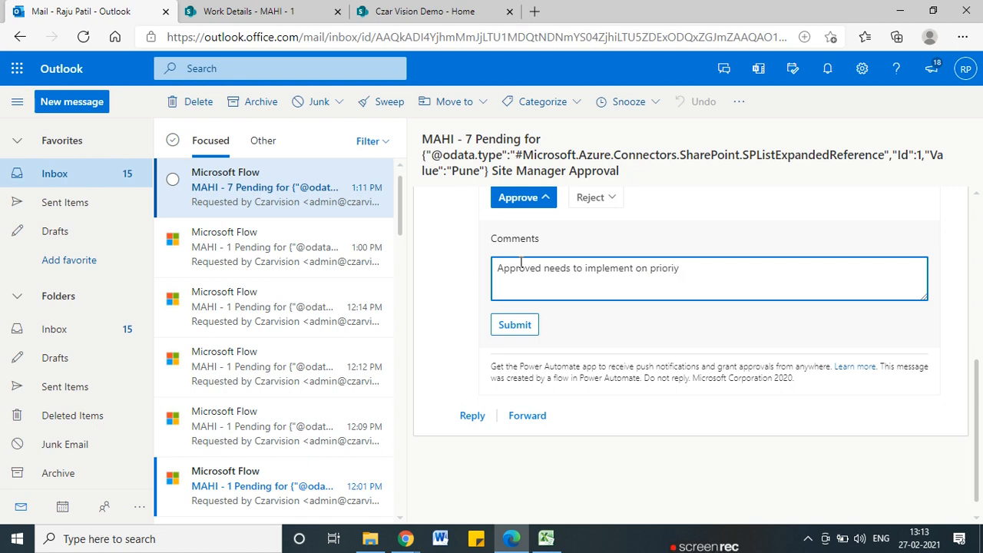
click(513, 325)
- Switch to the Power Automate run in Chrome and review the outputs of the Approval from Site Manager action
key(alt+Tab)
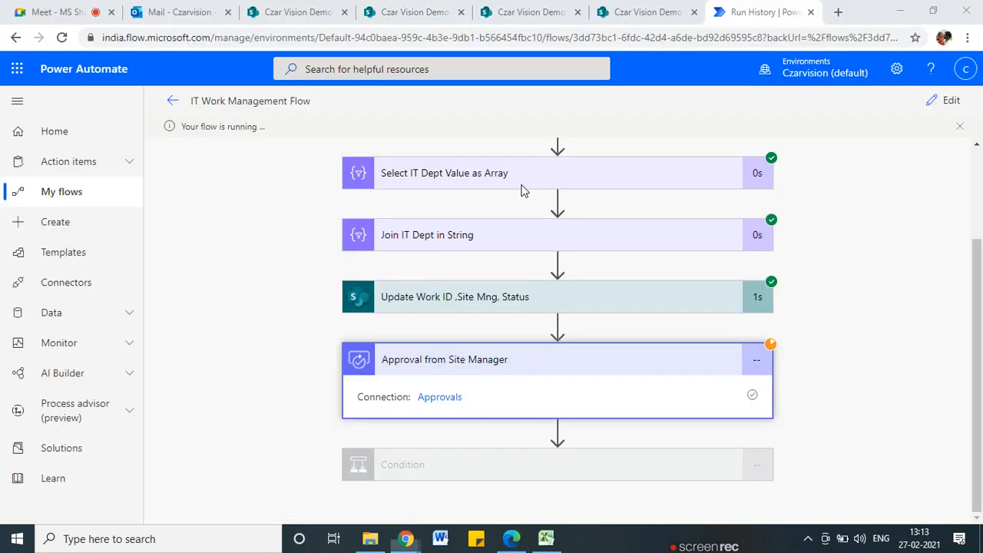
click(430, 365)
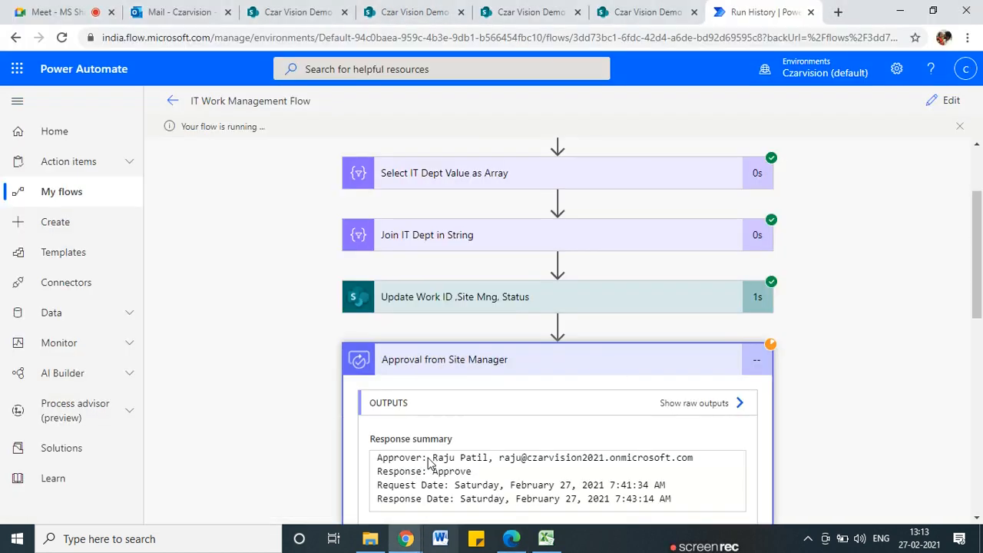
scroll(428, 462, down, 9)
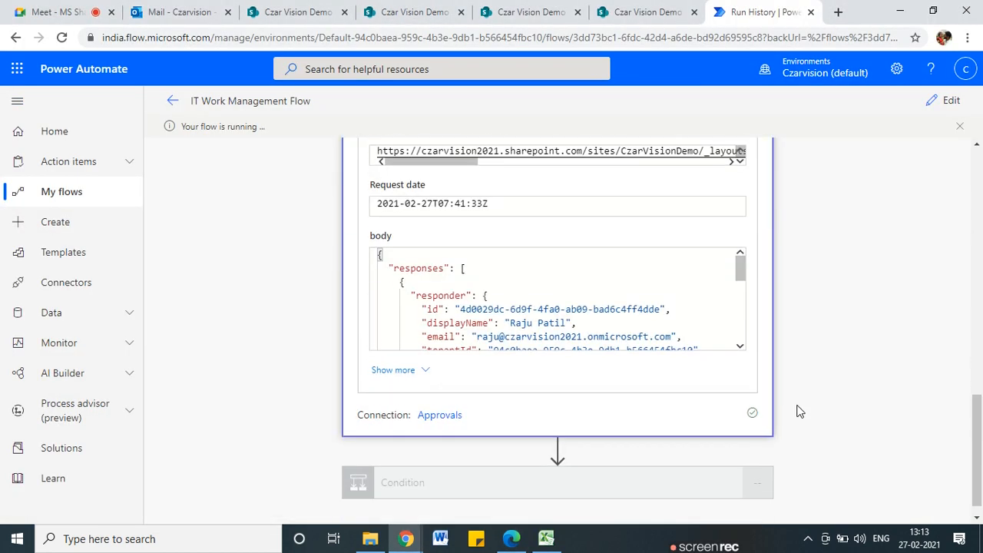
scroll(800, 412, down, 1)
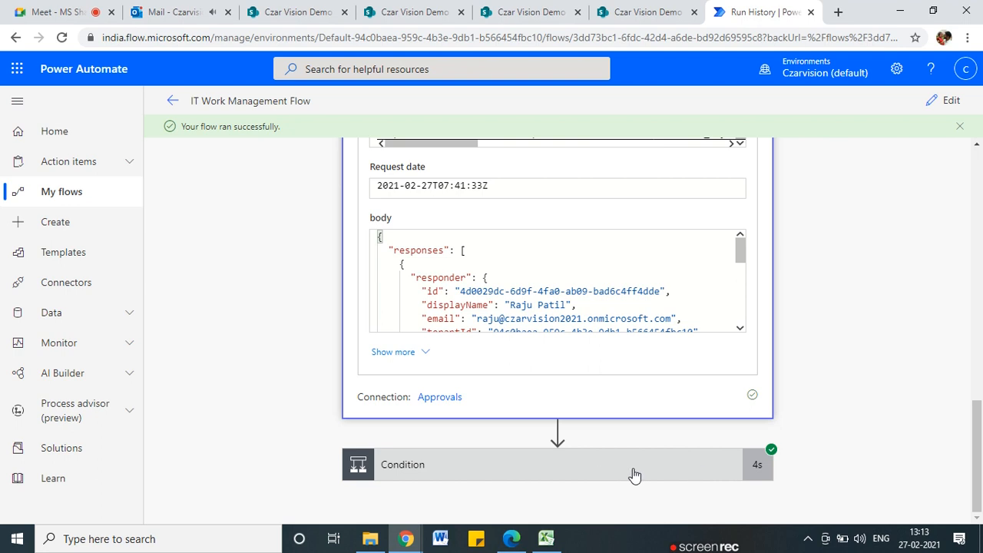
scroll(611, 473, up, 5)
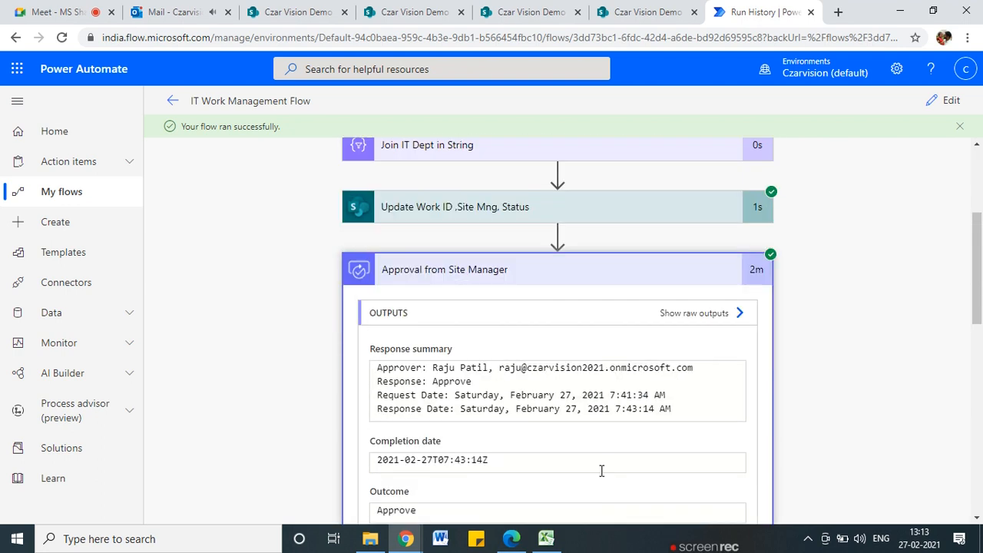
- Collapse the Approval from Site Manager action and expand the Condition to inspect its result and branches
click(484, 264)
click(493, 468)
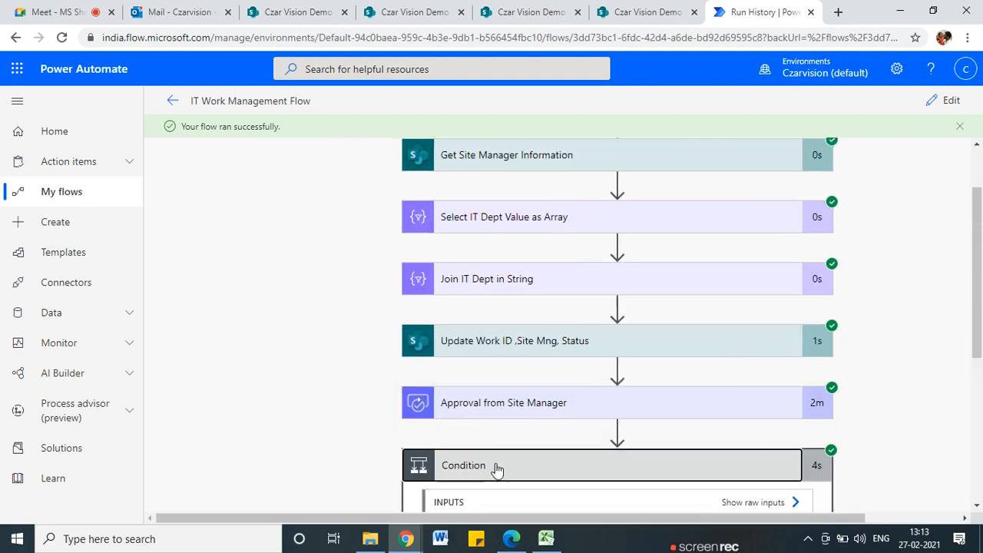
scroll(472, 464, down, 4)
- Open the MAHI - 7 approval notification in the requester's Outlook inbox and check the reason text
click(216, 19)
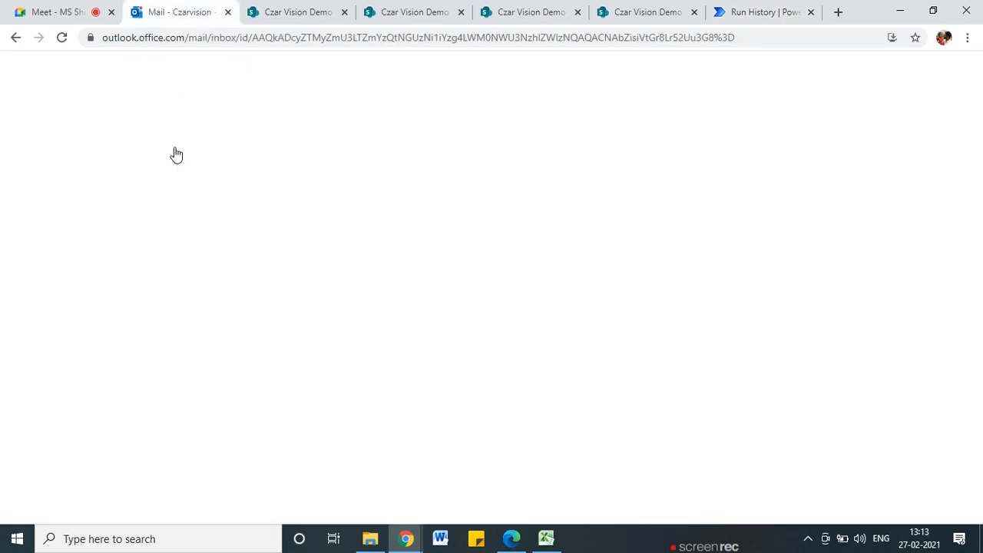
click(292, 198)
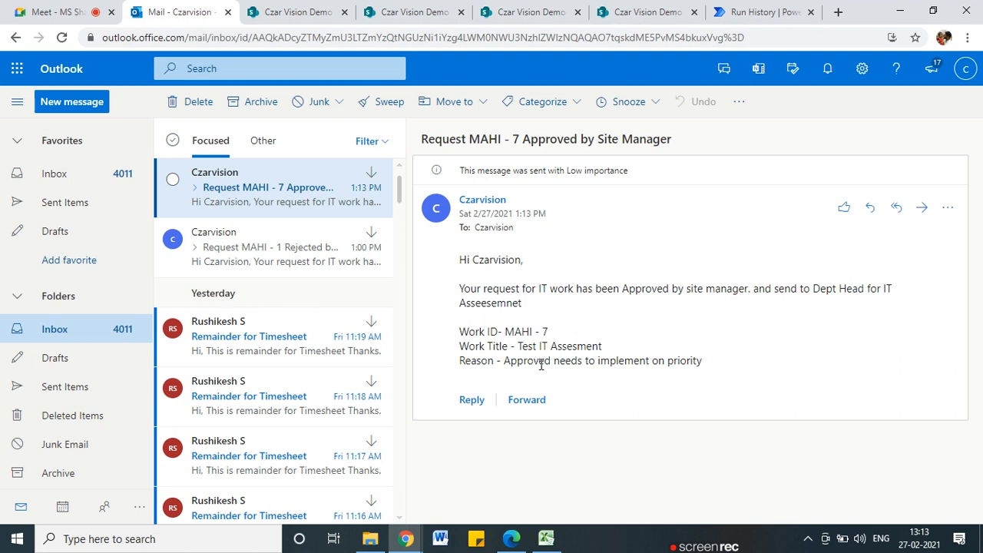
drag(541, 363, 745, 365)
- Return to the flow run, expand the IT Dept Loop under If yes, and view its second iteration
click(714, 10)
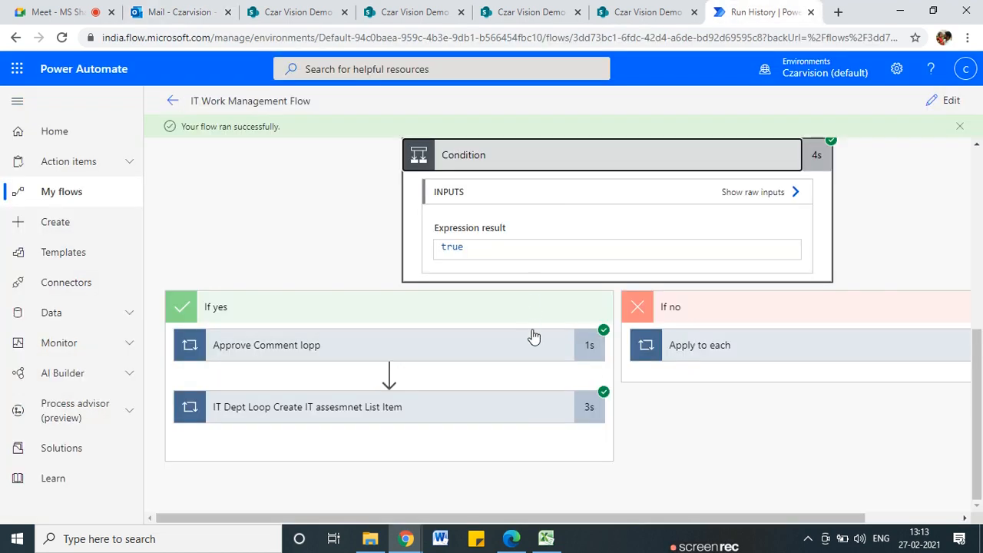
click(341, 413)
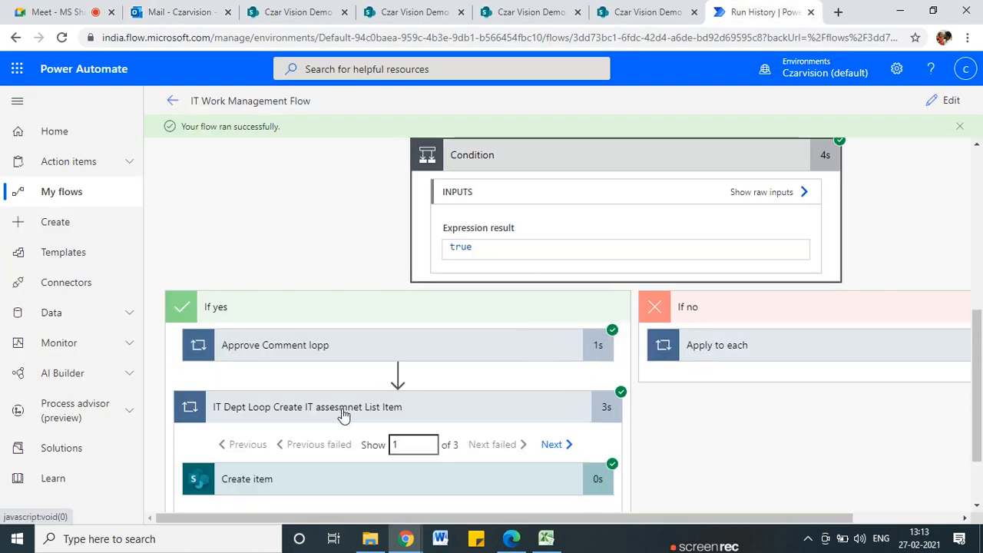
click(567, 355)
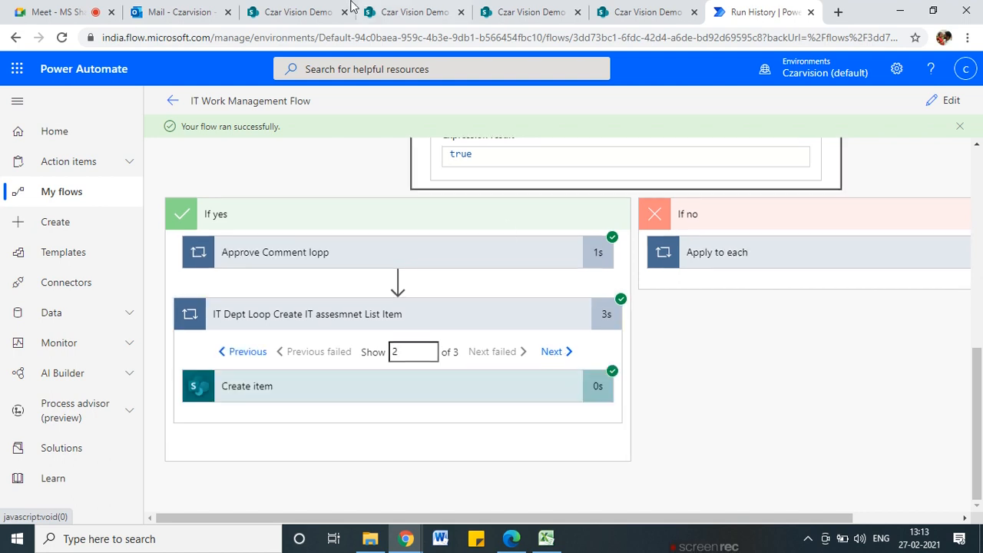
- Open the IT Assessment list and examine the MAHI - 7 items' work titles, efforts, dates, departments and work details
click(405, 6)
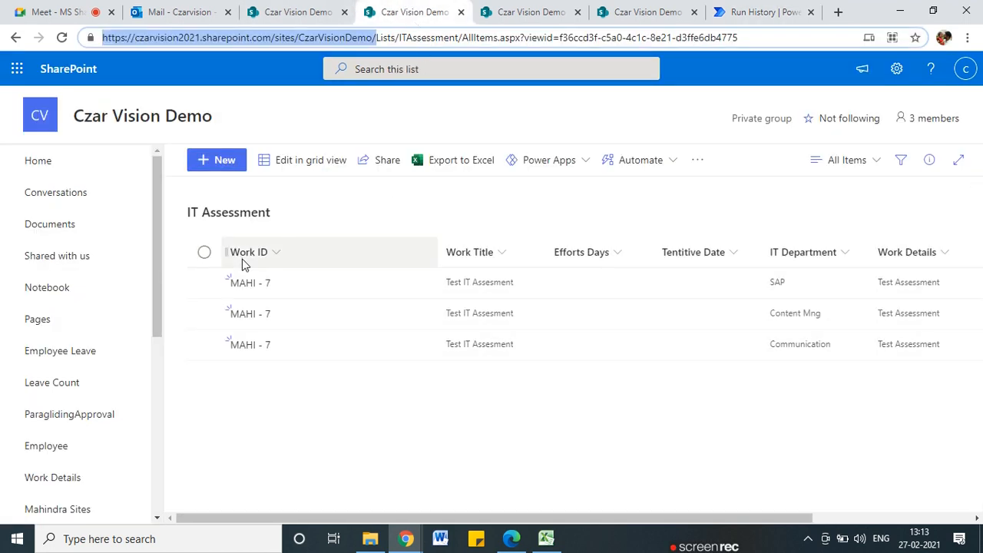
mouse_move(282, 232)
mouse_down()
mouse_move(208, 286)
mouse_move(294, 355)
mouse_move(285, 245)
mouse_up()
mouse_move(420, 217)
mouse_down()
mouse_move(390, 233)
mouse_move(503, 238)
mouse_move(442, 209)
mouse_up()
drag(717, 293, 764, 285)
drag(739, 333, 765, 316)
drag(746, 359, 774, 343)
mouse_move(588, 228)
mouse_down()
mouse_move(587, 273)
mouse_move(607, 229)
mouse_up()
mouse_move(708, 231)
mouse_down()
mouse_move(678, 235)
mouse_move(722, 238)
mouse_up()
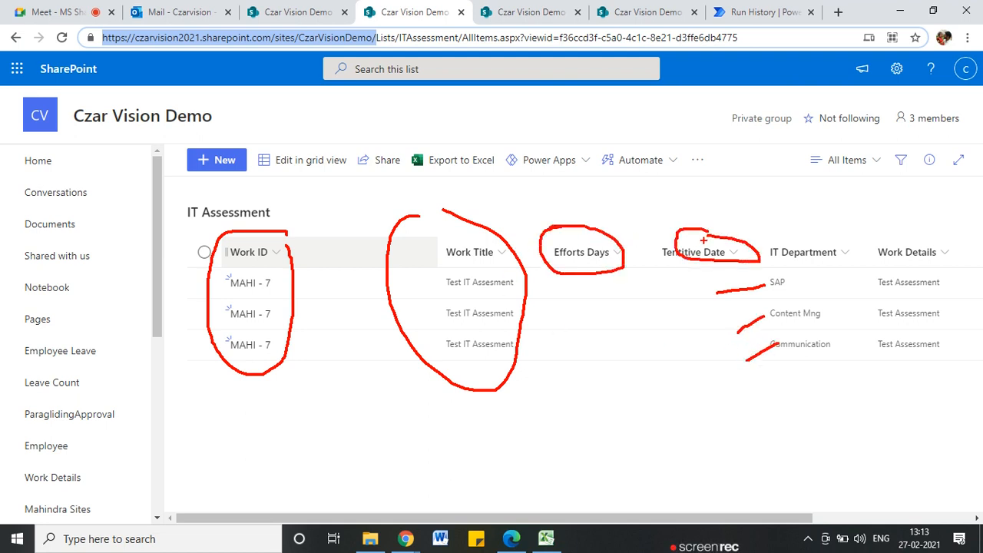
key(Escape)
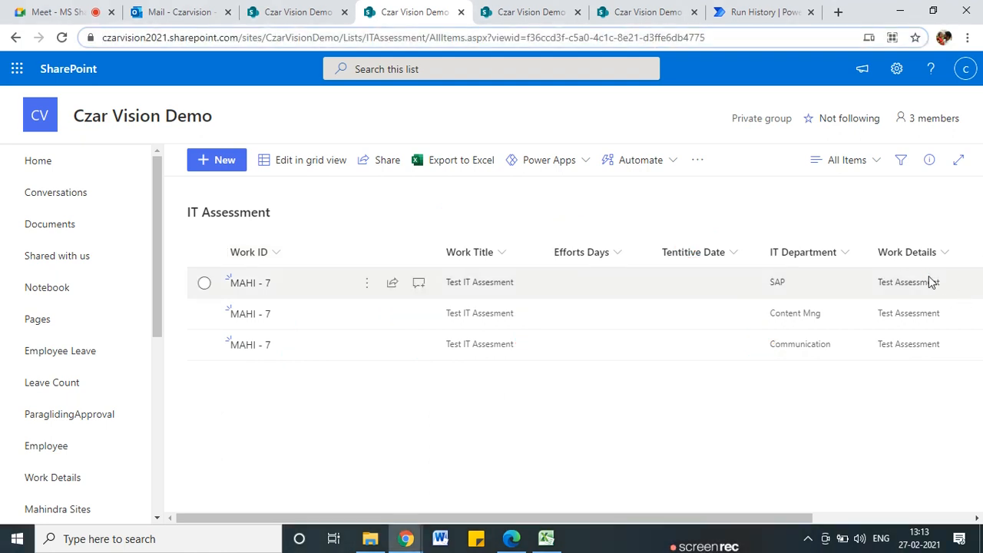
mouse_move(912, 228)
mouse_down()
mouse_move(898, 357)
mouse_move(926, 265)
mouse_up()
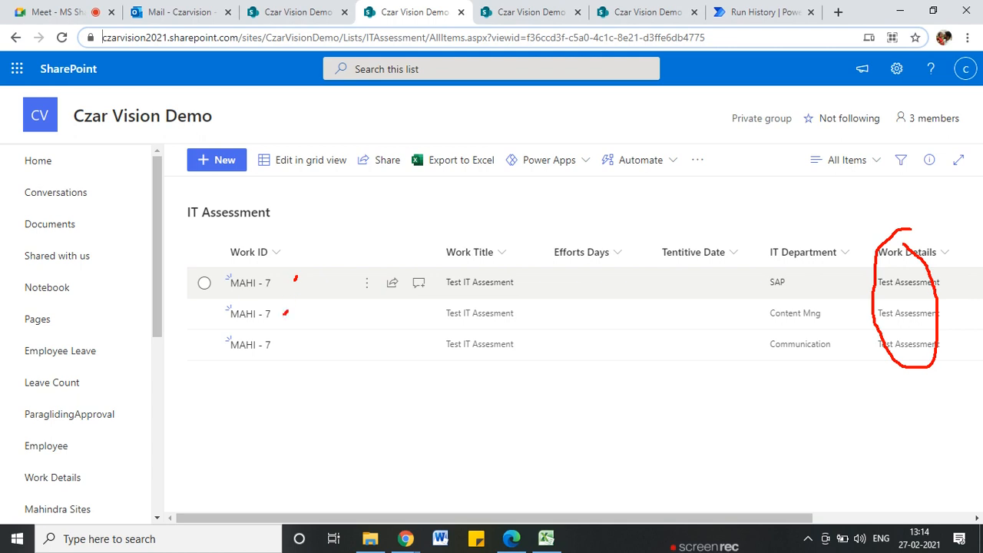
key(Escape)
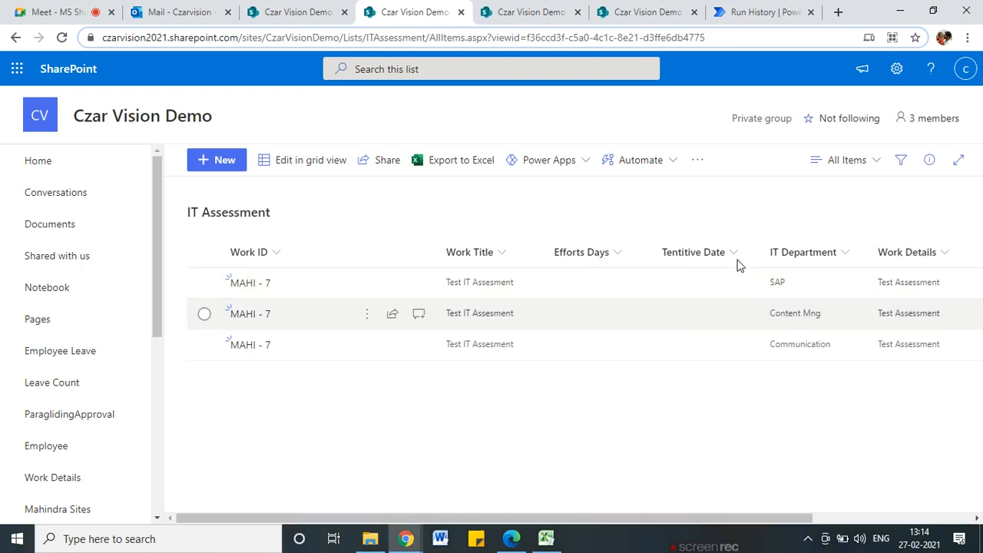
- Switch to the IT Work Management workbook in Excel and review the Dept IT Head assigned to each IT department
click(546, 538)
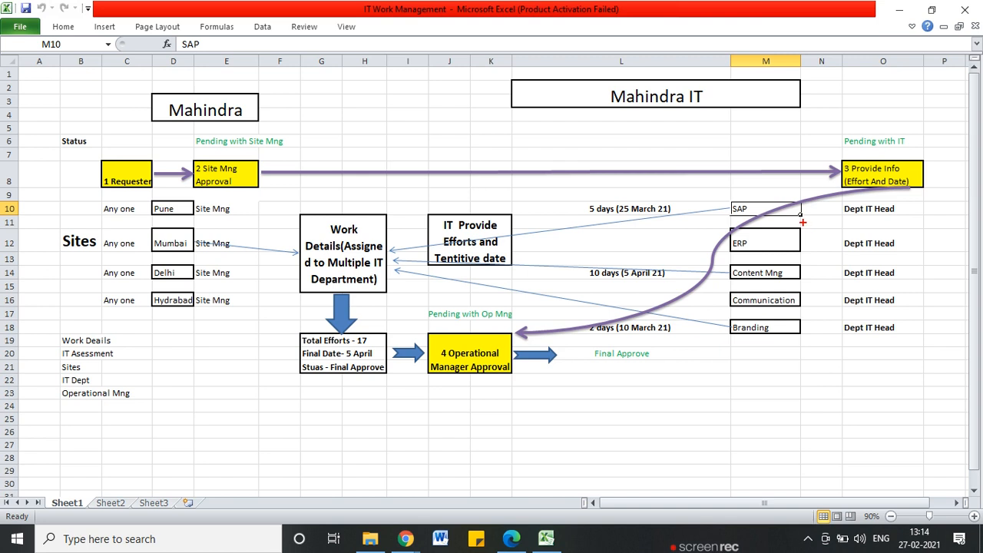
drag(803, 217, 920, 218)
drag(813, 281, 929, 273)
drag(854, 345, 887, 345)
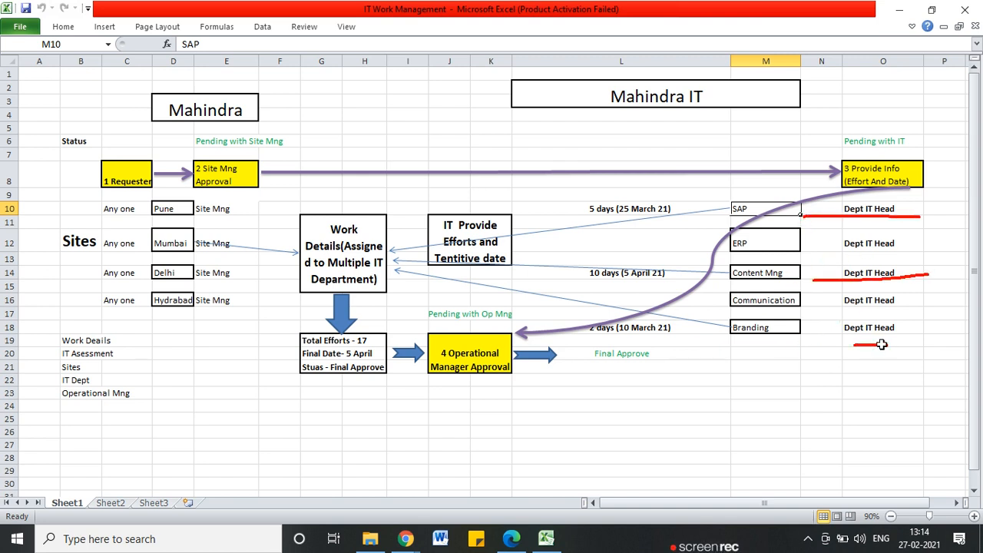
- Return to SharePoint in Chrome and look through the Work Details, Mahindra Sites and IT Department lists
key(alt+Tab)
click(298, 8)
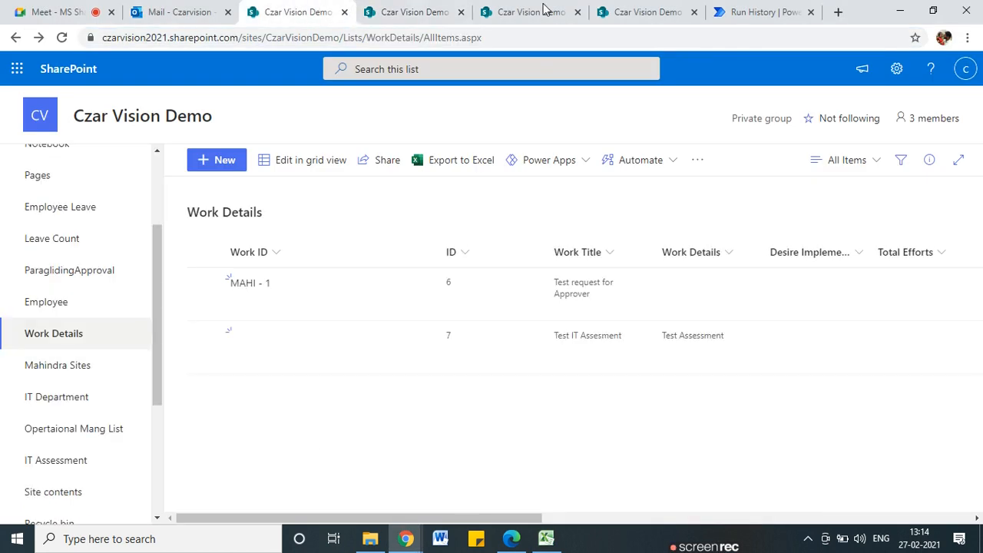
click(546, 10)
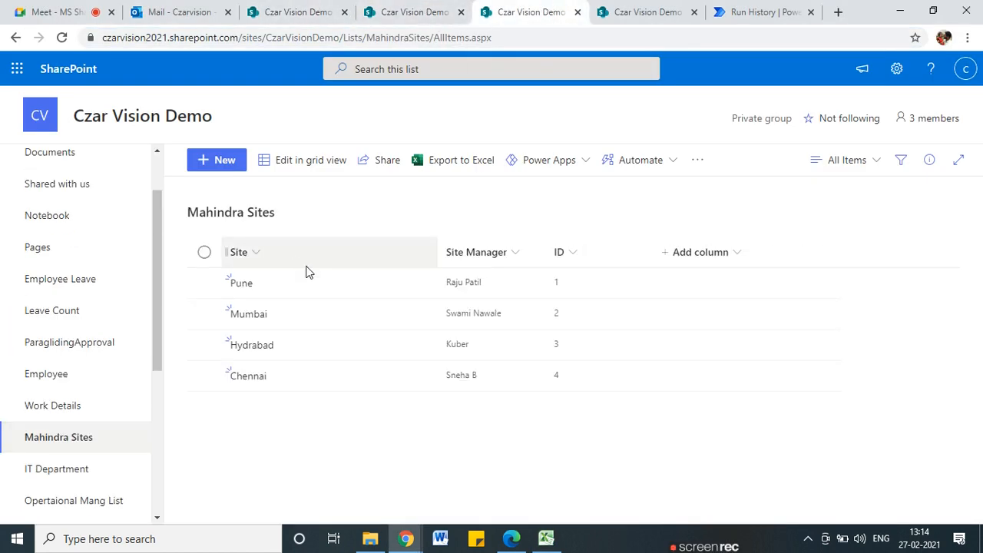
click(627, 11)
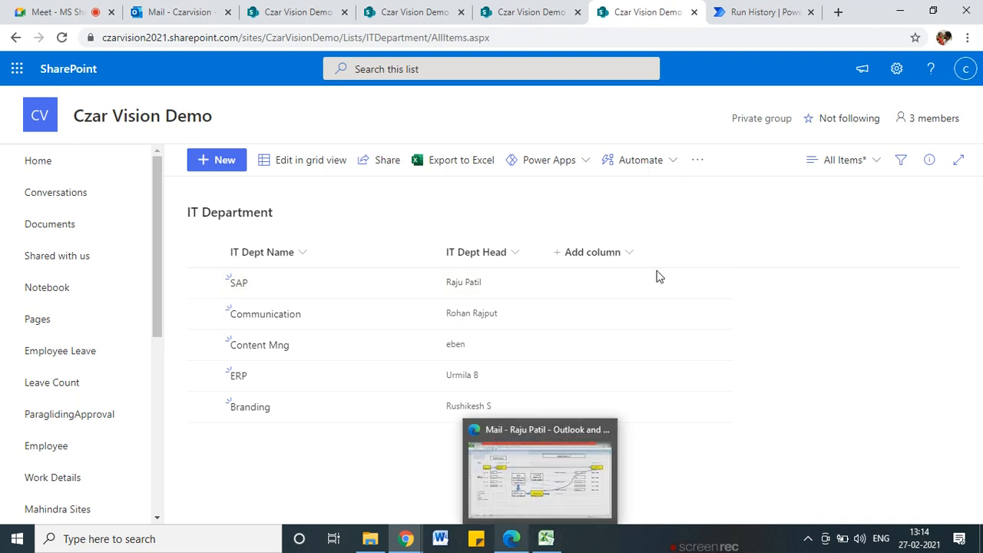
- Open the IT Work Management Flow for editing and collapse the Create item action inside the IT Dept Loop
click(760, 12)
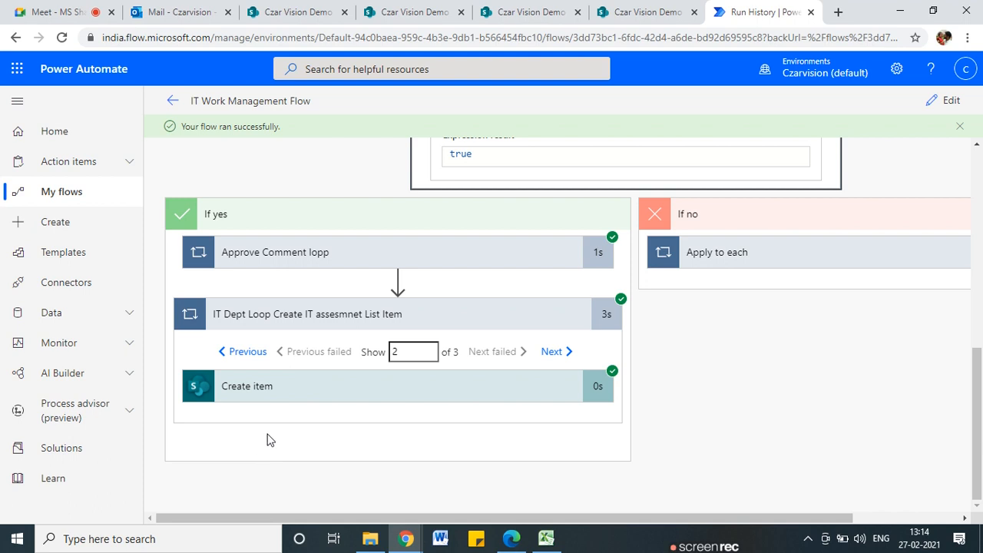
click(947, 101)
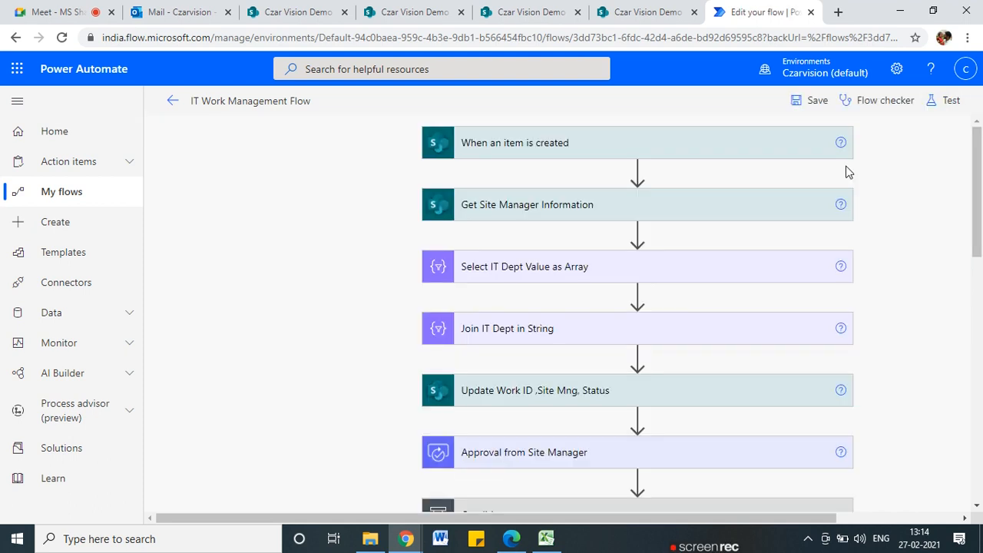
scroll(709, 408, down, 3)
scroll(709, 408, down, 8)
scroll(767, 381, up, 3)
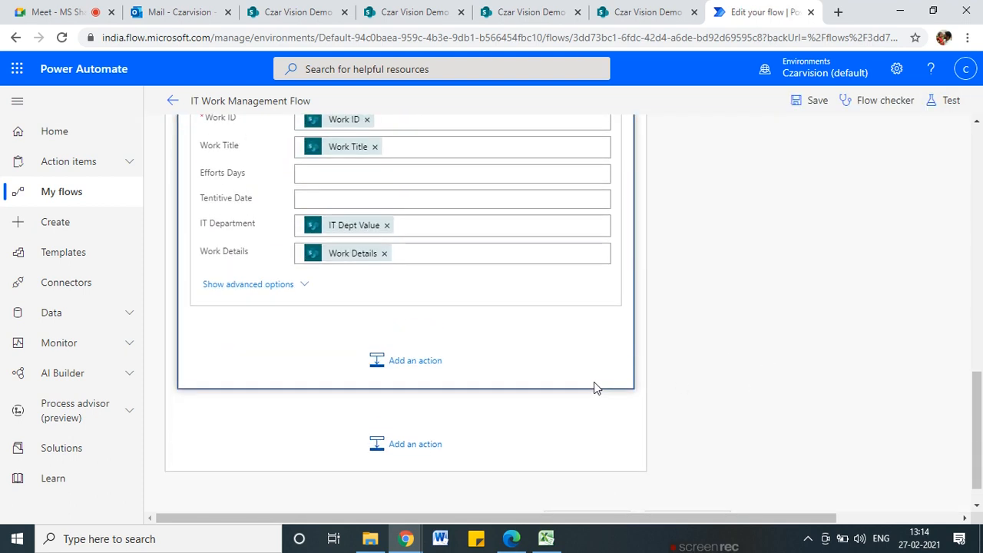
click(414, 201)
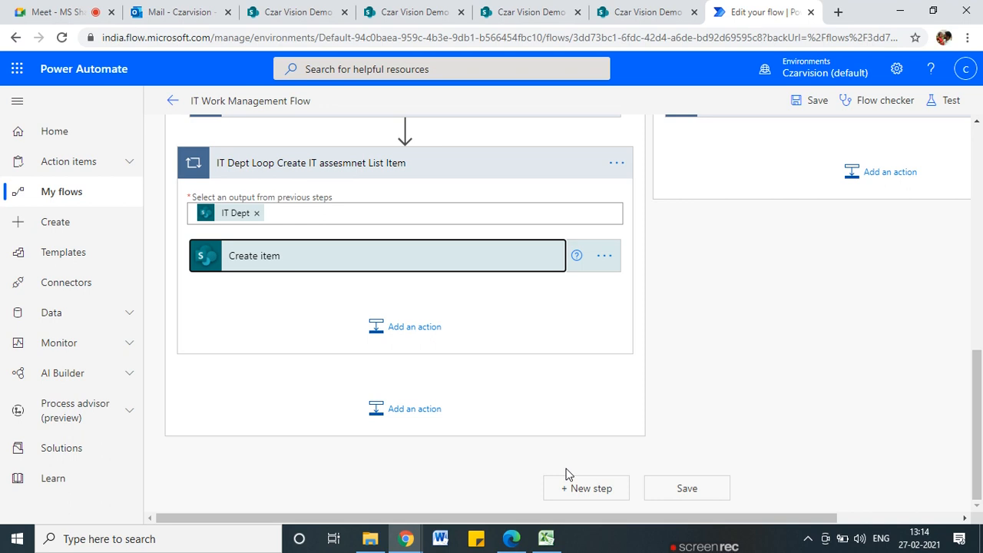
- Add an Office 365 Outlook Send an email (V2) action after Create item inside the IT Dept Loop
click(416, 330)
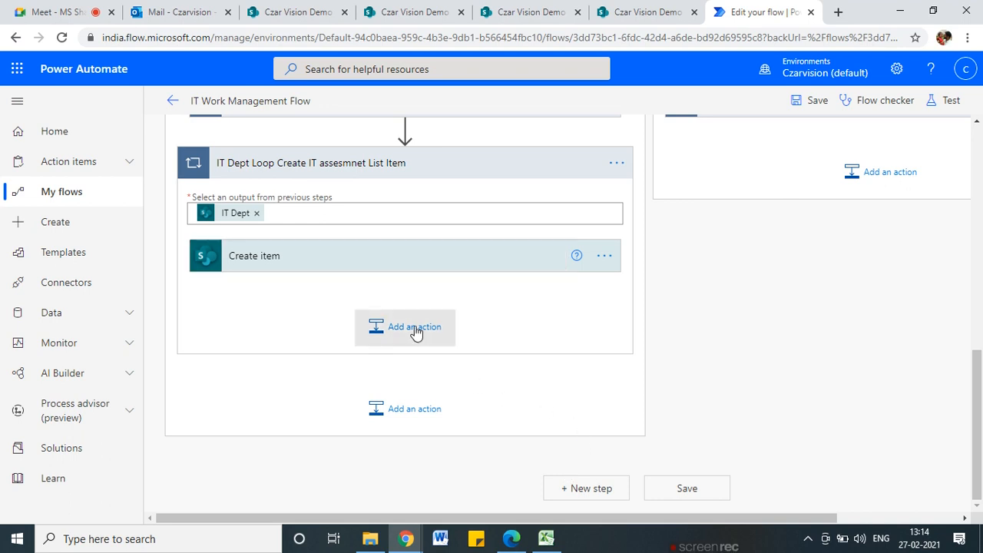
click(312, 357)
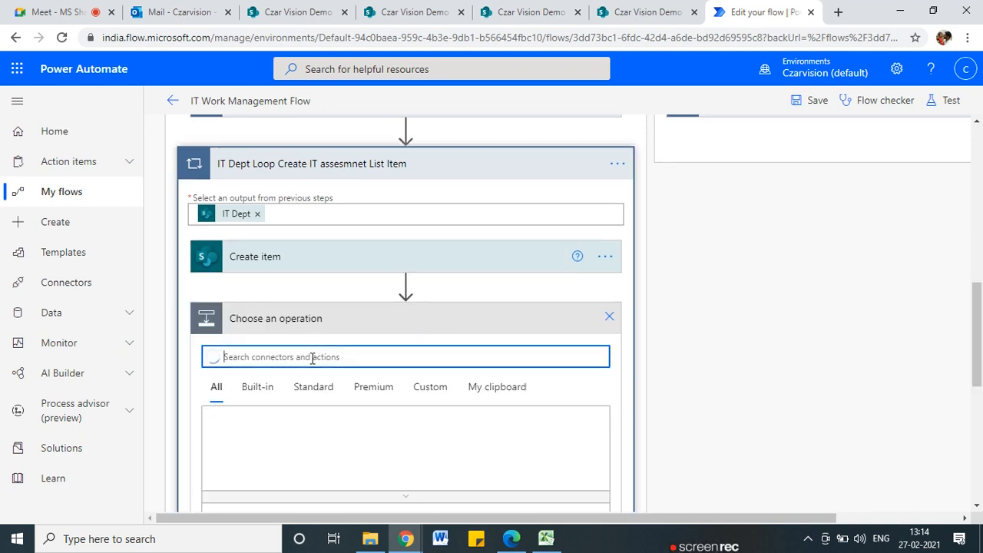
text(email)
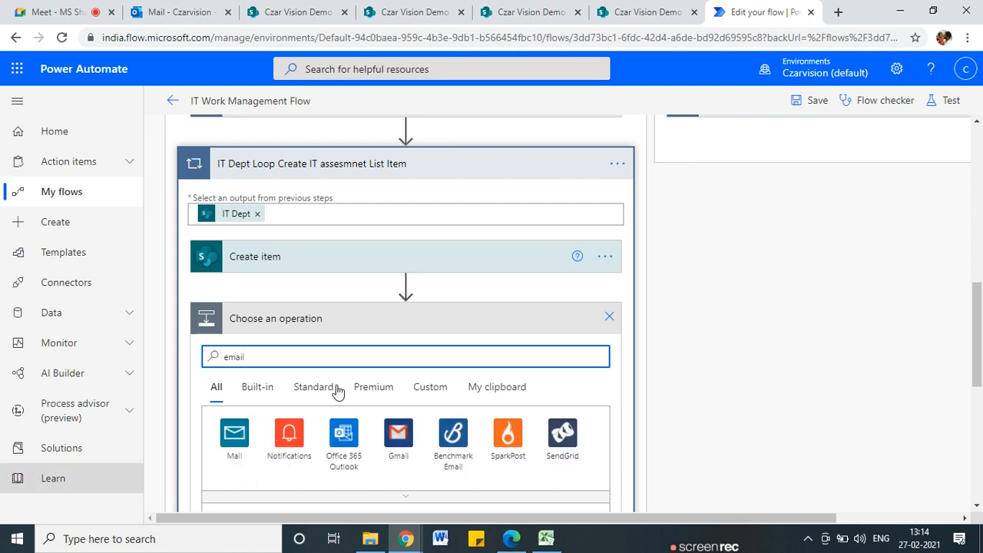
scroll(438, 366, down, 3)
scroll(280, 430, down, 2)
scroll(285, 461, up, 1)
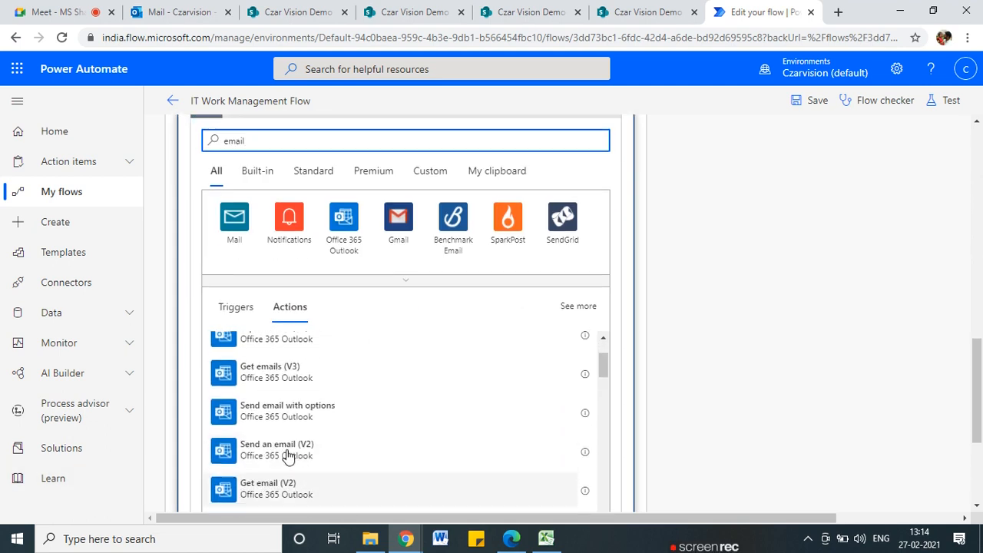
click(520, 469)
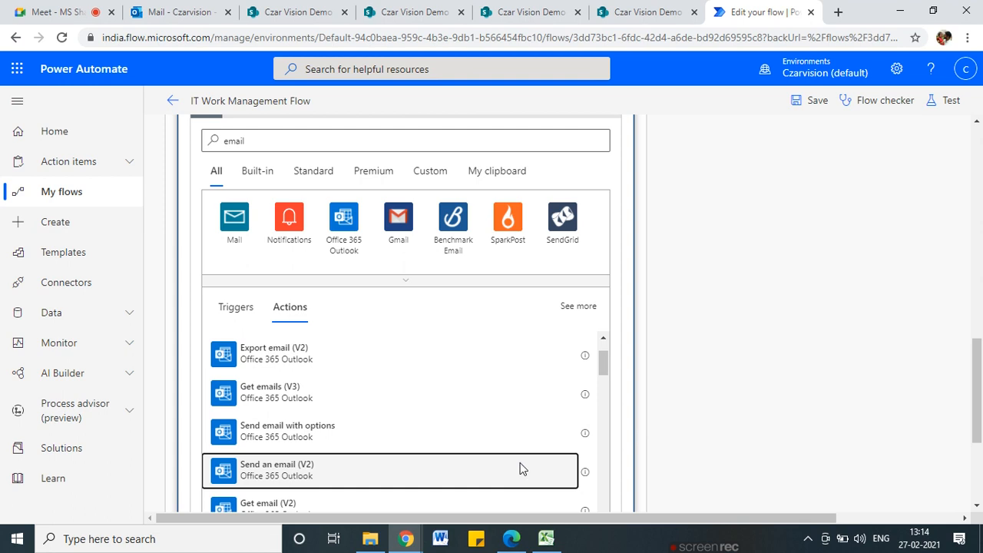
- Look through the flow from the new email action up to its trigger and examine the Select IT Dept Value as Array action
click(374, 138)
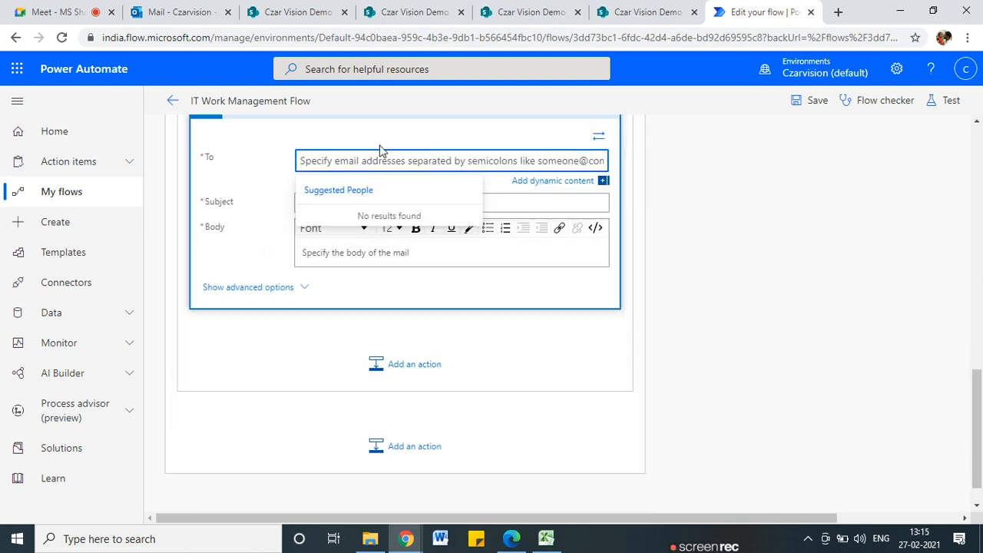
mouse_move(202, 137)
mouse_down()
mouse_move(177, 165)
mouse_move(235, 141)
mouse_up()
scroll(445, 292, up, 2)
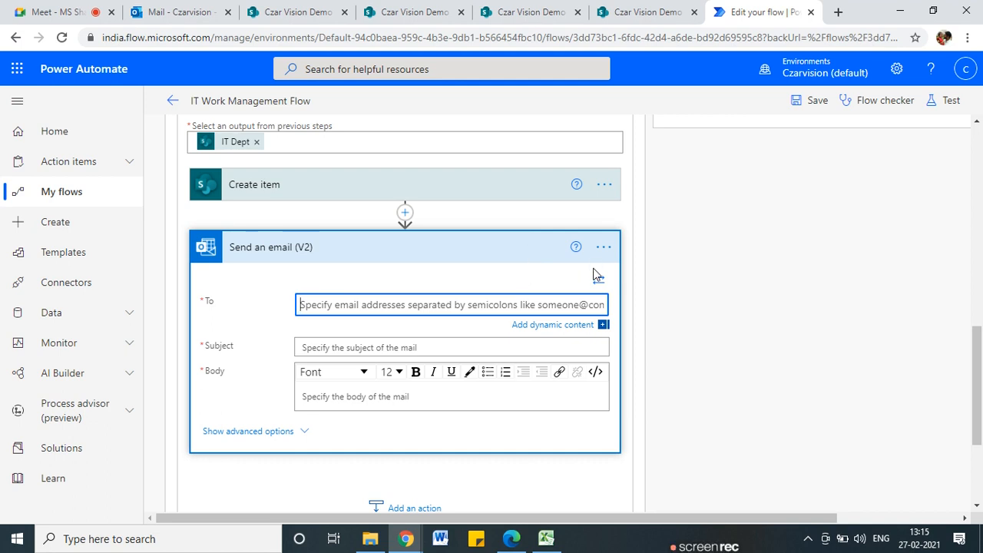
scroll(592, 274, up, 7)
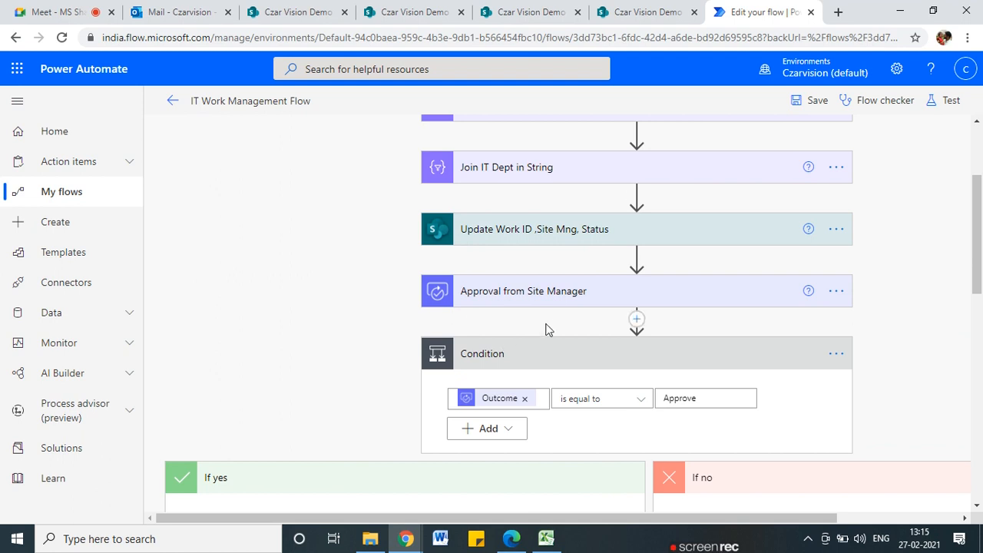
scroll(514, 269, up, 1)
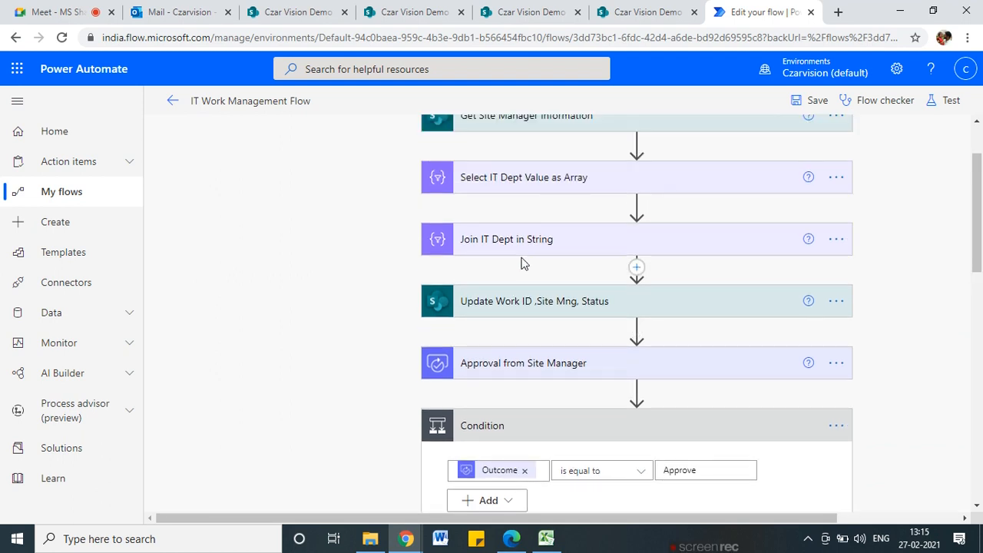
scroll(518, 280, up, 1)
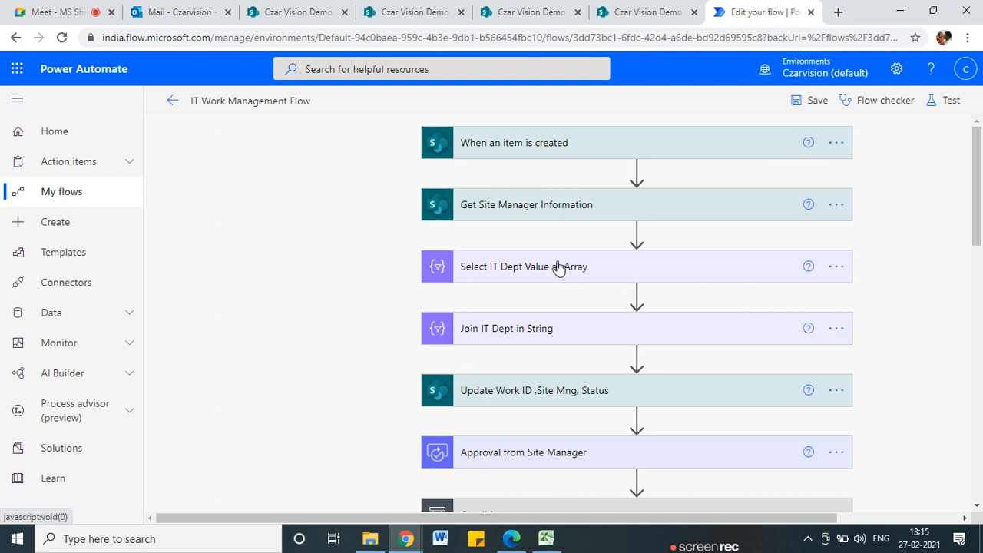
click(552, 287)
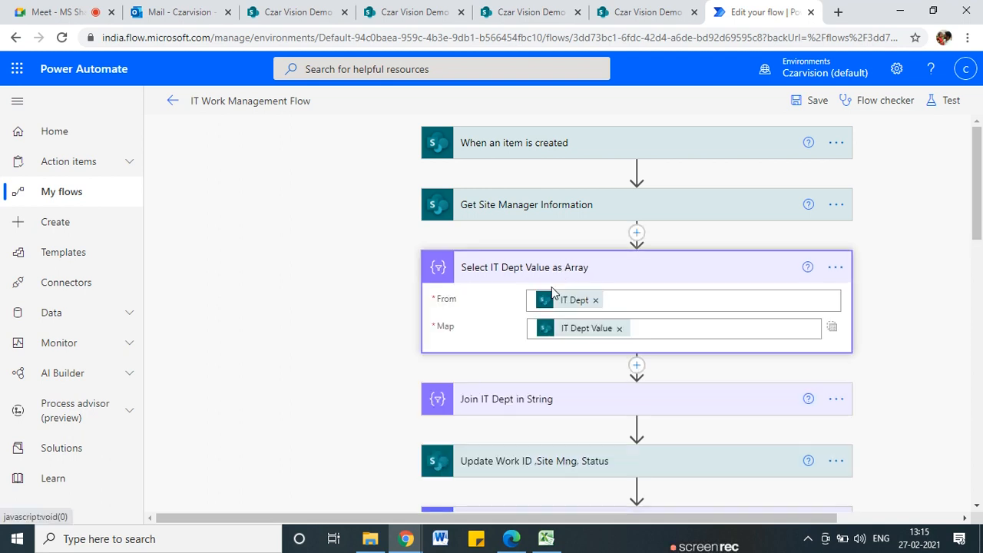
scroll(349, 342, down, 10)
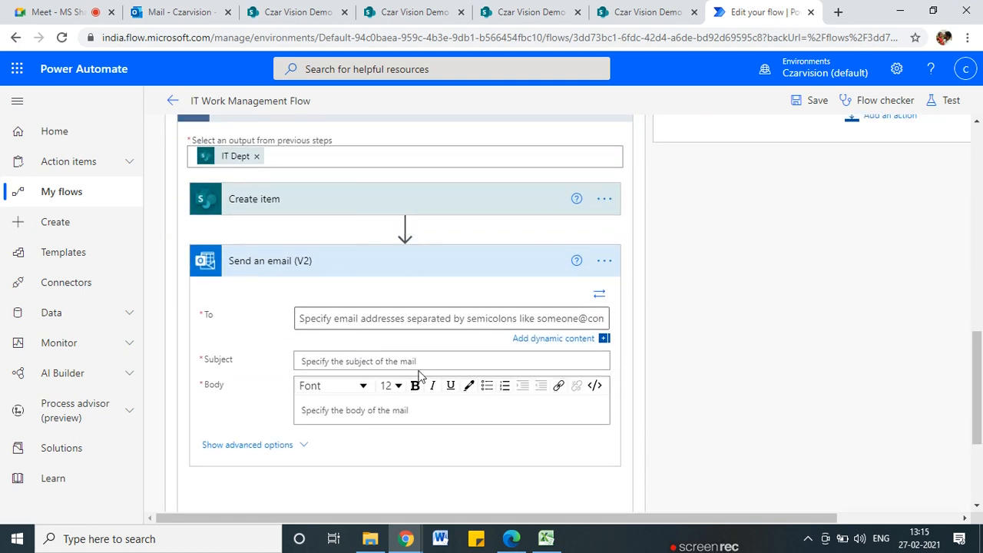
scroll(285, 361, up, 2)
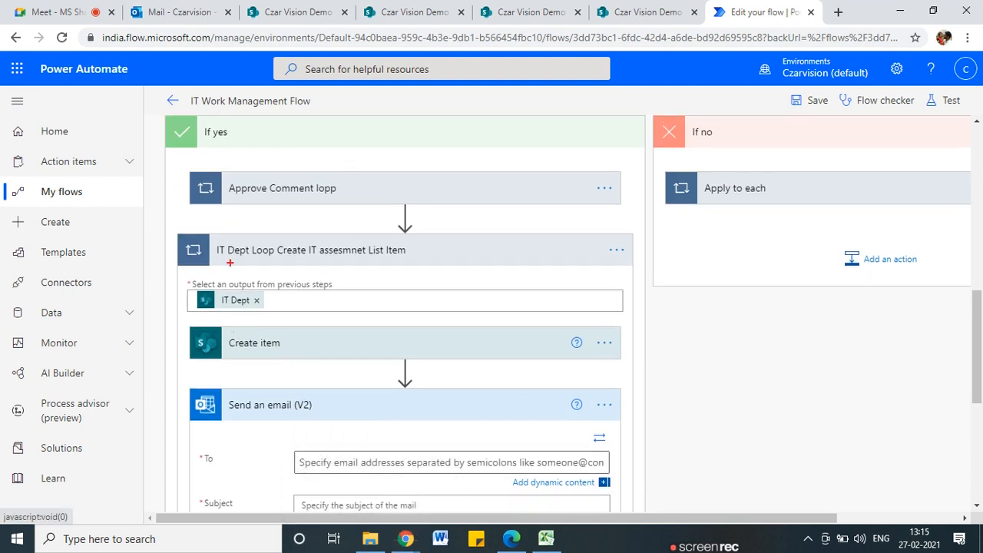
drag(356, 273, 278, 298)
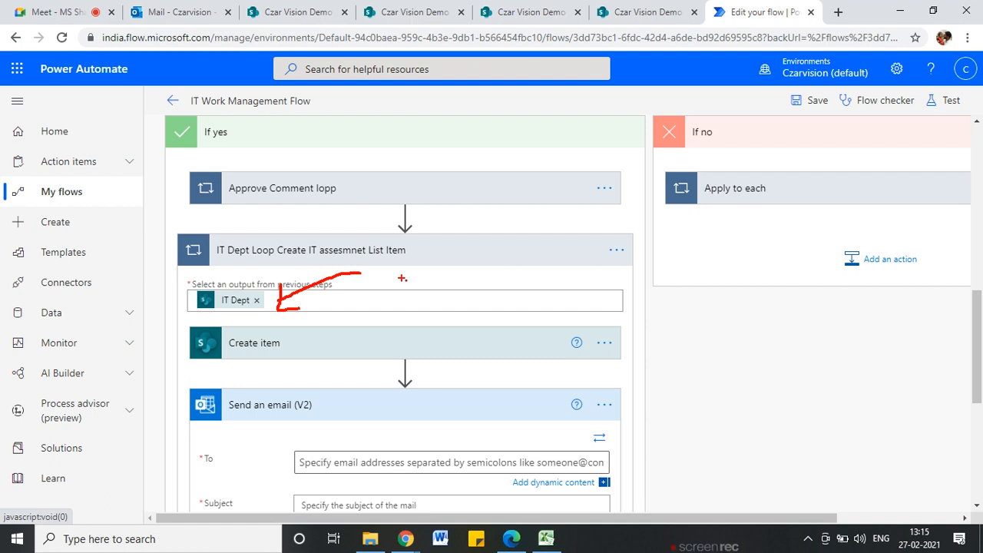
drag(402, 278, 403, 297)
text(SA)
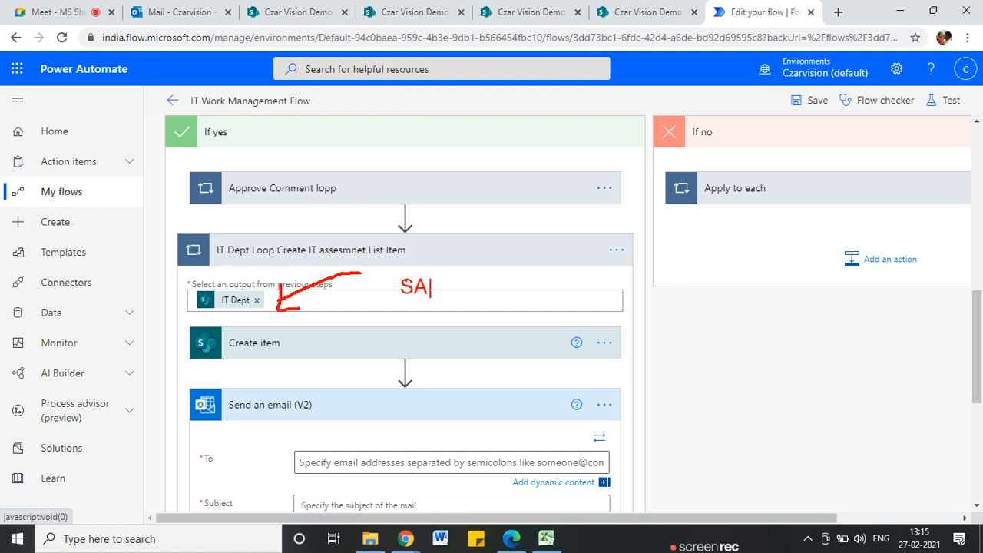
text(P)
mouse_move(256, 292)
mouse_down()
mouse_move(209, 290)
mouse_move(255, 304)
mouse_up()
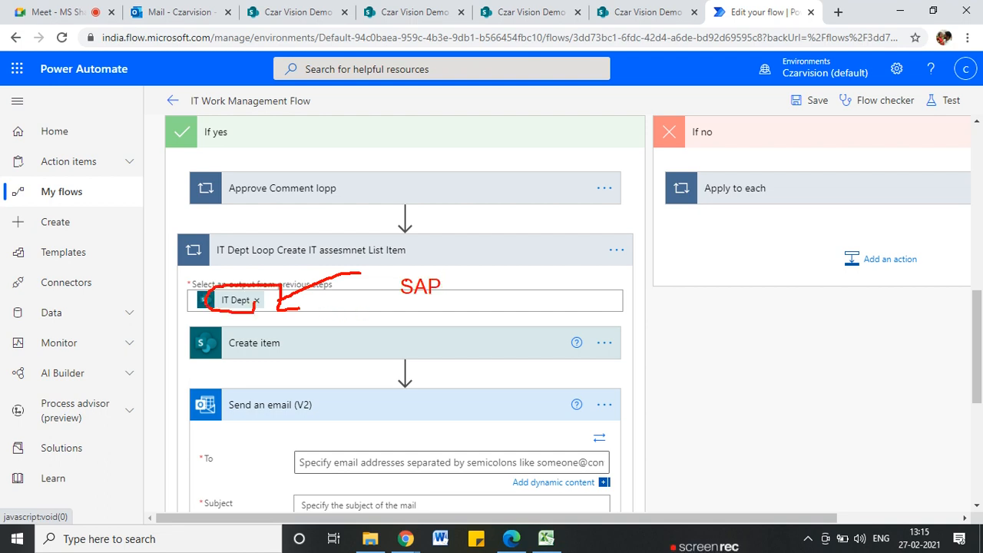
mouse_move(274, 348)
mouse_down()
mouse_move(350, 352)
mouse_move(247, 358)
mouse_move(288, 366)
mouse_up()
drag(294, 412, 363, 412)
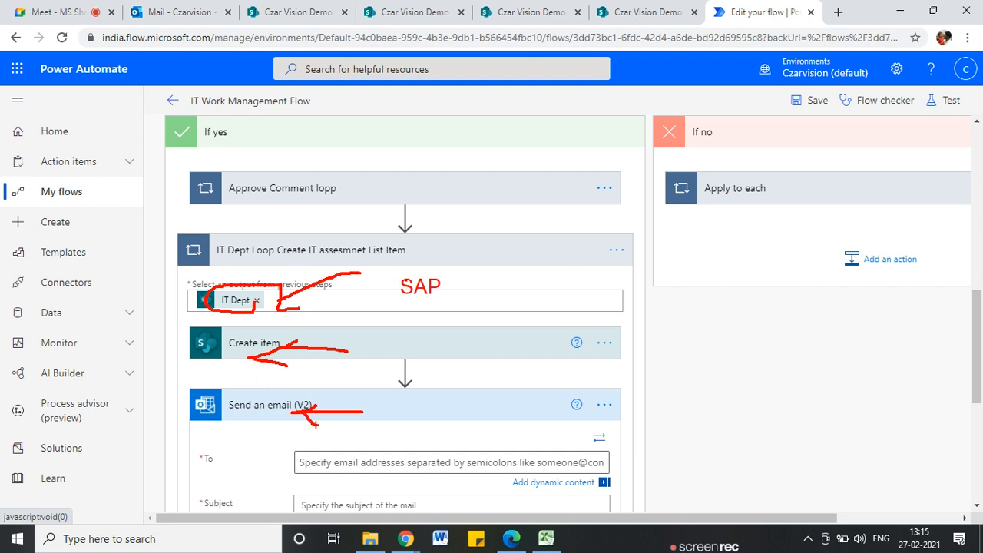
mouse_move(457, 283)
mouse_down()
mouse_move(399, 270)
mouse_move(450, 307)
mouse_move(453, 282)
mouse_move(390, 290)
mouse_move(440, 299)
mouse_up()
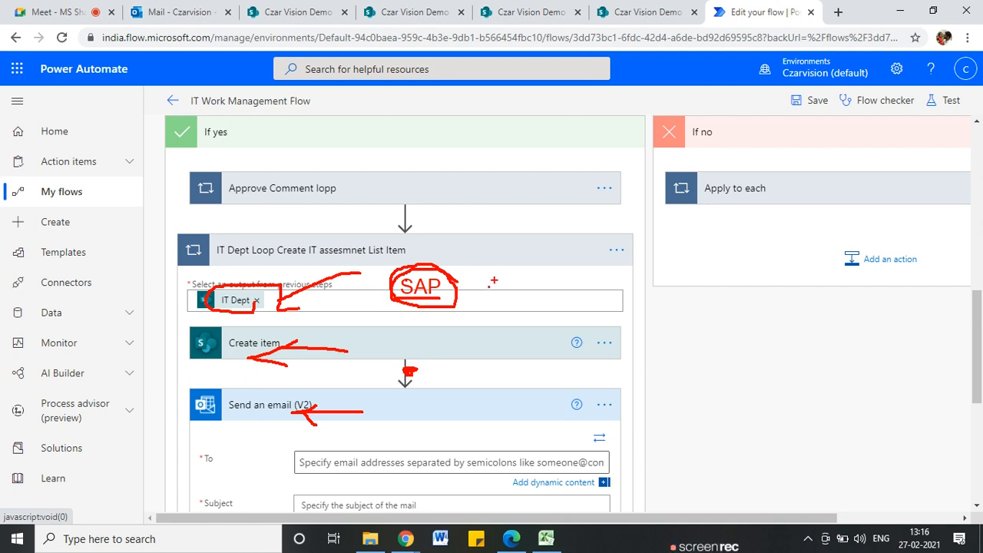
mouse_move(490, 282)
mouse_down()
mouse_move(487, 300)
mouse_move(489, 285)
mouse_up()
text(Communi)
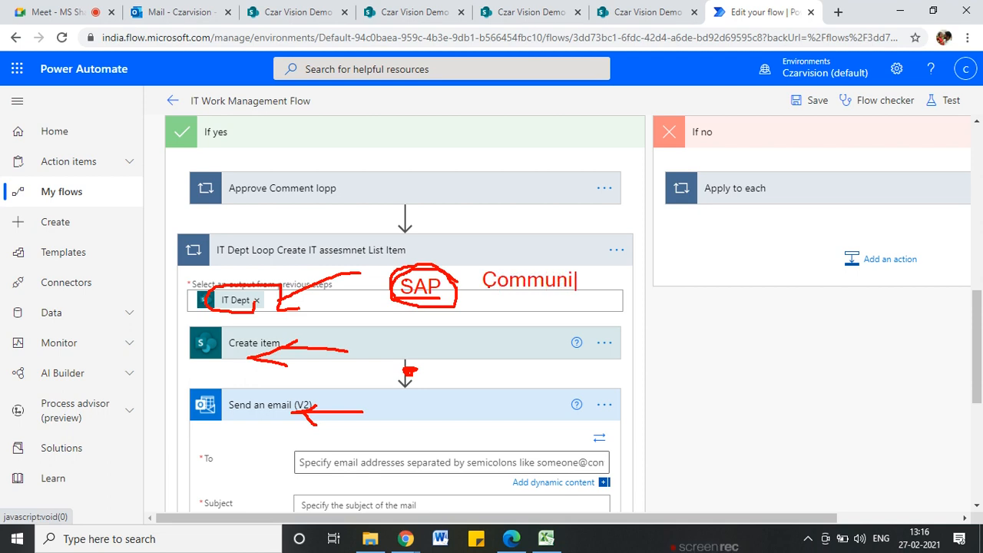
text(cation)
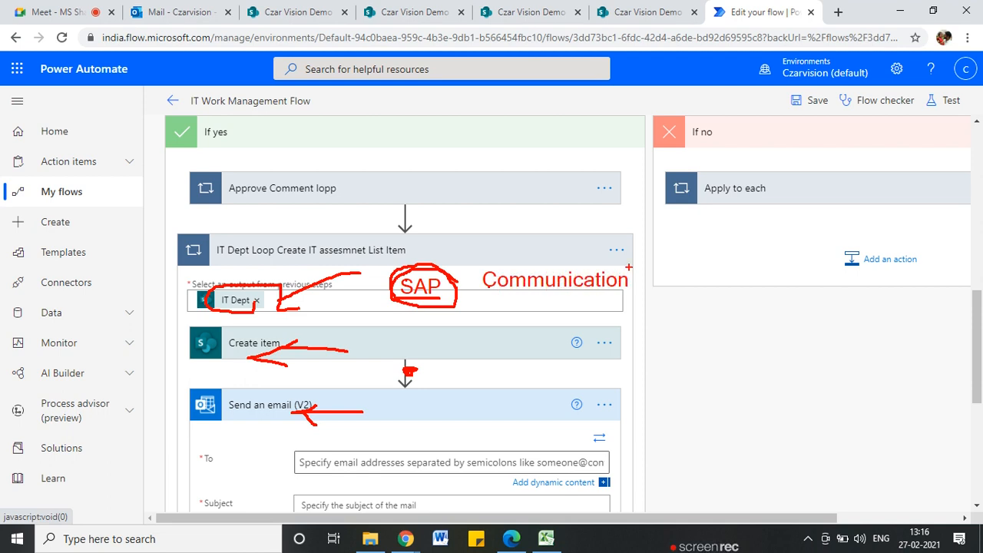
mouse_move(576, 261)
mouse_down()
mouse_move(487, 266)
mouse_move(590, 300)
mouse_move(591, 262)
mouse_up()
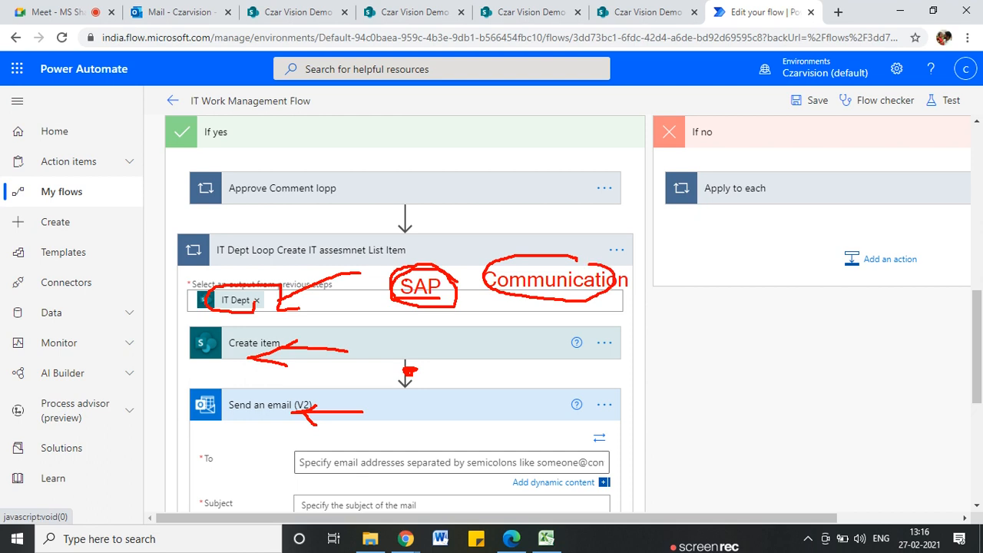
mouse_move(193, 306)
mouse_down()
mouse_move(203, 330)
mouse_move(169, 311)
mouse_move(329, 226)
mouse_move(497, 272)
mouse_up()
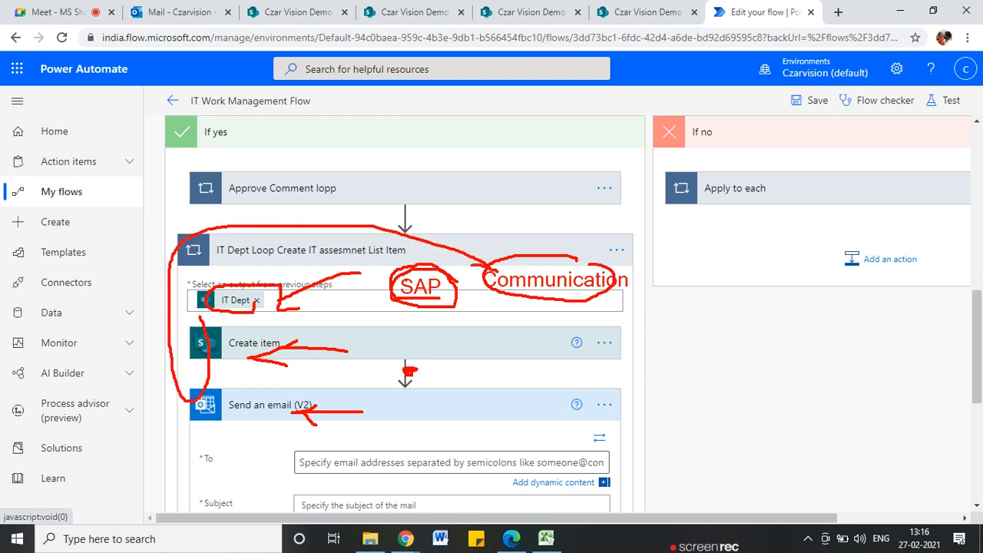
mouse_move(514, 309)
mouse_down()
mouse_move(475, 430)
mouse_move(153, 410)
mouse_move(323, 164)
mouse_move(676, 253)
mouse_move(689, 294)
mouse_up()
drag(673, 278, 697, 277)
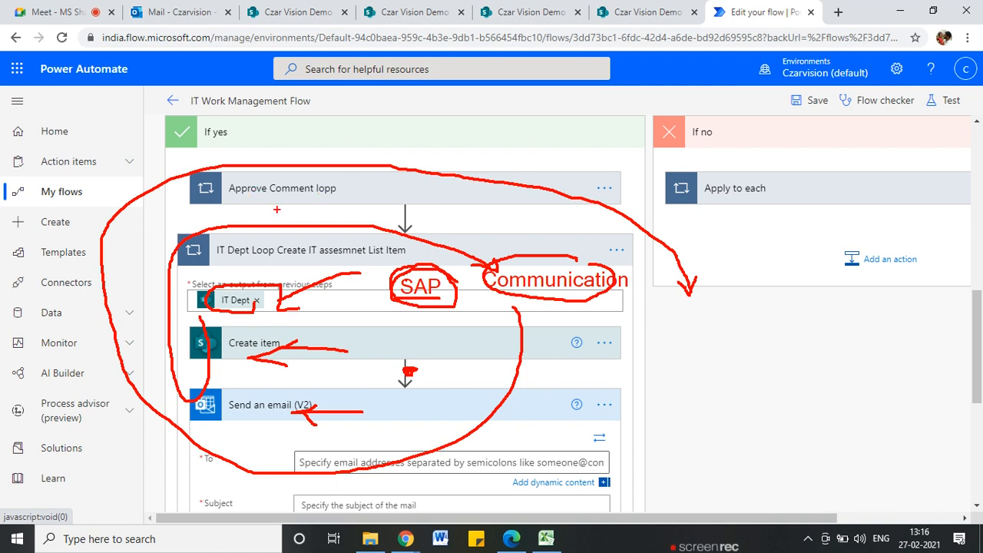
mouse_move(217, 256)
mouse_down()
mouse_move(284, 265)
mouse_move(435, 252)
mouse_move(271, 236)
mouse_move(202, 254)
mouse_up()
mouse_move(255, 288)
mouse_down()
mouse_move(223, 283)
mouse_move(272, 295)
mouse_move(234, 280)
mouse_move(260, 319)
mouse_move(274, 301)
mouse_up()
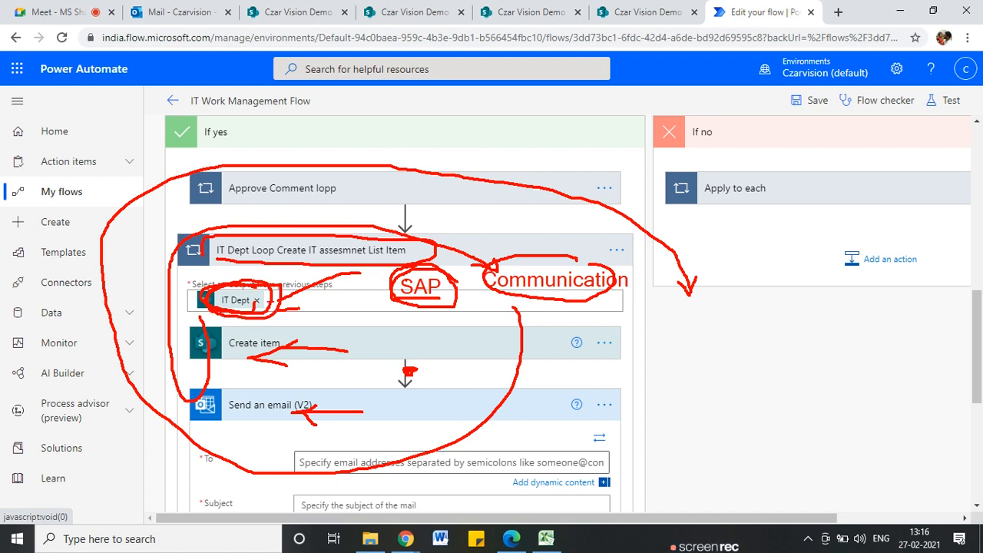
key(Escape)
- Start a new action between Create item and Send an email (V2) and search the operations for "get"
scroll(341, 311, down, 2)
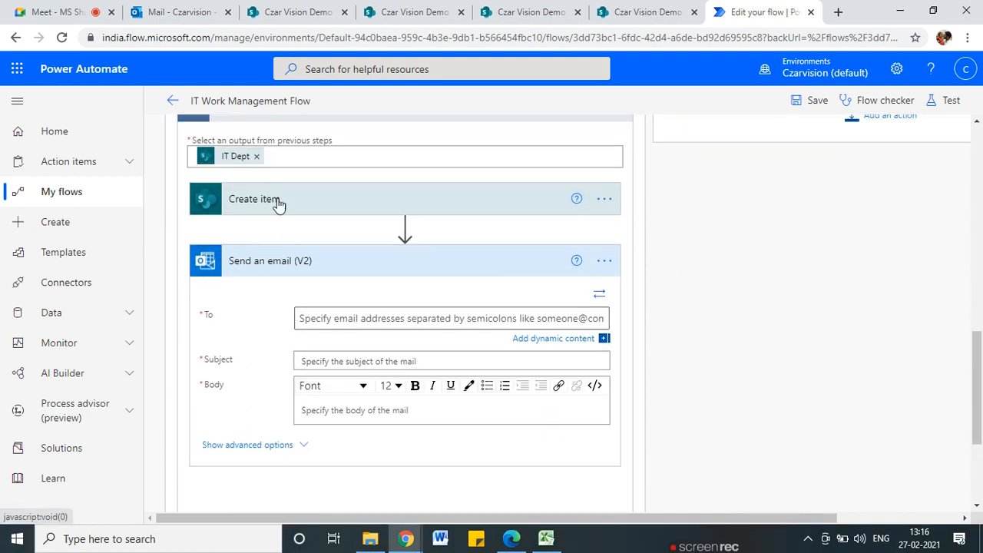
click(406, 228)
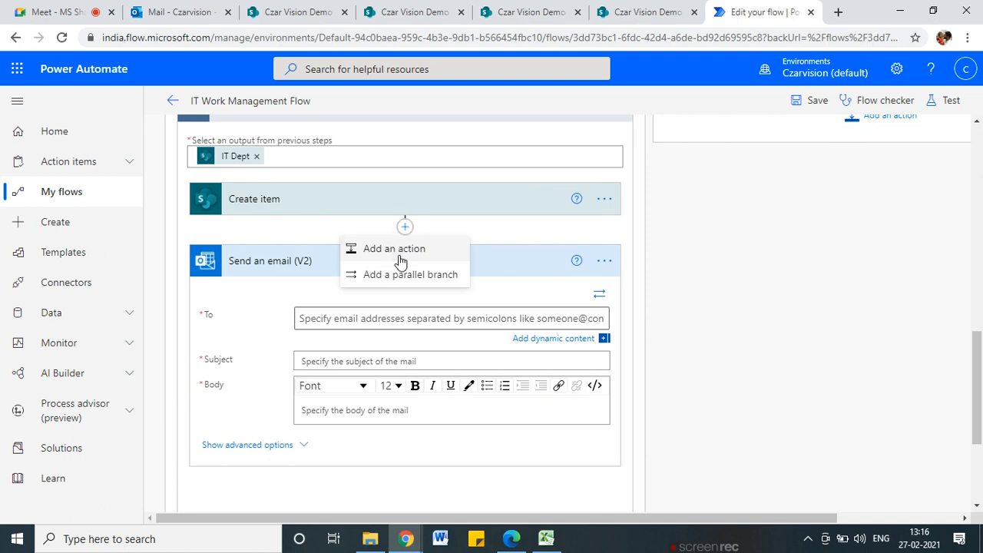
click(399, 257)
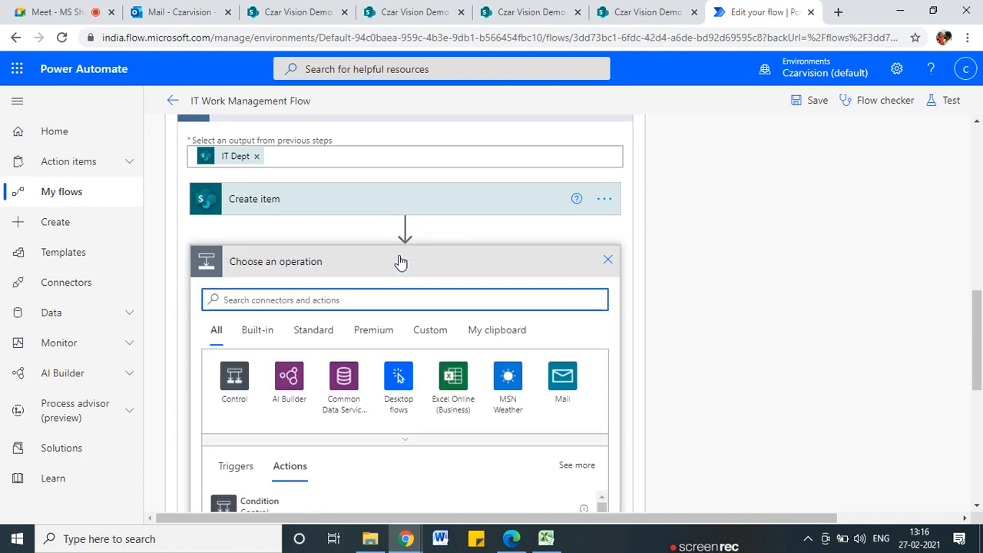
text(get)
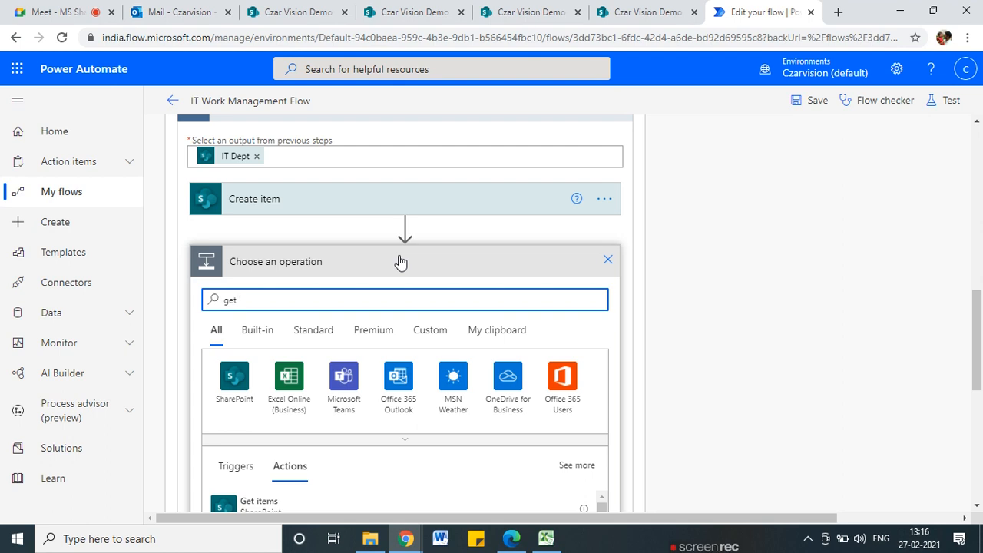
scroll(400, 262, down, 1)
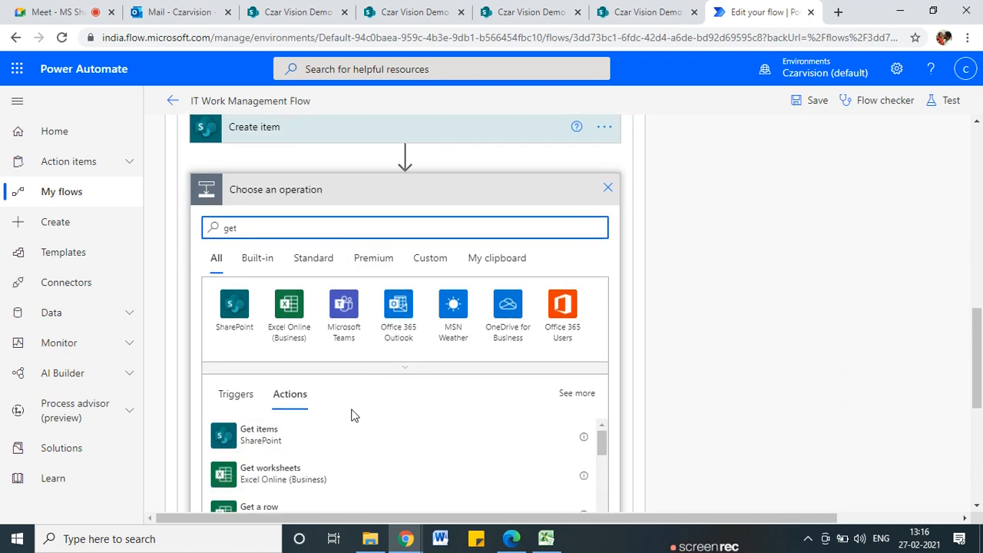
- Switch to SharePoint and check the IT Dept Head assigned to SAP in the IT Department list
click(431, 10)
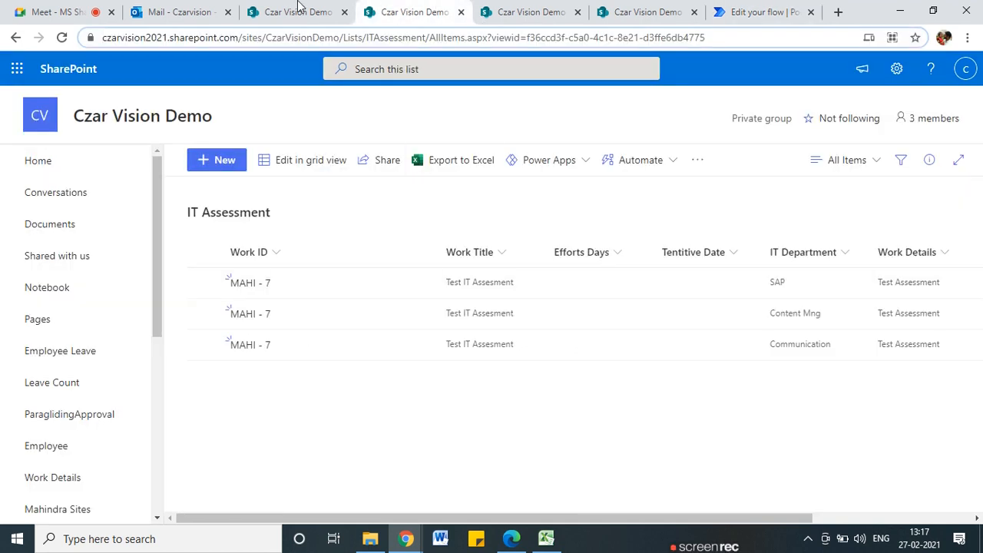
click(523, 9)
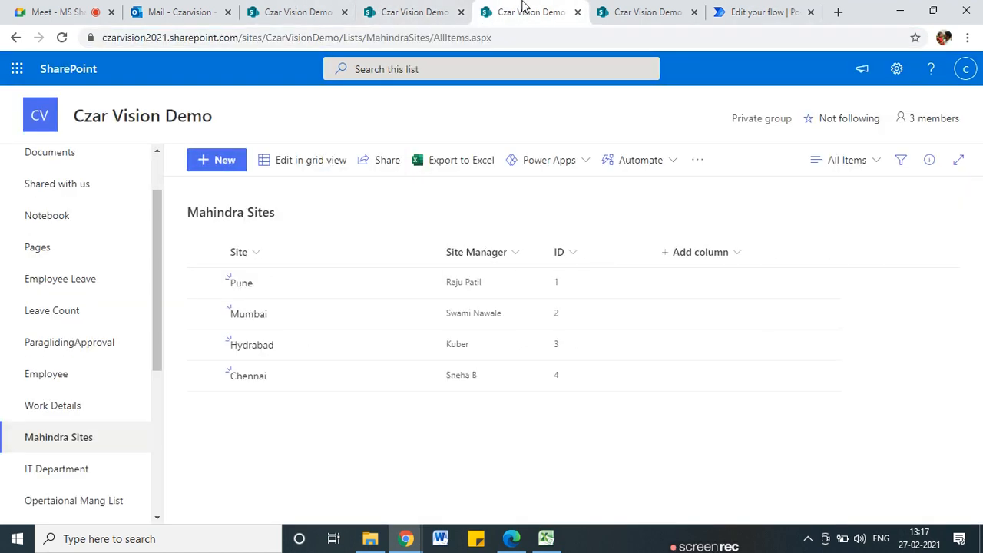
click(624, 11)
mouse_move(255, 279)
mouse_down()
mouse_move(229, 290)
mouse_move(260, 274)
mouse_move(432, 285)
mouse_up()
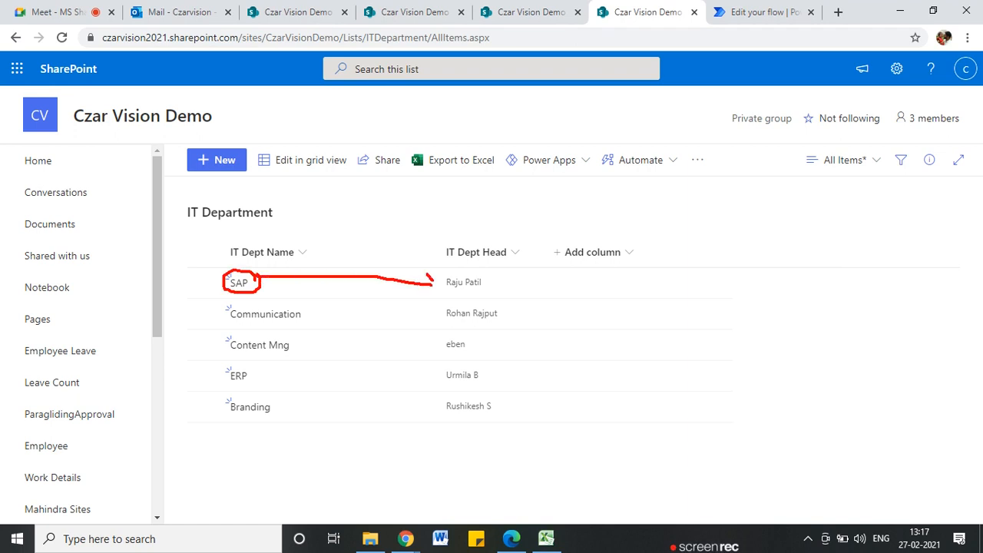
- Return to Power Automate, search the operations for "get Item" and add the SharePoint Get item action
click(746, 11)
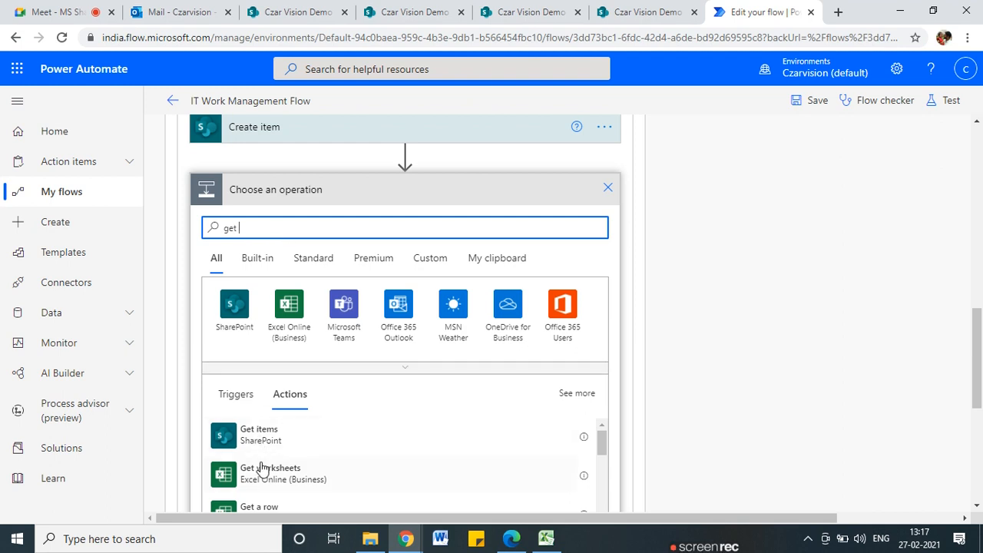
scroll(261, 466, down, 1)
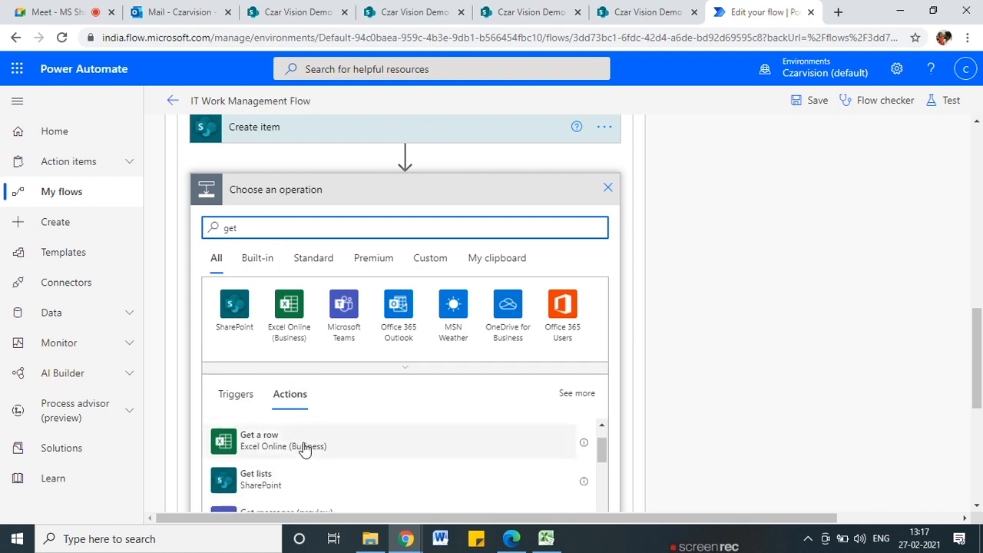
scroll(307, 453, up, 1)
scroll(319, 459, down, 2)
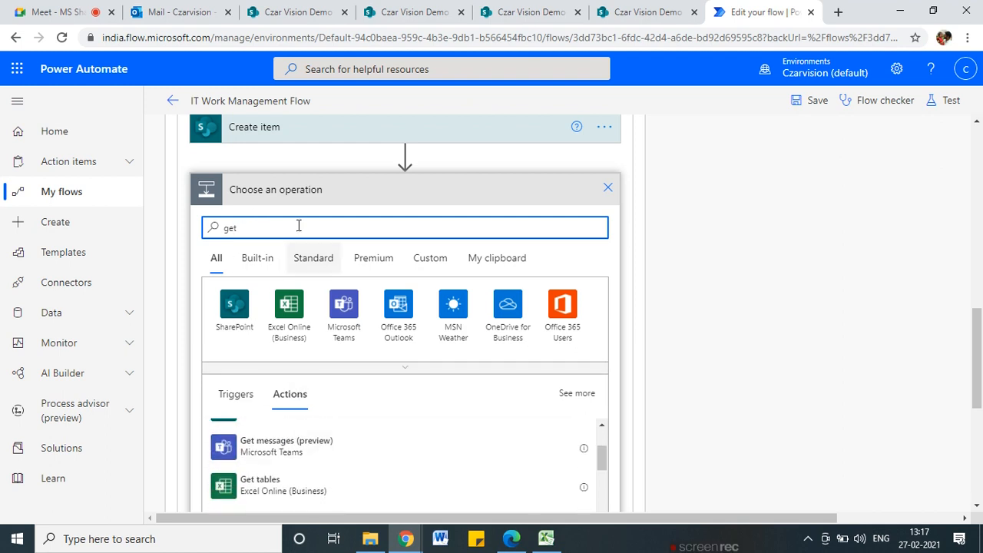
text(ltem)
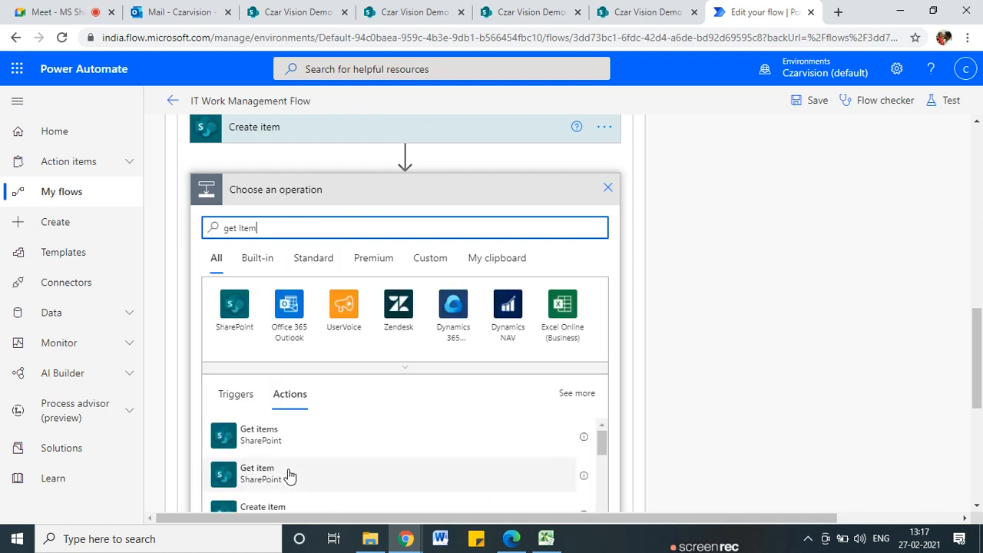
click(270, 478)
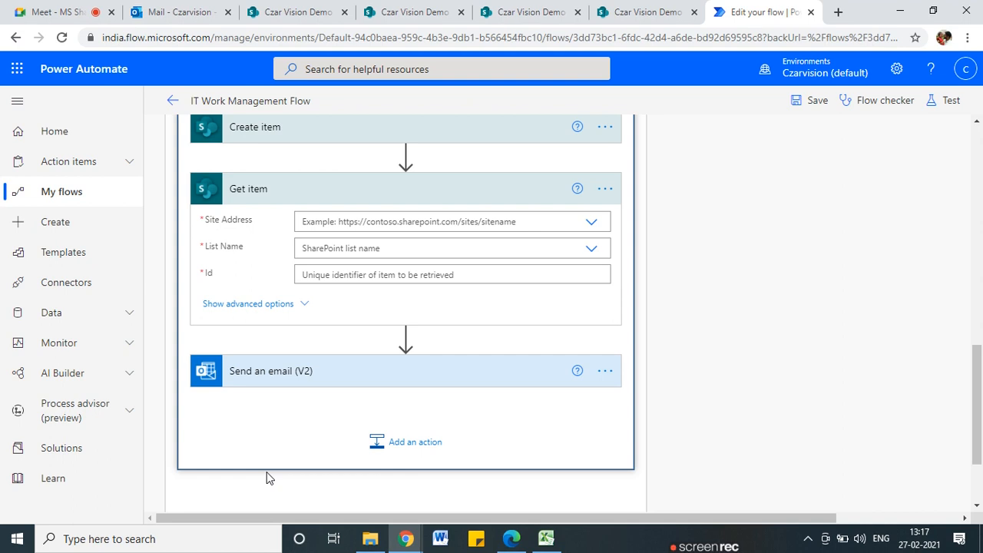
- Set the Get item action's site address to Czar Vision Demo and its list name to IT Department
click(590, 222)
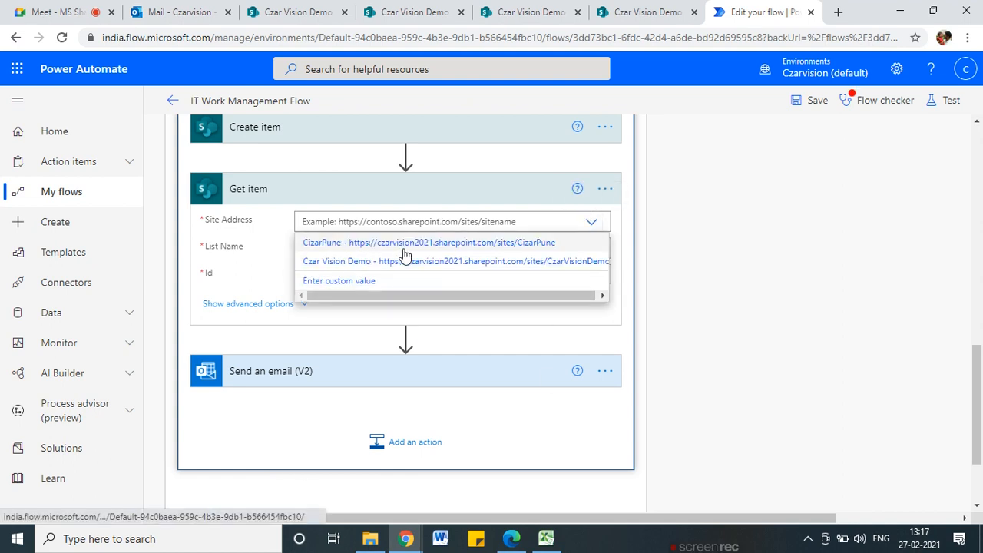
click(374, 261)
click(591, 267)
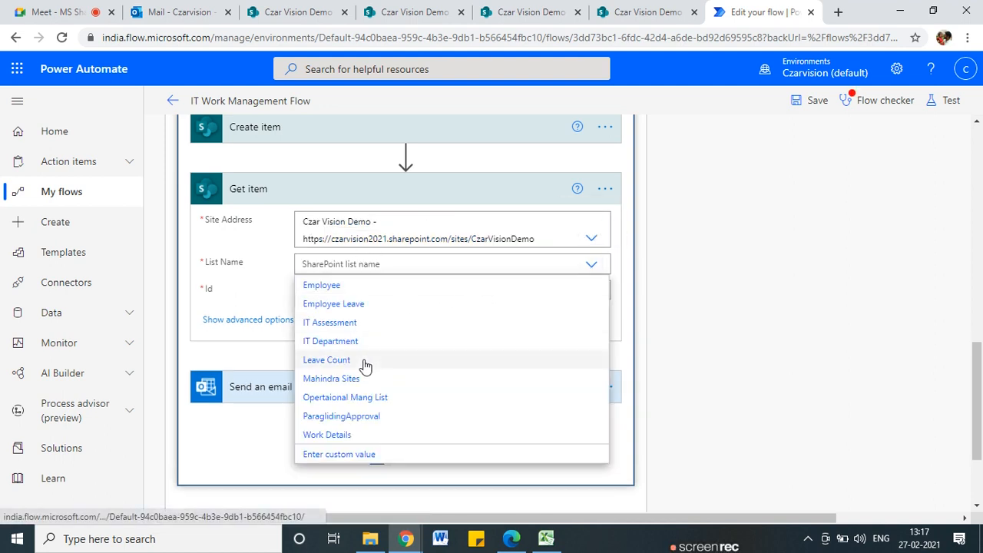
click(364, 351)
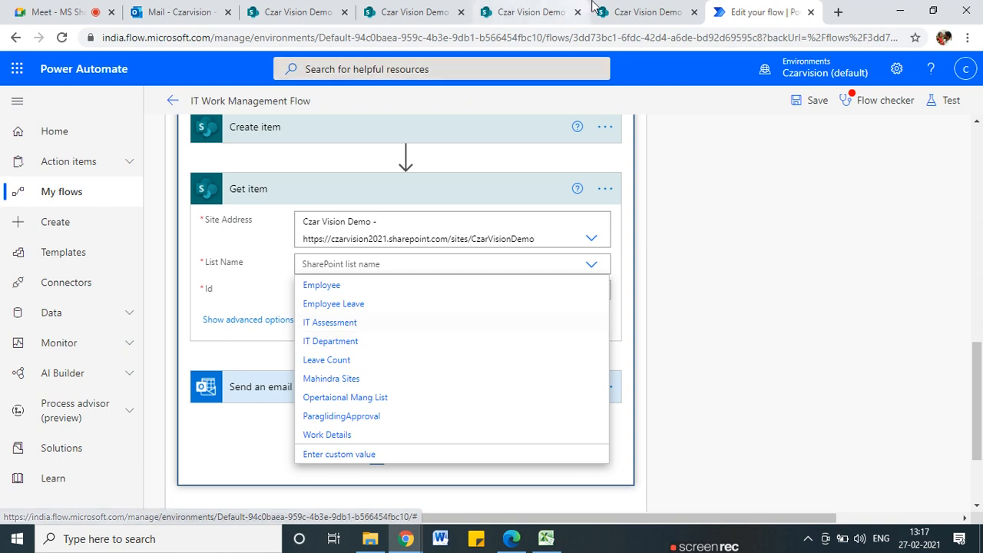
click(660, 12)
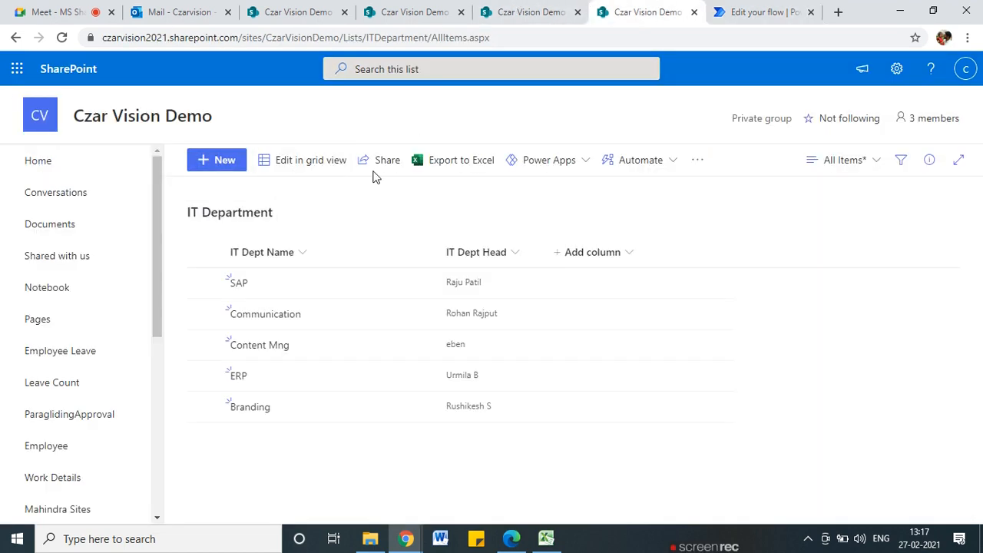
click(752, 9)
- Switch to SharePoint and examine the IT Dept Name and IT Dept Head columns of the IT Department list
click(657, 10)
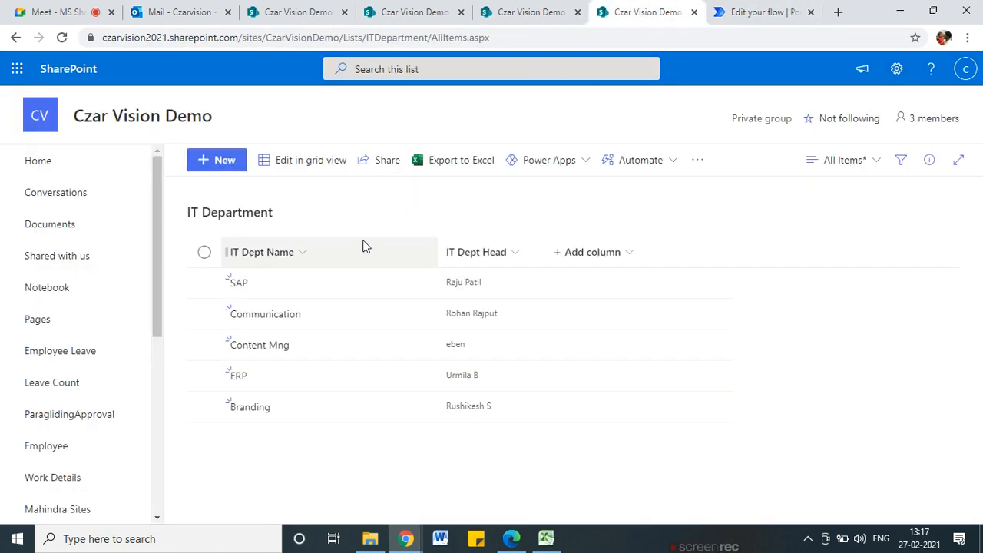
mouse_move(259, 273)
mouse_down()
mouse_move(227, 268)
mouse_move(266, 291)
mouse_move(261, 270)
mouse_move(330, 286)
mouse_up()
mouse_move(489, 272)
mouse_down()
mouse_move(464, 288)
mouse_move(484, 266)
mouse_up()
key(Escape)
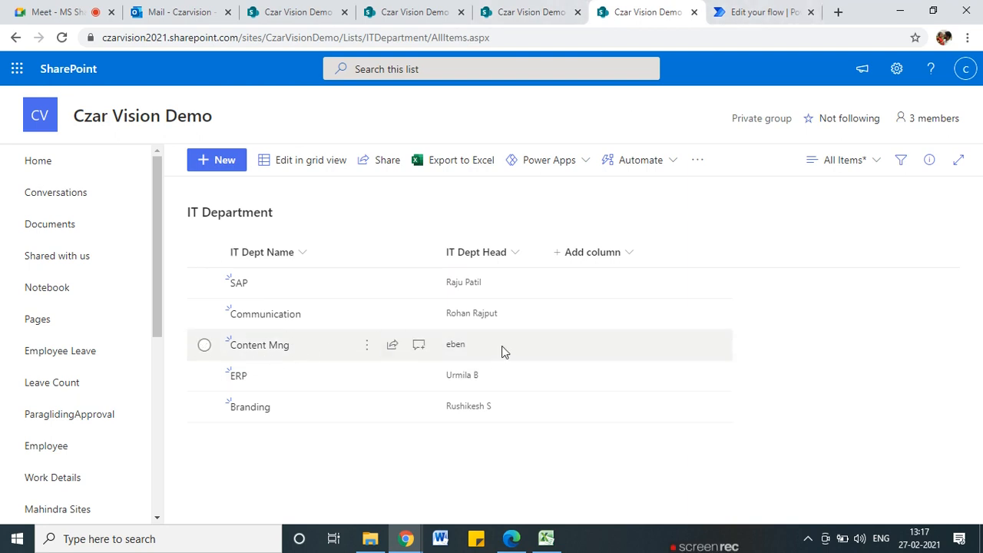
- Return to Power Automate and set the Get item Id to Current item from the IT Dept Loop Create IT assesmnet List Item loop
click(742, 10)
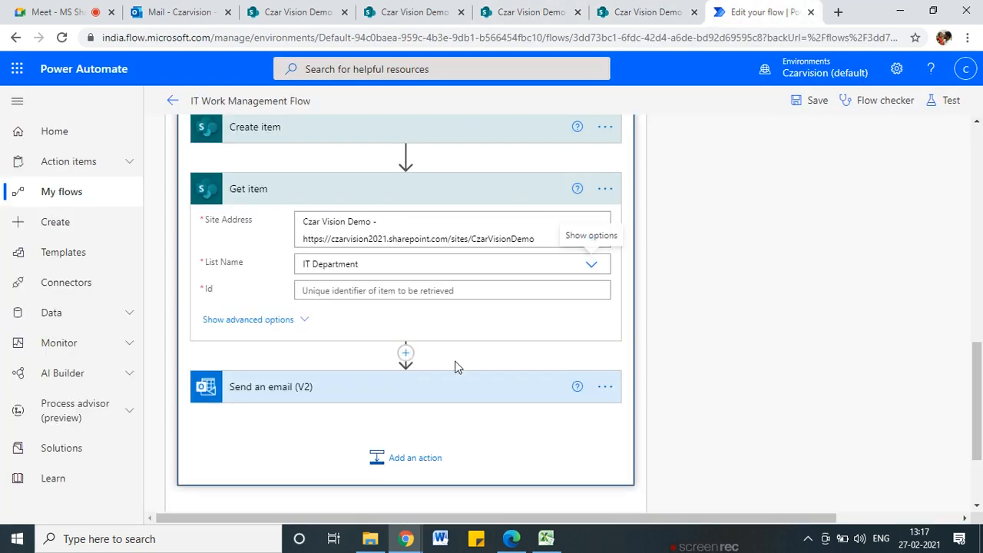
click(366, 295)
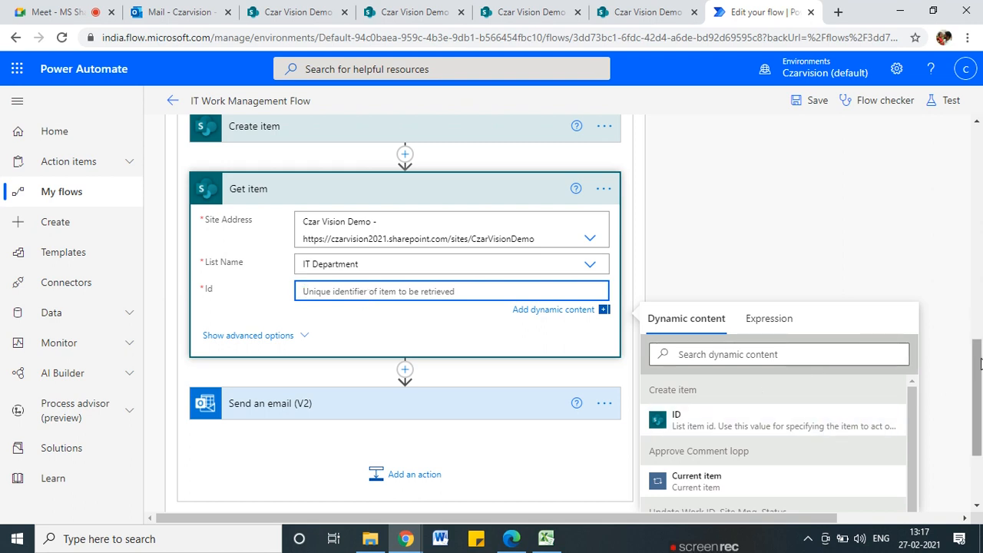
drag(979, 363, 979, 408)
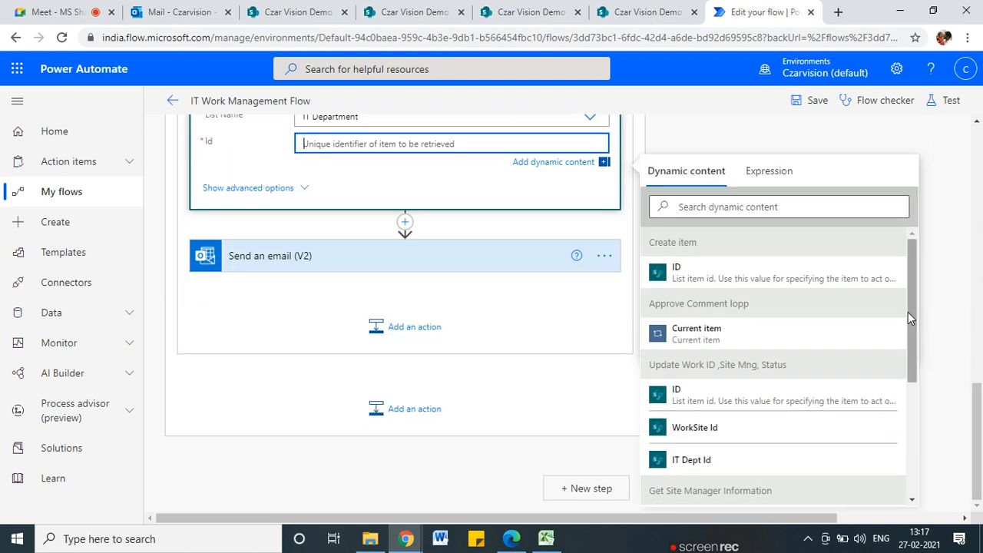
drag(910, 314, 892, 459)
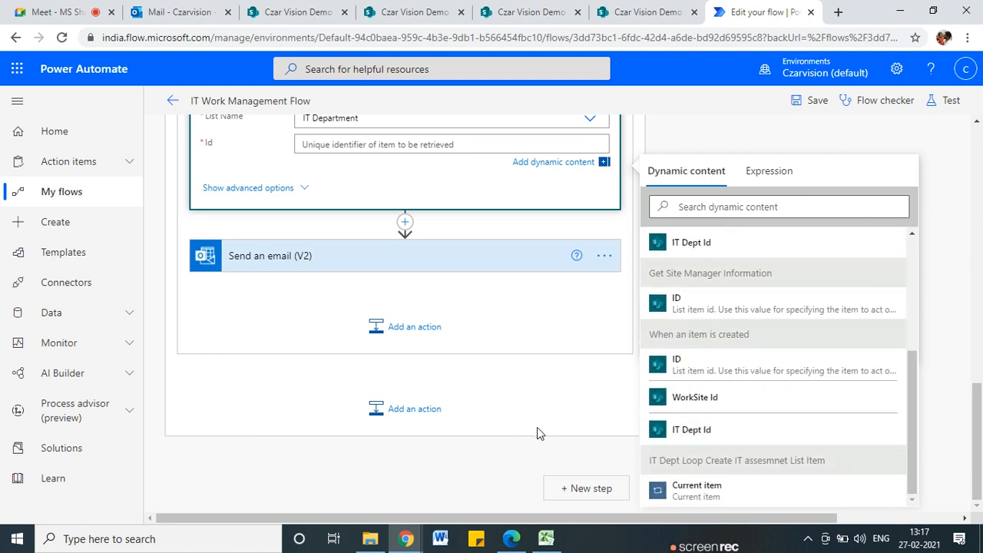
scroll(560, 435, up, 3)
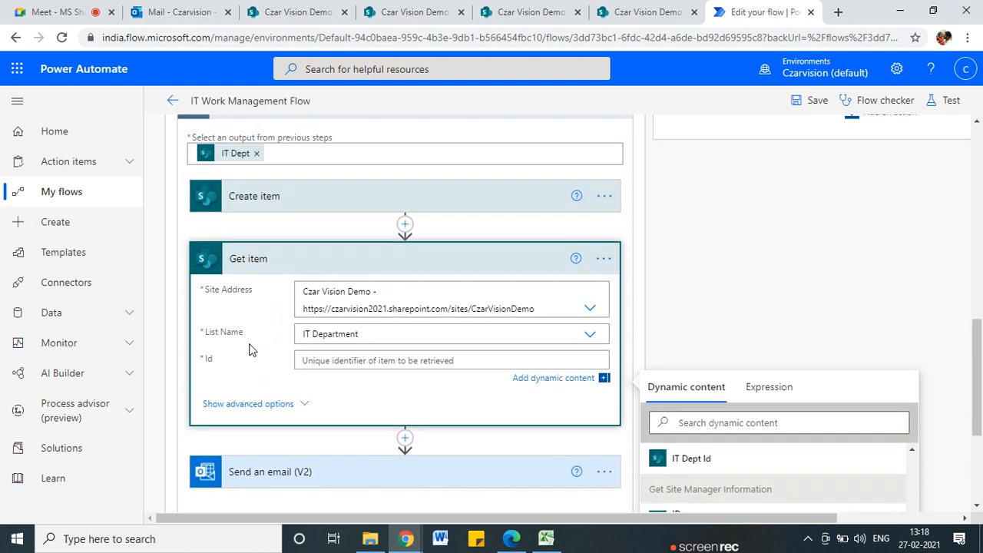
scroll(240, 246, up, 1)
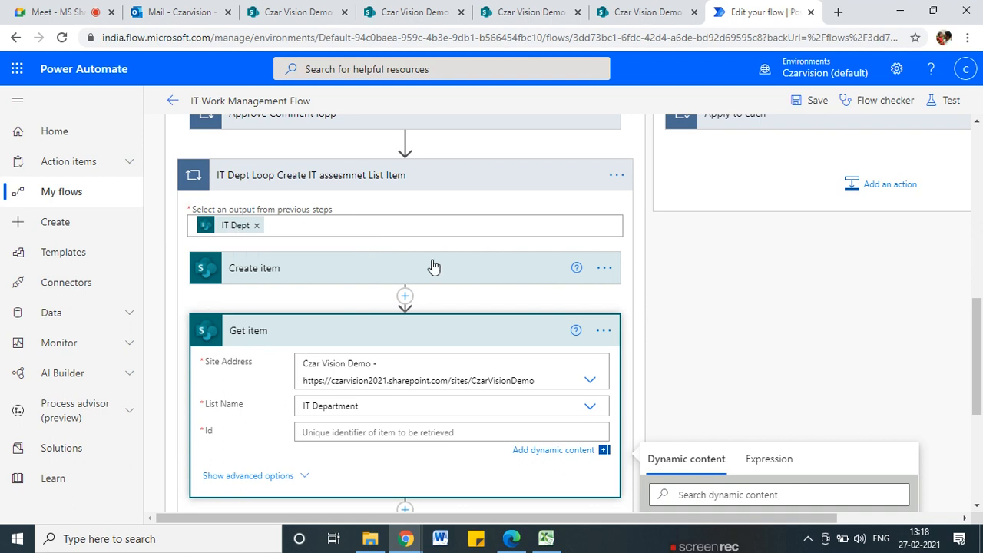
scroll(972, 363, down, 1)
scroll(972, 363, down, 2)
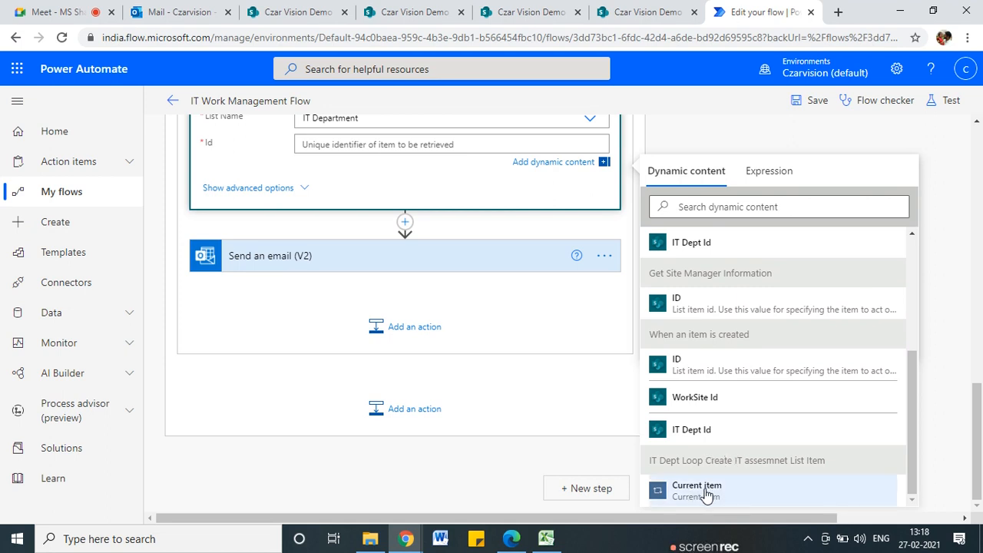
scroll(692, 485, up, 2)
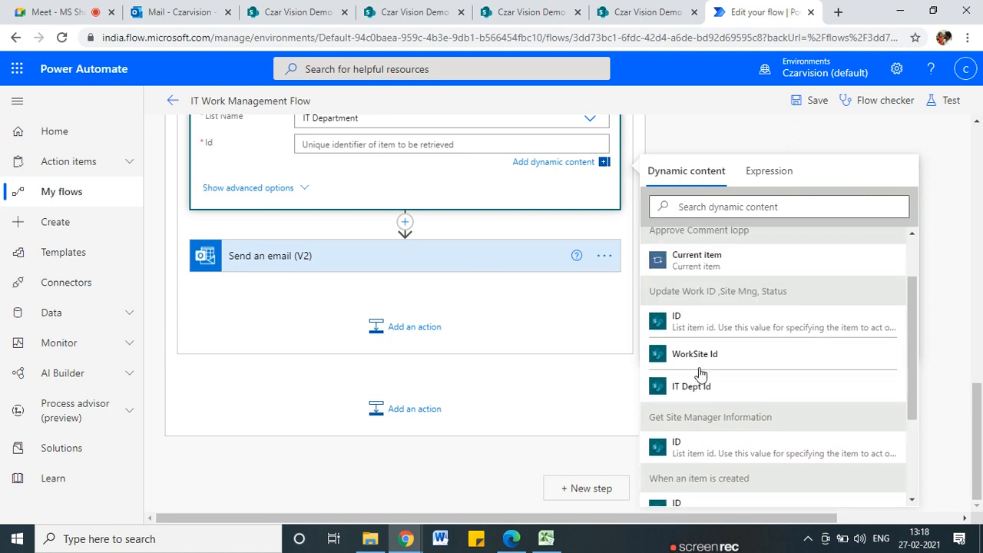
scroll(813, 461, down, 2)
click(697, 490)
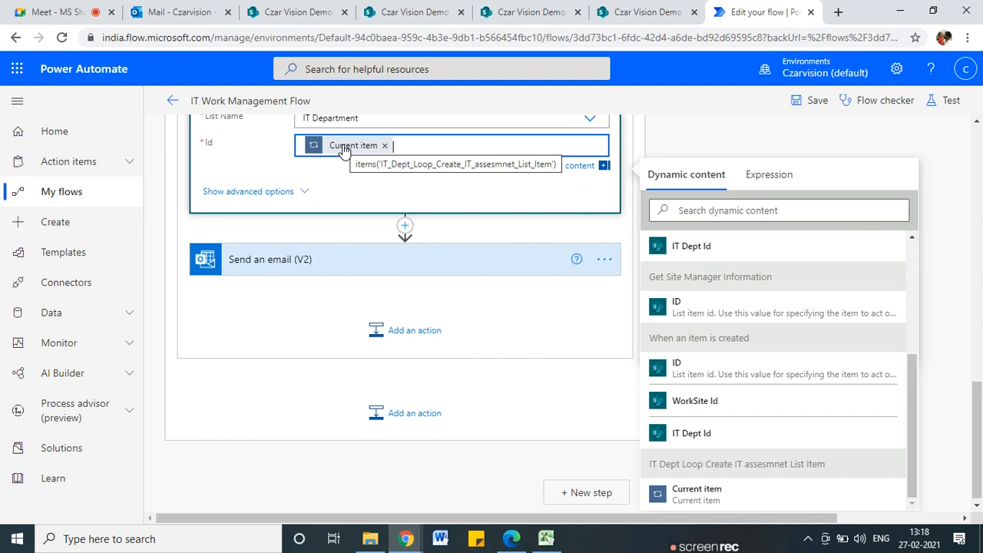
click(384, 146)
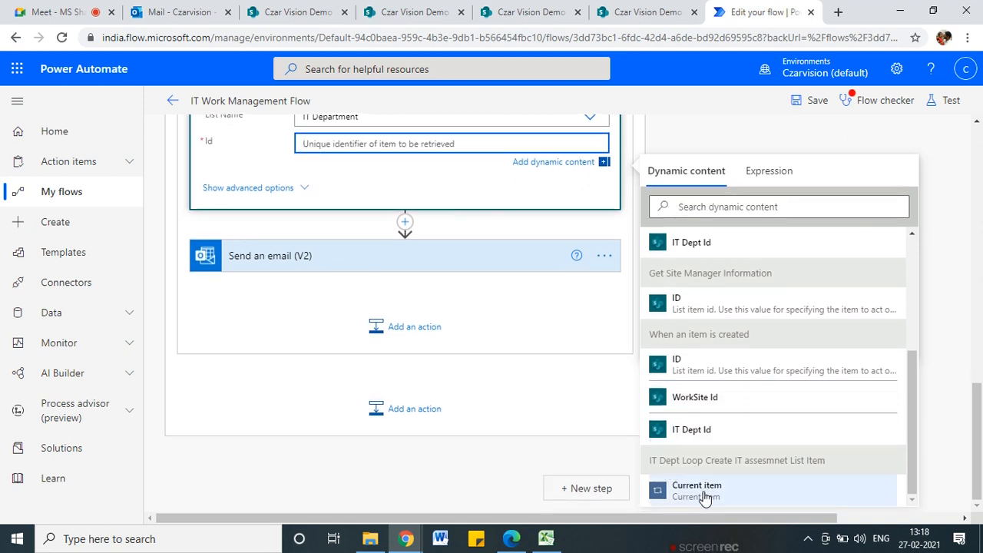
click(675, 484)
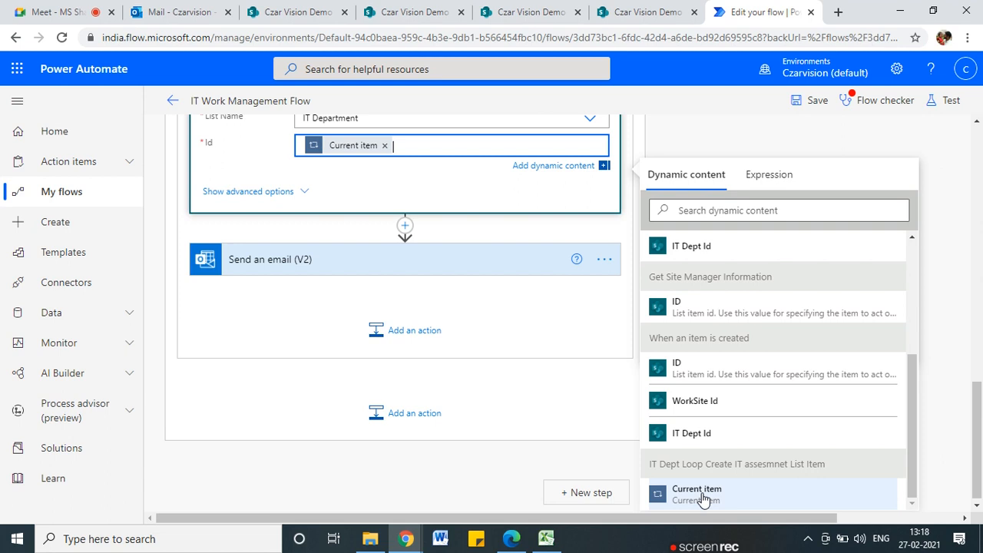
- Check the loop's IT Dept input against the Get item Id and show the Get item action's advanced options
scroll(464, 403, up, 3)
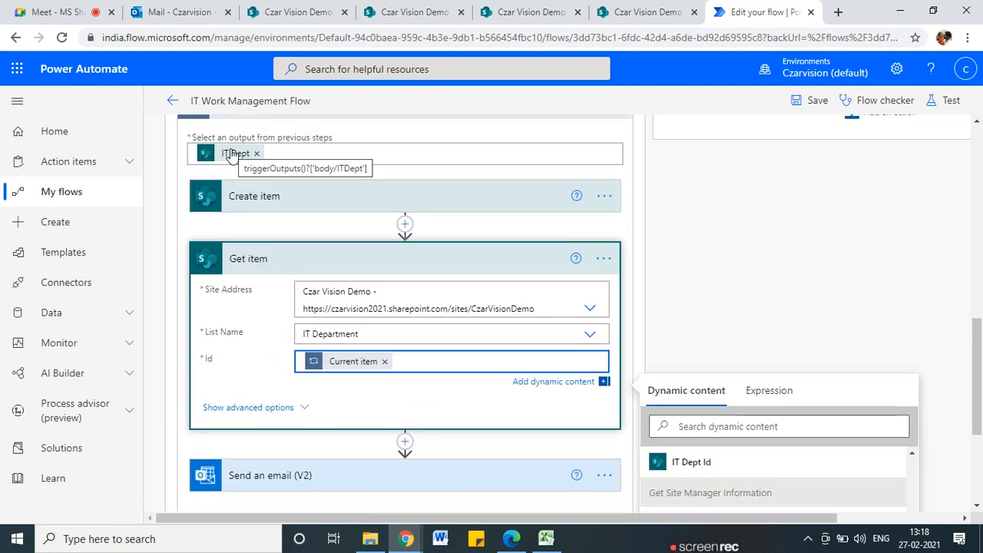
scroll(253, 173, up, 1)
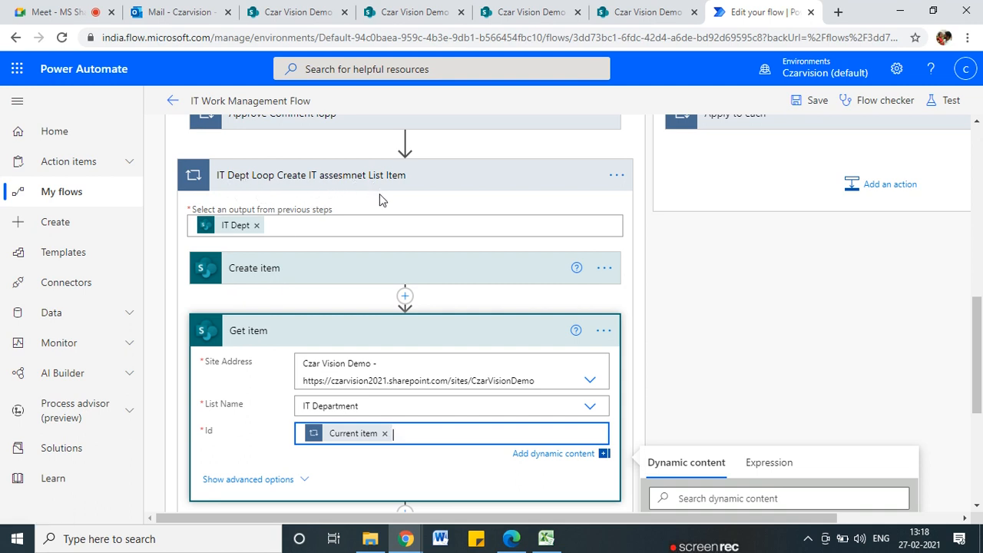
scroll(354, 430, down, 2)
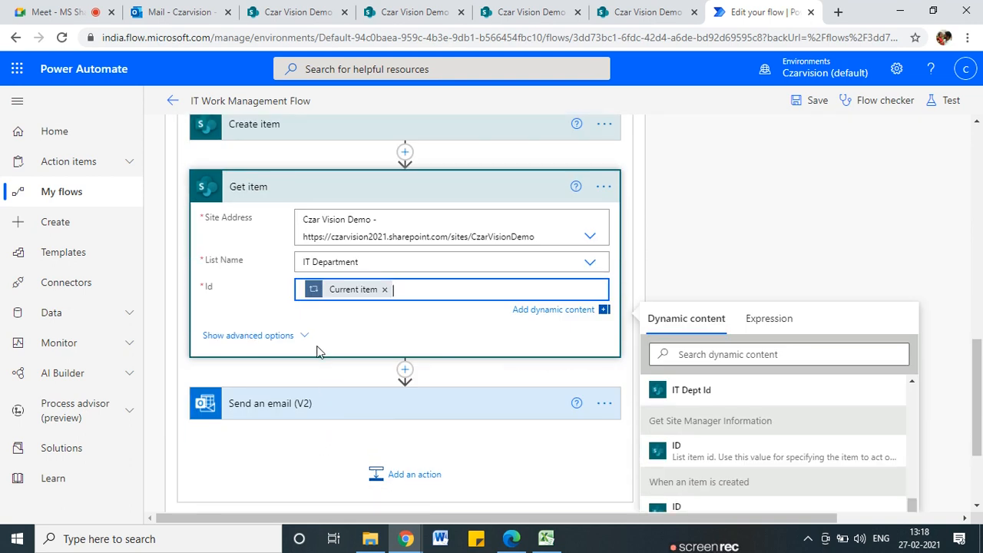
click(295, 339)
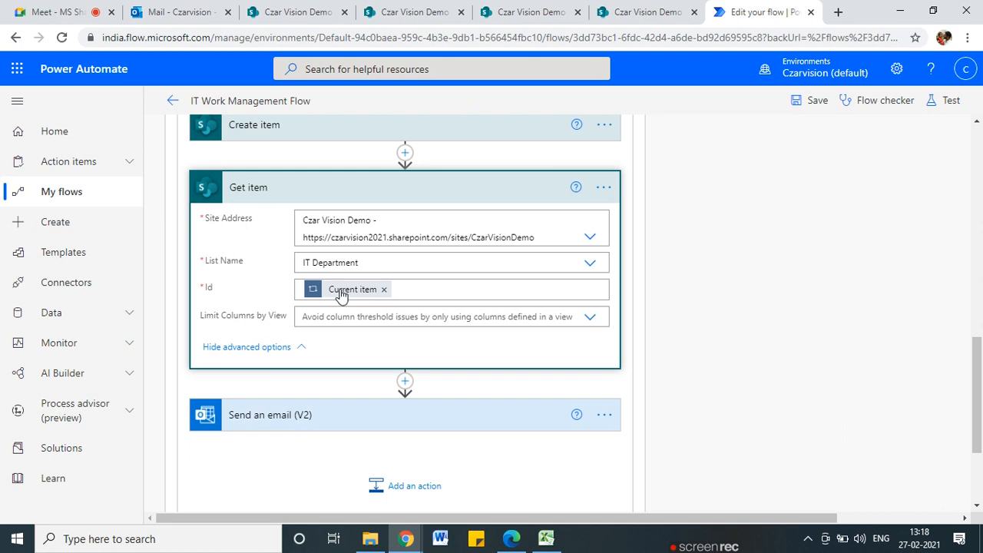
mouse_move(341, 295)
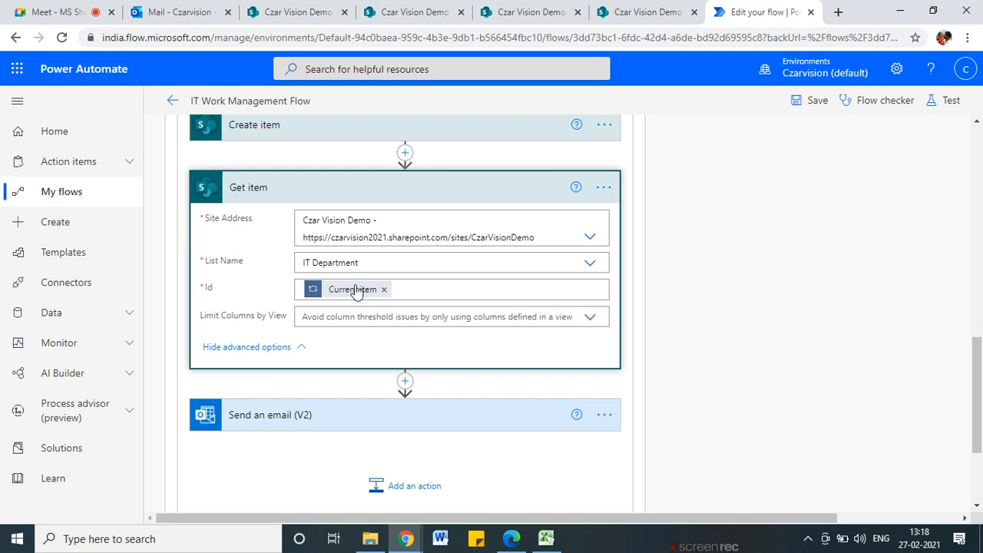
- Look through the dynamic content available for the Get item Id to review the Current item and IT Dept Id options
click(450, 292)
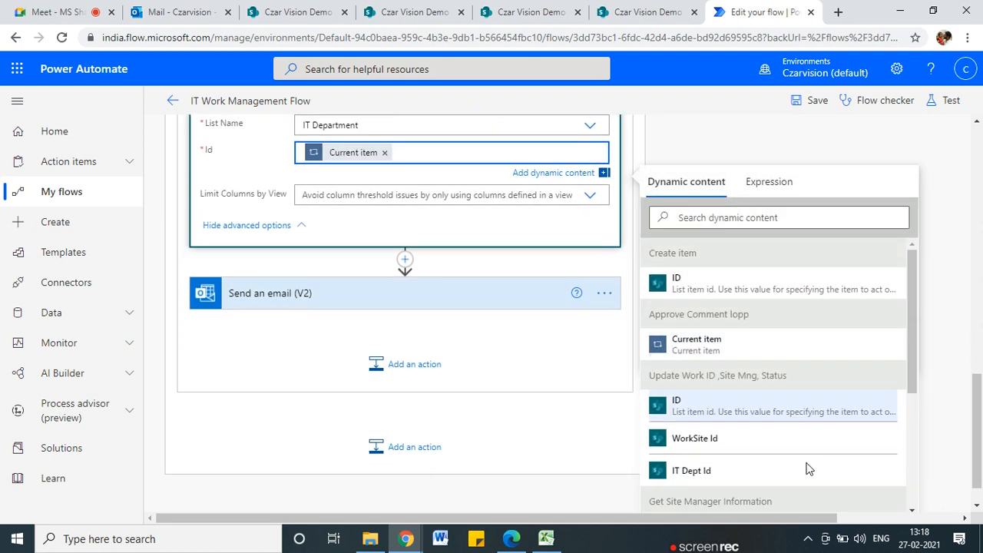
scroll(806, 461, down, 5)
scroll(714, 443, down, 2)
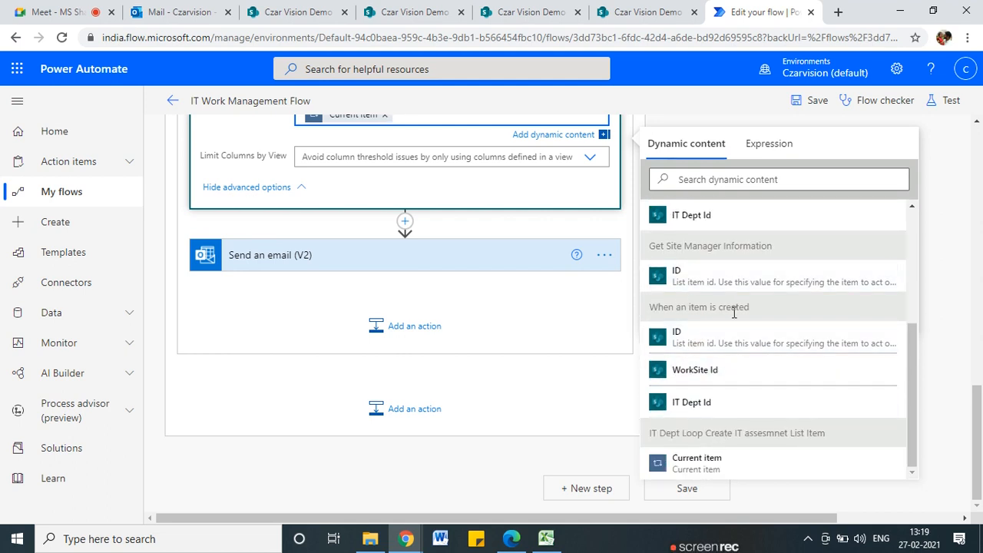
scroll(709, 457, up, 3)
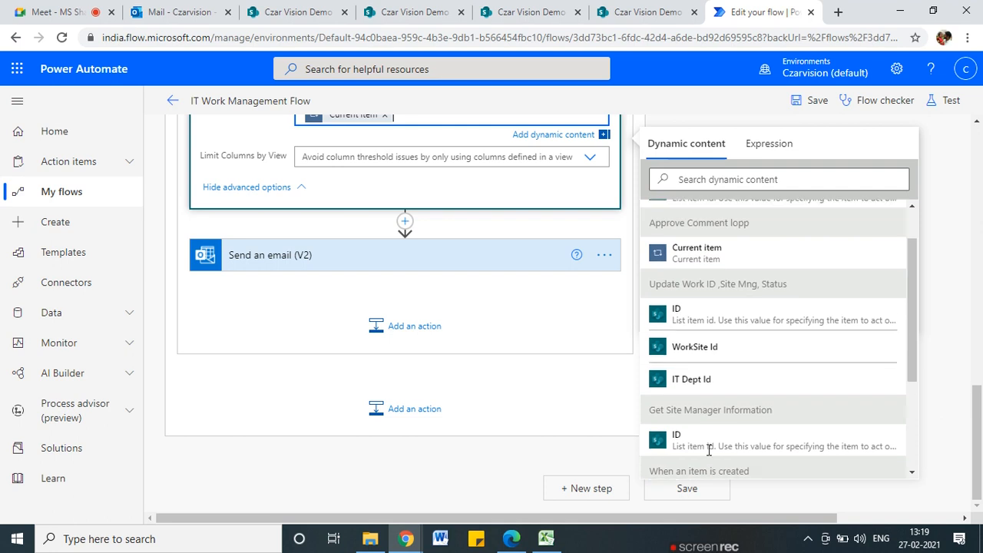
scroll(719, 375, down, 3)
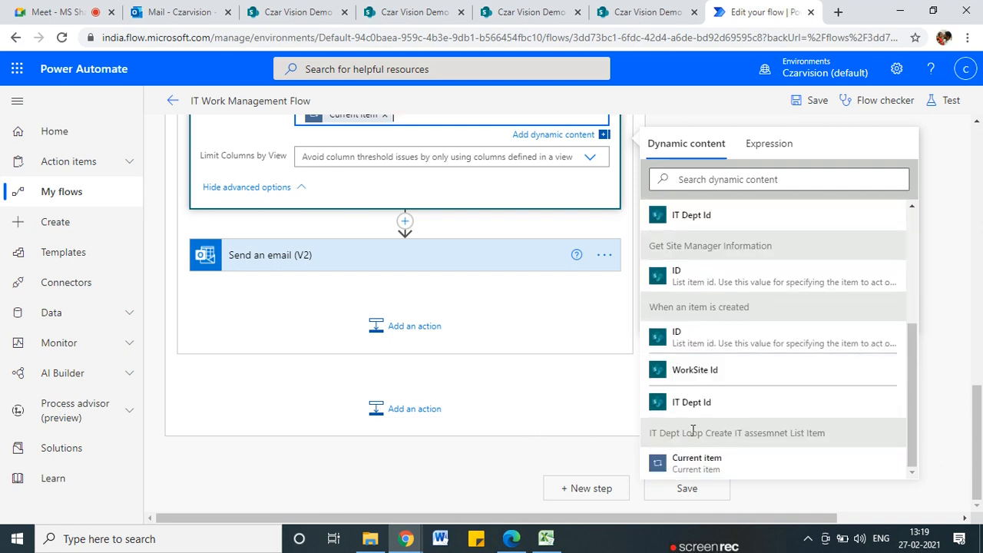
click(527, 411)
- Run the flow checker, read the errors listed for the flow and close the results
scroll(527, 412, up, 5)
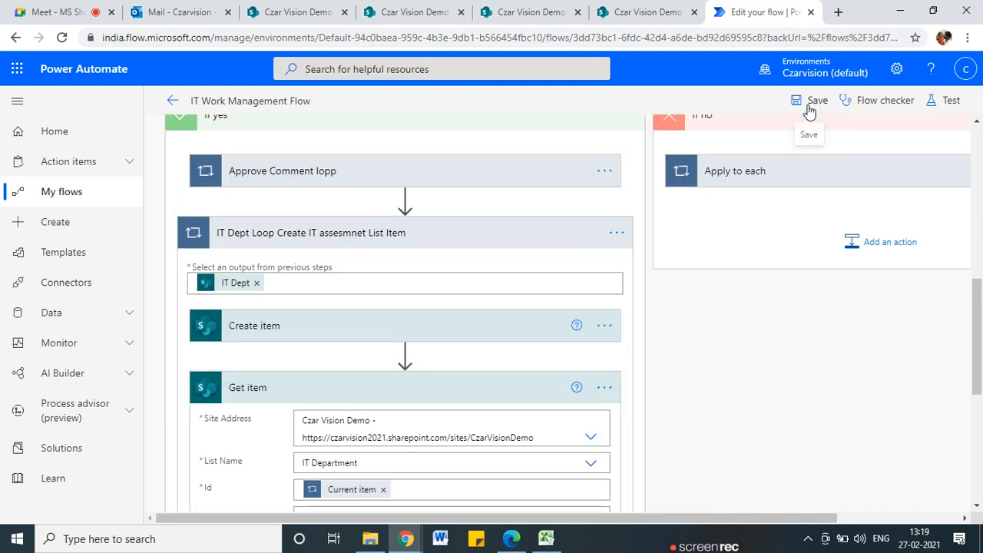
click(886, 100)
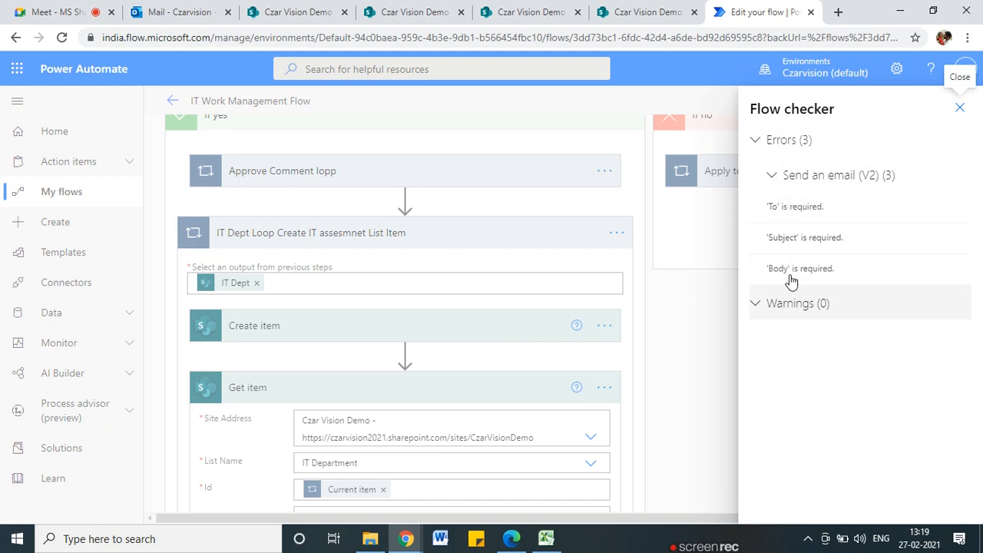
click(693, 299)
- Look over the Get item and Send an email (V2) actions and the dynamic content available for the email's To field
scroll(668, 333, down, 5)
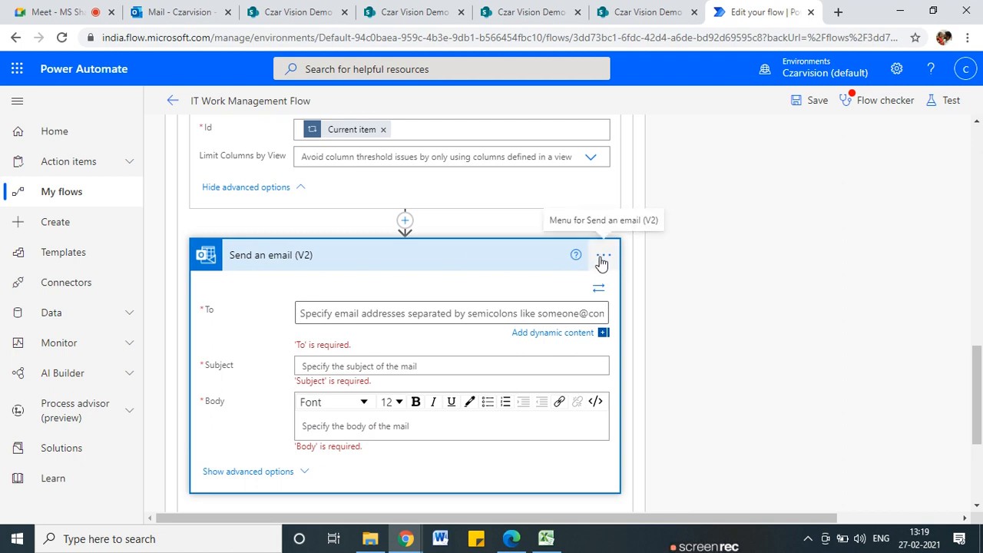
scroll(334, 349, up, 3)
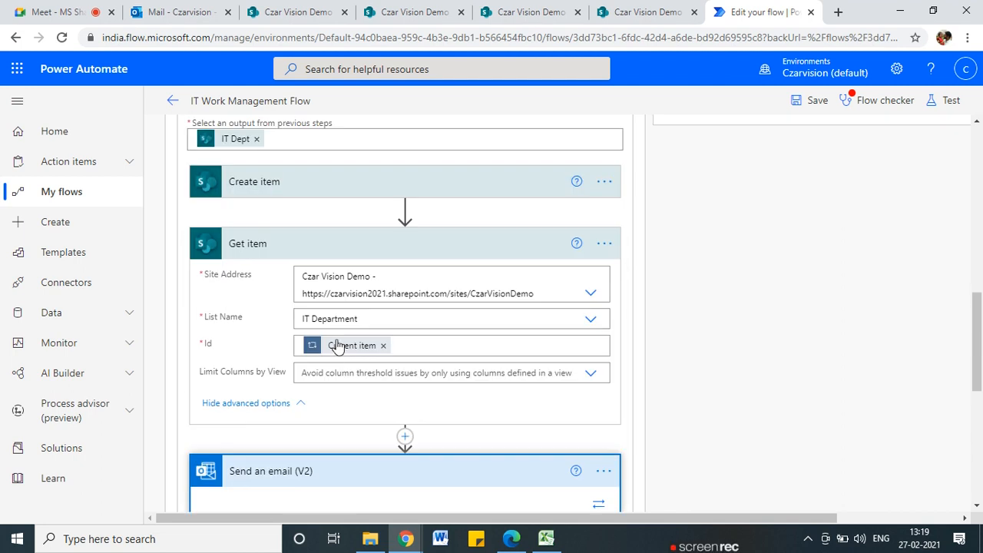
scroll(338, 348, down, 1)
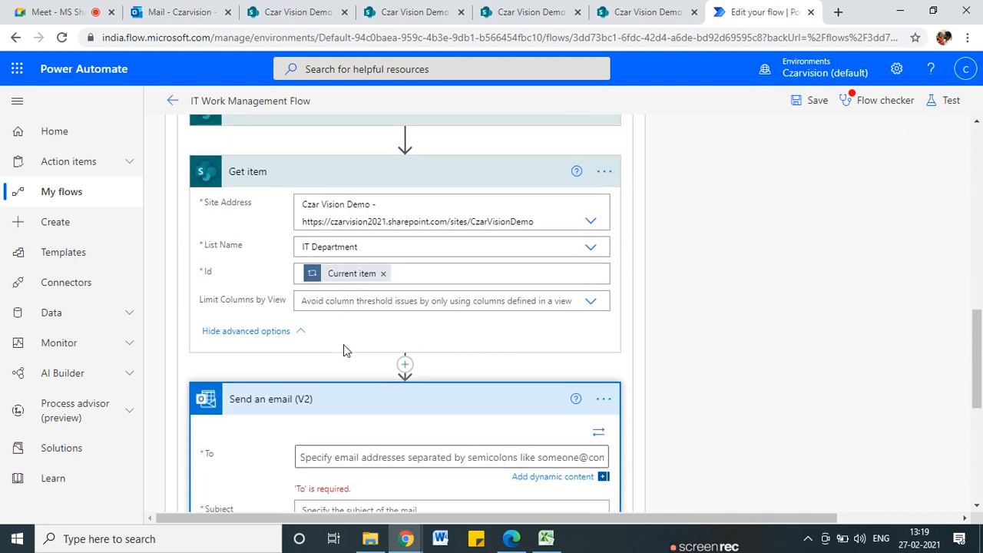
click(604, 399)
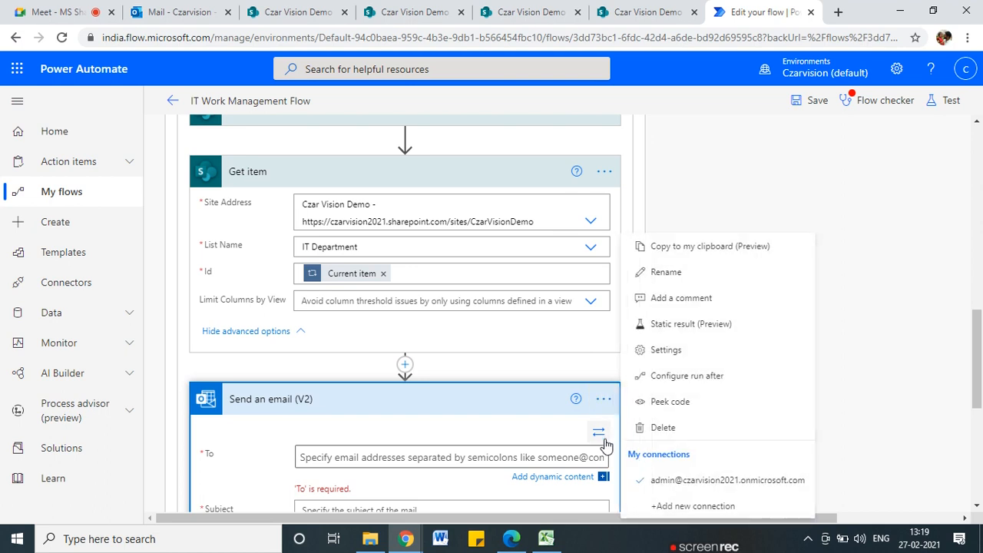
click(375, 449)
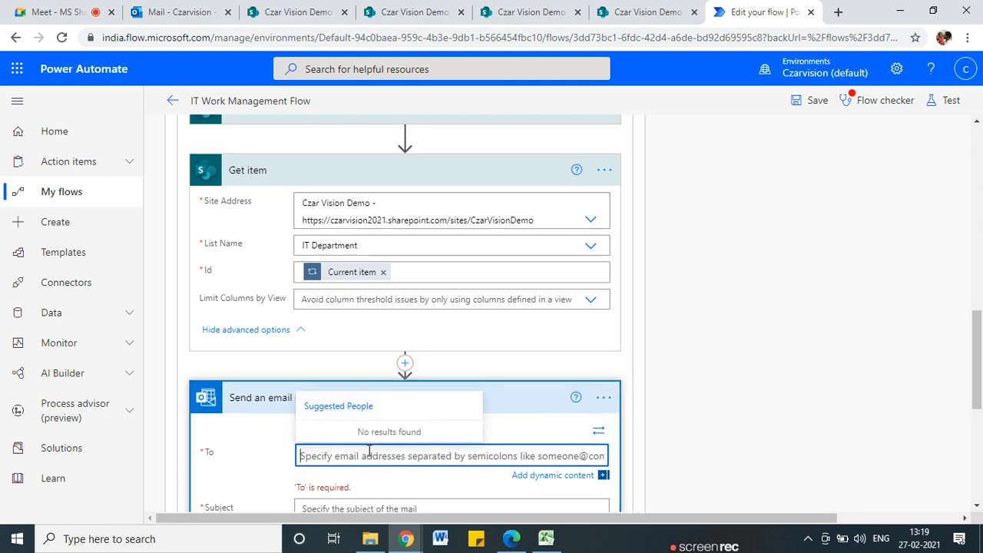
scroll(379, 326, down, 2)
click(390, 311)
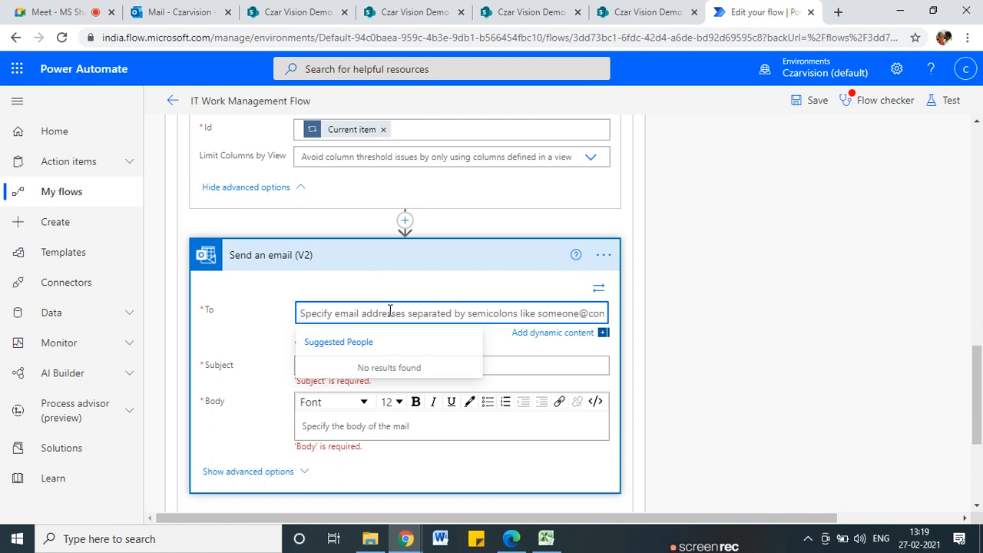
click(604, 332)
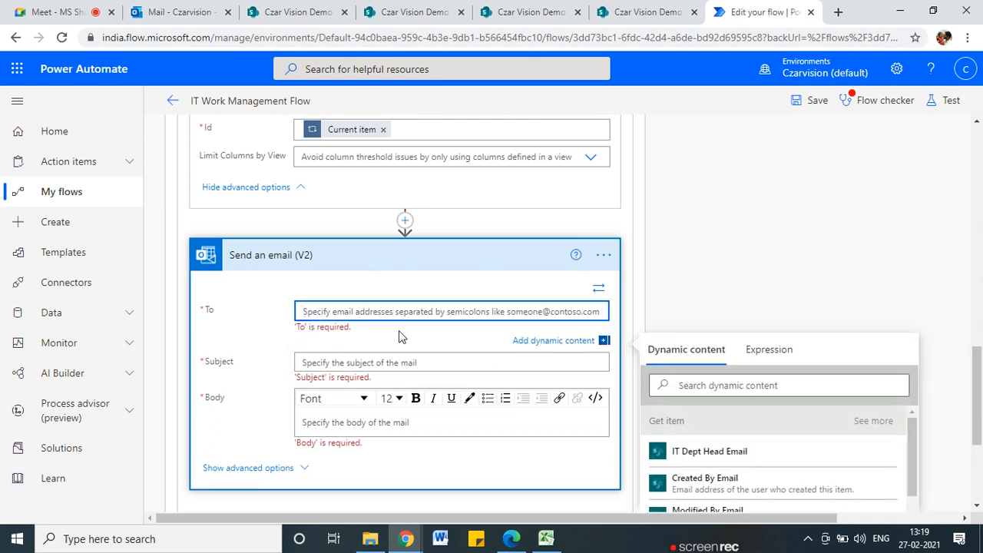
- Rename the loop's Create item action as Create IT Assessmne List Items
scroll(232, 292, up, 4)
click(610, 322)
click(610, 323)
click(604, 254)
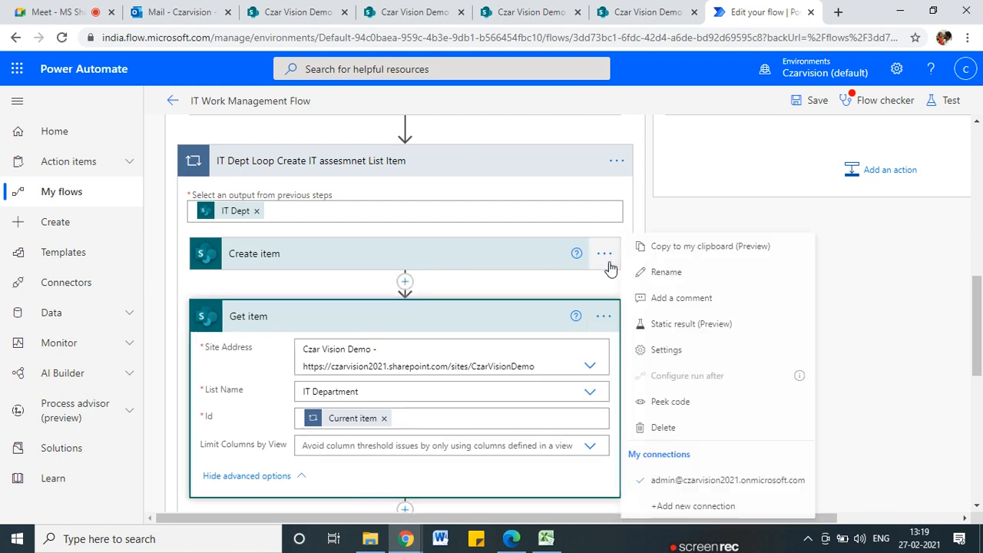
click(667, 272)
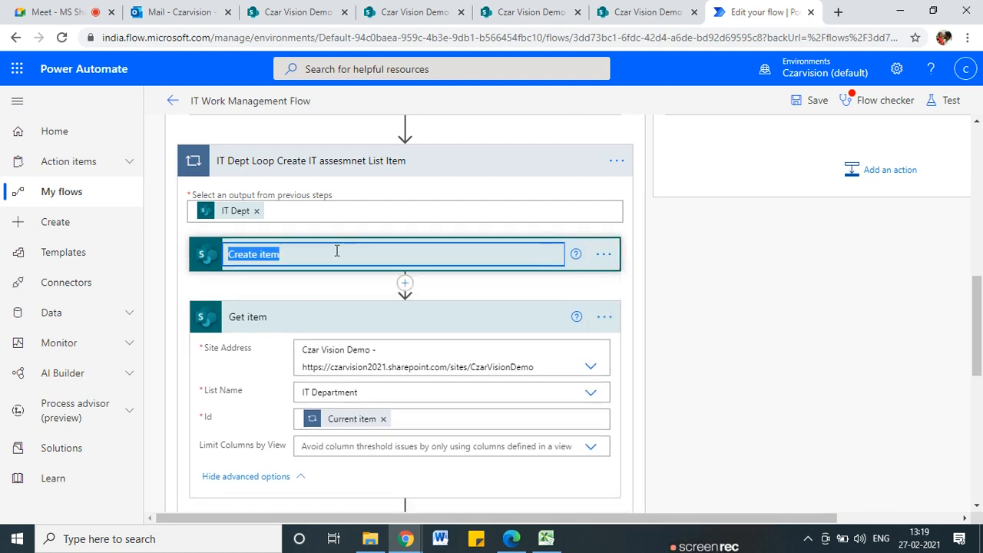
click(337, 251)
key(BackSpace)
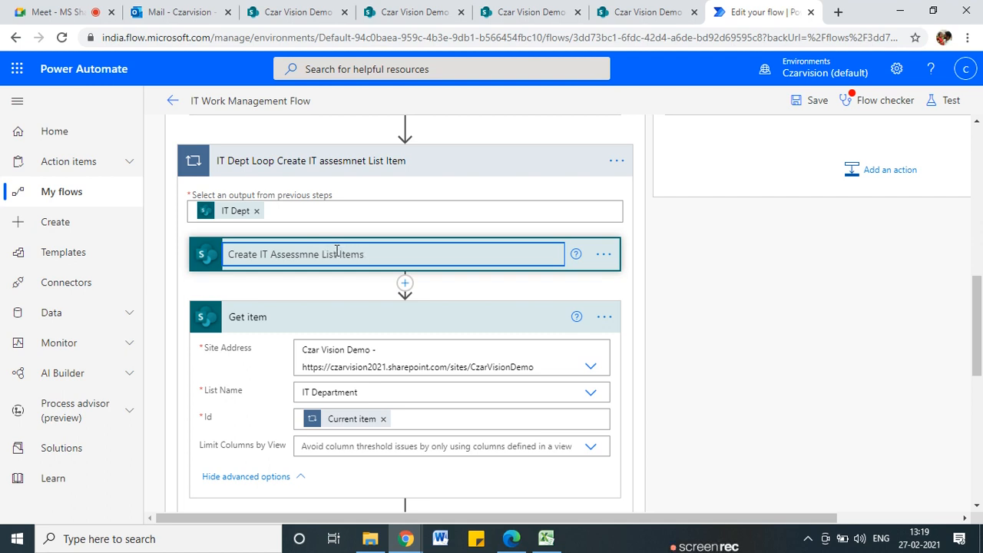
click(674, 355)
- Collapse the Get item action and rename it as Get IT Dept Manager Email
scroll(500, 351, down, 1)
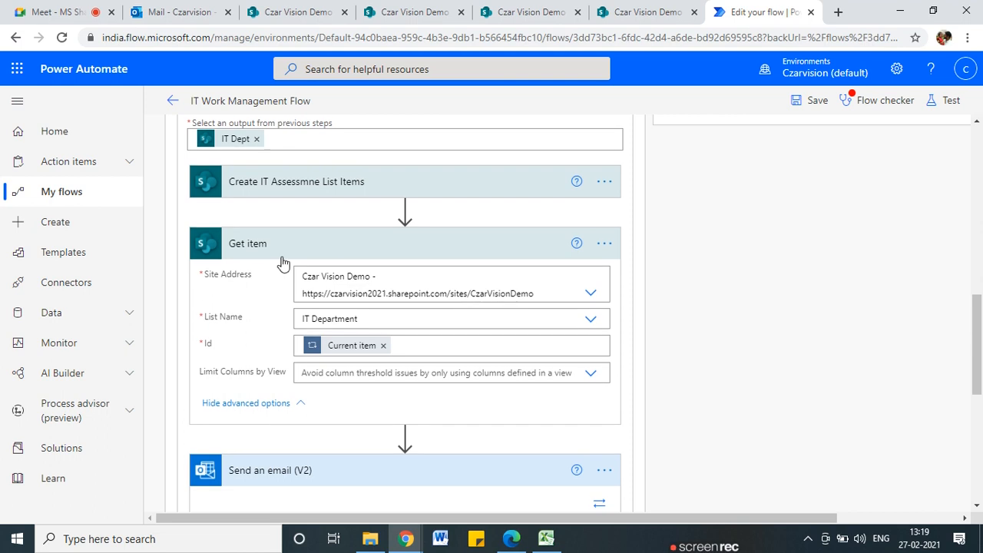
click(605, 248)
click(686, 279)
click(605, 243)
click(666, 265)
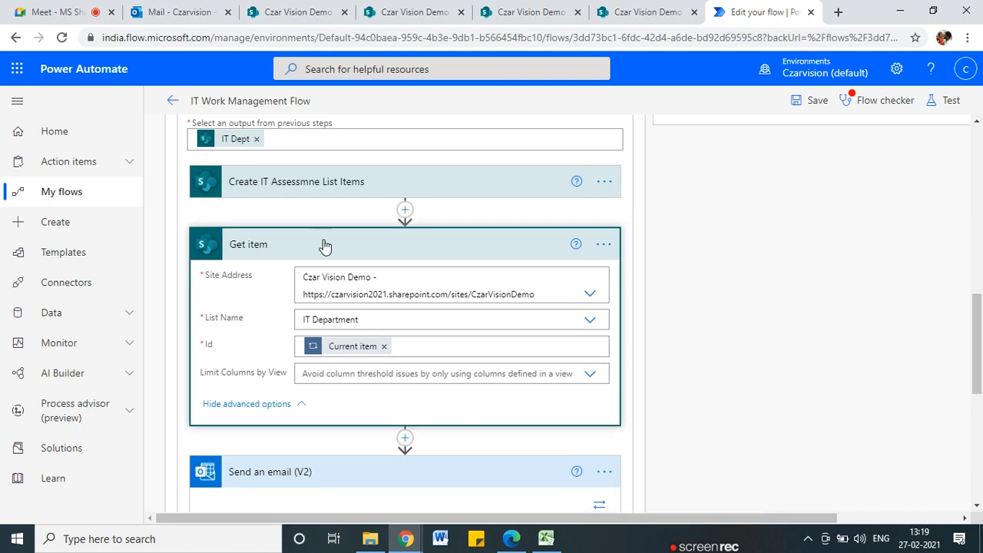
click(606, 246)
click(661, 266)
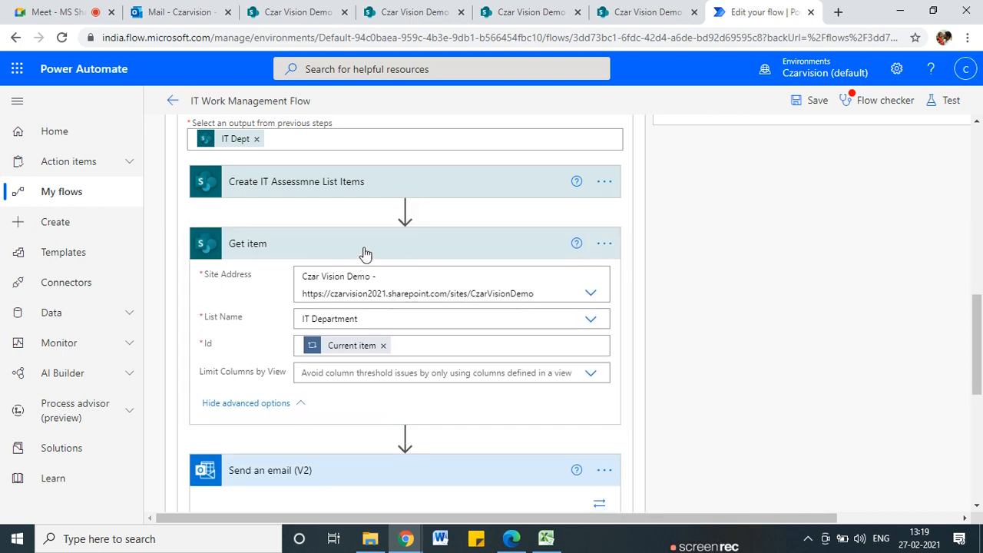
click(607, 246)
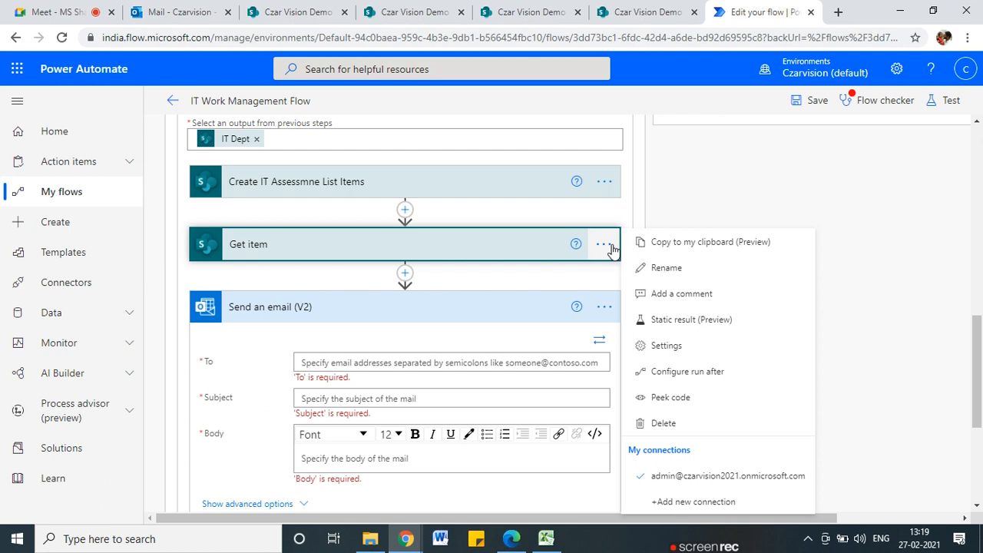
click(684, 269)
click(399, 246)
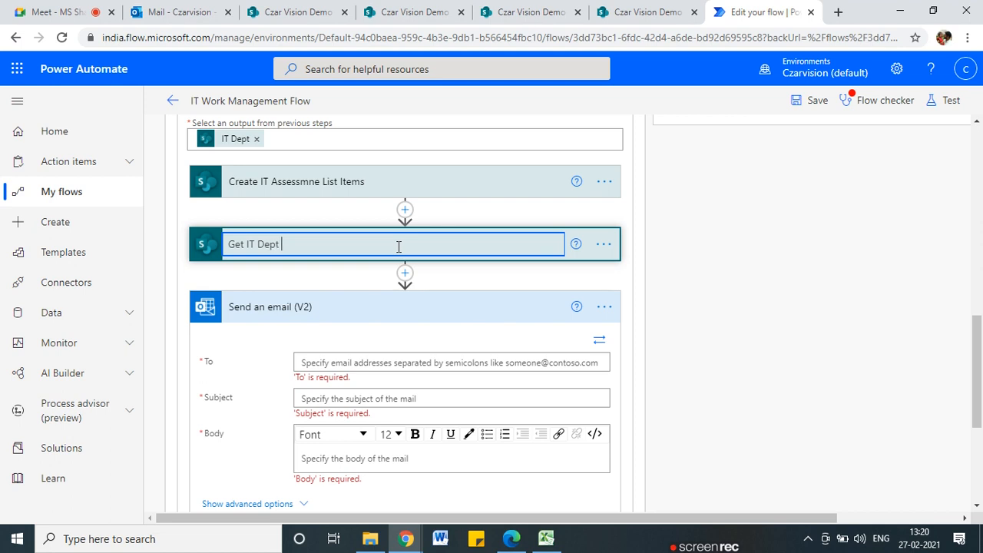
text(IT Dept Manager)
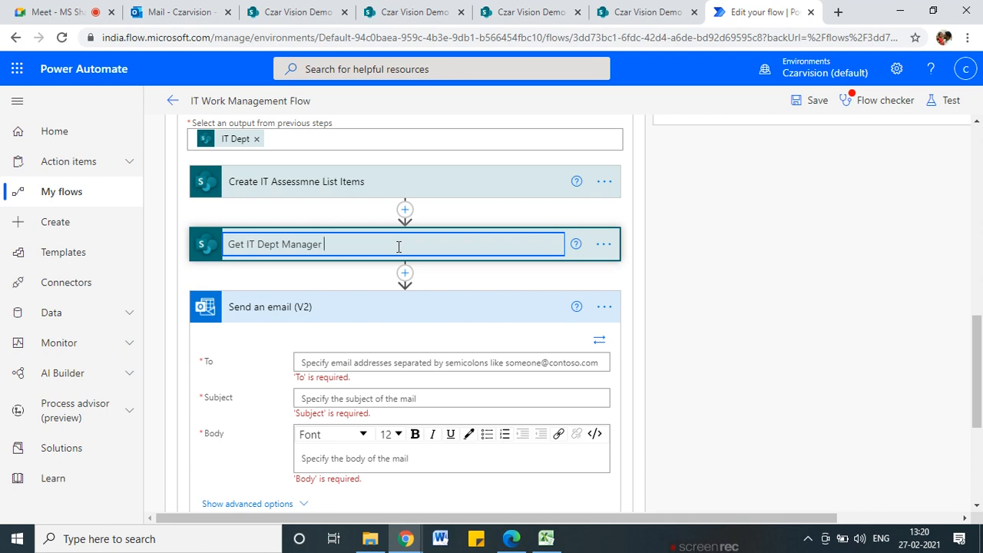
click(808, 357)
- Set the To field of Send an email (V2) to IT Dept Head Email from the Get IT Dept Manager Email output
scroll(383, 290, down, 2)
scroll(325, 279, down, 1)
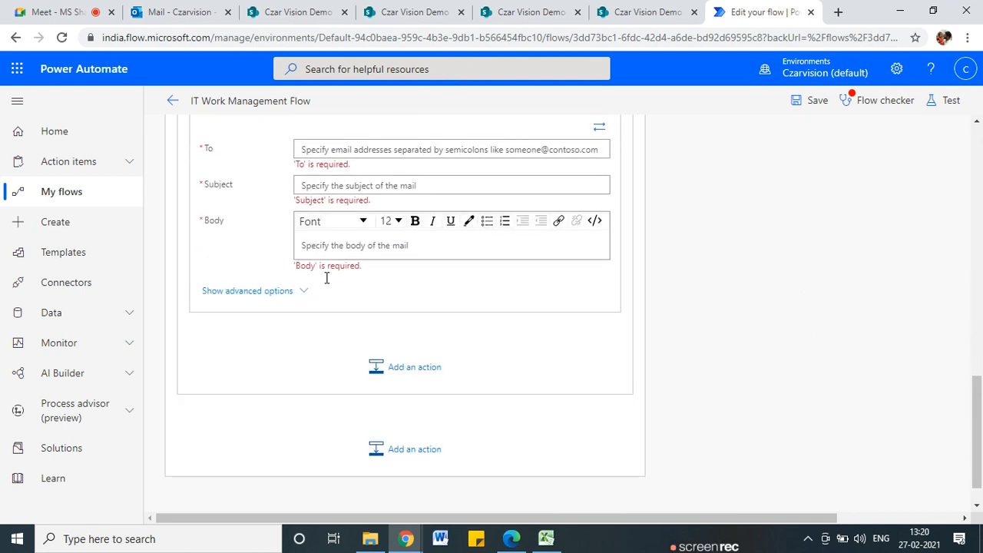
scroll(342, 288, up, 2)
click(343, 289)
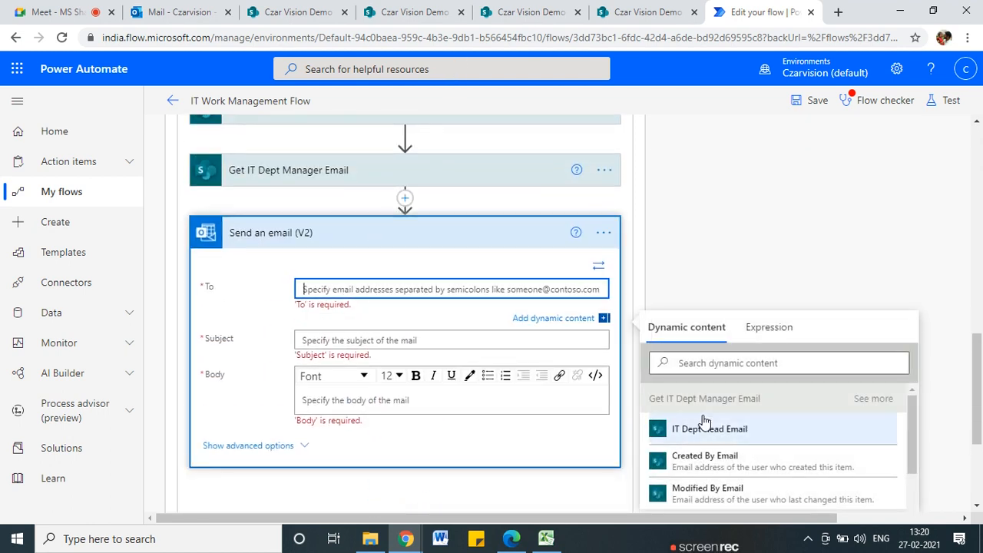
drag(981, 384, 982, 412)
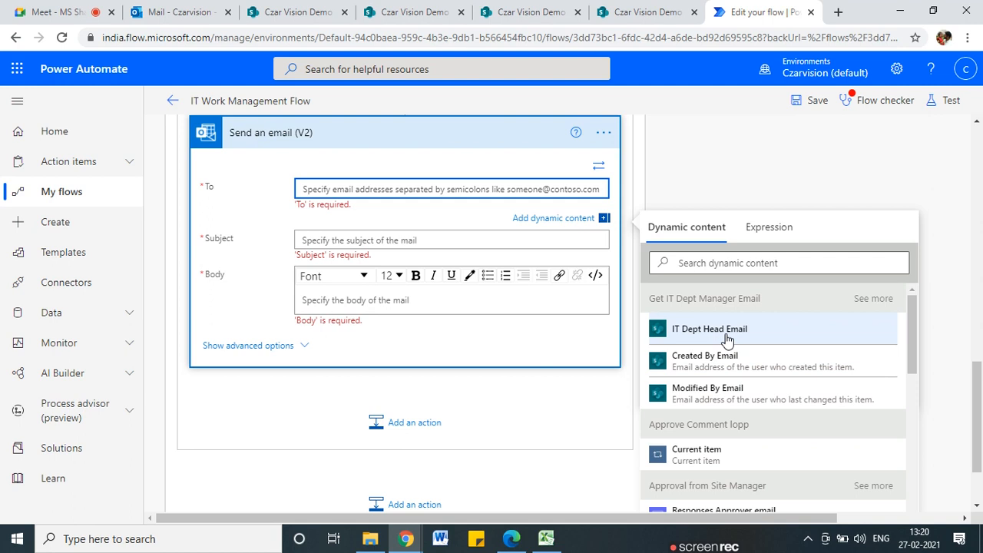
click(727, 338)
- Set both the Subject and the Body of the email to Assessment and save the flow
click(378, 231)
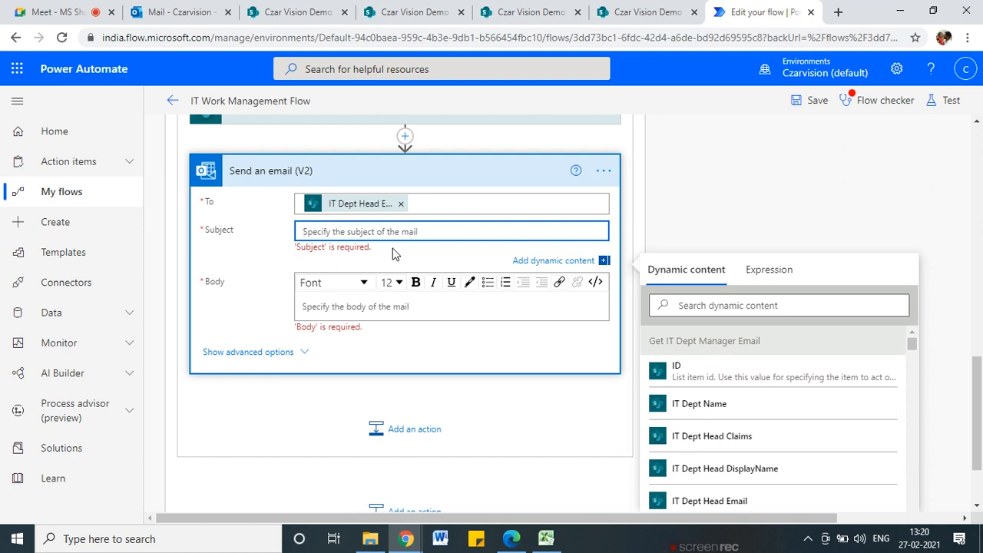
text(Assessment)
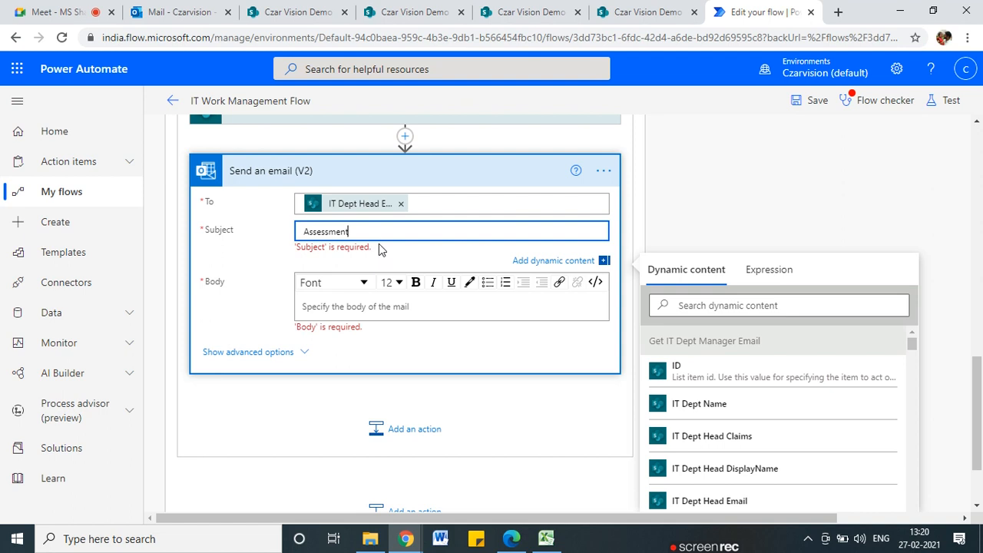
drag(351, 232, 288, 240)
click(371, 305)
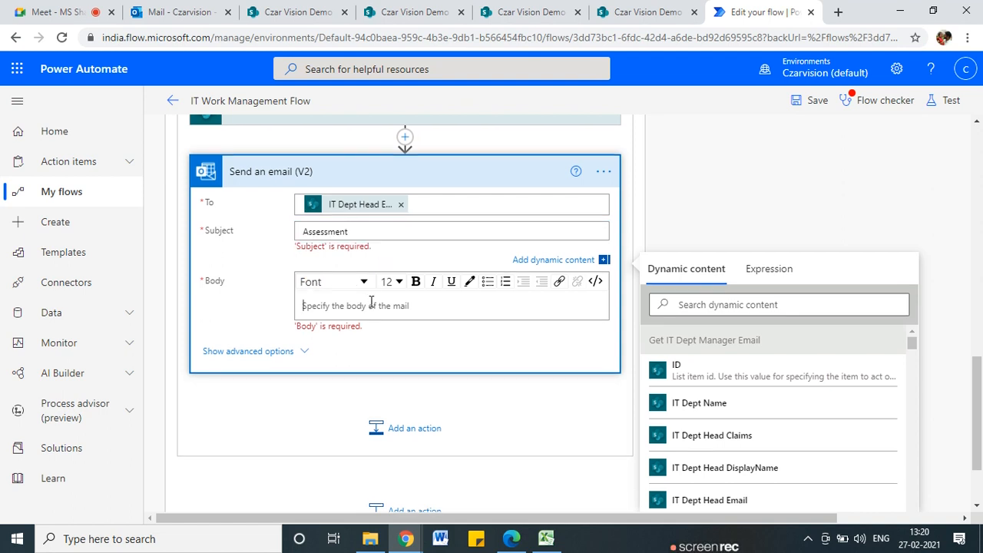
text(Assessment)
click(819, 101)
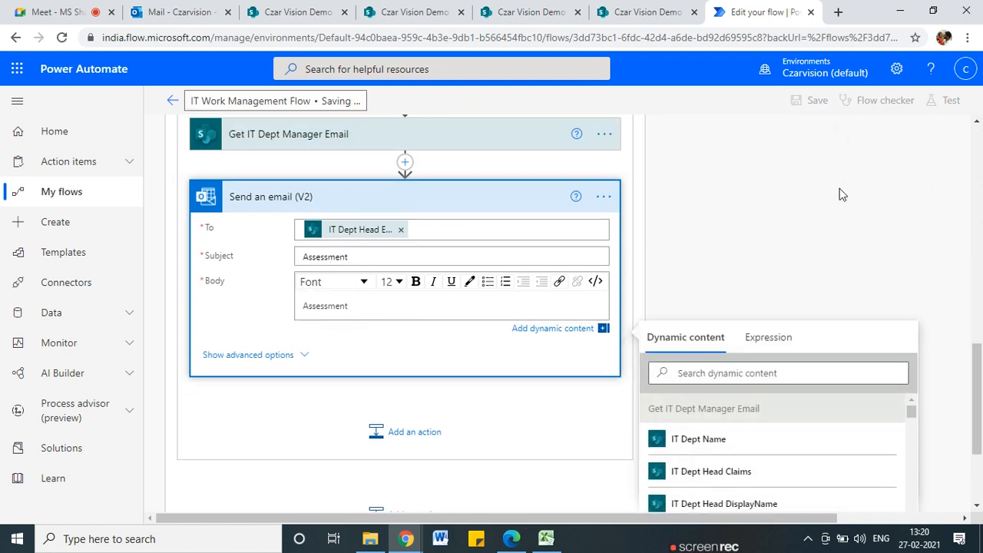
- Examine the Id of the Get IT Dept Manager Email action against the save error and check the dynamic content available for it
scroll(421, 398, up, 2)
click(346, 312)
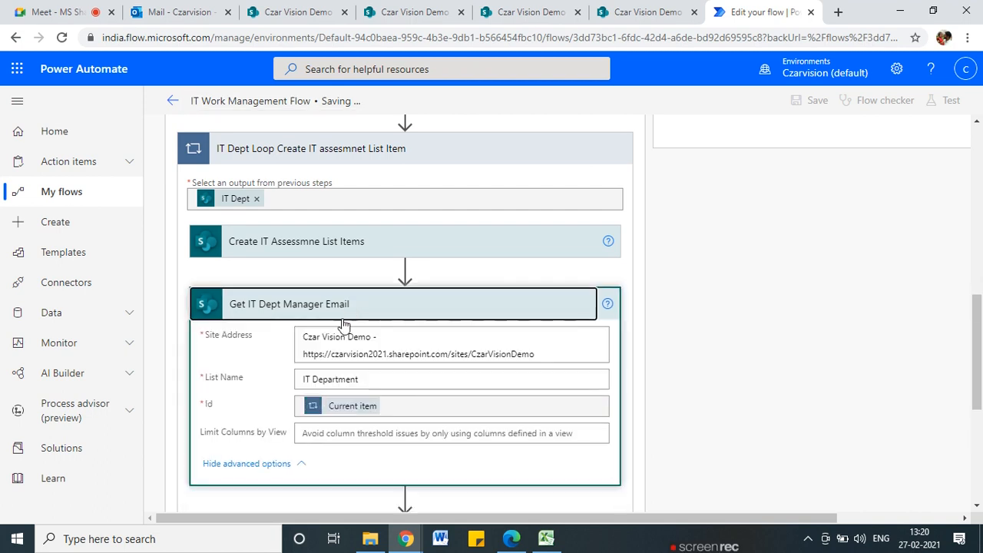
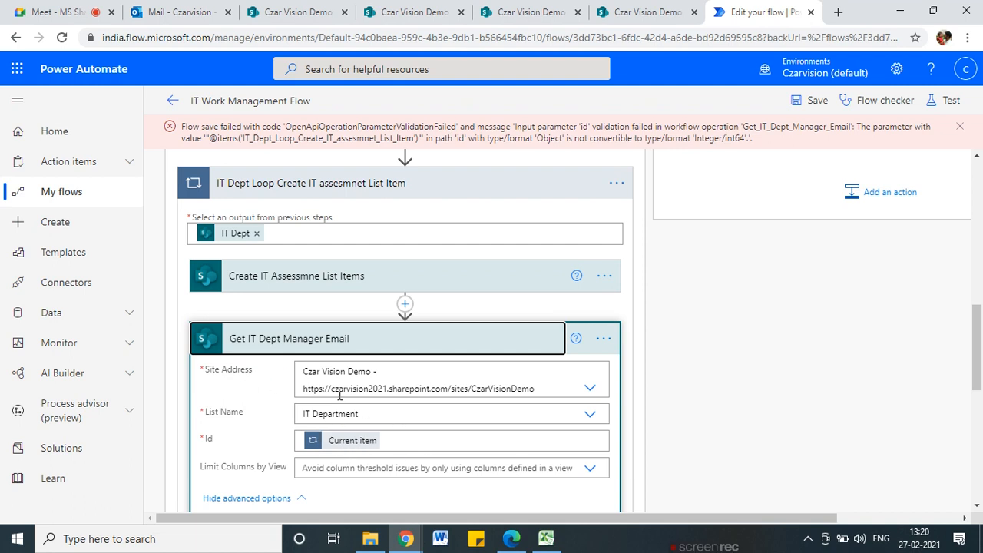
mouse_move(226, 342)
mouse_down()
mouse_move(342, 354)
mouse_move(232, 323)
mouse_move(295, 364)
mouse_up()
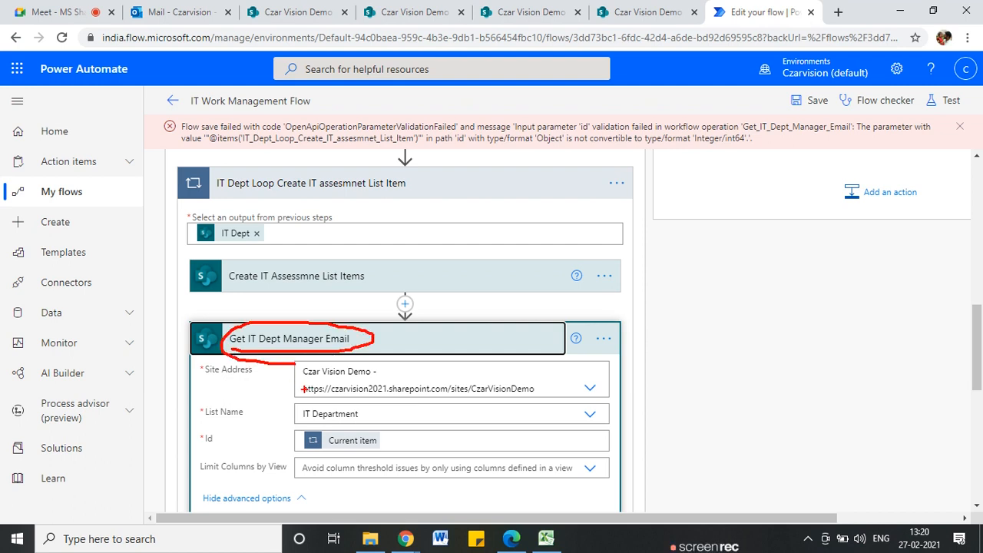
click(817, 102)
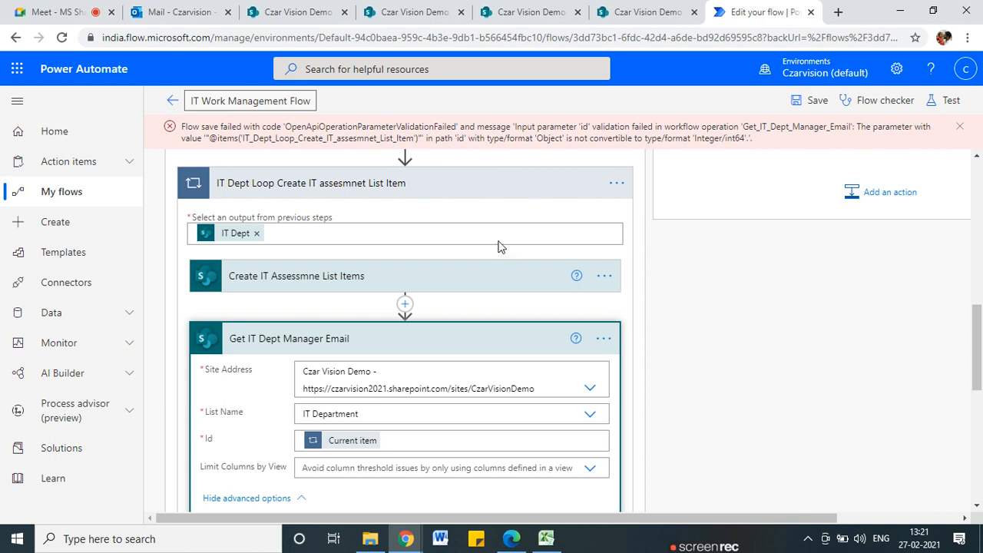
click(420, 446)
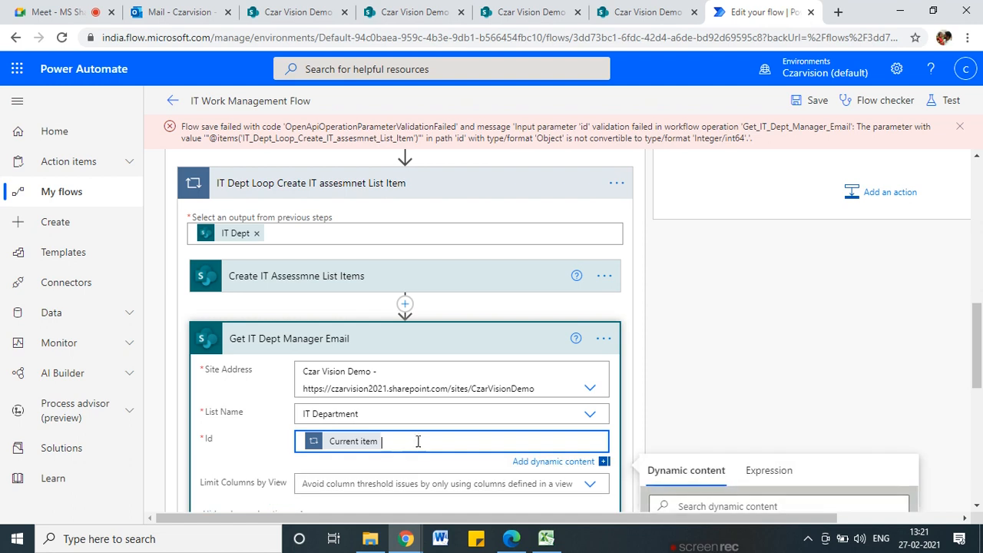
scroll(729, 386, down, 1)
scroll(728, 387, down, 2)
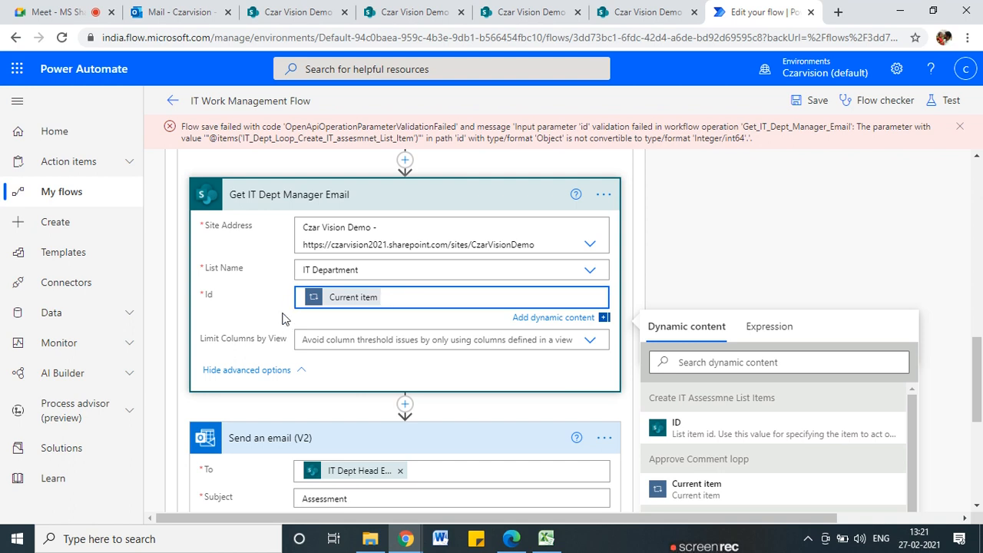
scroll(340, 323, up, 1)
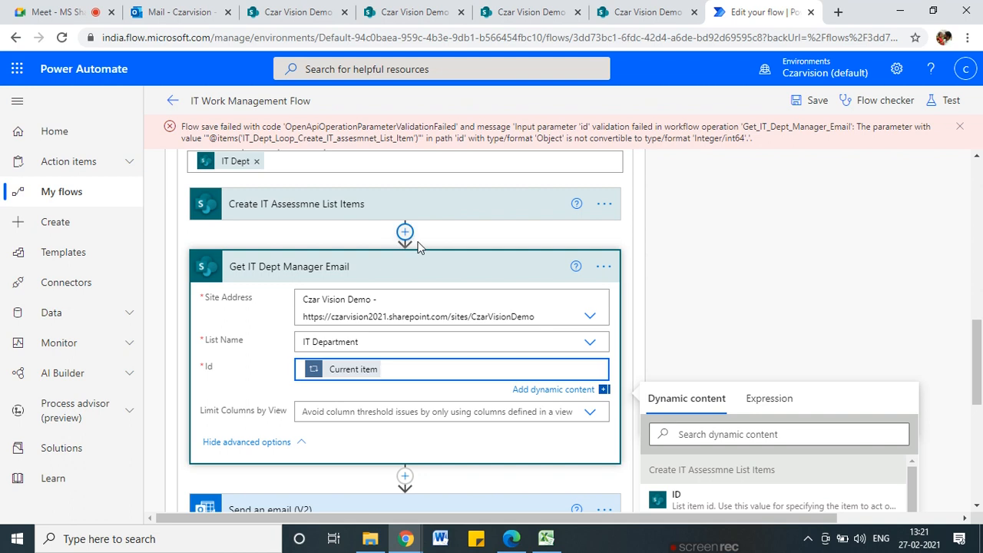
- Delete the Get IT Dept Manager Email action from the loop
click(603, 267)
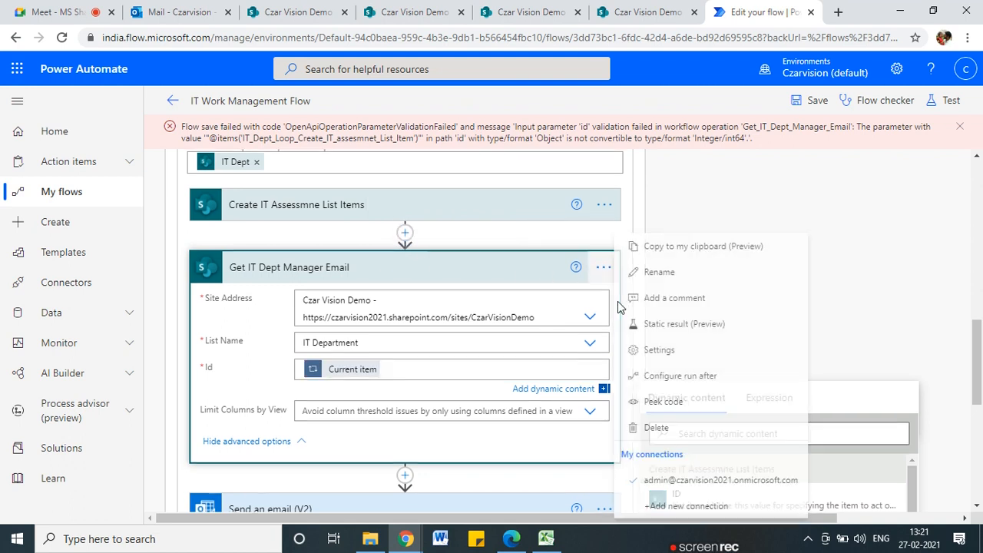
click(665, 428)
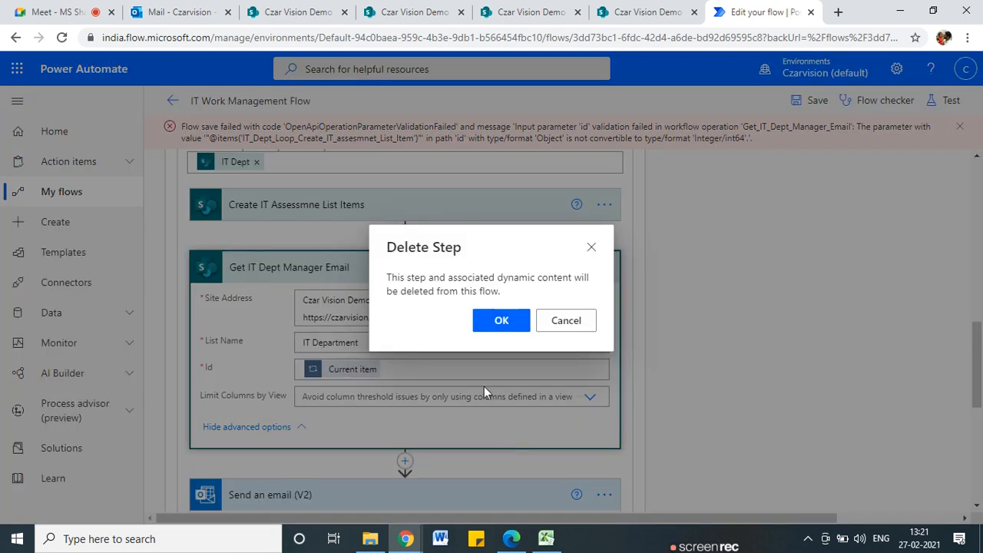
click(486, 322)
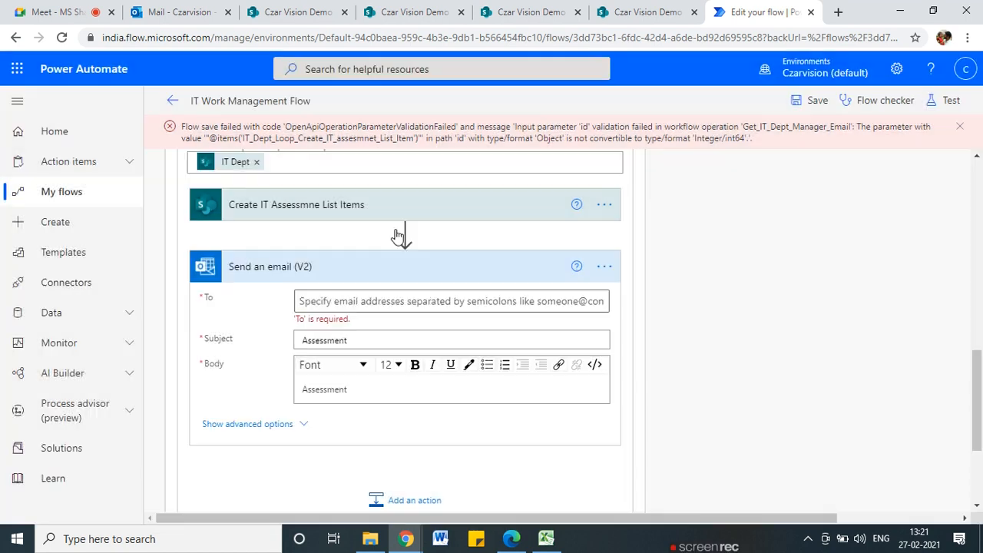
- Expand the Create IT Assessmne List Items action and review its field mappings down to the email action
scroll(388, 238, up, 2)
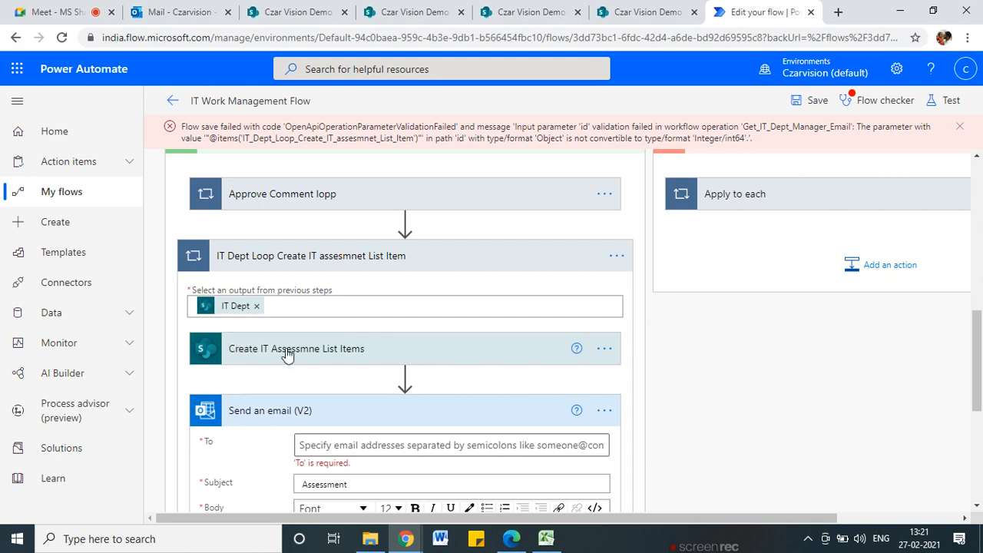
click(339, 350)
scroll(335, 364, down, 3)
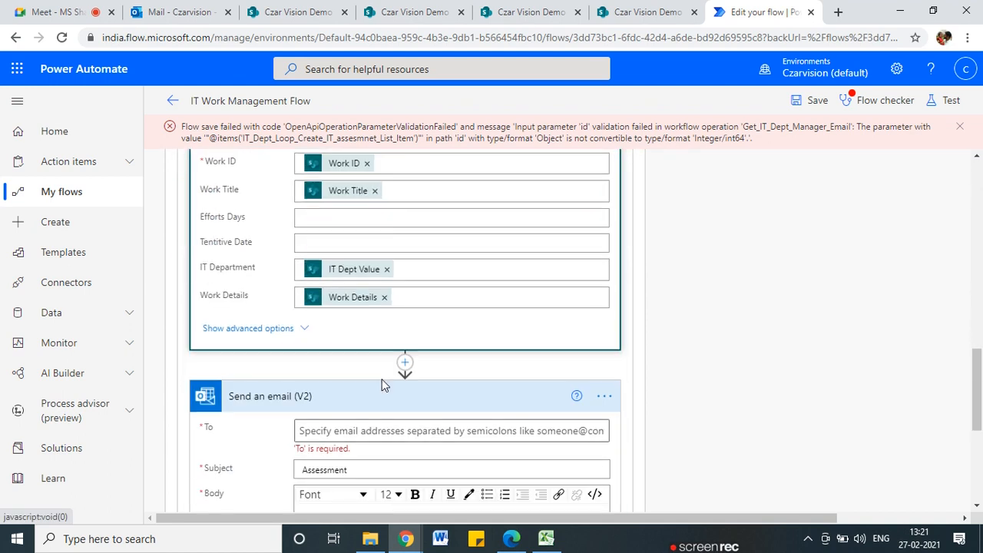
- Add a SharePoint Get item action between the Create IT Assessmne List Items and Send an email (V2) actions
scroll(331, 366, up, 1)
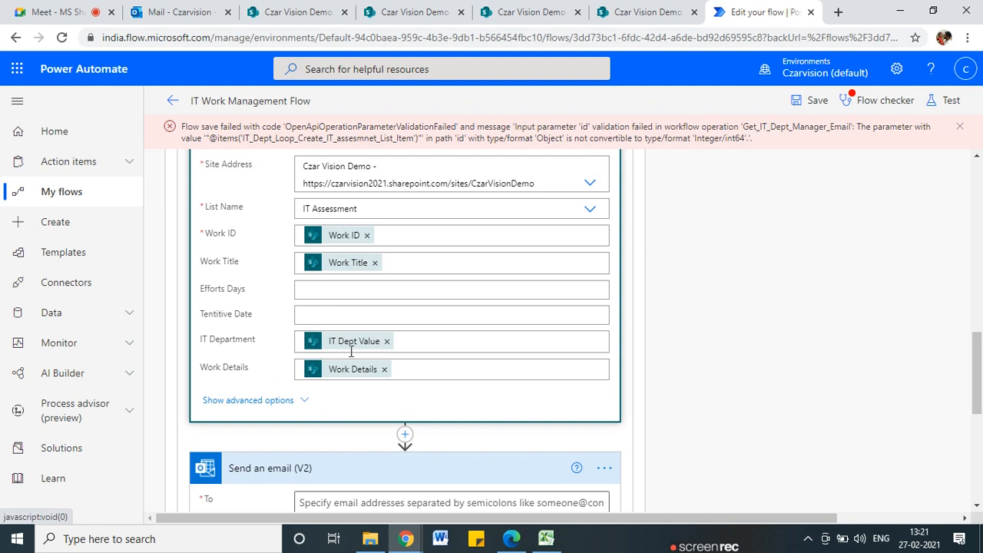
scroll(450, 391, up, 2)
scroll(430, 422, down, 2)
click(405, 436)
click(399, 457)
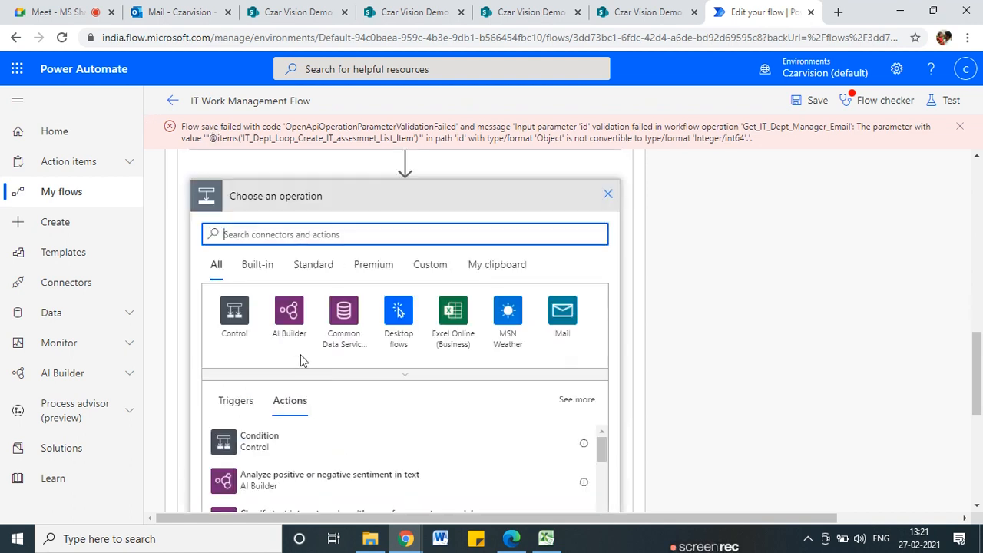
text(e)
key(BackSpace)
text(get ite)
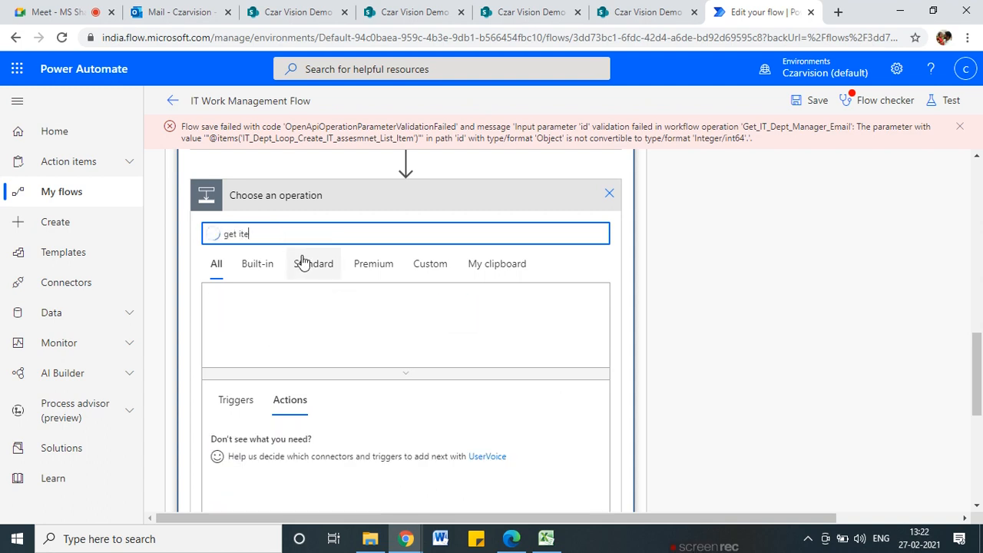
click(263, 482)
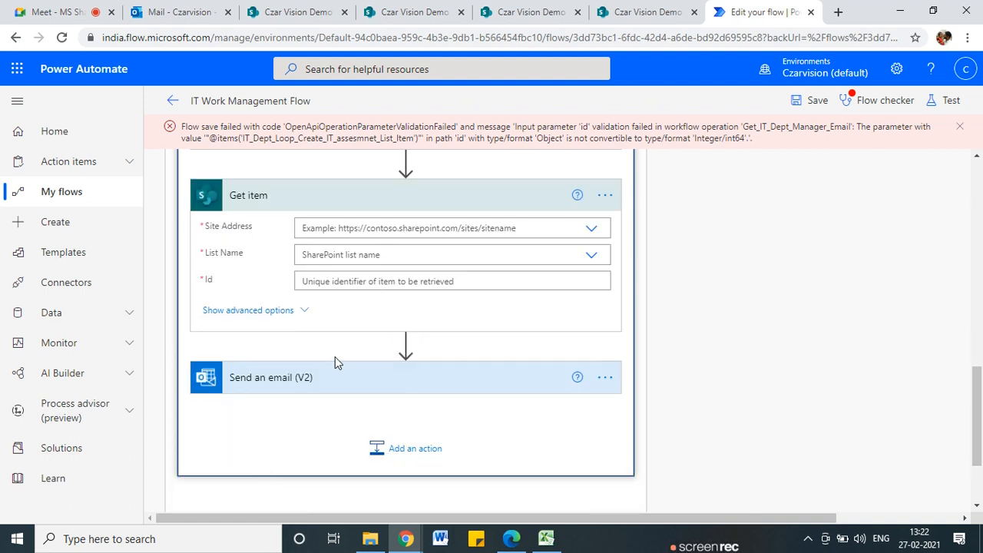
- Set the Get item action's site address to Czar Vision Demo and its list name to IT Assessment
scroll(415, 349, up, 1)
click(591, 304)
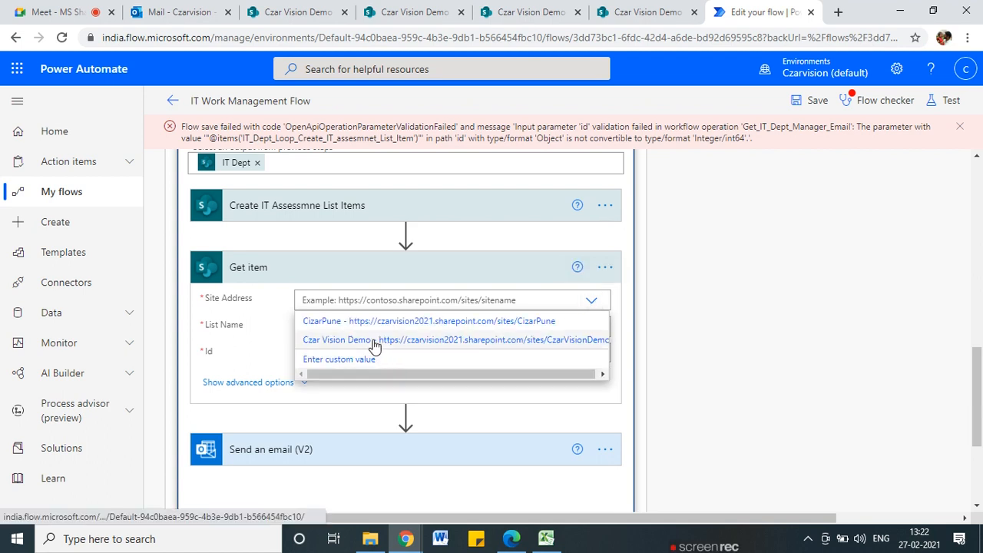
click(374, 340)
click(591, 344)
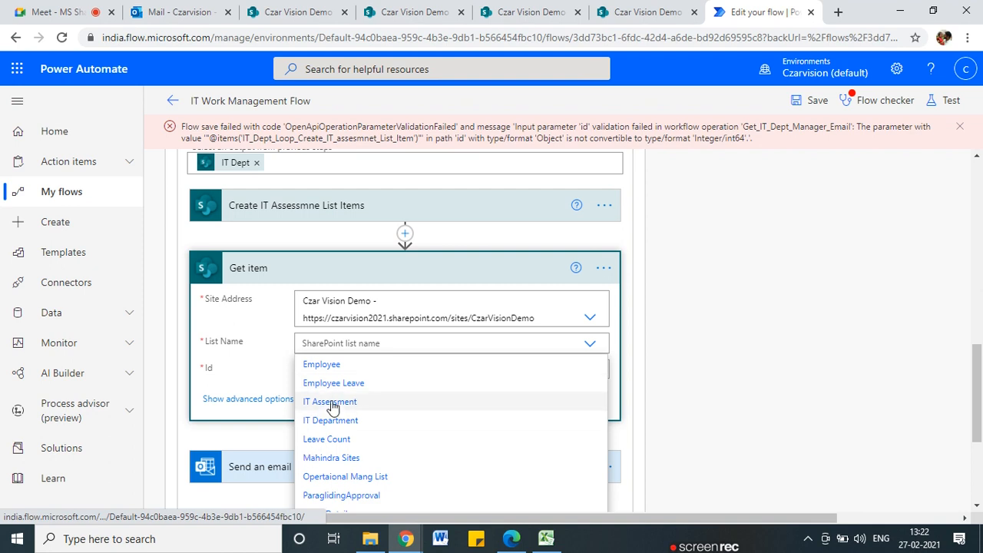
click(331, 402)
- Set the Id of the Get item action to the Current item of the IT Dept Loop Create IT assesmnet List Item
click(318, 369)
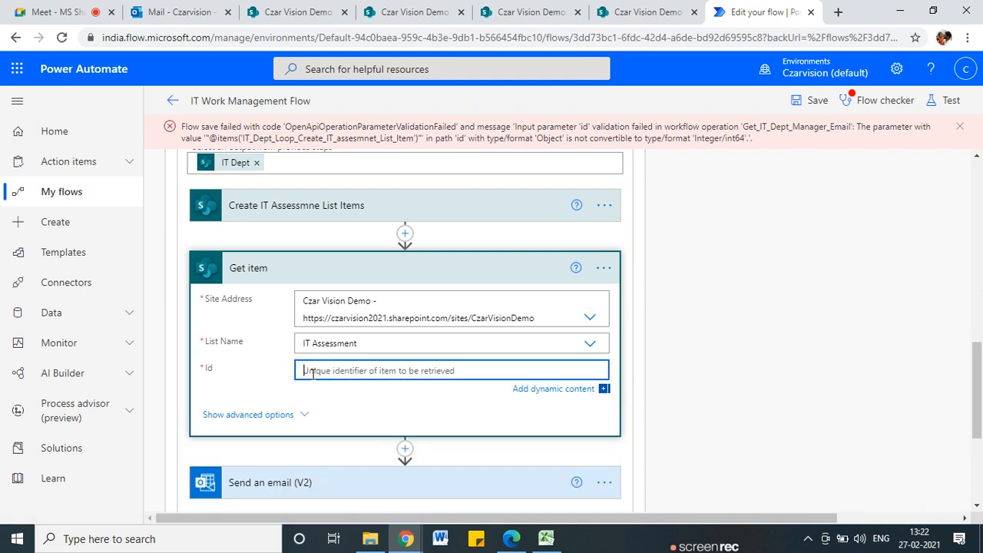
scroll(978, 364, down, 3)
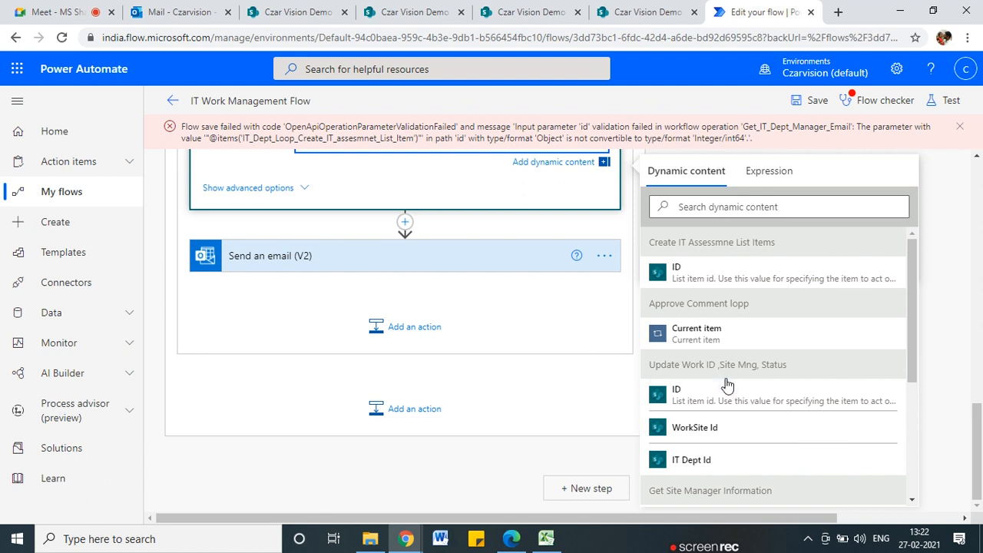
scroll(727, 384, down, 2)
scroll(707, 373, down, 1)
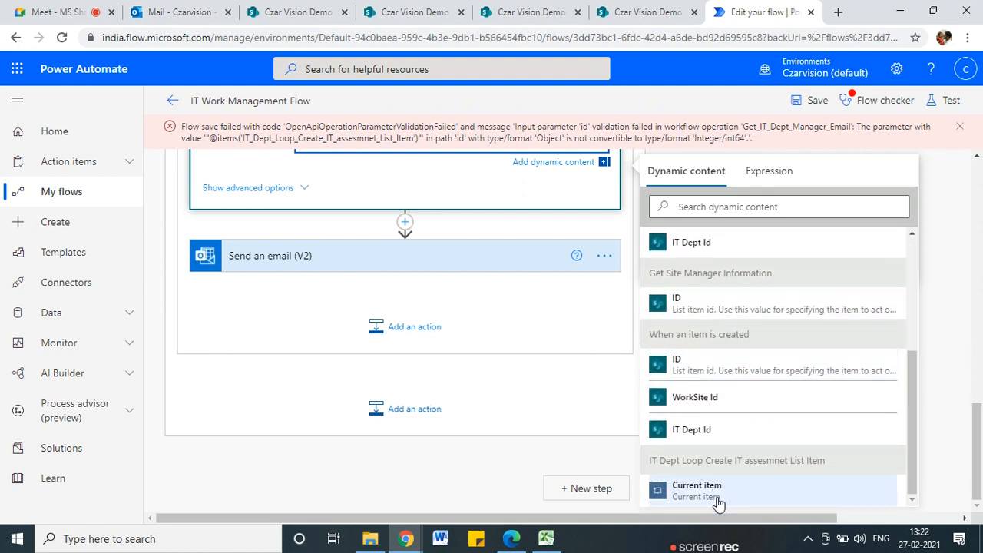
scroll(735, 510, up, 1)
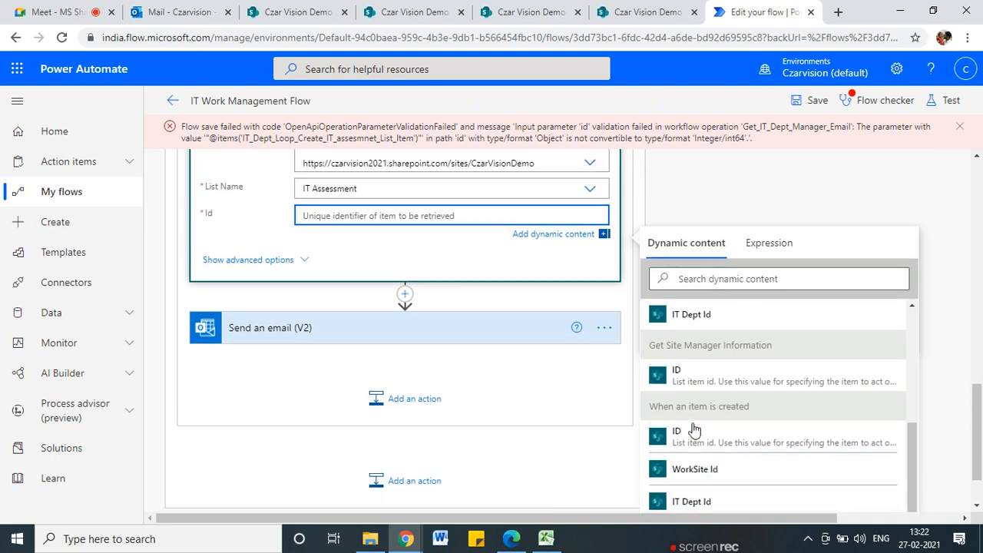
scroll(694, 431, up, 3)
scroll(369, 334, up, 4)
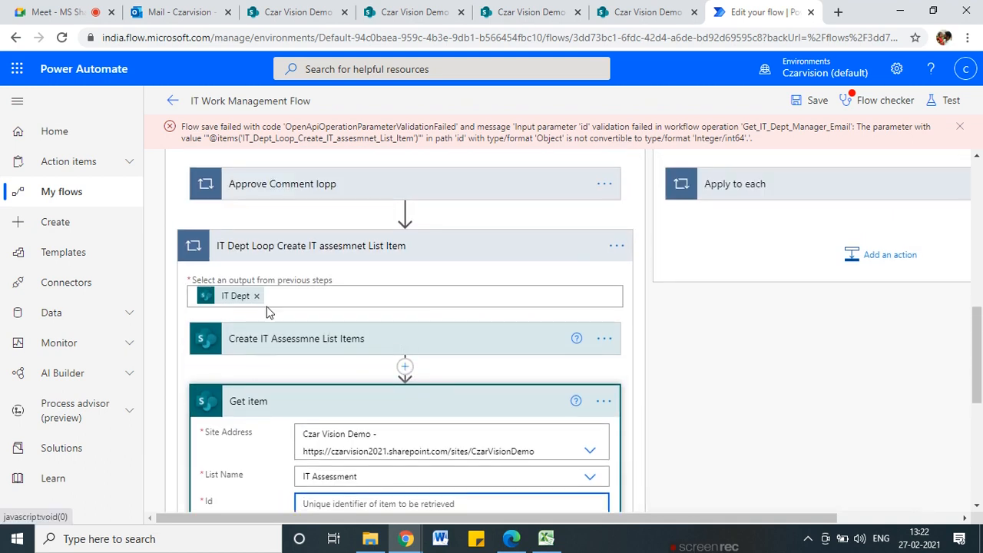
scroll(500, 346, down, 3)
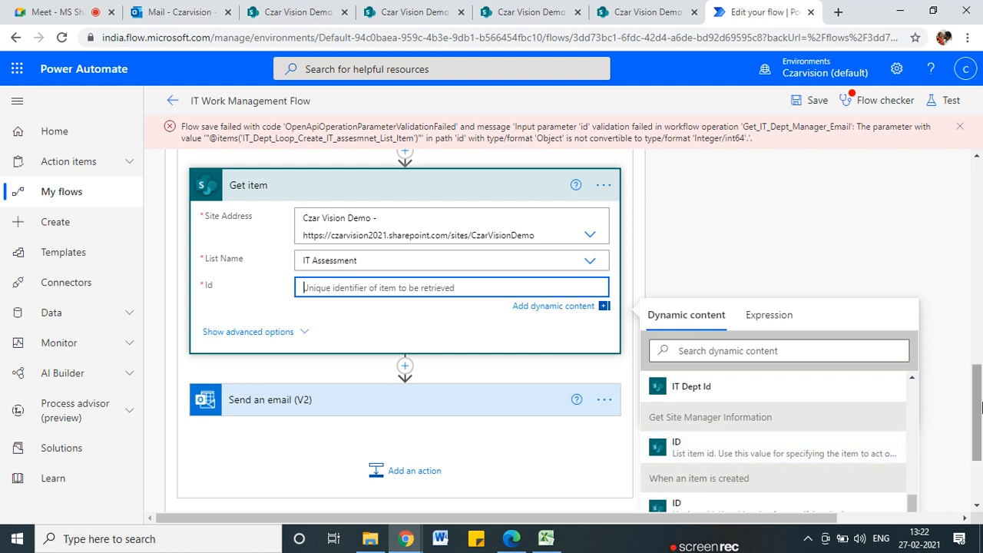
scroll(719, 435, down, 2)
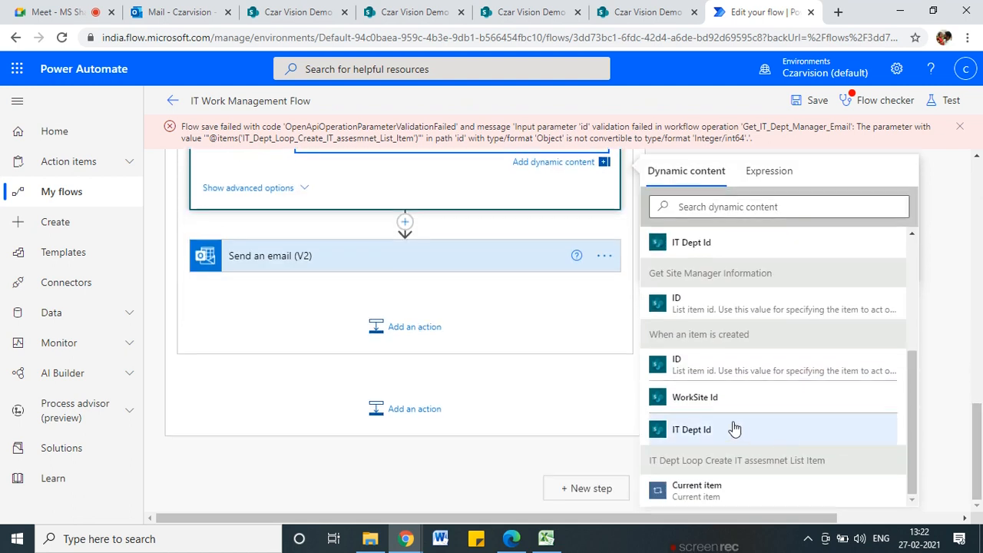
click(717, 495)
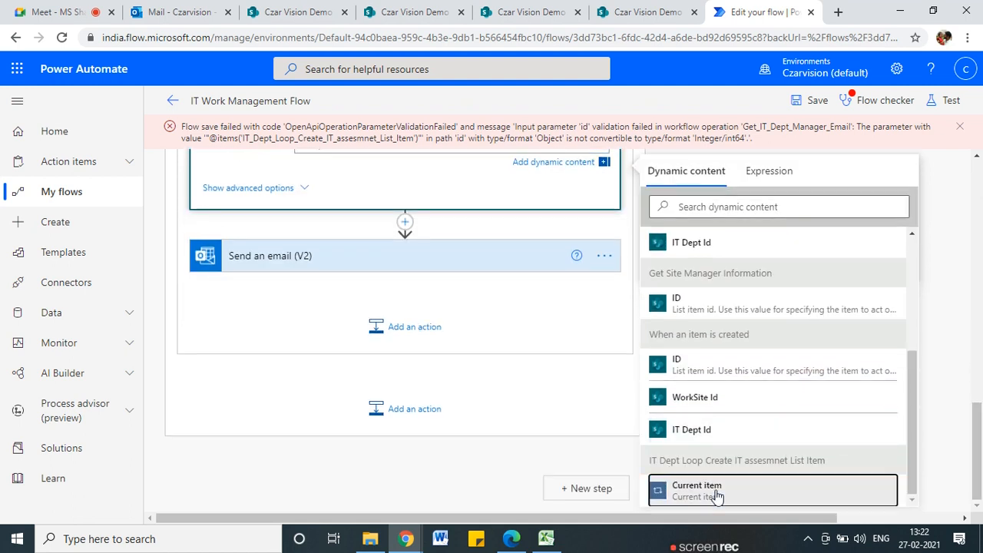
scroll(461, 384, up, 5)
scroll(418, 448, down, 1)
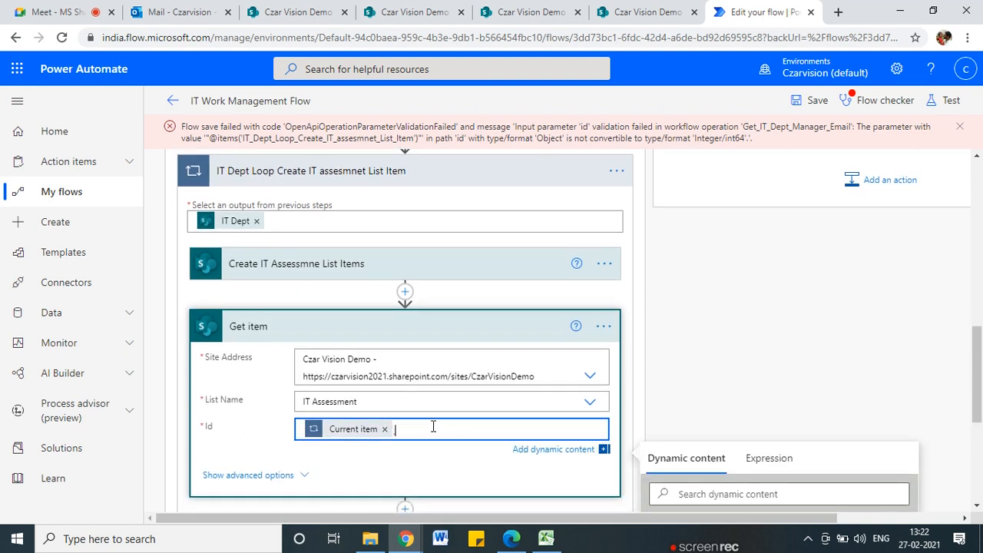
- Clear the Current item from the Get item action's Id and look through the expression functions for a replacement
scroll(823, 479, down, 5)
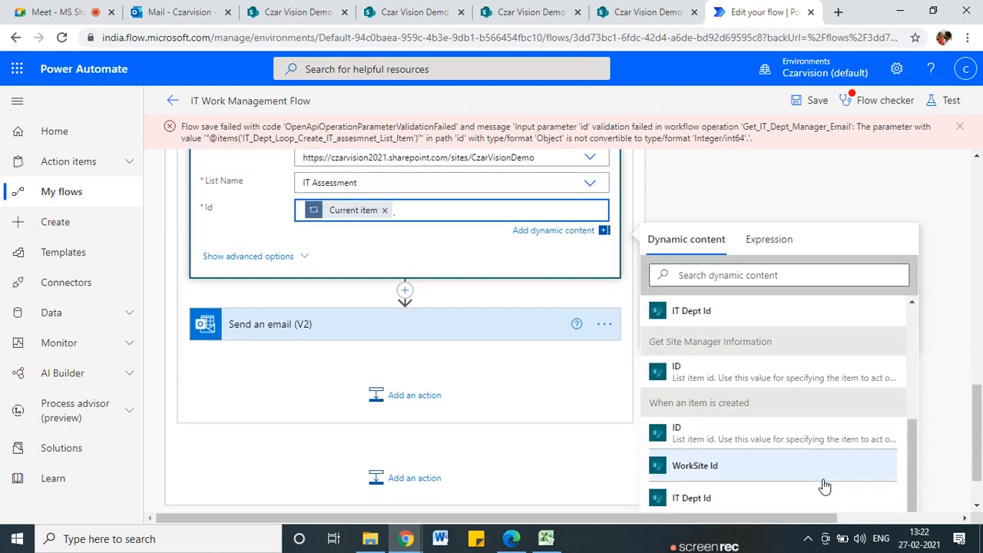
scroll(824, 485, down, 1)
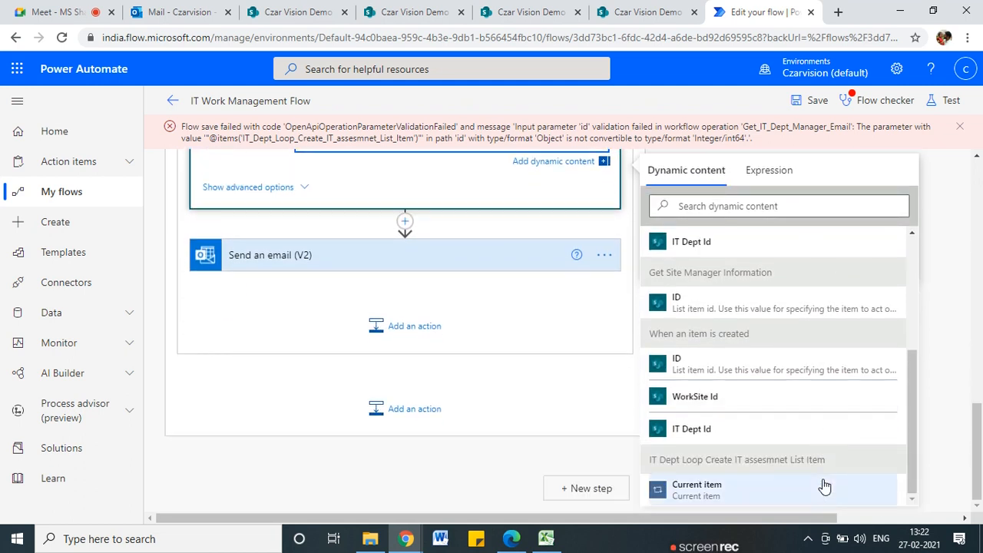
click(823, 486)
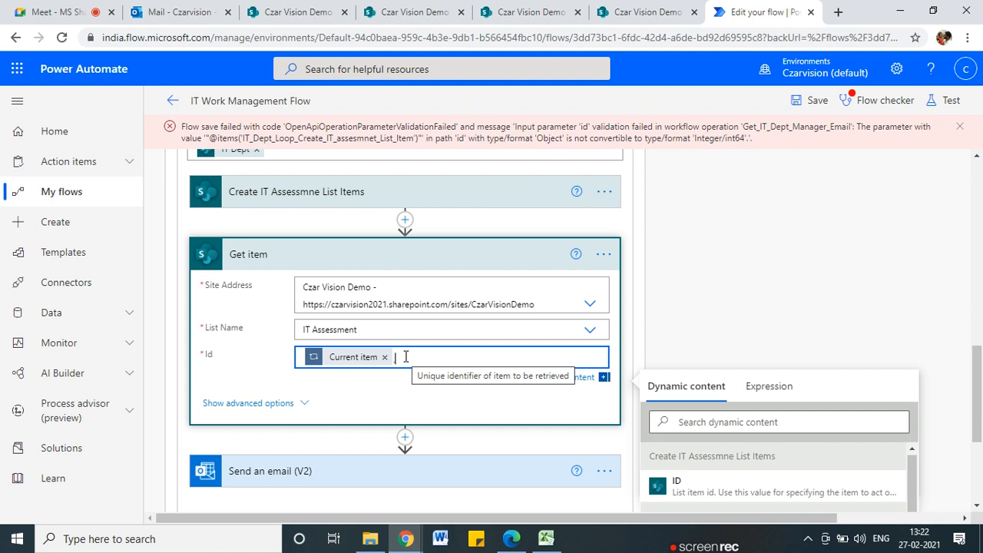
key(BackSpace)
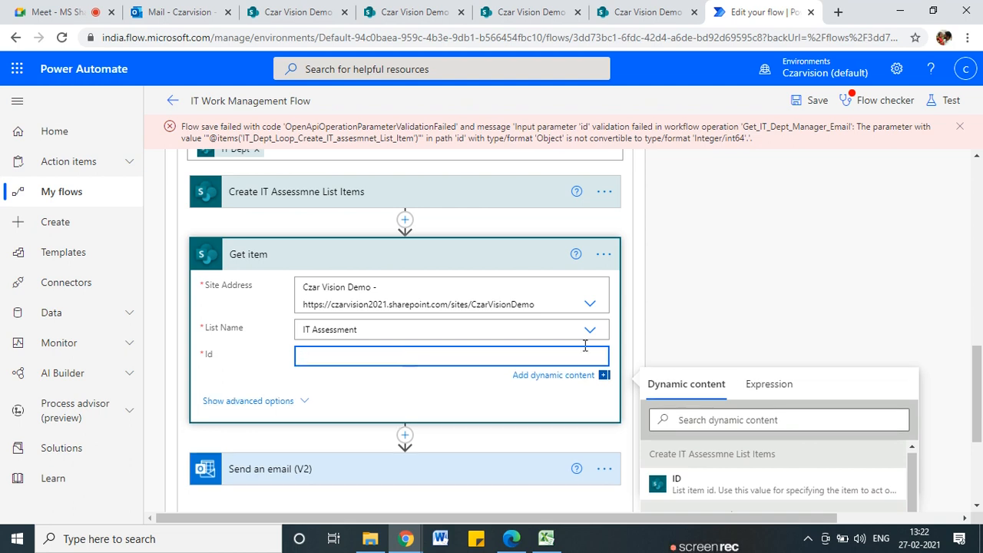
click(769, 383)
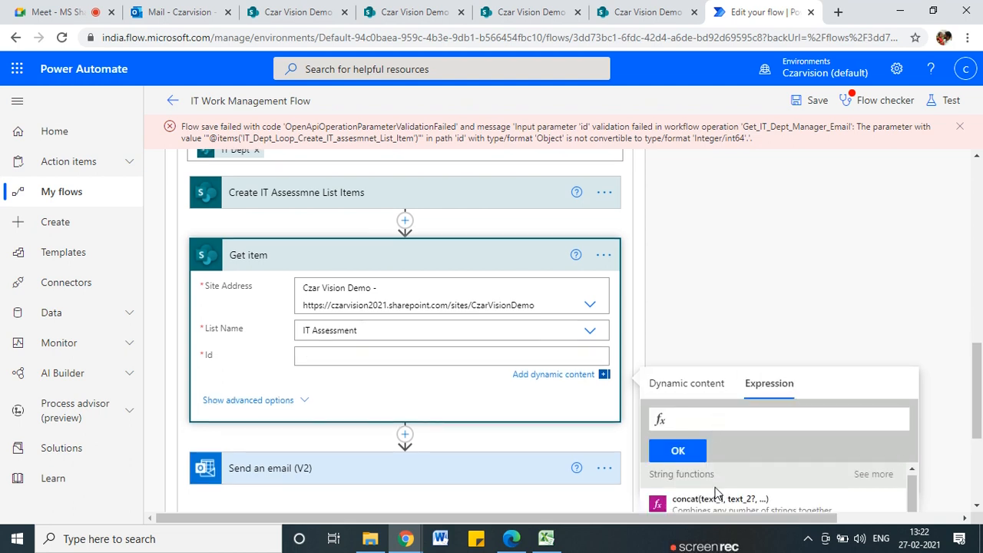
scroll(719, 493, down, 3)
scroll(980, 403, down, 3)
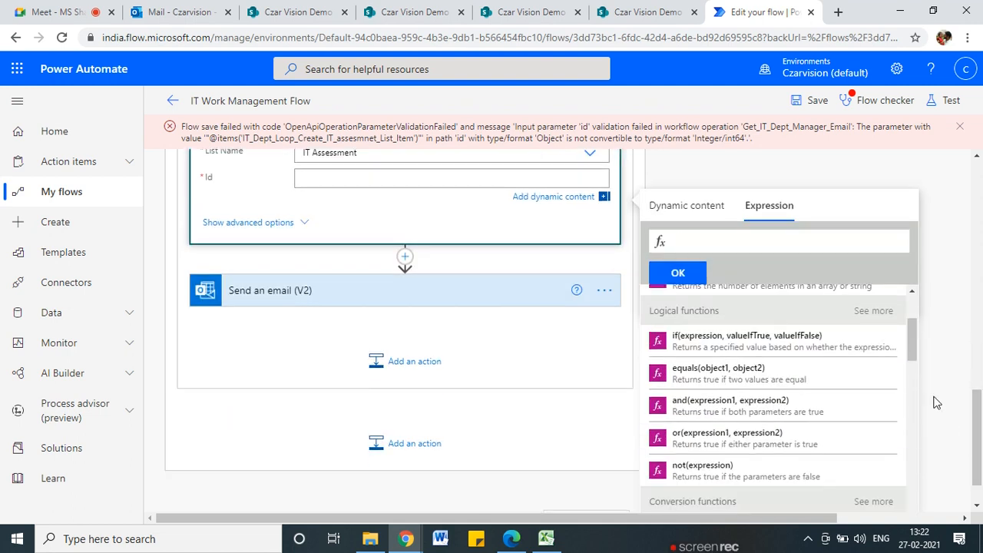
scroll(915, 360, down, 5)
drag(916, 388, 911, 294)
- Review the dynamic content for the Get item action's Id and insert the IT department loop's Current item again
click(694, 208)
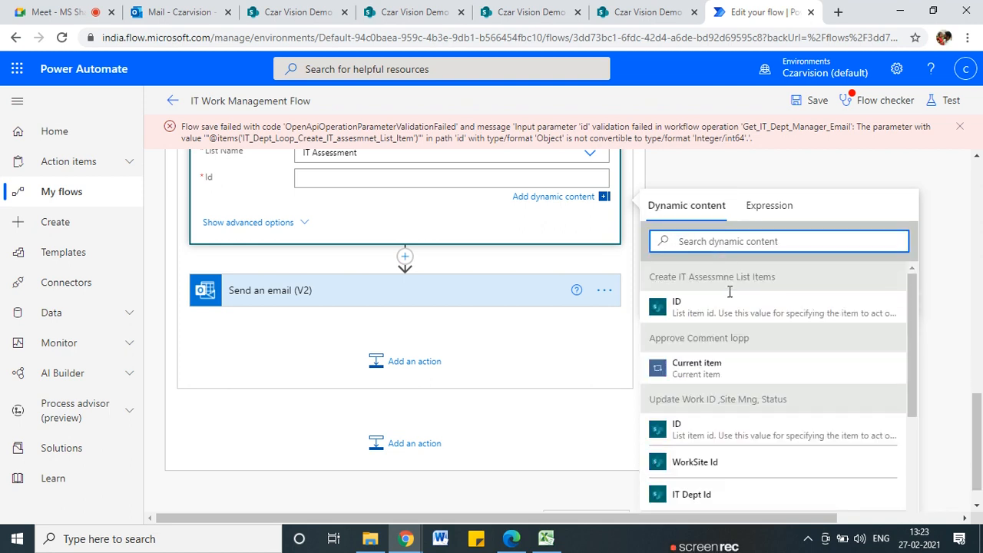
scroll(770, 441, down, 5)
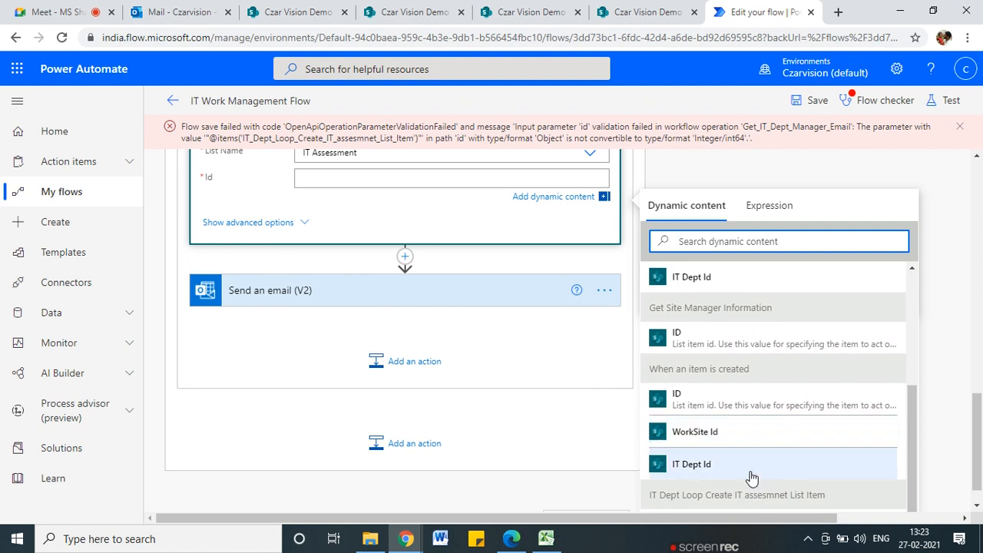
scroll(751, 461, up, 5)
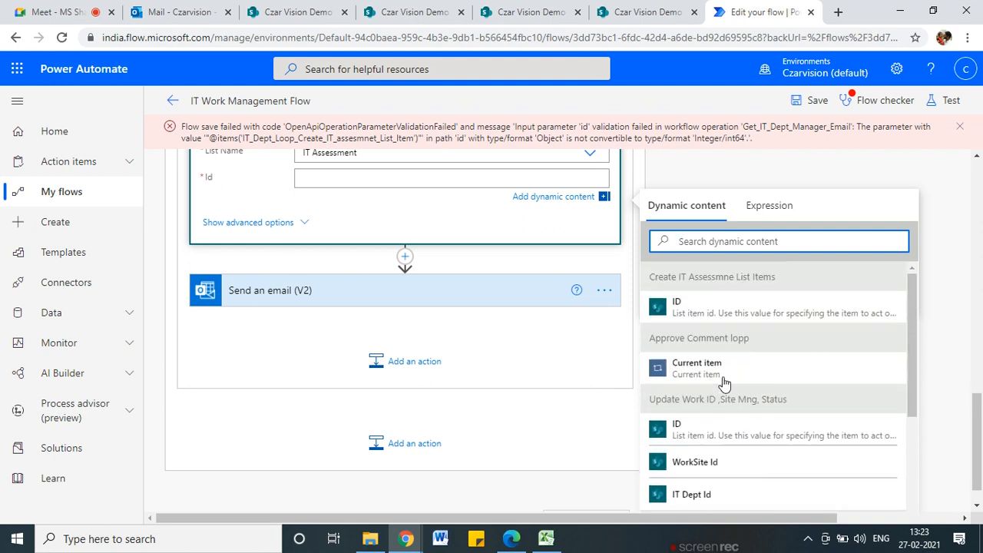
scroll(730, 392, up, 3)
scroll(757, 438, down, 6)
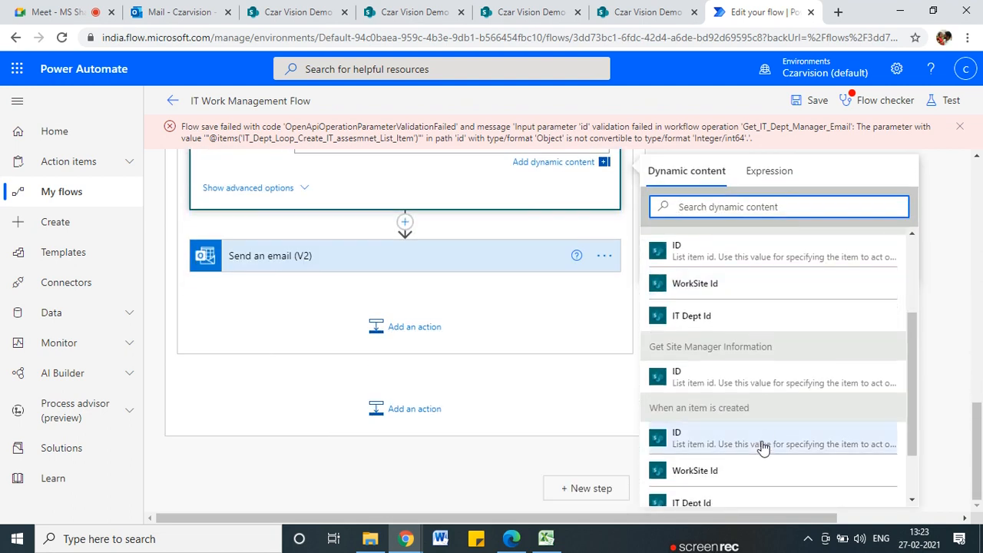
scroll(763, 448, down, 2)
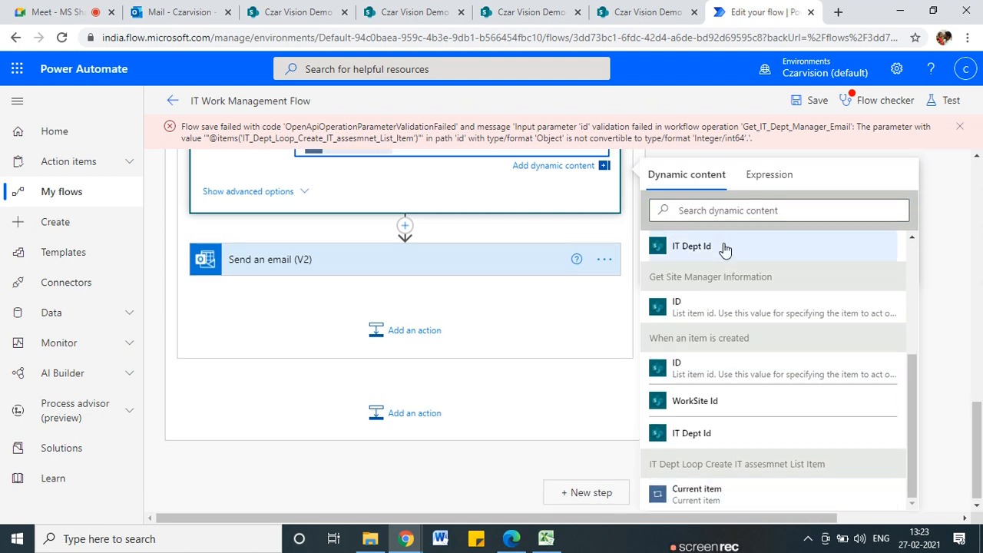
- Open the expression editor for the Get item action's Id and remove the Current item token from the field
scroll(676, 257, up, 5)
scroll(332, 201, up, 3)
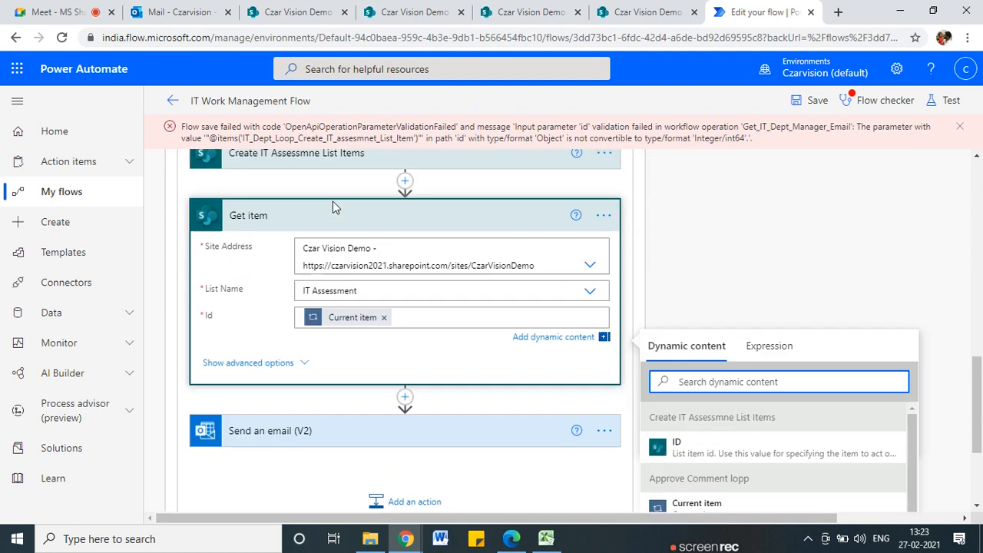
scroll(333, 201, up, 2)
click(370, 435)
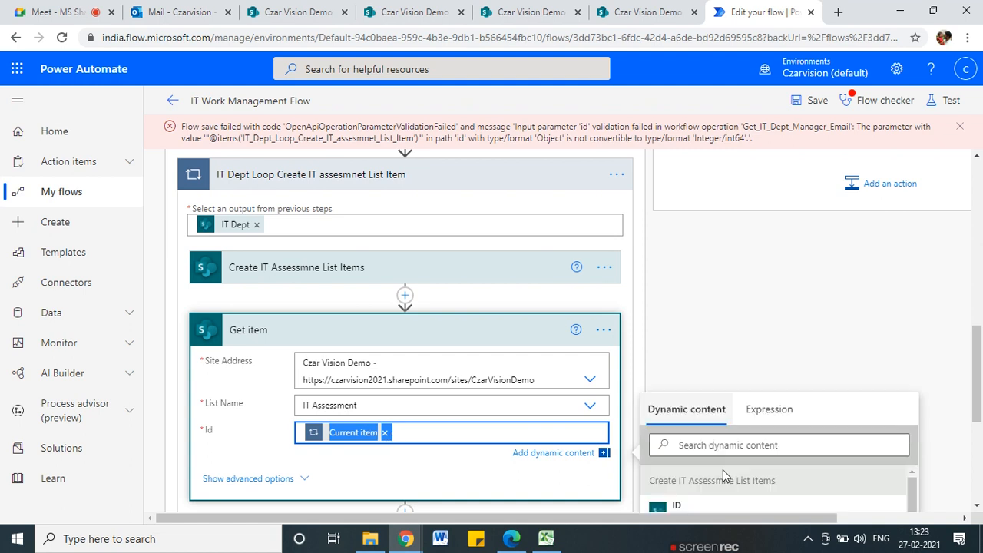
click(776, 419)
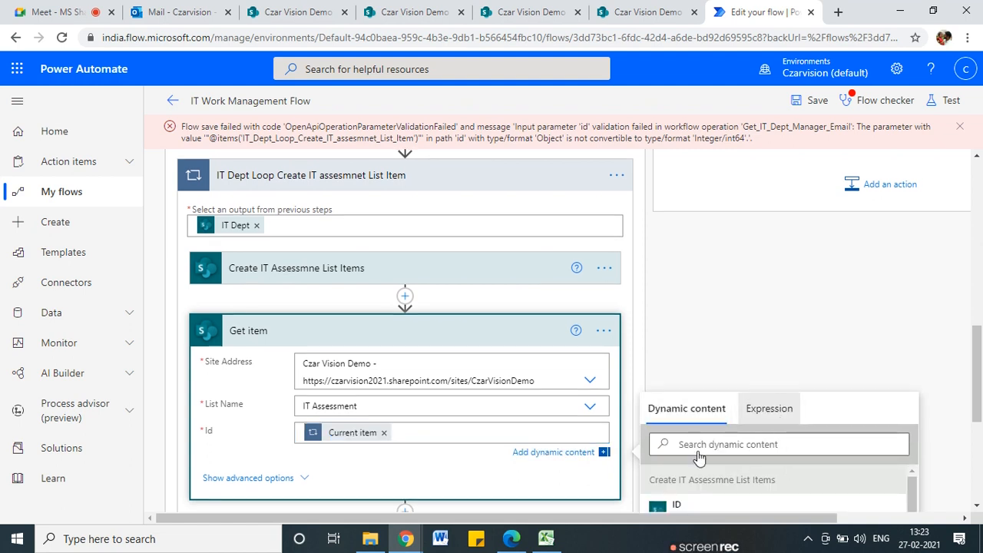
click(339, 435)
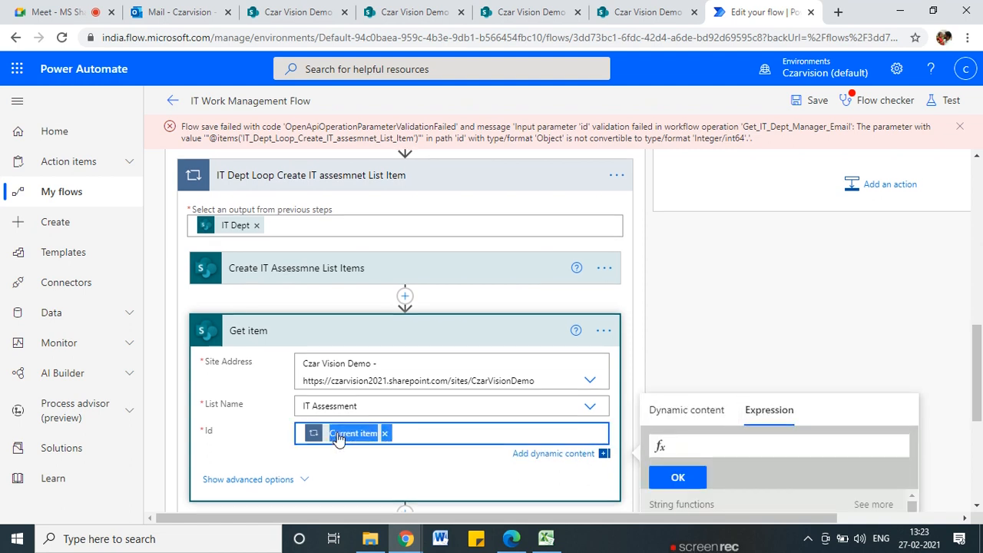
click(388, 435)
scroll(400, 371, down, 2)
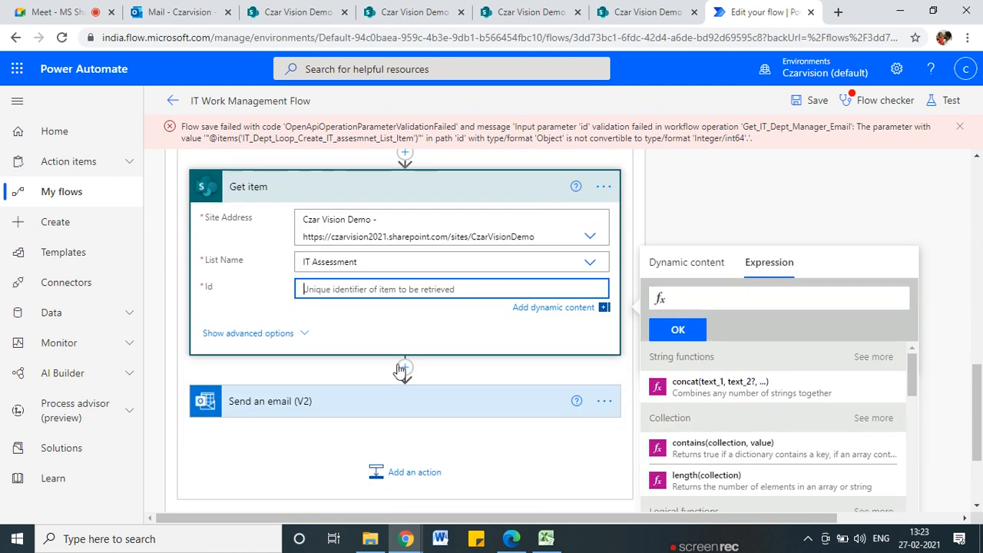
- Delete the Get item action from the IT department loop
click(604, 187)
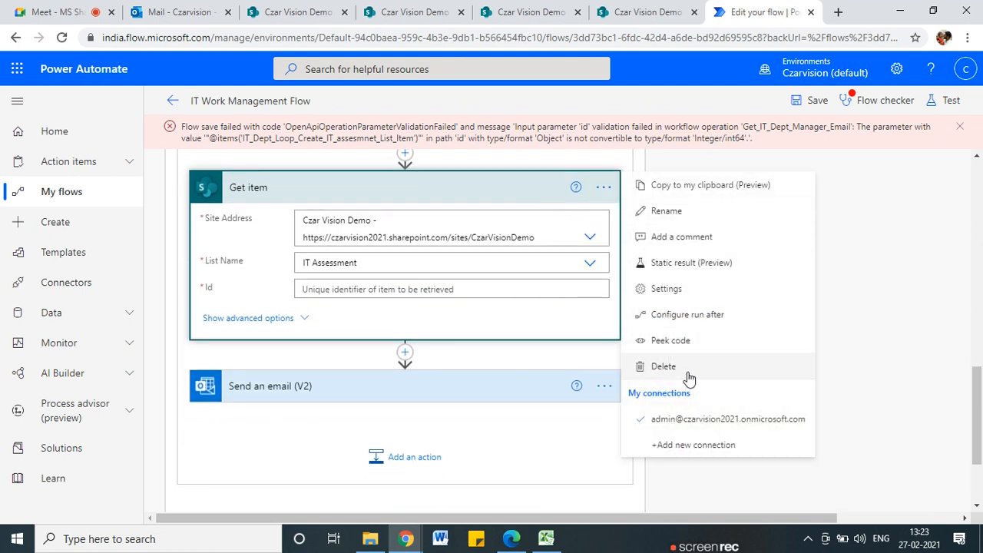
click(683, 372)
click(481, 324)
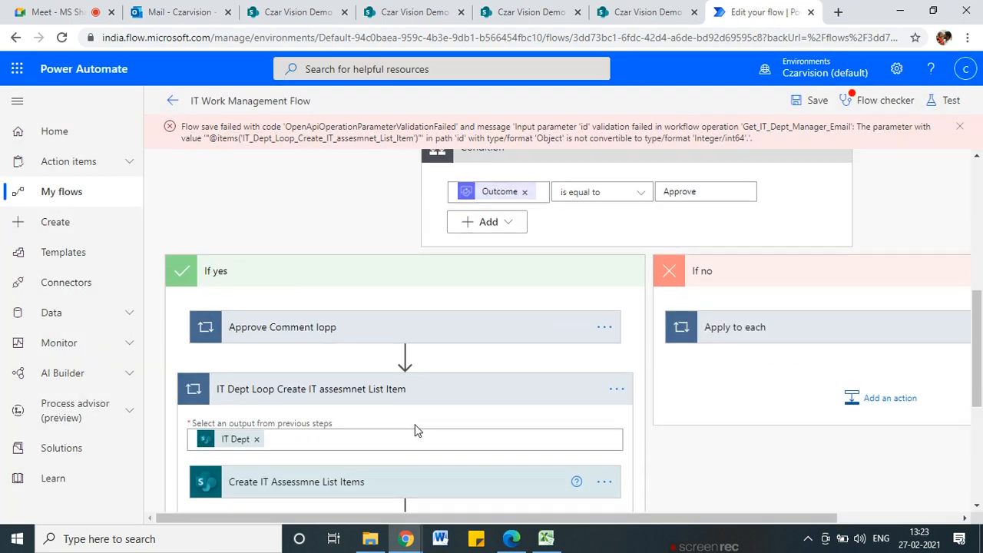
- Add a SharePoint Get items action between Create IT Assessmne List Items and Send an email (V2) in the IT department loop
scroll(415, 430, down, 3)
click(405, 294)
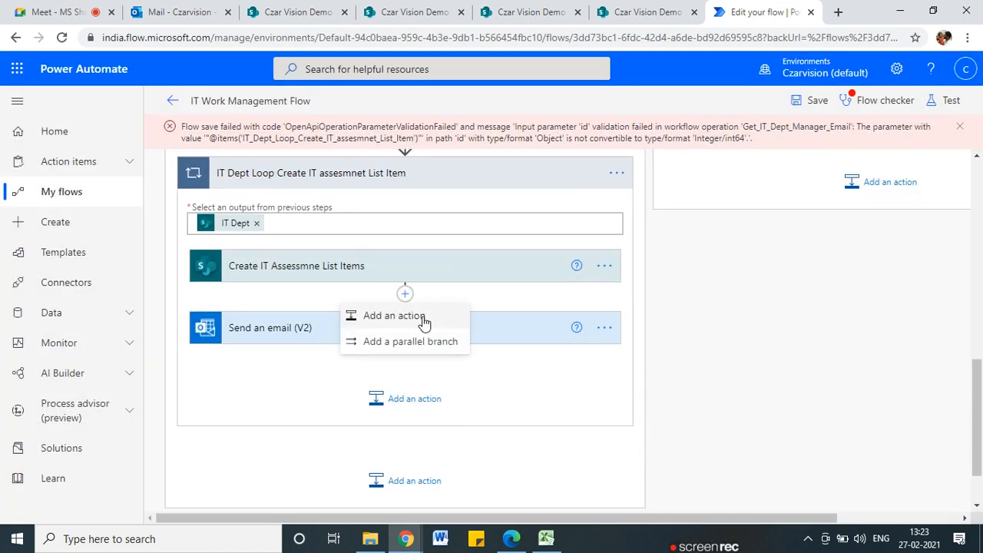
click(424, 317)
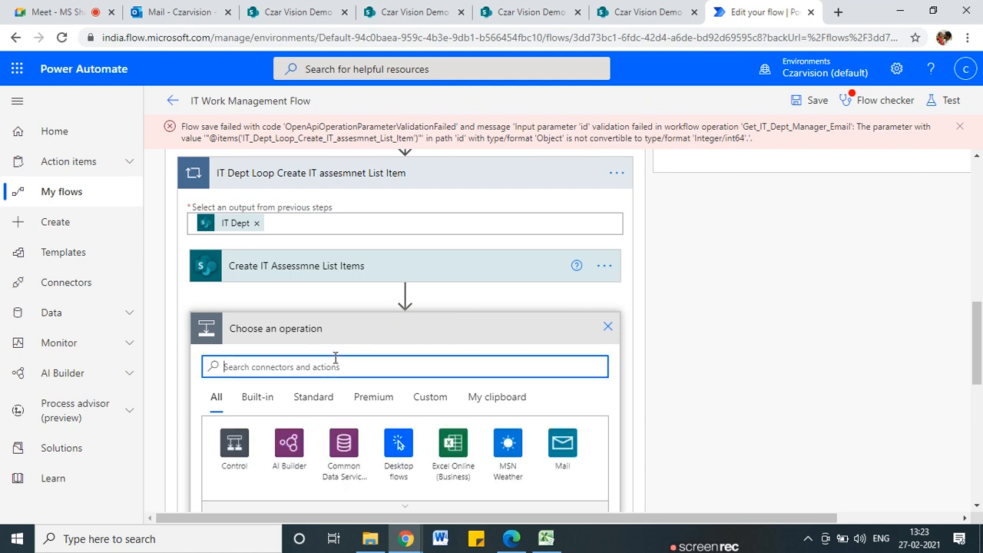
text(get)
scroll(307, 394, down, 1)
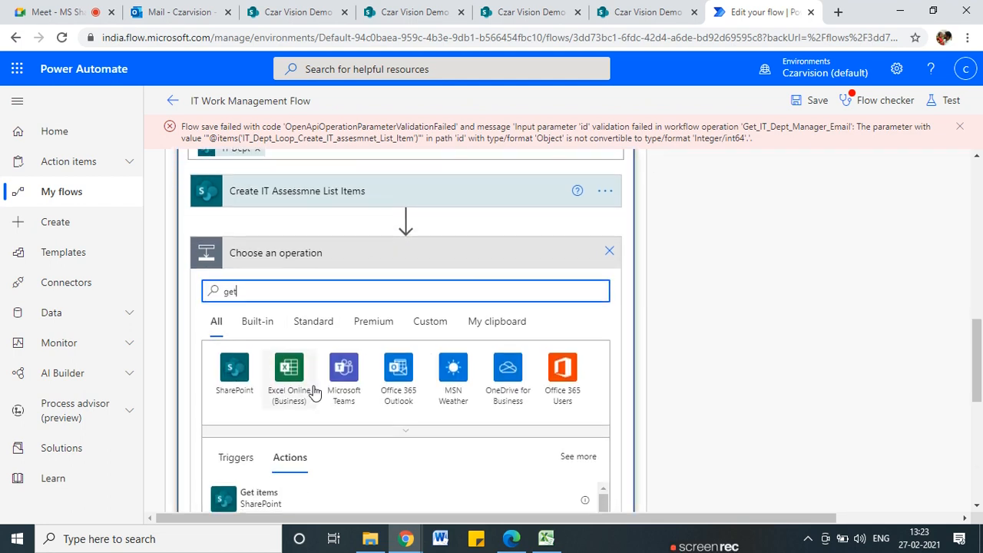
scroll(313, 393, down, 2)
click(350, 359)
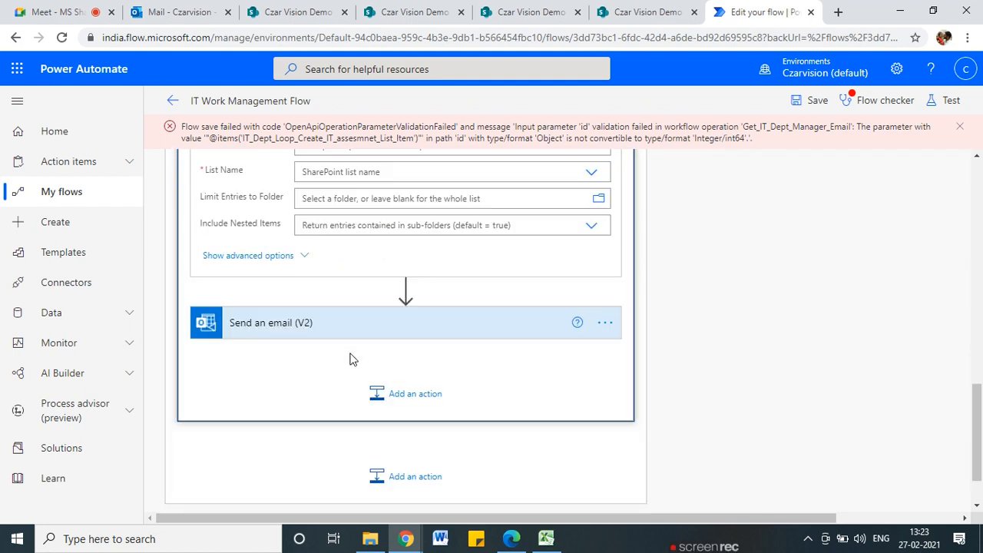
scroll(351, 358, up, 3)
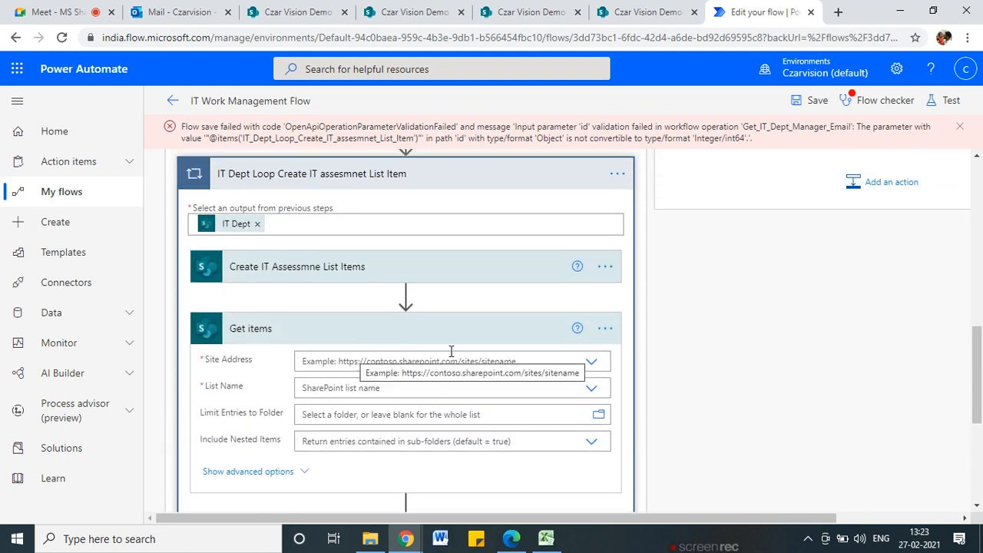
- Set the Get items action to the Czar Vision Demo site and the IT Assessment list, and reveal its advanced options
click(585, 365)
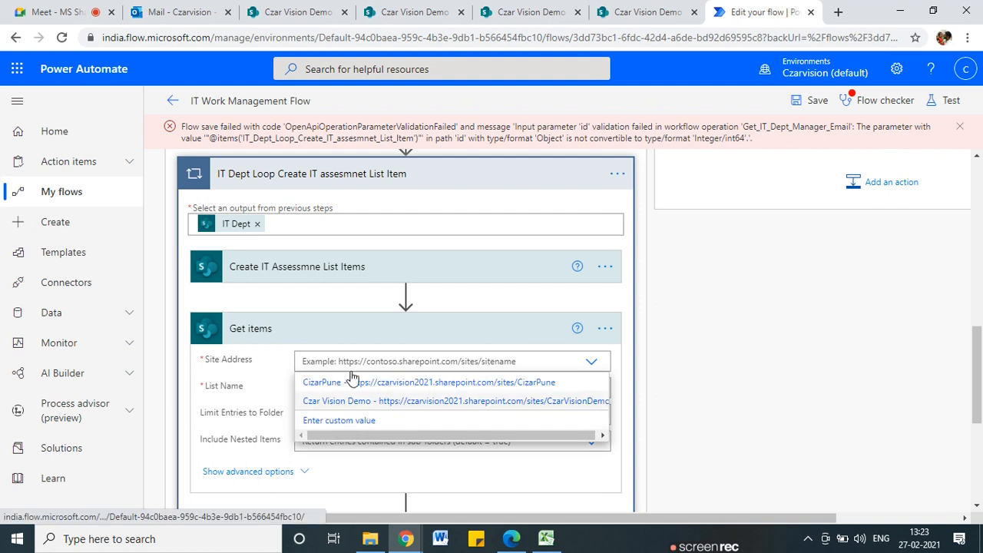
click(415, 402)
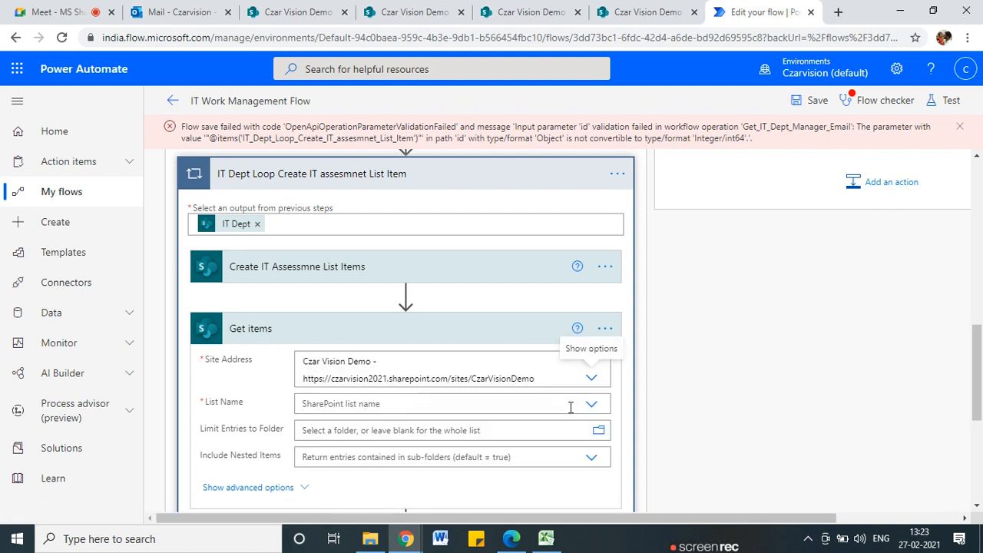
click(401, 405)
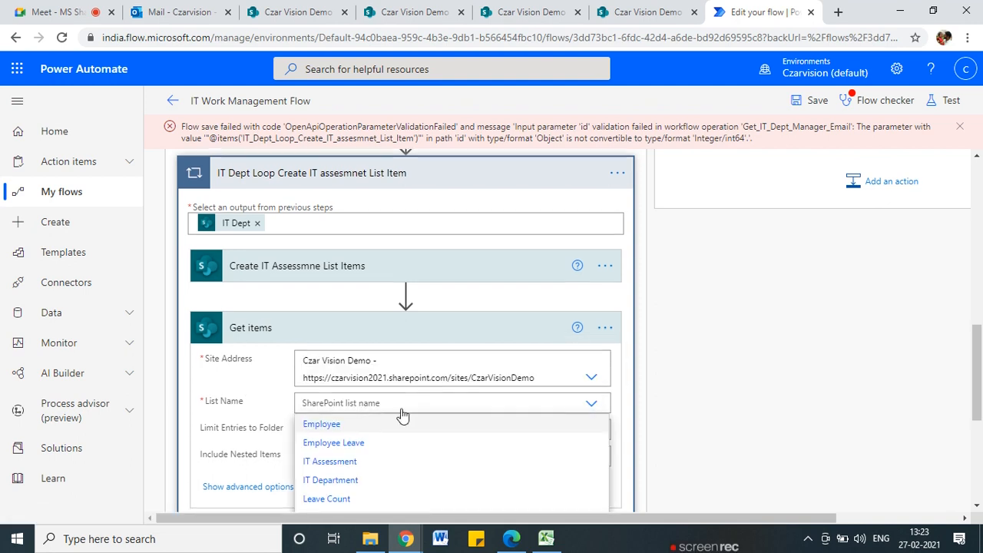
scroll(402, 412, down, 2)
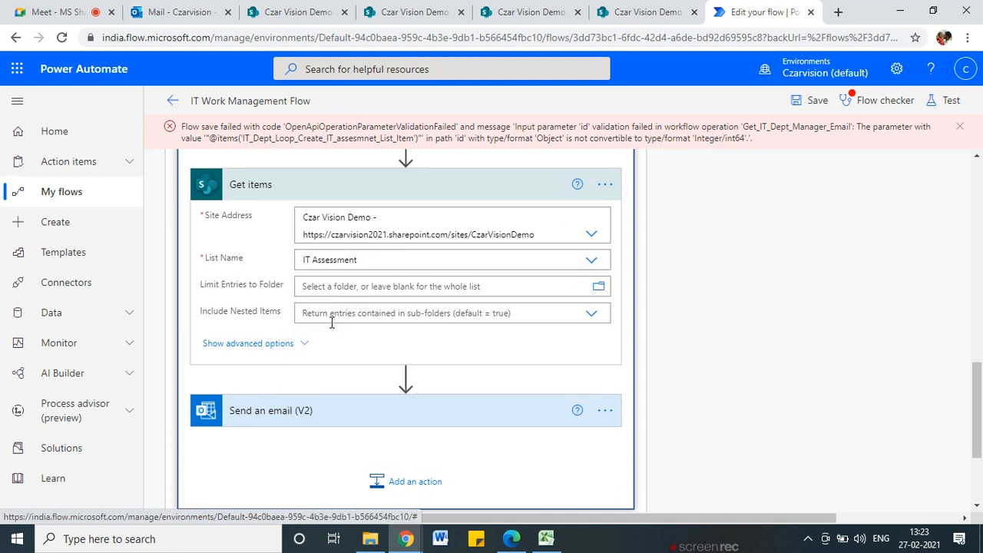
click(331, 318)
click(274, 345)
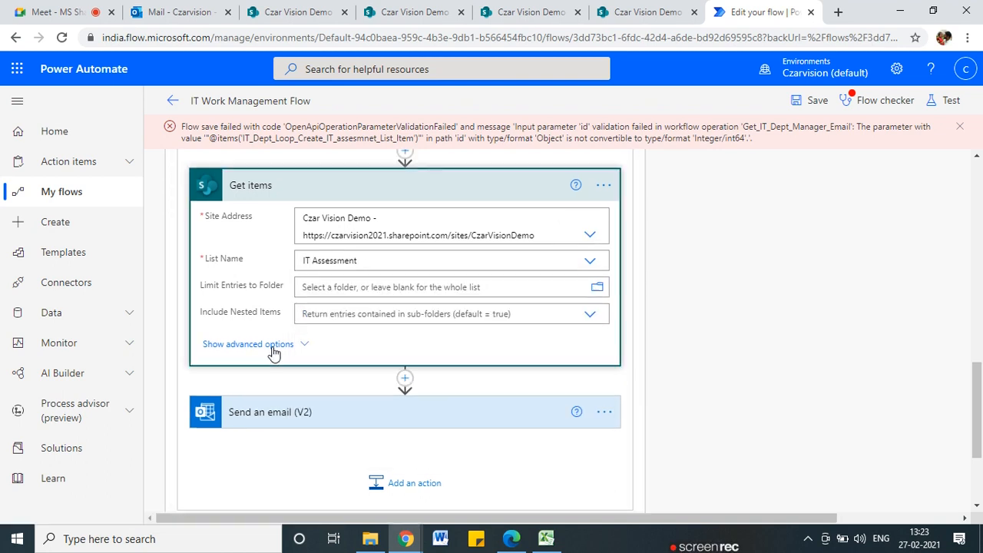
click(349, 340)
scroll(256, 254, up, 2)
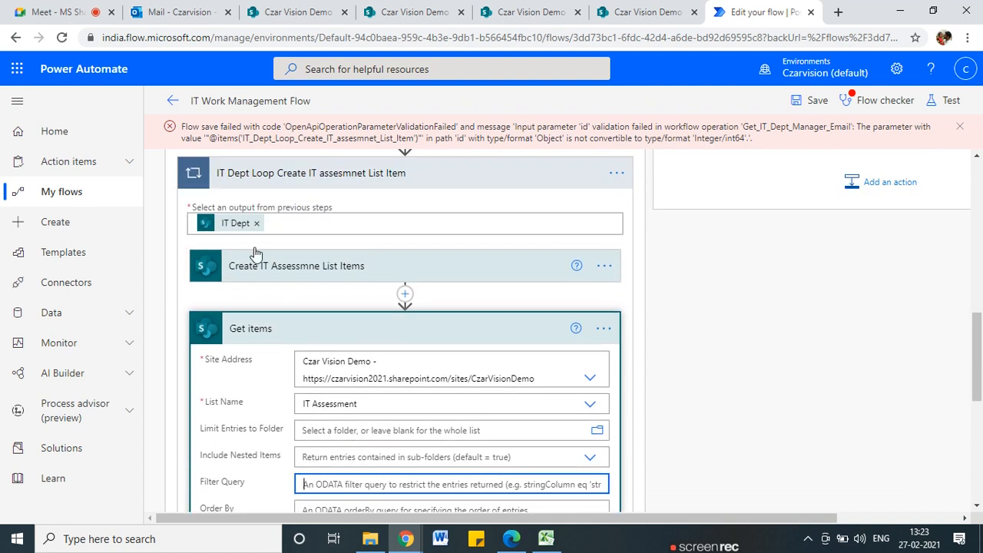
scroll(240, 490, down, 1)
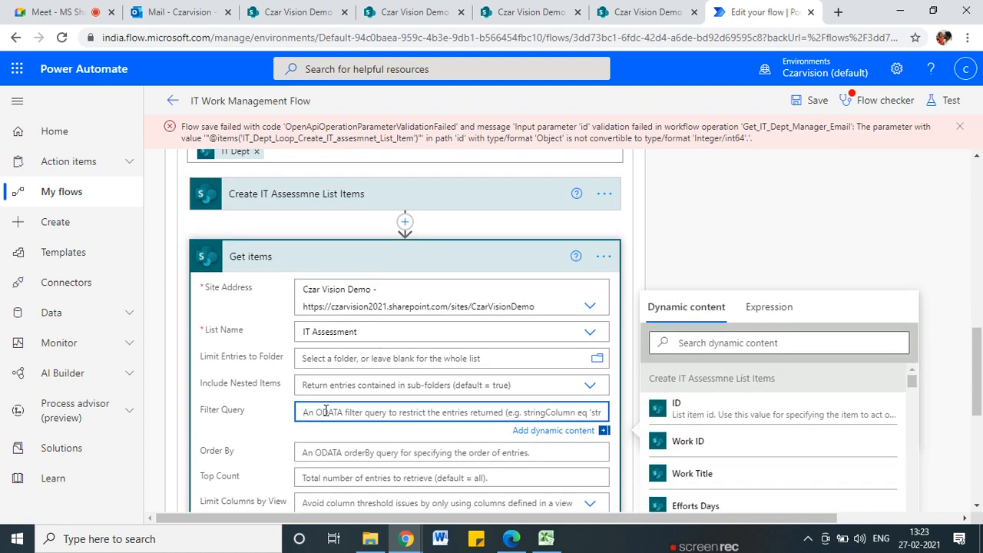
- Check the column names of the SharePoint IT Department list and review the settings of the flow's Get Site Manager Information action
click(538, 13)
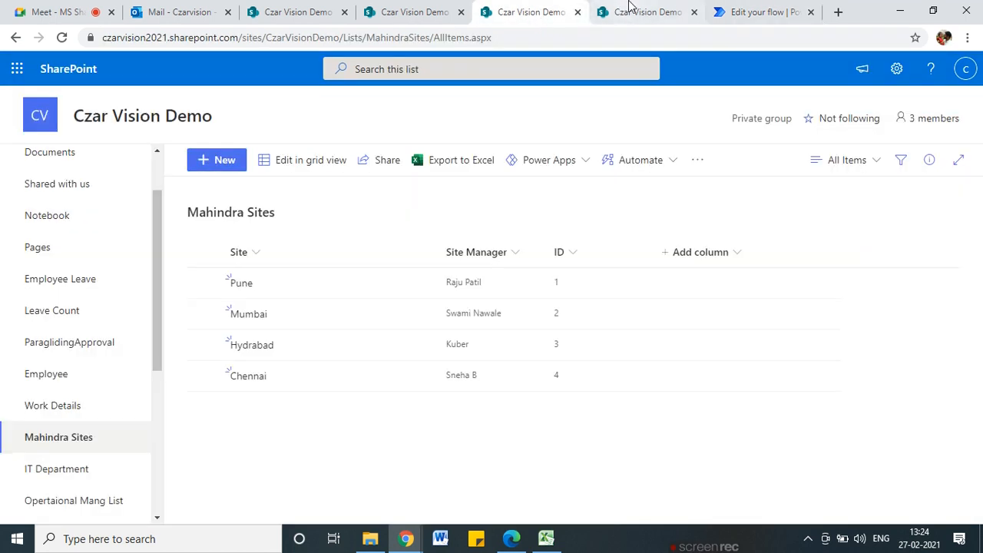
click(619, 13)
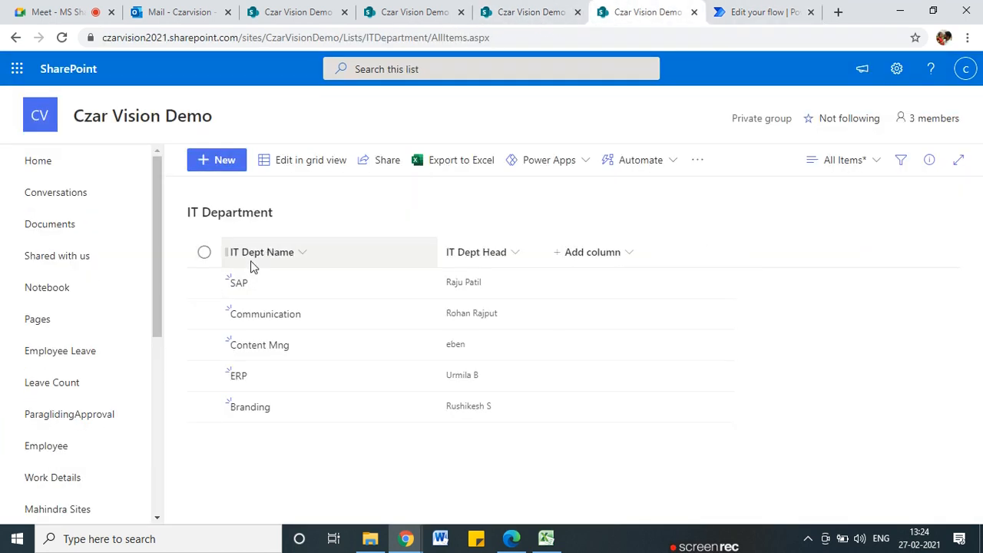
click(754, 9)
click(358, 415)
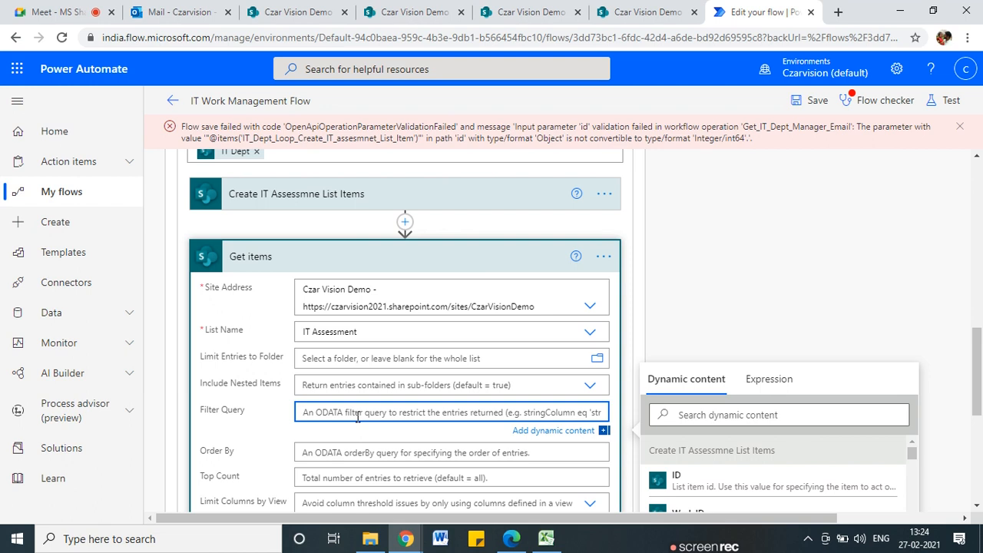
click(634, 16)
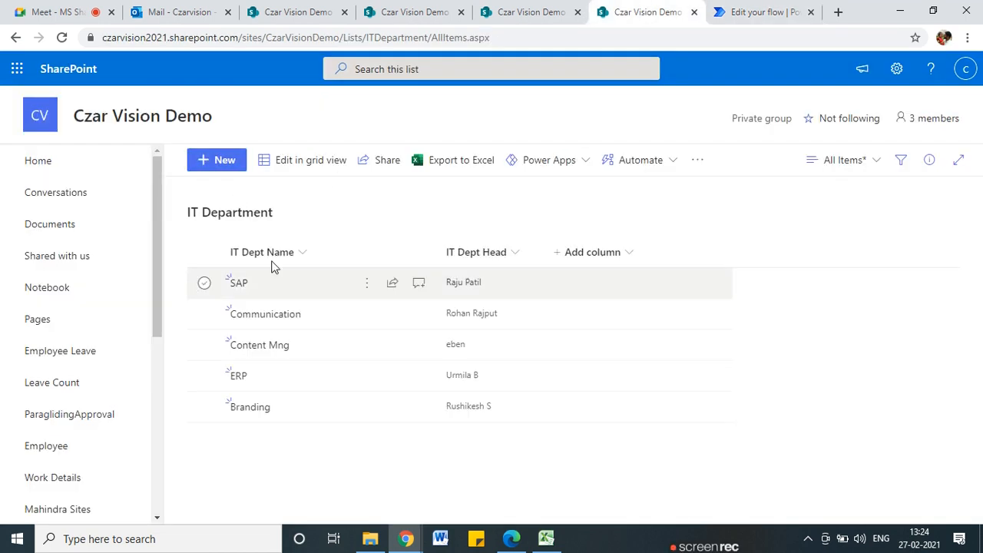
click(791, 11)
scroll(410, 431, up, 8)
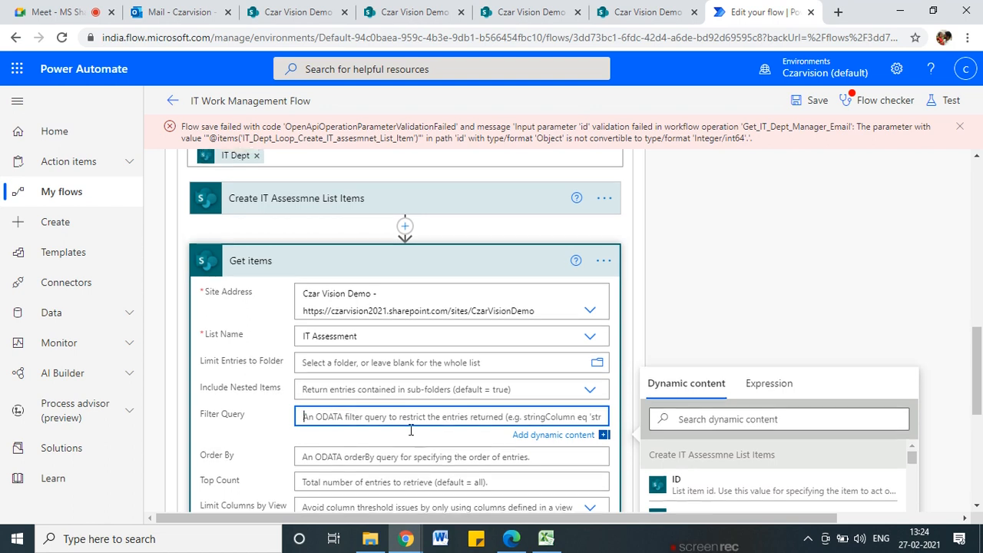
scroll(588, 370, up, 1)
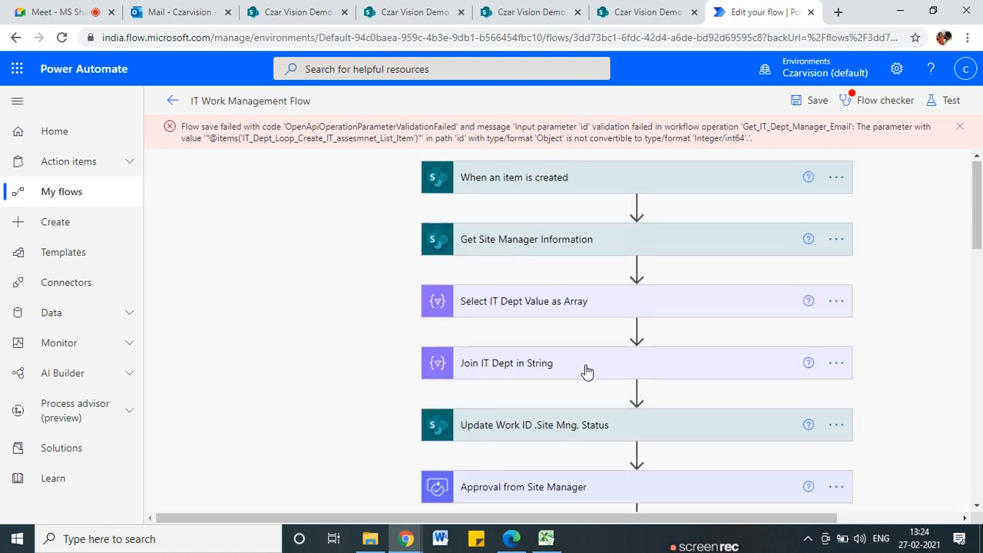
click(546, 242)
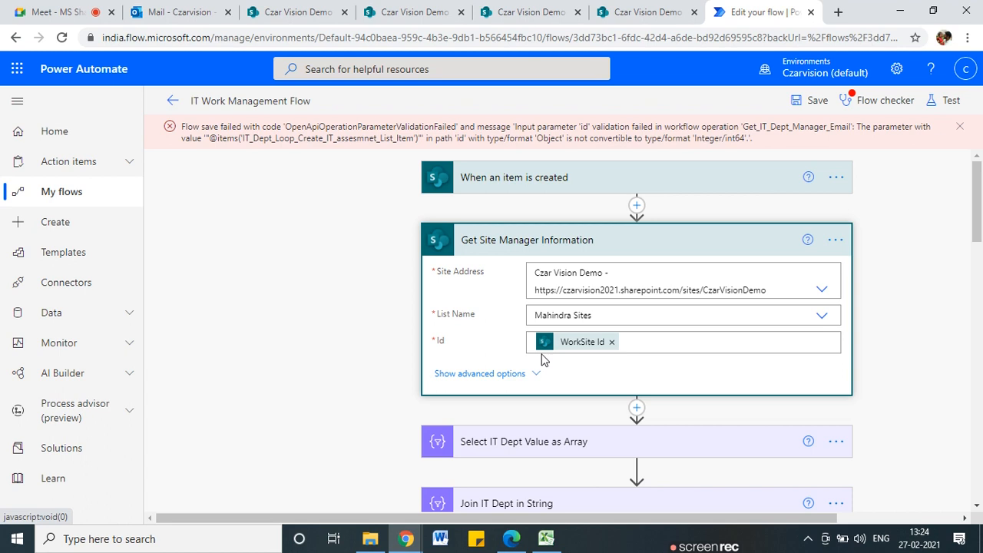
scroll(543, 360, down, 10)
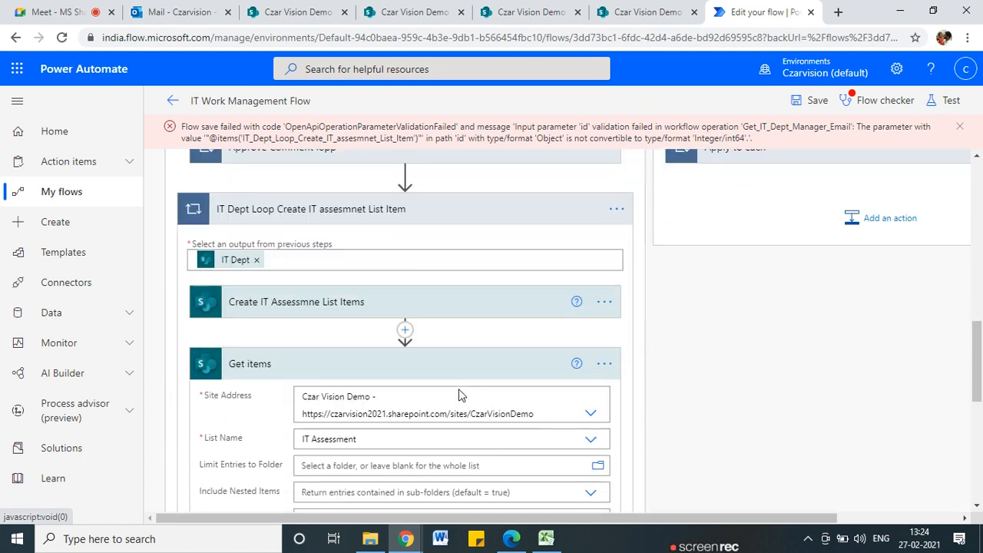
scroll(461, 394, down, 3)
- Enter "IT Dept Name eq" as the Get items action's Filter Query, checking the column name against the IT Department list
click(342, 306)
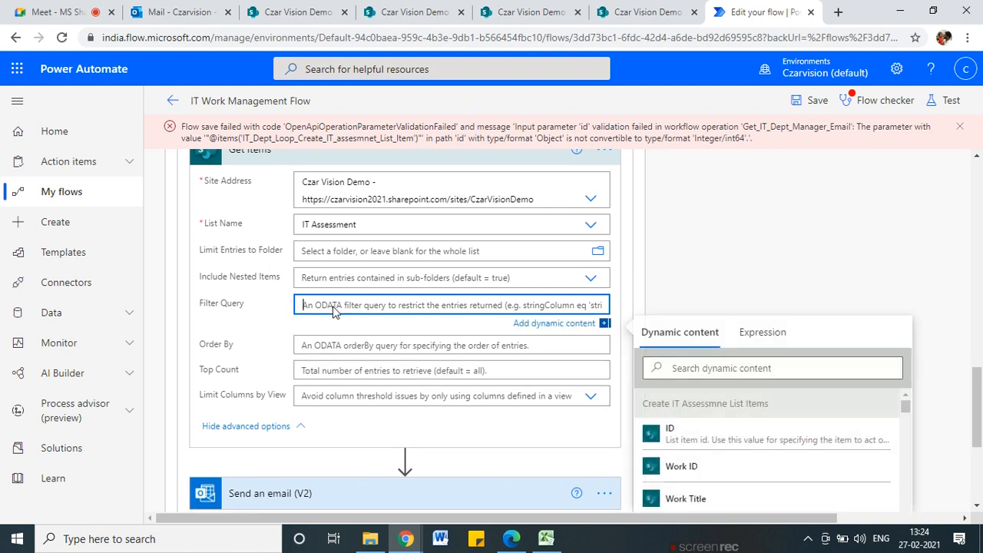
text(IT De)
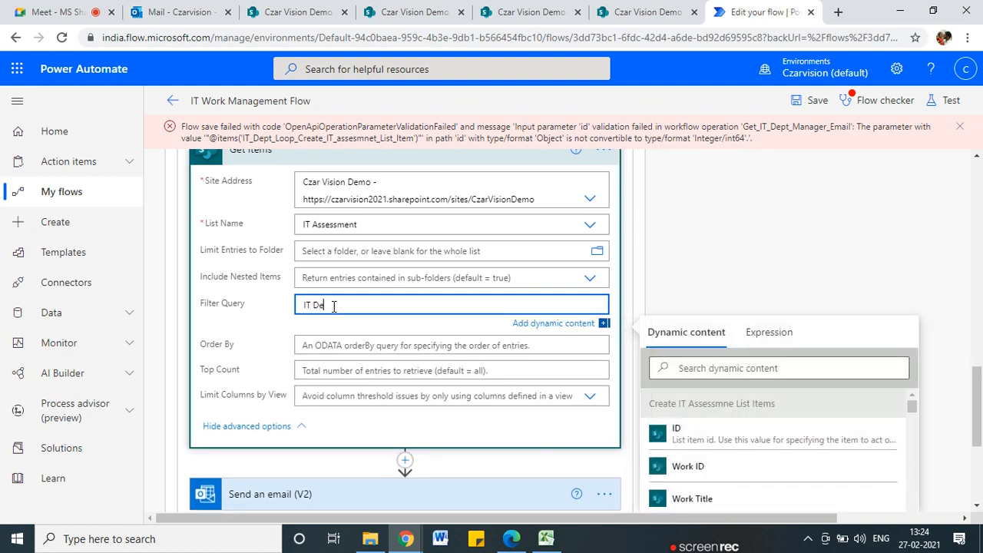
text(pt)
click(615, 10)
click(746, 10)
click(614, 14)
click(744, 17)
- Look through the dynamic content for an IT department value to compare against in the Get items action's Filter Query
scroll(735, 430, down, 1)
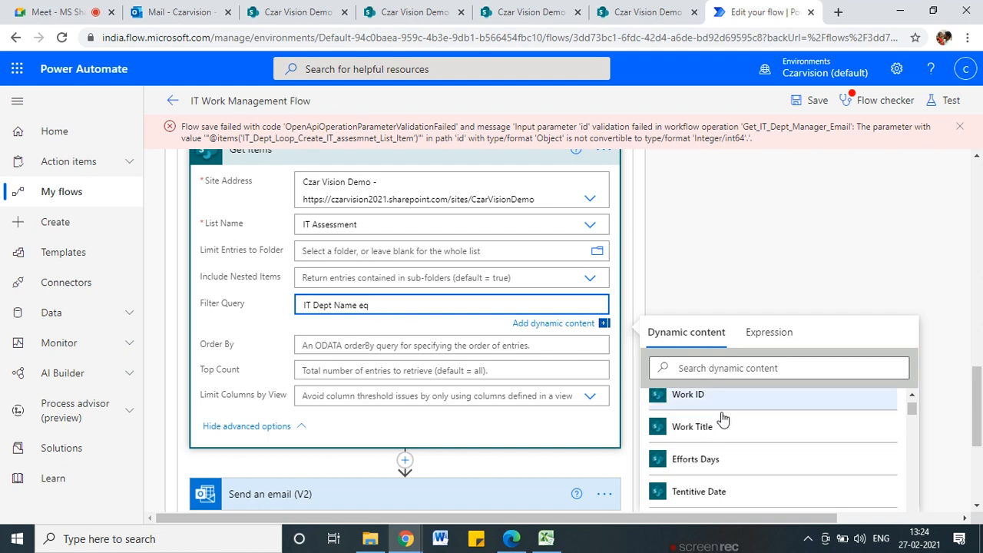
scroll(730, 421, down, 2)
scroll(979, 439, down, 2)
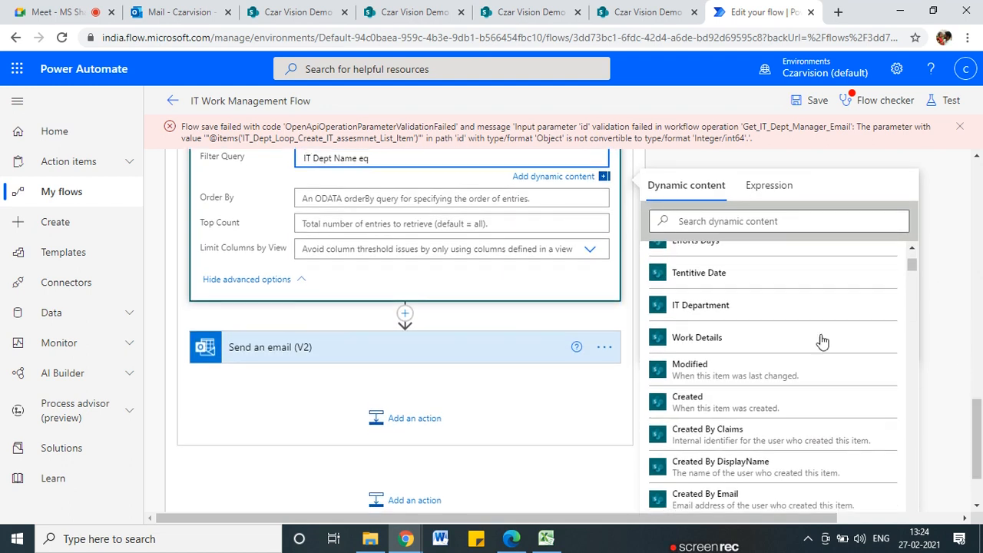
scroll(238, 399, up, 6)
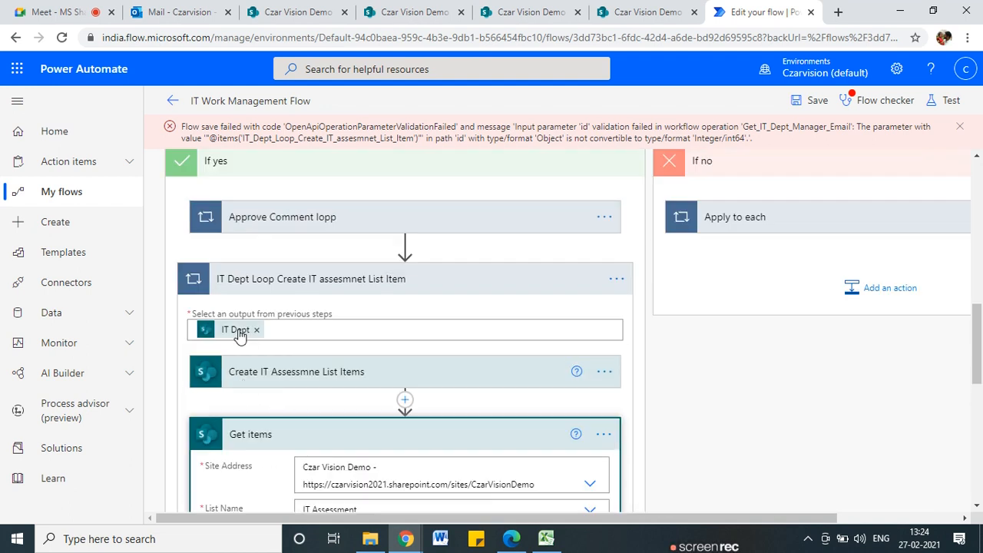
scroll(613, 398, down, 6)
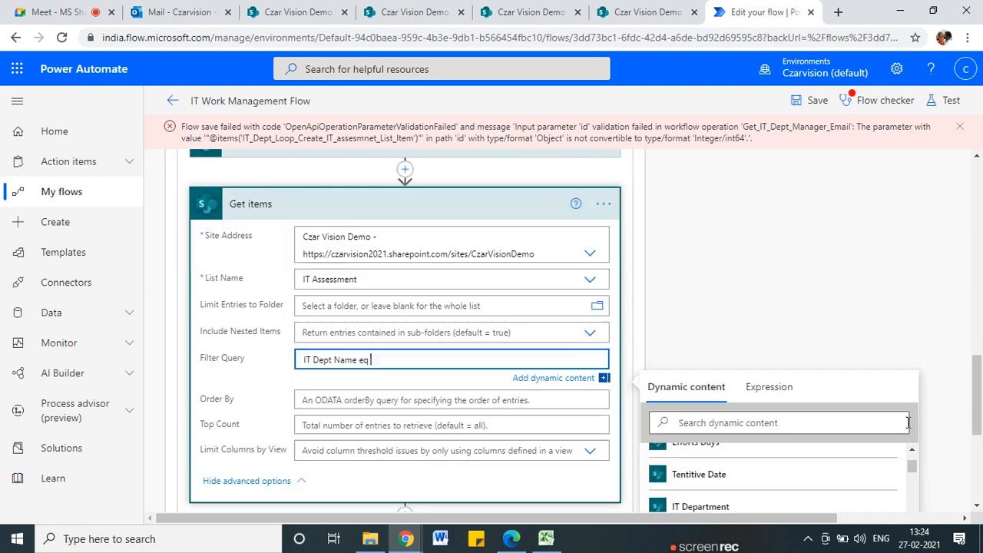
drag(914, 199, 915, 234)
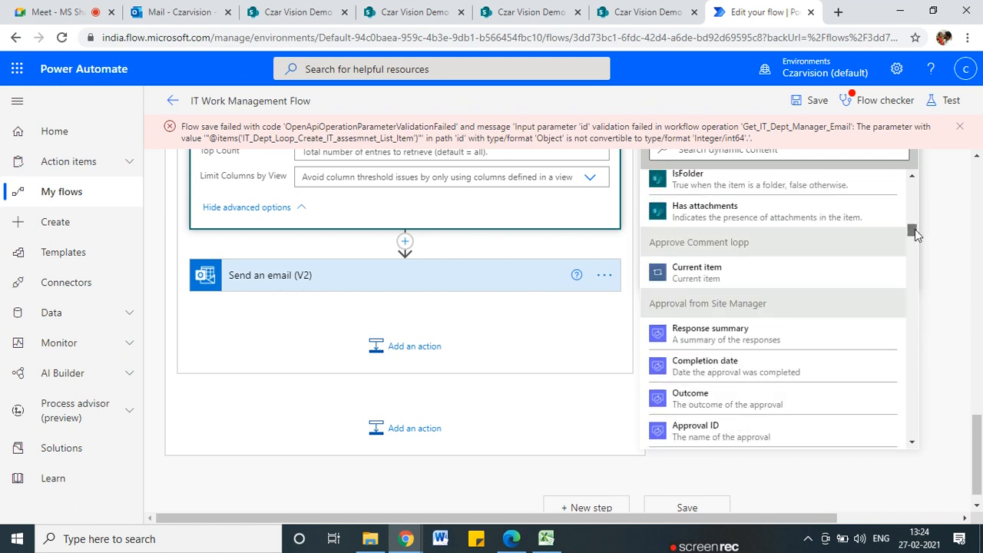
scroll(762, 275, down, 2)
scroll(763, 262, up, 1)
scroll(743, 334, down, 10)
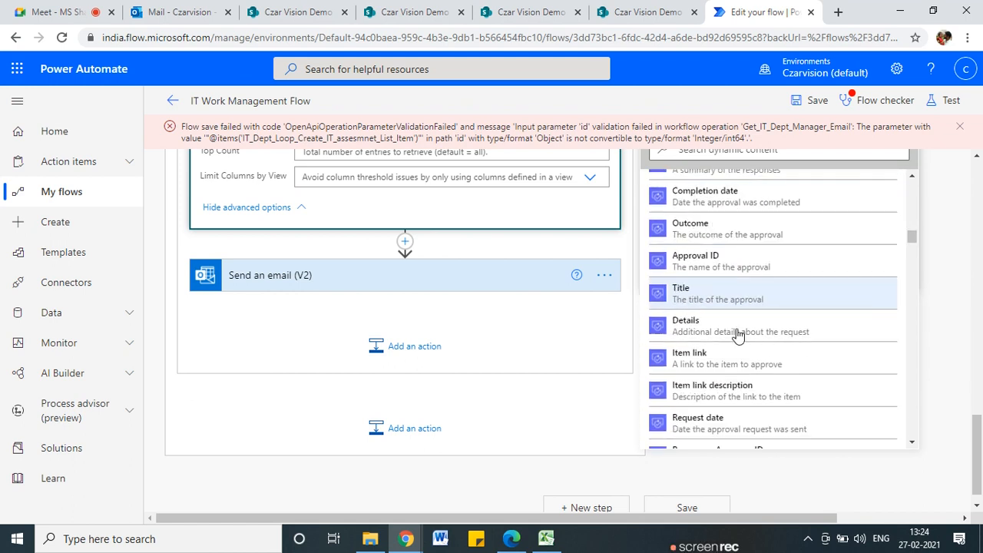
scroll(733, 300, up, 2)
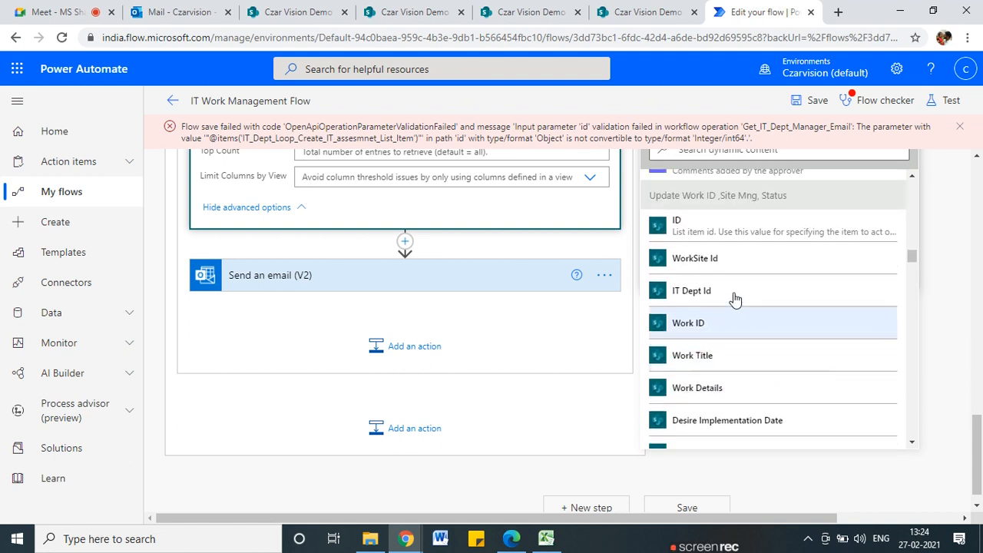
scroll(750, 371, down, 4)
scroll(751, 373, down, 15)
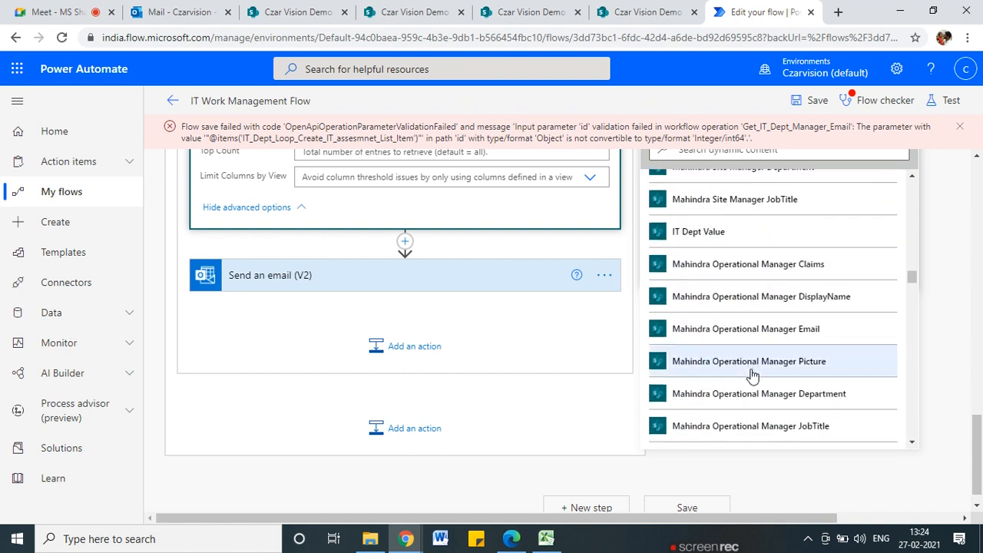
scroll(755, 377, down, 5)
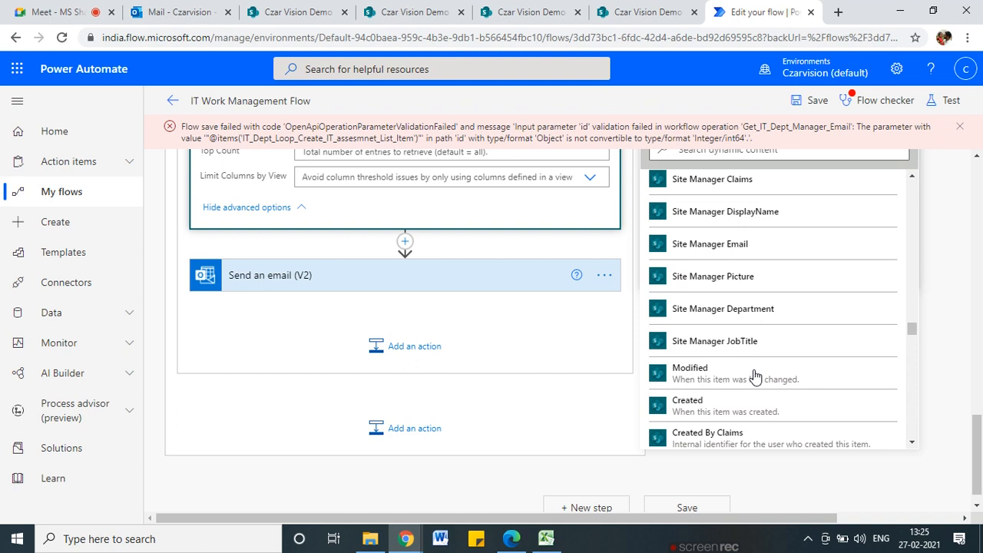
scroll(755, 376, up, 4)
scroll(755, 376, down, 10)
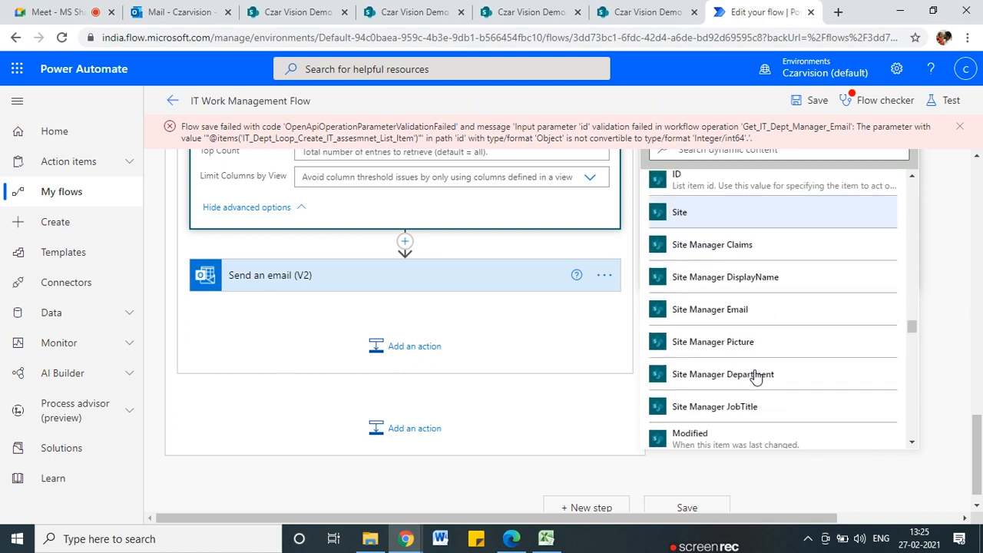
scroll(763, 374, down, 5)
scroll(763, 374, up, 5)
scroll(764, 369, down, 5)
scroll(764, 369, down, 12)
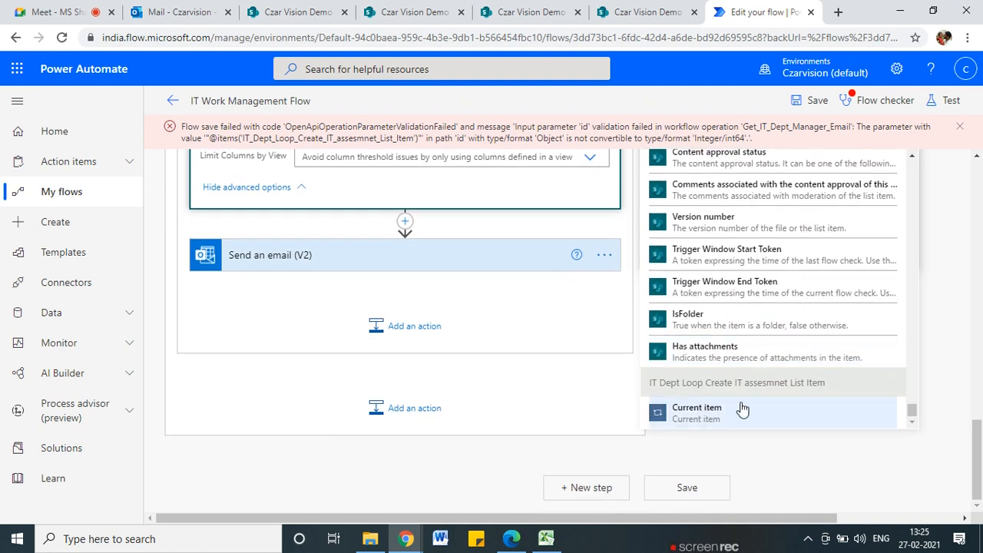
scroll(780, 380, up, 10)
drag(914, 373, 913, 164)
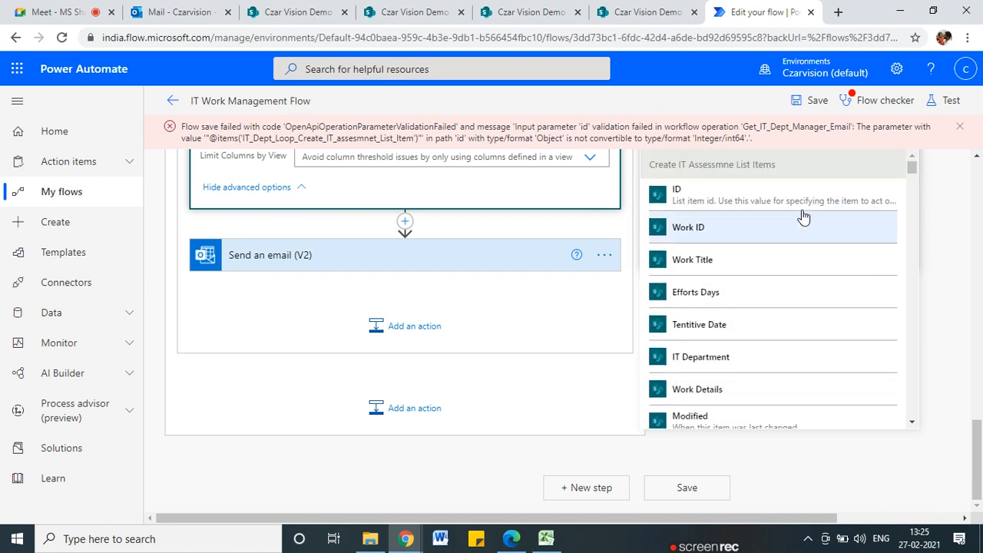
scroll(336, 374, up, 4)
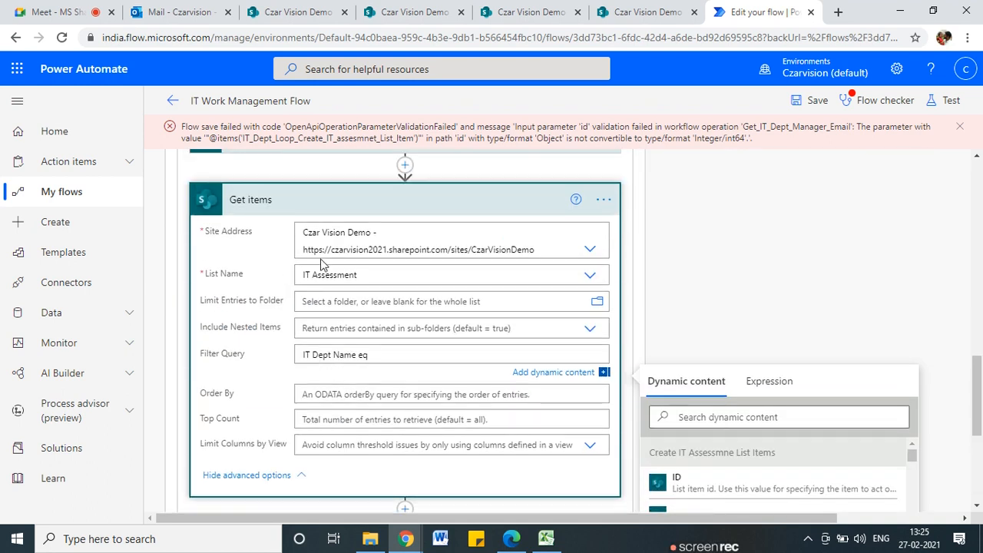
- Review the actions inside the IT Dept loop that surround the Get items action and its Filter Query
scroll(284, 277, up, 3)
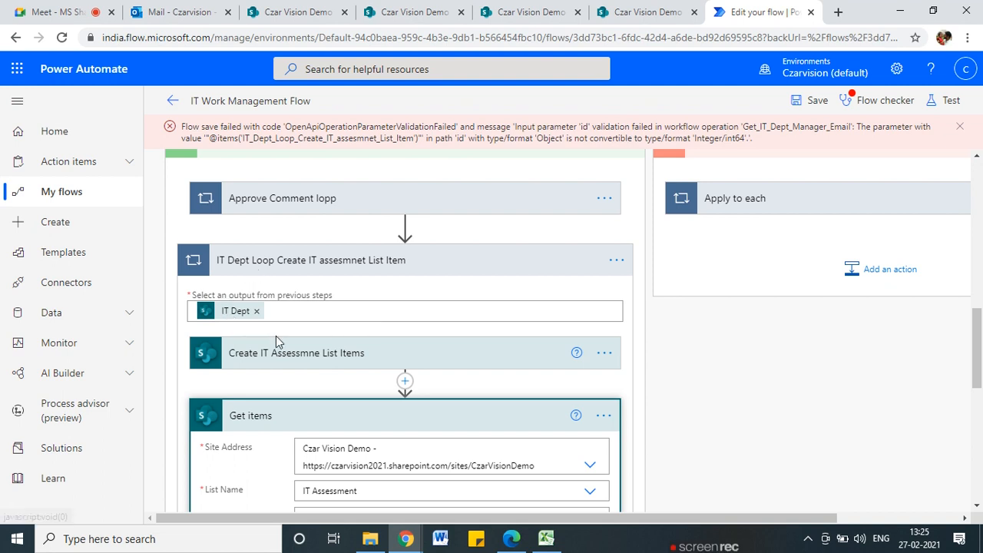
scroll(287, 363, down, 2)
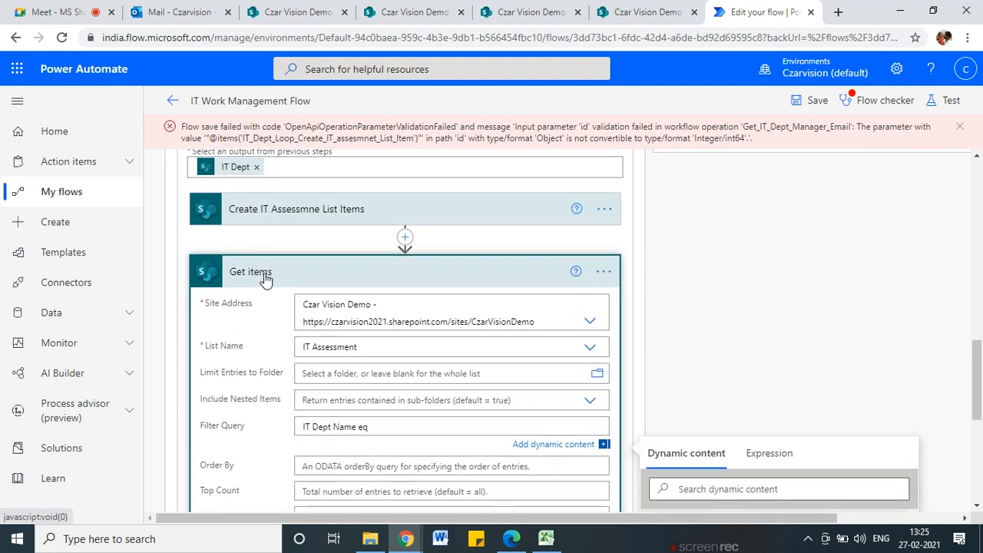
scroll(266, 215, up, 2)
scroll(352, 259, up, 3)
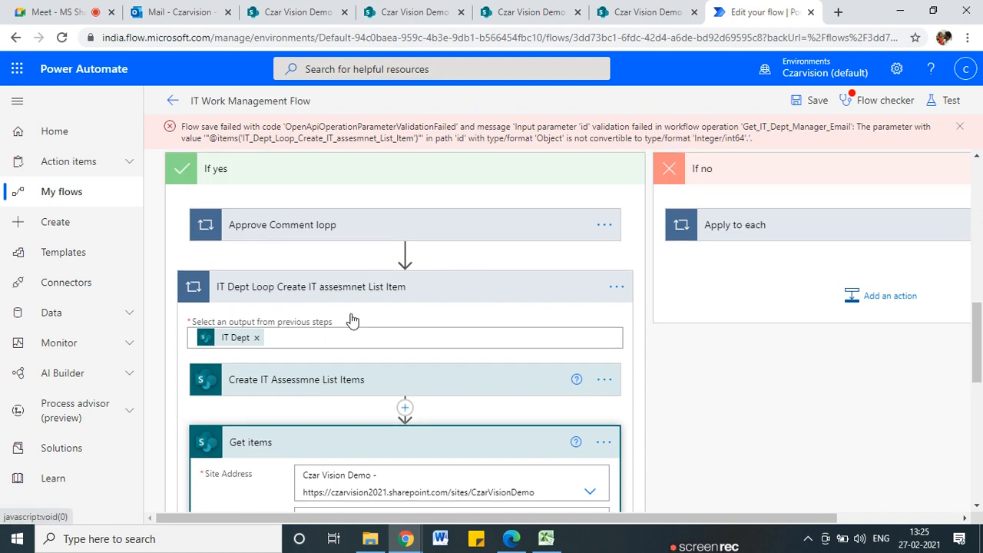
scroll(304, 392, down, 3)
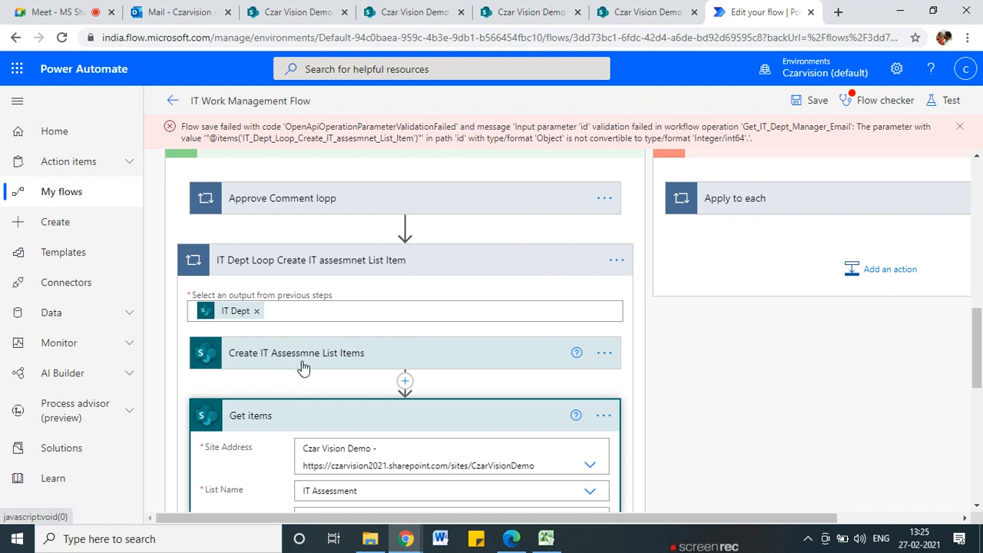
scroll(301, 367, down, 2)
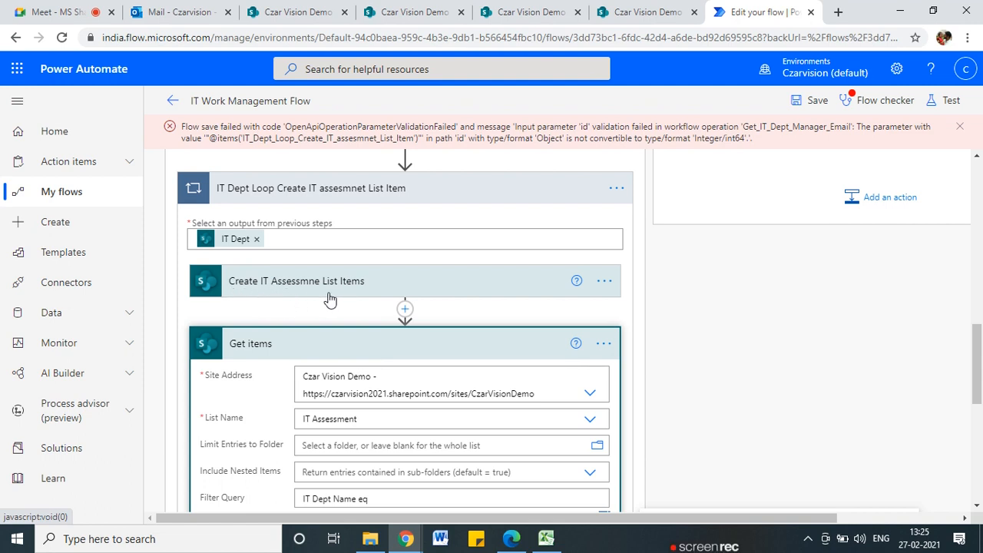
scroll(538, 411, down, 3)
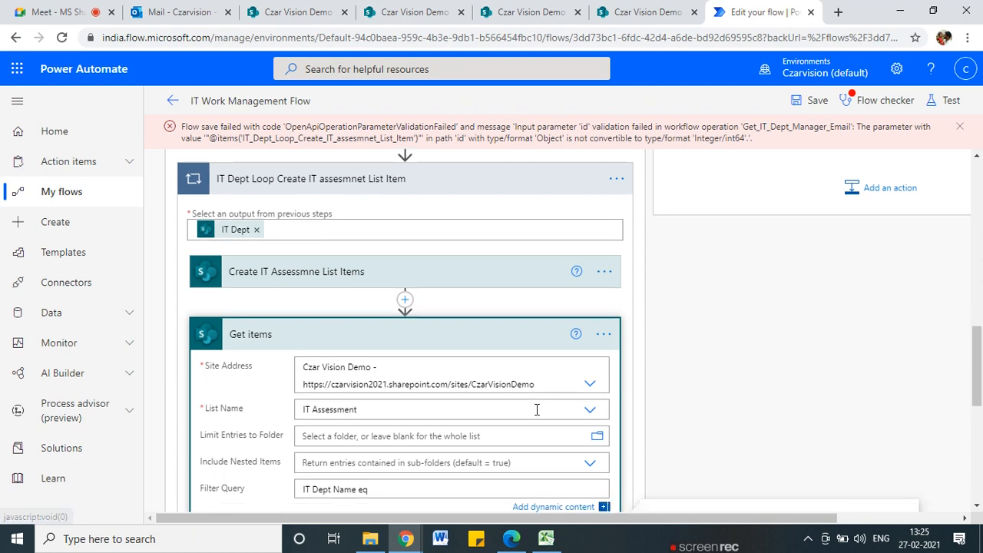
scroll(709, 413, down, 3)
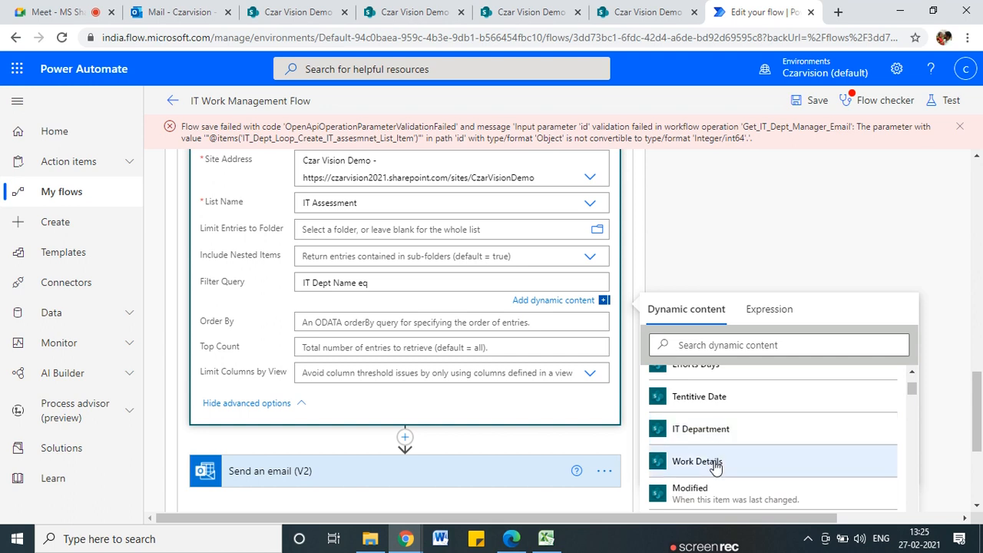
- Browse the dynamic content of the Create IT Assessmne List Items action for a value that completes the Filter Query
scroll(715, 453, up, 2)
scroll(717, 469, down, 1)
scroll(717, 470, down, 1)
scroll(719, 464, down, 2)
scroll(715, 426, down, 5)
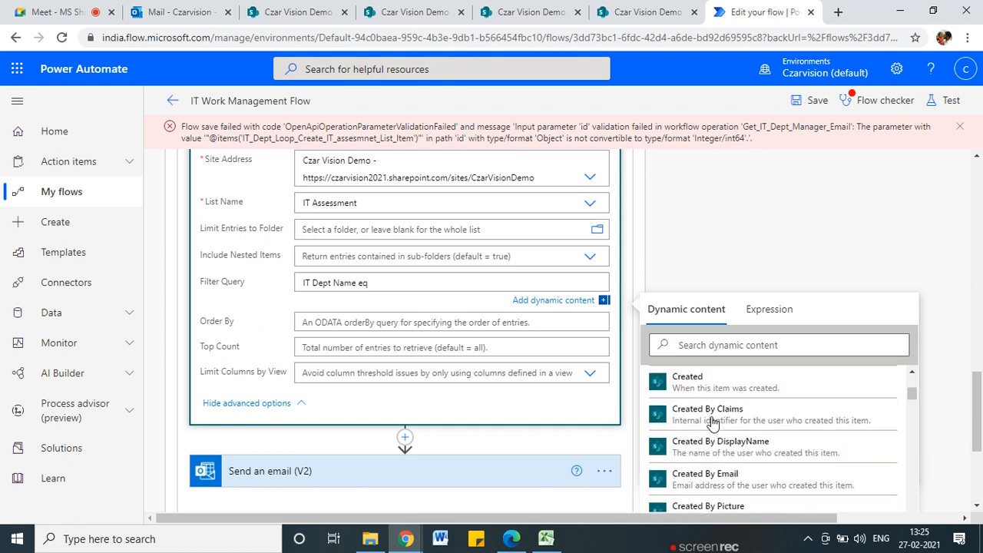
scroll(714, 429, down, 4)
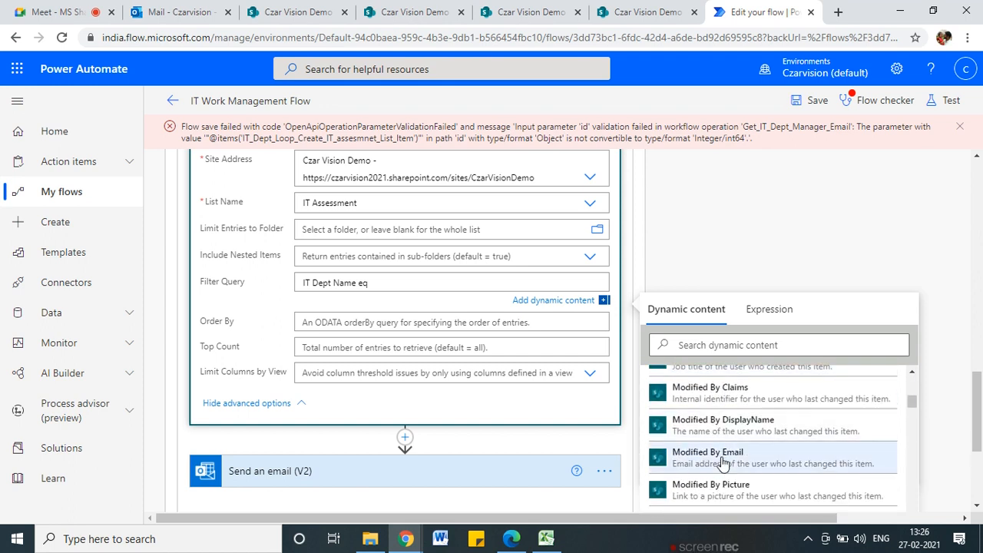
scroll(710, 426, up, 4)
scroll(711, 426, up, 1)
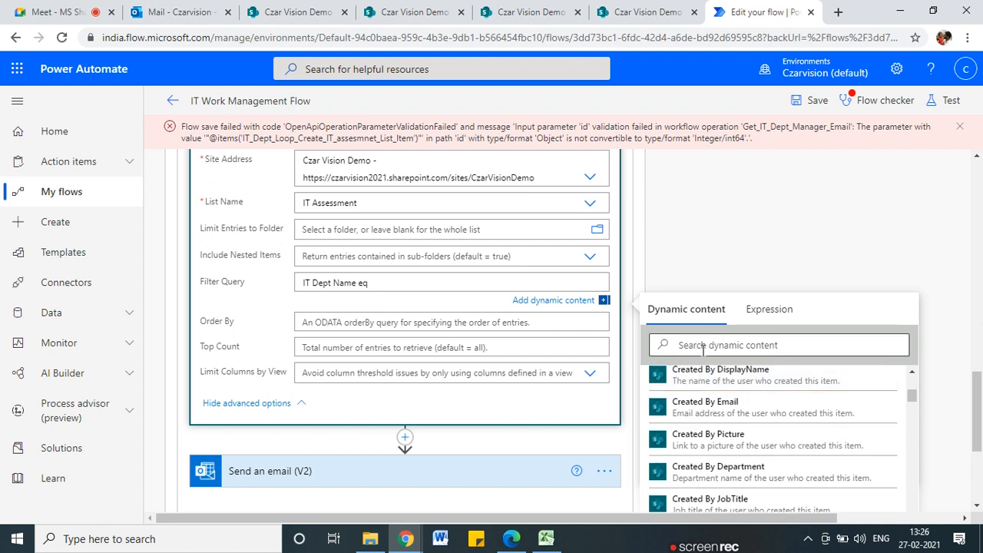
scroll(288, 467, up, 3)
scroll(288, 467, down, 1)
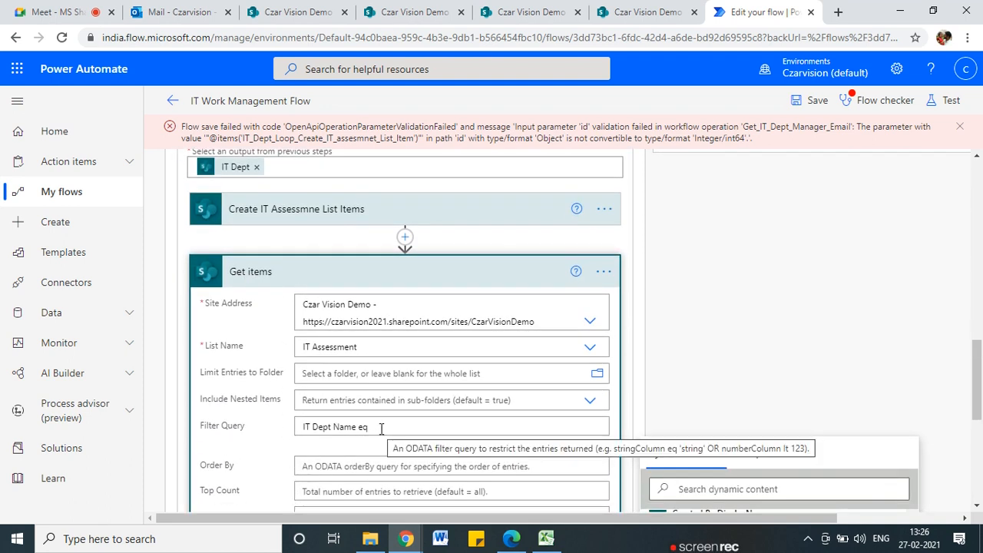
- Compare the column names of the SharePoint IT Department and IT Assessment lists to find the matching department column
click(648, 12)
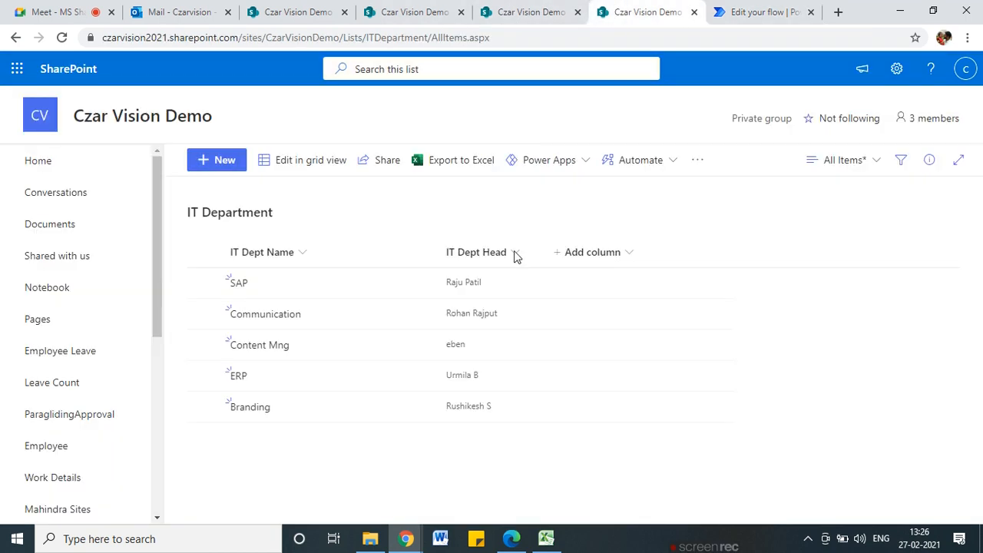
click(749, 17)
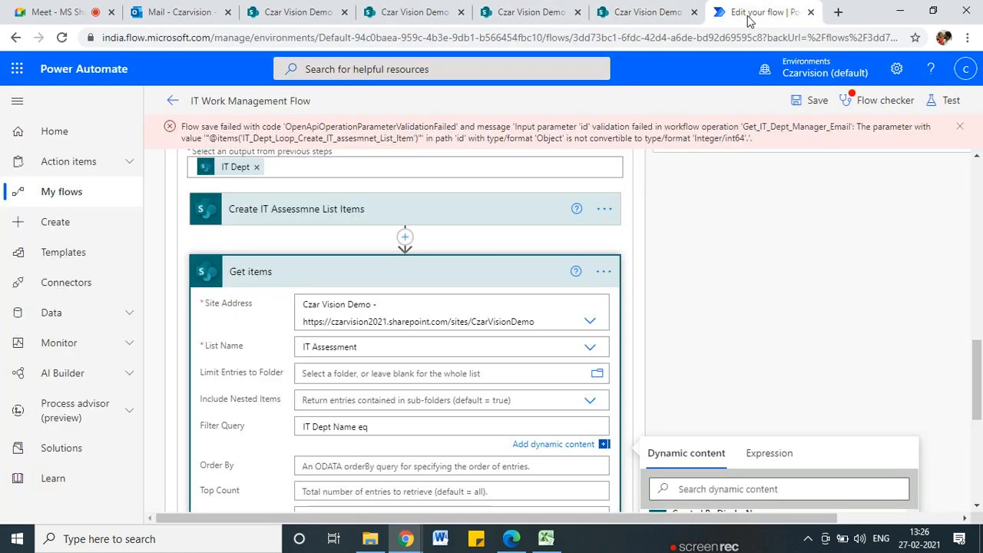
click(402, 426)
click(369, 12)
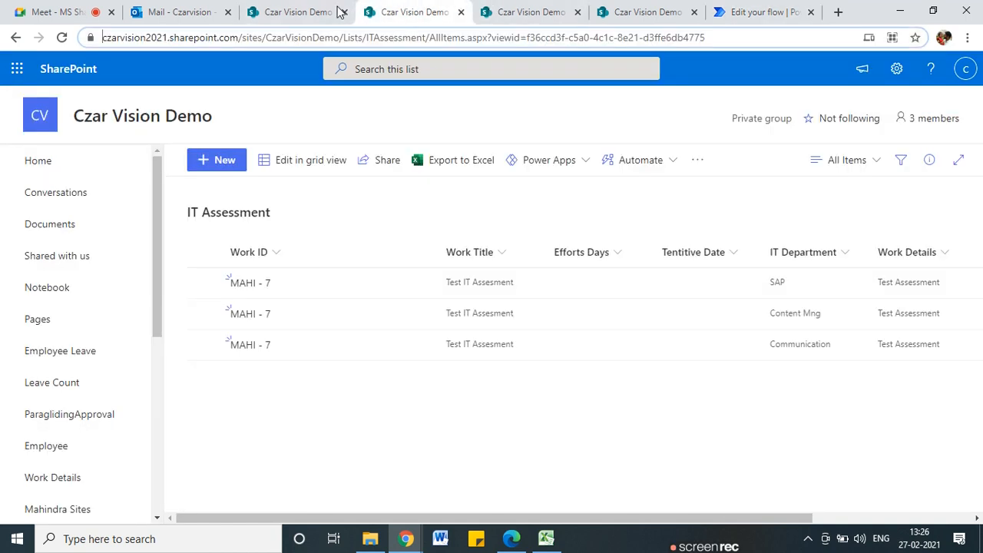
drag(647, 519, 806, 511)
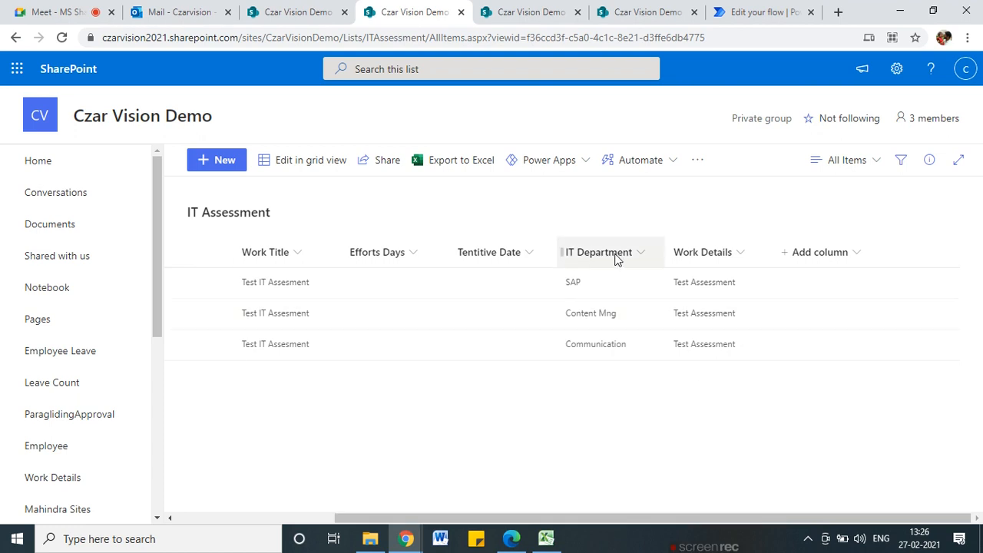
click(749, 10)
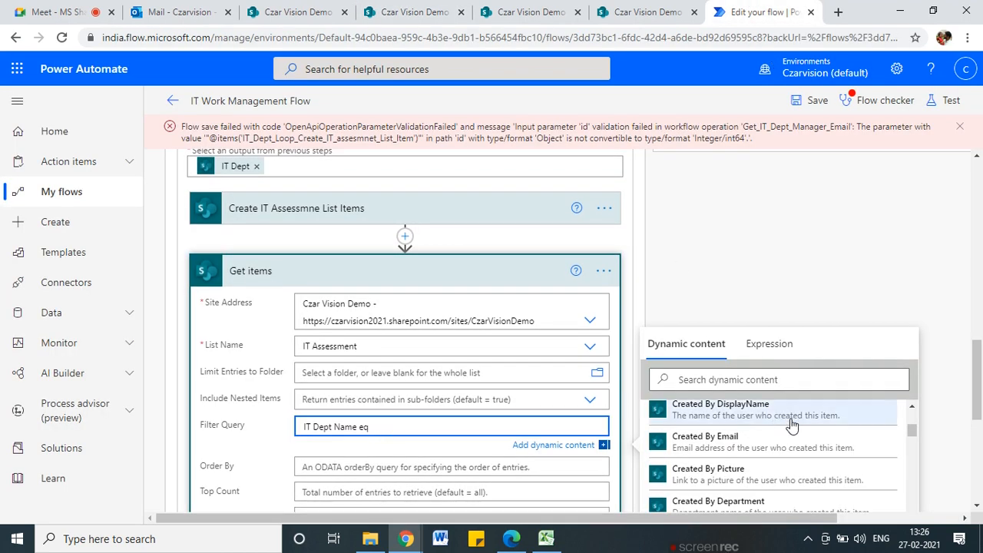
- Complete the Get items Filter Query with the IT Department dynamic value from the created assessment item, enclosed in single quotes
scroll(772, 477, down, 10)
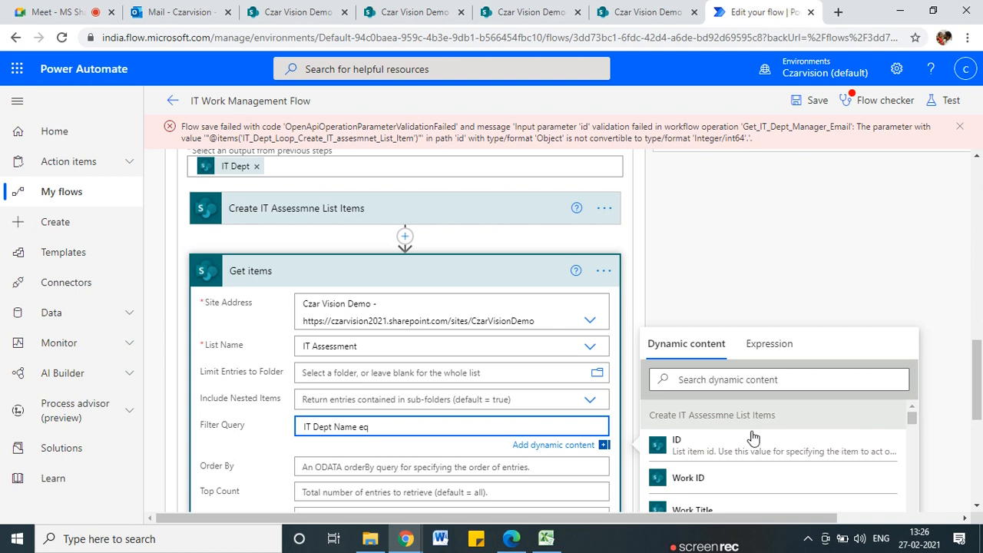
scroll(749, 453, down, 3)
scroll(742, 471, down, 1)
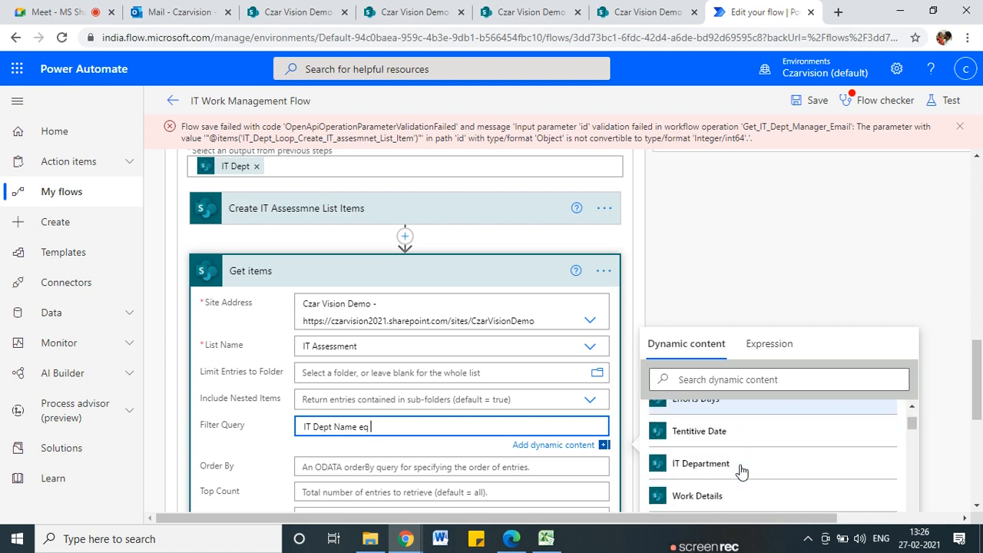
click(736, 466)
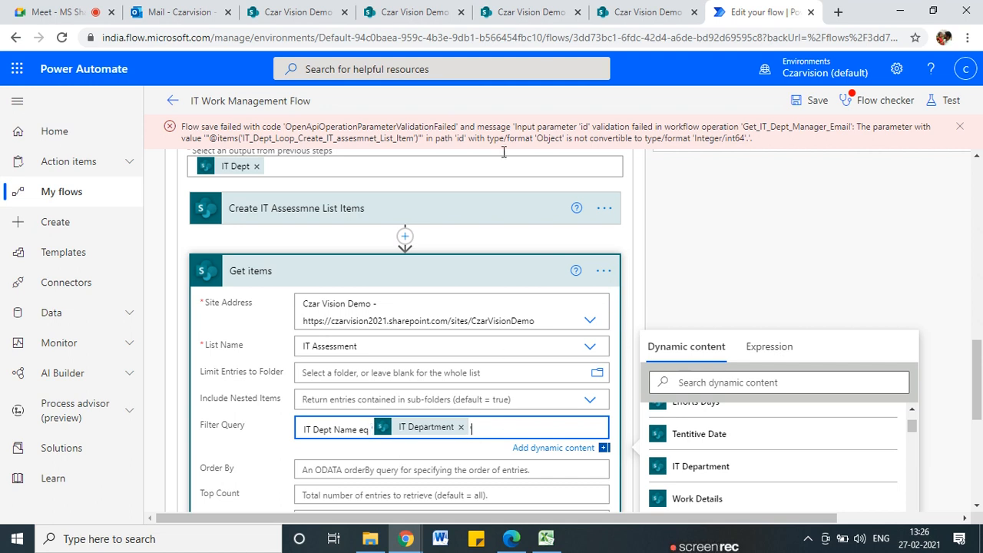
scroll(233, 303, down, 2)
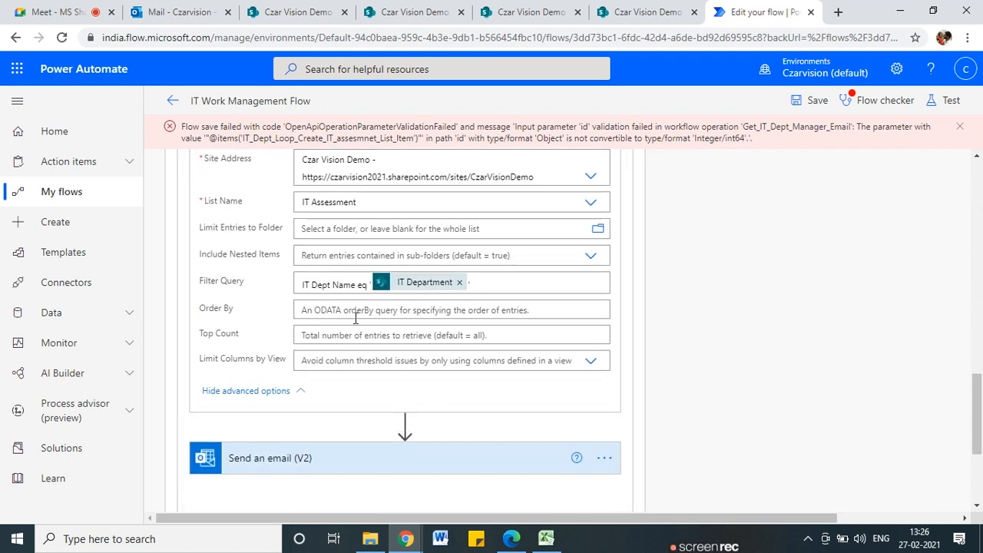
- Rename the Get items action as "Get IT Dept Manger Email"
scroll(338, 384, up, 2)
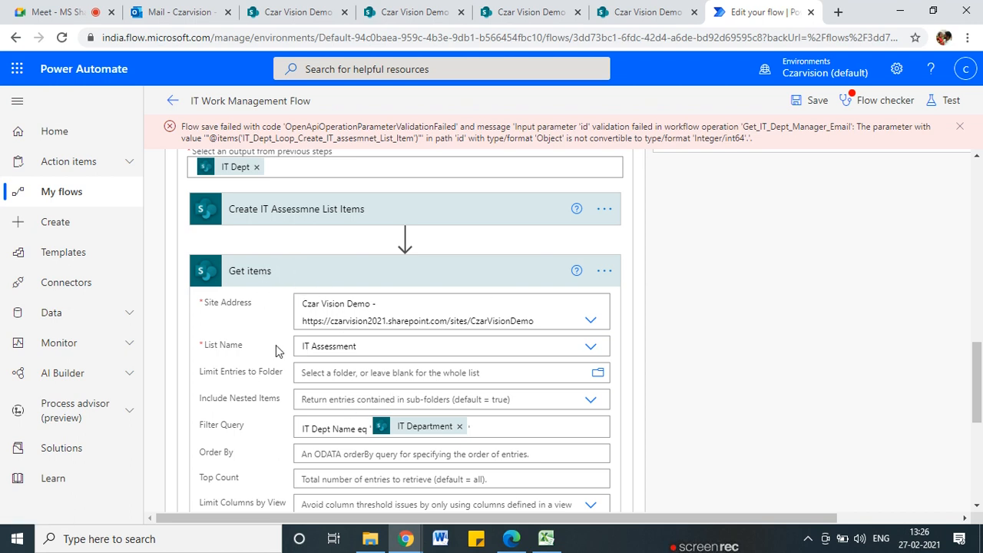
click(605, 271)
click(696, 276)
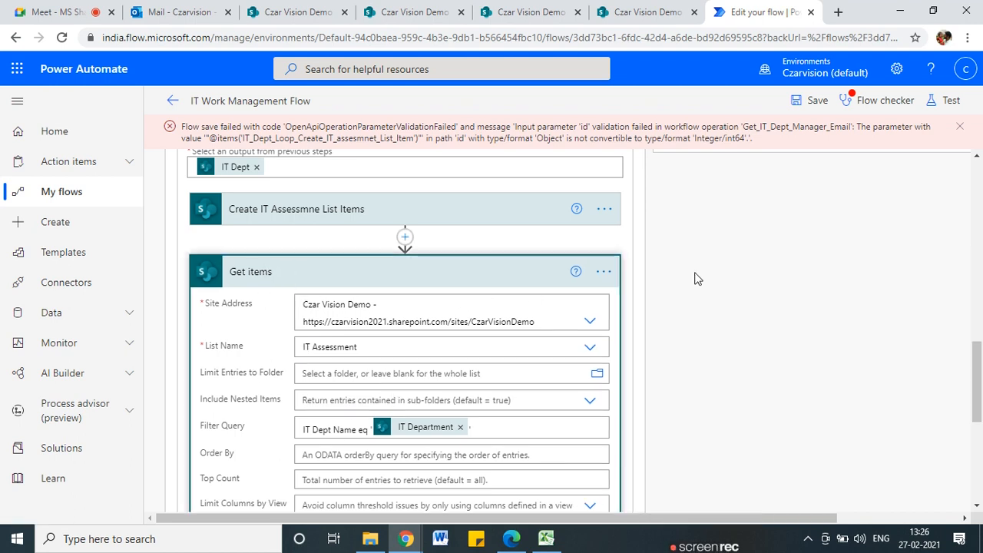
click(605, 270)
click(666, 272)
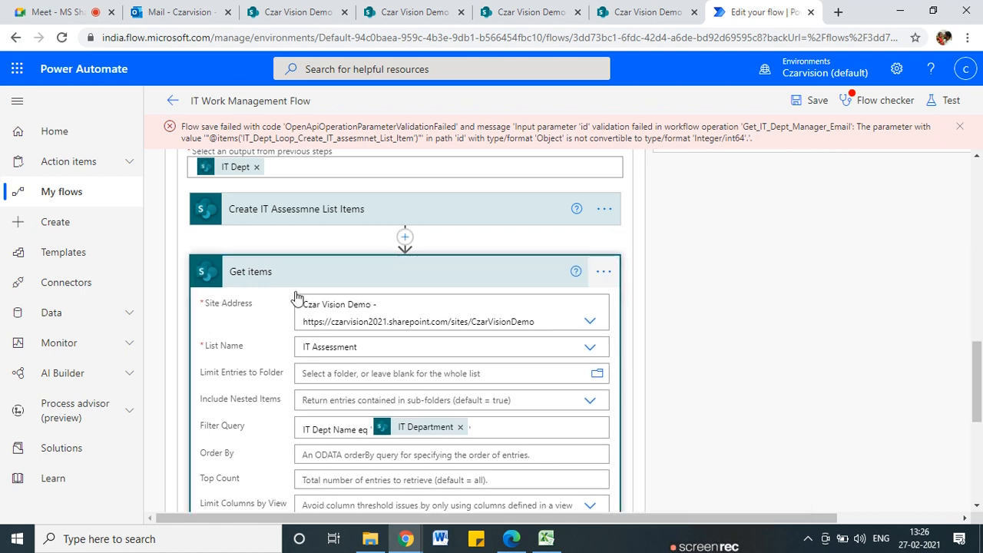
click(605, 272)
click(676, 273)
click(606, 272)
click(663, 274)
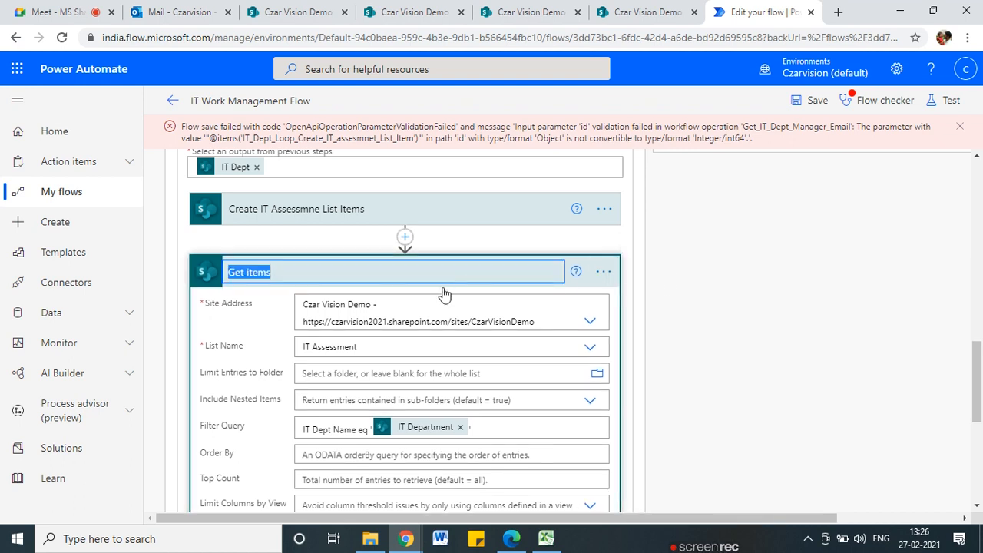
key(BackSpace)
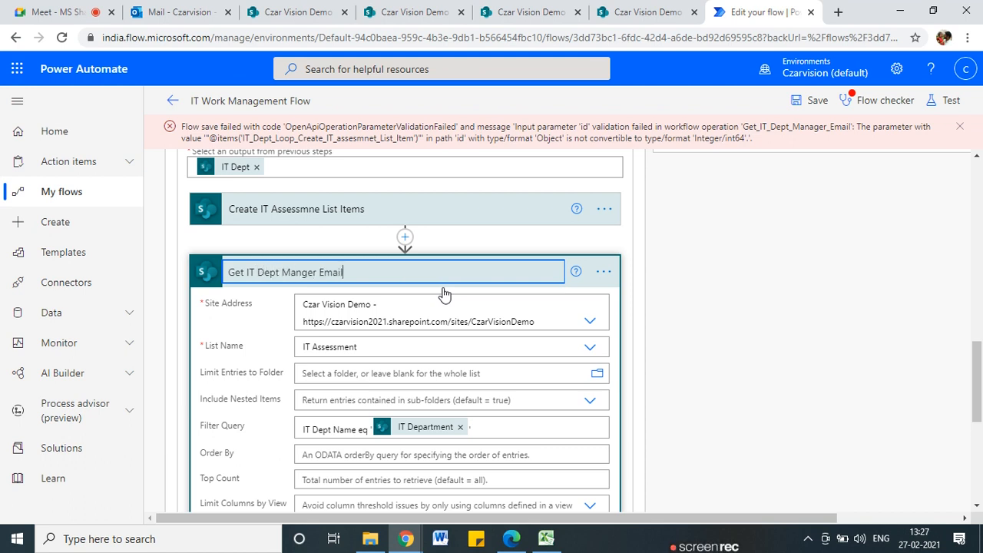
- Change the Get IT Dept Manger Email action's list to IT Department, checking the list's name in SharePoint
scroll(761, 326, down, 1)
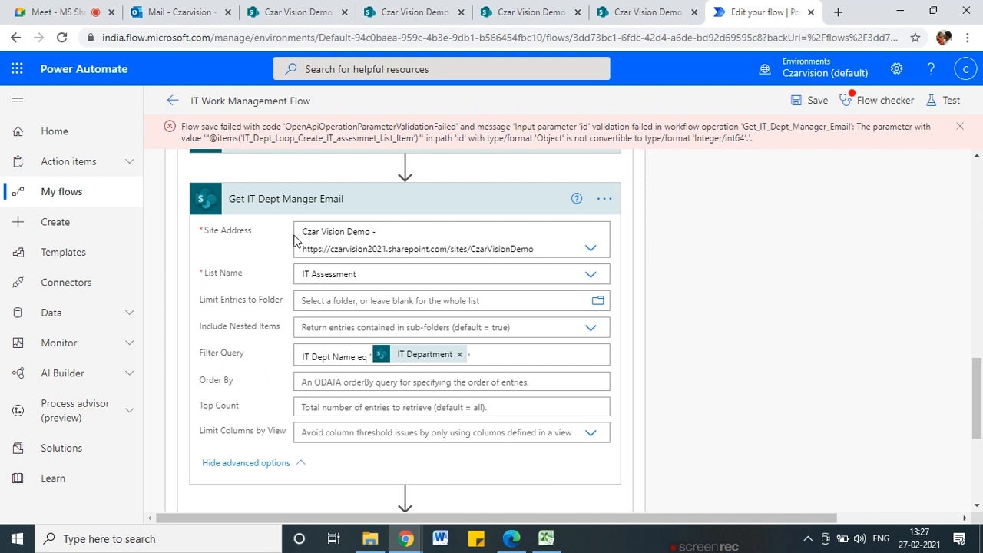
scroll(351, 355, up, 1)
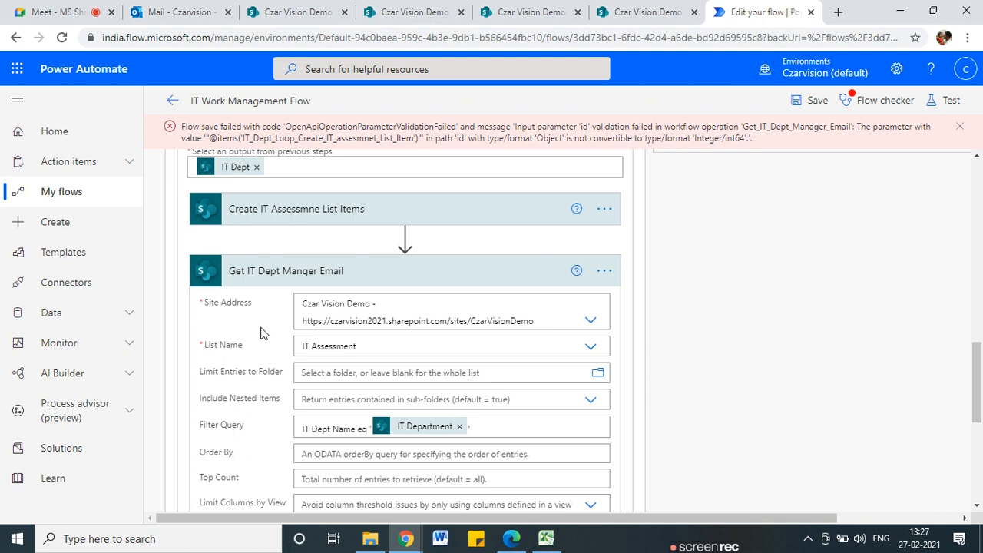
scroll(261, 329, up, 1)
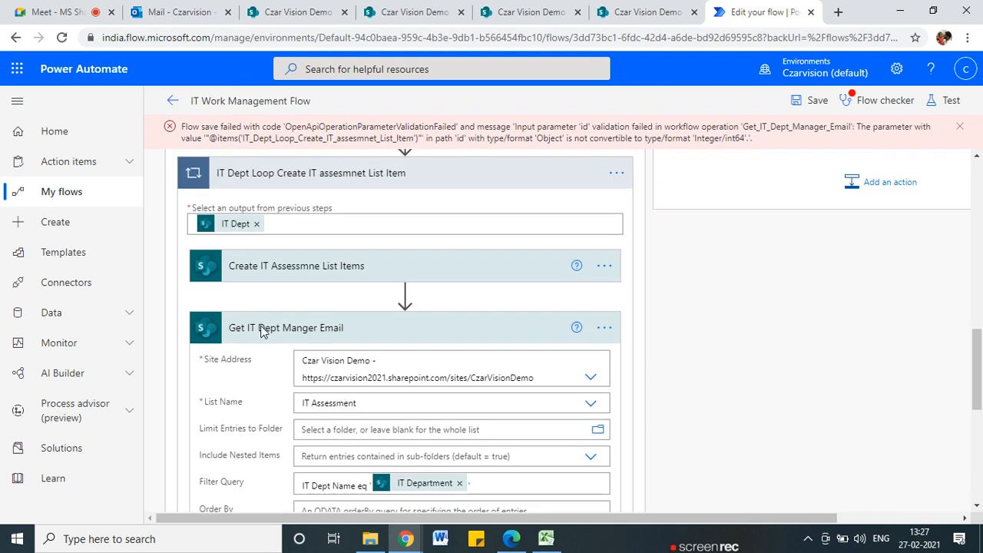
scroll(315, 321, down, 1)
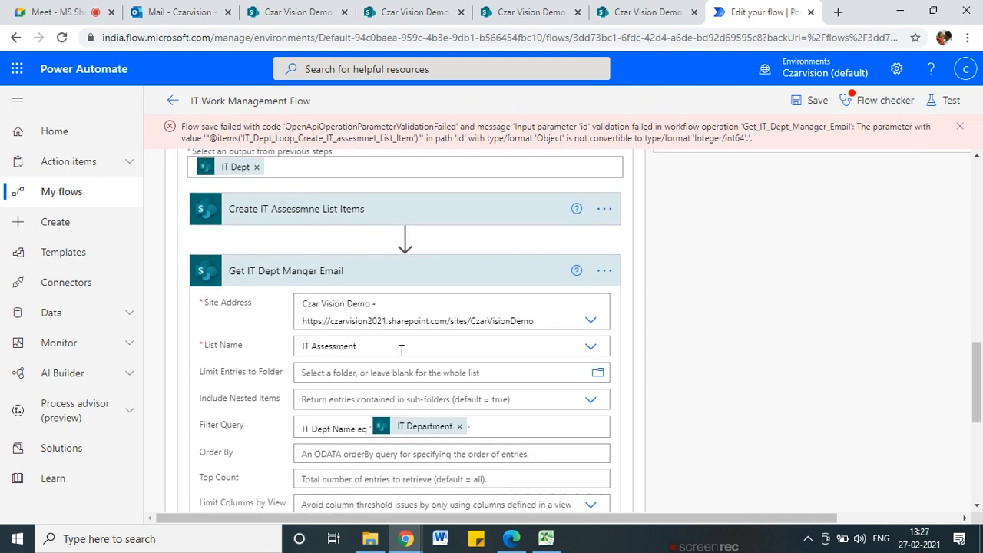
drag(366, 347, 297, 346)
click(260, 342)
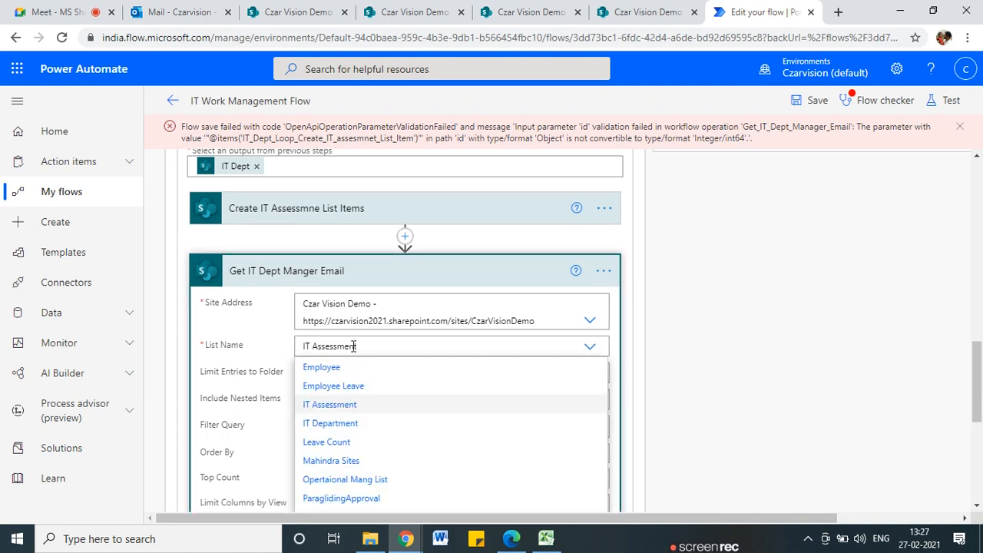
click(419, 352)
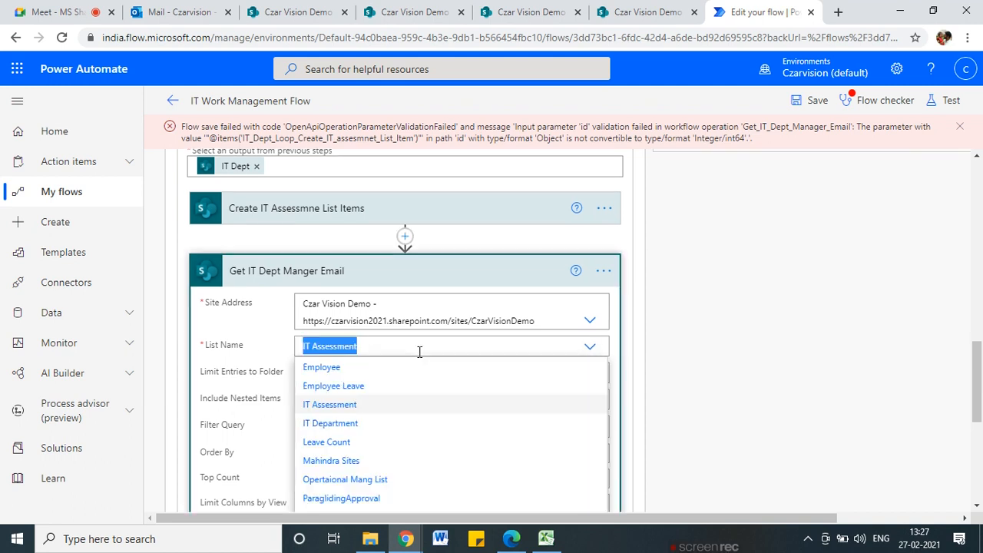
click(619, 12)
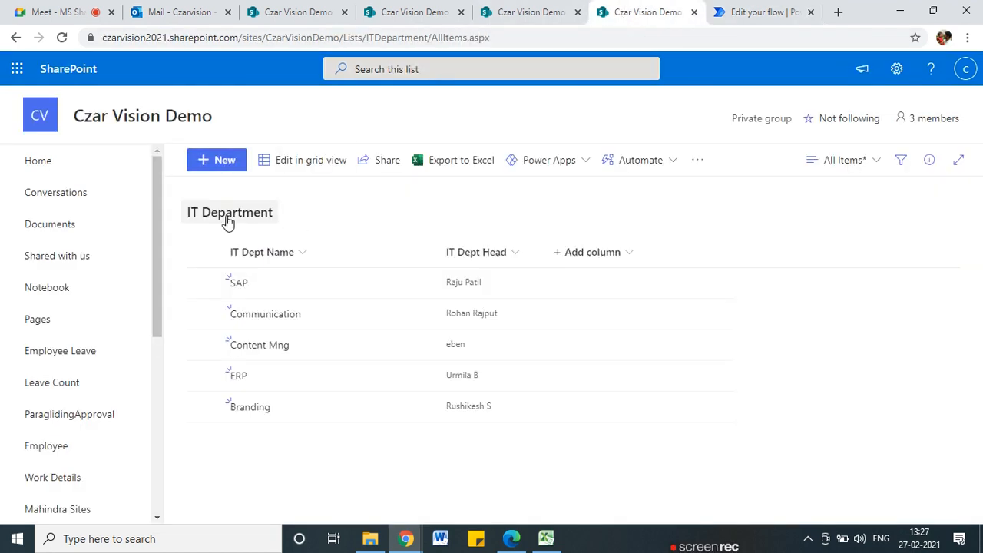
click(757, 10)
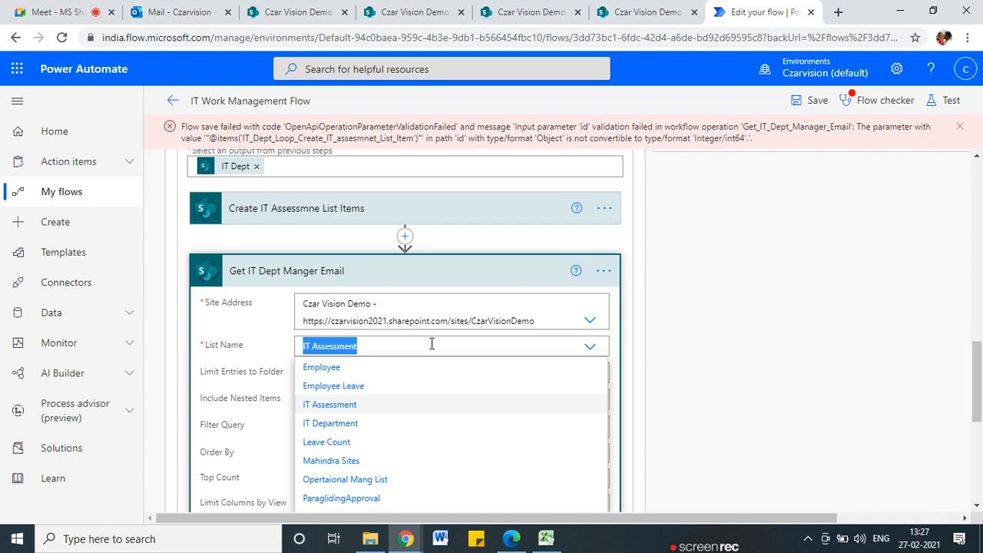
click(347, 425)
- Try to save the flow, then check the reported errors and close the flow checker
scroll(362, 428, down, 2)
scroll(324, 352, up, 1)
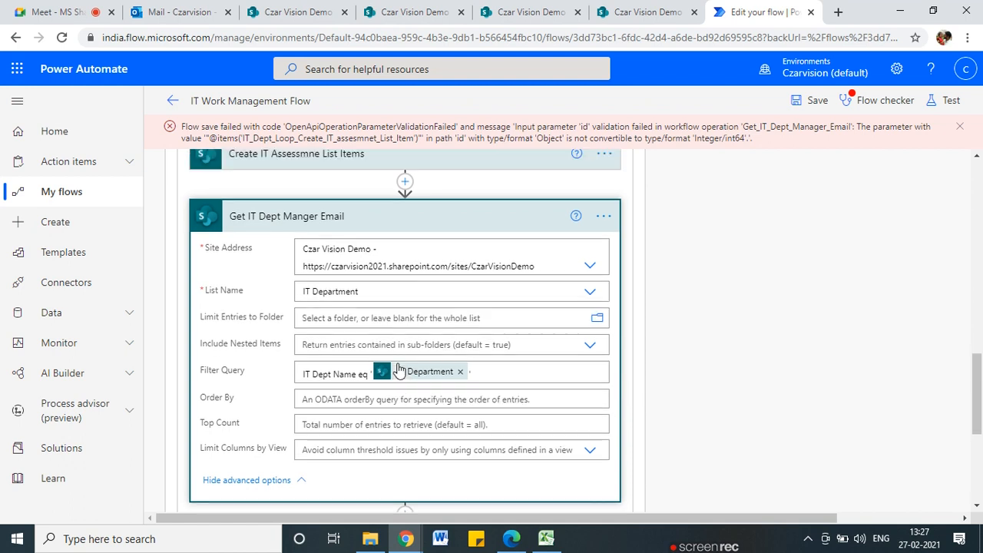
scroll(246, 281, up, 2)
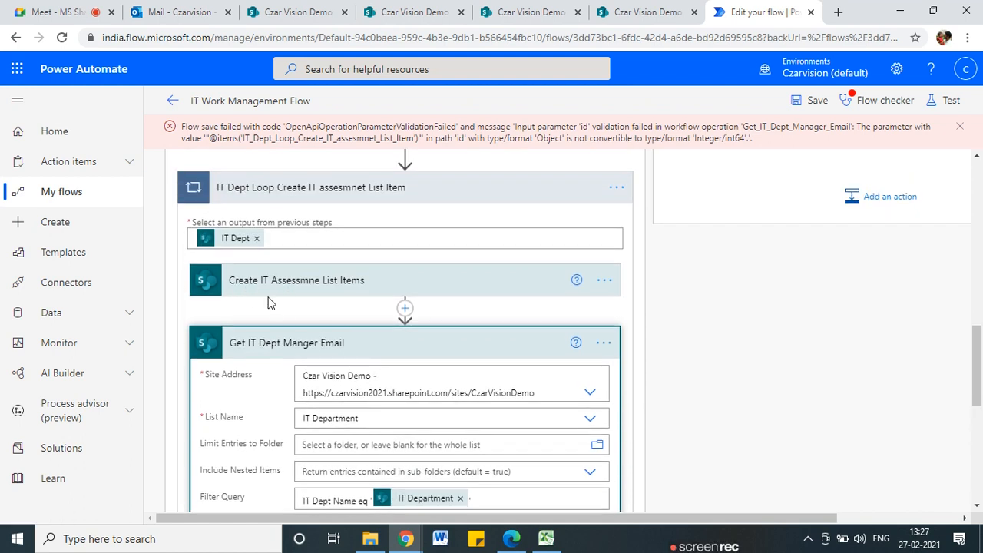
click(807, 100)
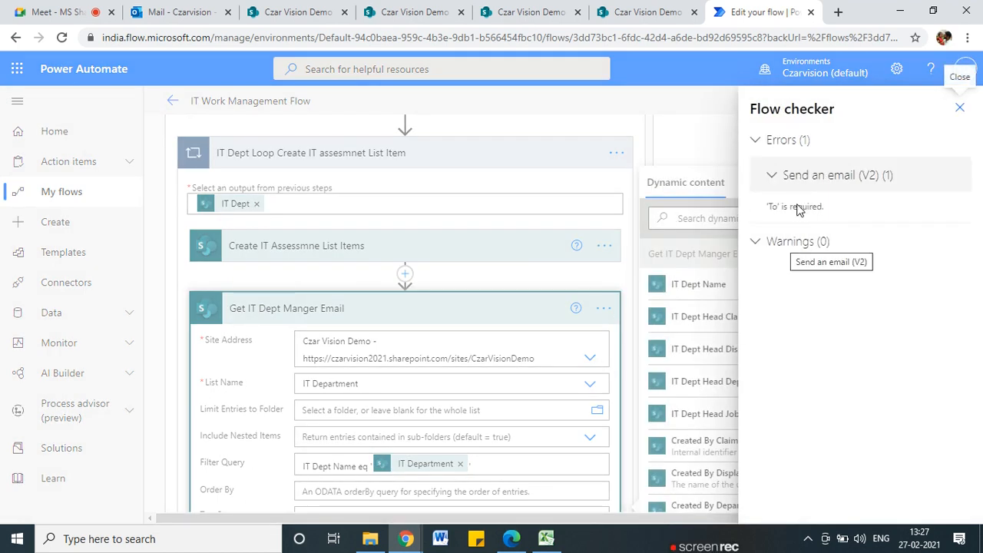
click(960, 107)
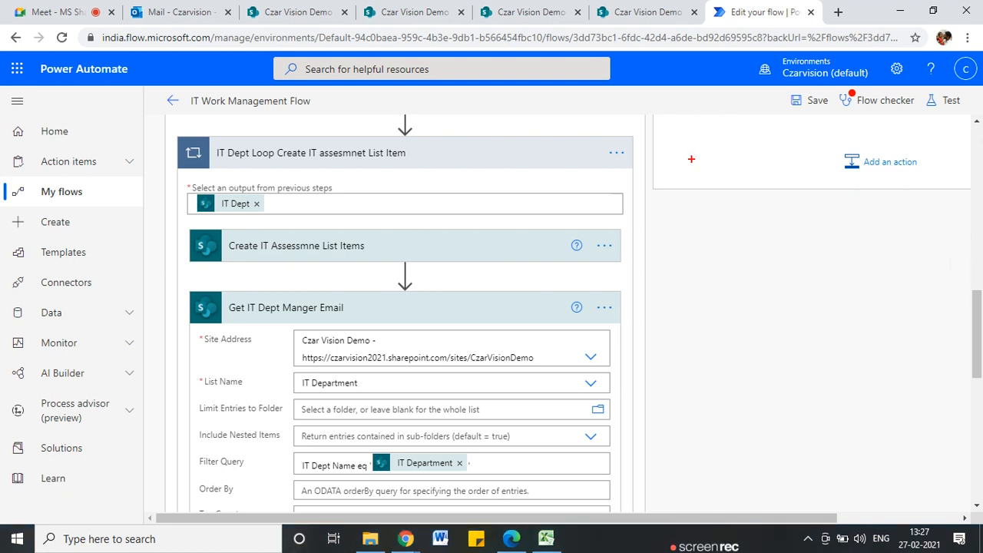
- Examine the IT Department column and its values in the SharePoint IT Assessment list, and return to the flow editor
drag(232, 254, 377, 265)
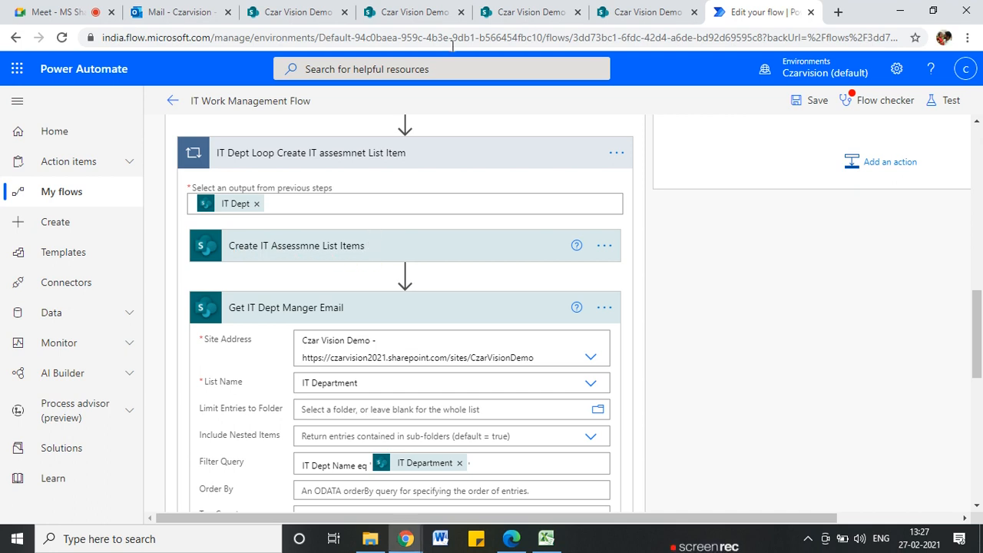
click(407, 12)
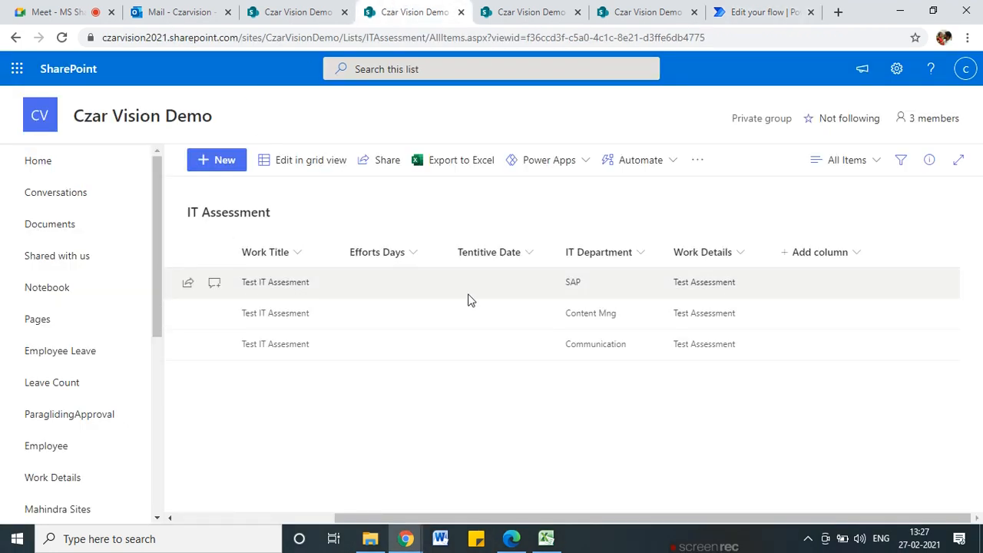
mouse_move(589, 265)
mouse_down()
mouse_move(549, 277)
mouse_move(576, 252)
mouse_up()
mouse_move(576, 301)
mouse_down()
mouse_move(610, 302)
mouse_move(598, 329)
mouse_up()
mouse_move(632, 240)
mouse_down()
mouse_move(583, 263)
mouse_move(604, 241)
mouse_up()
key(Escape)
click(749, 9)
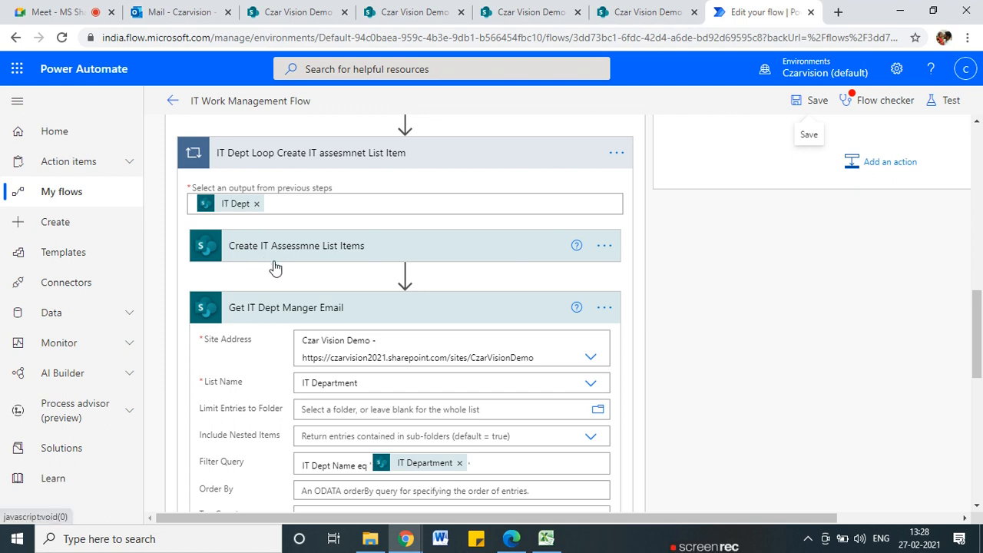
- Review the Get IT Dept Manger Email action's list and filter settings against the IT Department SharePoint list
scroll(395, 424, down, 2)
scroll(393, 423, up, 1)
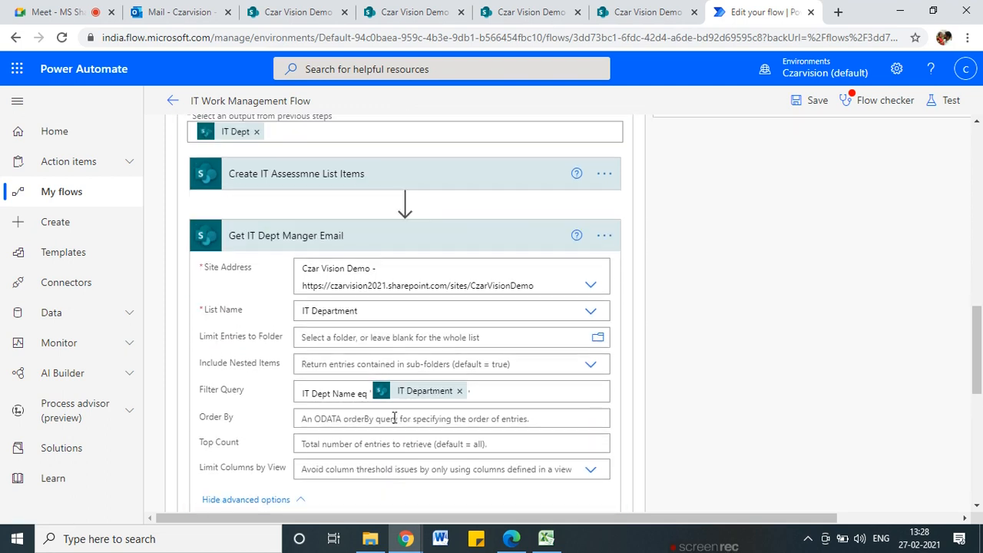
mouse_move(481, 188)
mouse_down()
mouse_move(543, 219)
mouse_move(473, 360)
mouse_up()
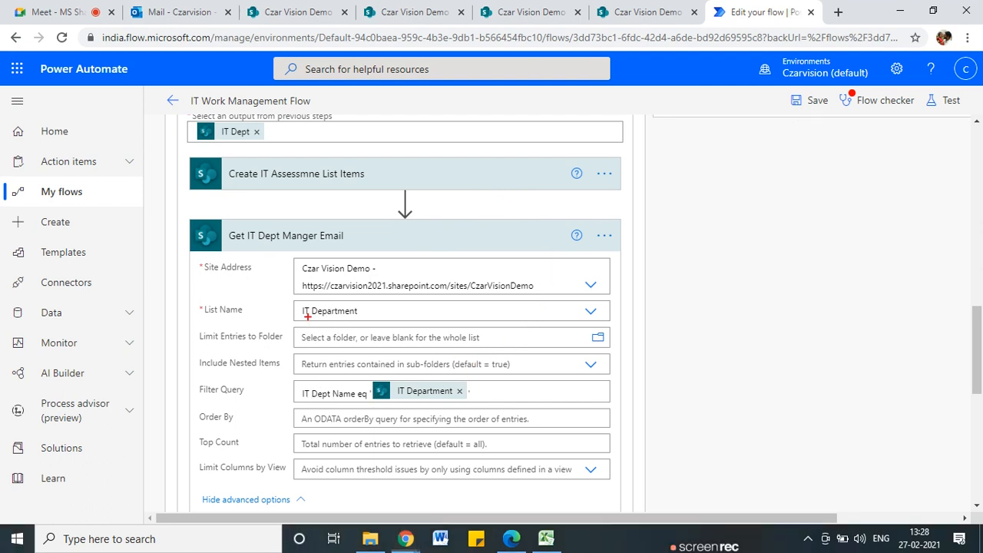
mouse_move(299, 312)
mouse_down()
mouse_move(348, 294)
mouse_move(303, 317)
mouse_up()
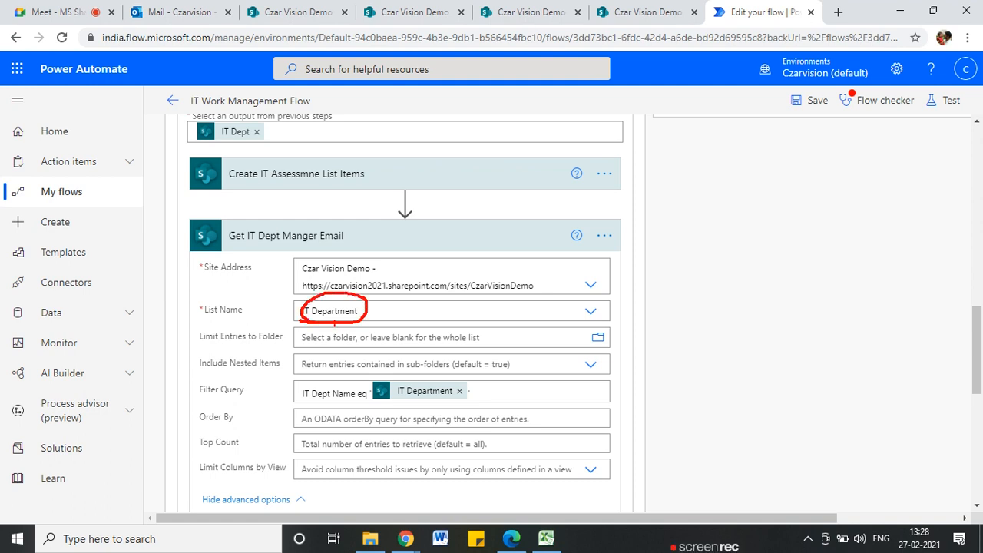
click(615, 9)
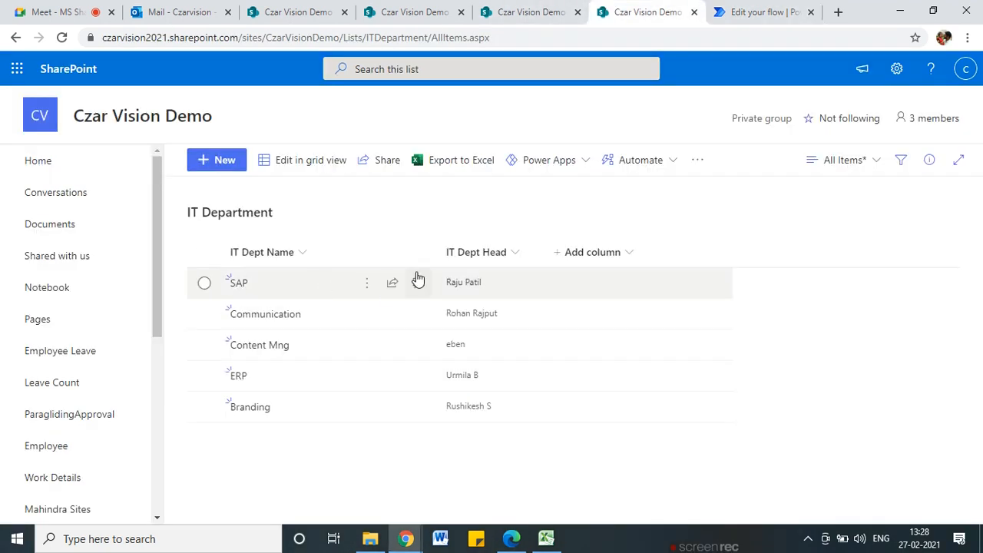
mouse_move(488, 221)
mouse_down()
mouse_move(467, 220)
mouse_move(508, 220)
mouse_move(458, 229)
mouse_up()
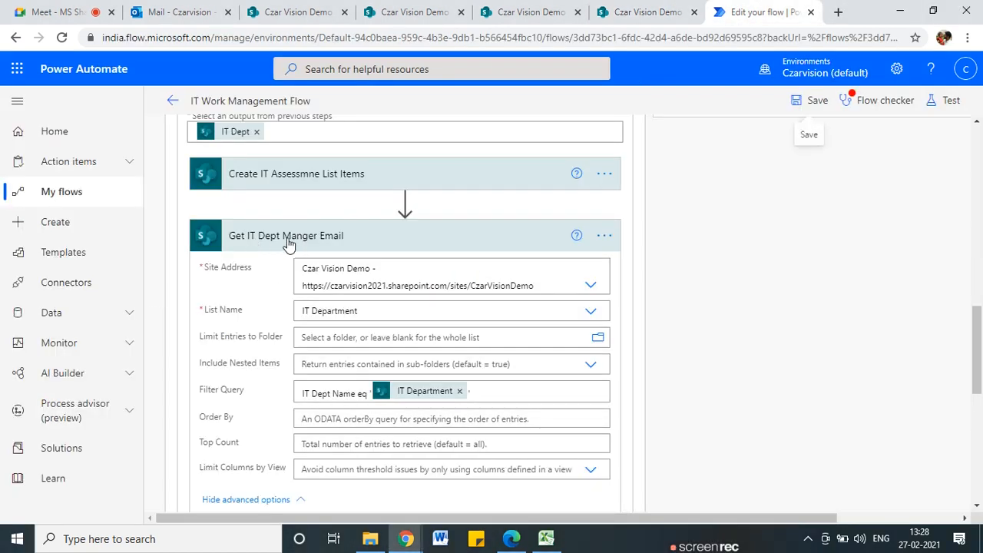
- Rename the Get IT Dept Manger Email action as "Get IT Dept Head Email"
click(605, 235)
click(651, 259)
double_click(292, 234)
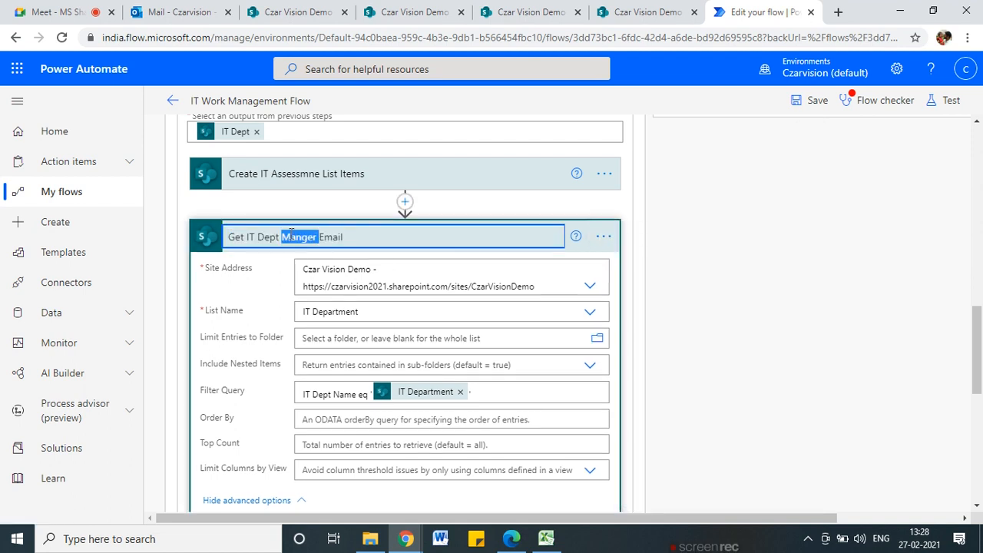
text(Head)
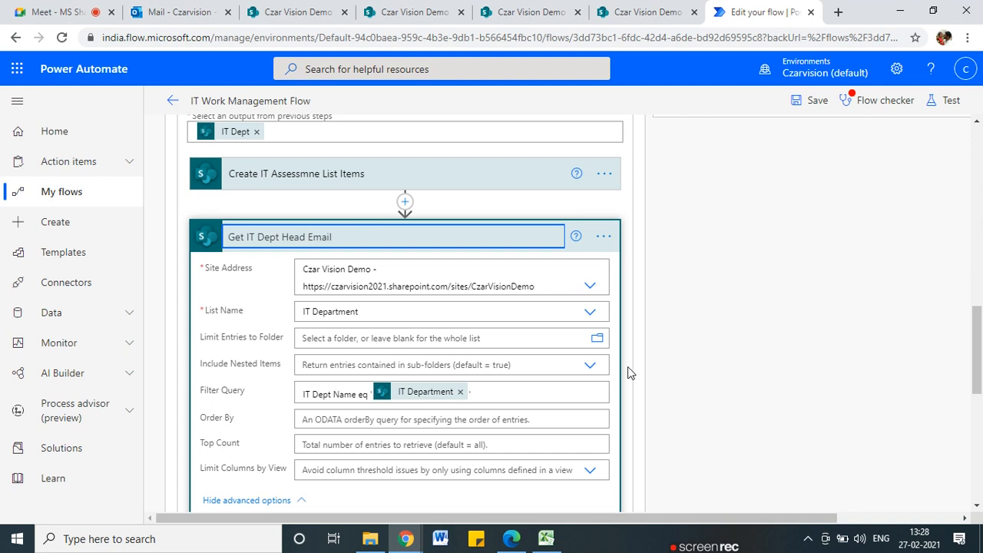
click(716, 293)
scroll(520, 285, down, 1)
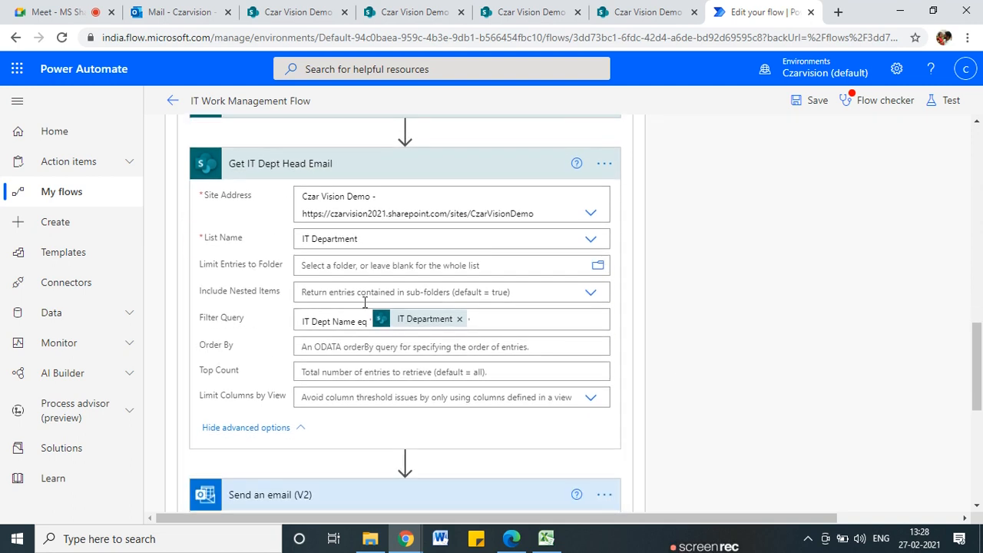
- Examine the Get IT Dept Head Email filter query and the recipient field of the Send an email (V2) action
scroll(275, 277, down, 1)
scroll(312, 336, up, 1)
scroll(323, 459, down, 1)
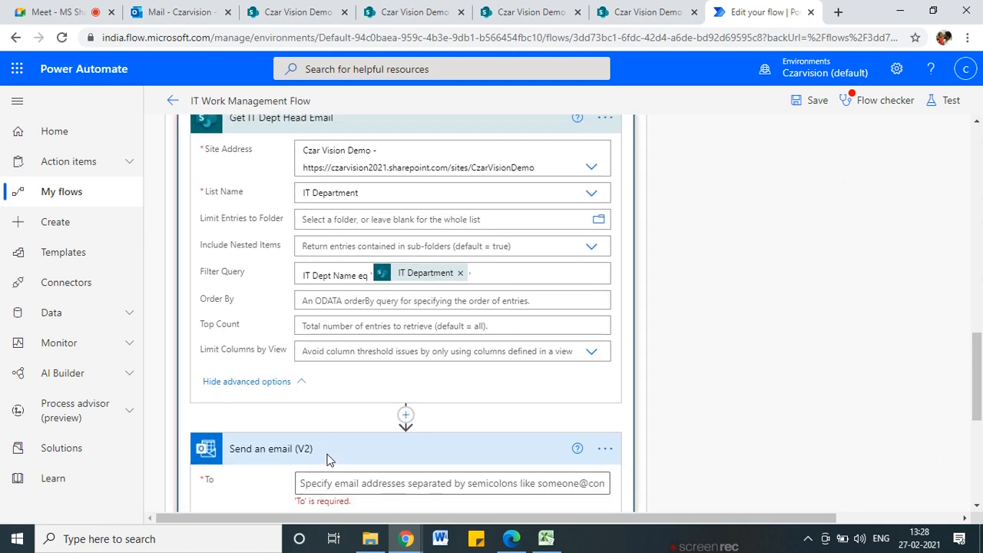
scroll(345, 354, up, 1)
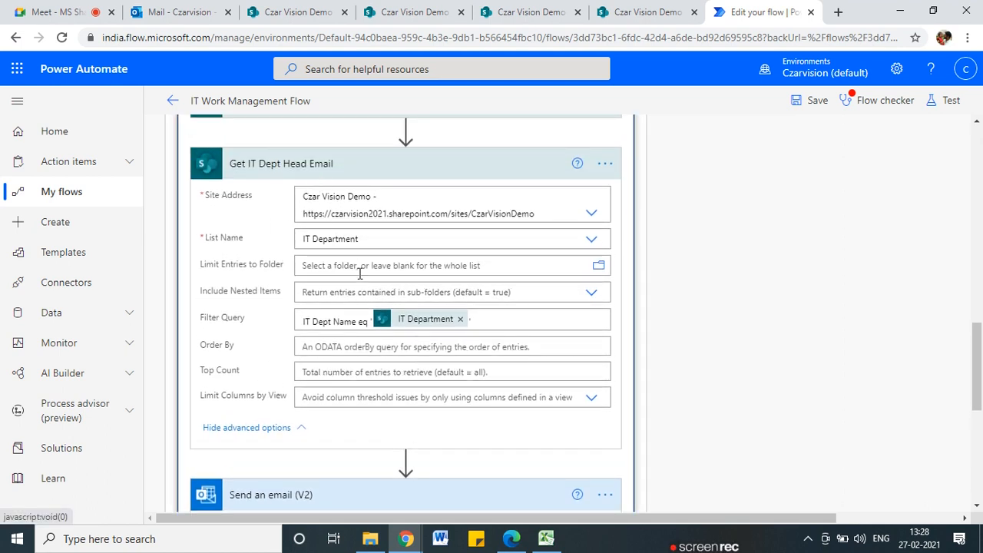
scroll(372, 405, down, 2)
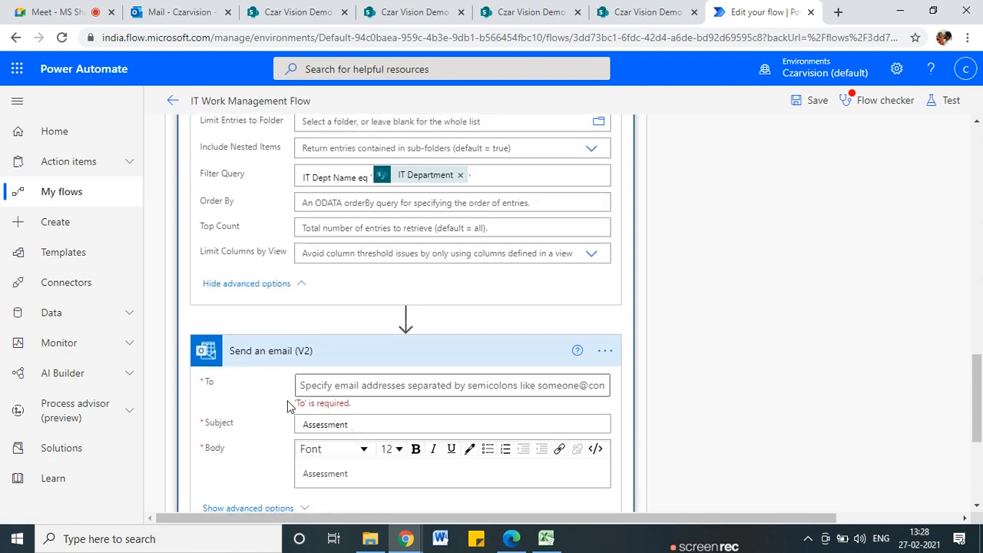
click(345, 387)
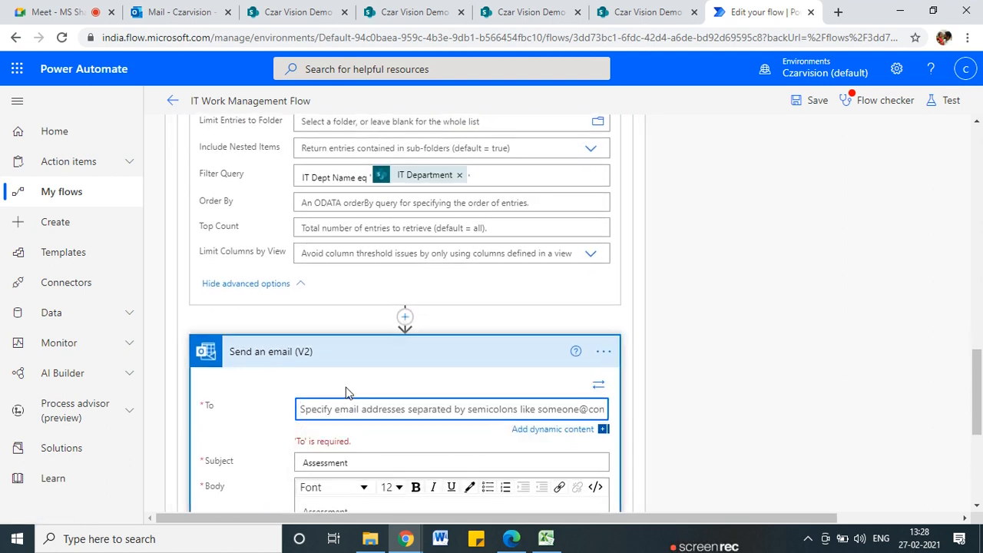
click(357, 409)
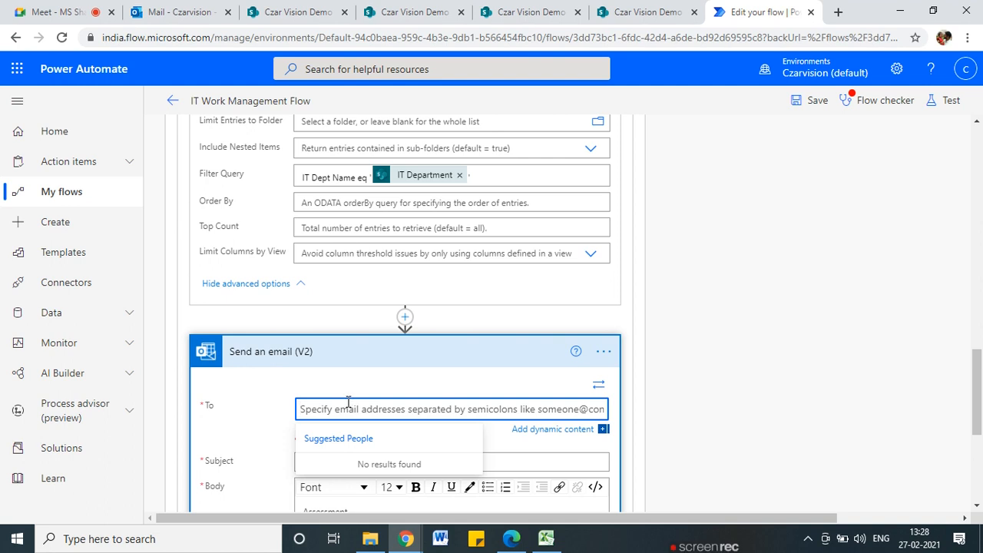
scroll(395, 304, up, 5)
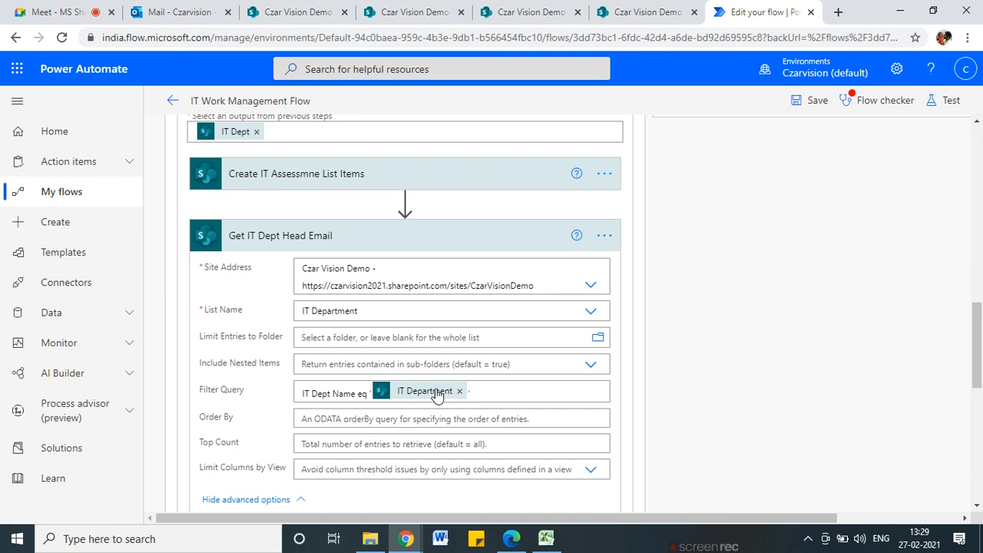
scroll(428, 391, down, 4)
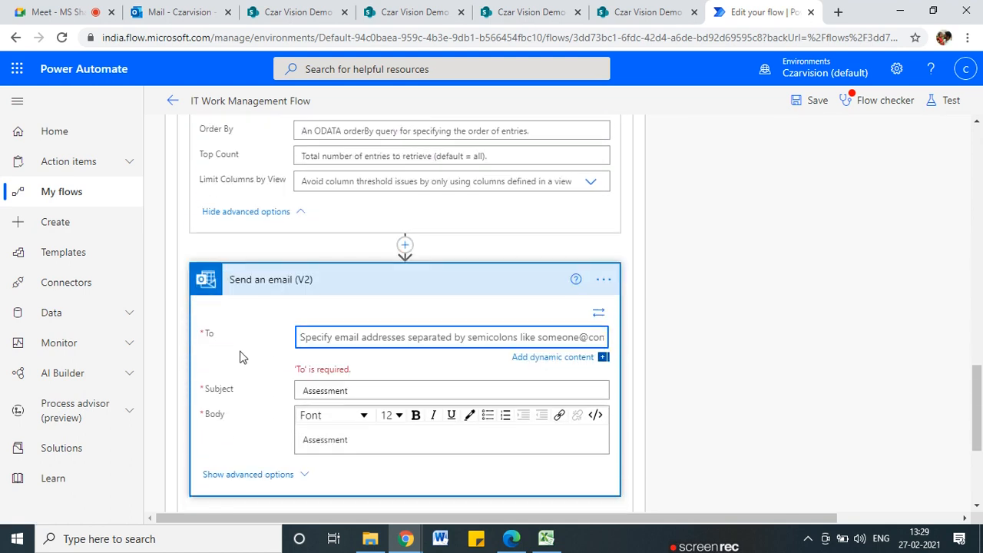
- Rename the Send an email (V2) action as "Send an email to IT Dept Head for IT Assessment"
scroll(240, 361, up, 1)
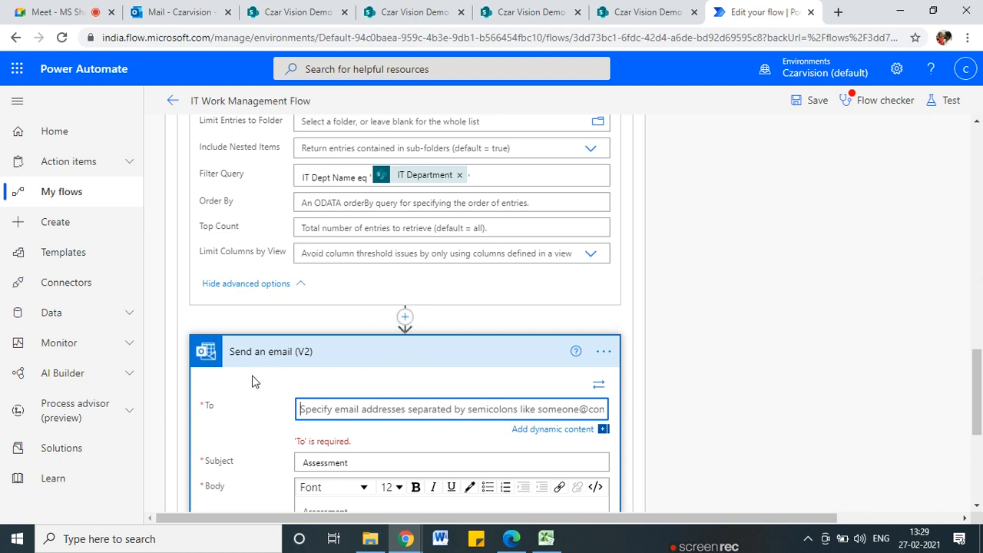
click(618, 352)
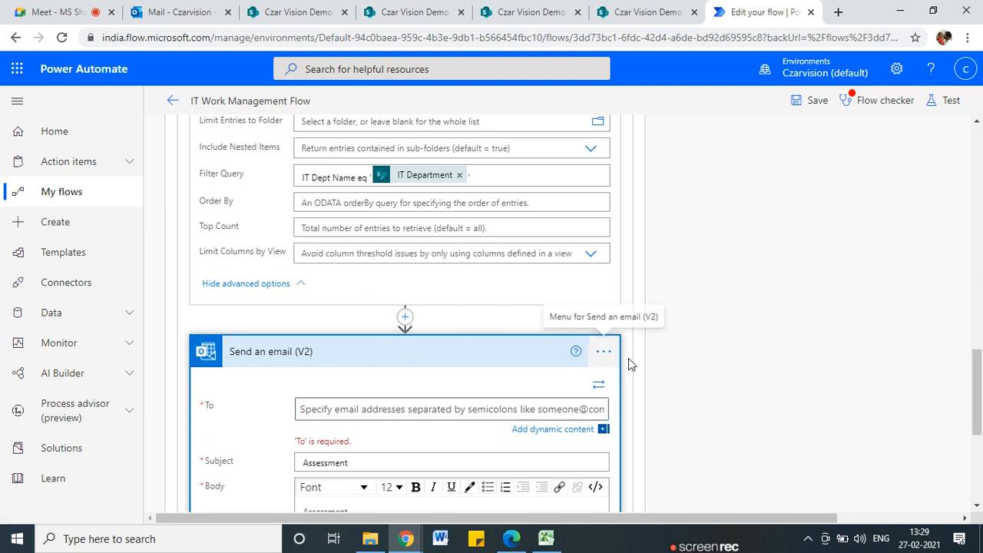
click(604, 352)
click(659, 273)
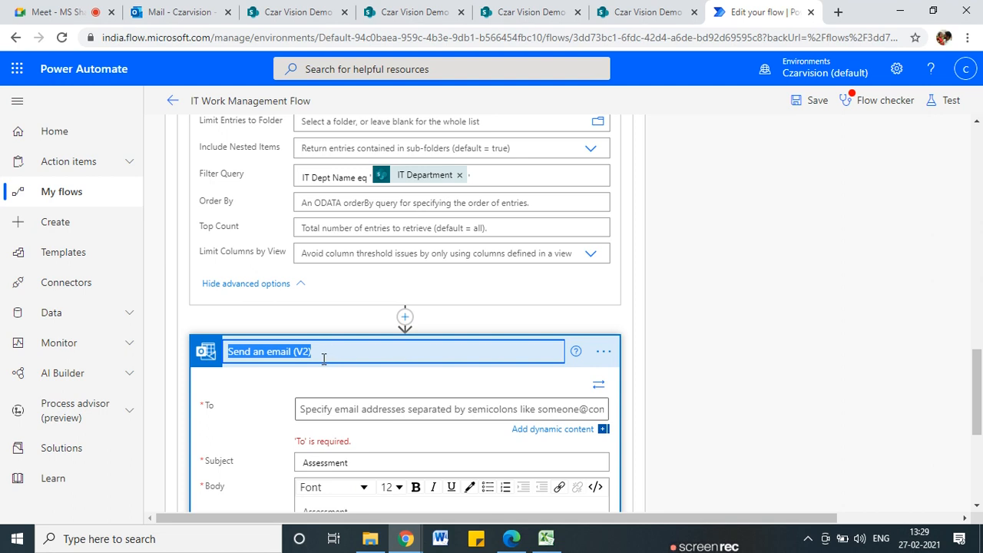
click(324, 358)
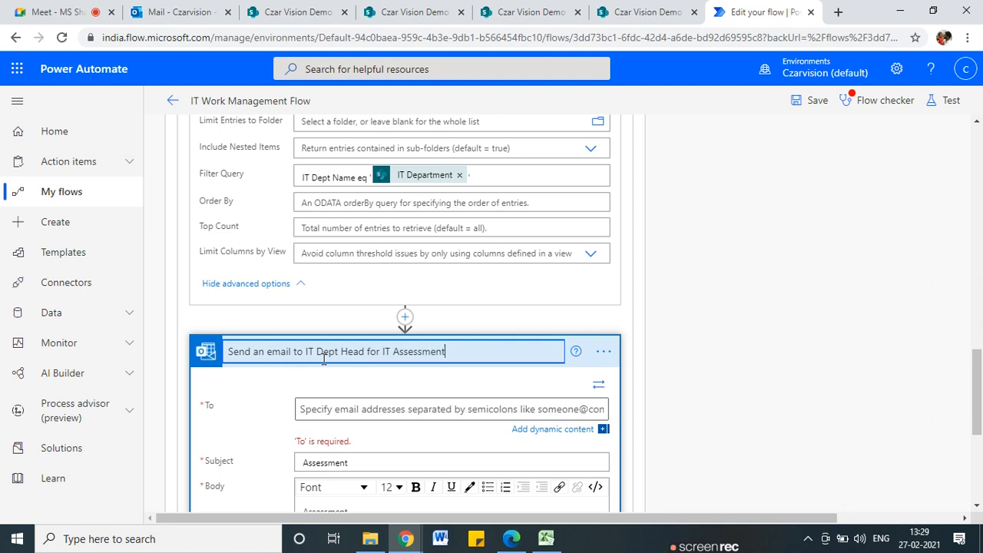
- Set the email's To recipient to the IT Dept Head Email dynamic content from Get IT Dept Head Email
scroll(634, 330, down, 2)
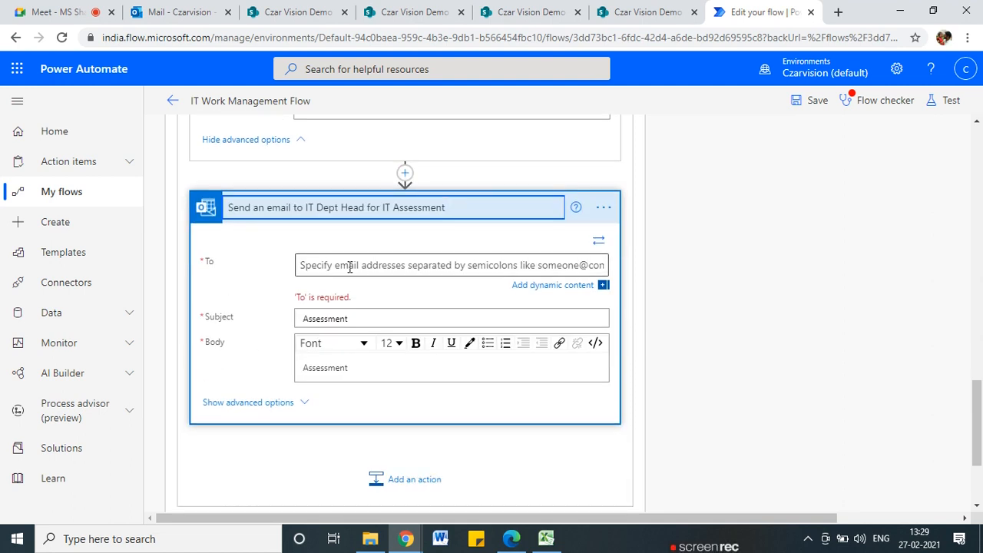
click(473, 269)
click(571, 285)
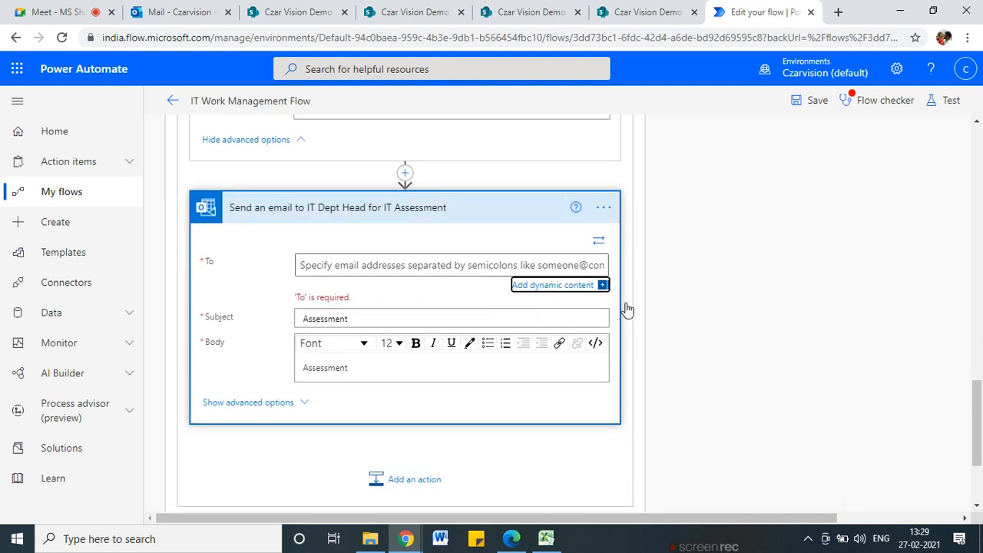
scroll(913, 422, down, 1)
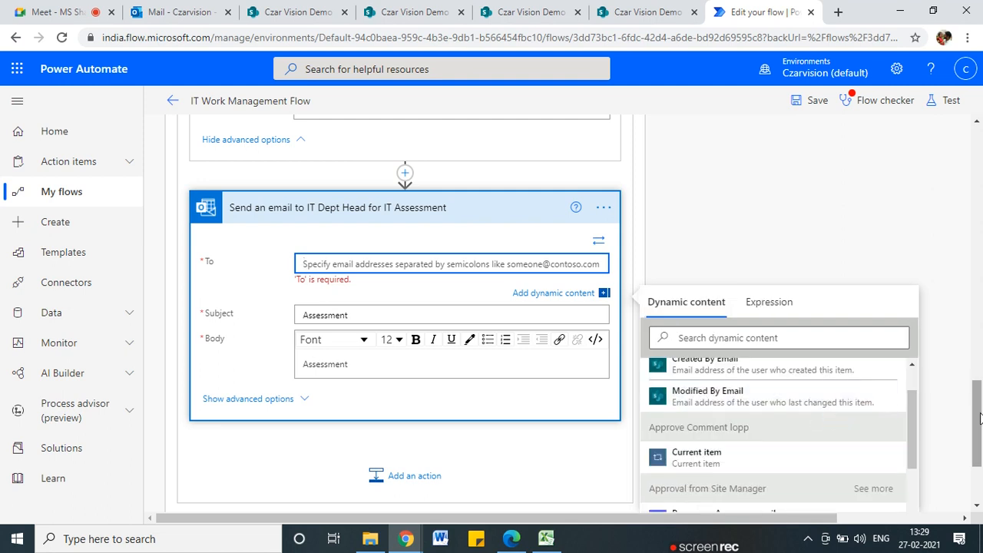
scroll(919, 437, down, 1)
scroll(919, 430, up, 2)
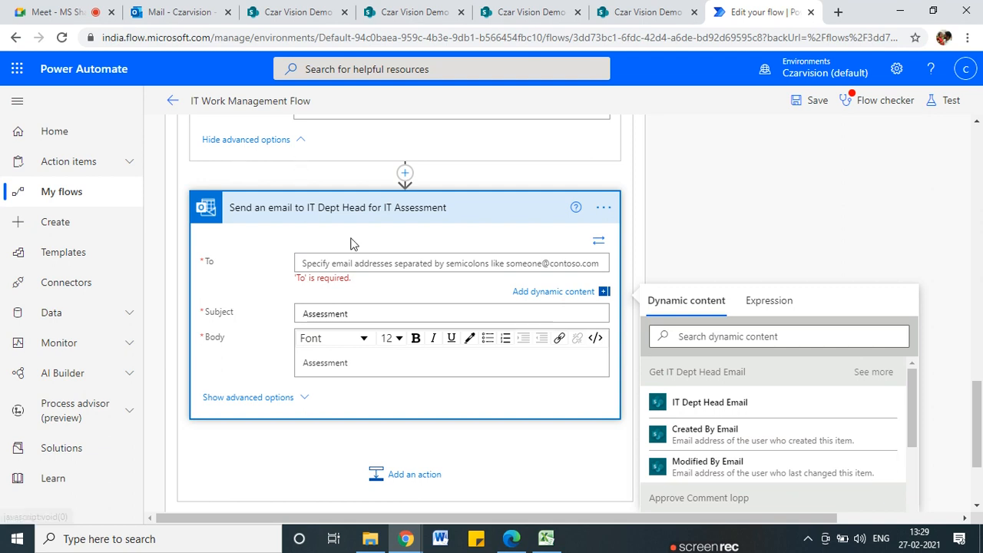
scroll(308, 288, up, 3)
scroll(307, 290, up, 1)
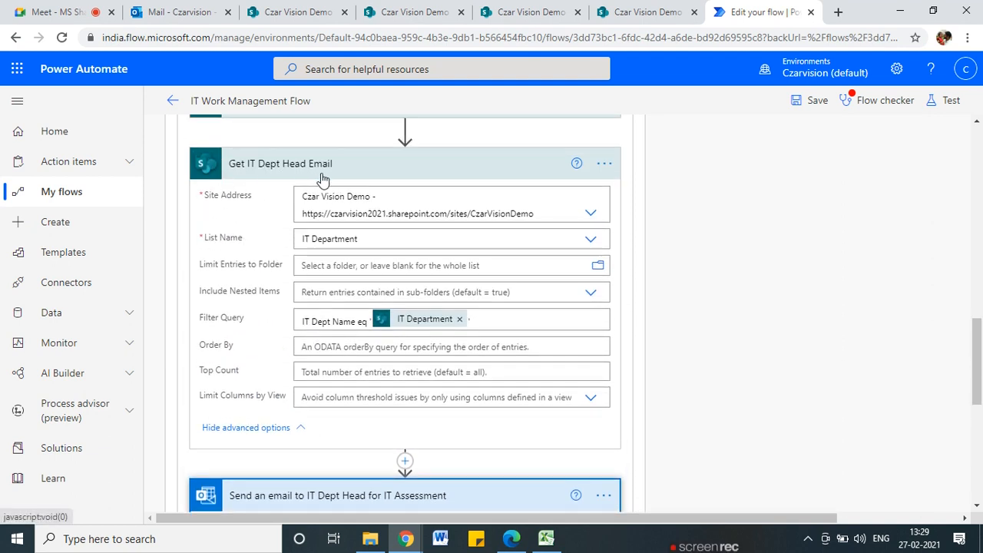
scroll(308, 289, down, 4)
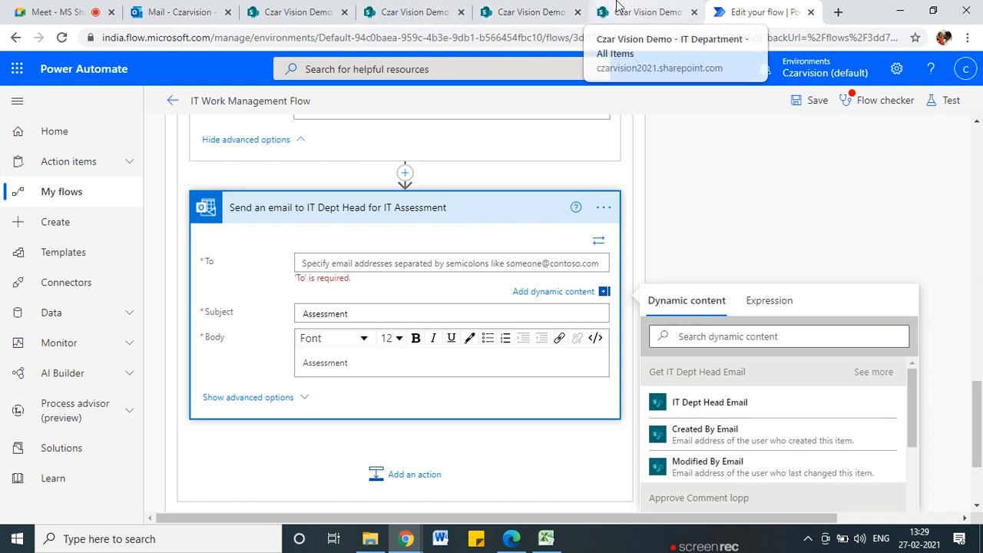
click(641, 12)
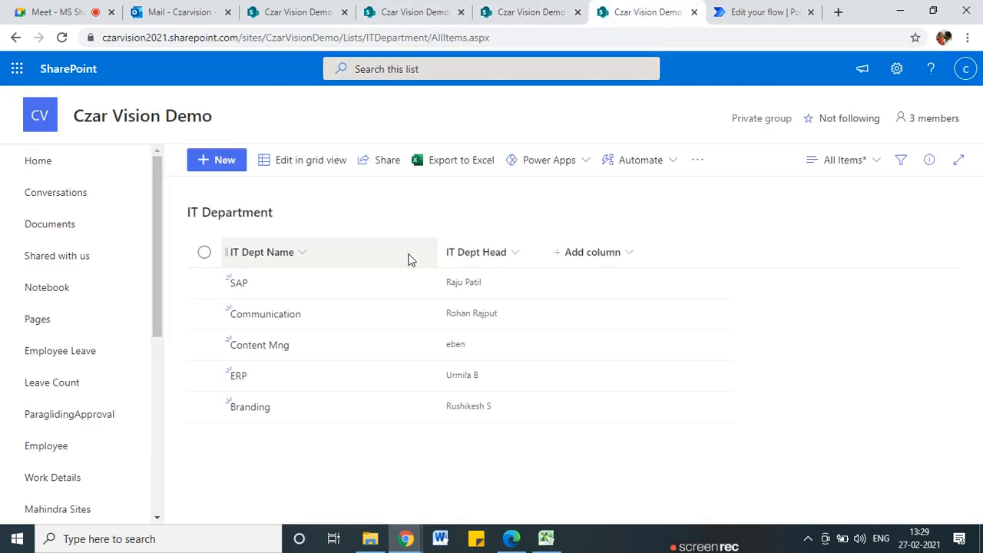
click(751, 12)
click(719, 405)
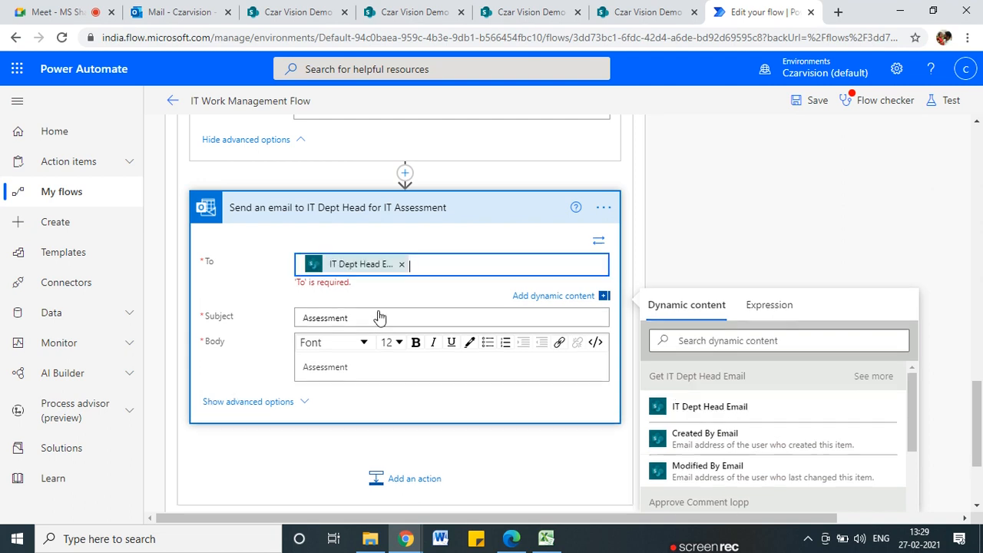
- Inspect the Apply to each 2 loop and expand the IT Dept Head email action inside it
scroll(279, 297, up, 3)
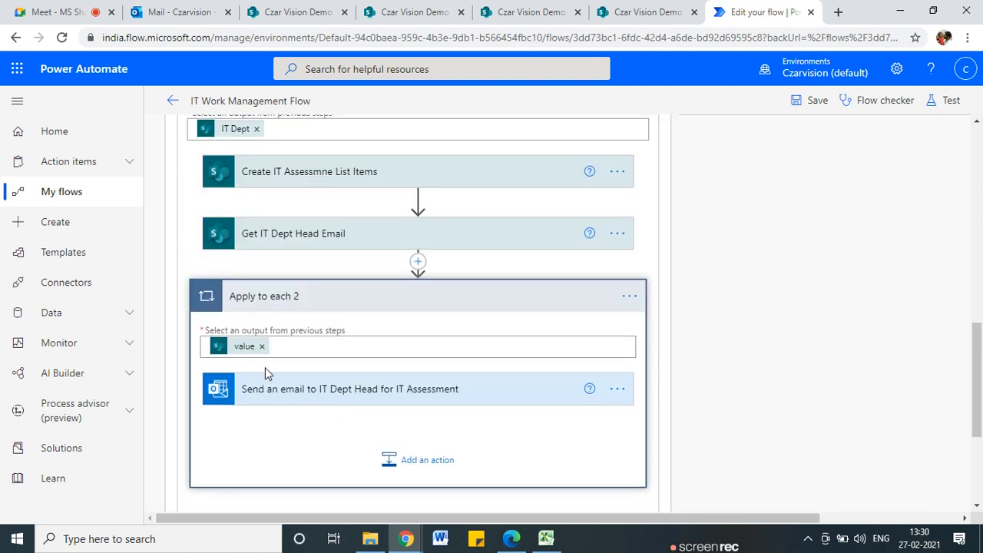
mouse_move(230, 315)
mouse_down()
mouse_move(275, 315)
mouse_move(240, 285)
mouse_up()
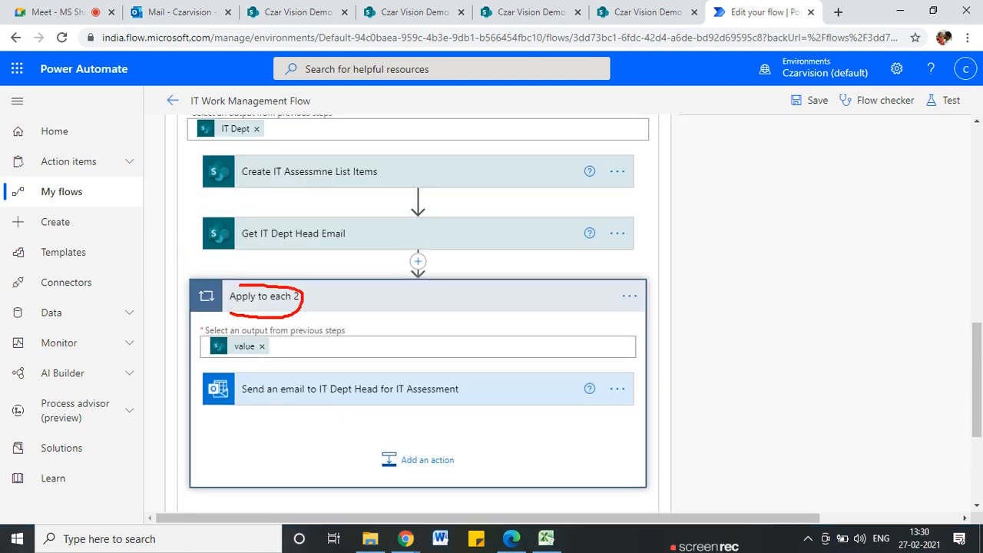
drag(238, 240, 352, 239)
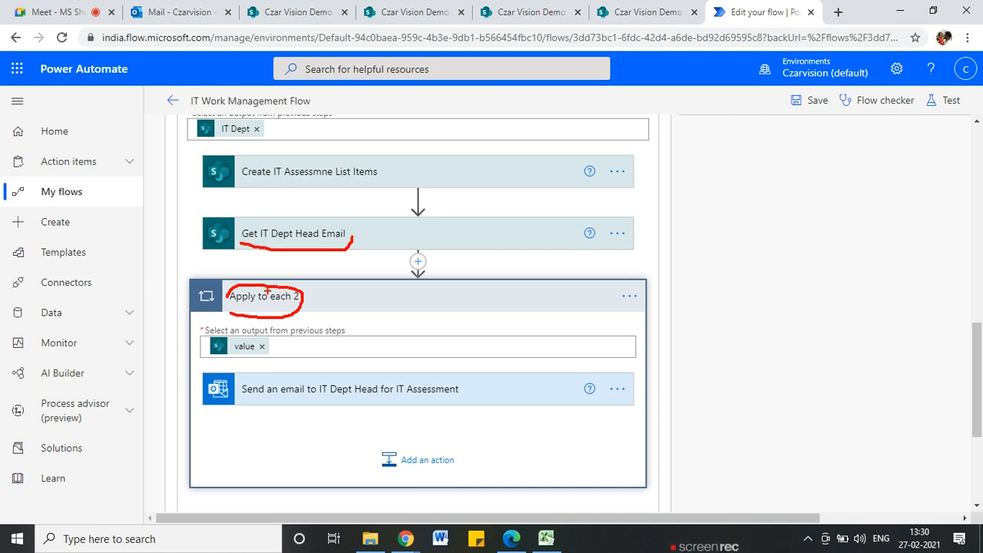
click(330, 393)
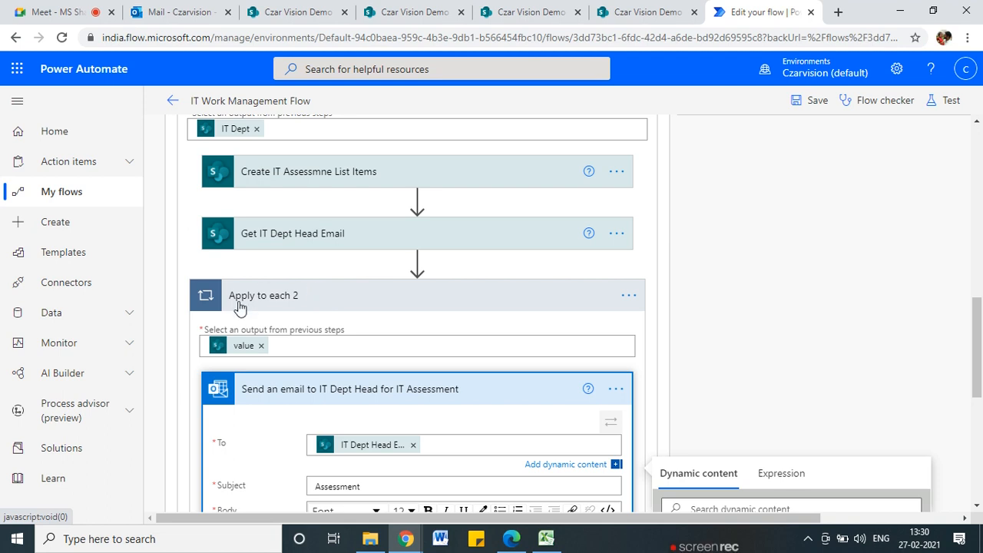
click(627, 290)
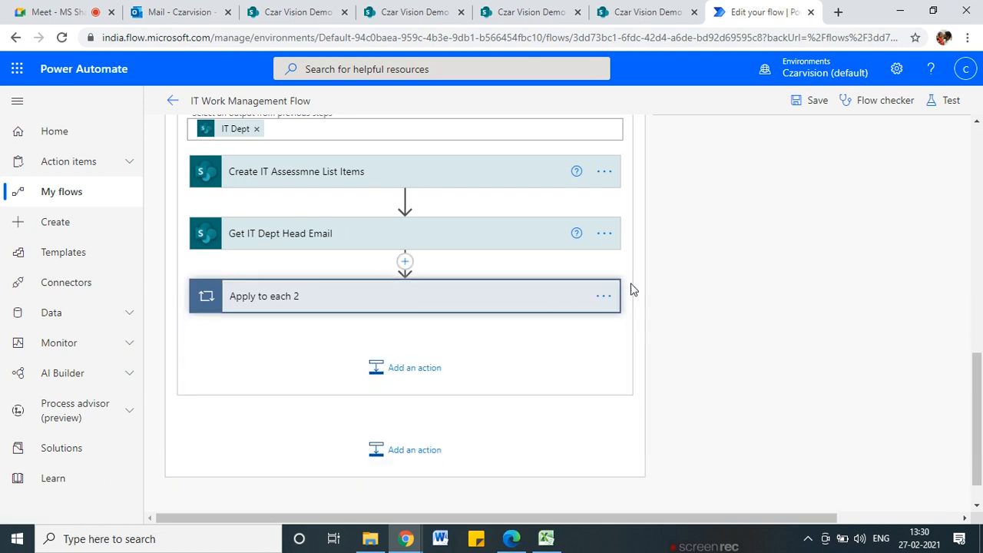
click(604, 299)
click(606, 298)
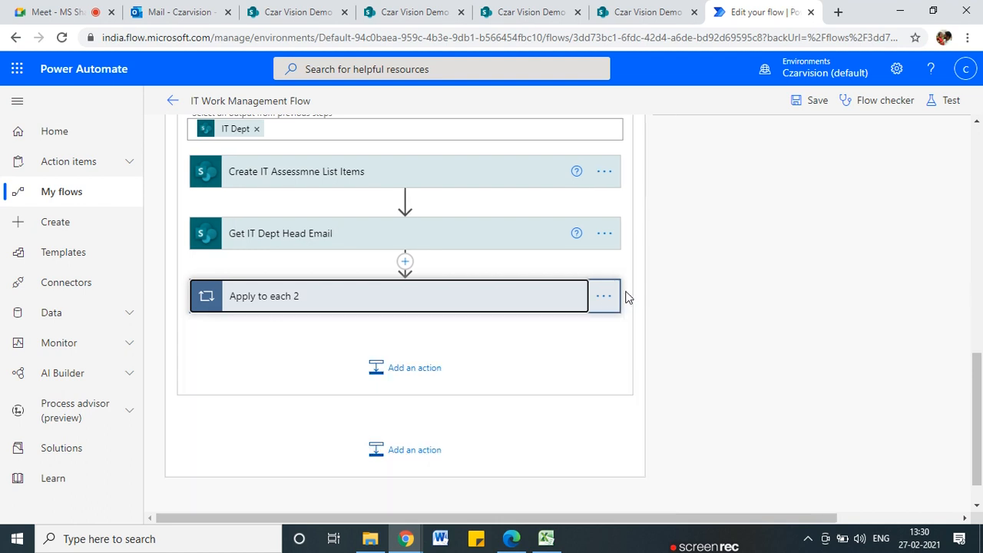
click(607, 298)
click(423, 313)
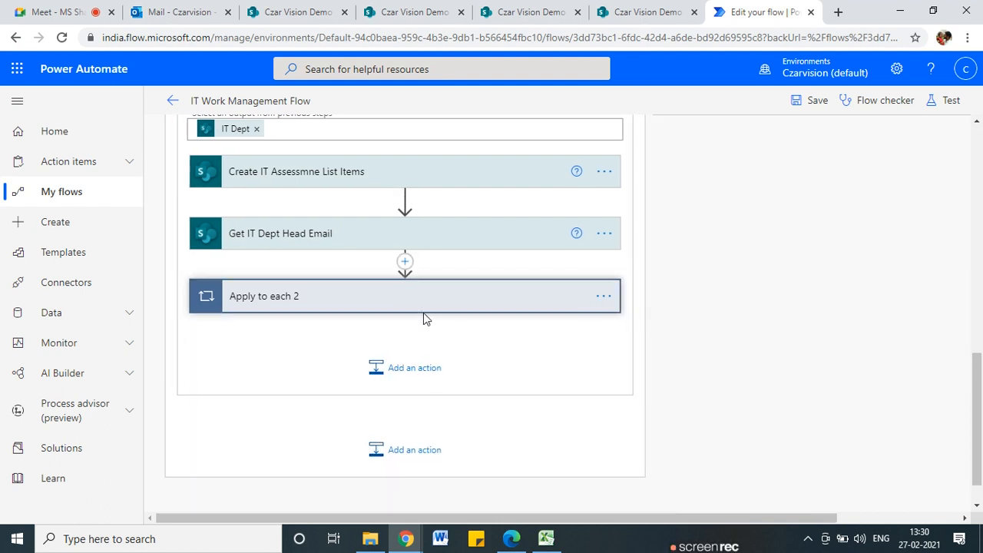
click(423, 307)
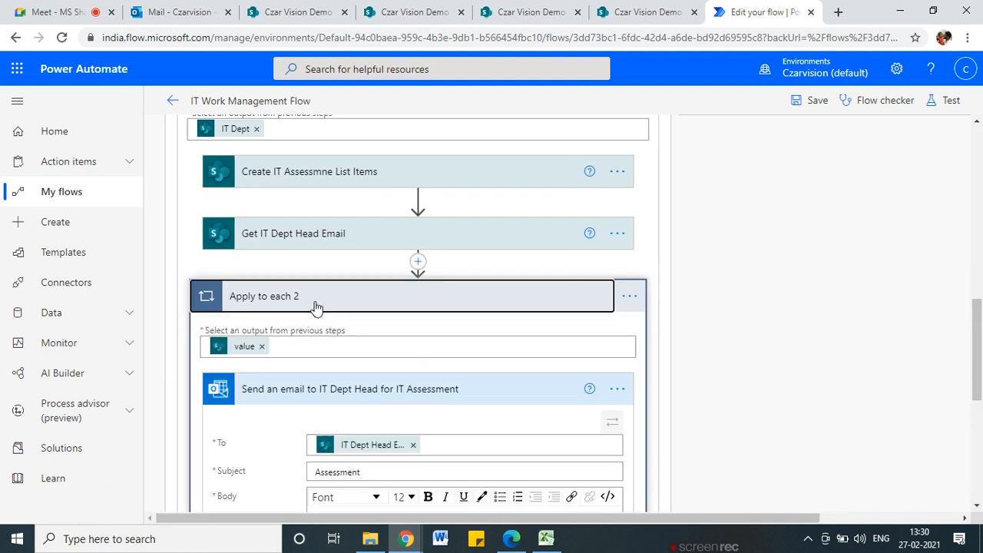
- Rename the Apply to each 2 loop as "IT Dept Head email Loop"
click(628, 300)
click(681, 320)
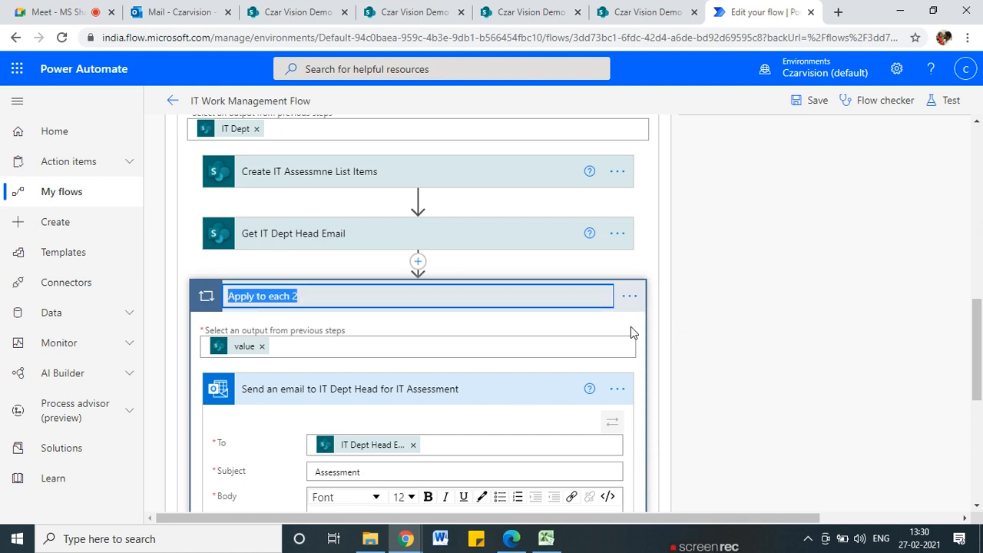
text(IT Dept email)
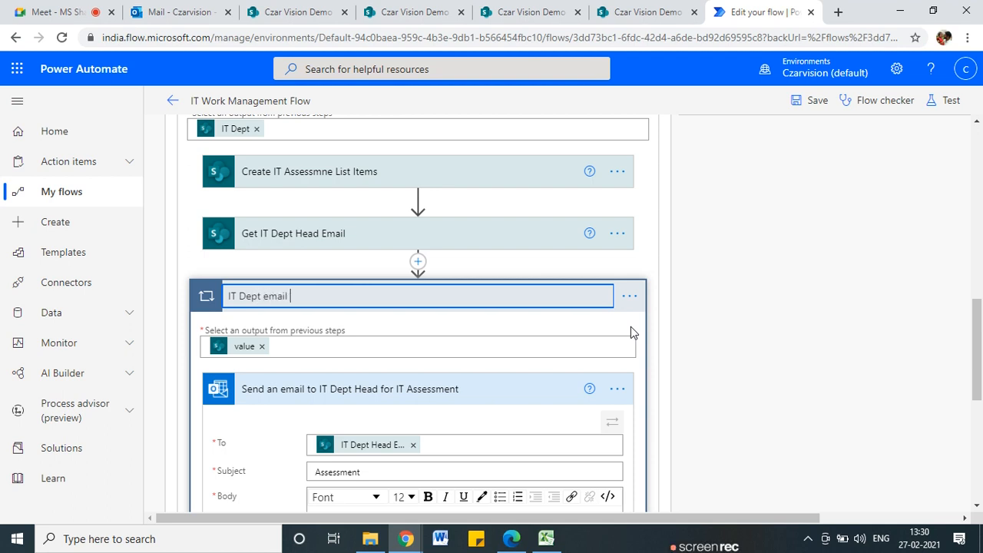
text(Head)
click(728, 303)
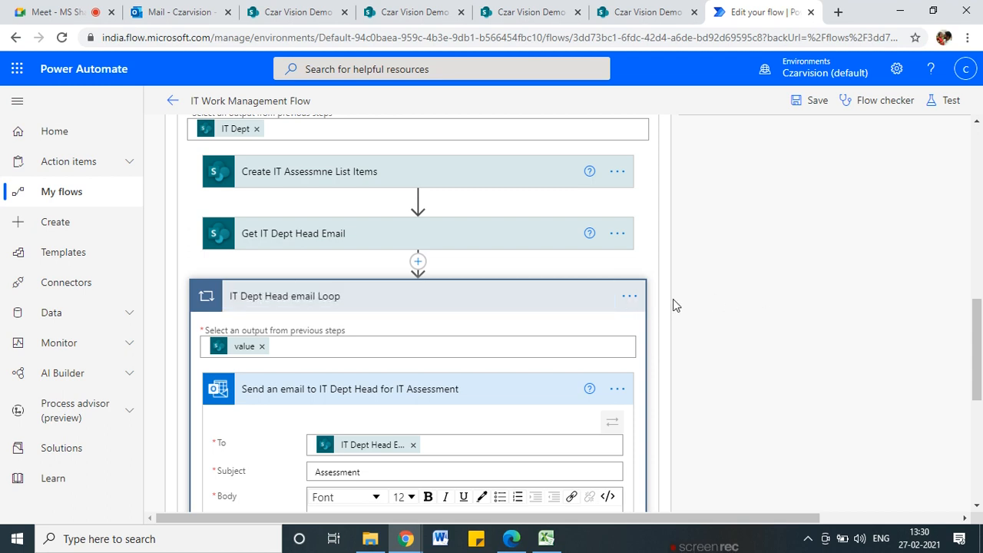
- Replace the email subject with the Work ID from When an item is created, followed by "request assigned to you for IT assessmnet ()"
scroll(673, 299, down, 2)
drag(367, 328, 301, 333)
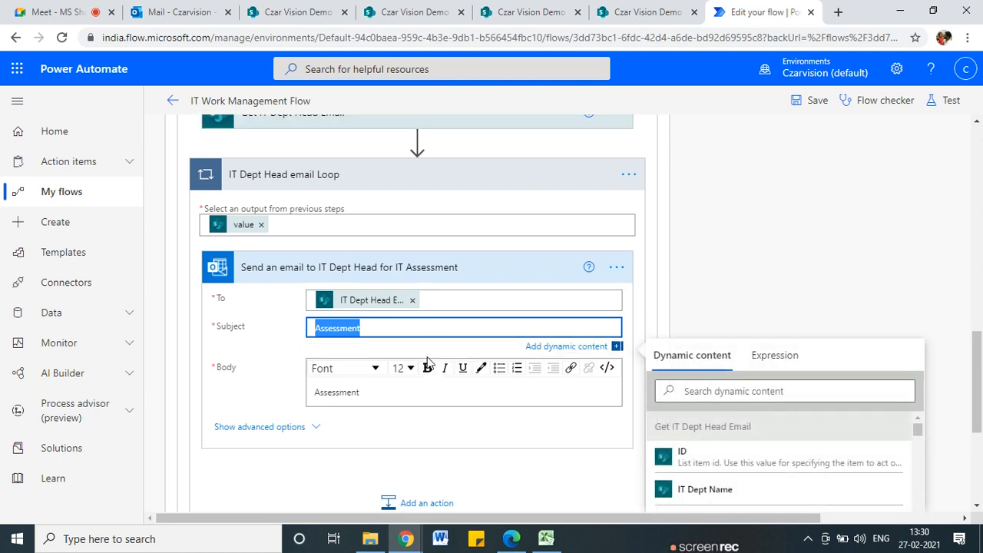
key(BackSpace)
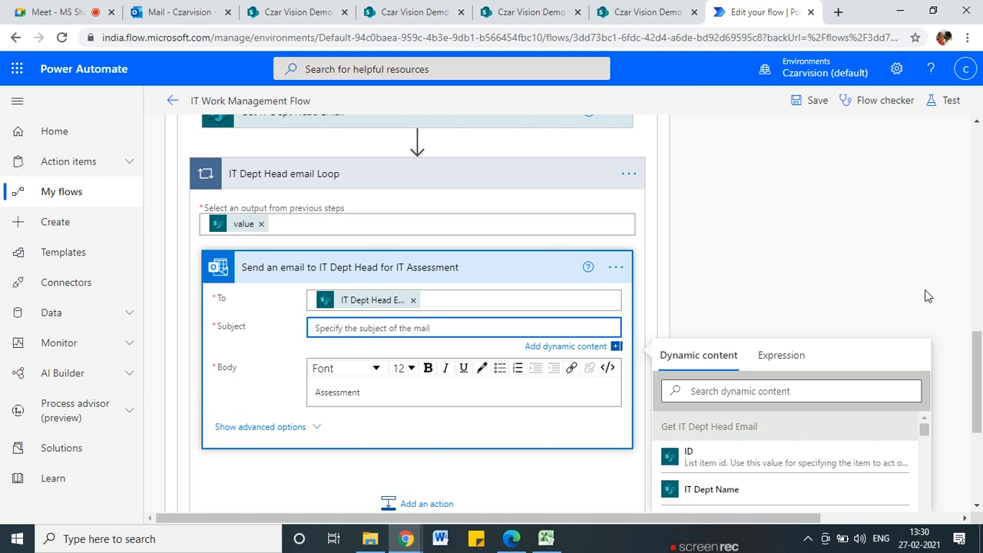
scroll(980, 405, down, 2)
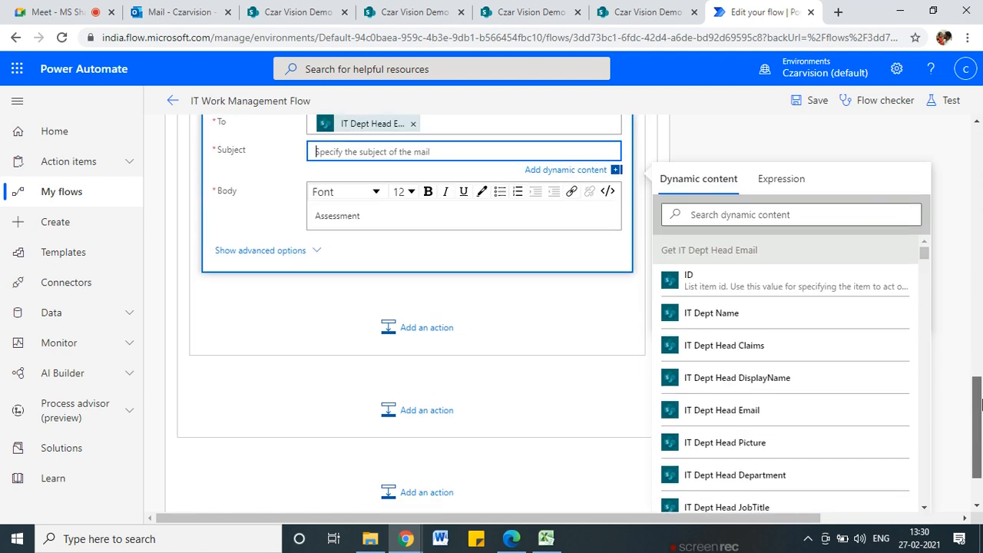
drag(979, 404, 978, 359)
scroll(911, 350, down, 2)
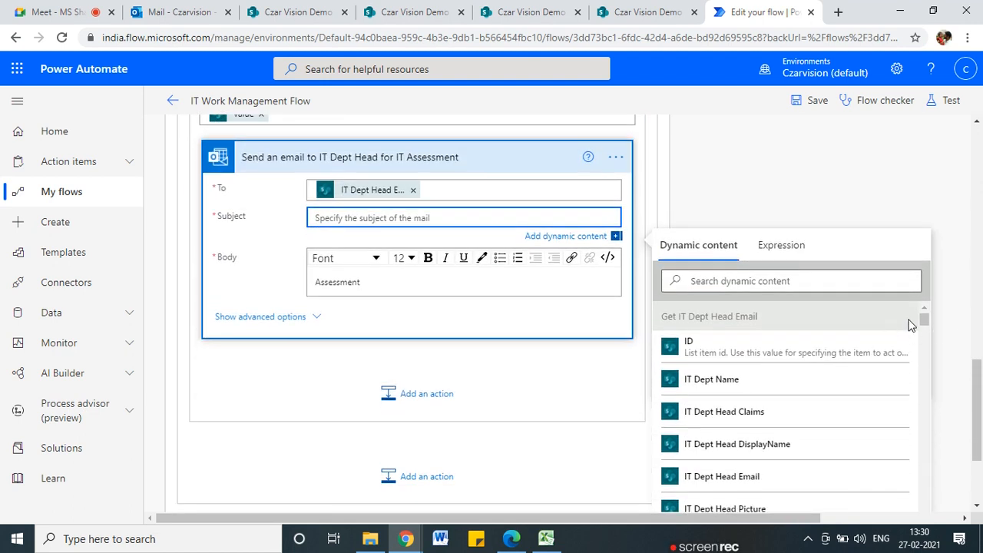
scroll(853, 352, down, 5)
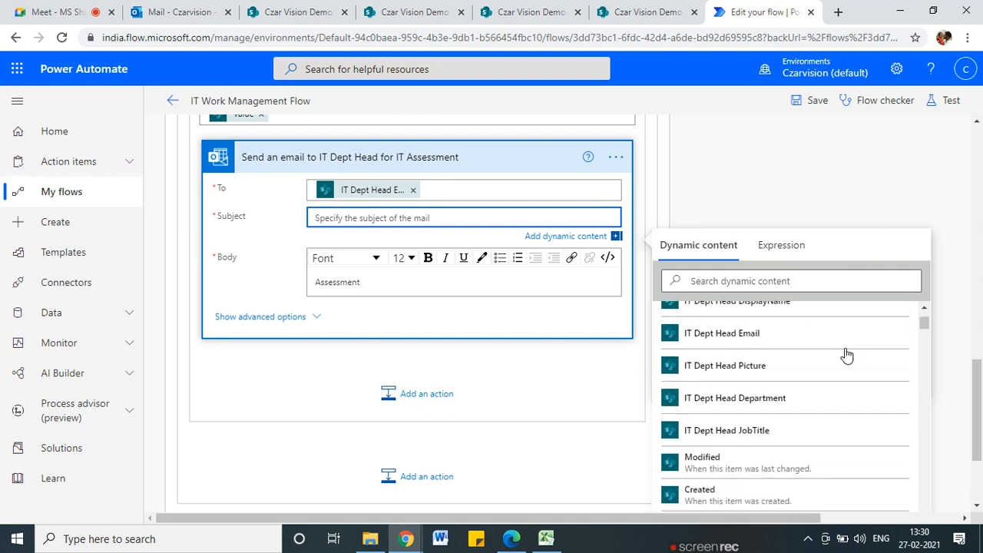
click(745, 281)
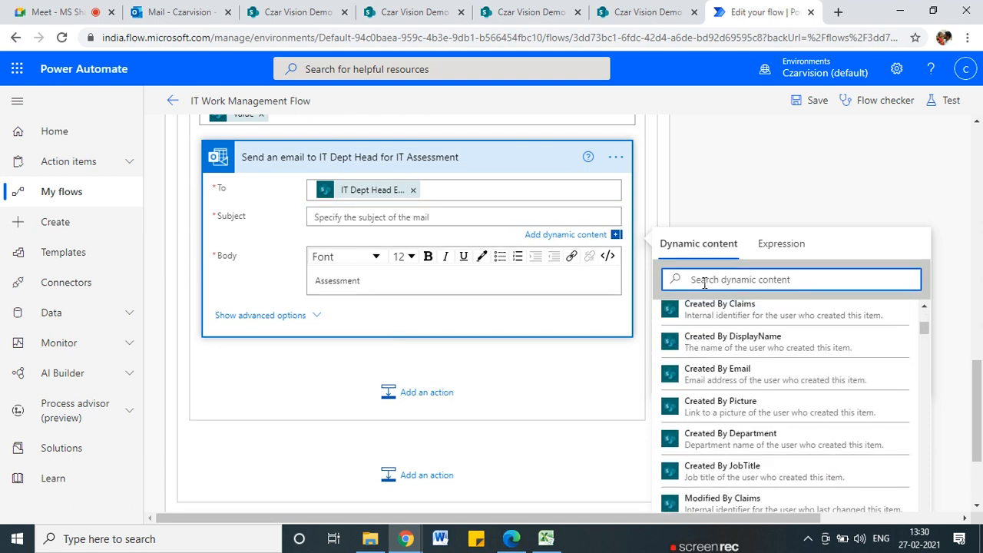
text(work)
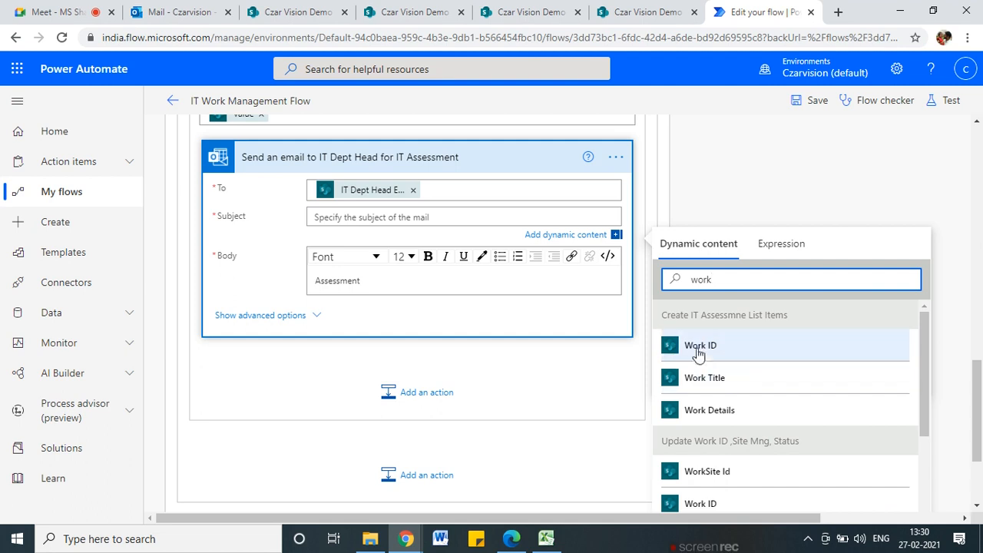
scroll(749, 426, down, 2)
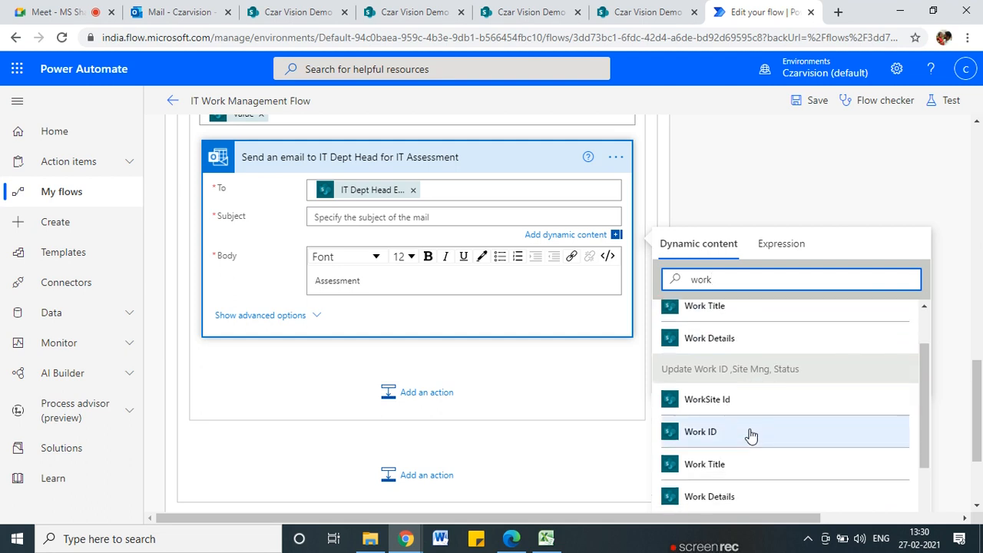
scroll(750, 436, down, 6)
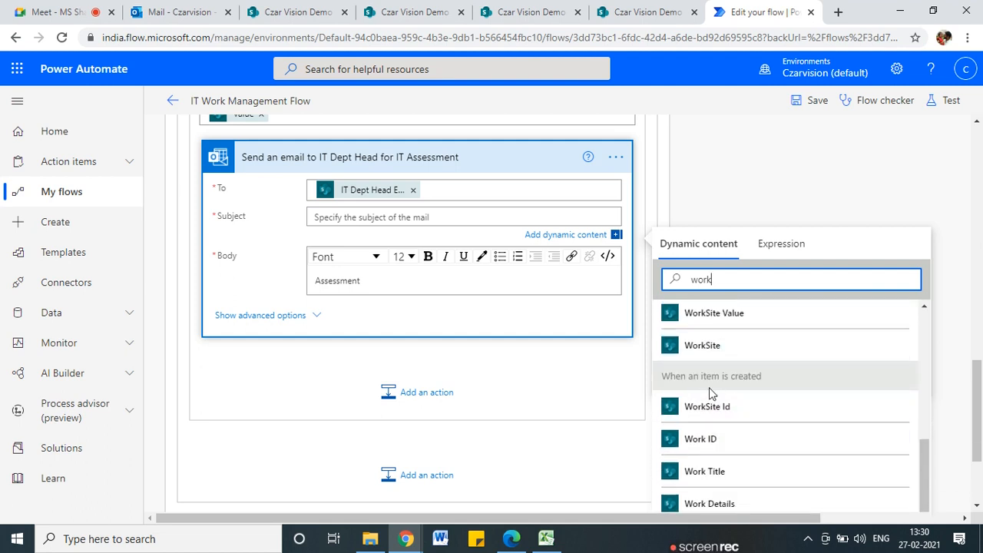
click(719, 436)
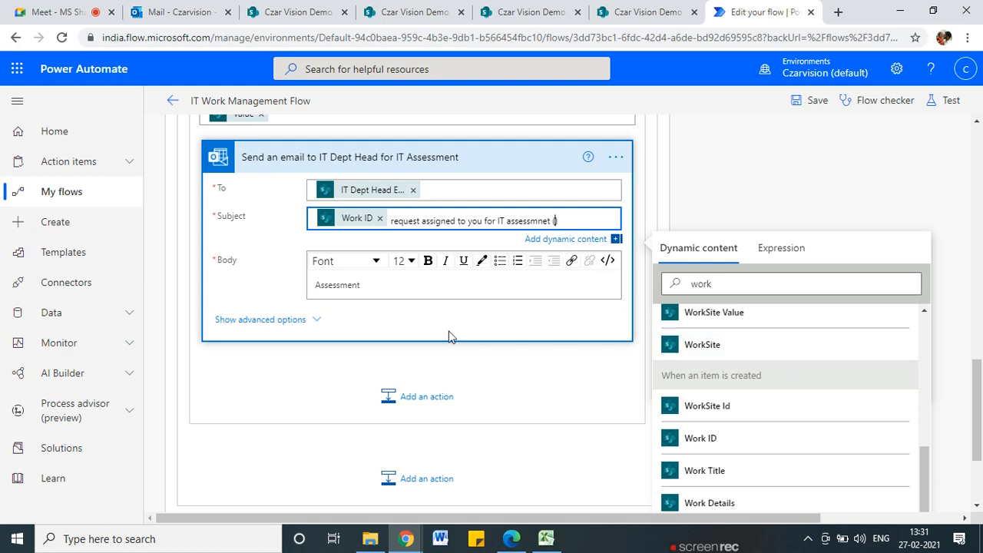
- Insert the IT Dept Name dynamic content from Get IT Dept Head Email between the parentheses in the email subject
scroll(350, 331, up, 3)
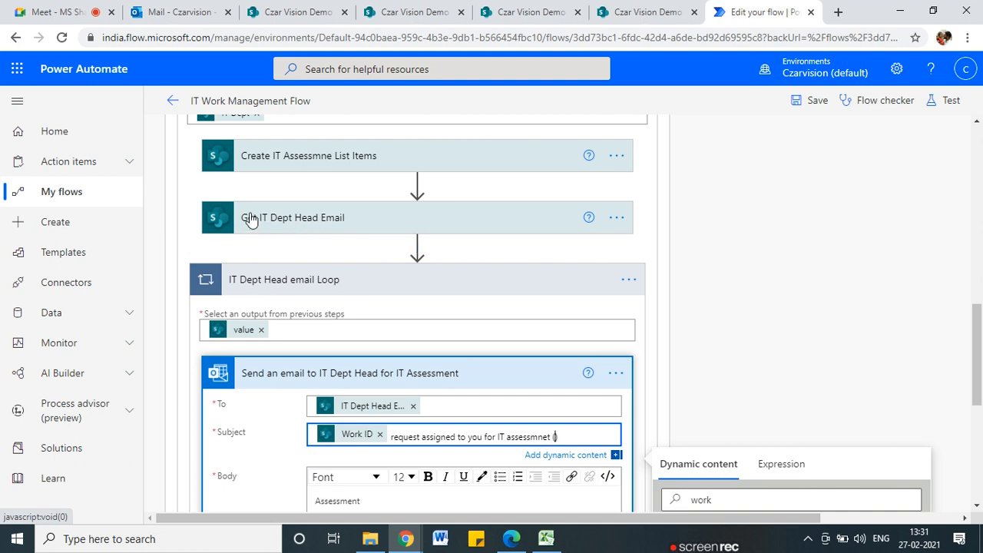
scroll(771, 417, down, 3)
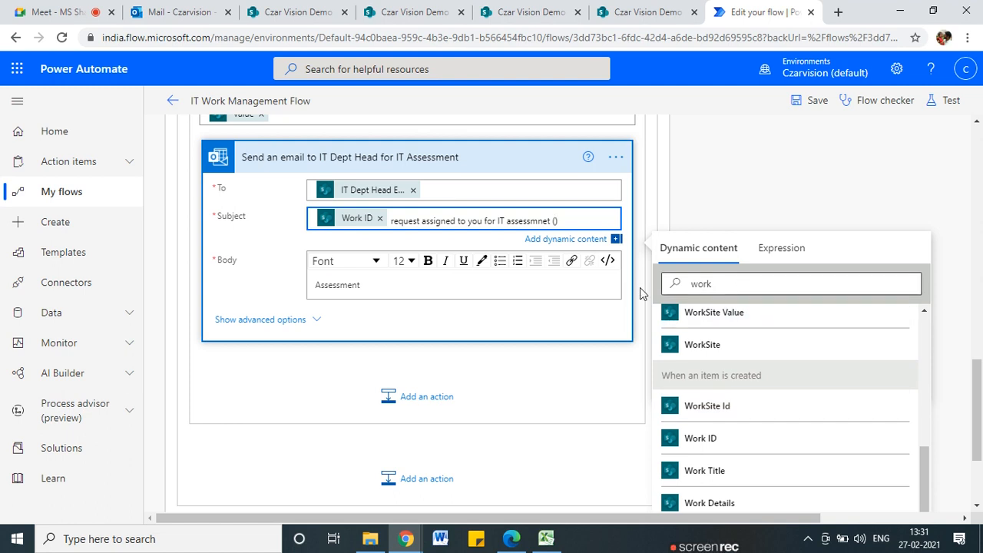
drag(720, 284, 640, 288)
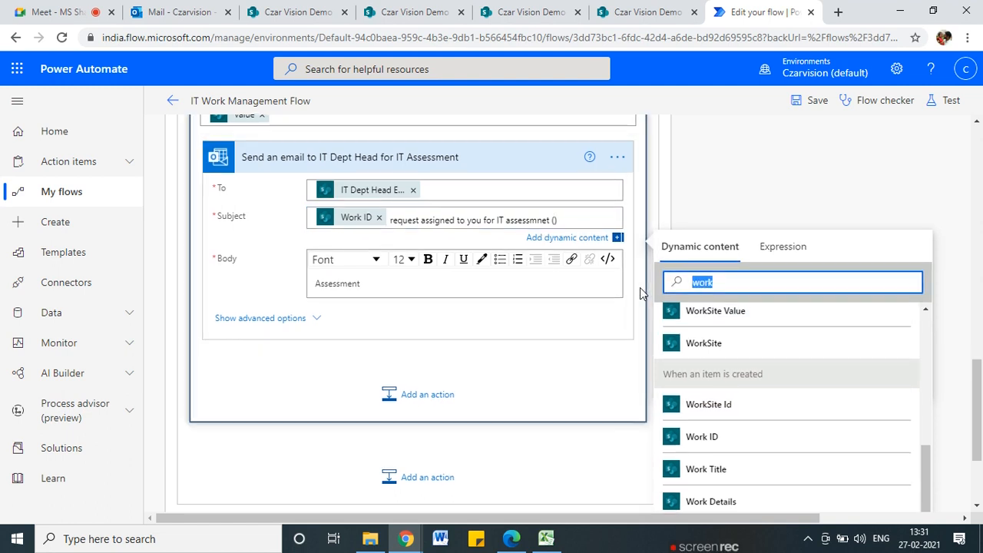
text(Dept)
scroll(807, 451, up, 1)
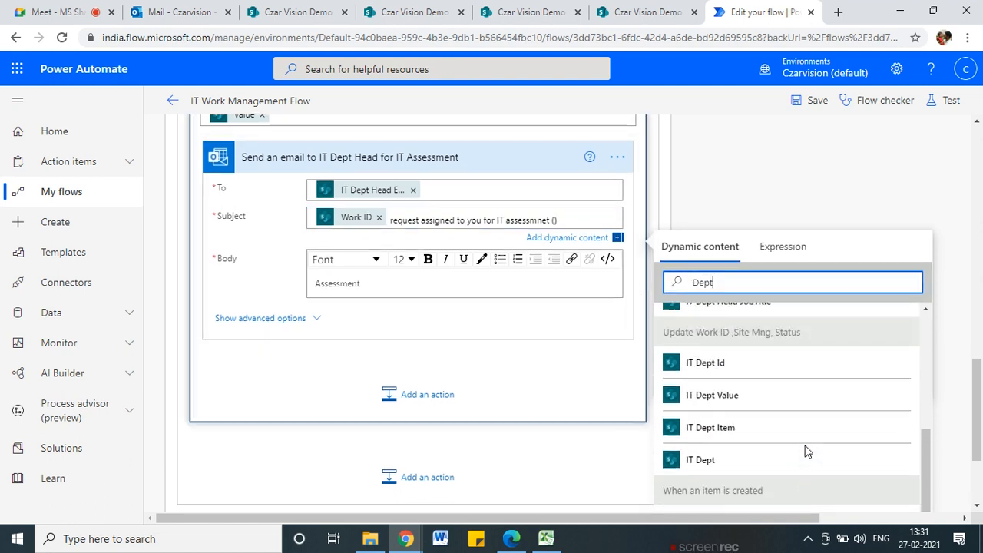
scroll(807, 452, up, 4)
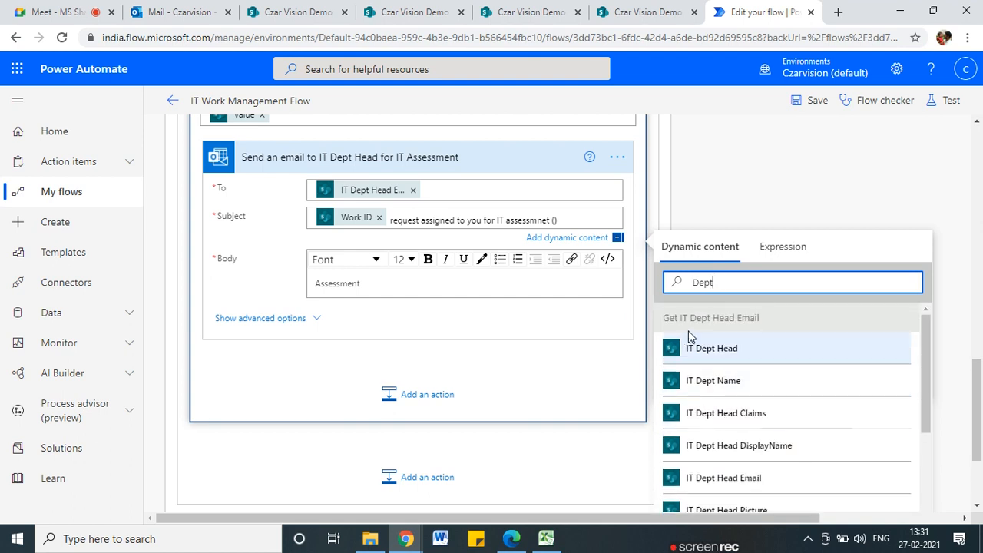
scroll(755, 368, down, 1)
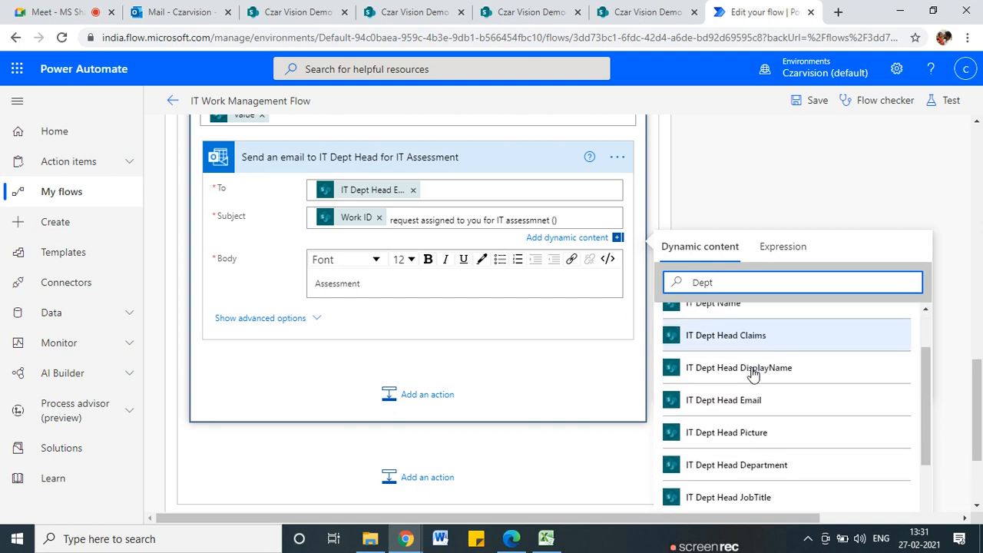
scroll(753, 373, down, 5)
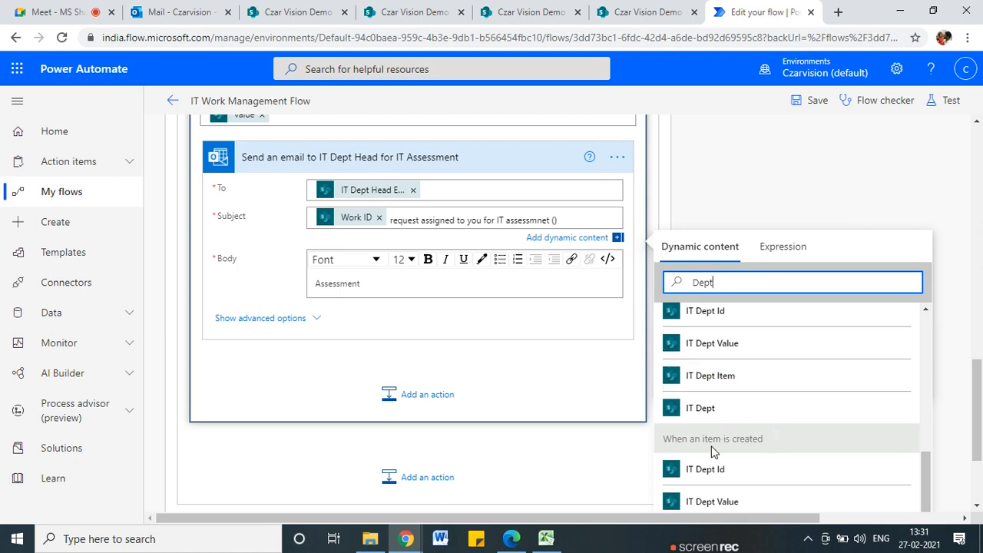
scroll(747, 446, down, 4)
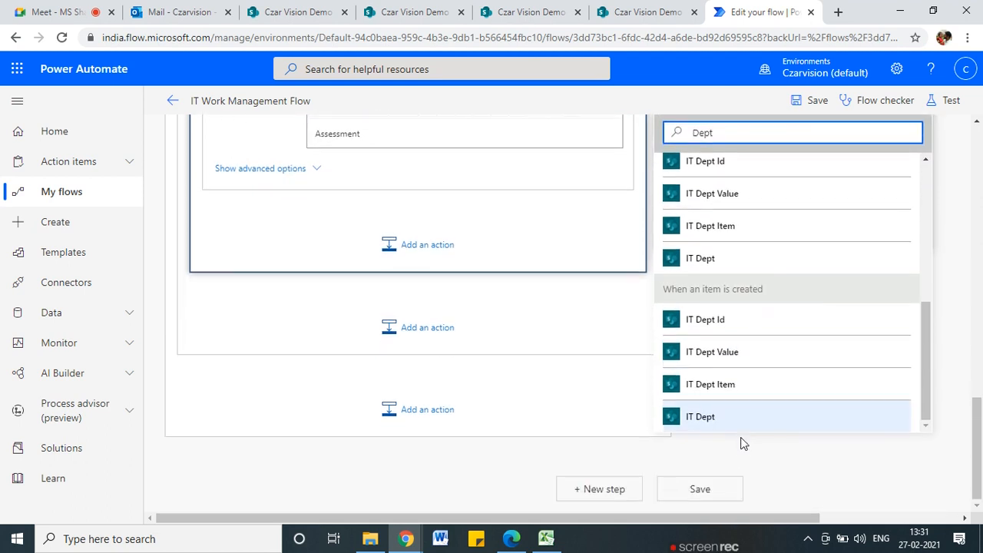
scroll(743, 444, up, 3)
scroll(939, 359, down, 2)
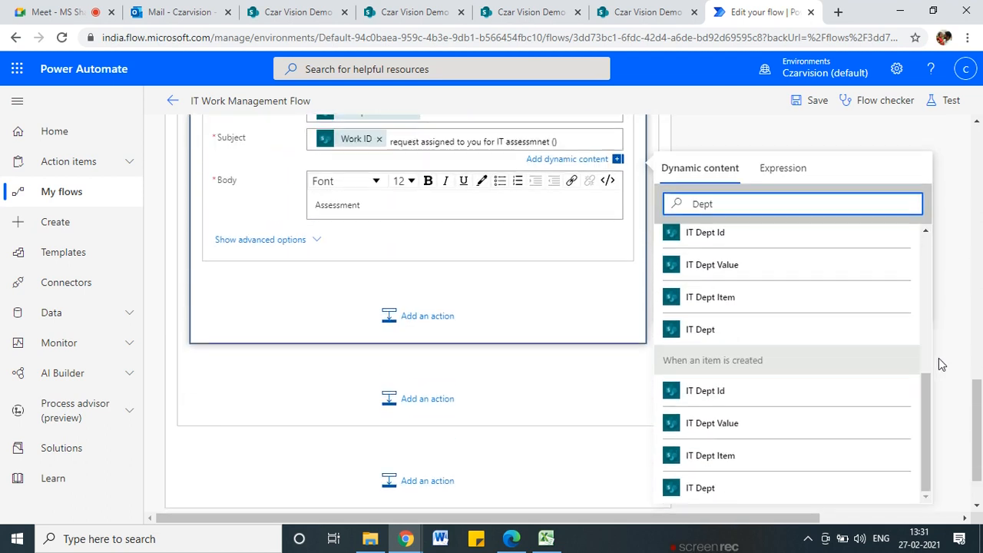
click(926, 232)
click(925, 232)
click(925, 233)
click(926, 232)
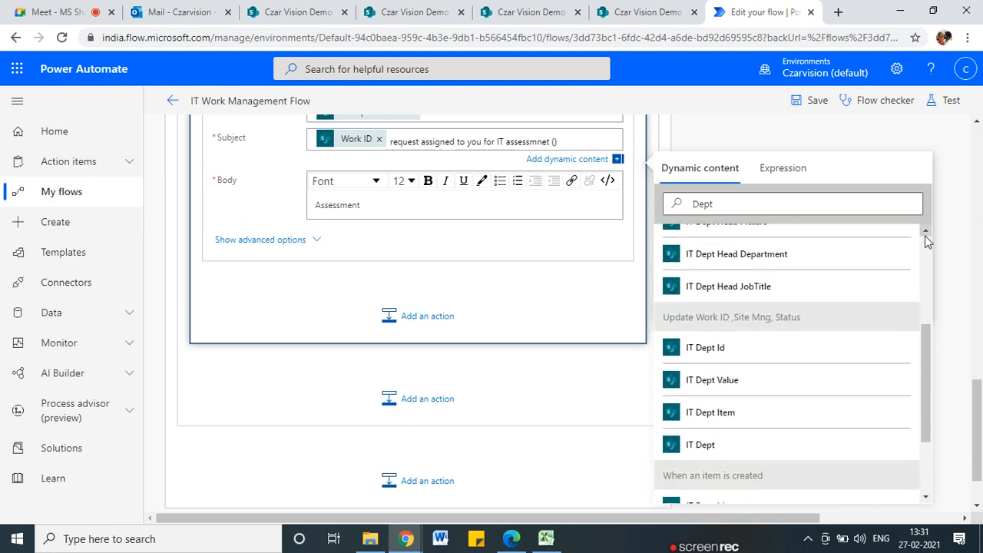
click(926, 232)
click(926, 232)
click(925, 232)
click(926, 232)
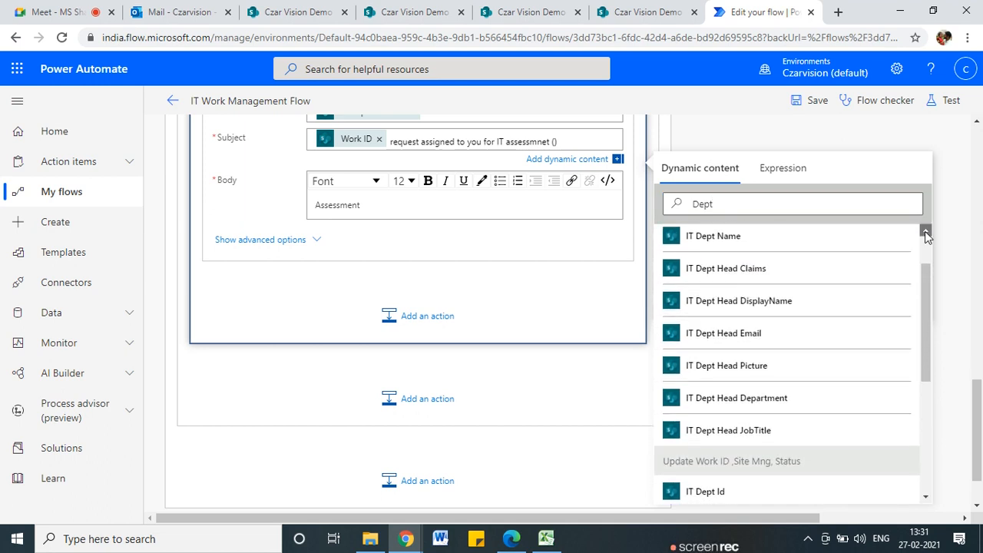
click(925, 232)
click(926, 232)
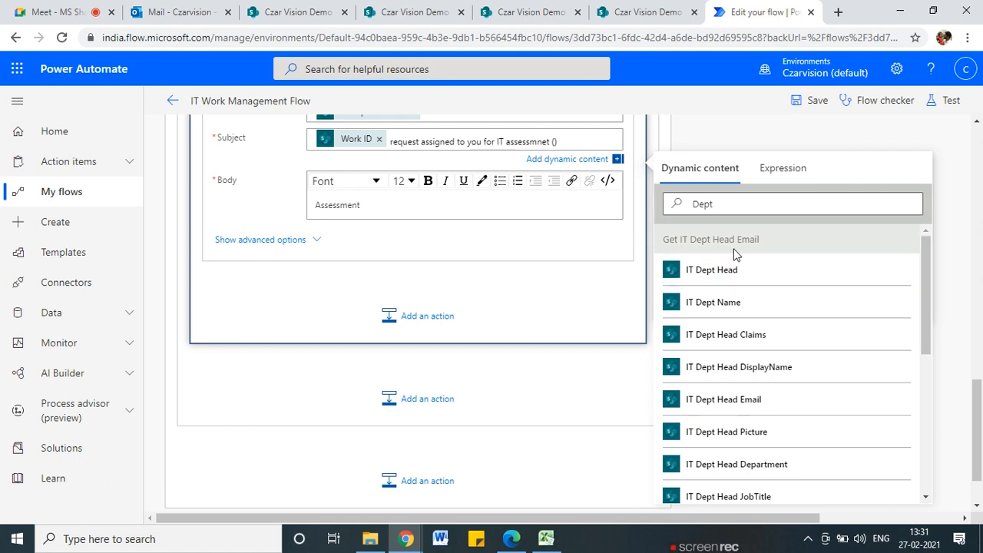
scroll(514, 346, up, 1)
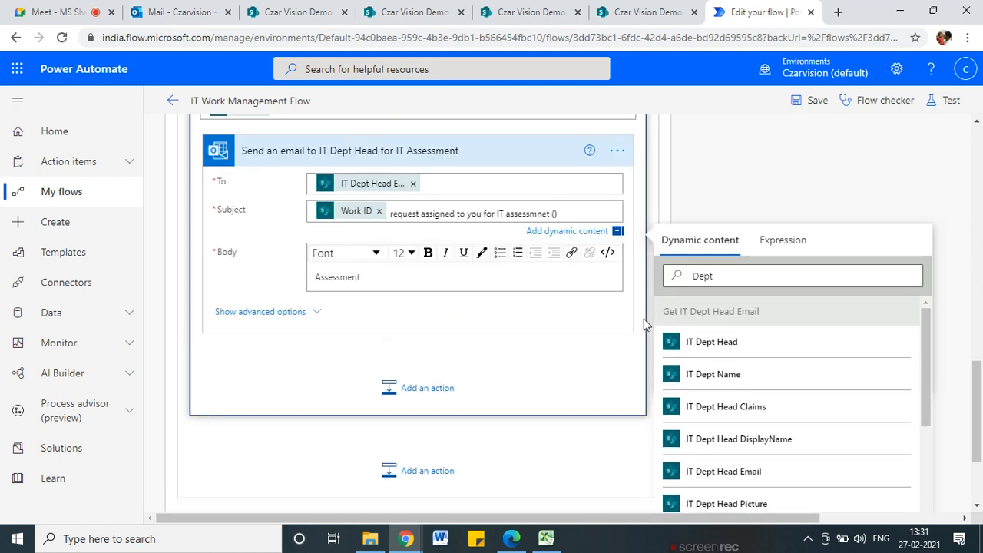
scroll(372, 295, up, 1)
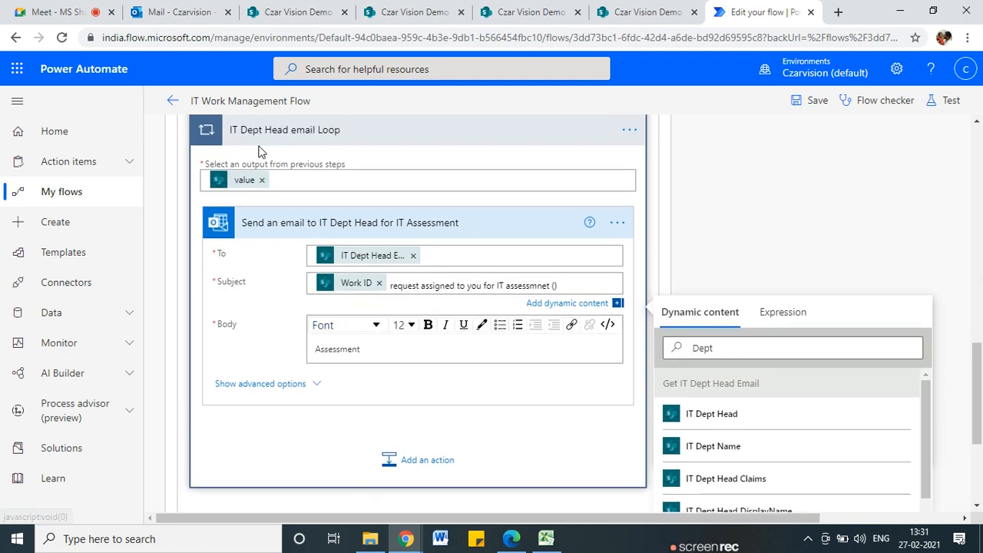
scroll(691, 448, down, 1)
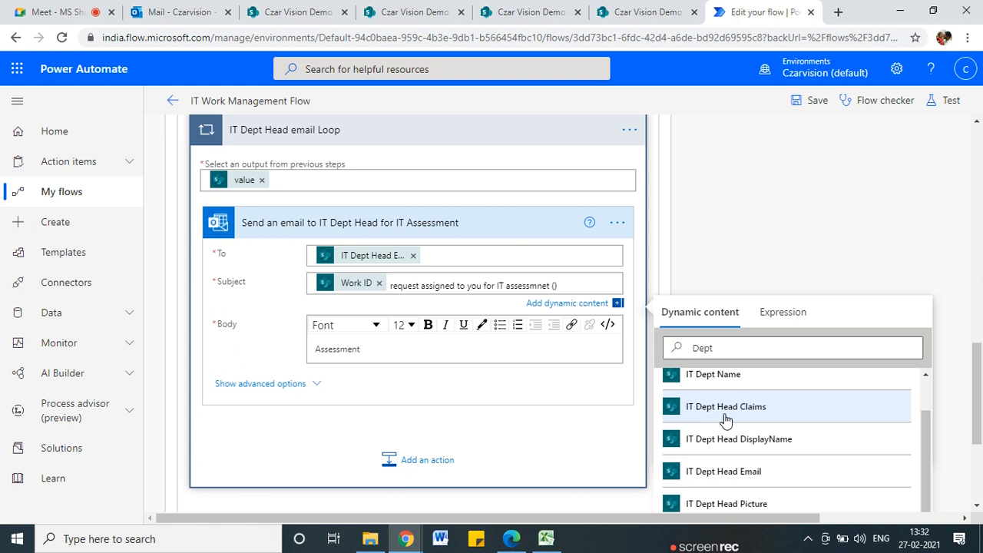
click(715, 391)
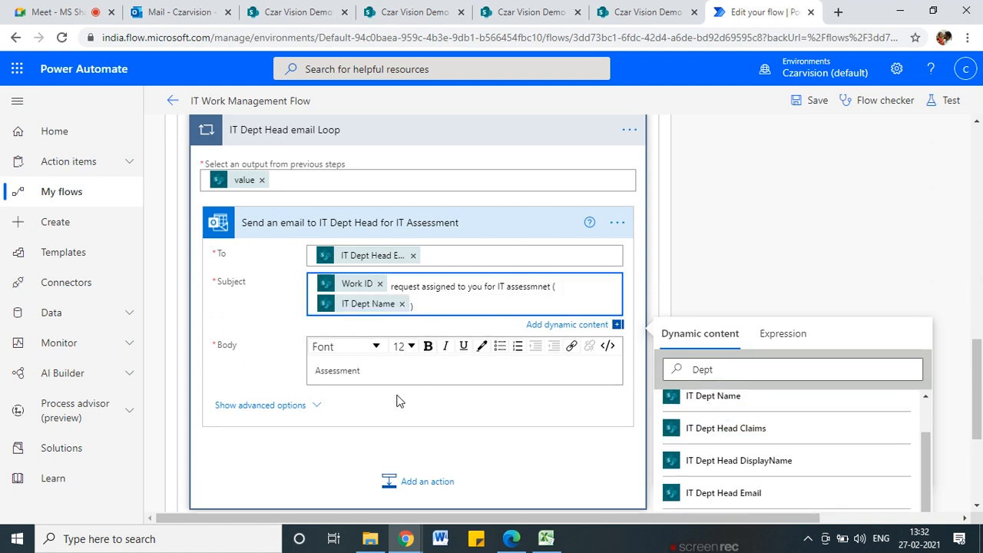
- Replace the existing body text of the IT Dept Head assessment email with the greeting "Hi"
click(403, 373)
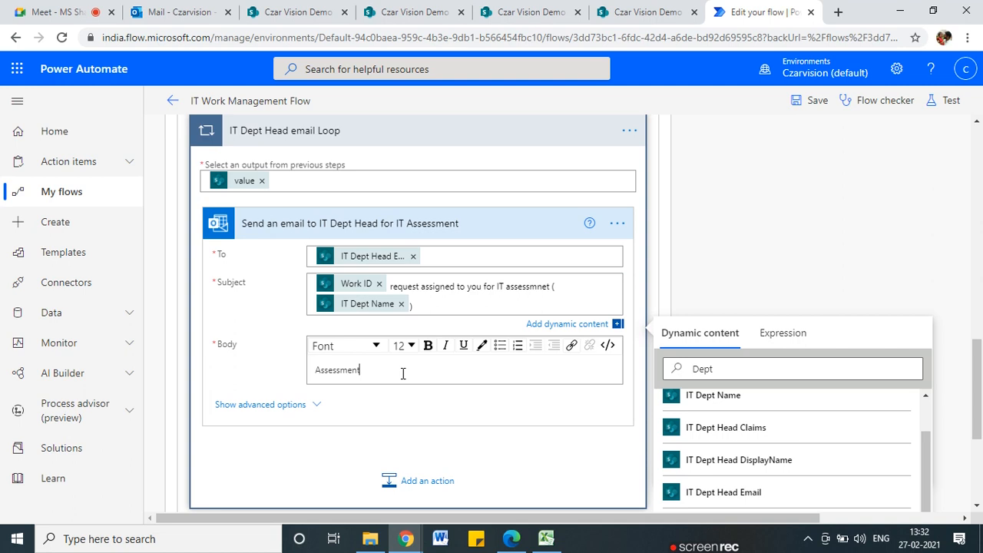
key(BackSpace)
key(BackSpace)
key(BackSpace)
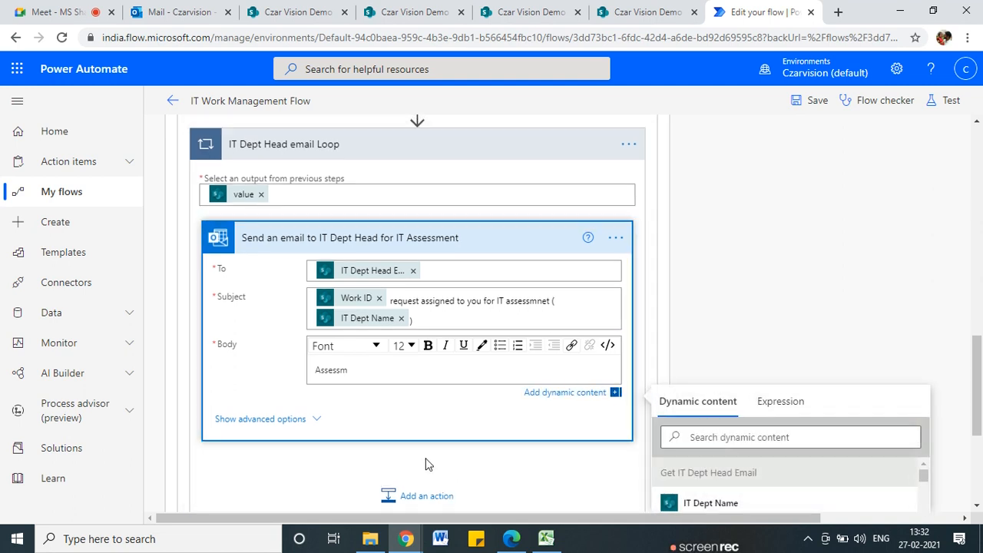
key(BackSpace)
key(BackSpace)
key(BackSpace)
key(BackSpace)
key(BackSpace)
key(BackSpace)
text(Hi)
key(BackSpace)
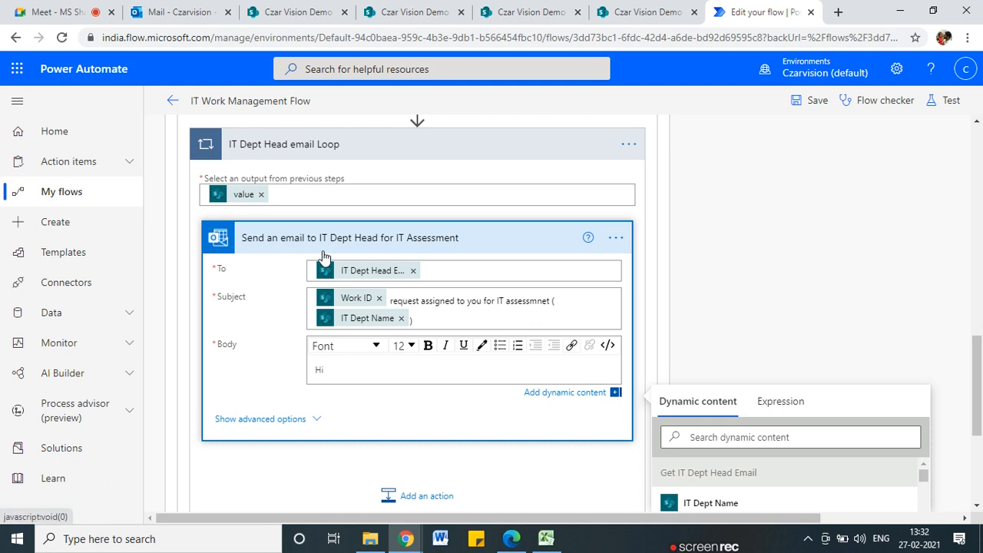
- Insert the IT Dept Head DisplayName dynamic content after "Hi" in the email body, followed by a comma and a line break
scroll(323, 256, up, 2)
scroll(681, 424, down, 2)
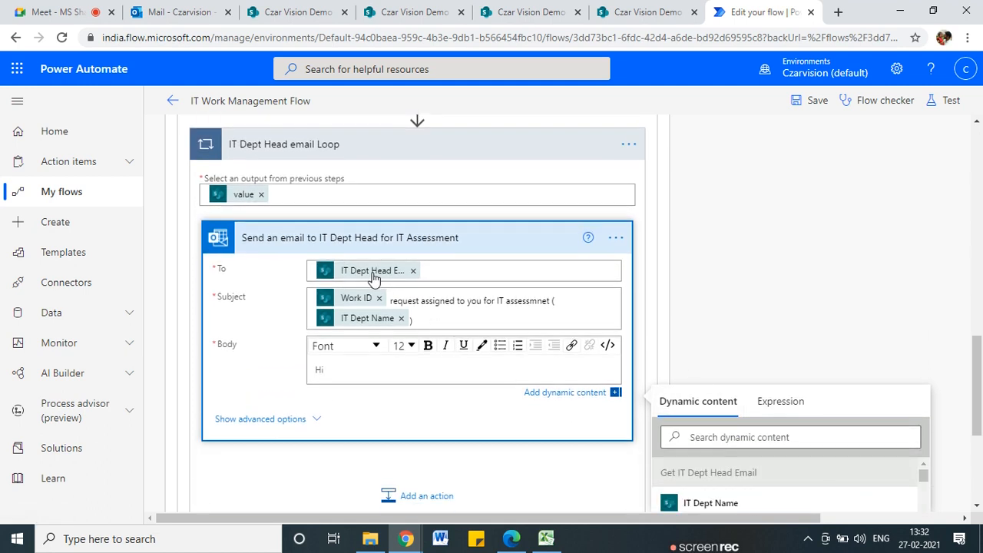
scroll(369, 261, up, 2)
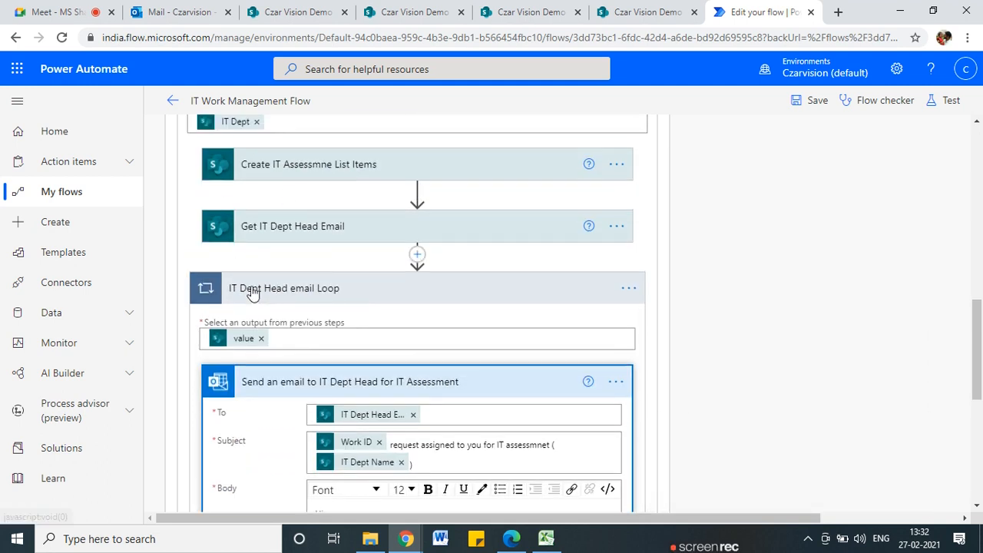
scroll(887, 436, down, 2)
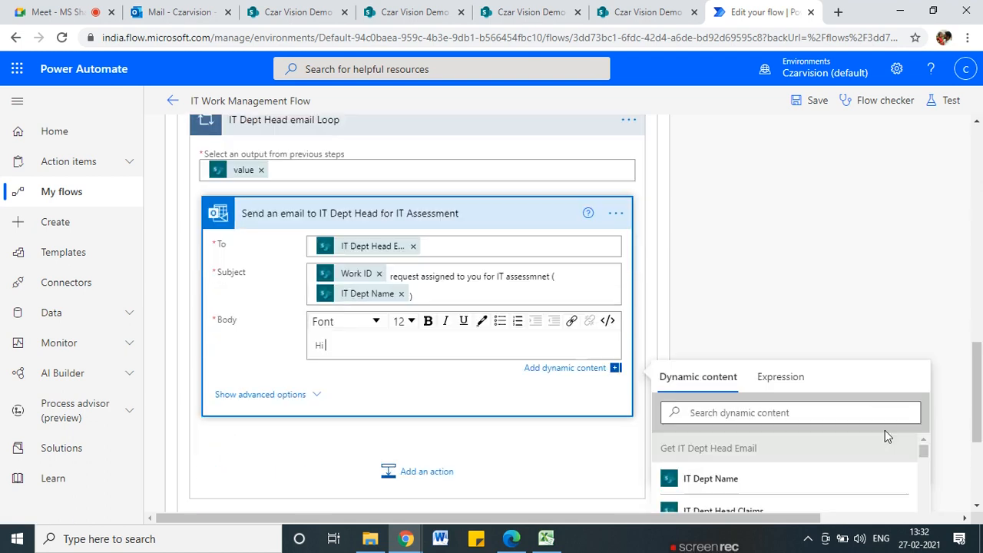
scroll(888, 436, down, 1)
scroll(750, 445, down, 1)
scroll(751, 440, up, 1)
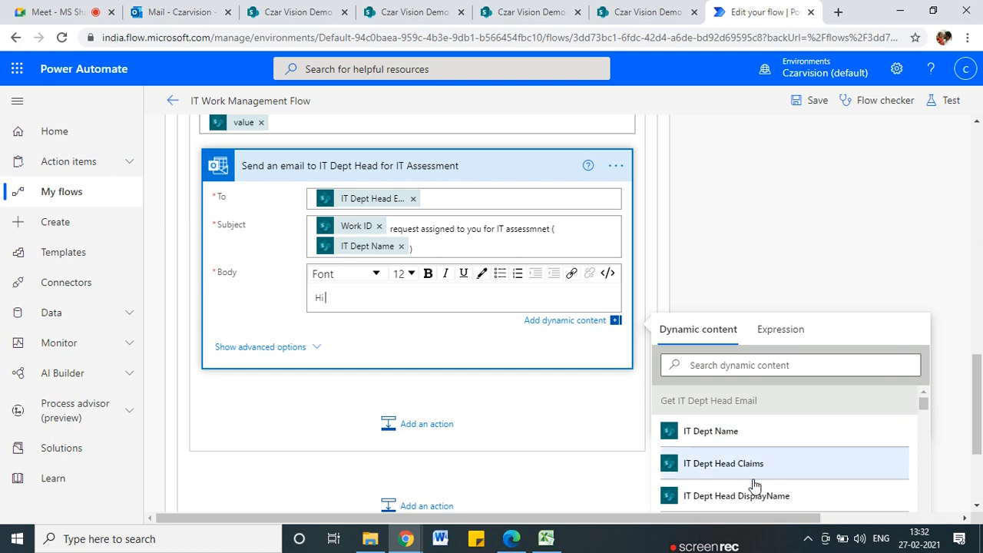
scroll(749, 480, down, 2)
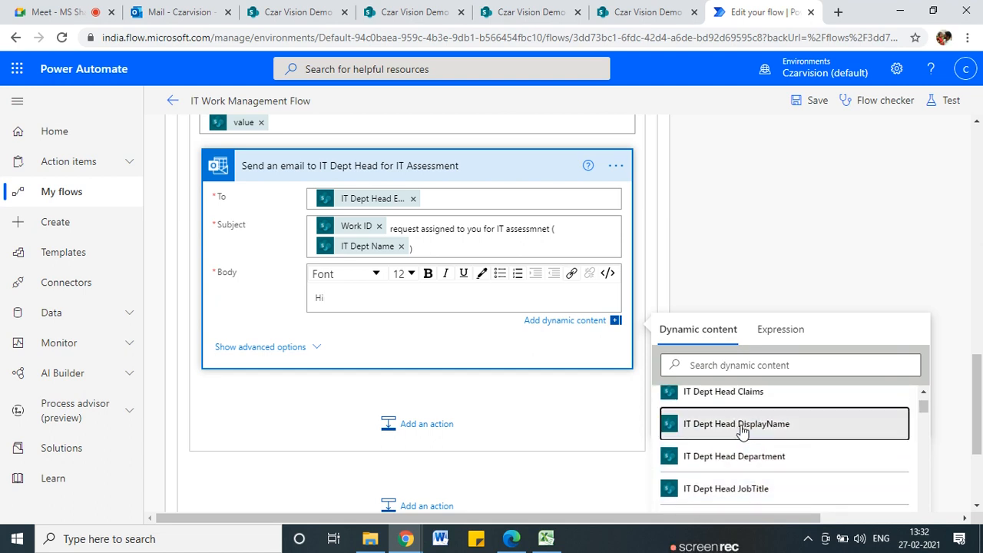
click(742, 430)
text(,)
key(Return)
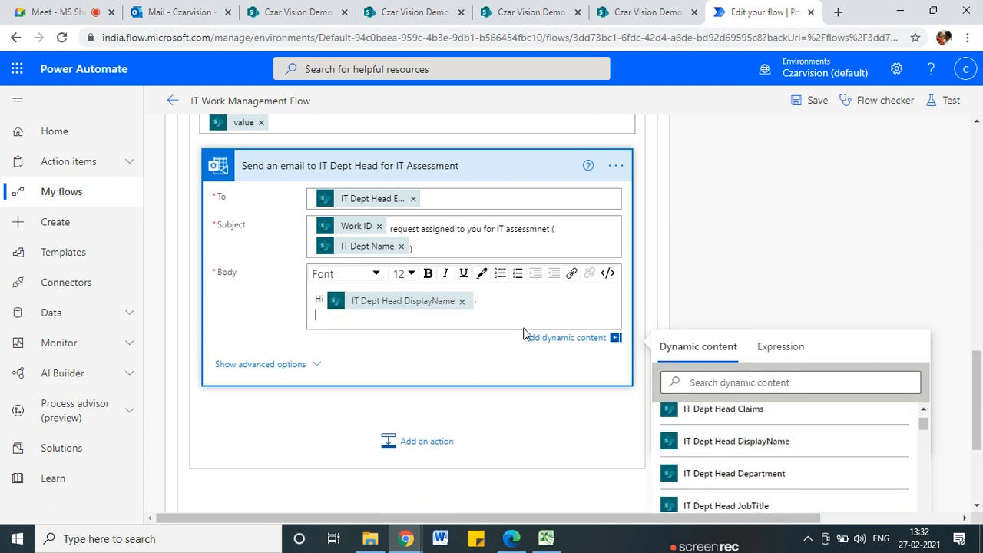
- Write "Request assigned to you for IT assessmnet of Dept" below the greeting in the email body
text(REq)
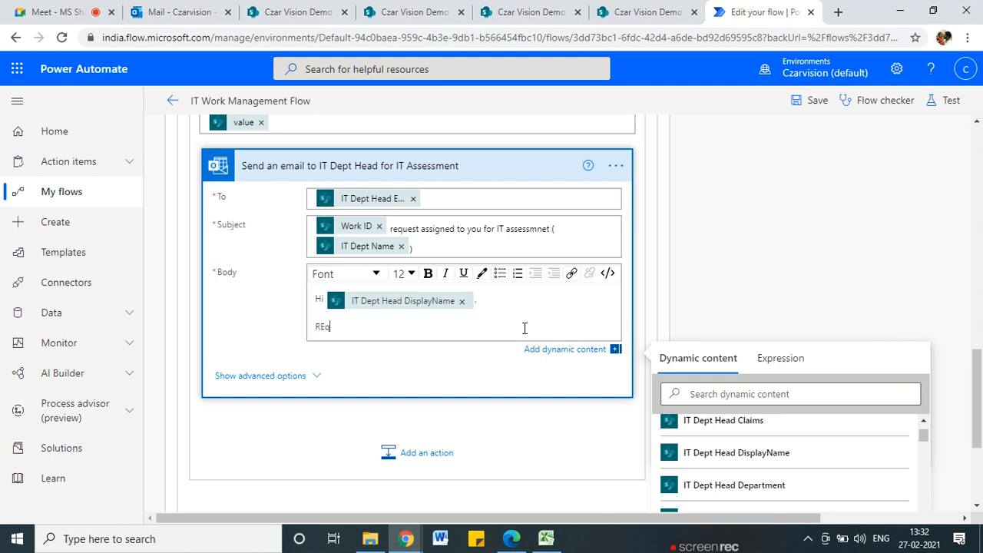
text(uest)
key(BackSpace)
key(BackSpace)
key(BackSpace)
key(BackSpace)
key(BackSpace)
key(BackSpace)
key(BackSpace)
text(Request a)
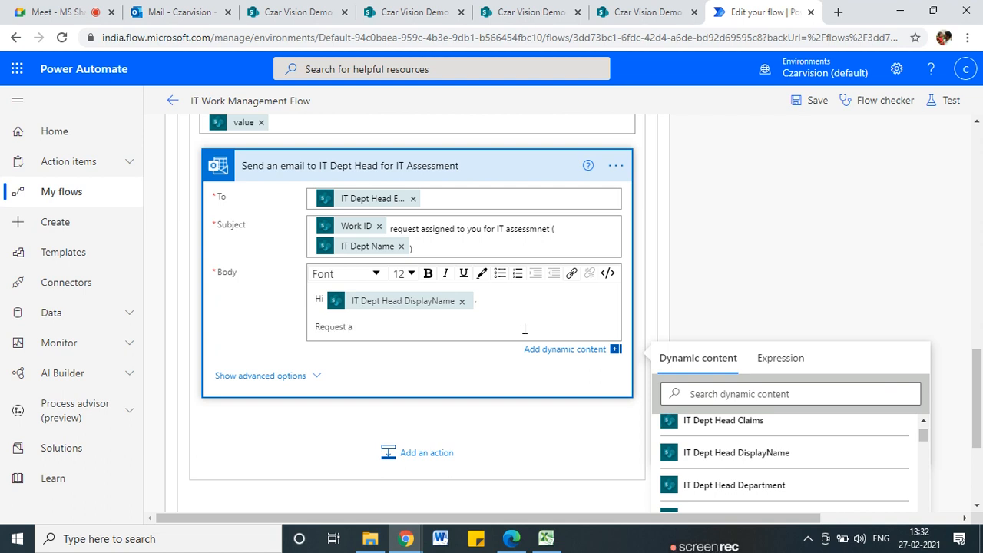
text(ssigned to you for IT)
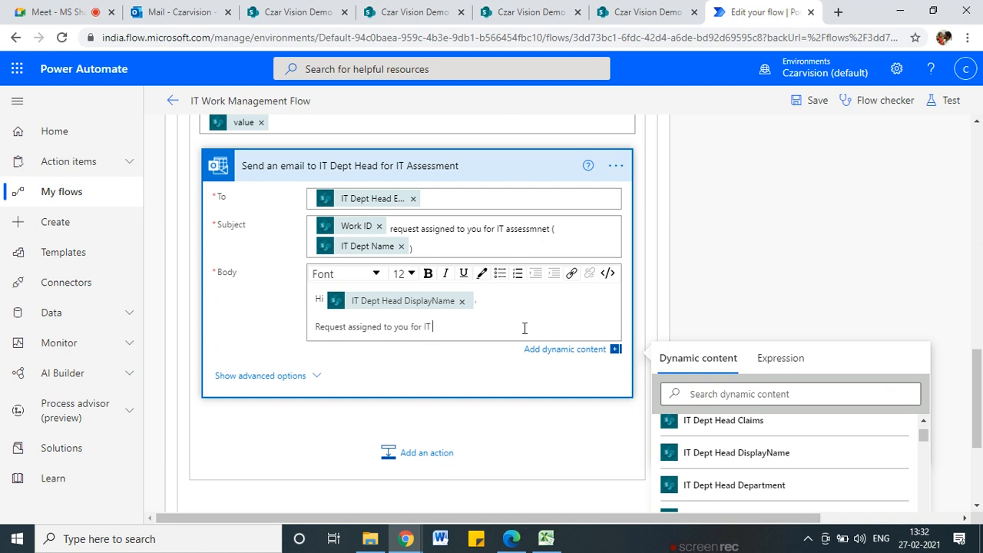
text(assessmnet )
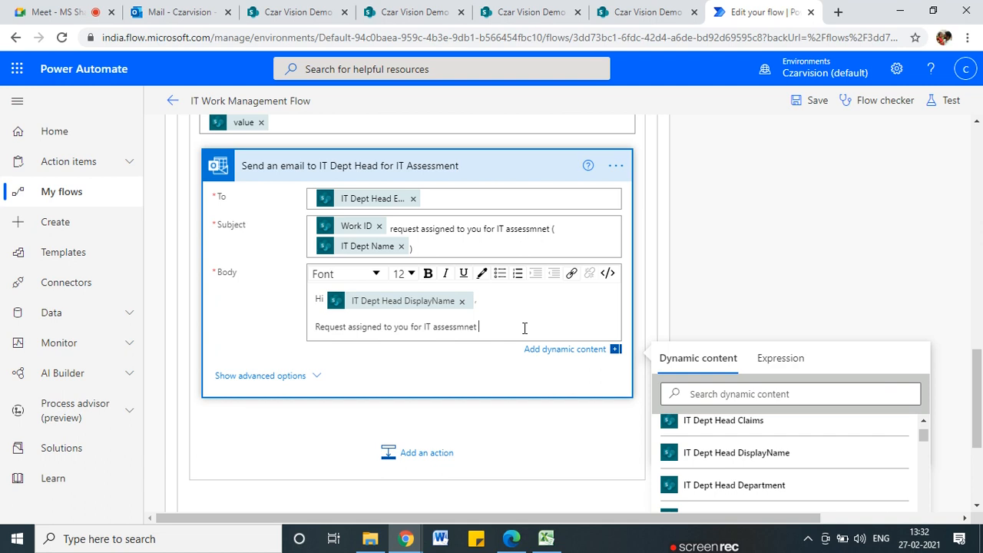
text(of Dept)
- Insert the IT Dept Name dynamic content at the end of the request sentence, followed by a period and a new line
scroll(832, 456, up, 1)
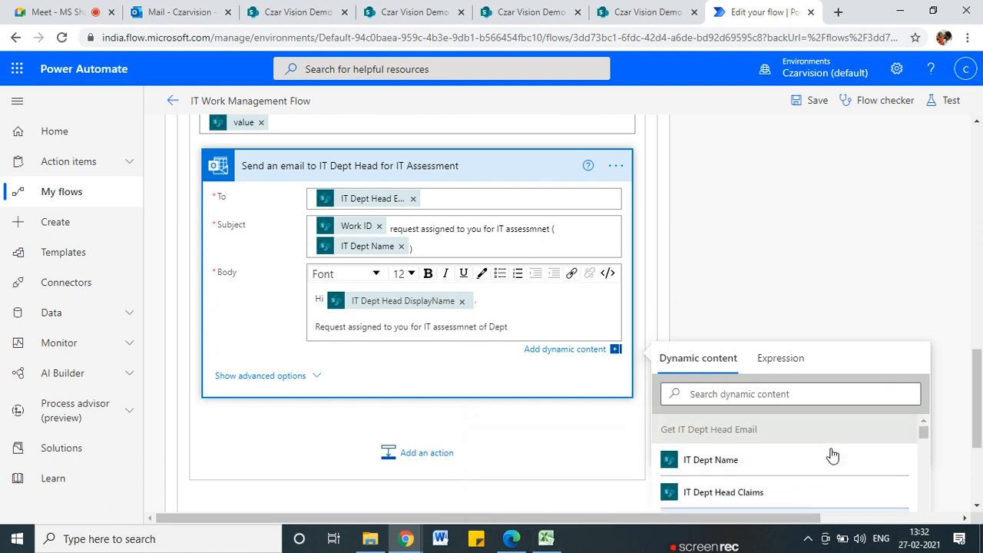
click(771, 461)
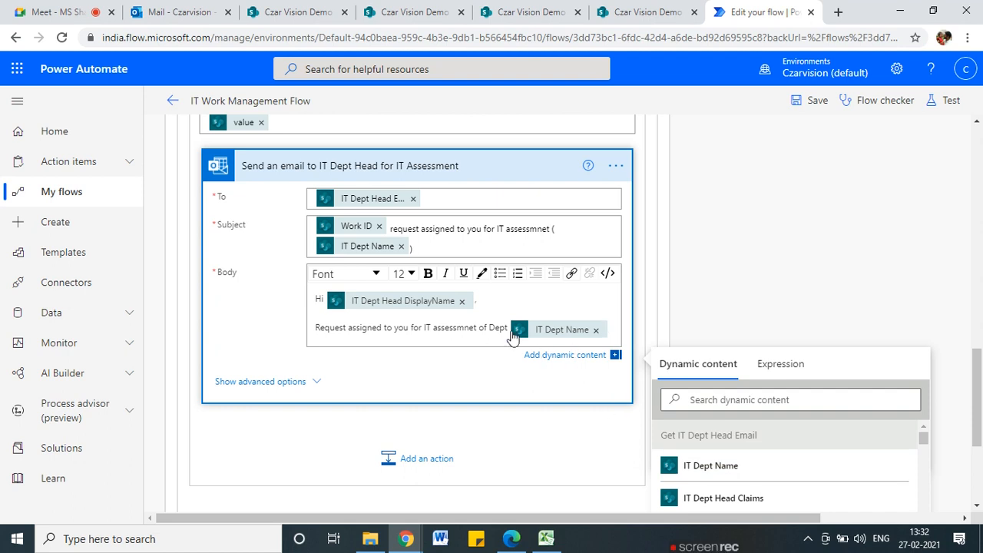
text(.)
key(Return)
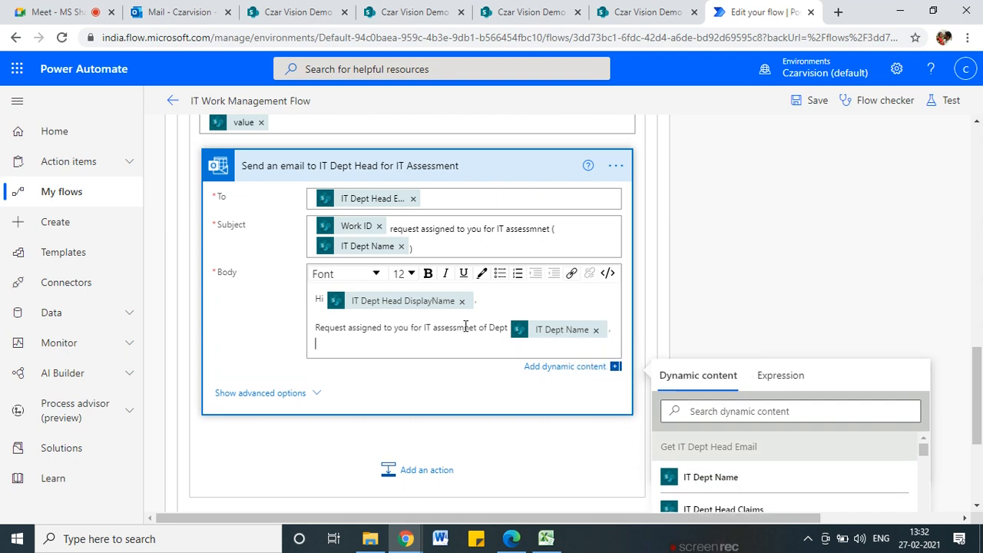
- Add a "Work ID -" line to the email body and search the dynamic content for "wor"
scroll(465, 327, down, 1)
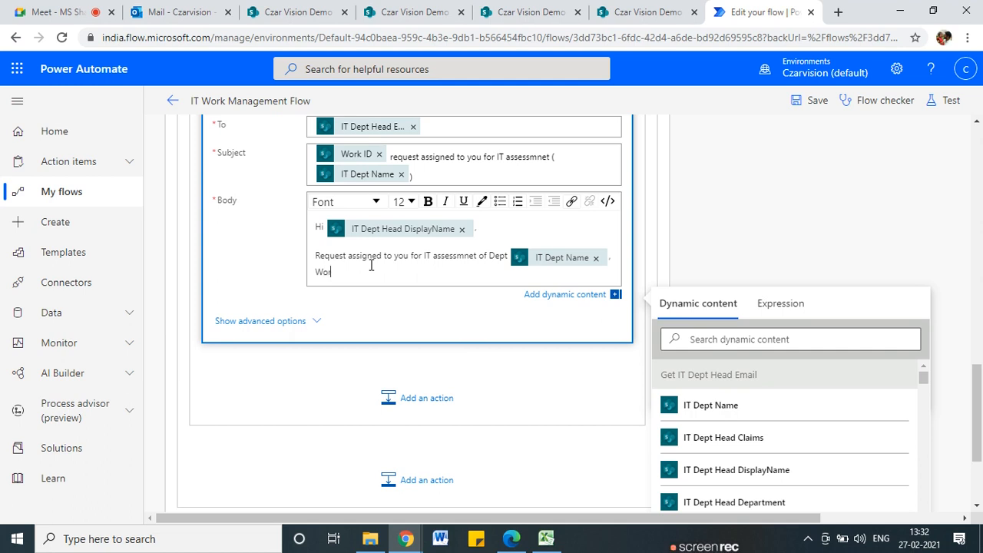
text(Work ID -)
scroll(783, 449, down, 5)
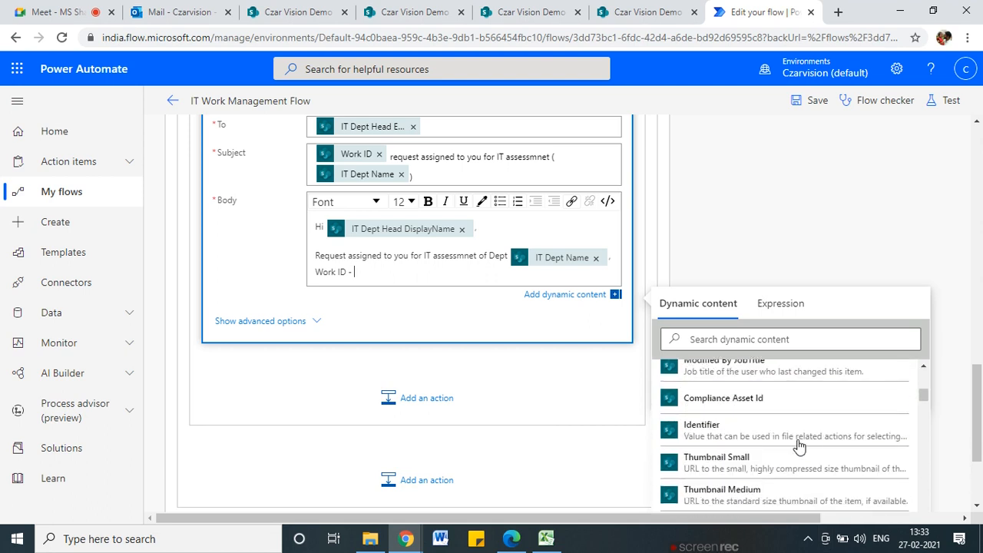
click(707, 339)
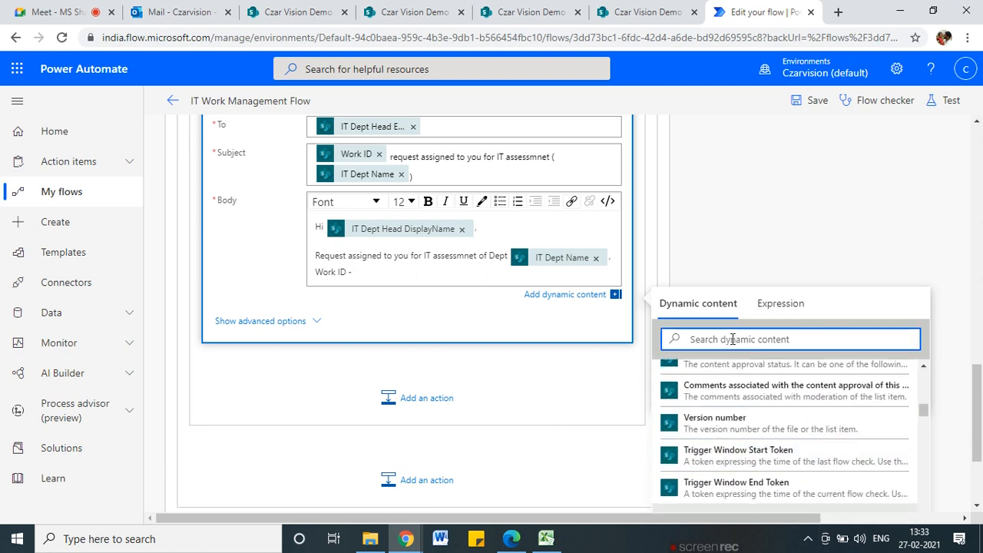
text(wor)
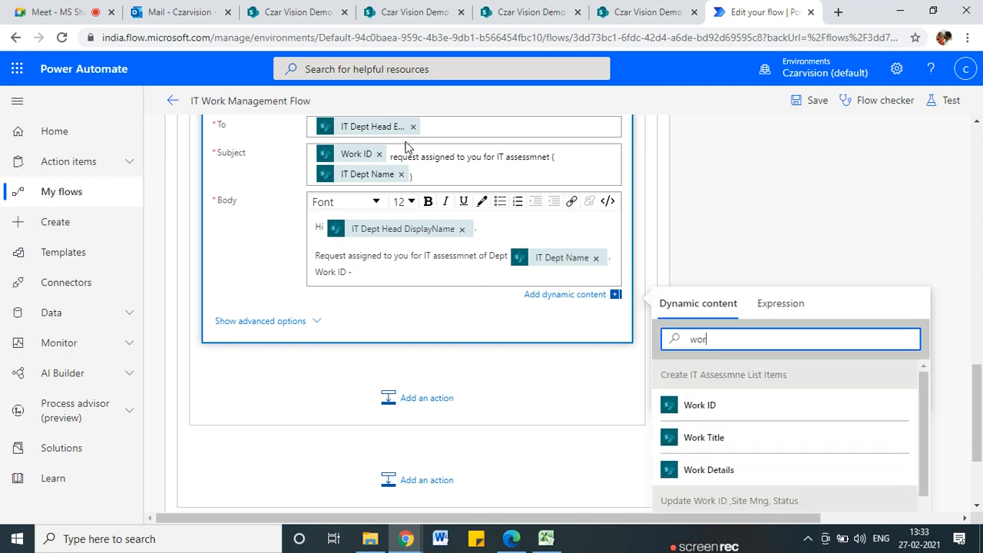
right_click(346, 158)
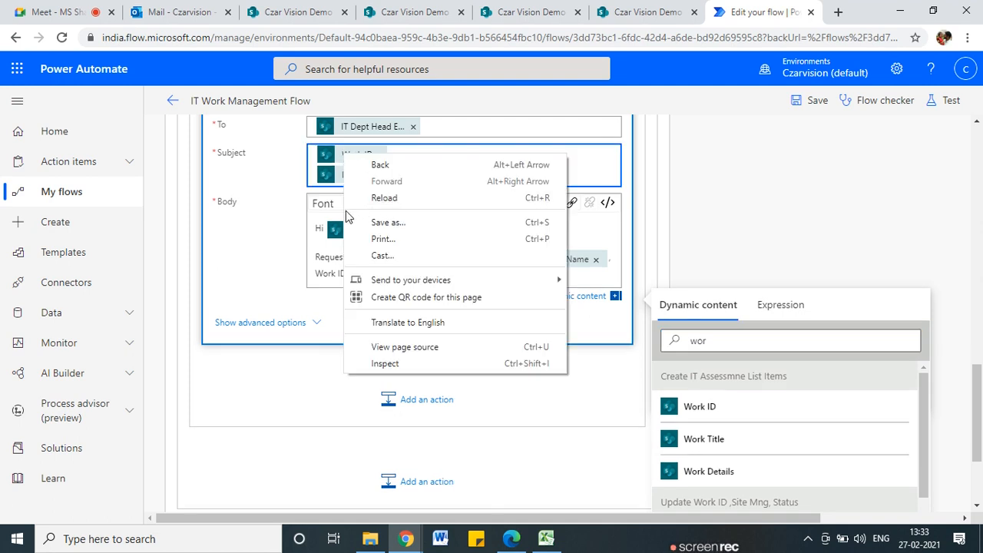
click(266, 220)
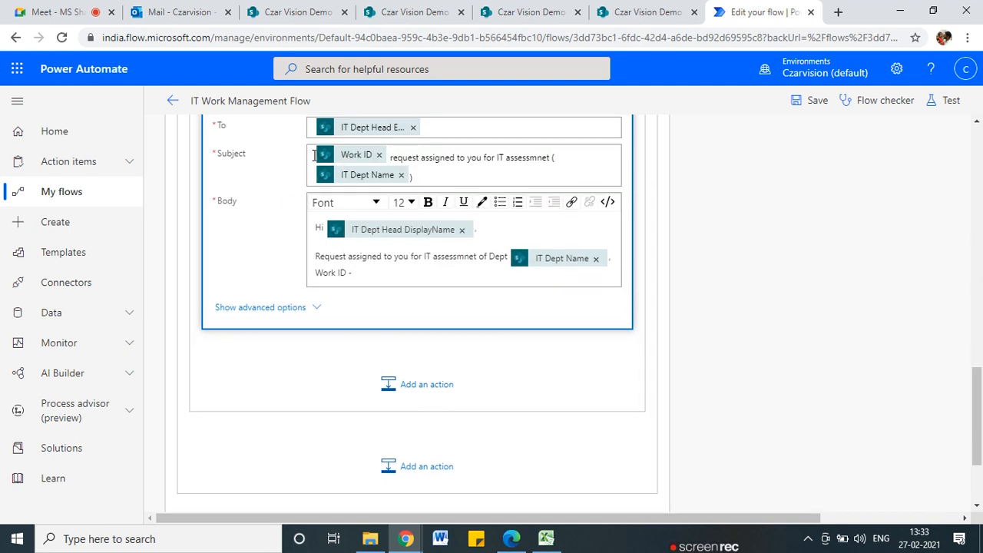
click(391, 155)
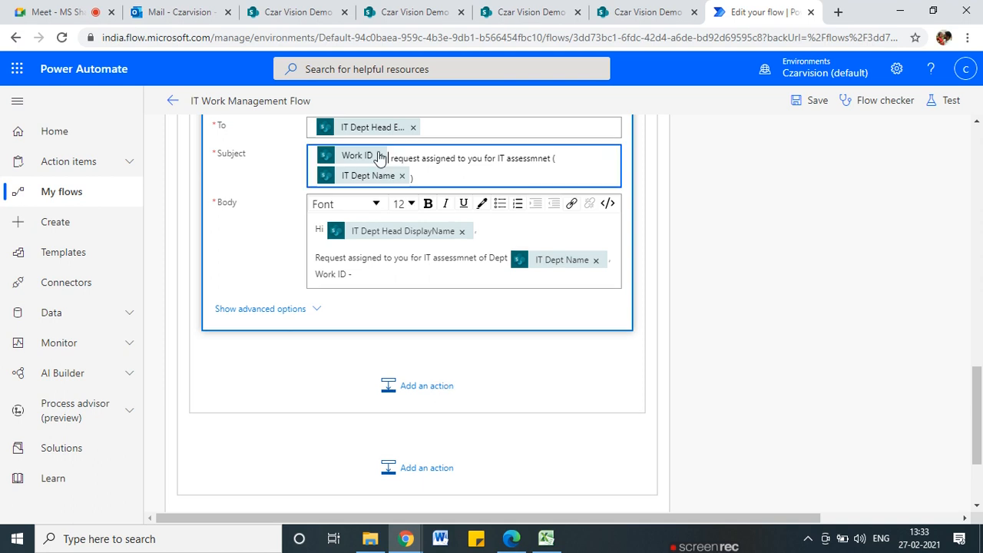
click(330, 159)
click(361, 160)
right_click(361, 159)
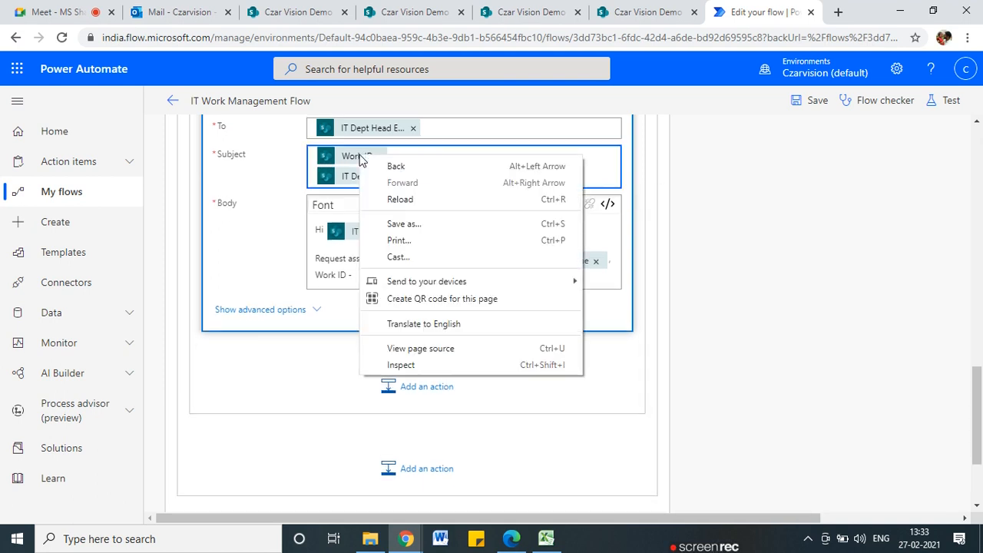
click(254, 265)
click(369, 278)
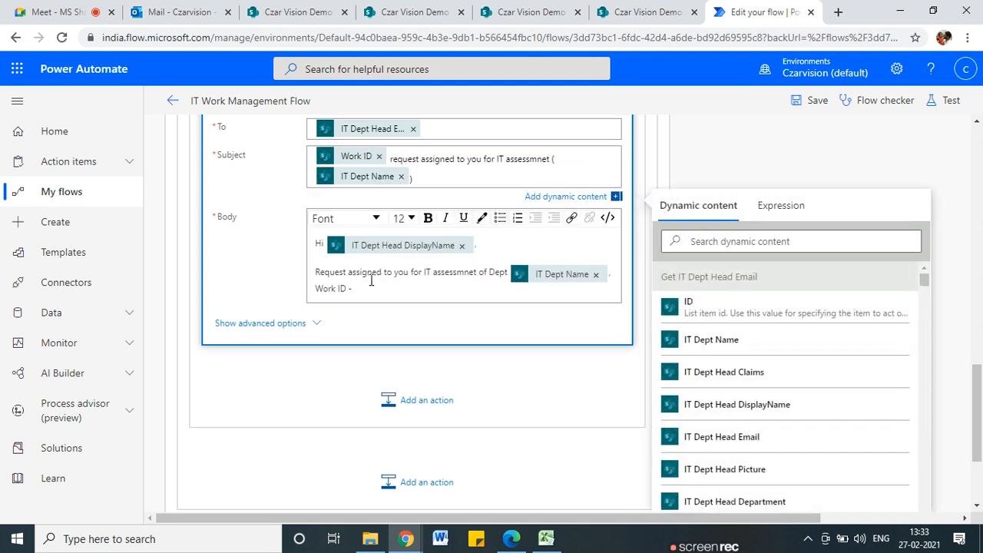
click(713, 256)
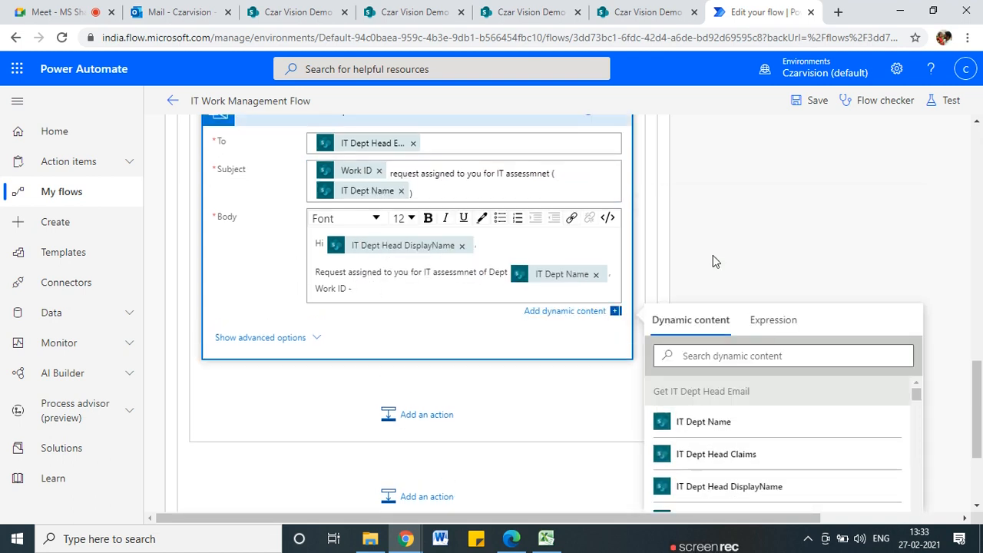
- Search the dynamic content for "work" and insert Work ID from When an item is created after "Work ID -" in the body
click(396, 287)
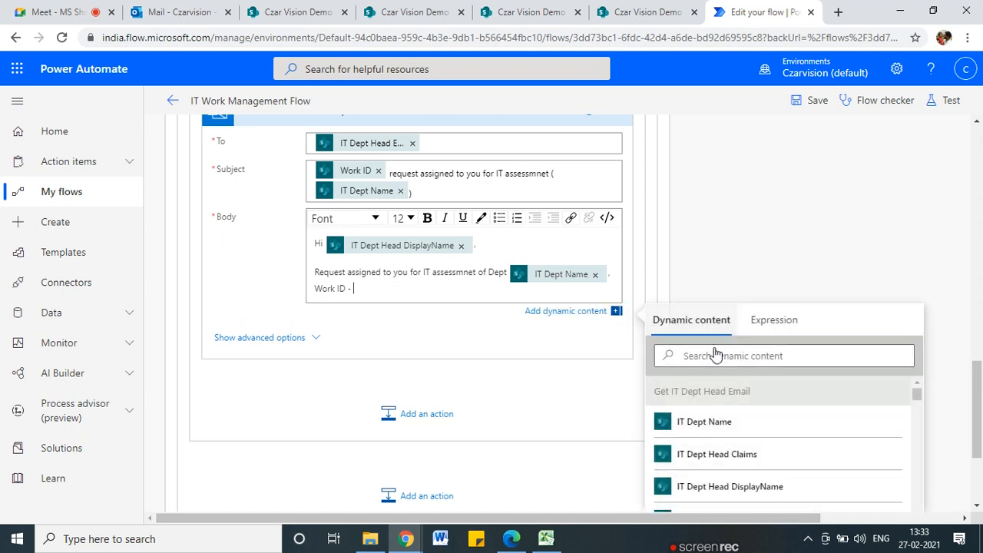
click(715, 354)
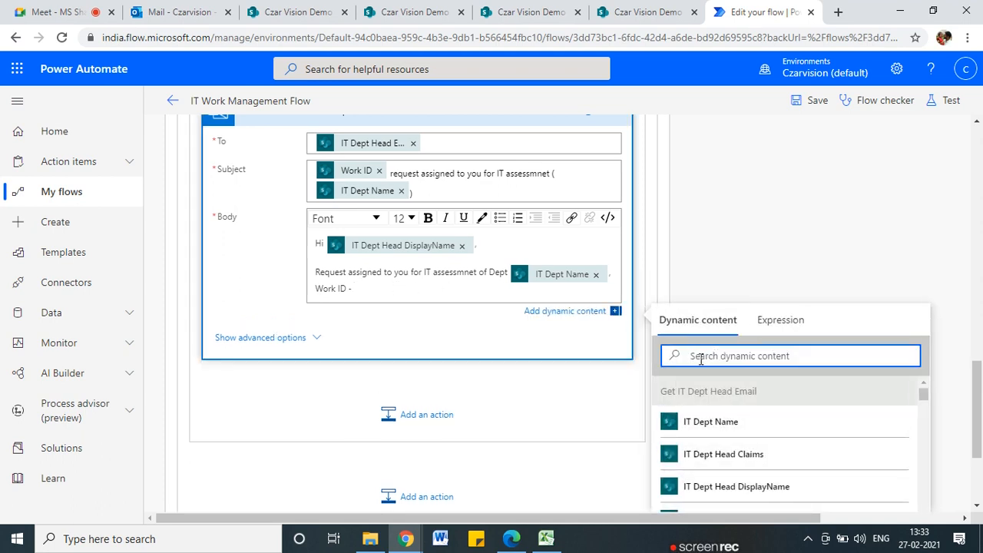
text(work)
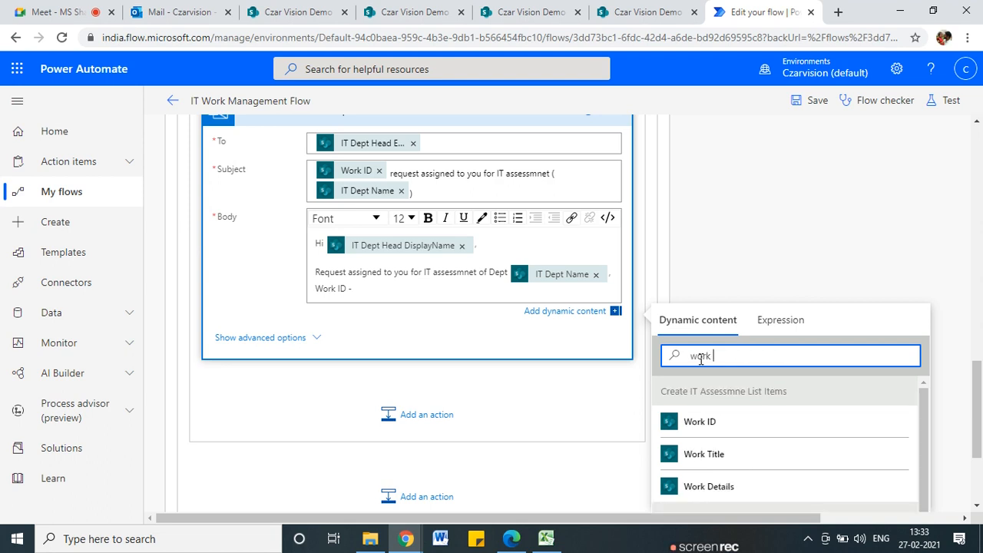
scroll(791, 447, down, 1)
scroll(792, 447, down, 2)
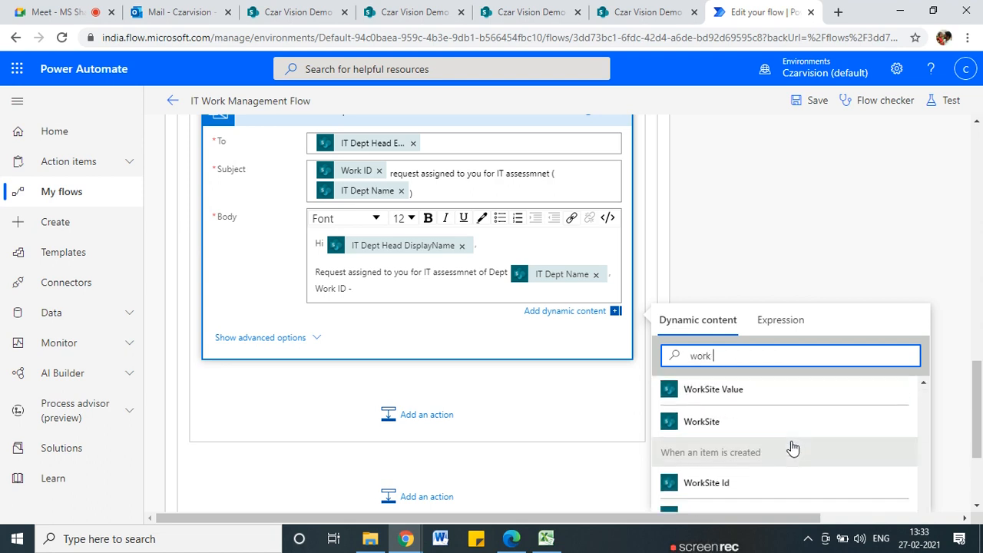
scroll(726, 507, down, 1)
click(725, 510)
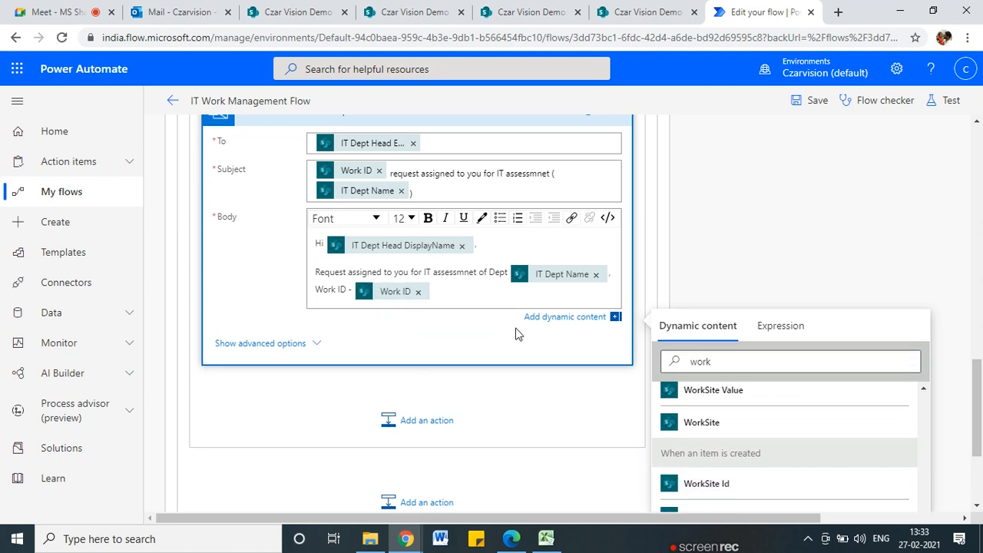
- Add a "Work Details -" line to the body with the Work Details dynamic content from When an item is created
key(Return)
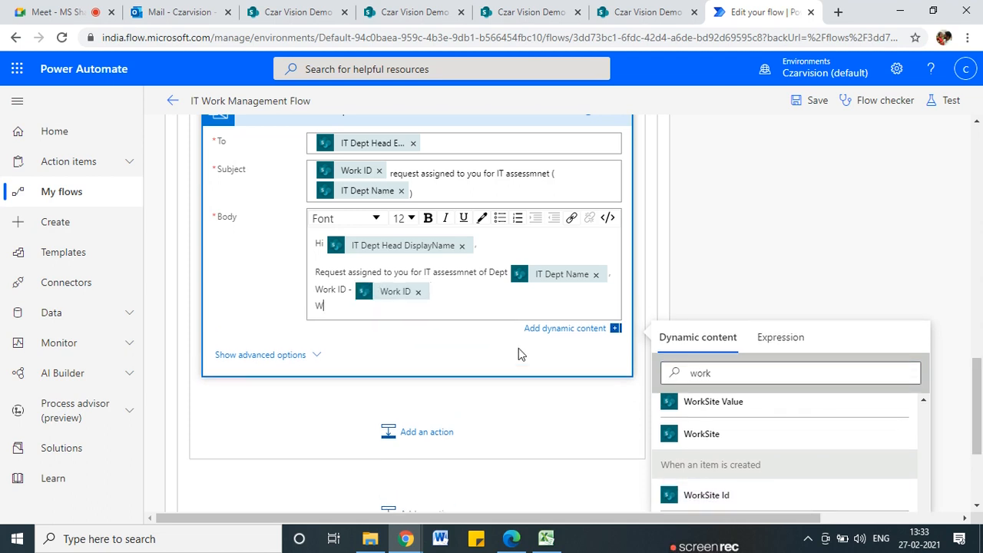
text(Work Details -)
scroll(797, 490, down, 3)
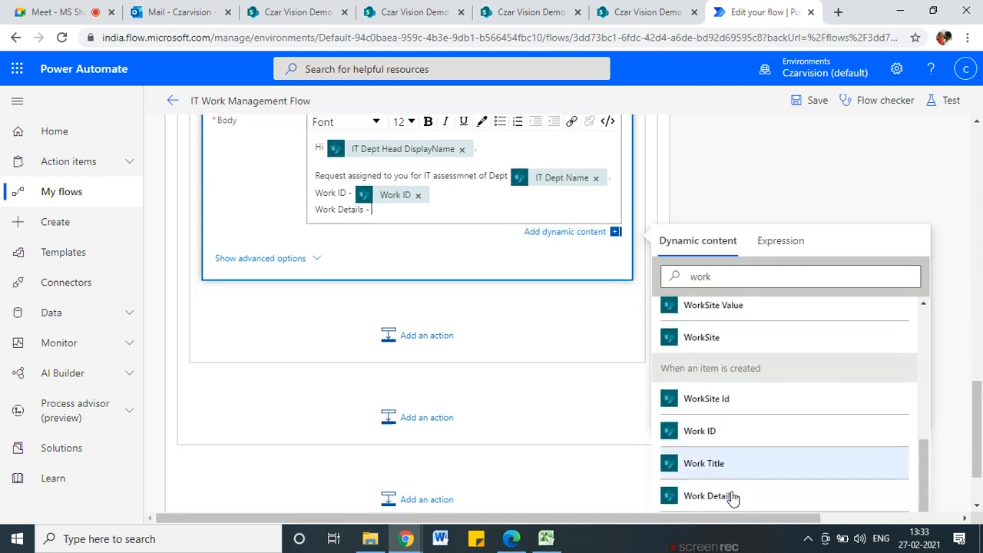
click(710, 451)
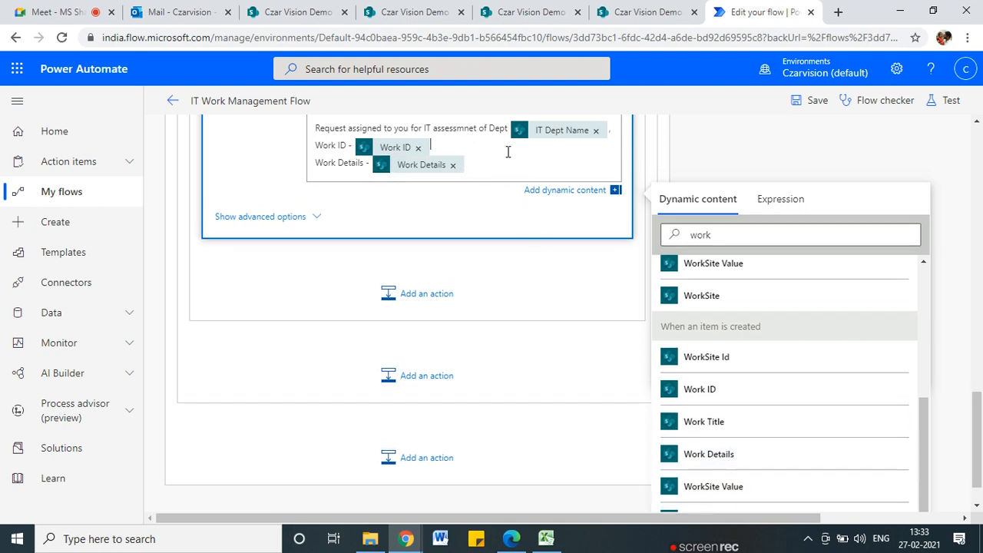
- Add a "Work title -" line below Work ID in the email body with the Work Title dynamic content from When an item is created
key(Return)
text(Work title -)
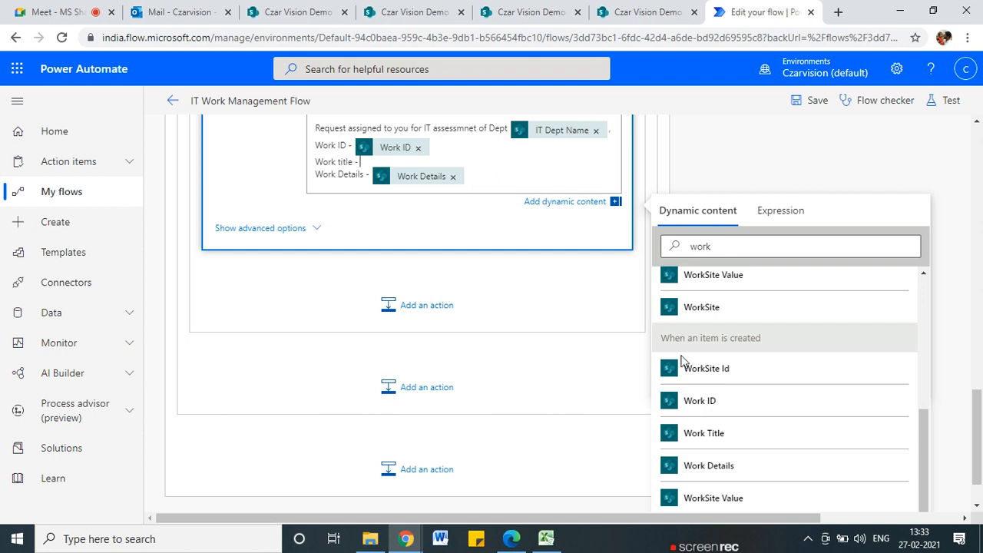
click(777, 434)
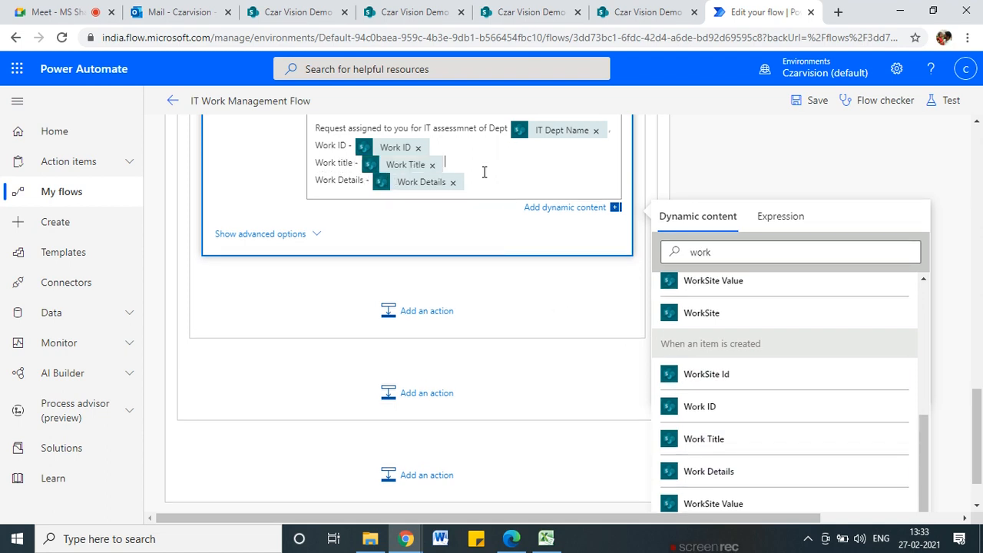
- Add a "Link for IT Assessment -" line below Work Details in the email body, separated by a blank line
key(Return)
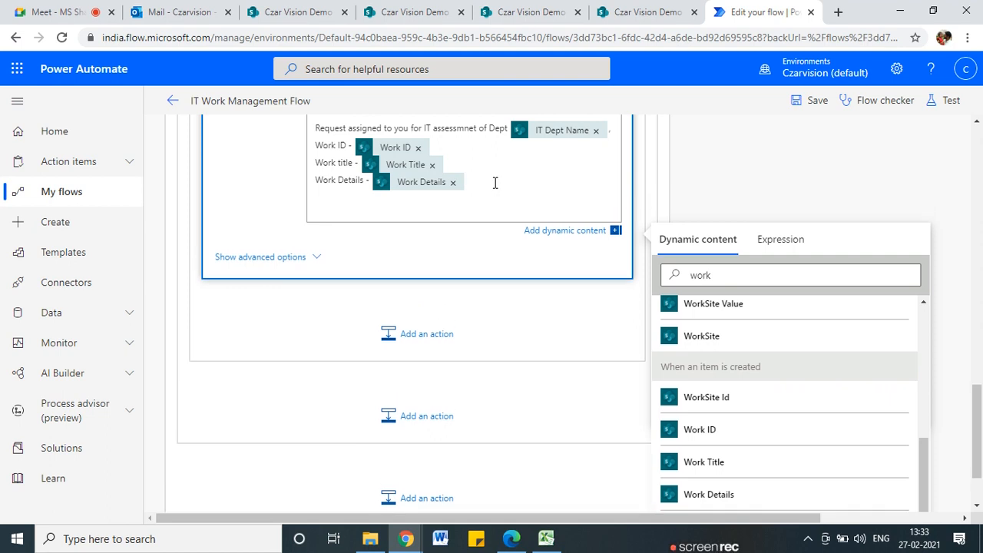
text(Lin)
text(k )
text(To)
key(BackSpace)
key(BackSpace)
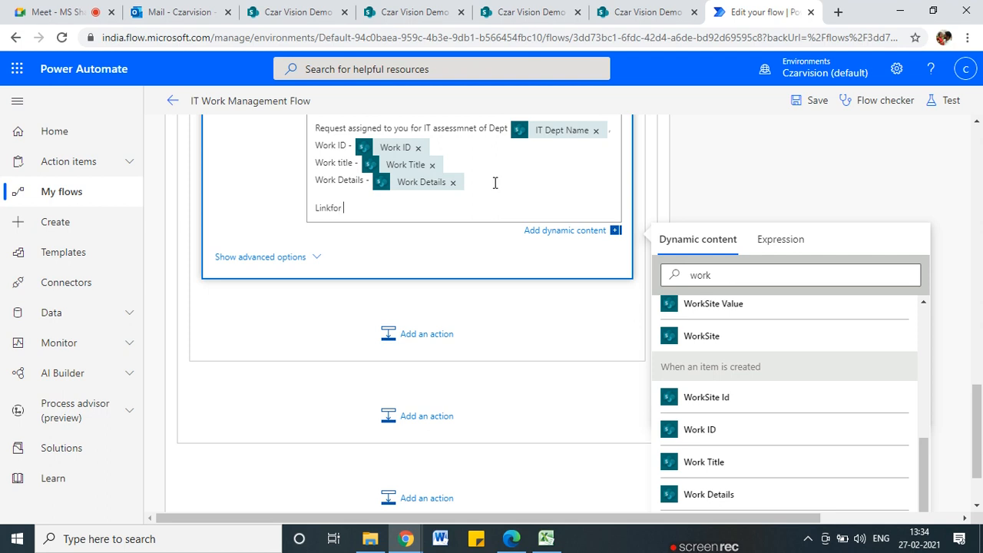
text(for IT A)
key(BackSpace)
key(BackSpace)
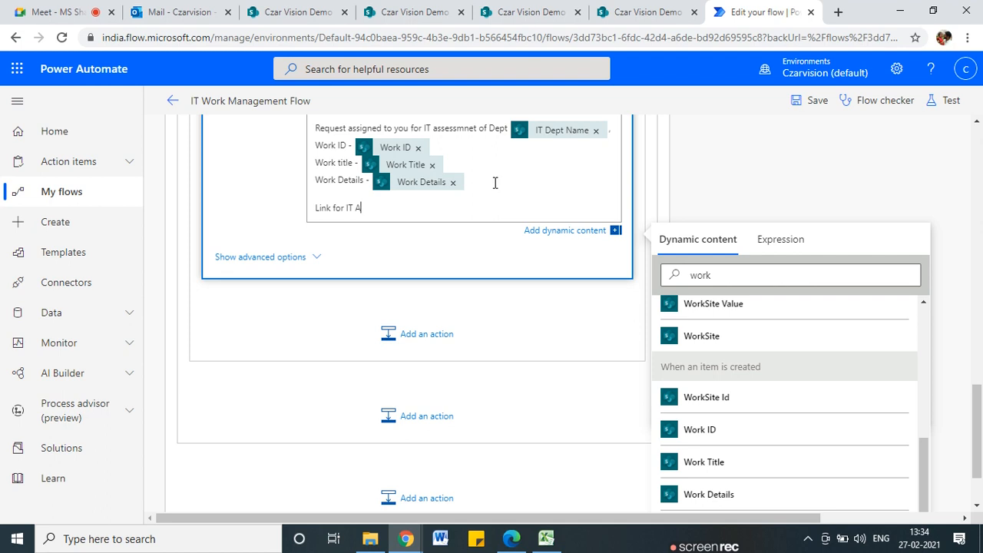
text(ssessmnet)
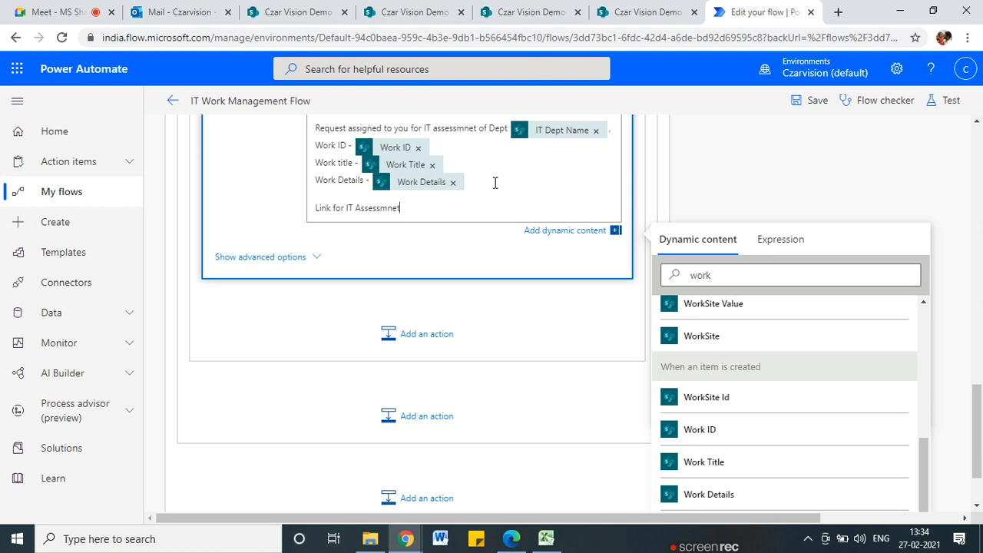
key(BackSpace)
key(BackSpace)
key(BackSpace)
text(ent -)
- Search the dynamic content for "link" and insert Link to item from Create IT Assessmne List Items after "Link for IT Assessment -"
scroll(500, 402, up, 3)
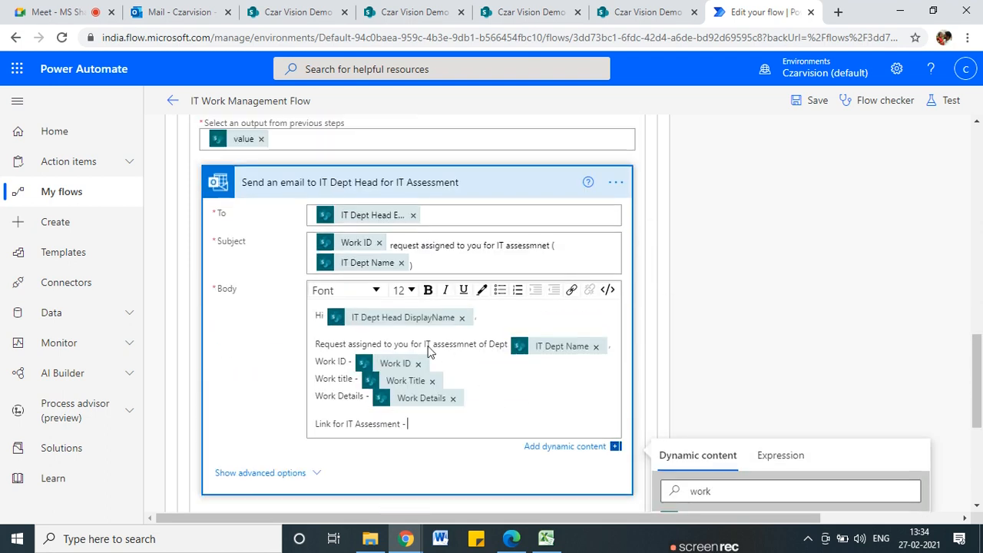
scroll(461, 238, up, 3)
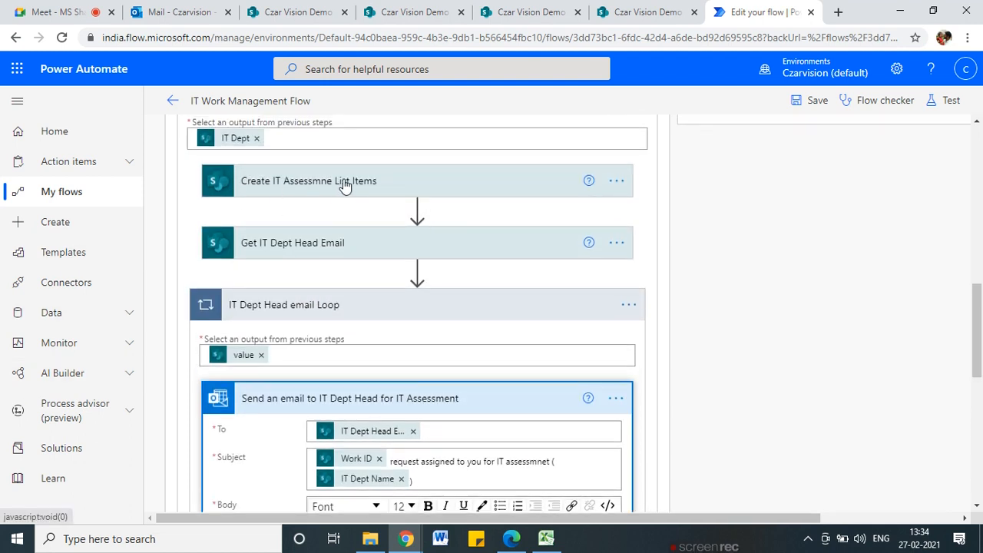
scroll(554, 413, down, 5)
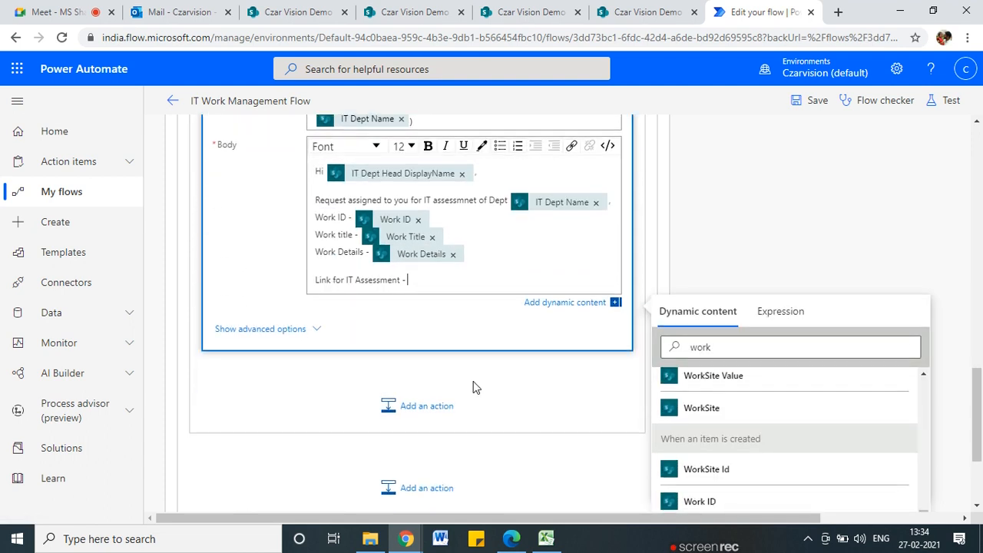
drag(749, 347, 688, 346)
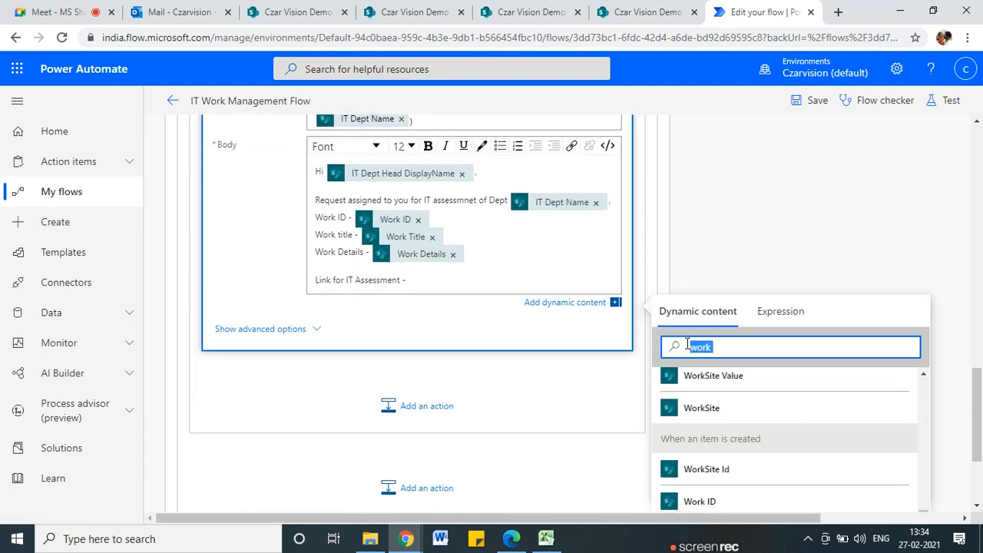
key(BackSpace)
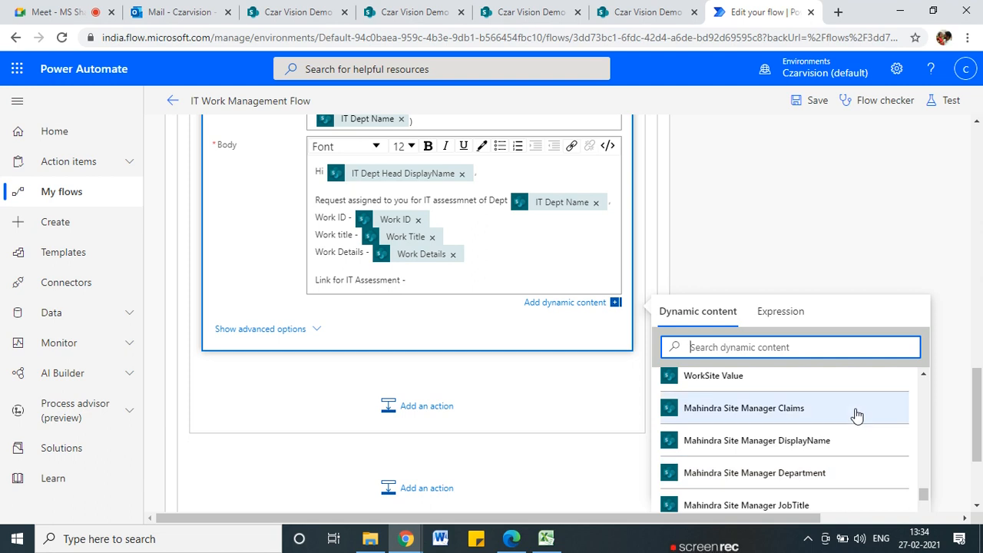
text(link)
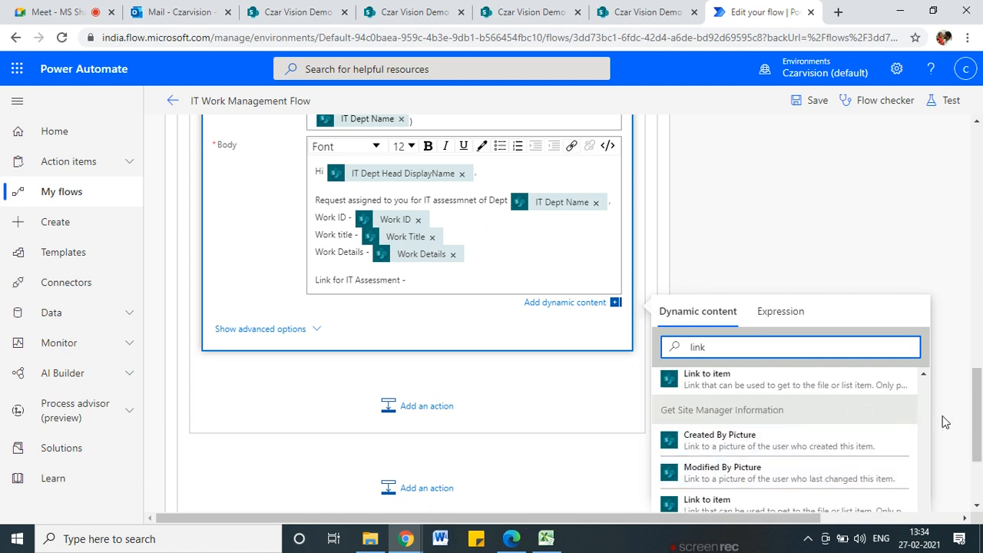
scroll(926, 380, down, 3)
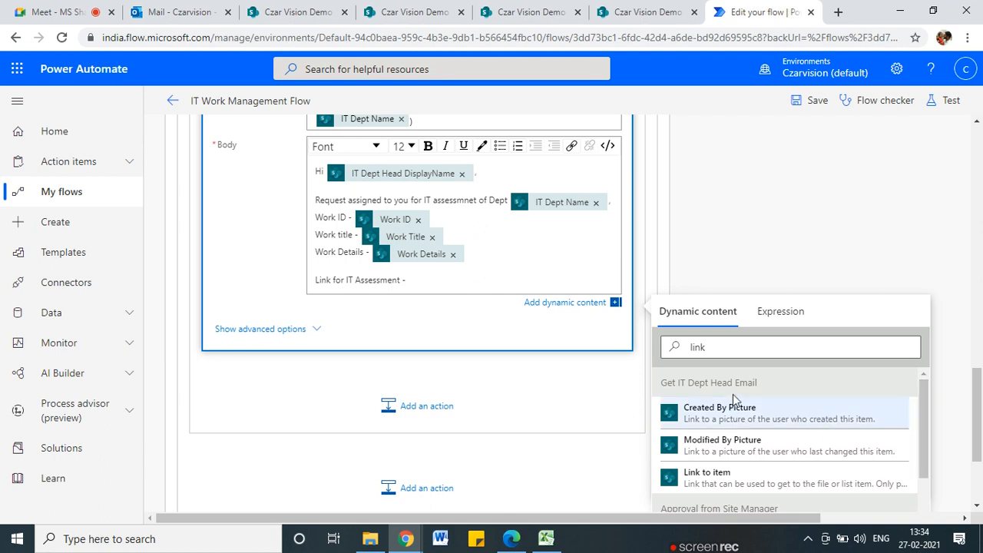
scroll(707, 415, down, 1)
scroll(692, 435, up, 2)
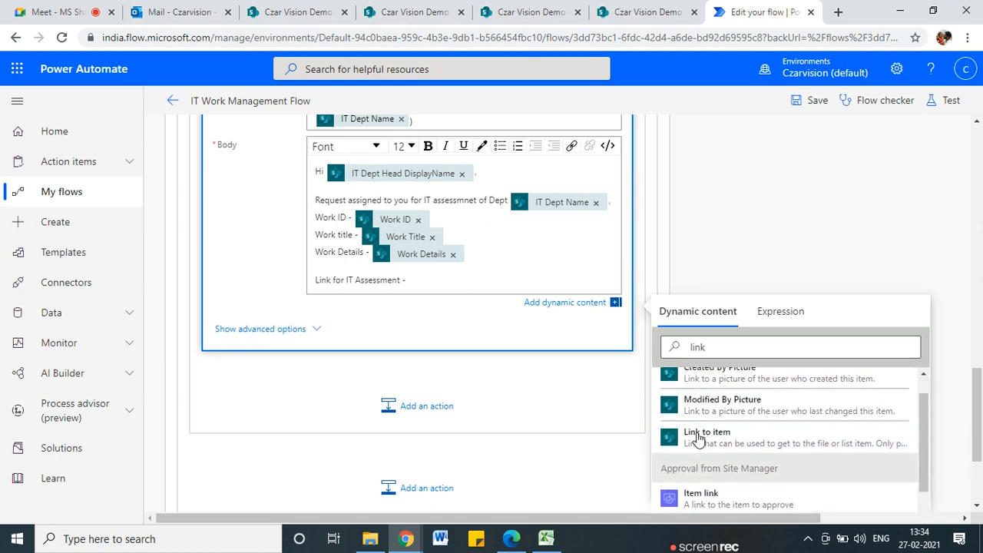
scroll(698, 436, down, 1)
scroll(737, 438, down, 3)
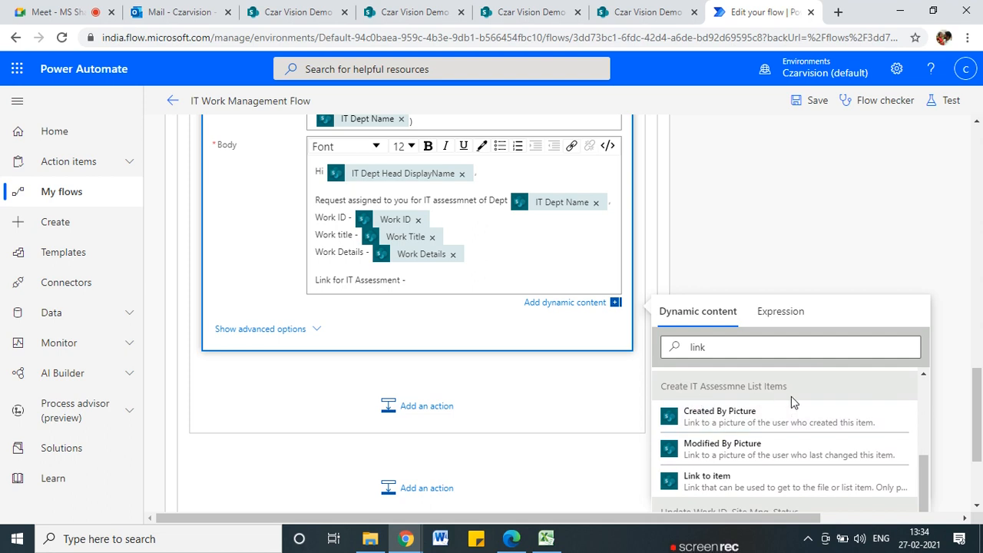
scroll(726, 453, down, 1)
click(729, 415)
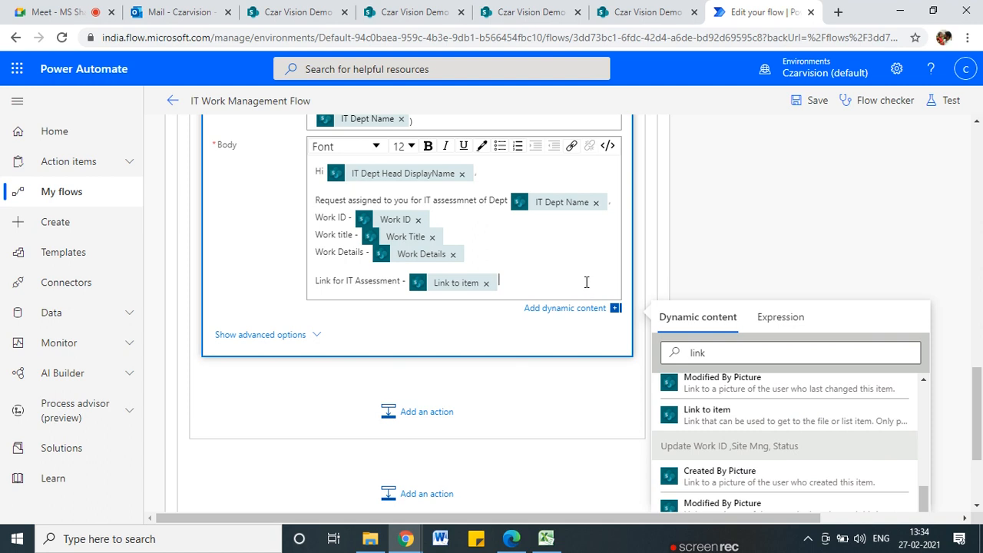
- Add the closing line "THIS IS SYSTEM GENERATED EMAIL PLEASE DONT REPLY" below the assessment link in the email body
key(Return)
key(Return)
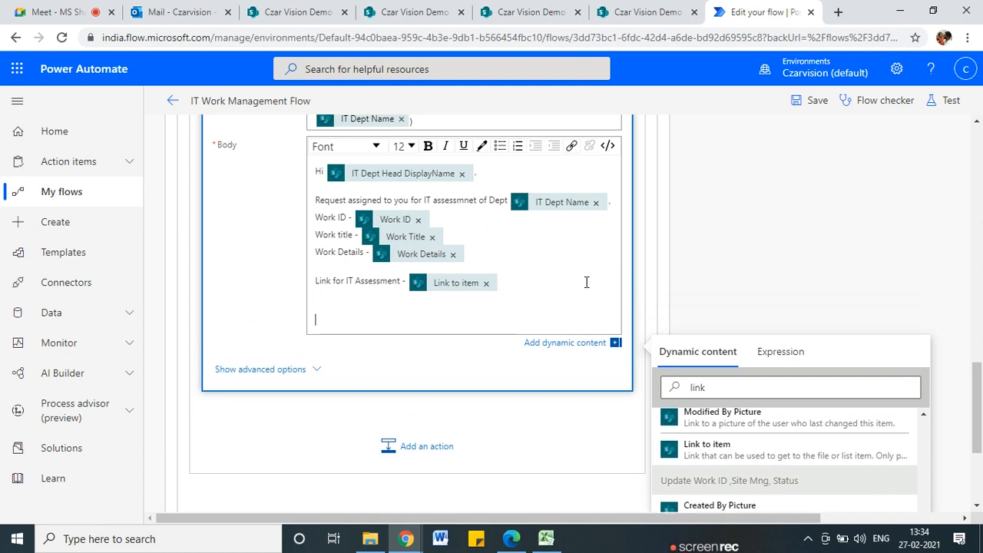
text(THIS IS SYSTEM GENERATDE)
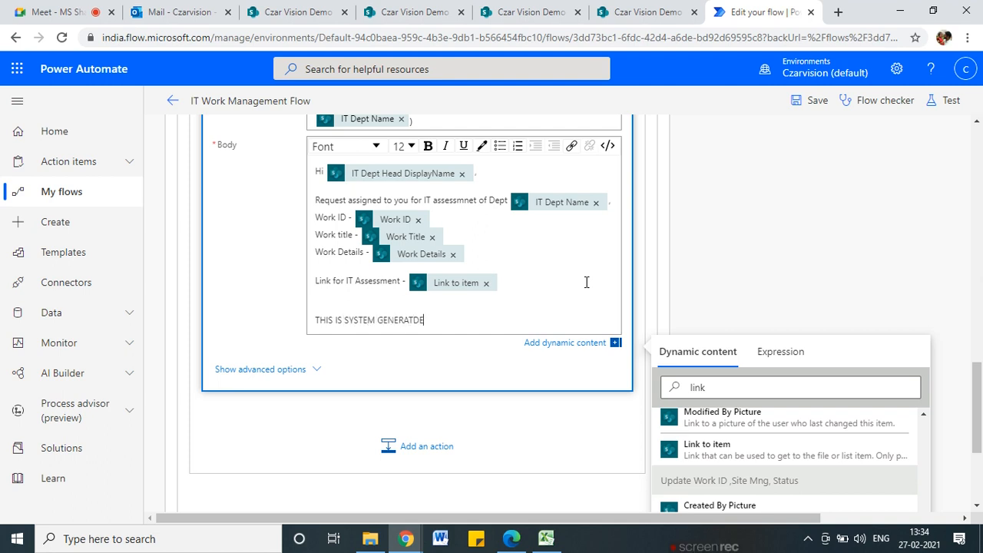
key(BackSpace)
key(BackSpace)
key(BackSpace)
text(TED EMAIL PLEAE)
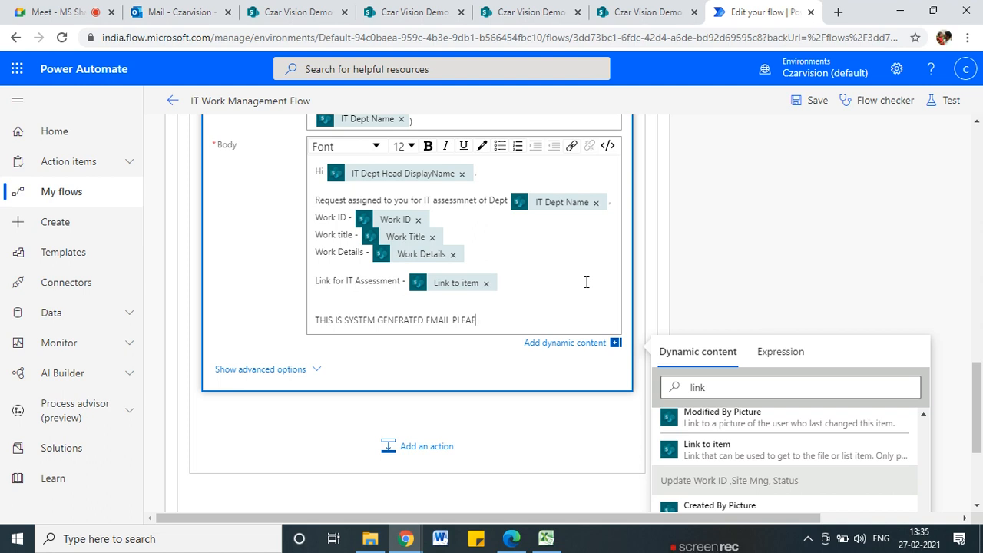
key(BackSpace)
text(SE DONT REPLY)
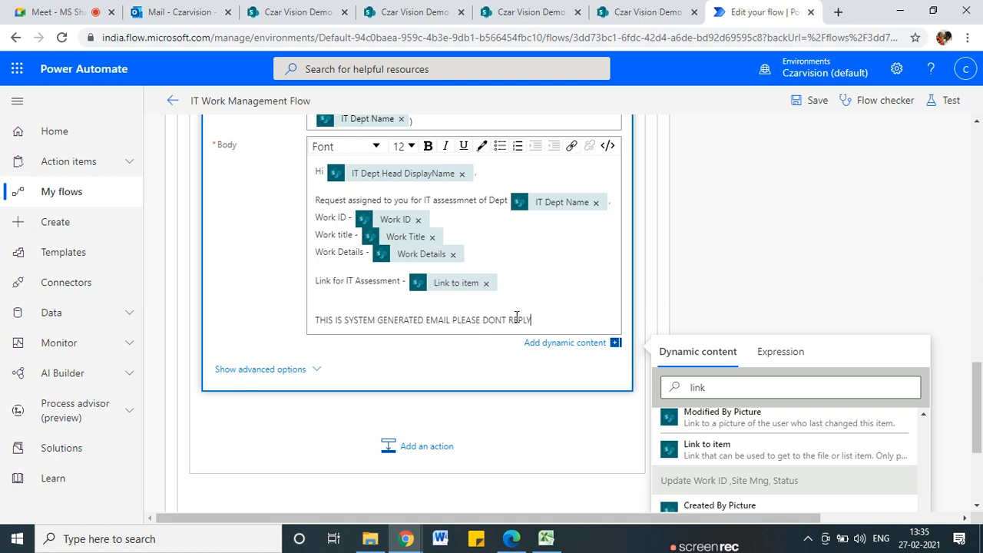
- Make the system-generated email notice bold and underlined, and save the flow
drag(530, 319, 315, 320)
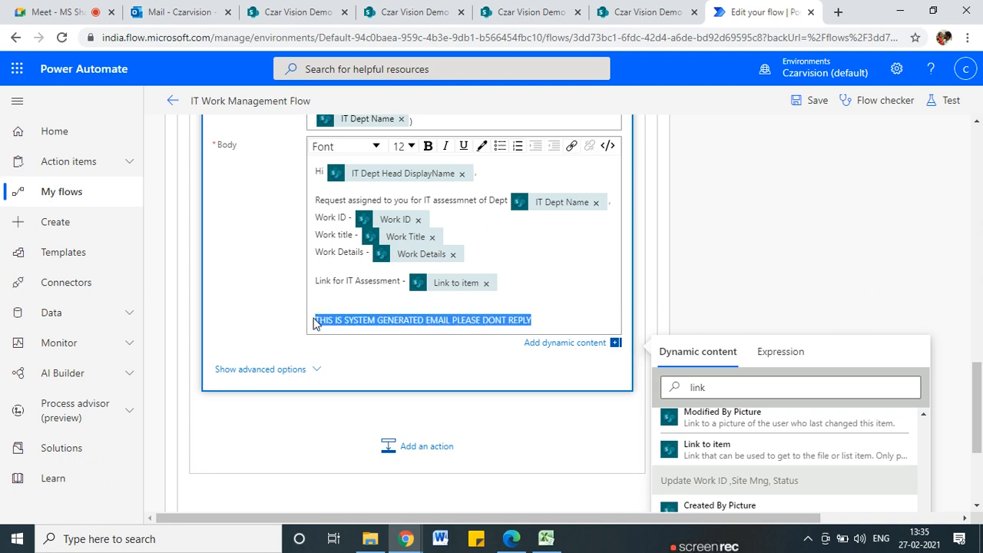
click(428, 146)
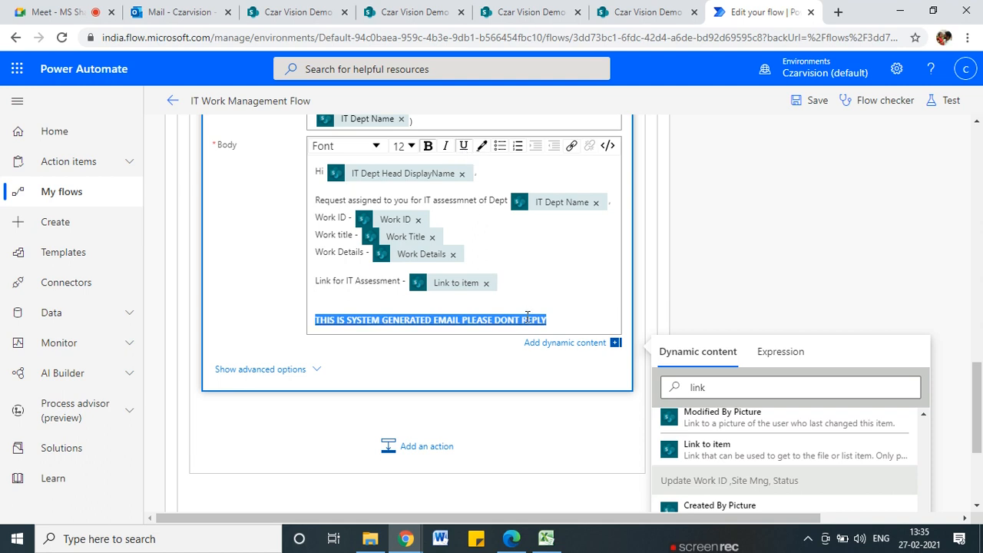
click(562, 300)
scroll(518, 254, up, 2)
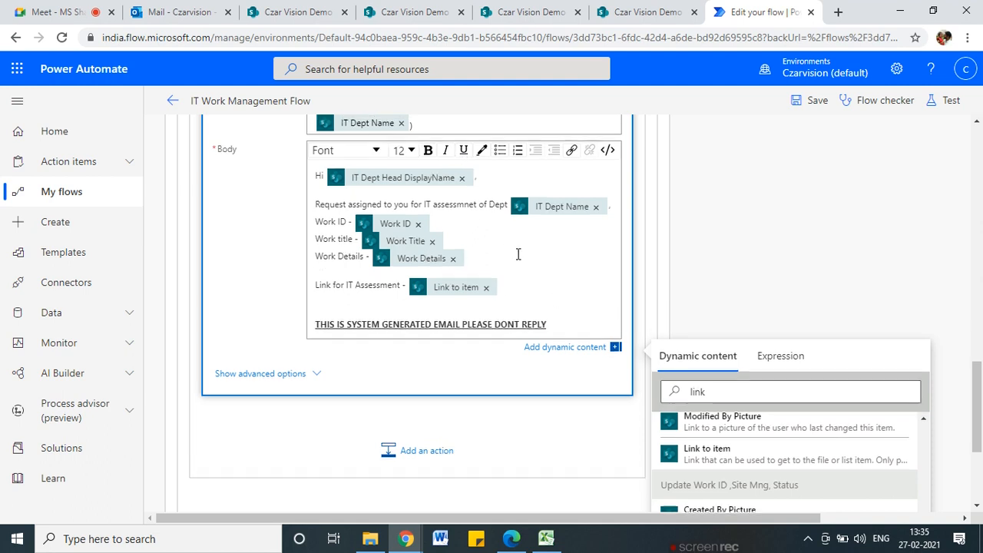
click(810, 106)
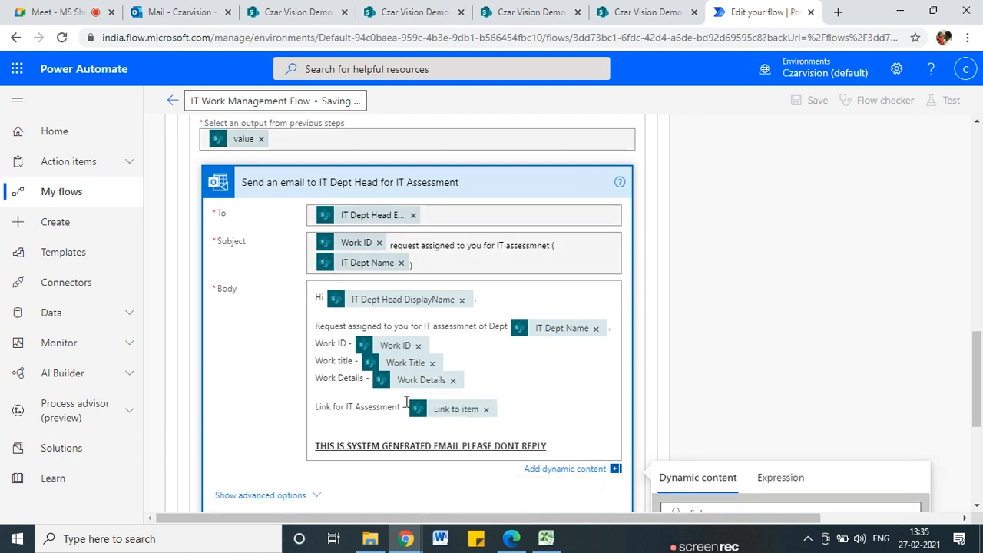
- Rename the Approve Comment lopp loop in the If yes branch to "Send Email Requester and Approve Comment loop"
scroll(433, 399, up, 6)
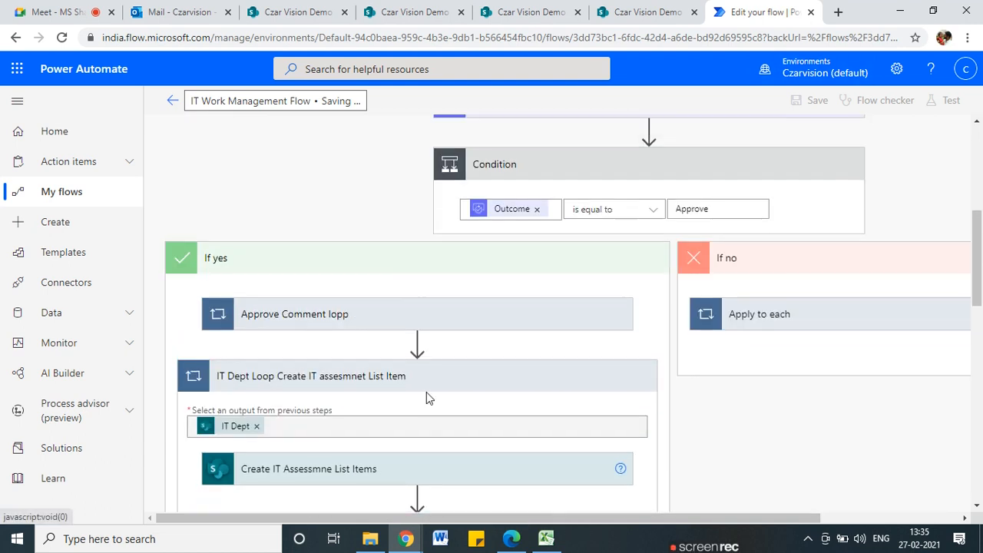
scroll(424, 394, down, 3)
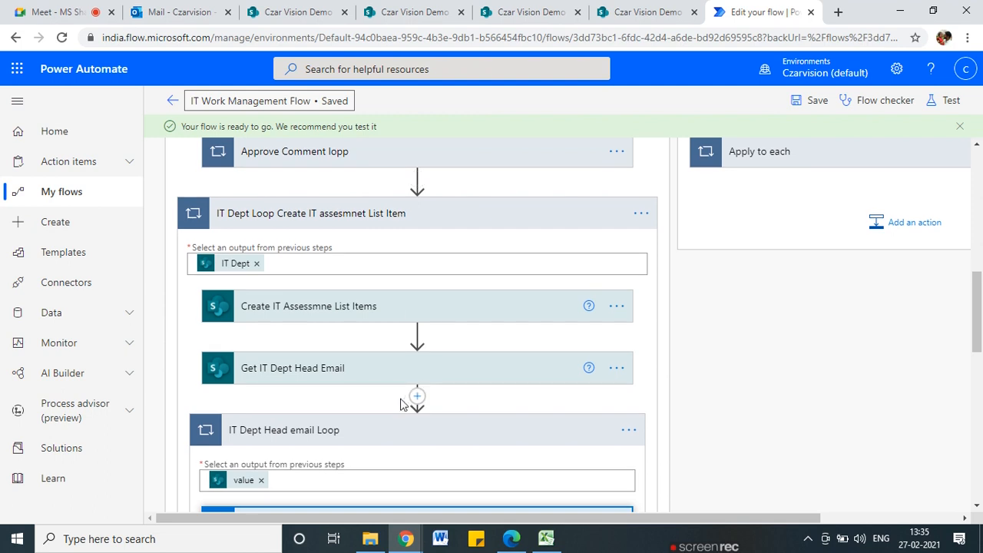
scroll(382, 338, up, 1)
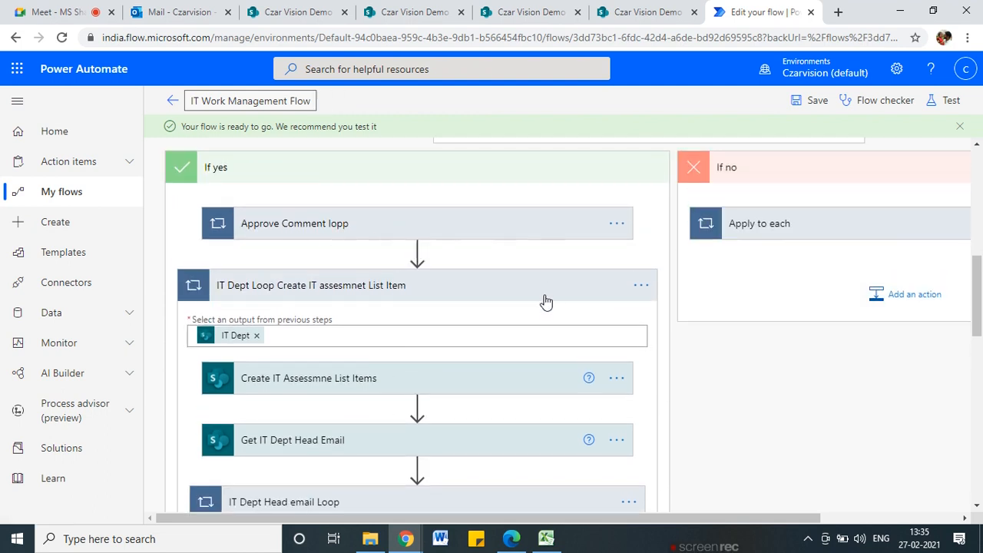
scroll(545, 301, up, 3)
scroll(303, 457, down, 2)
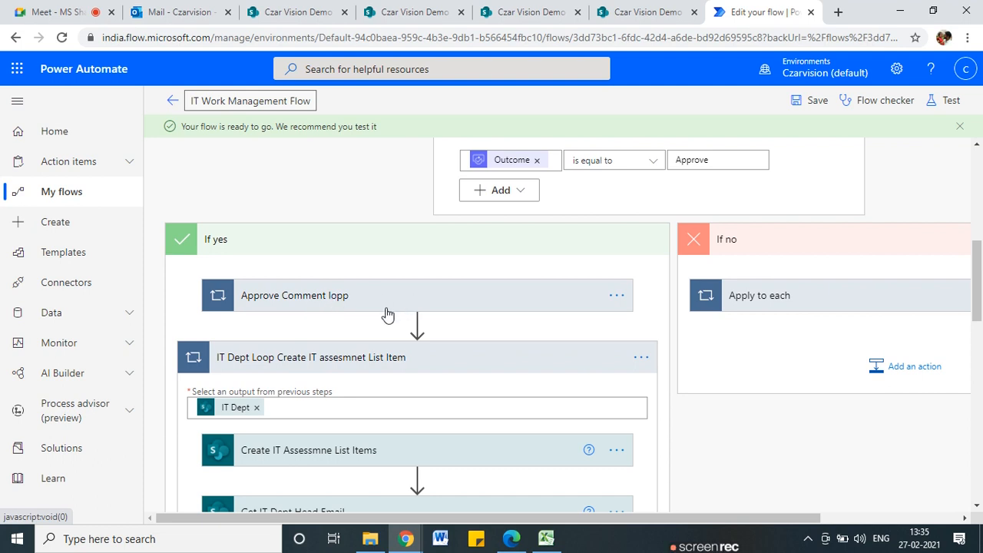
click(293, 304)
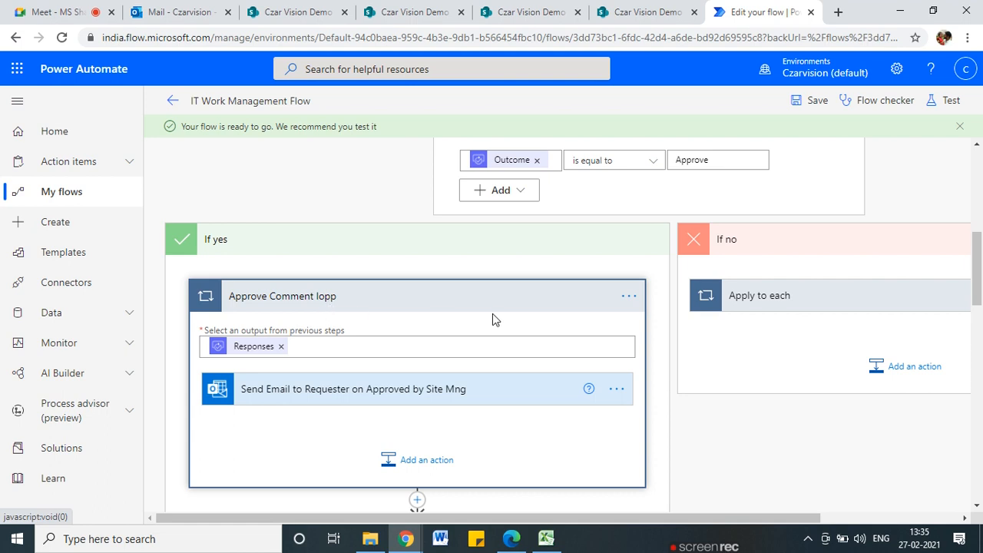
click(629, 296)
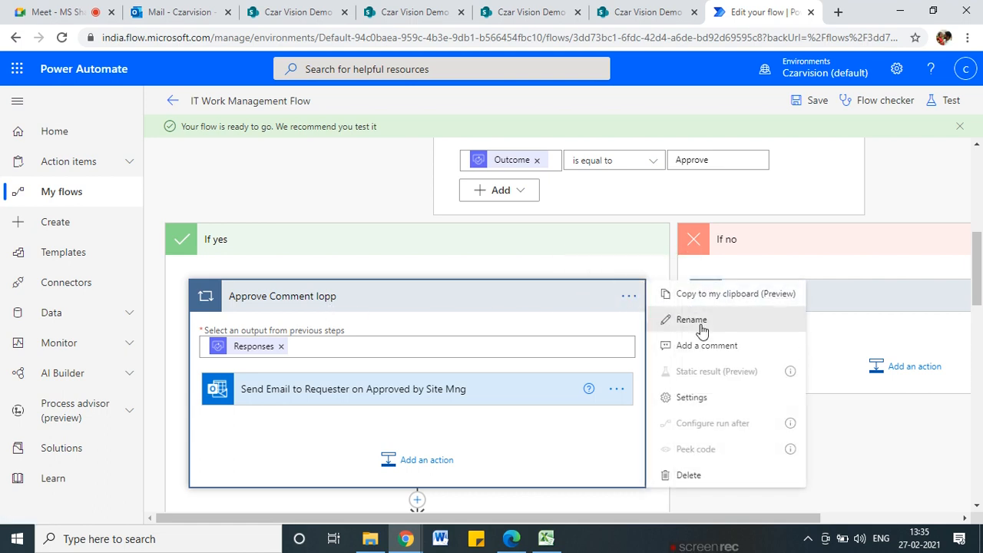
click(702, 323)
click(339, 295)
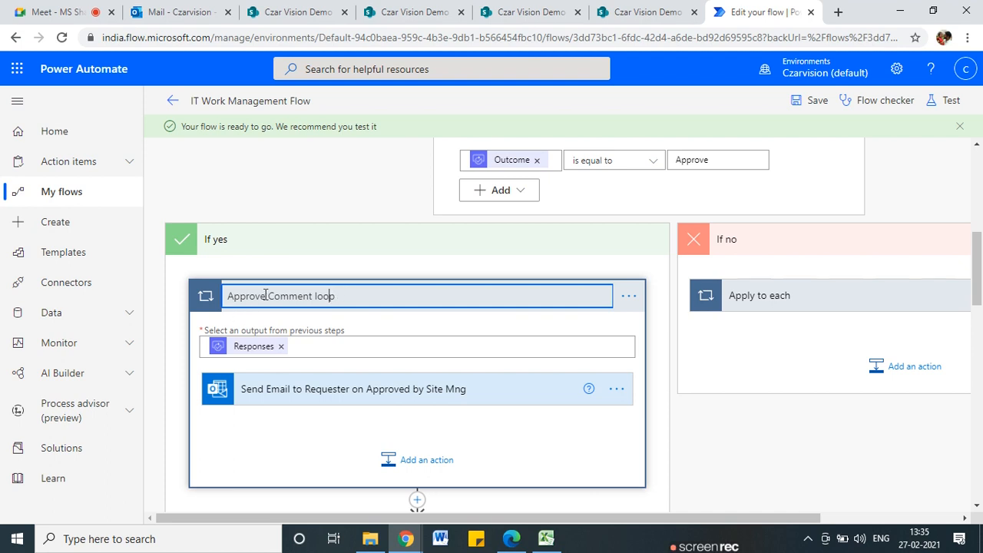
text(Send Email)
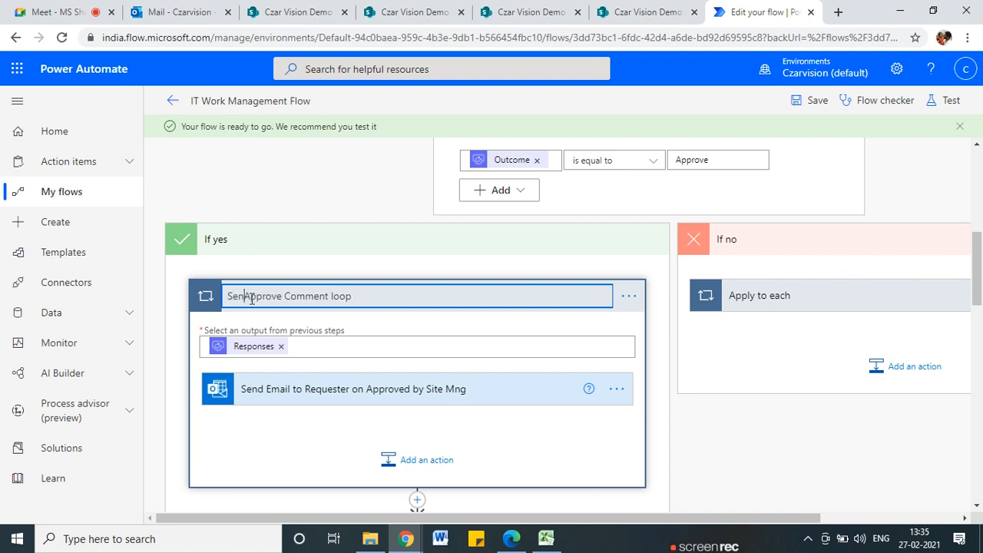
text( Requester )
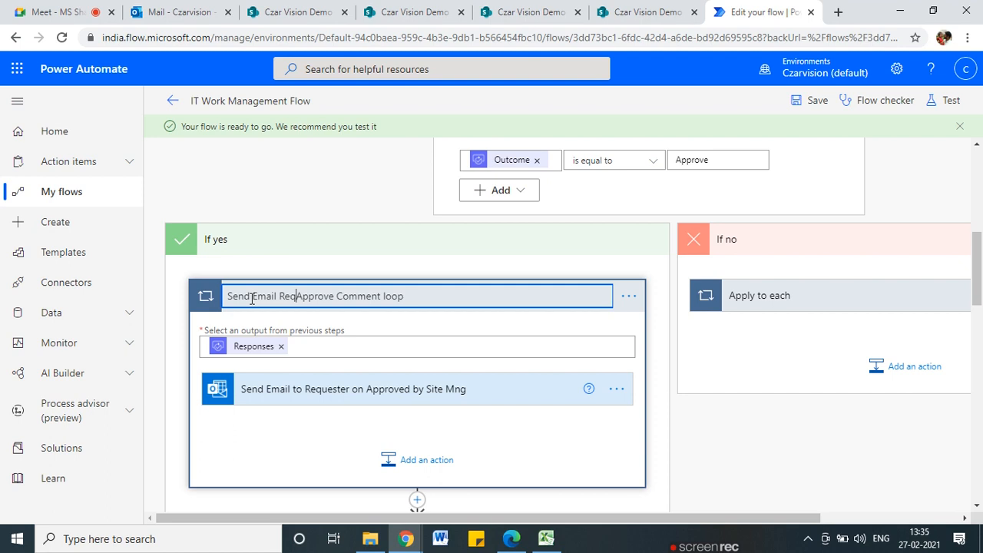
text(and)
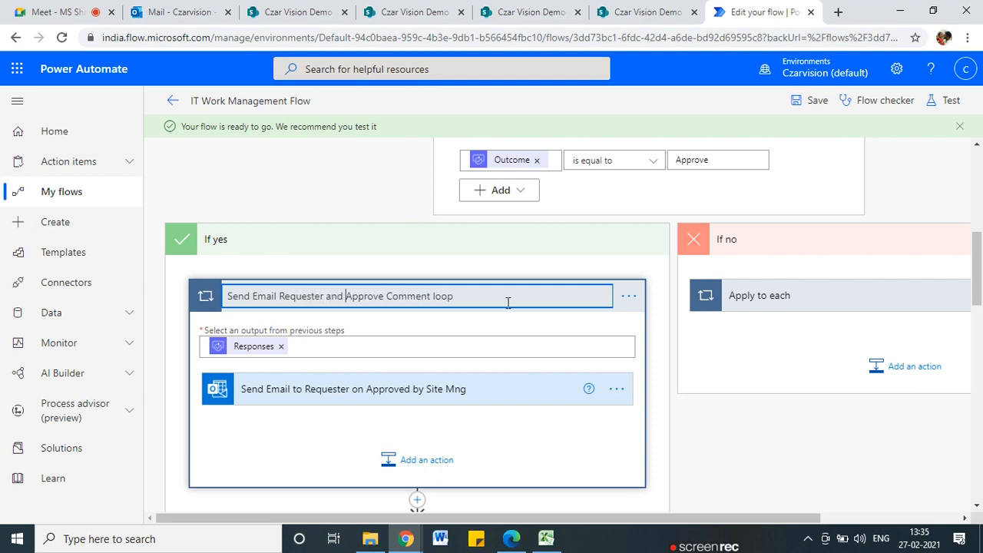
click(664, 469)
scroll(430, 380, down, 3)
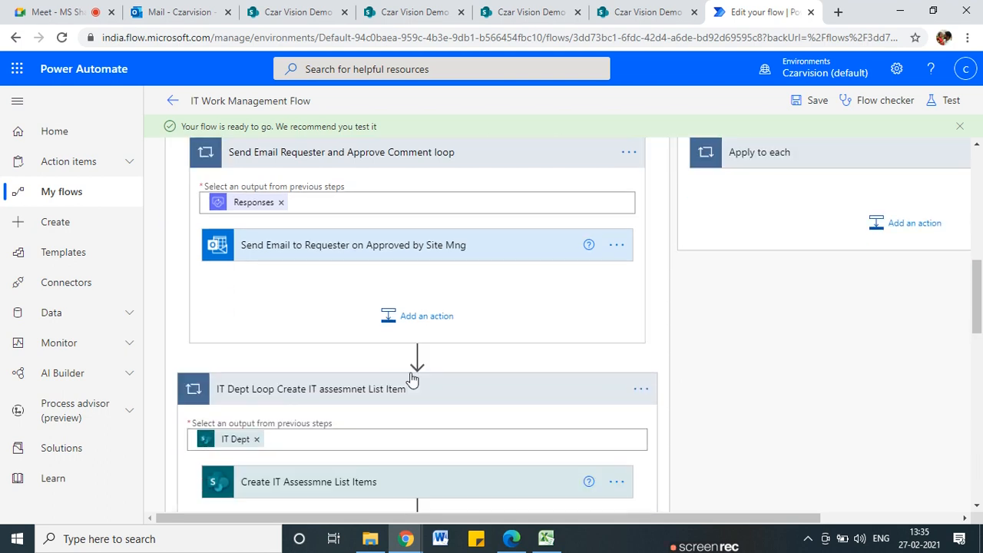
- Review the IT Dept loop's item creation, the IT Dept Head Email lookup and the recipient, subject and body of the IT Dept Head assessment email
scroll(332, 351, down, 1)
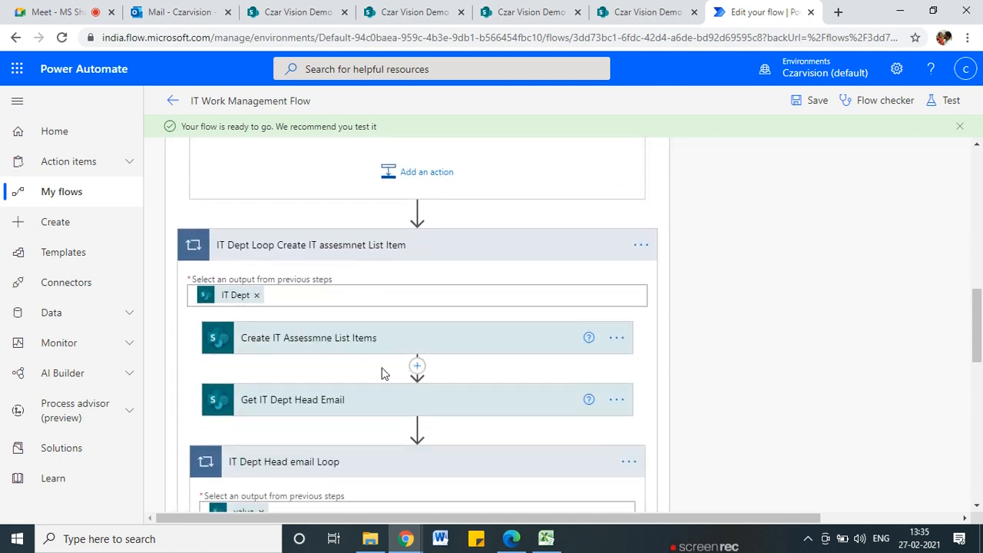
click(332, 352)
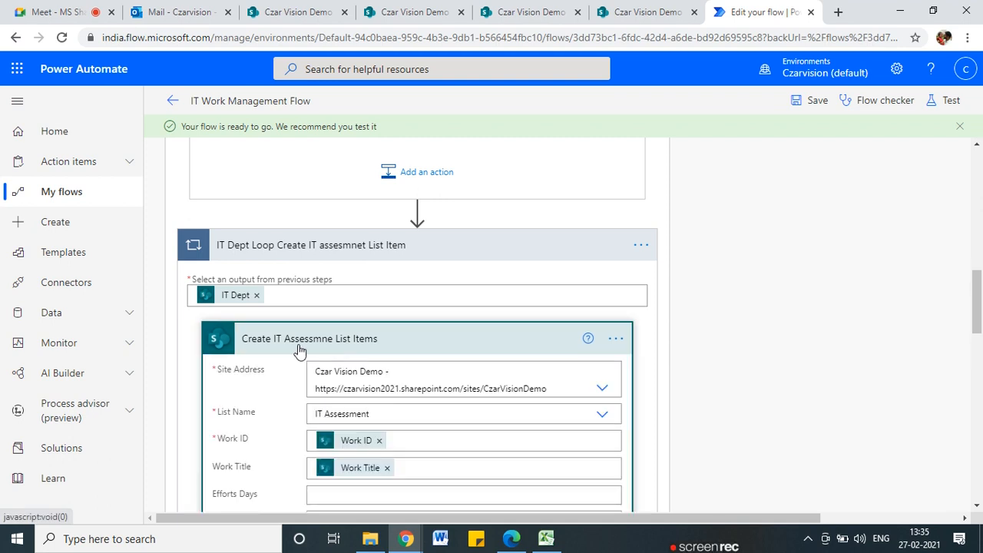
click(298, 350)
scroll(296, 350, down, 1)
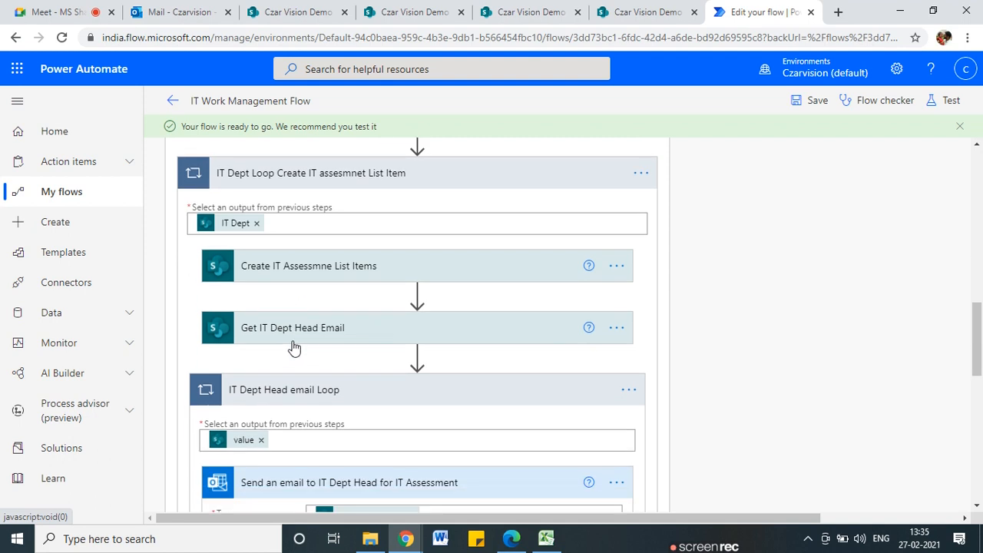
click(301, 341)
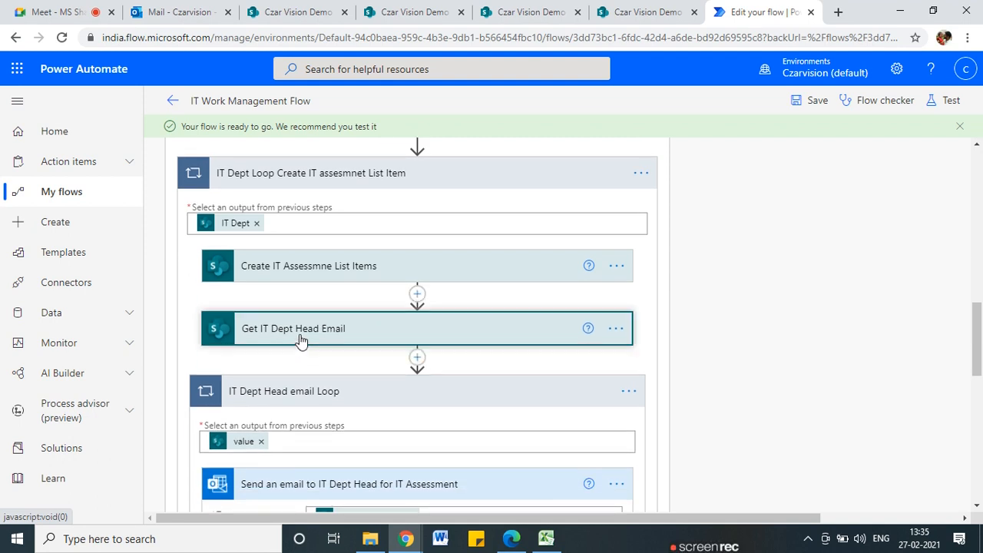
scroll(285, 301, down, 1)
scroll(369, 345, down, 3)
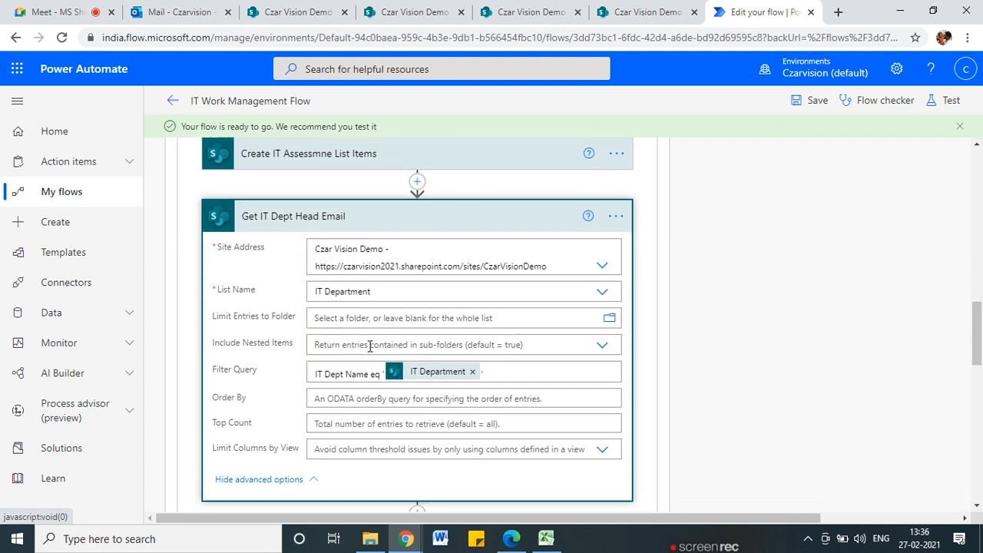
scroll(369, 352, down, 1)
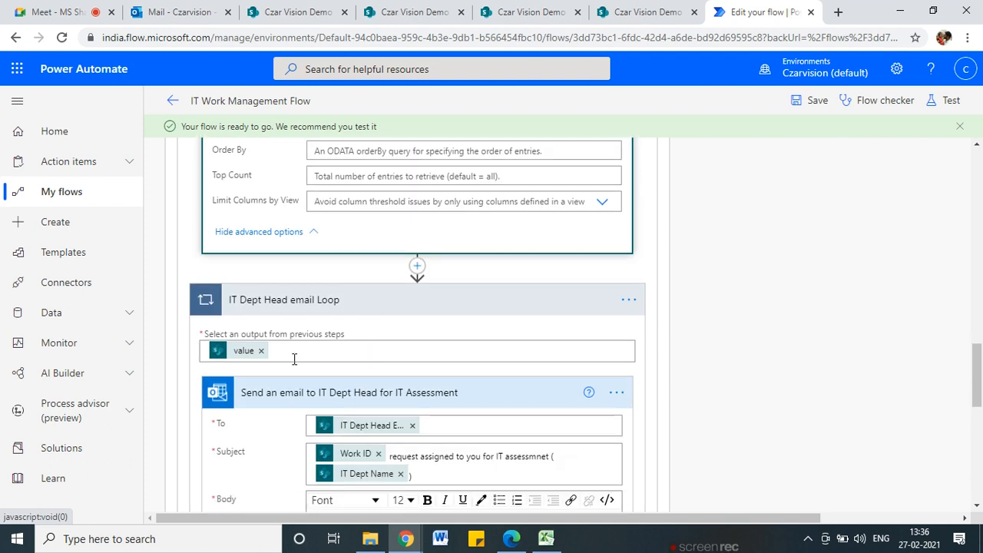
scroll(296, 241, up, 4)
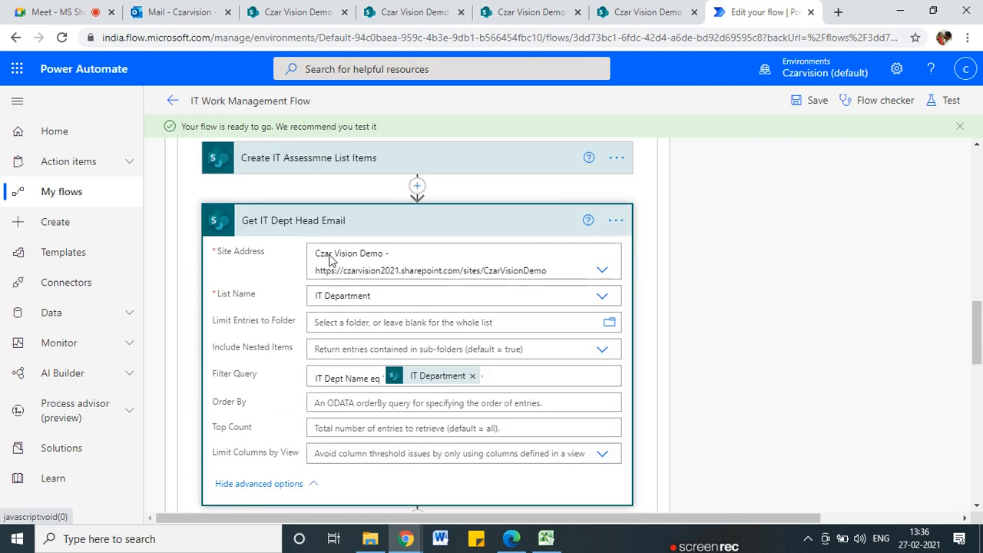
click(345, 262)
scroll(345, 280, down, 2)
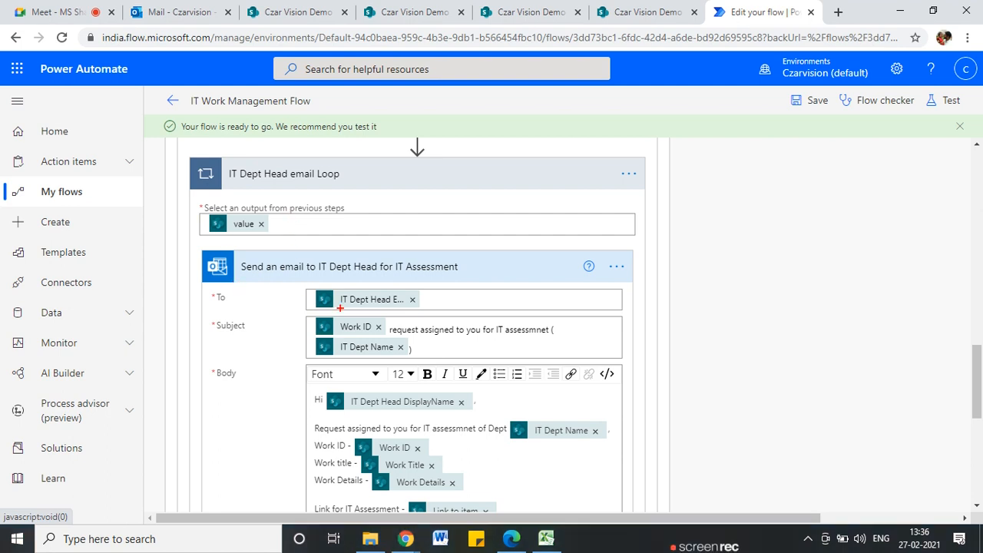
mouse_move(433, 287)
mouse_down()
mouse_move(297, 292)
mouse_move(454, 315)
mouse_up()
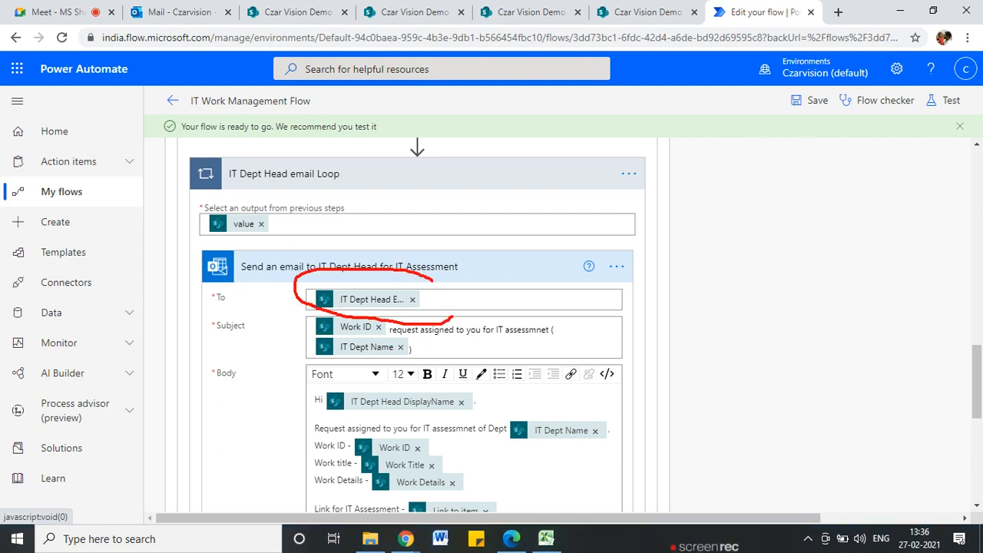
scroll(435, 403, down, 3)
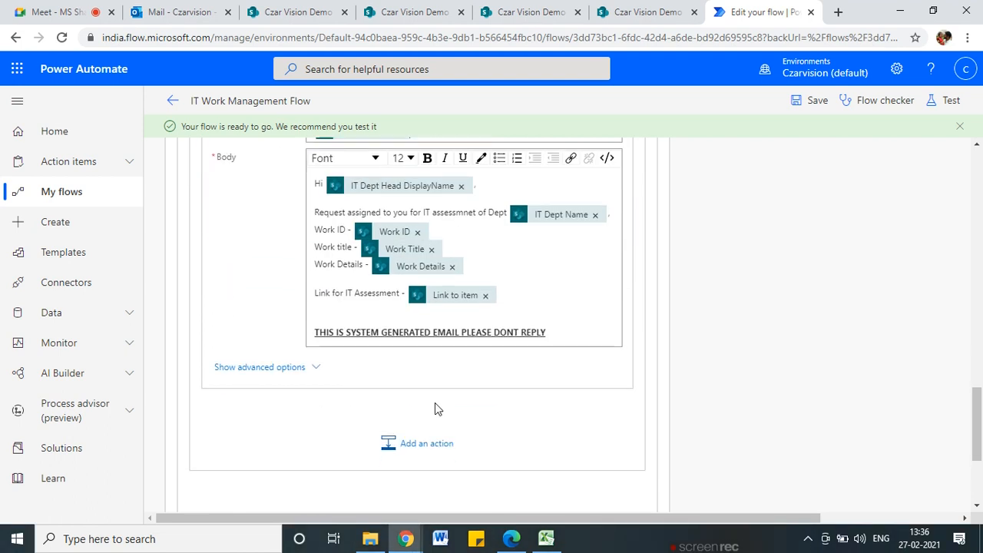
scroll(436, 405, up, 1)
scroll(436, 406, up, 1)
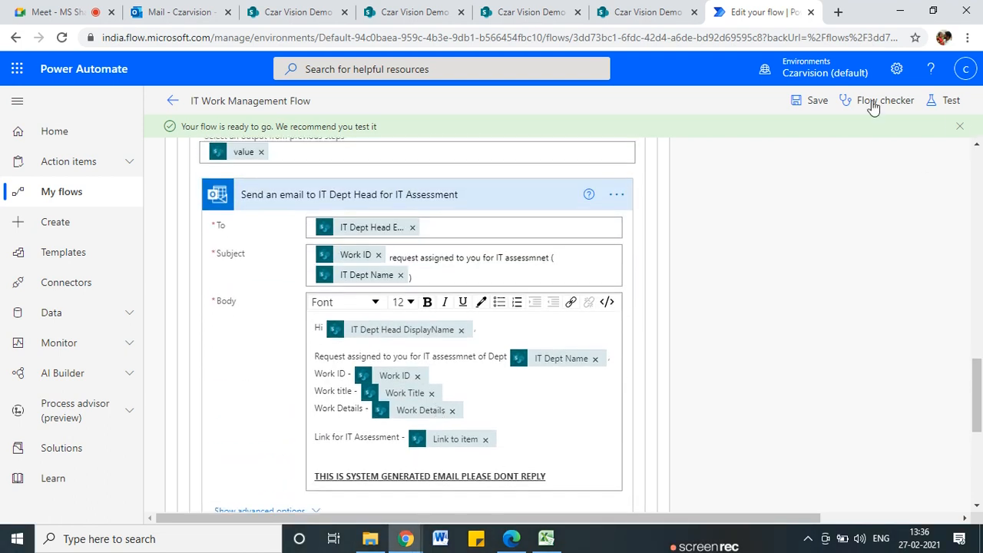
- Save the flow and reload the Work Details list on the Czar Vision Demo SharePoint site
click(813, 99)
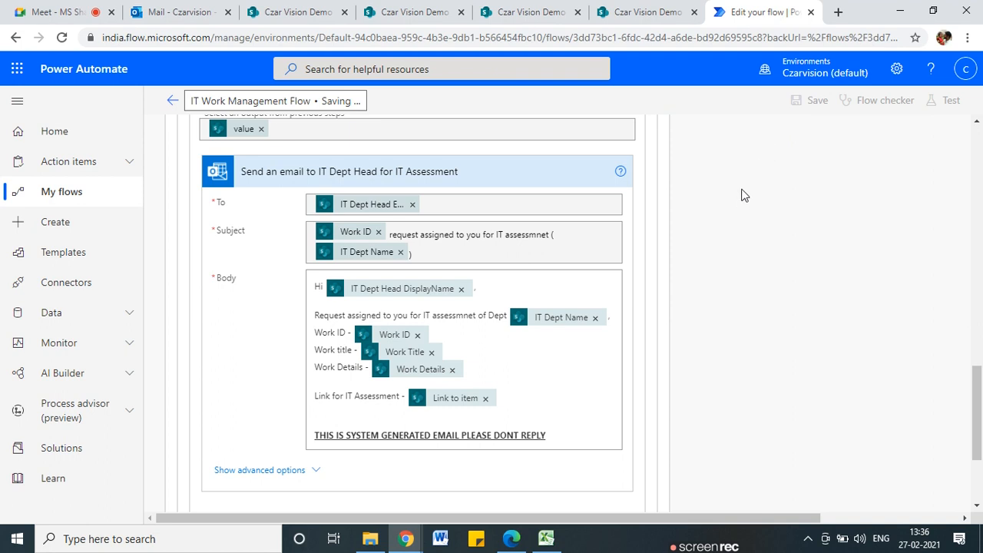
scroll(672, 342, up, 2)
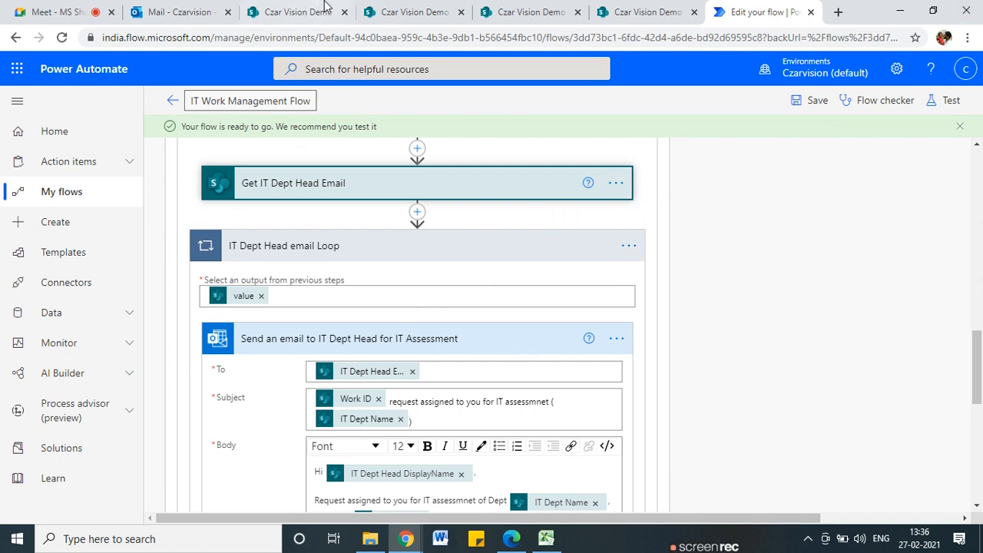
click(293, 12)
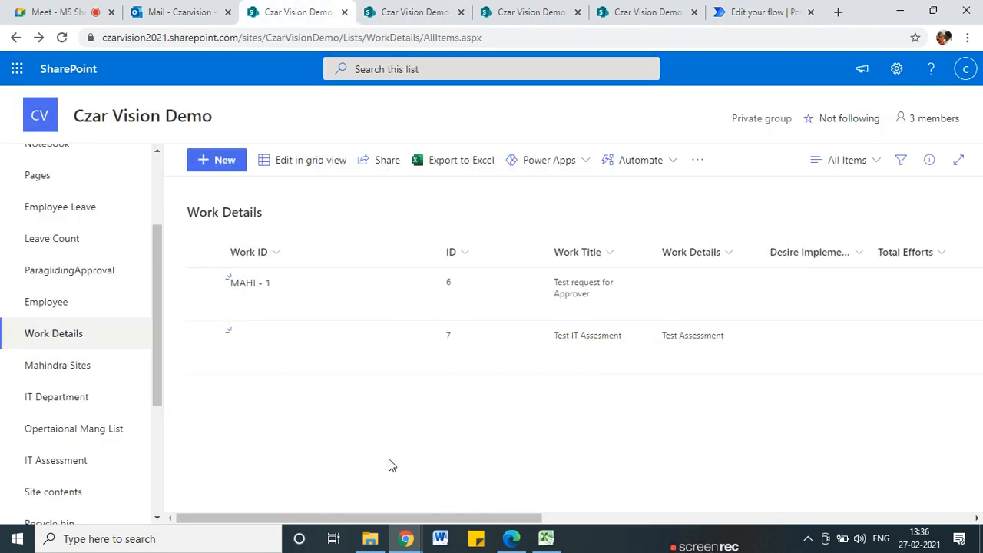
drag(475, 538, 324, 514)
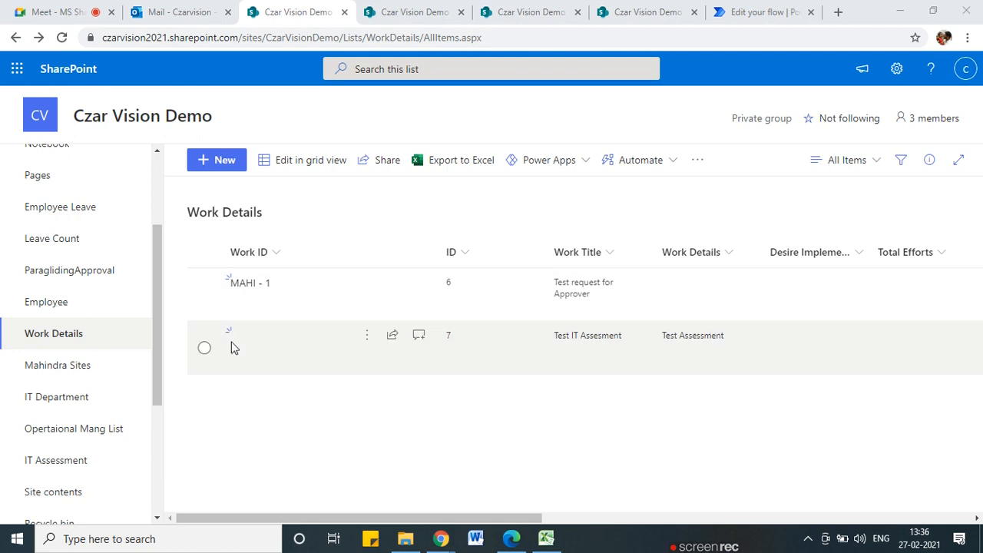
click(60, 40)
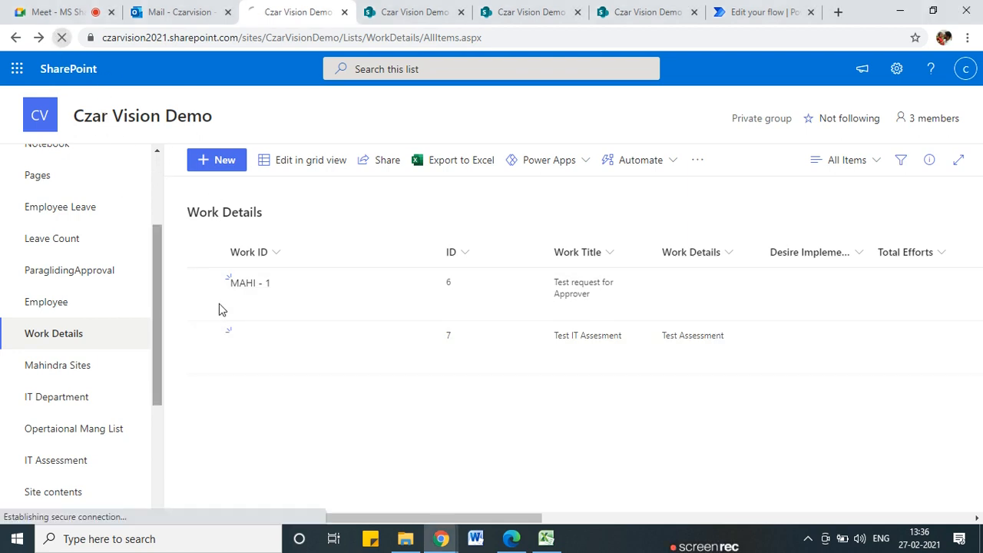
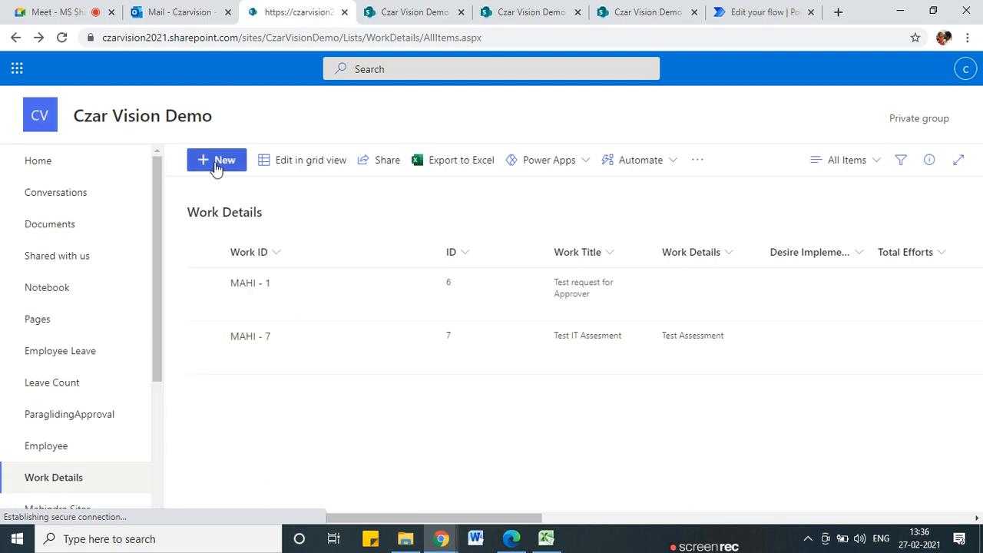
- Switch back to the flow in Power Automate and review the site manager approval condition and its If yes branch
click(757, 12)
scroll(397, 367, up, 10)
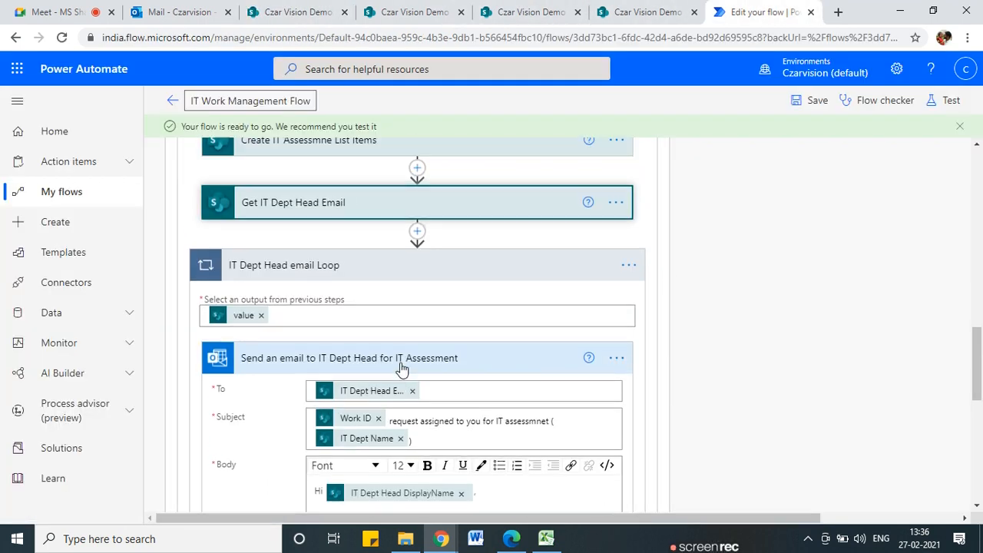
scroll(453, 430, up, 4)
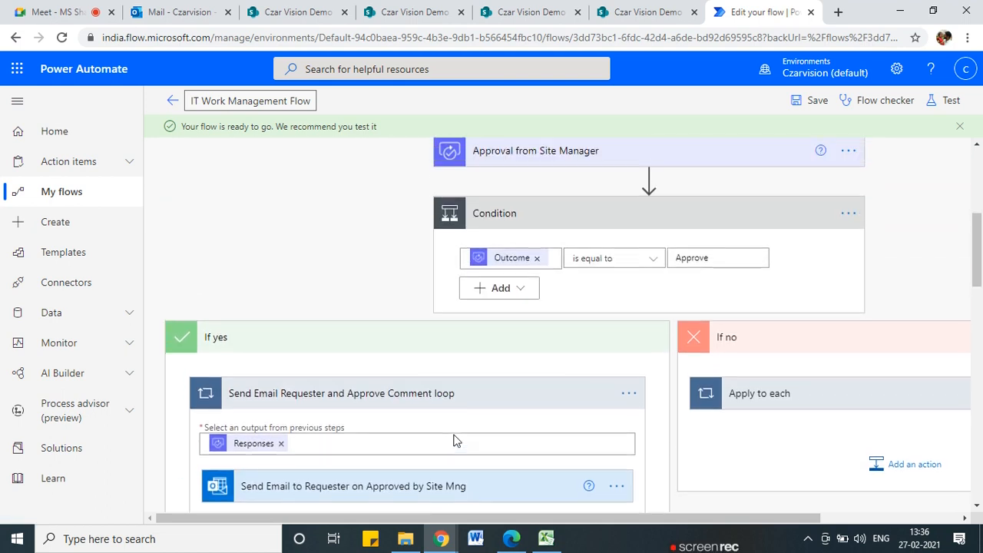
scroll(454, 439, down, 3)
scroll(432, 454, up, 5)
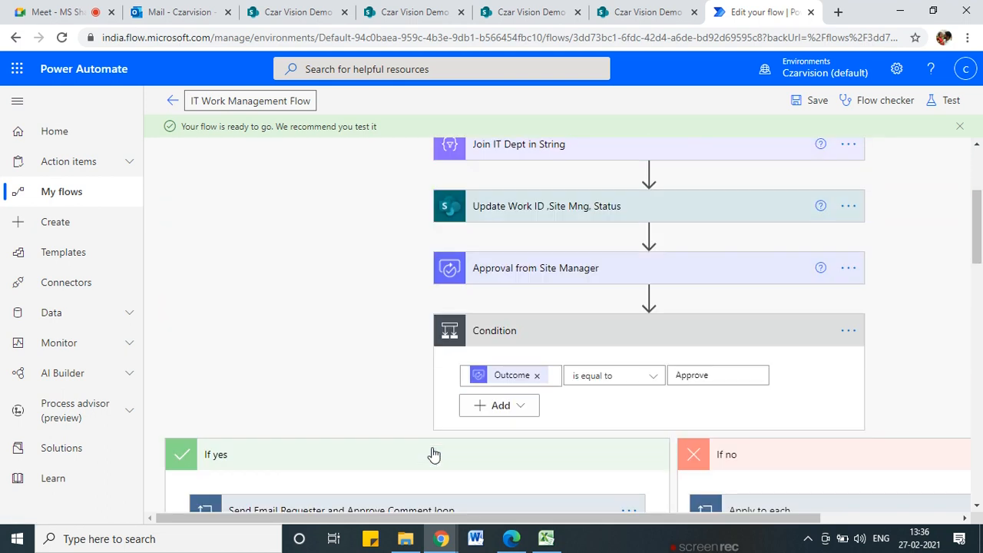
scroll(432, 454, down, 7)
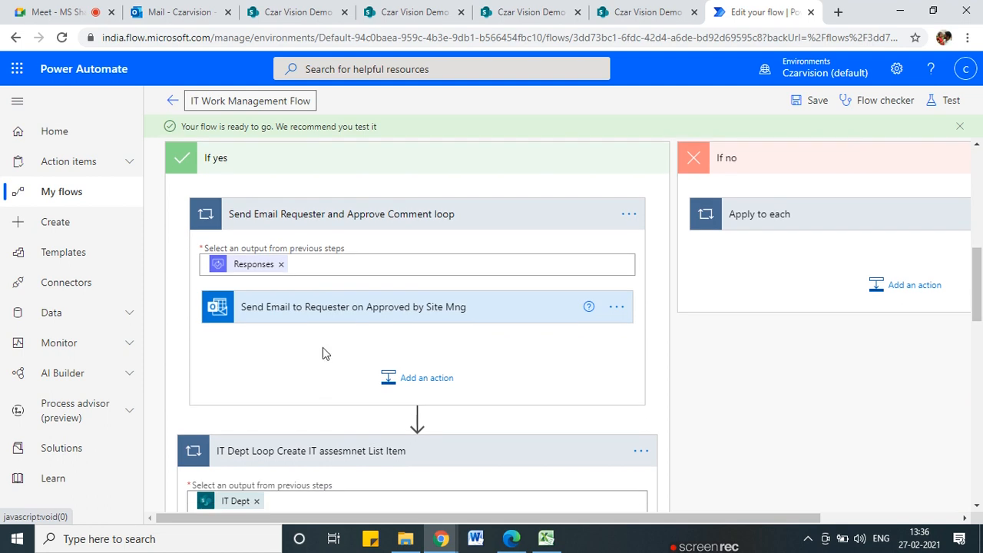
scroll(395, 391, up, 3)
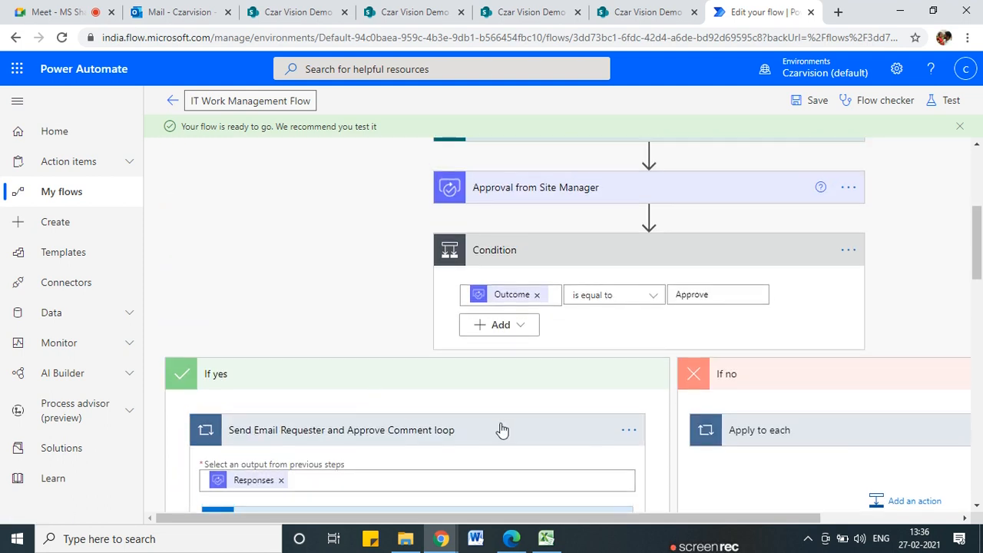
- In the title of Approval from Site Manager, replace the WorkSite token after "Pending for" with the WorkSite Value token from the details
scroll(501, 430, up, 2)
click(560, 344)
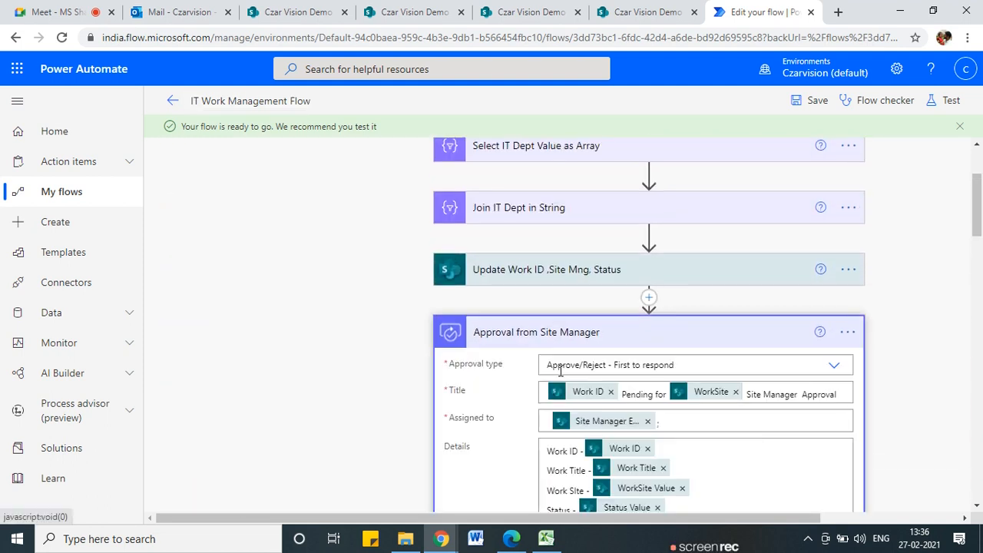
scroll(621, 396, down, 1)
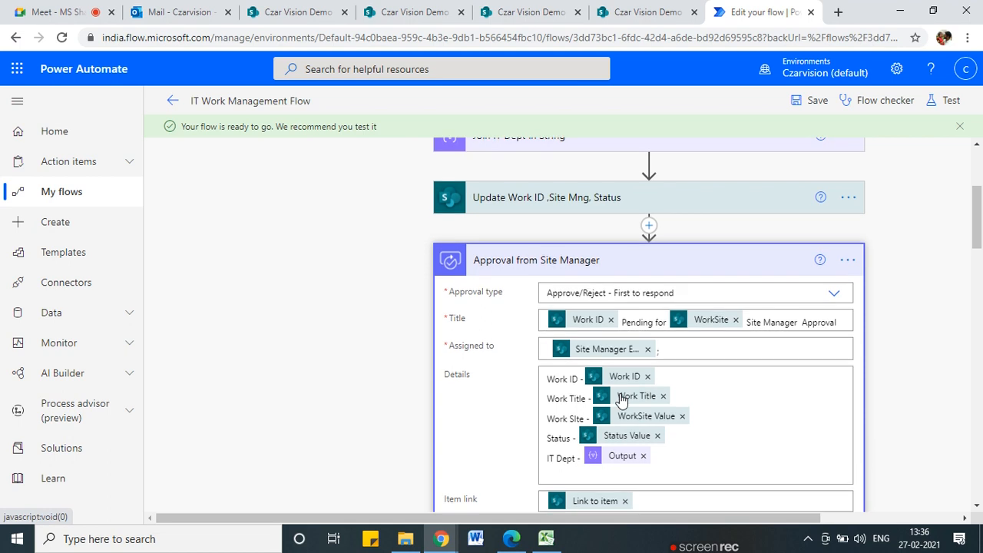
click(736, 320)
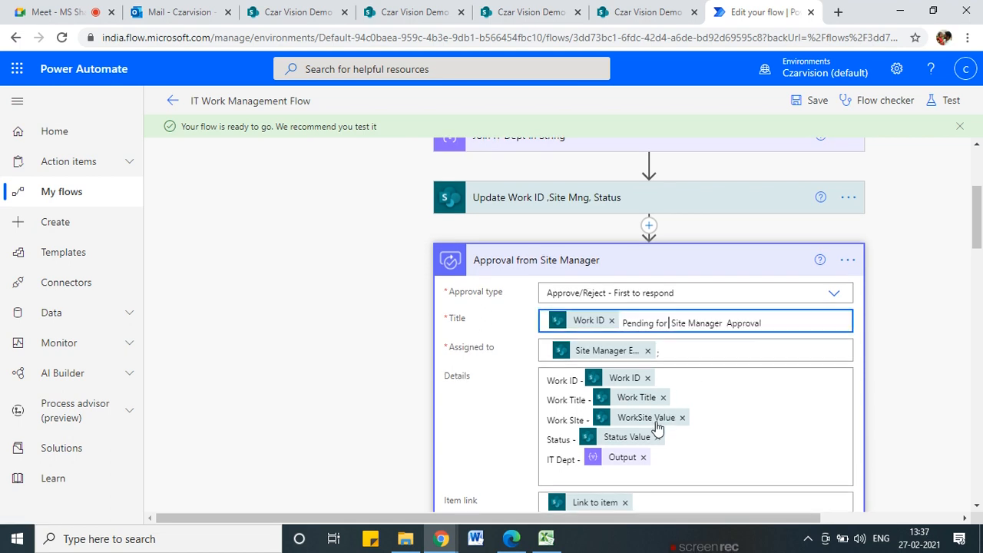
right_click(654, 424)
click(705, 432)
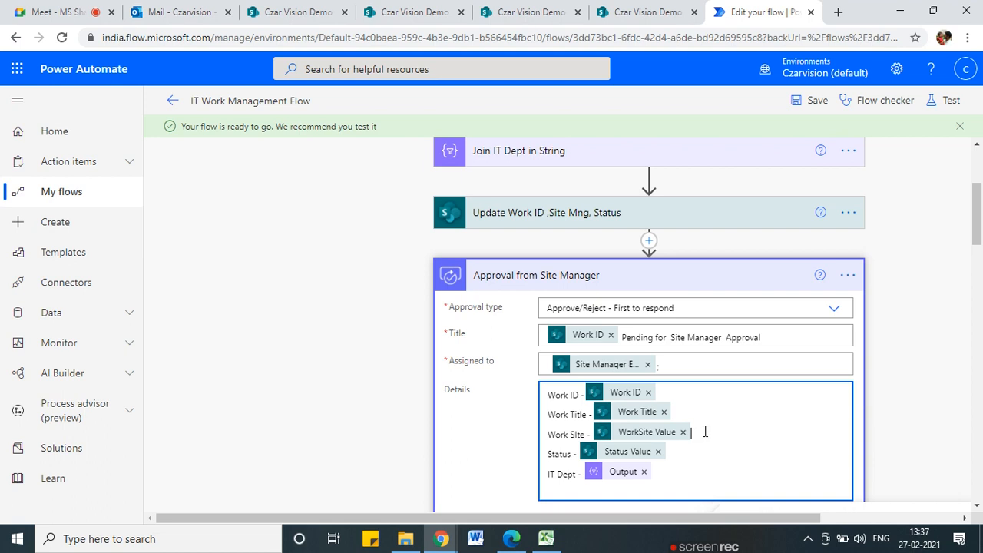
drag(636, 435, 590, 428)
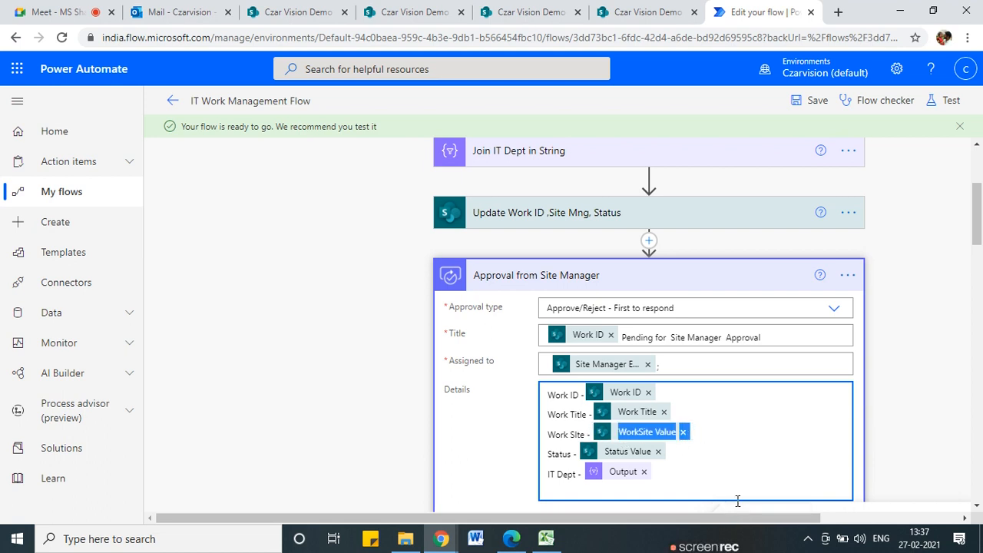
click(667, 337)
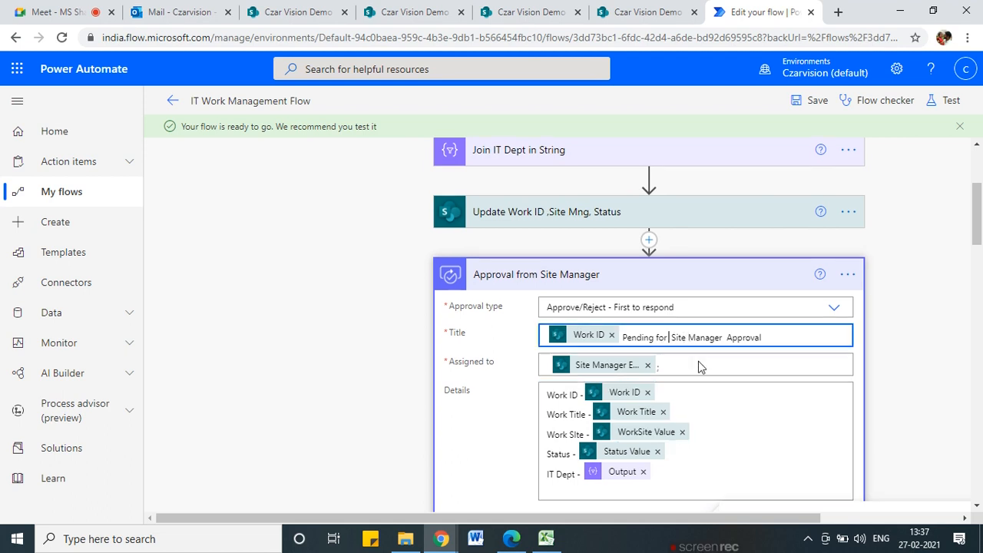
key(ctrl+v)
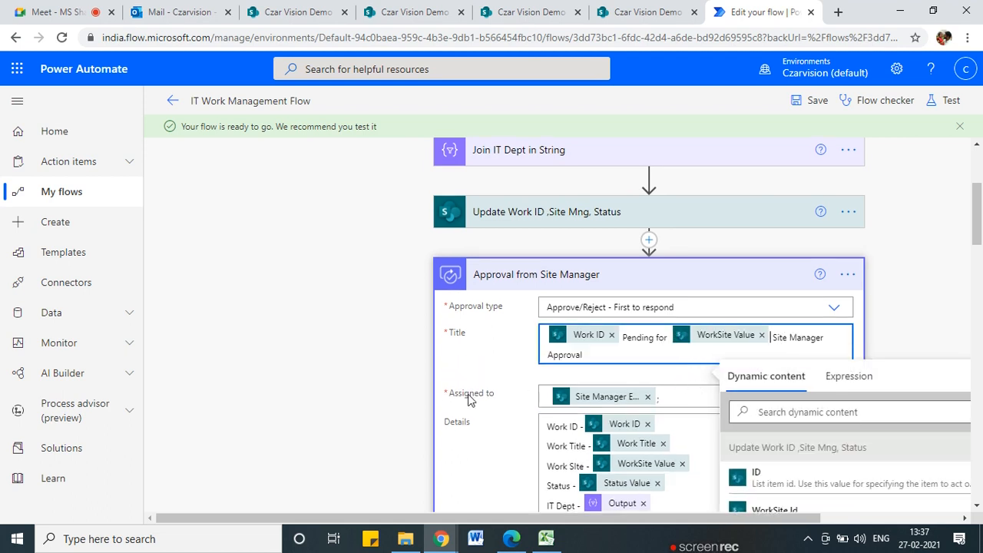
click(308, 377)
- In the details of Approval from Site Manager, replace the Work ID token with the Work ID from Update Work ID ,Site Mng, Status
scroll(630, 378, down, 5)
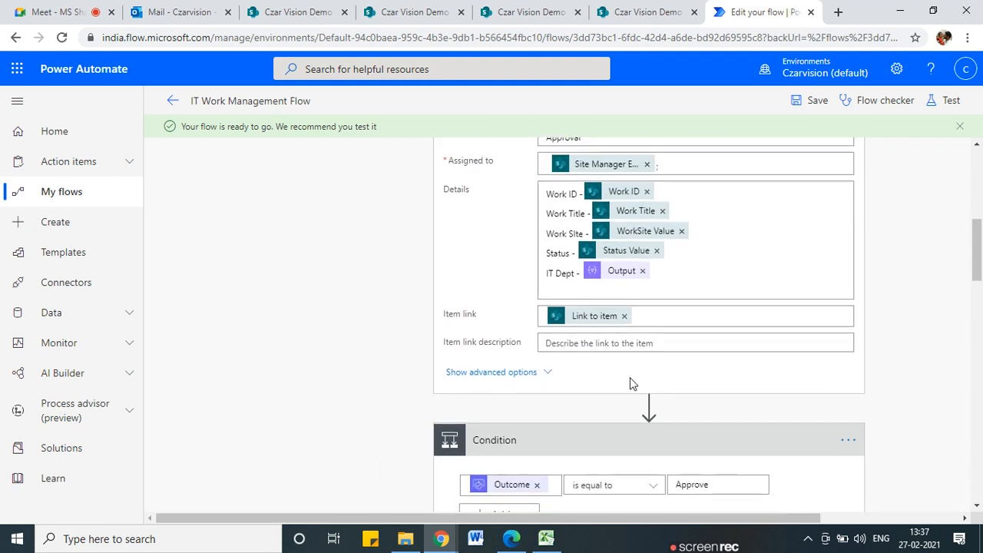
scroll(570, 382, up, 2)
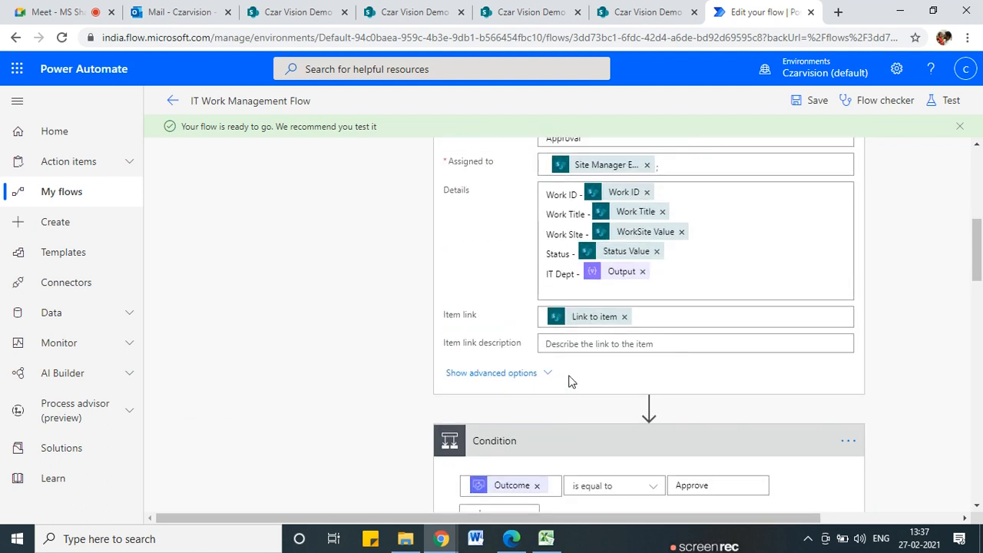
scroll(570, 382, down, 4)
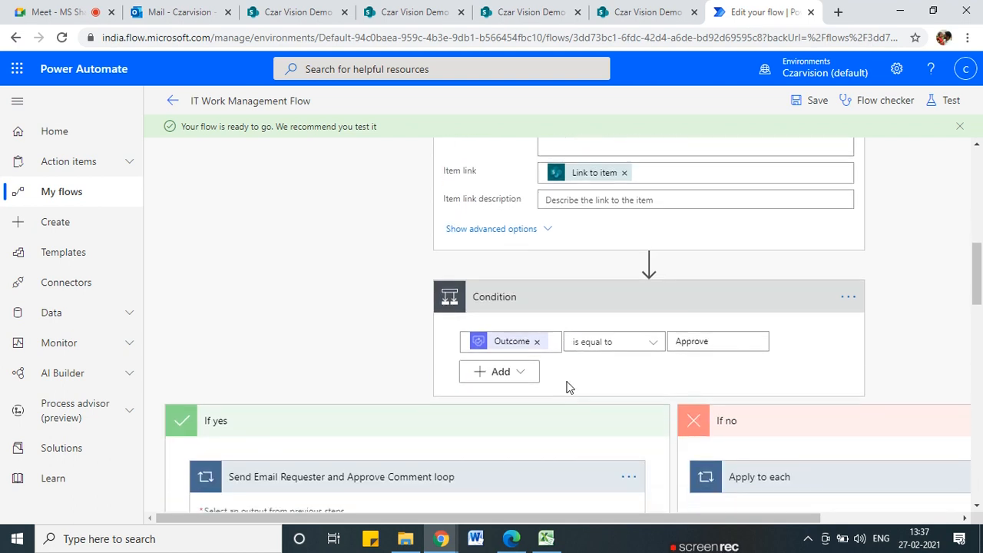
scroll(613, 361, up, 3)
scroll(612, 364, up, 3)
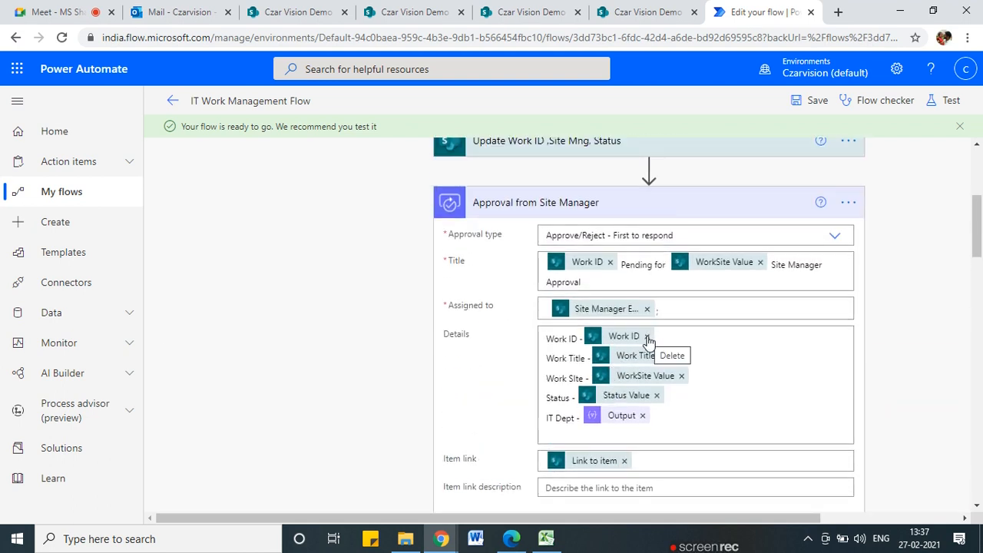
click(648, 338)
click(607, 339)
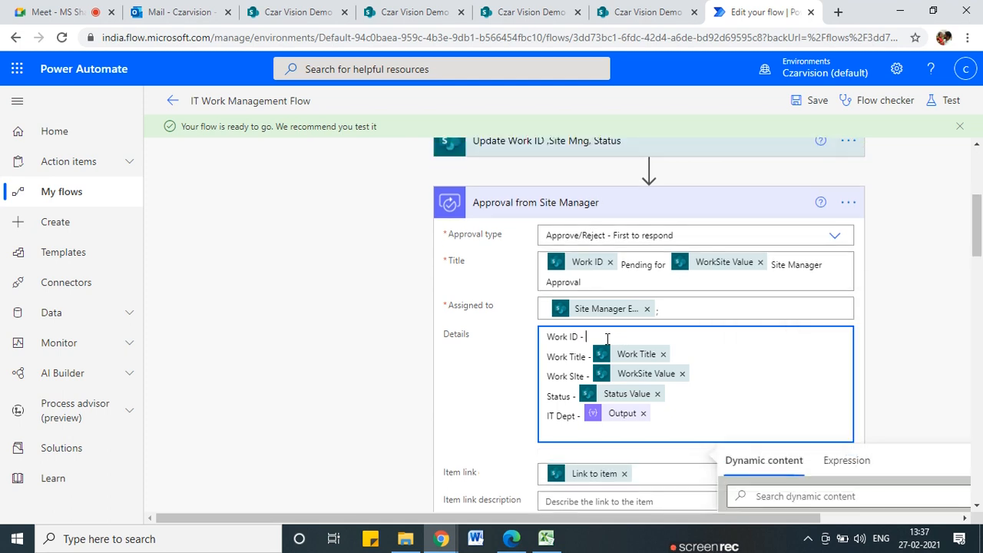
scroll(801, 476, down, 3)
scroll(801, 469, down, 3)
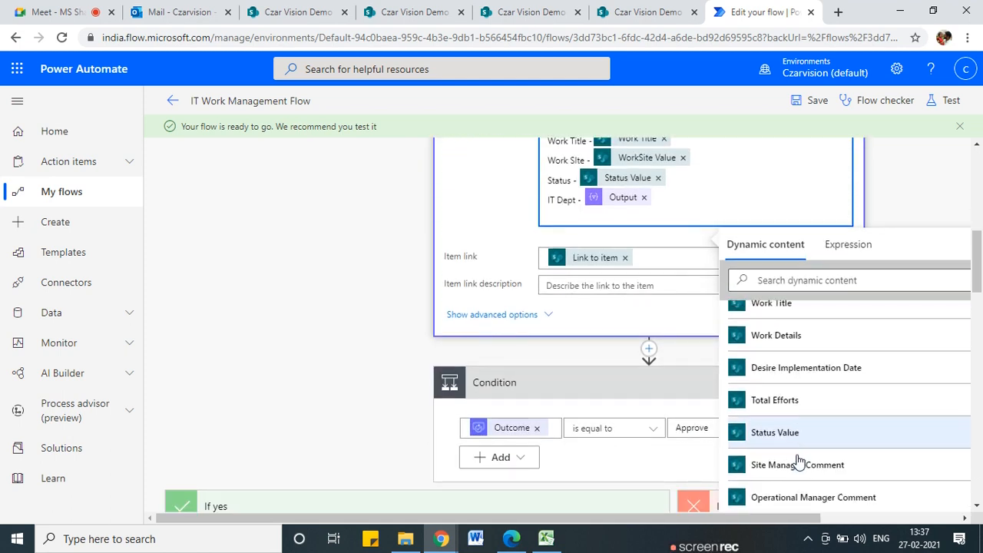
click(785, 280)
text(work ID)
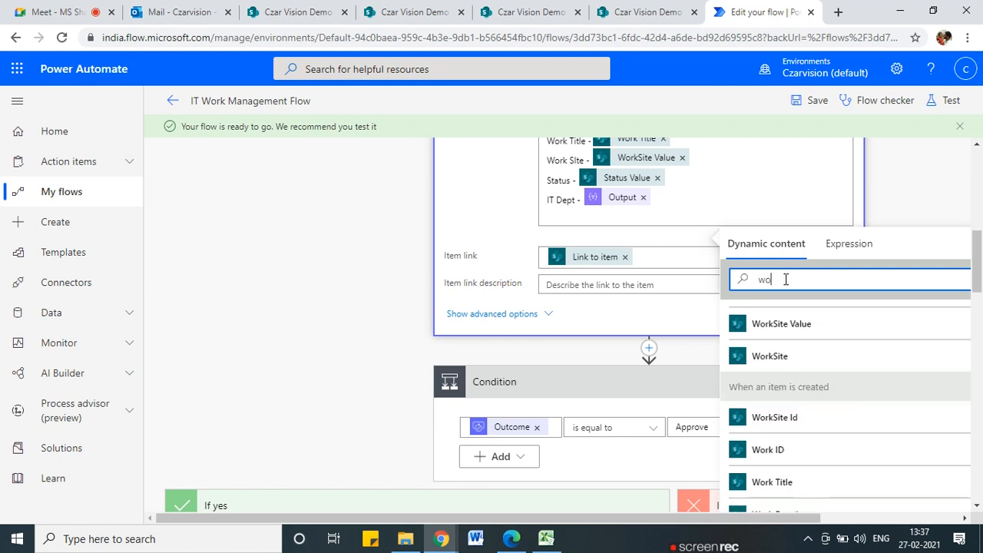
key(BackSpace)
key(BackSpace)
text(ID)
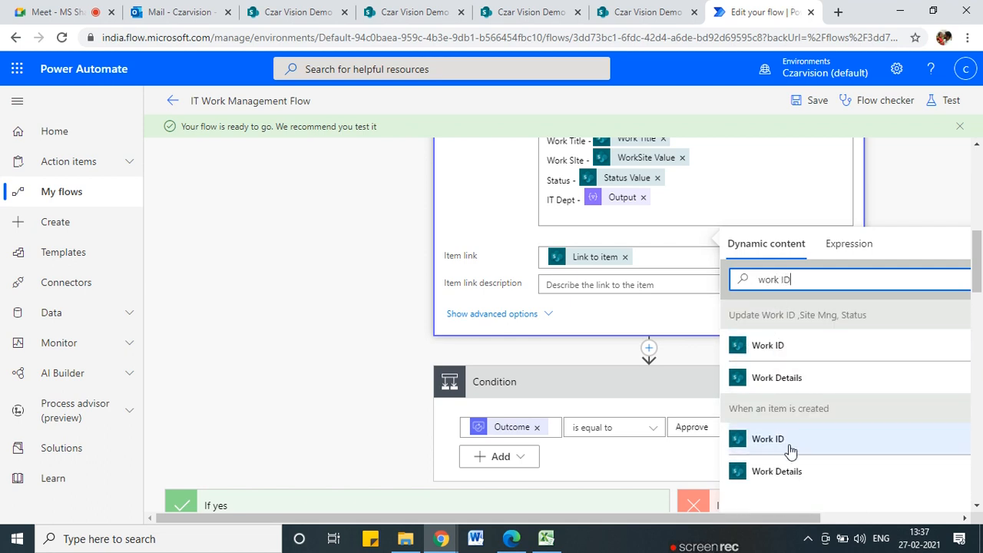
click(783, 347)
- Save the flow and review the site manager approval, the IT Dept loop and the IT Dept Head email body
scroll(382, 386, up, 10)
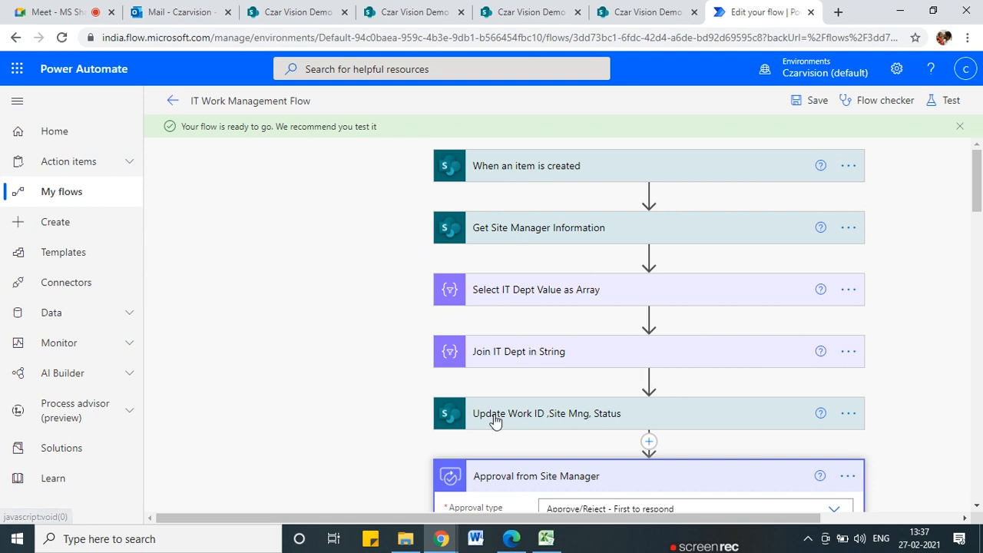
click(812, 105)
scroll(777, 383, down, 5)
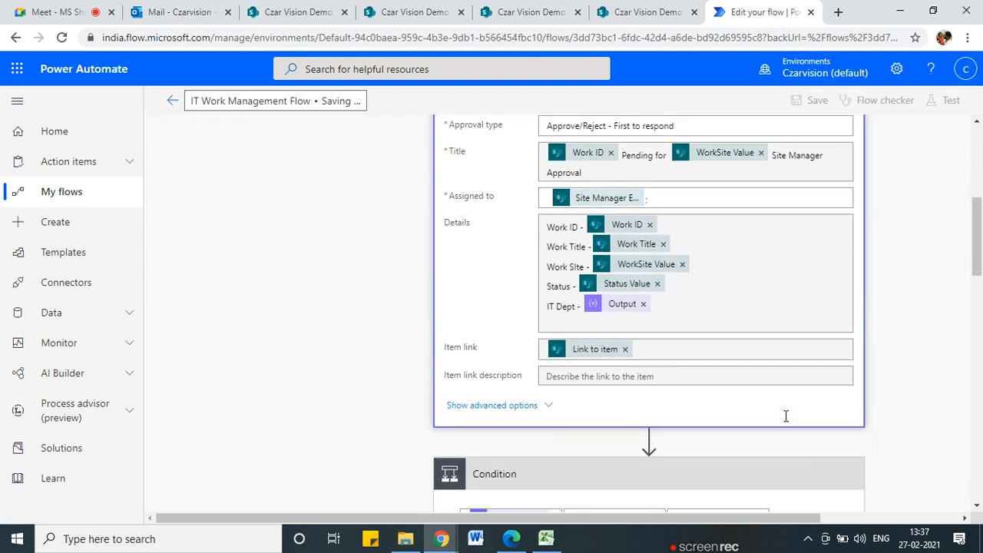
scroll(787, 407, down, 8)
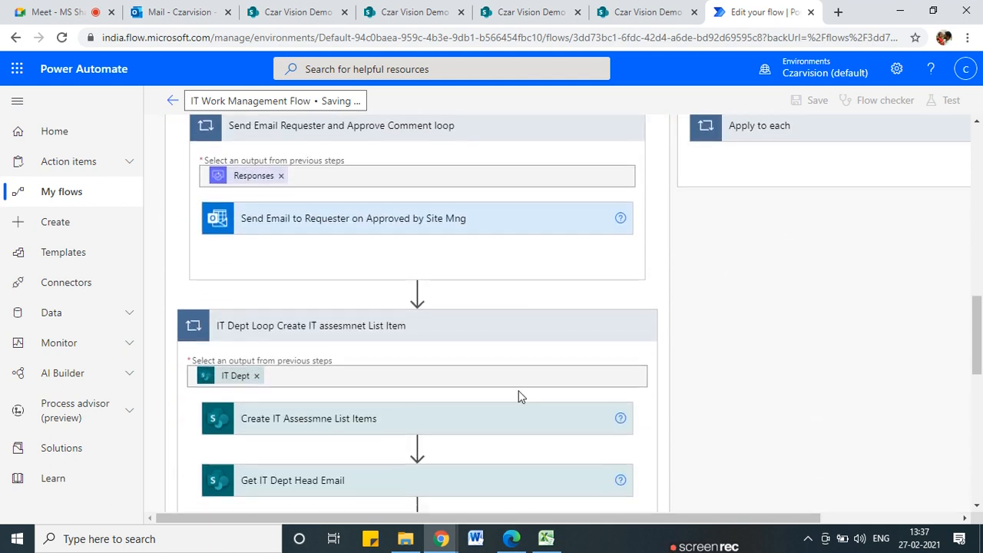
scroll(518, 392, down, 9)
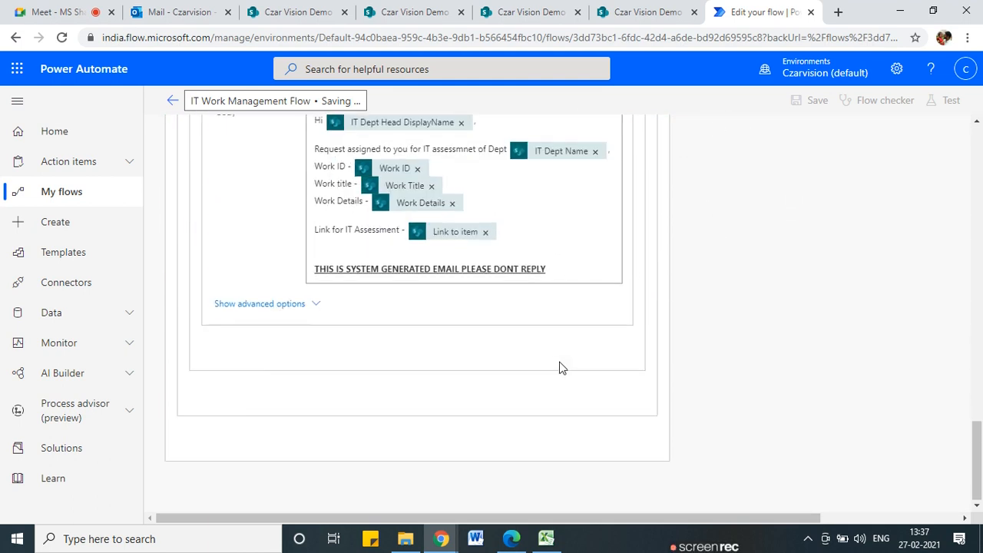
scroll(380, 382, up, 2)
- Start a new item in the SharePoint Work Details list with the Work Title "Test The EMail to IT Dept Head"
click(399, 11)
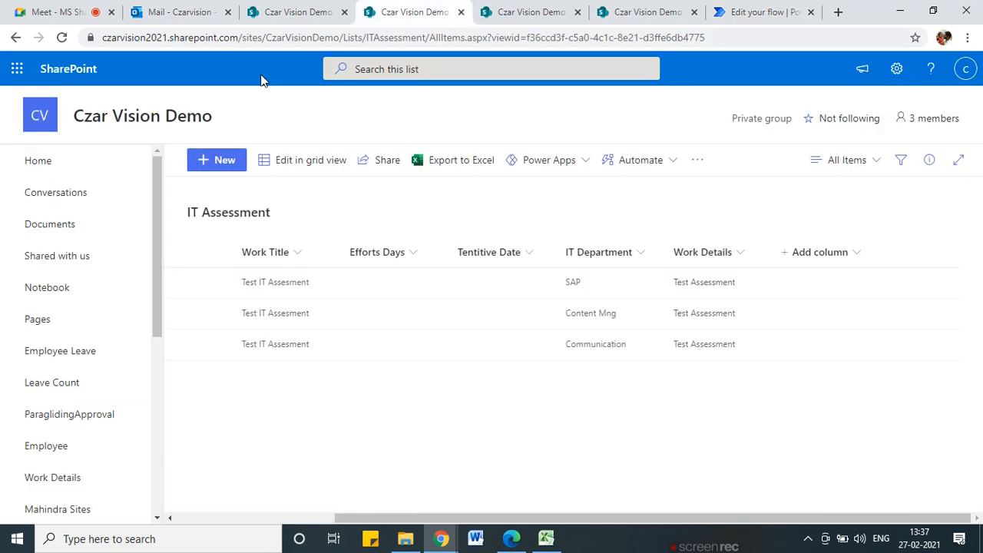
click(279, 13)
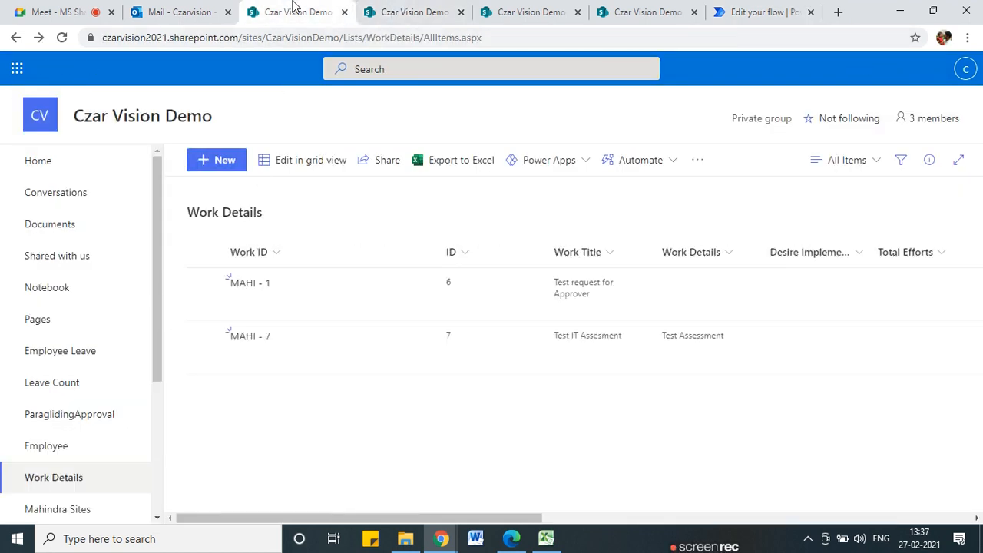
click(222, 174)
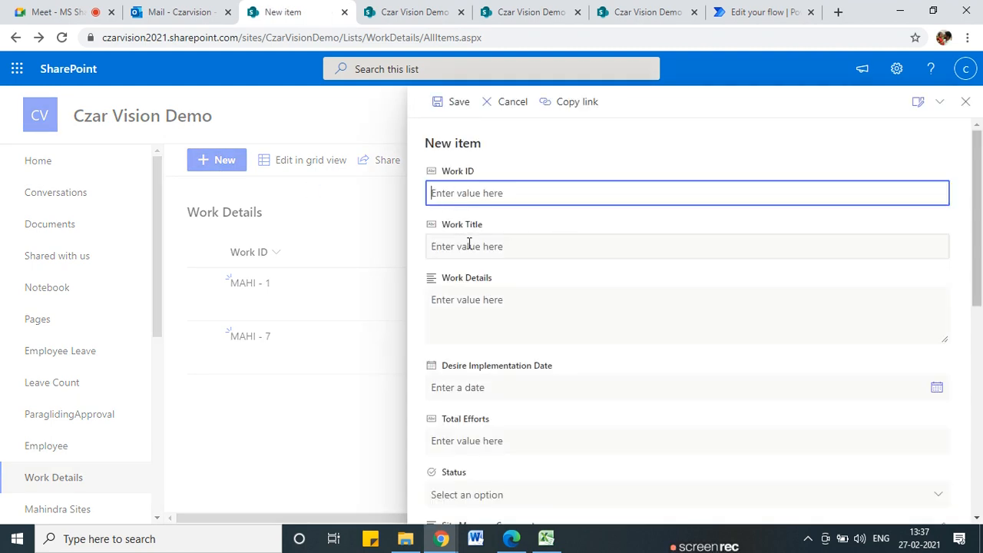
click(472, 246)
text(Test The EMail to IT Dept Head)
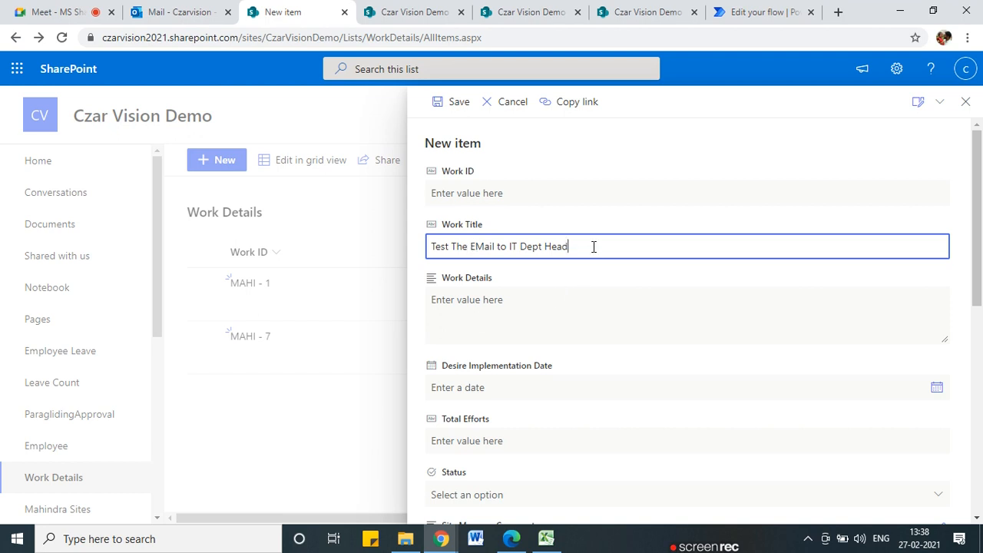
- Copy the new item's Work Title text into its Work Details field
drag(593, 247, 409, 264)
key(ctrl+c)
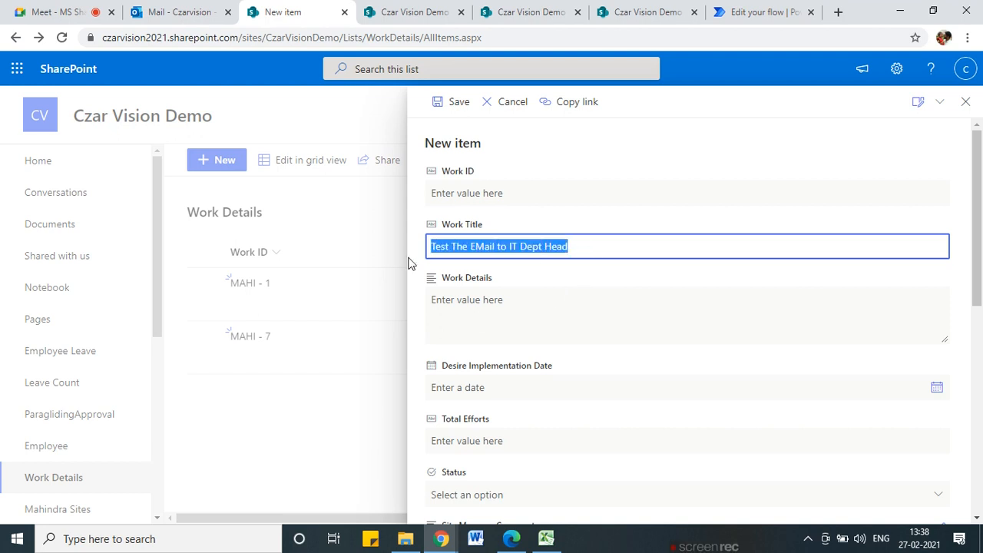
click(517, 298)
key(ctrl+v)
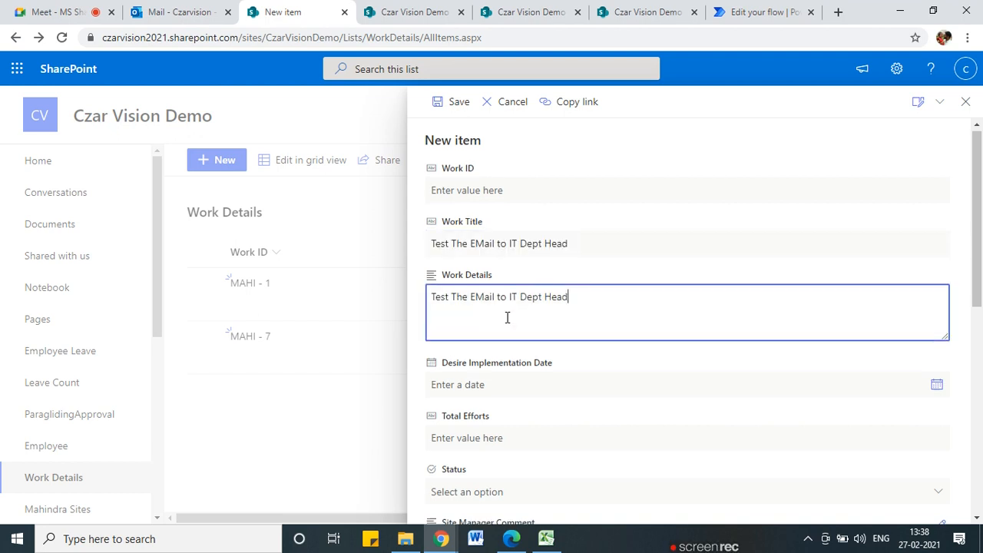
- Set the new item's WorkSite to Pune
scroll(507, 318, down, 1)
scroll(560, 320, down, 1)
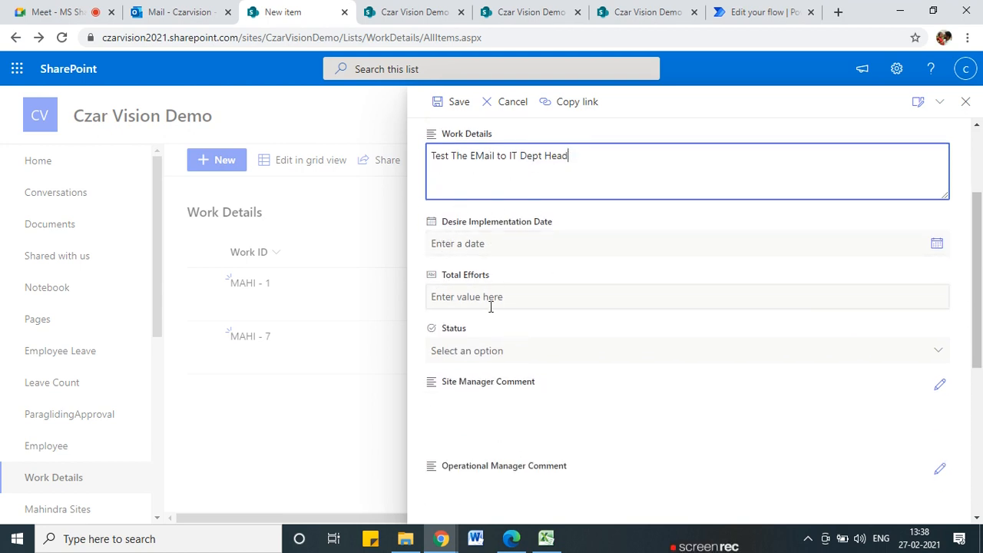
scroll(487, 334, down, 1)
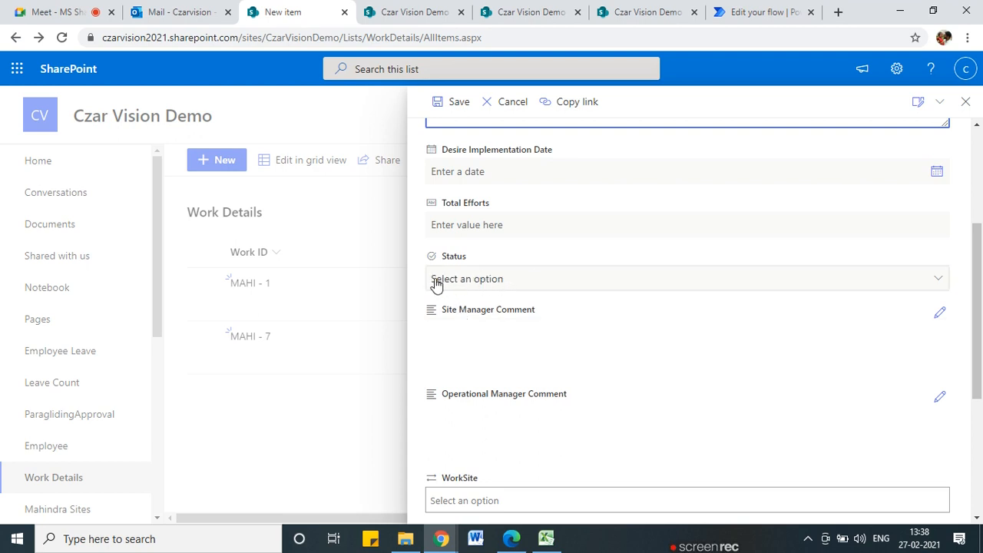
scroll(517, 365, down, 1)
scroll(507, 402, down, 1)
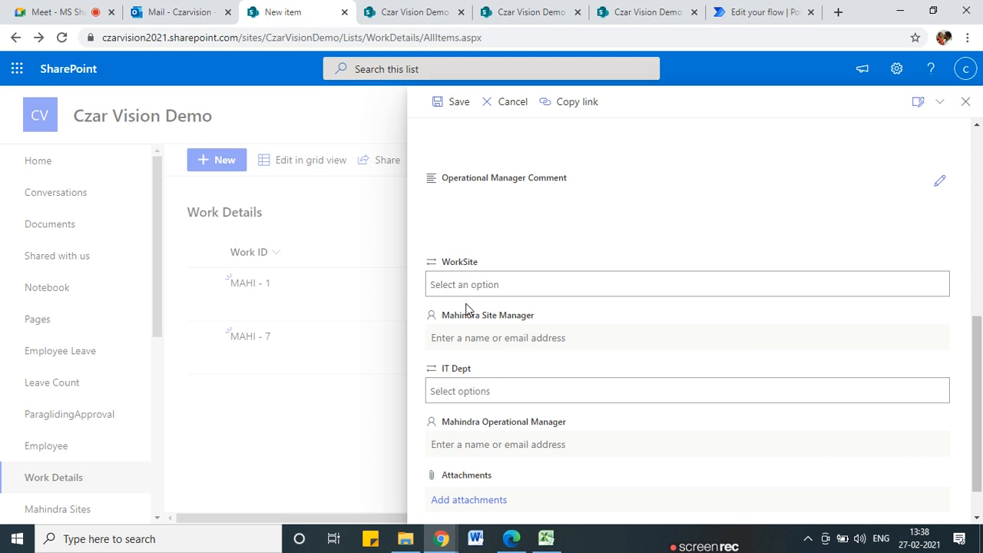
click(443, 284)
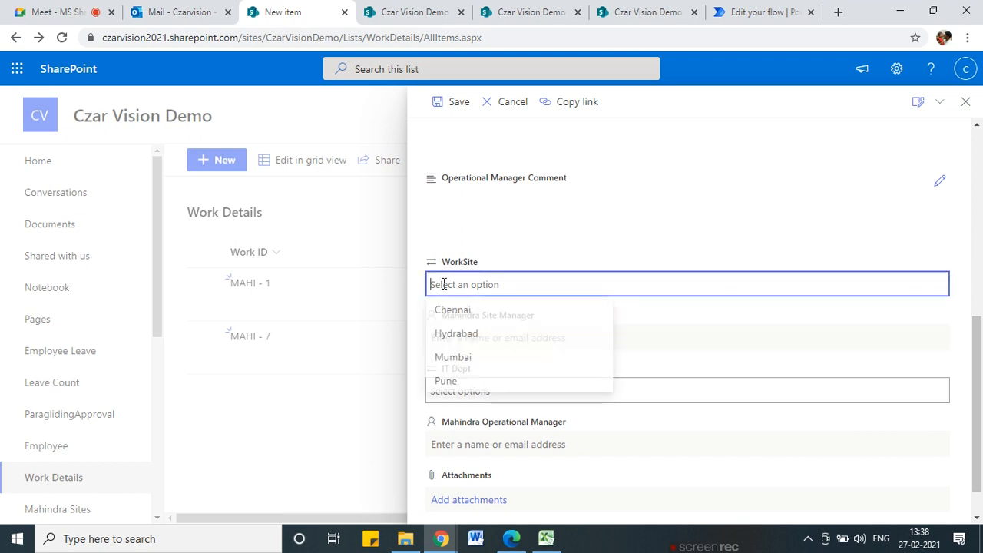
click(466, 383)
- Add SAP, Communication and Branding as the item's IT Dept values and save the item
click(485, 388)
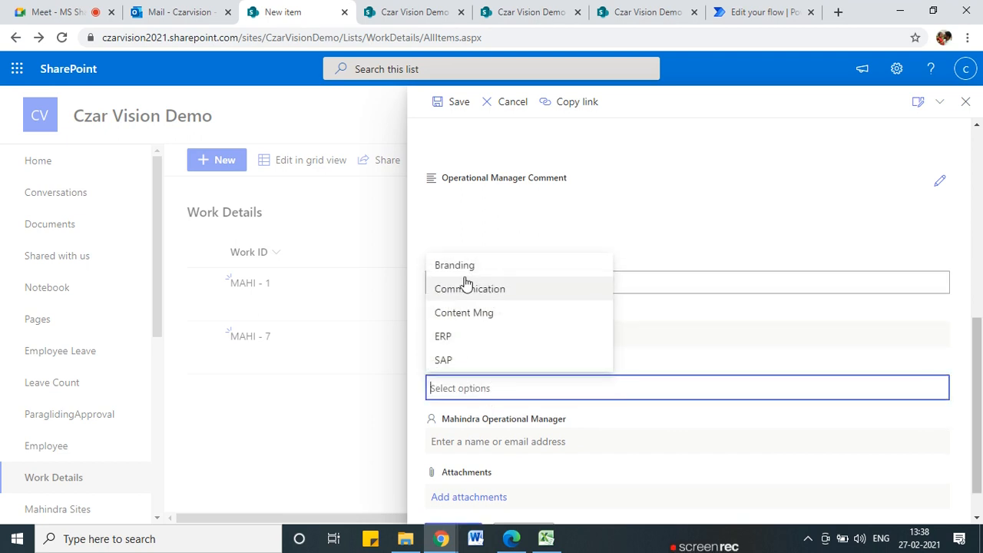
click(459, 359)
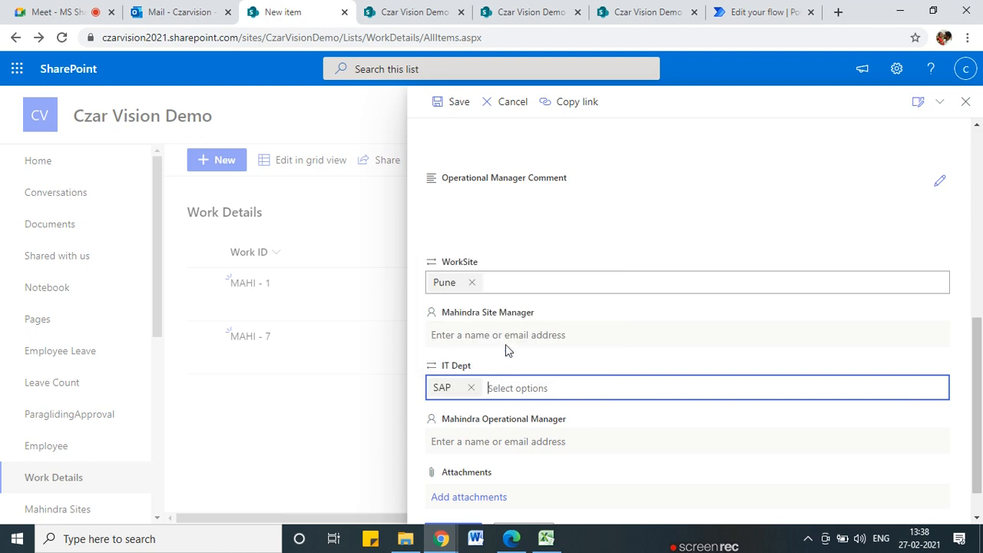
click(507, 384)
click(546, 435)
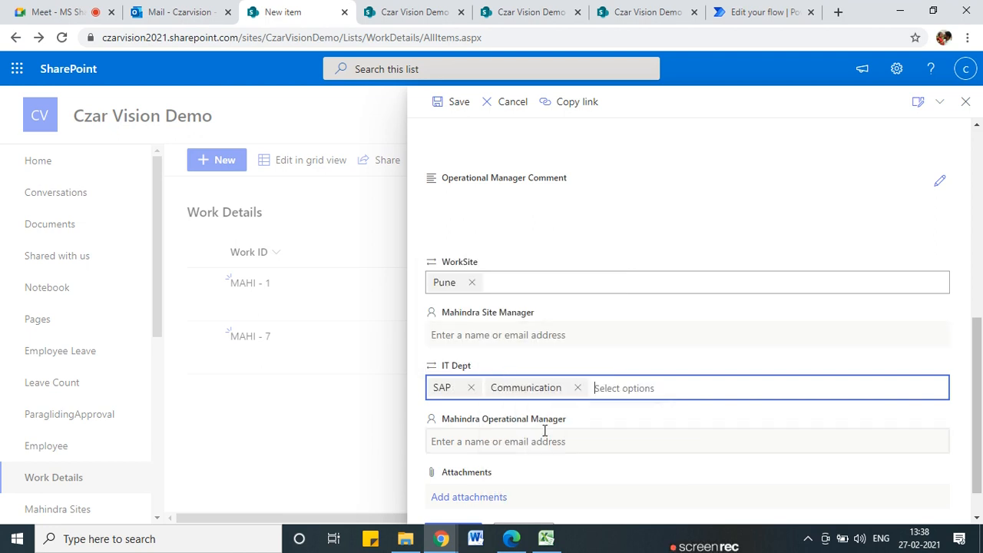
click(624, 398)
click(638, 422)
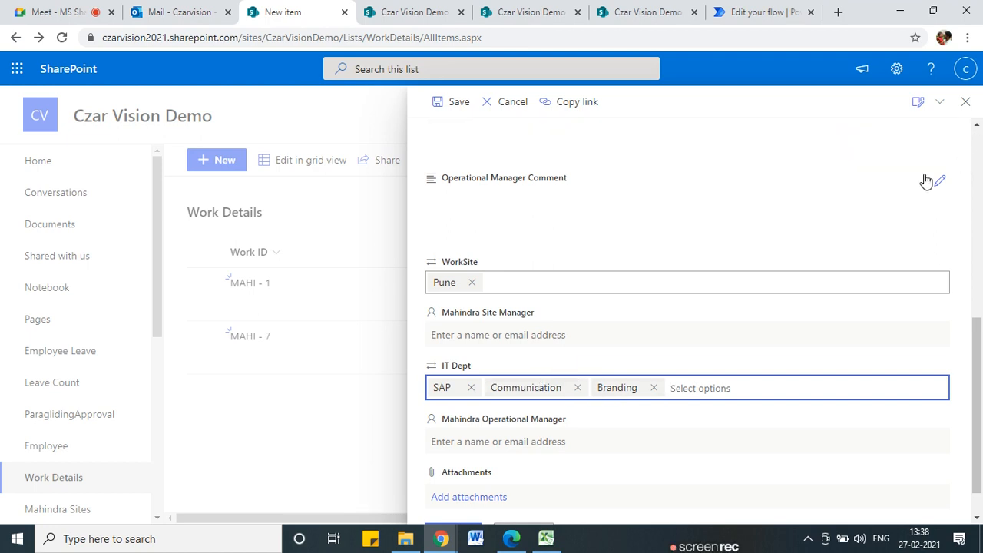
scroll(606, 303, down, 1)
click(456, 496)
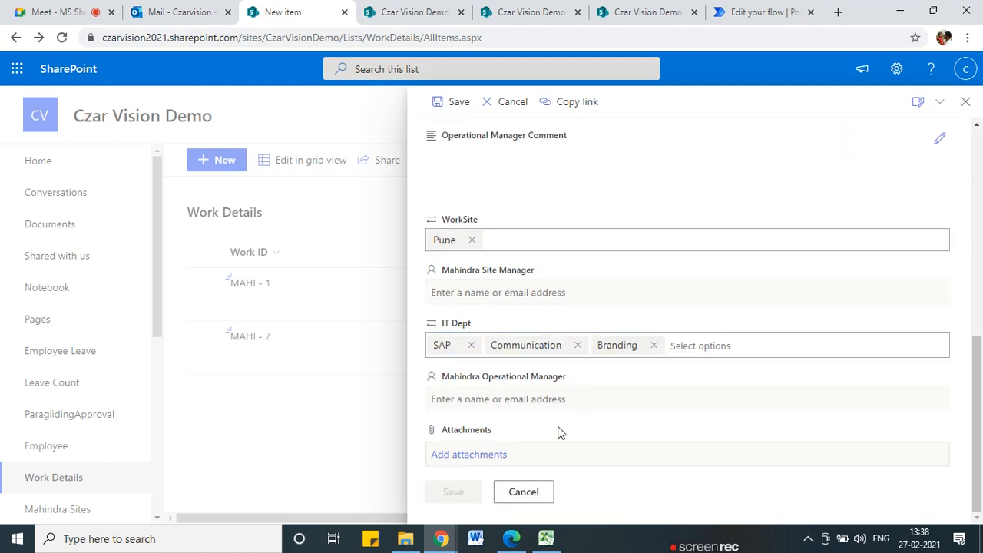
- Switch to the flow in Power Automate, run a manual test and check the run's progress down to the site manager approval
click(744, 11)
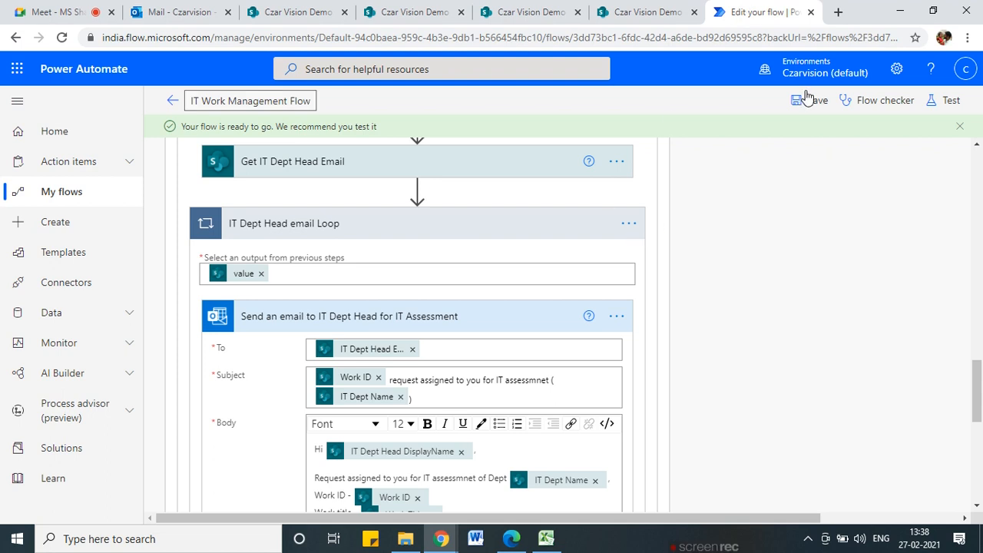
click(950, 103)
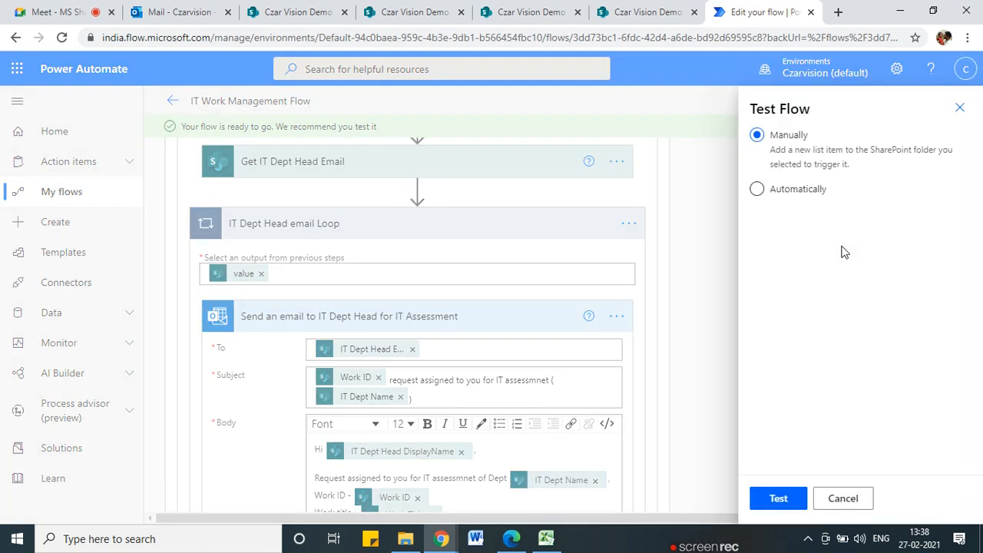
click(779, 495)
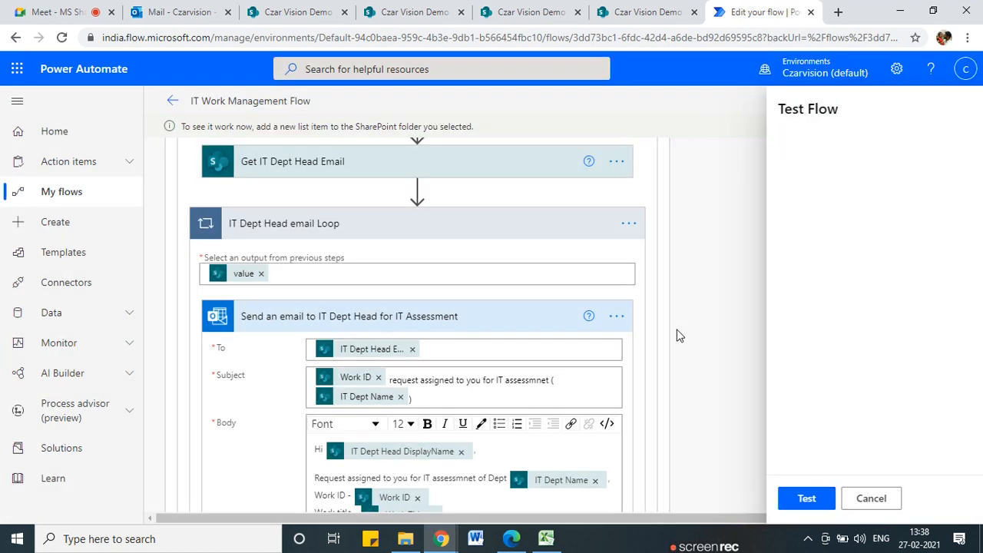
scroll(496, 340, up, 15)
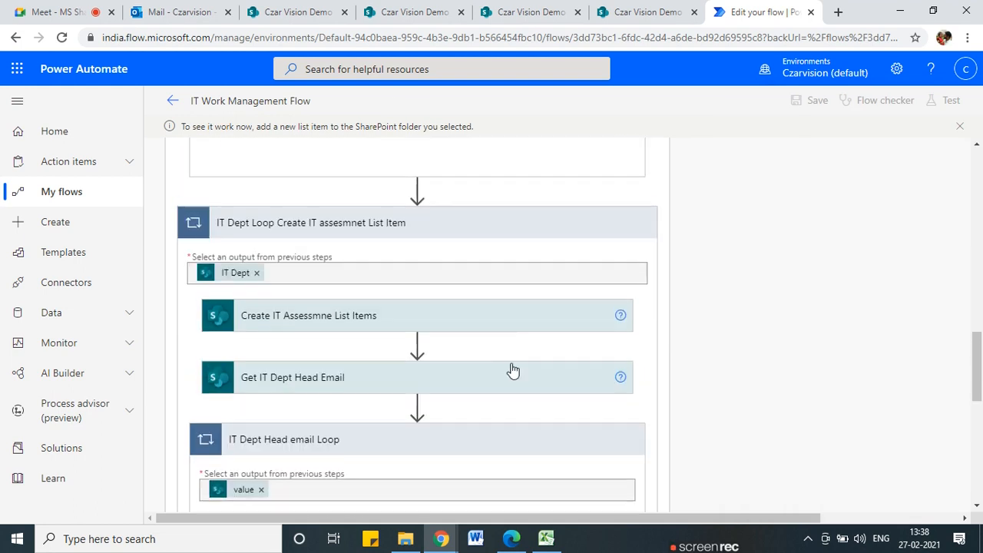
scroll(526, 354, up, 4)
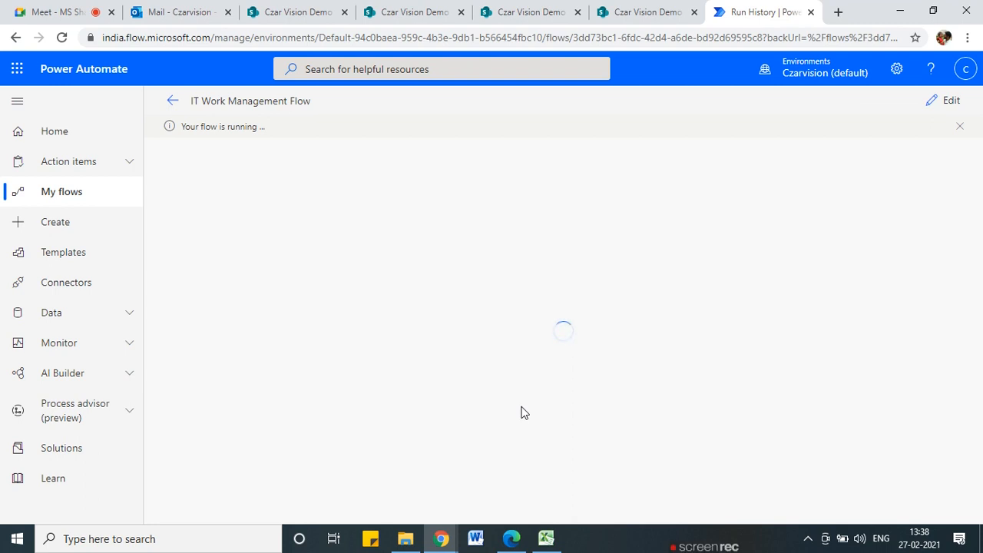
scroll(767, 393, down, 2)
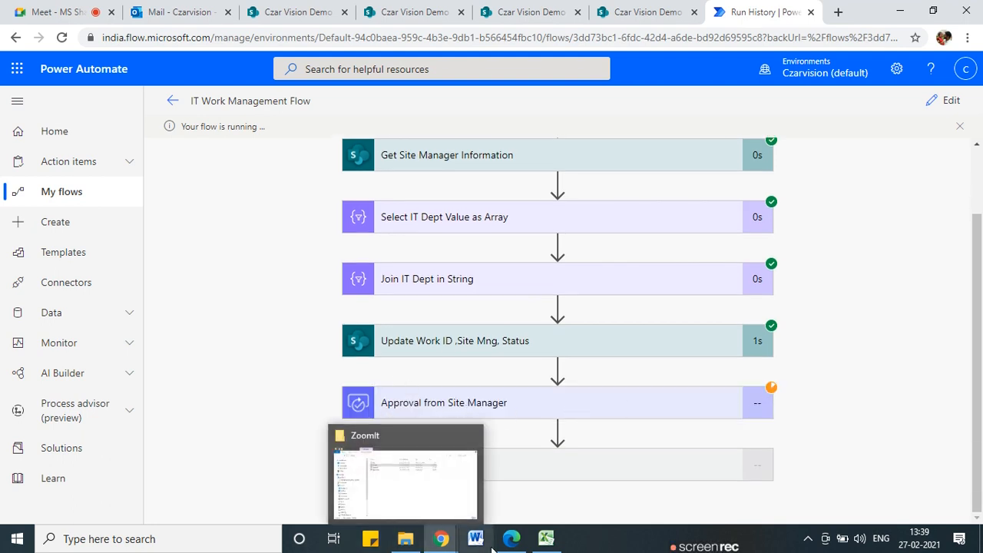
- Switch to Outlook, open the MAHI - 8 Pune Site Manager approval email and approve it with the comment "Approved please go ahead"
click(513, 495)
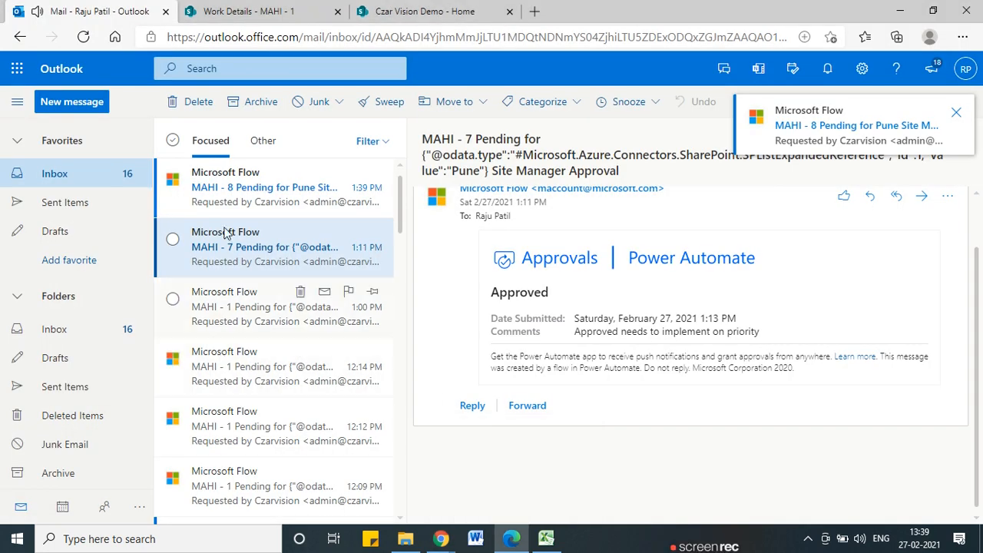
click(228, 201)
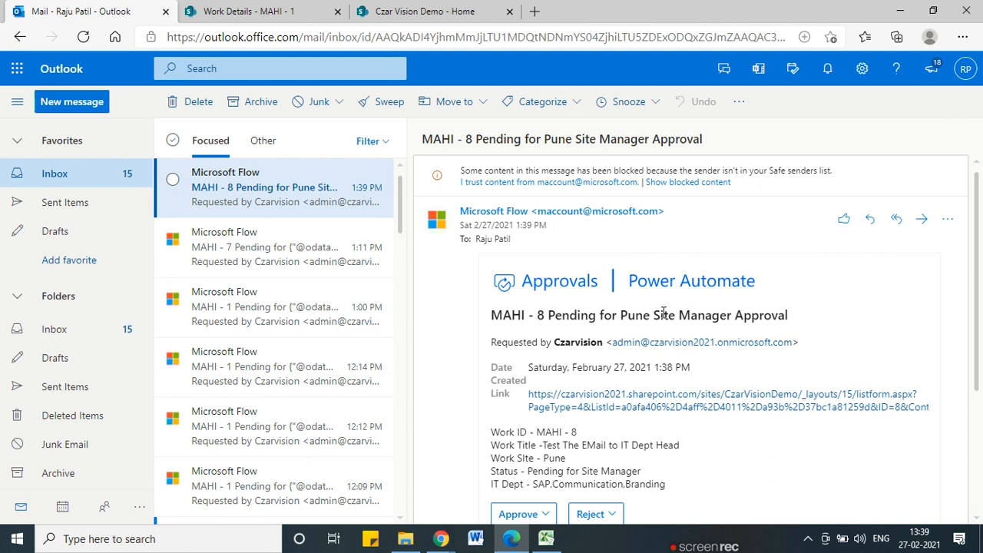
scroll(573, 364, down, 3)
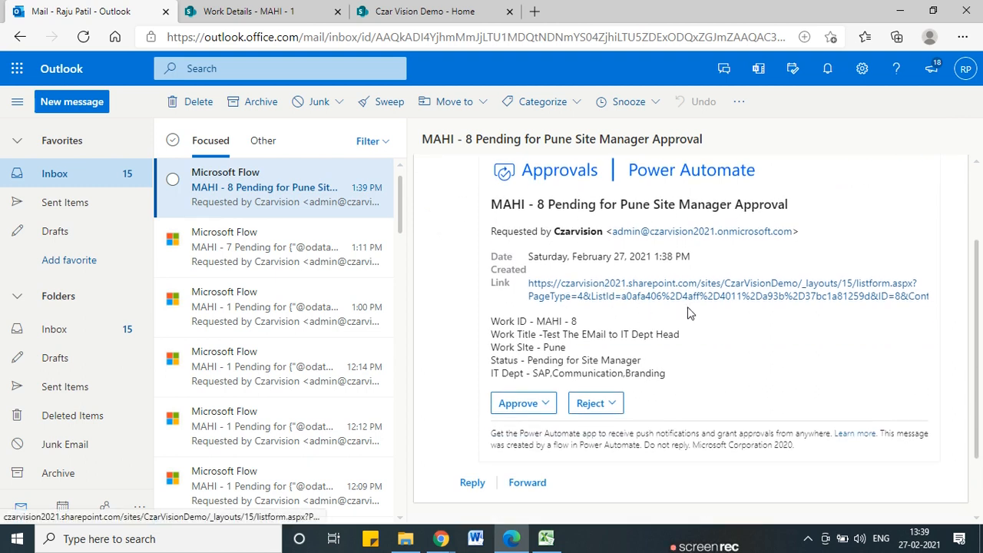
click(538, 409)
click(543, 278)
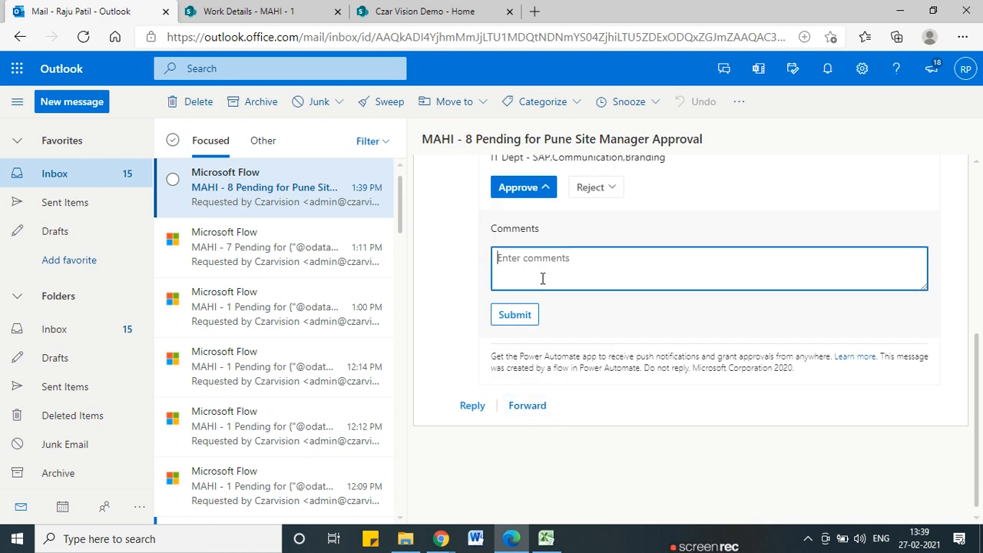
text(Approved please go ahead)
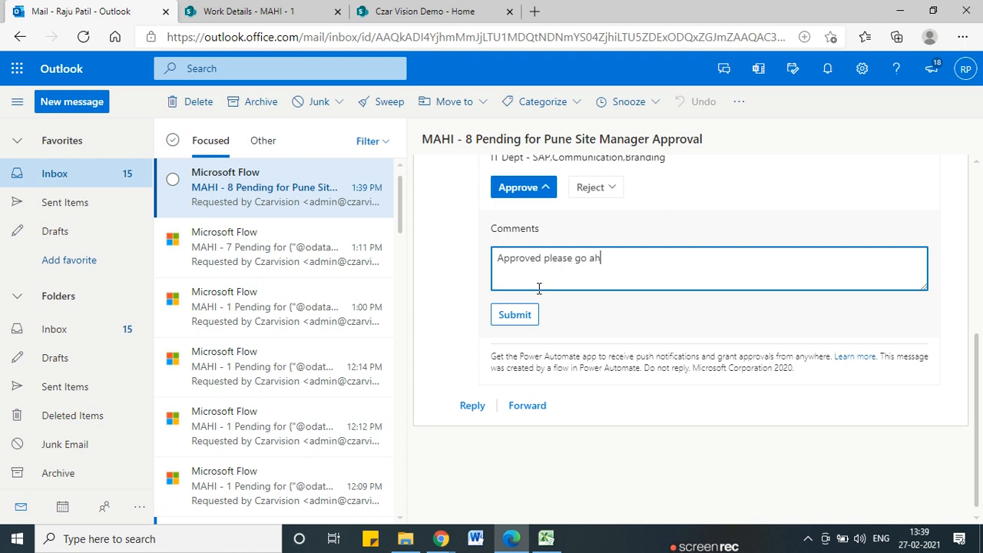
click(500, 316)
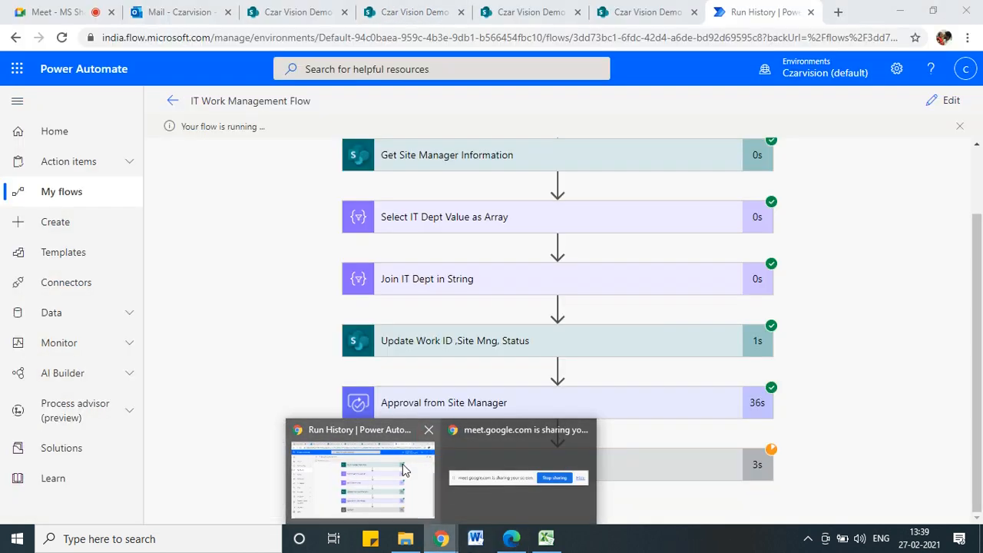
- Switch back to the flow run in Power Automate and examine the Condition's result, its branches and the error details
click(402, 464)
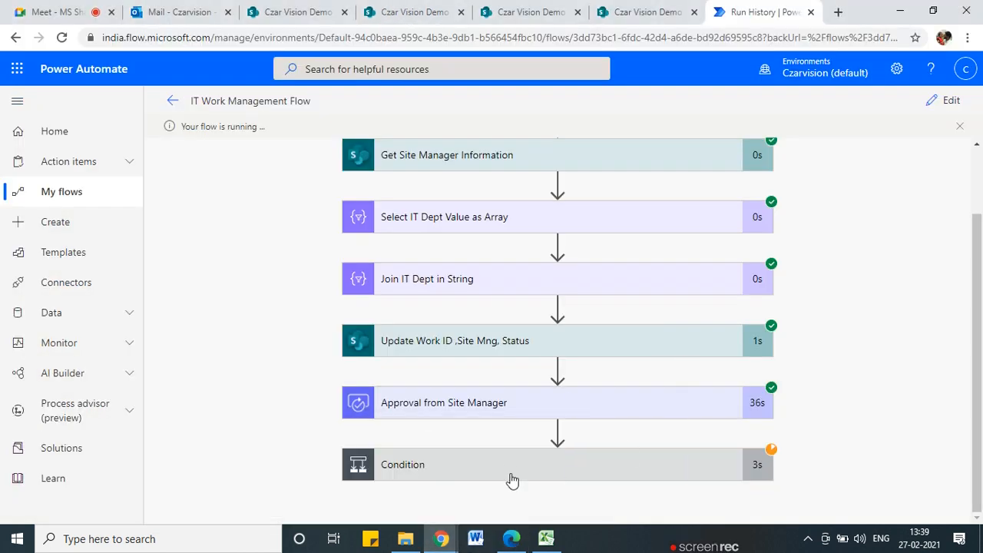
click(531, 463)
scroll(574, 431, down, 1)
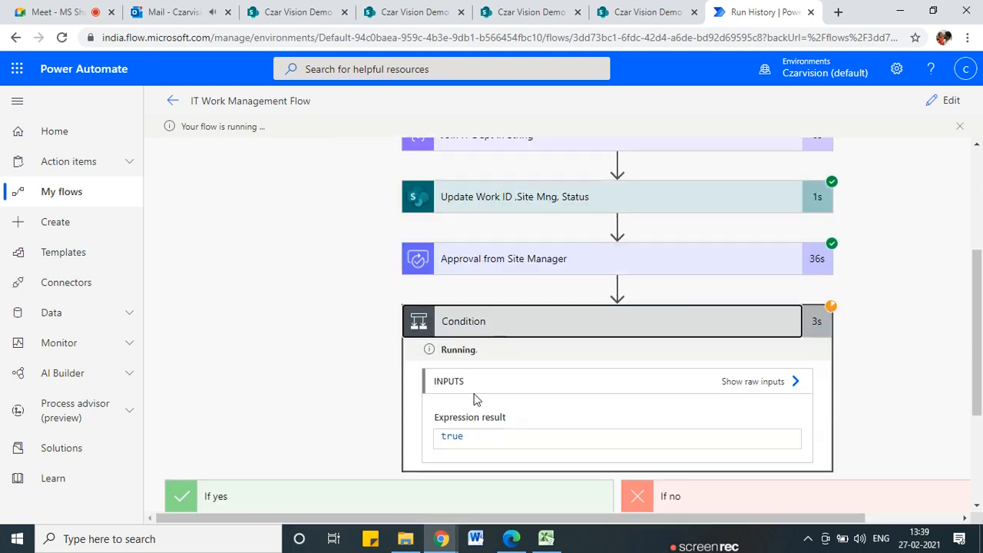
scroll(497, 429, down, 1)
scroll(496, 428, down, 1)
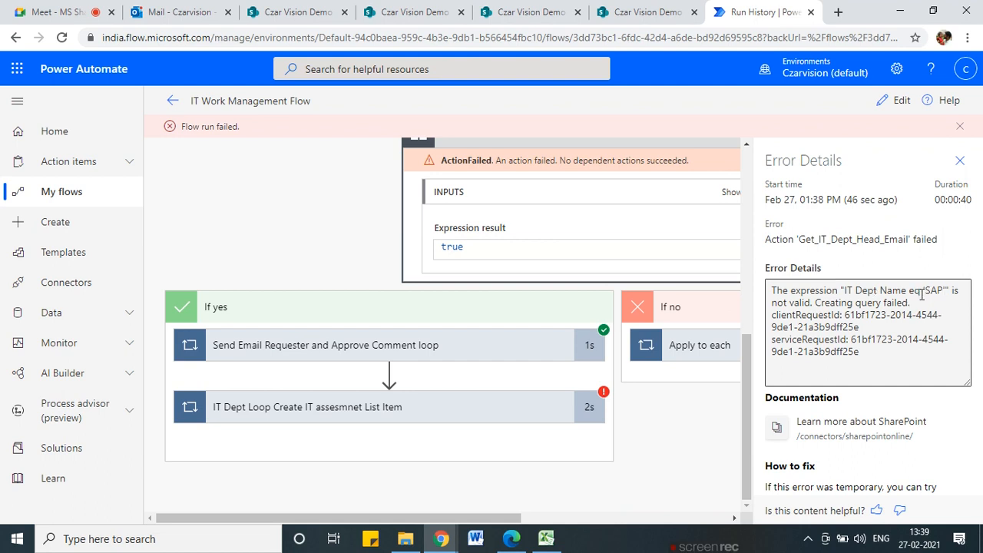
drag(846, 288, 941, 293)
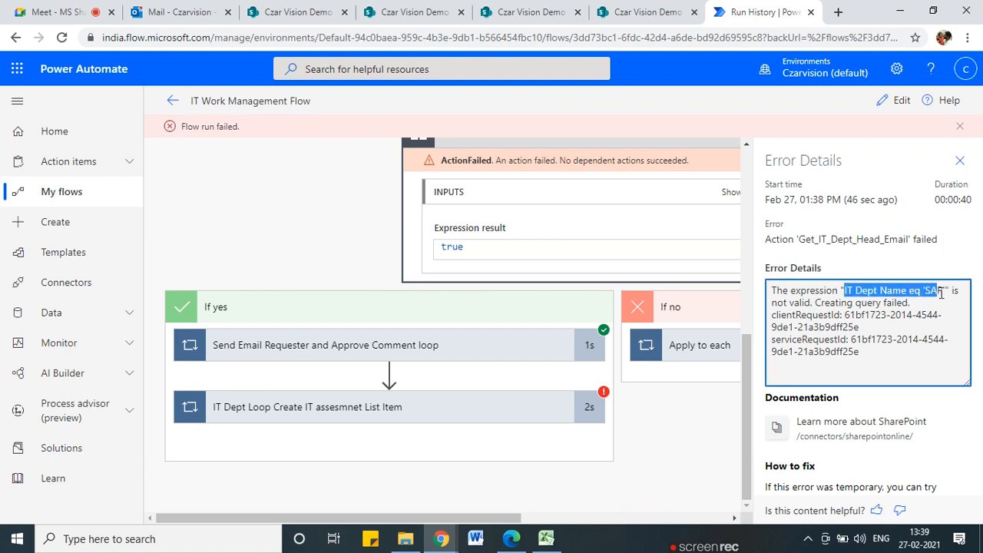
click(853, 291)
drag(855, 292, 948, 292)
- Inspect the failed Get IT Dept Head Email action inside the IT Dept loop, including its full inputs and filter query
click(416, 408)
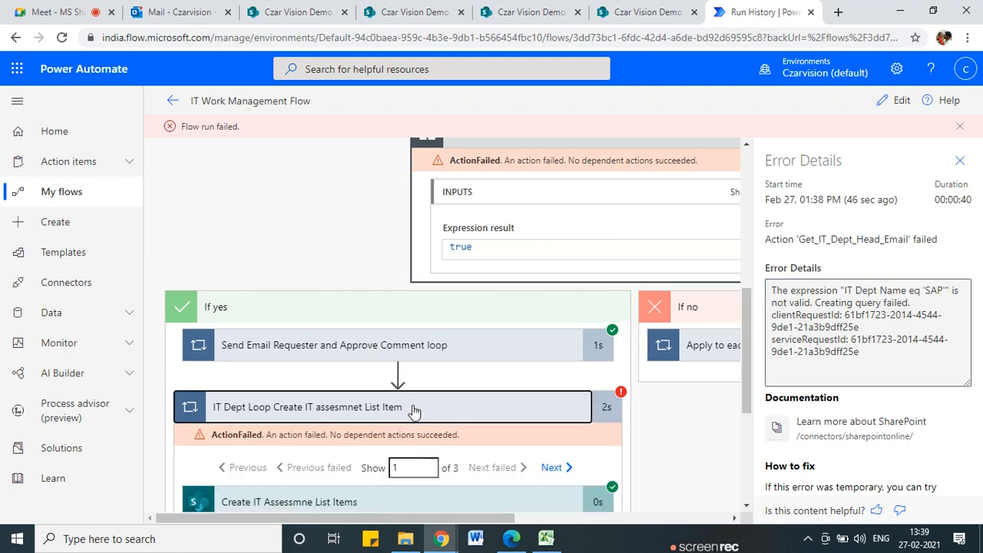
scroll(414, 411, down, 2)
click(358, 425)
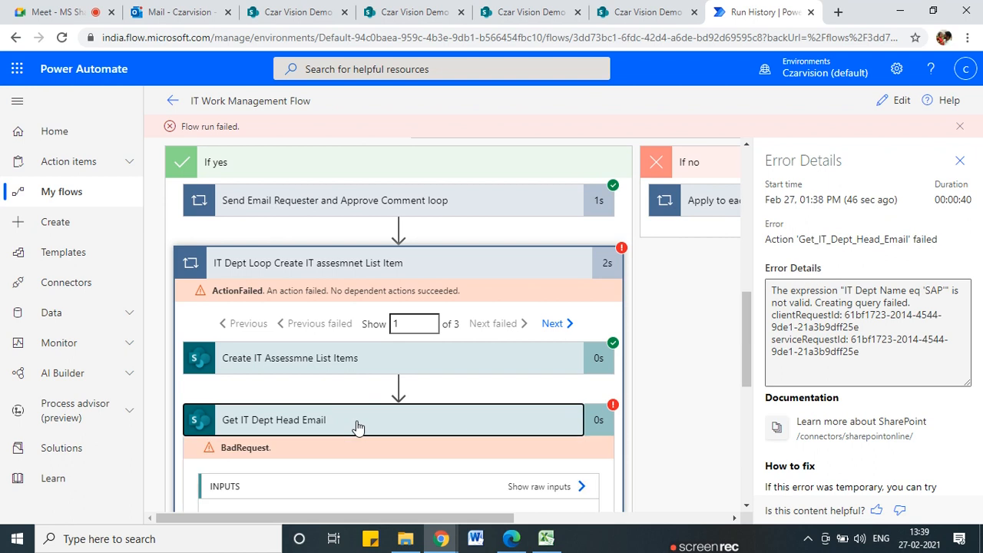
scroll(358, 425, down, 3)
scroll(272, 408, down, 2)
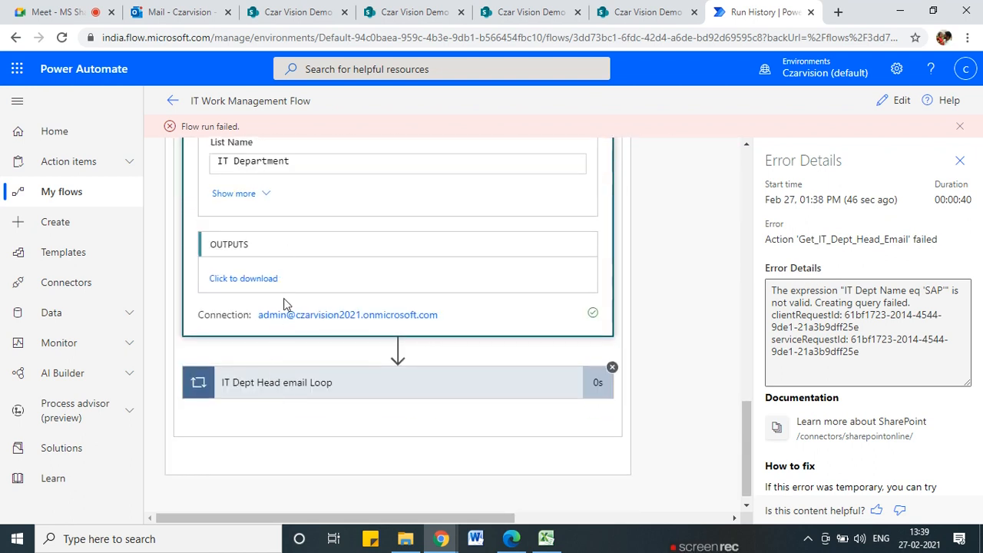
scroll(284, 342, up, 2)
click(260, 338)
scroll(306, 346, down, 1)
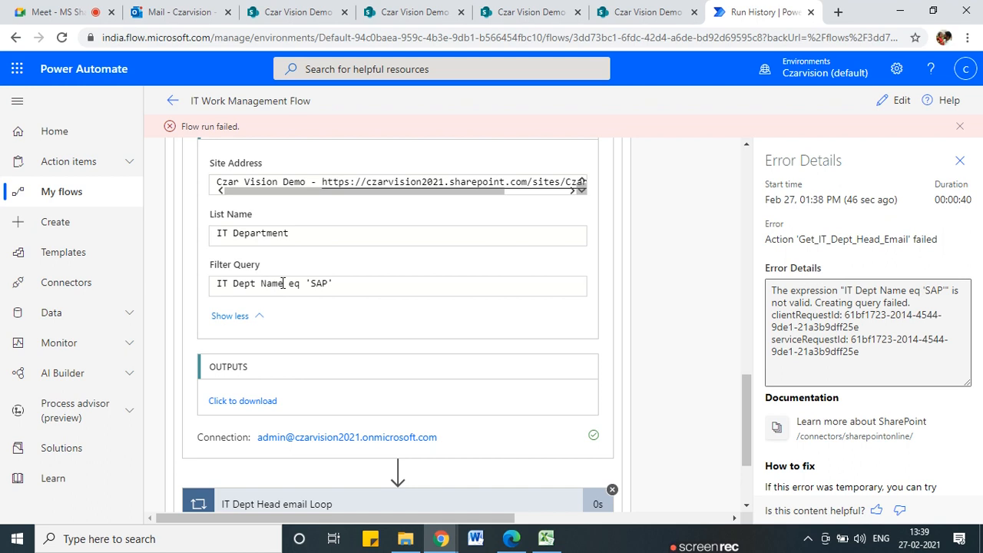
drag(339, 284, 215, 281)
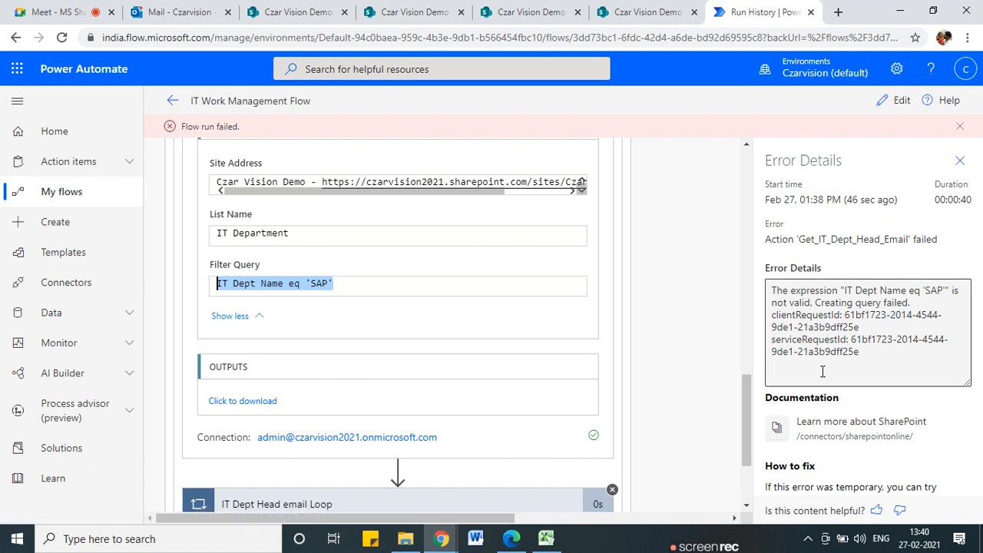
click(959, 160)
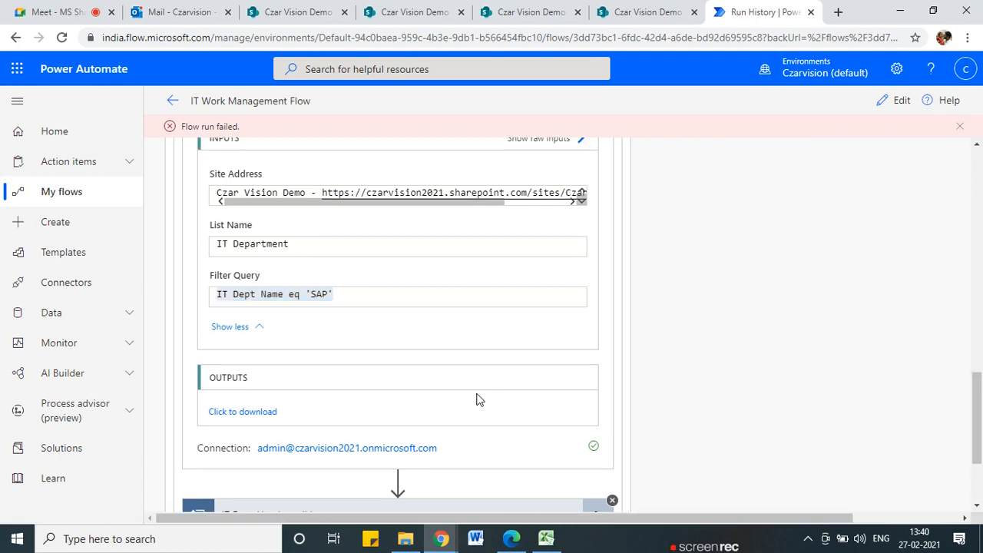
- Open the flow for editing and expand the Get IT Dept Head Email action inside the IT Dept loop
click(895, 101)
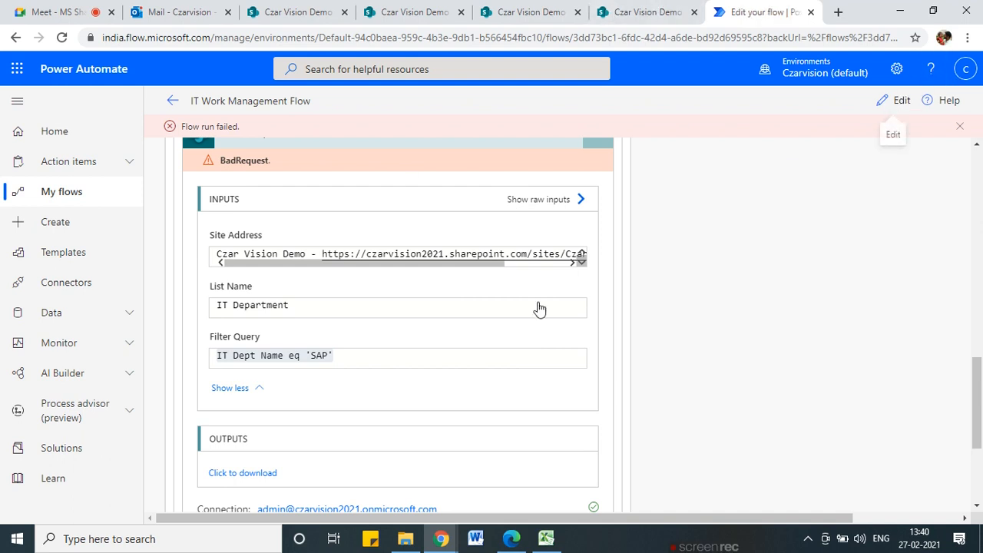
scroll(584, 415, down, 5)
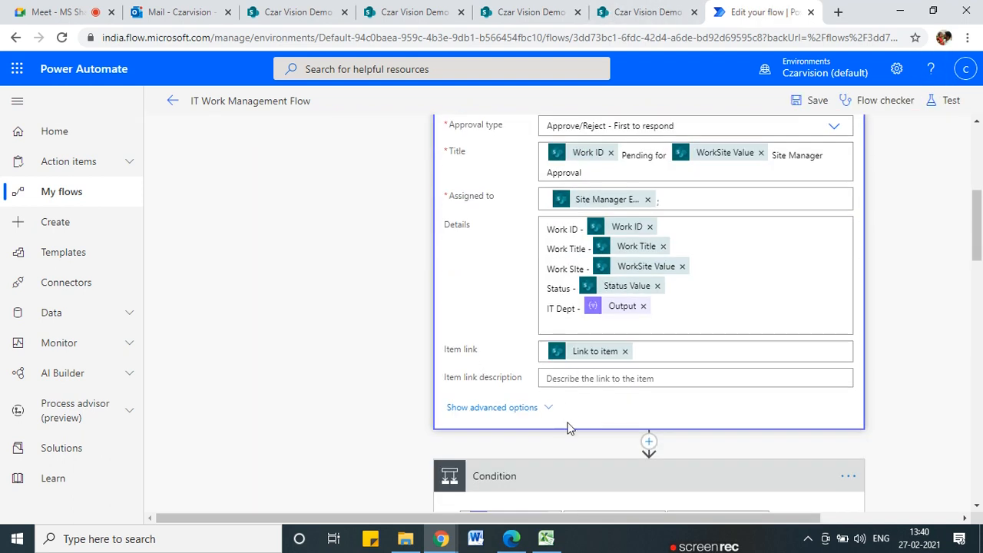
scroll(572, 415, up, 1)
scroll(576, 408, down, 4)
scroll(584, 369, up, 4)
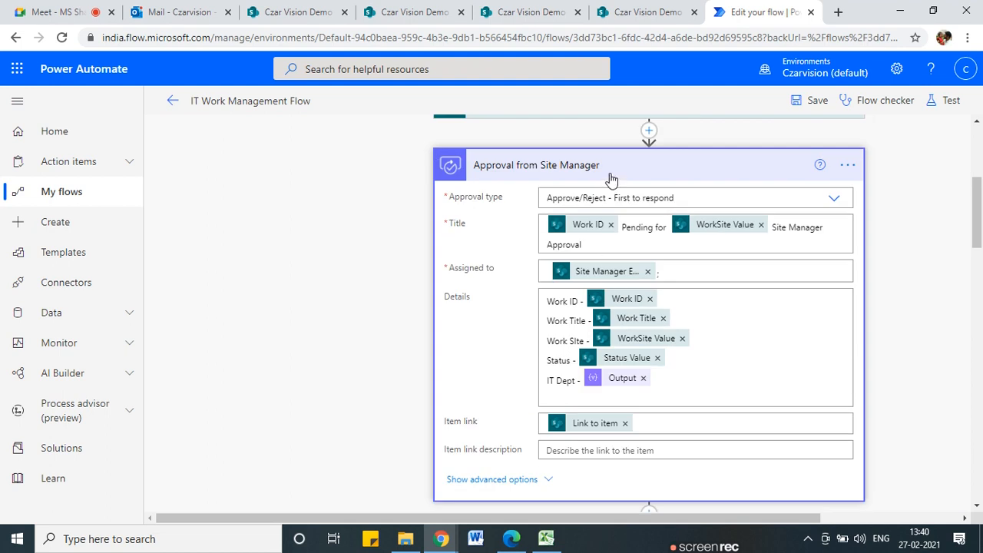
scroll(384, 292, down, 10)
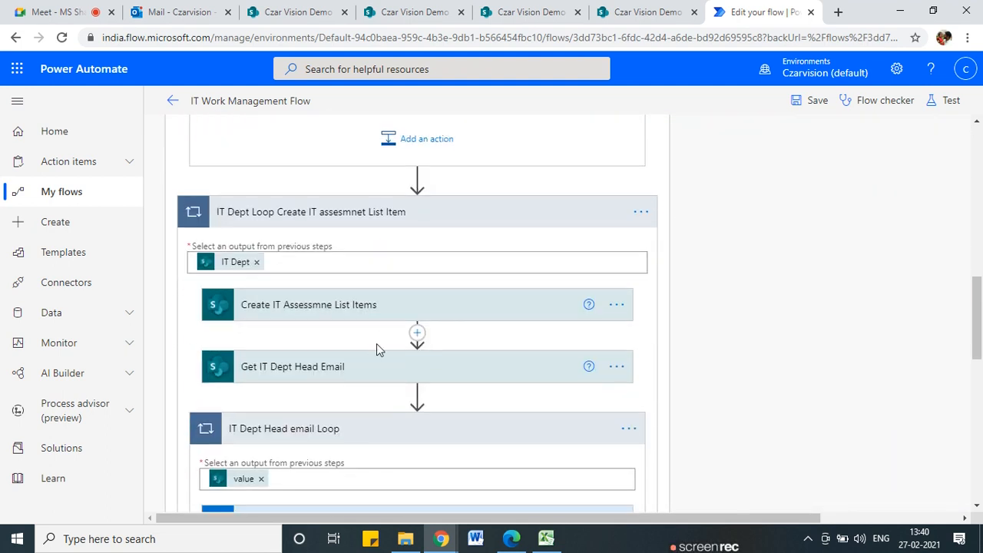
scroll(369, 384, down, 3)
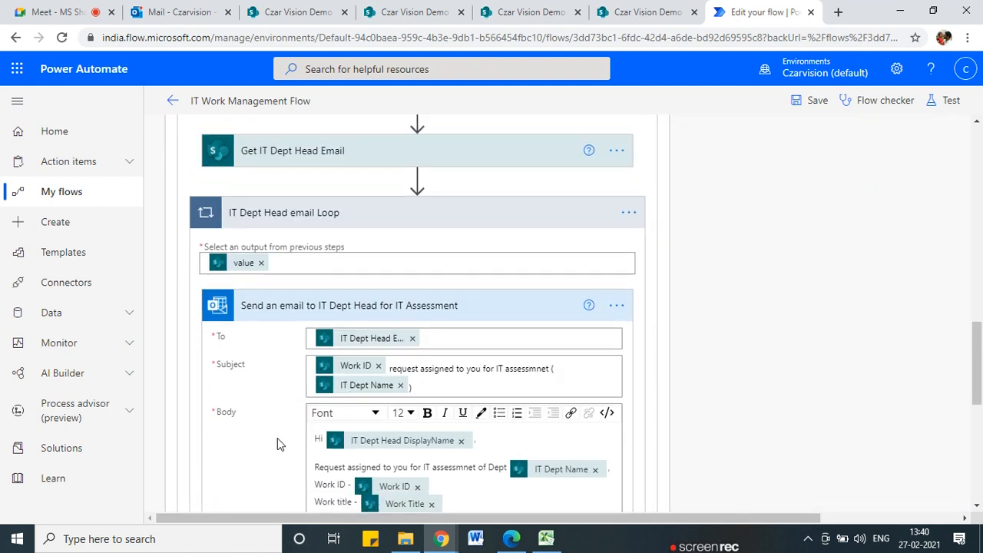
click(313, 311)
scroll(315, 315, up, 3)
click(299, 374)
scroll(355, 307, down, 2)
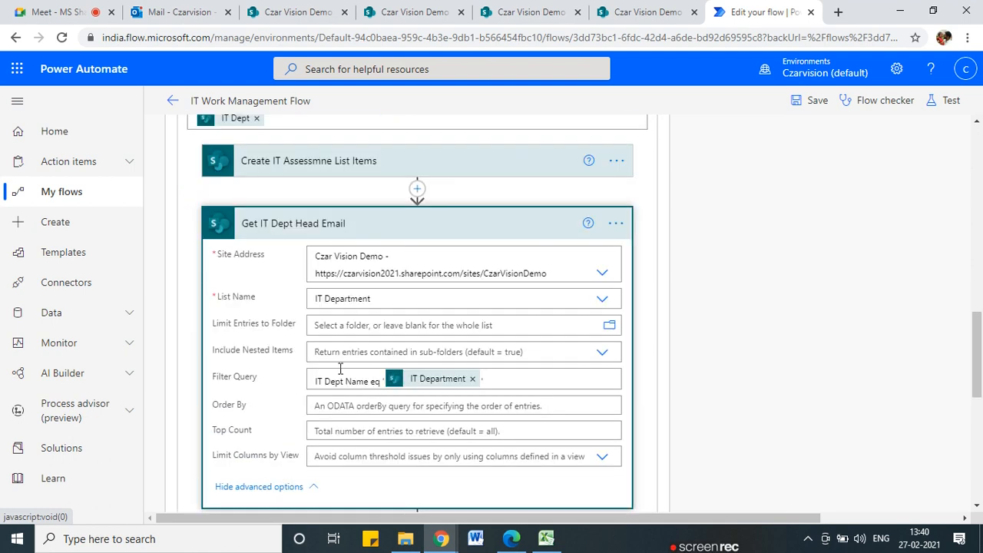
- Replace the column name in the Get IT Dept Head Email filter query with Title and save the flow
drag(366, 381, 310, 382)
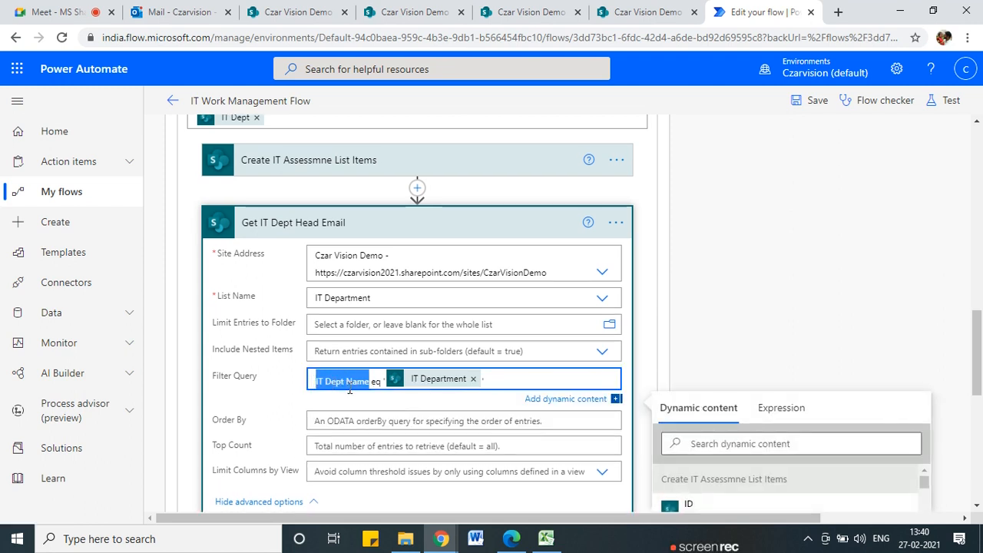
text(Title)
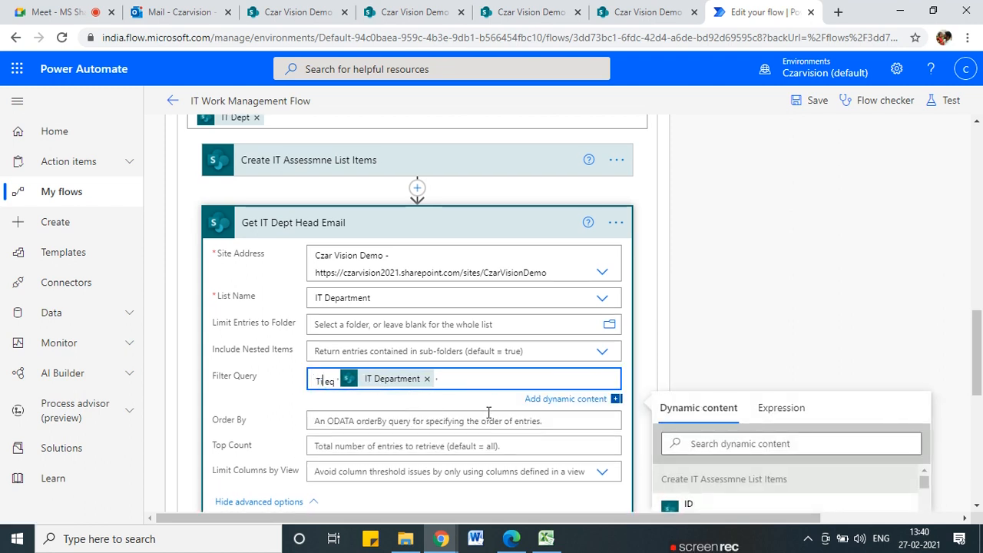
click(798, 285)
click(812, 104)
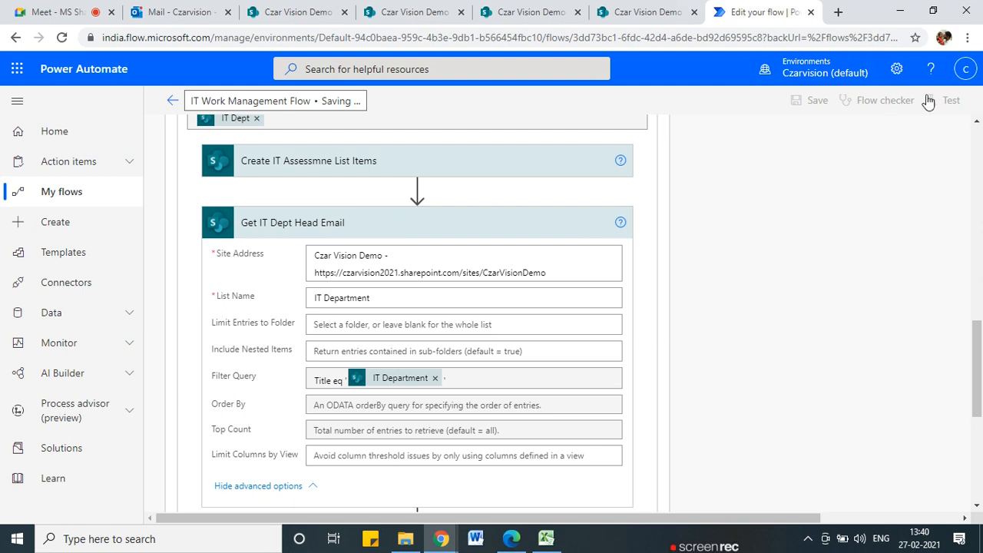
- Start an automatic test of the saved flow
click(950, 111)
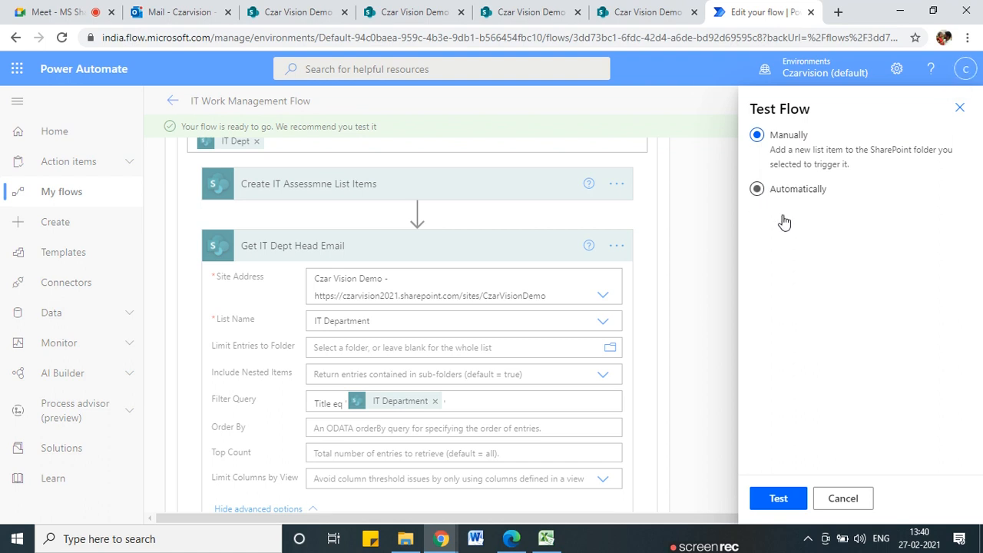
click(783, 190)
click(763, 242)
click(796, 498)
- Switch to Outlook, reload the inbox and open the latest MAHI - 8 approval email
click(510, 539)
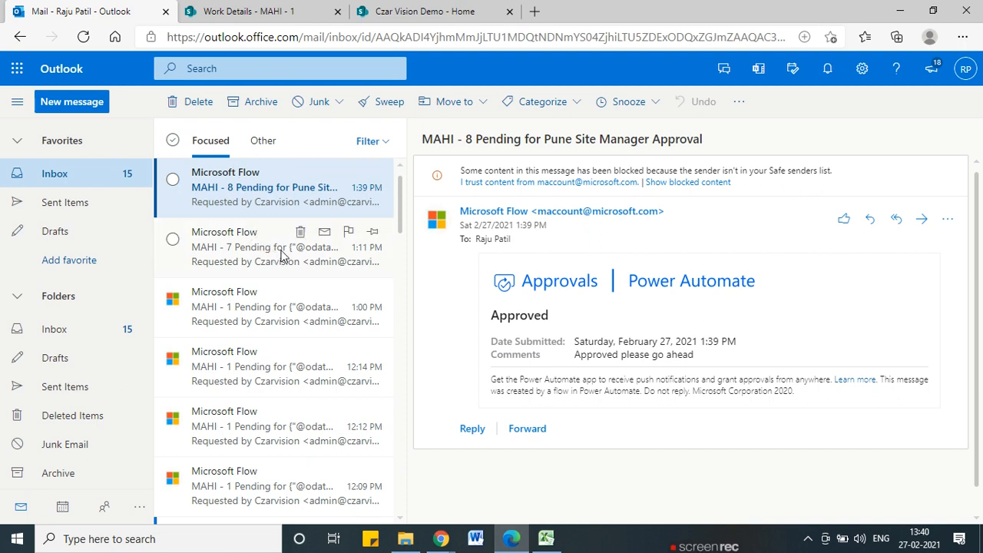
click(83, 37)
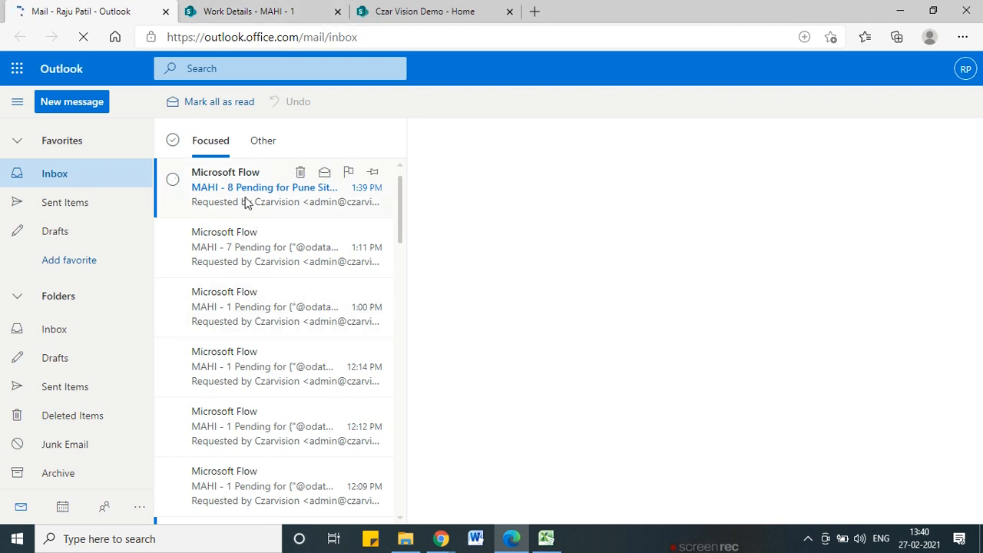
click(246, 202)
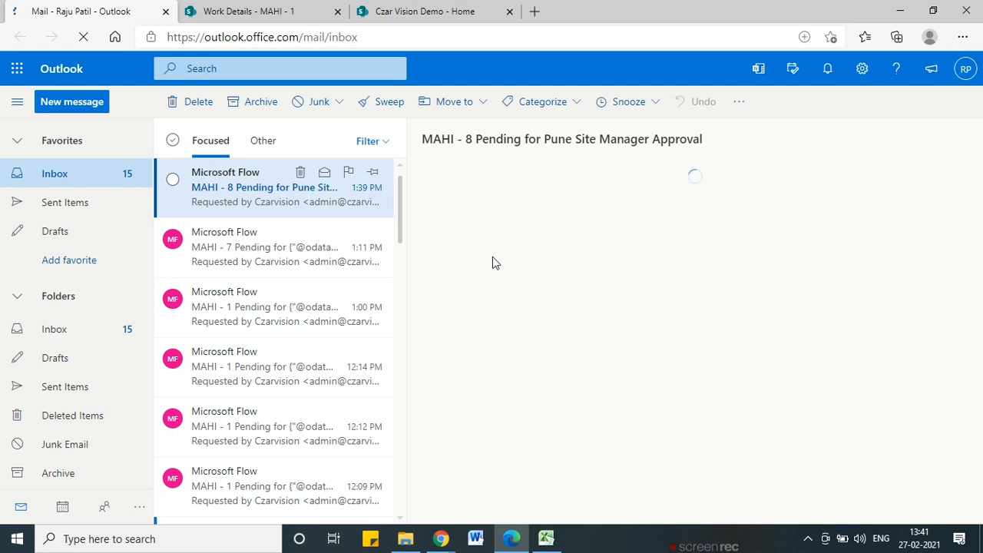
- Switch to the SharePoint tabs and check the Work Details list and the MAHI - 8 entries in the IT Assessment list
mouse_move(438, 538)
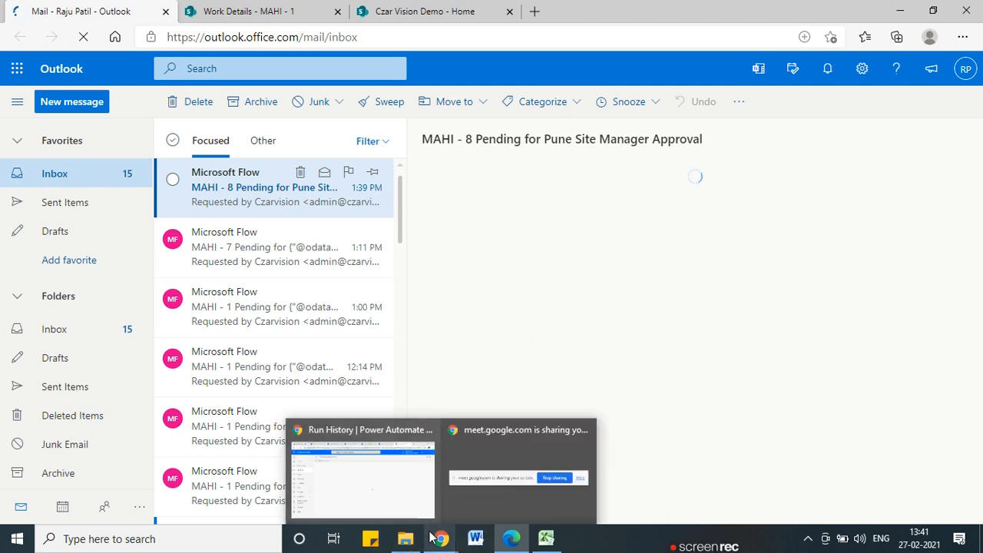
click(387, 486)
click(307, 11)
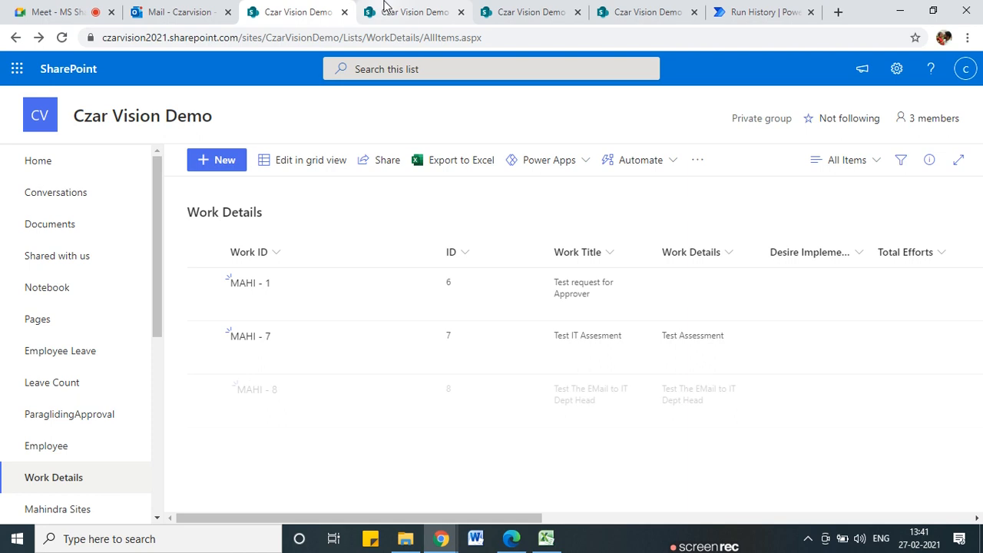
click(387, 9)
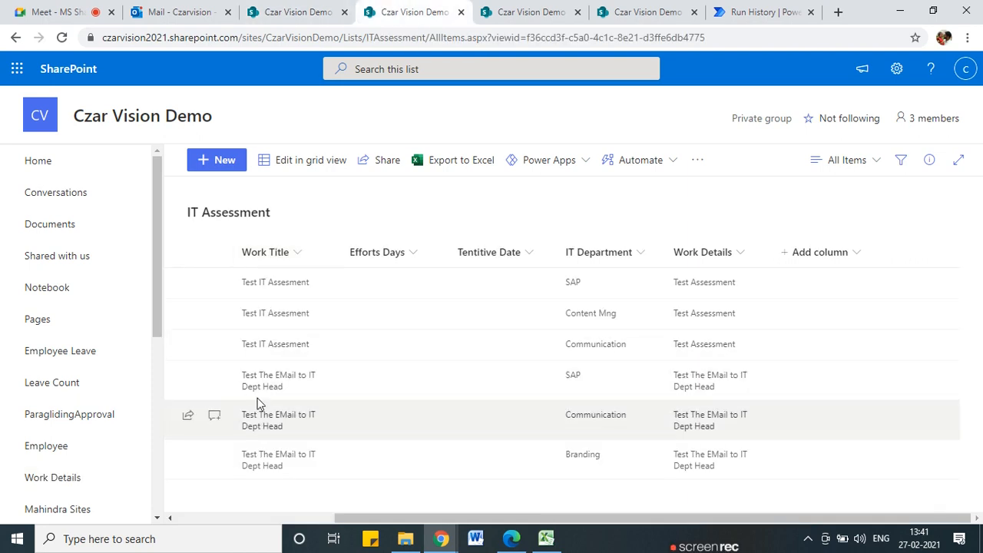
drag(416, 518, 214, 526)
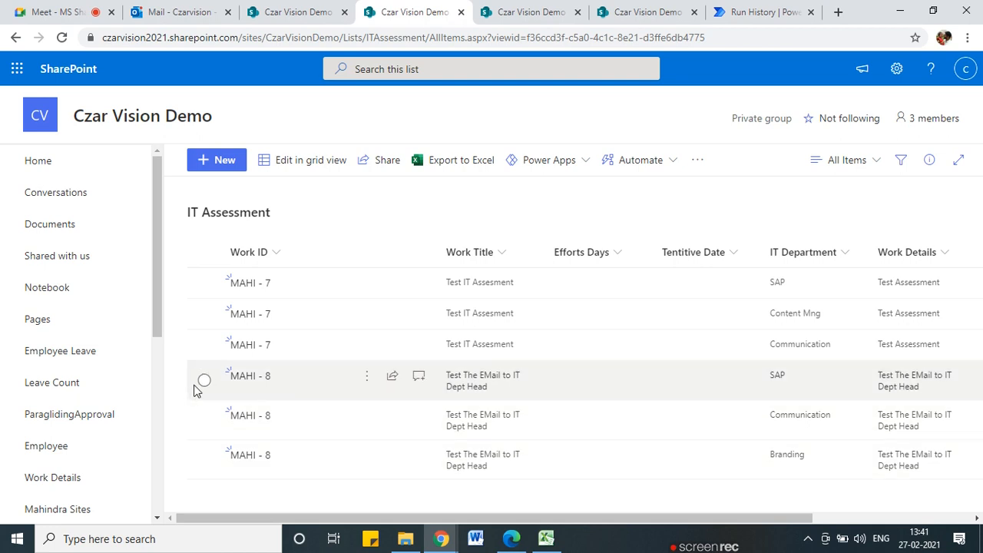
click(204, 380)
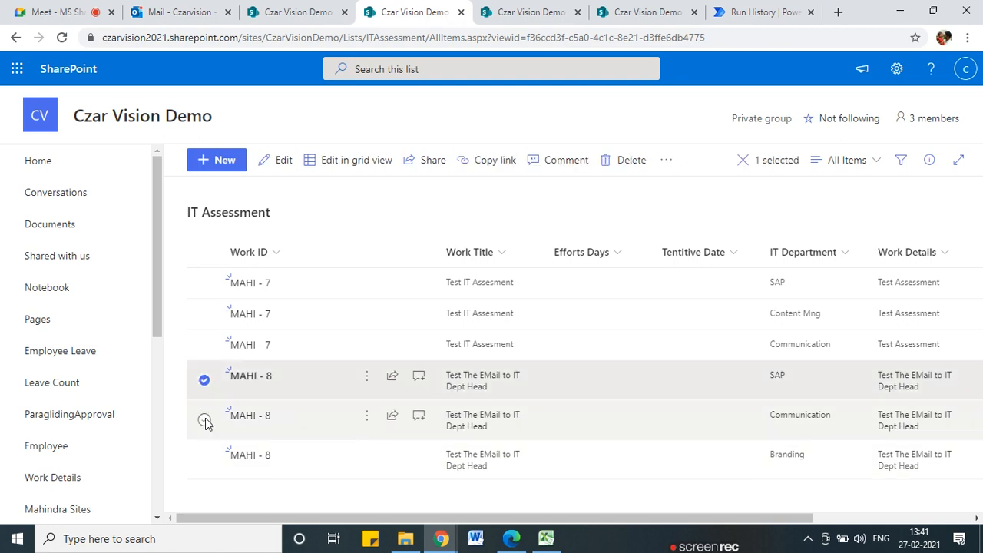
click(331, 207)
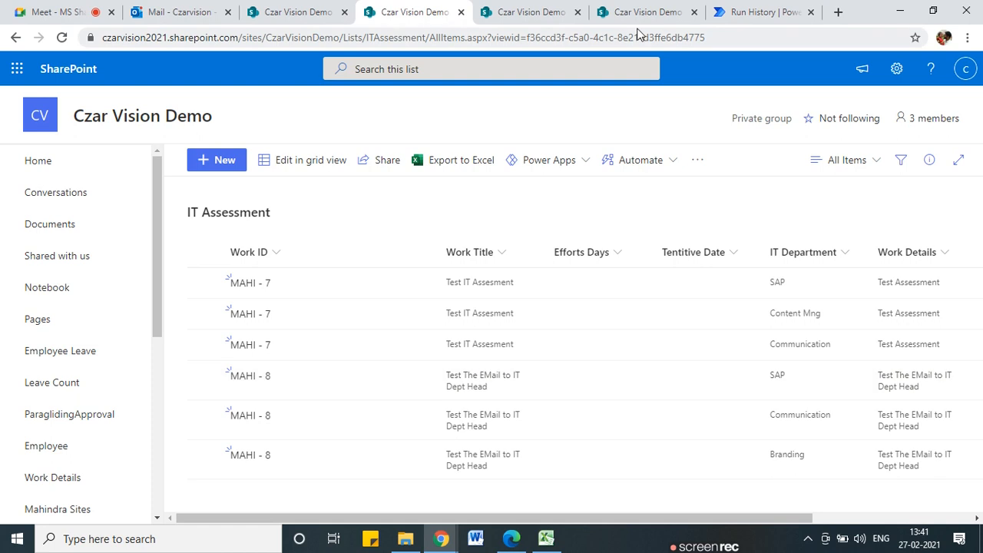
- Switch to the Run History page and check the progress of the running IT Work Management Flow test
click(756, 12)
scroll(569, 307, down, 2)
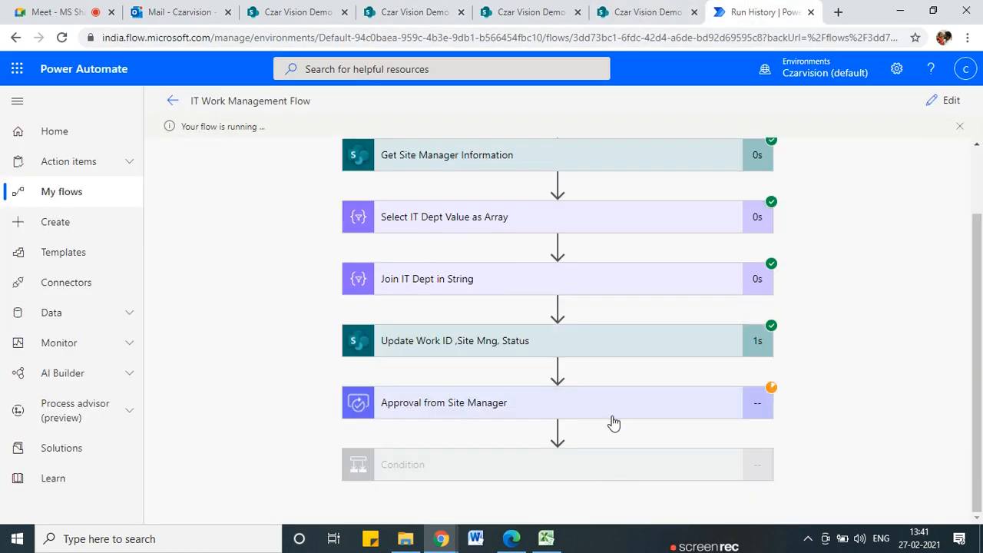
- Switch to the site manager's Outlook inbox in Edge and approve the newest MAHI - 8 request with the comment "Ap"
click(512, 541)
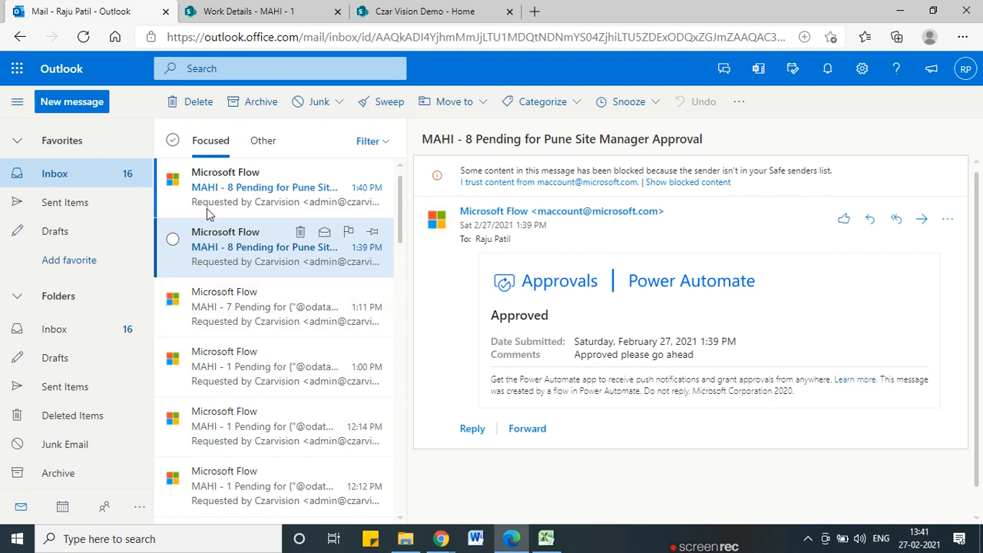
click(262, 194)
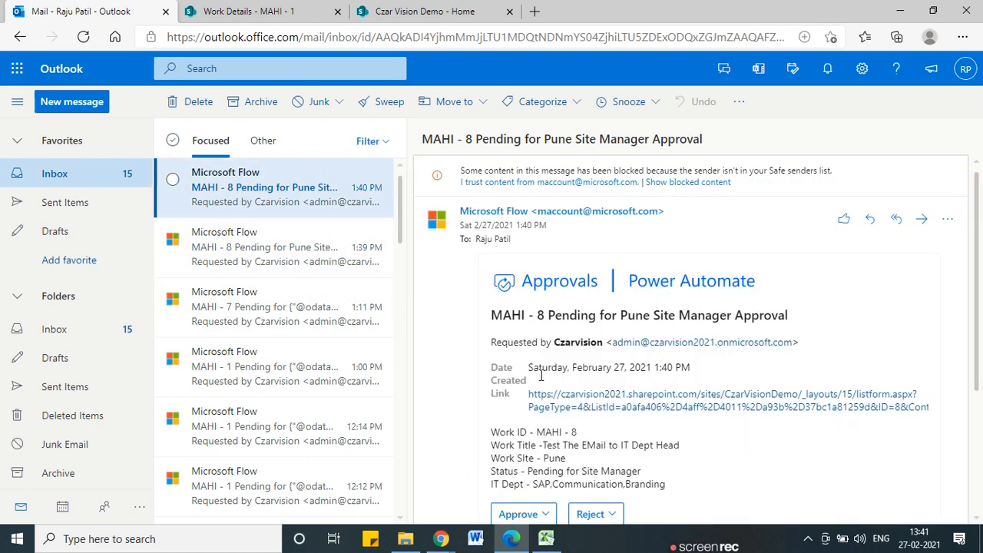
scroll(492, 322, down, 2)
click(522, 348)
scroll(538, 350, down, 2)
click(546, 275)
text(Ap)
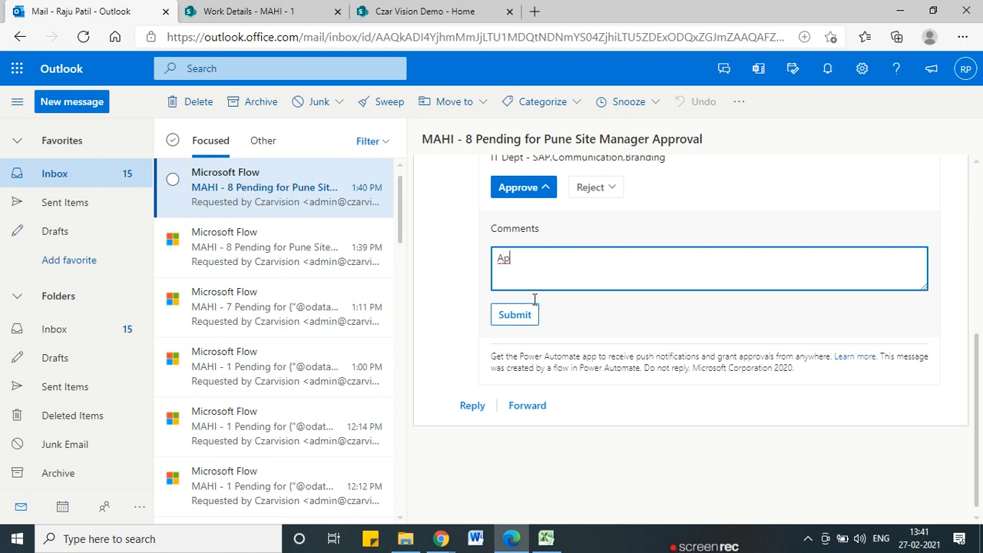
scroll(538, 323, up, 2)
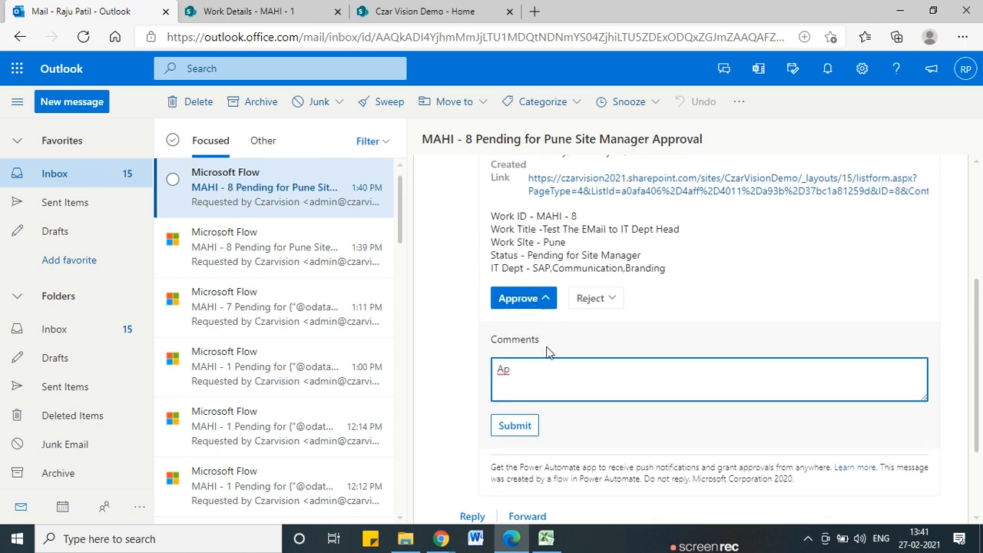
click(522, 435)
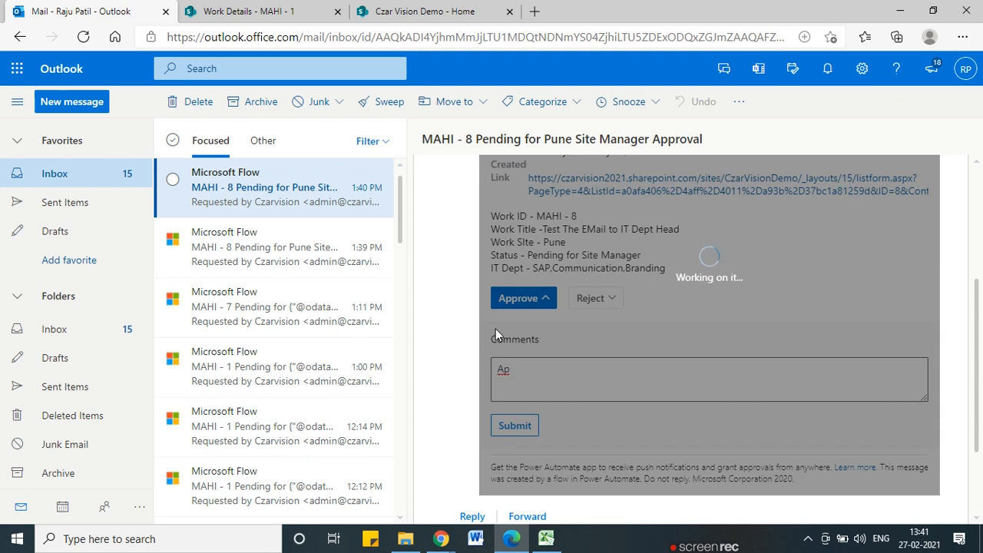
- Return to the flow run in Chrome and expand the Condition and the Send Email Requester and Approve Comment loop
mouse_move(441, 538)
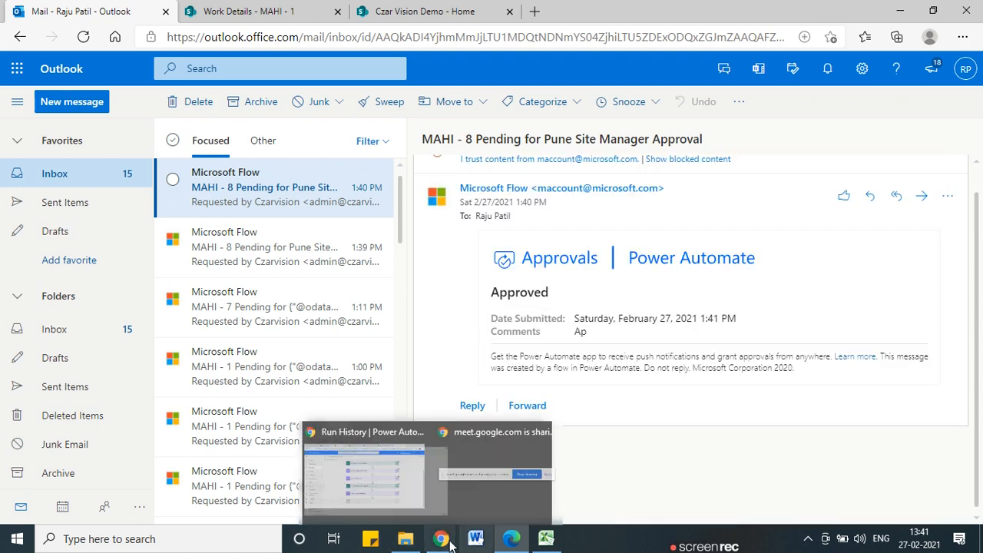
click(394, 502)
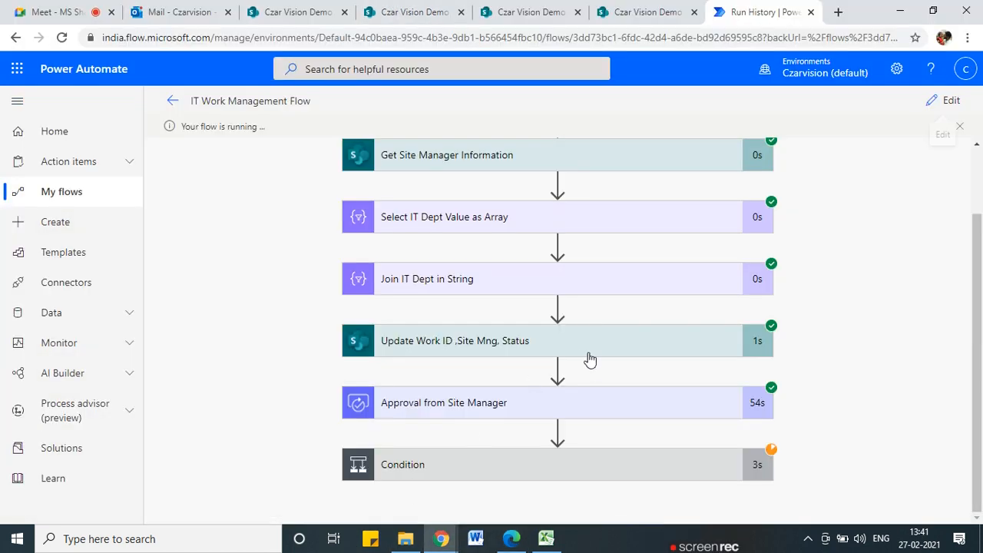
click(558, 459)
scroll(549, 412, down, 5)
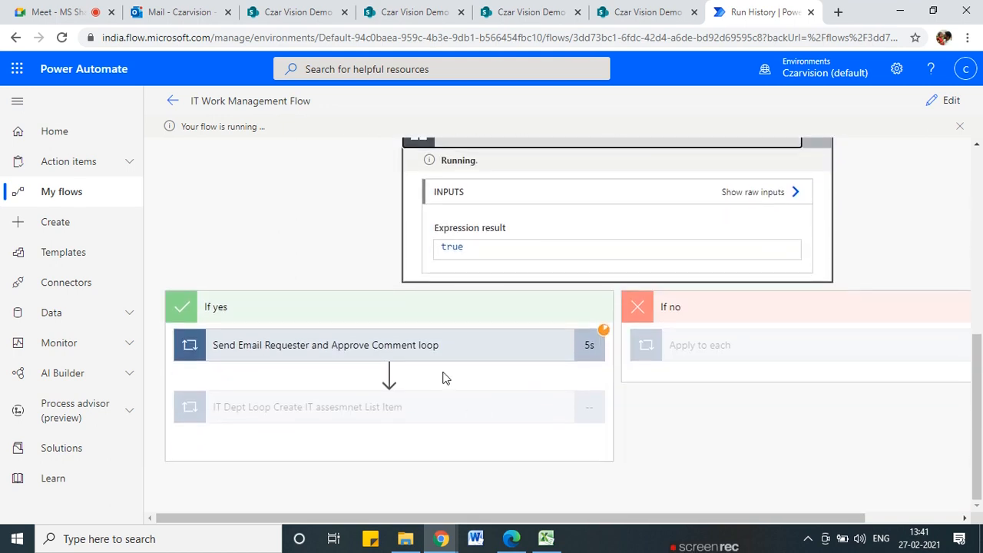
click(388, 350)
scroll(380, 351, down, 1)
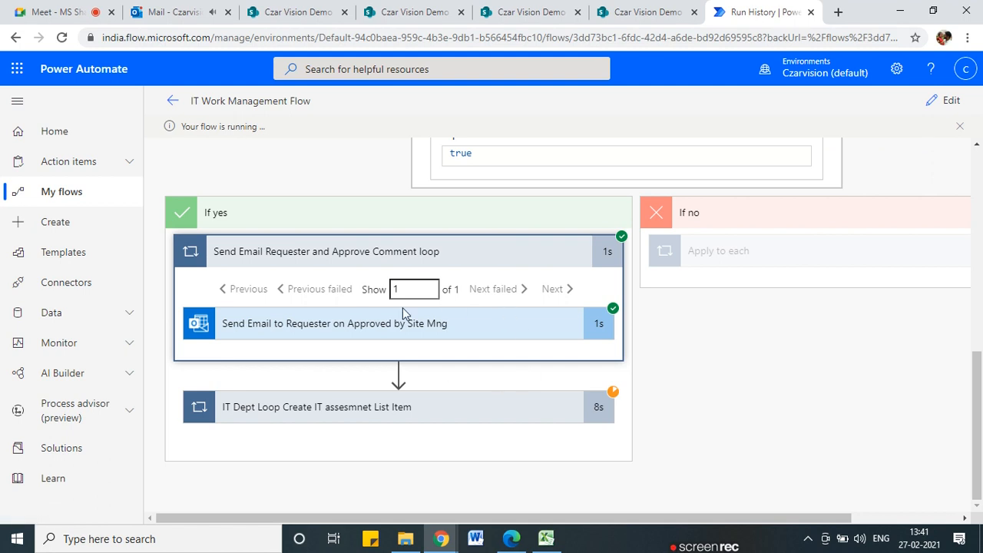
- Expand the IT Dept Loop Create IT assesmnet List Item and its Get IT Dept Head Email action to examine the run details
click(389, 410)
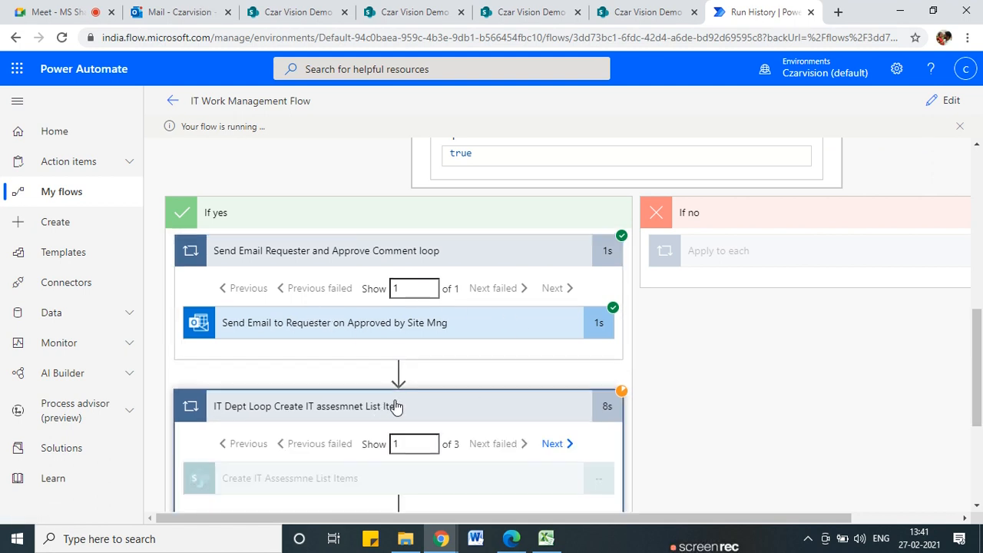
scroll(396, 396, down, 3)
scroll(408, 353, up, 1)
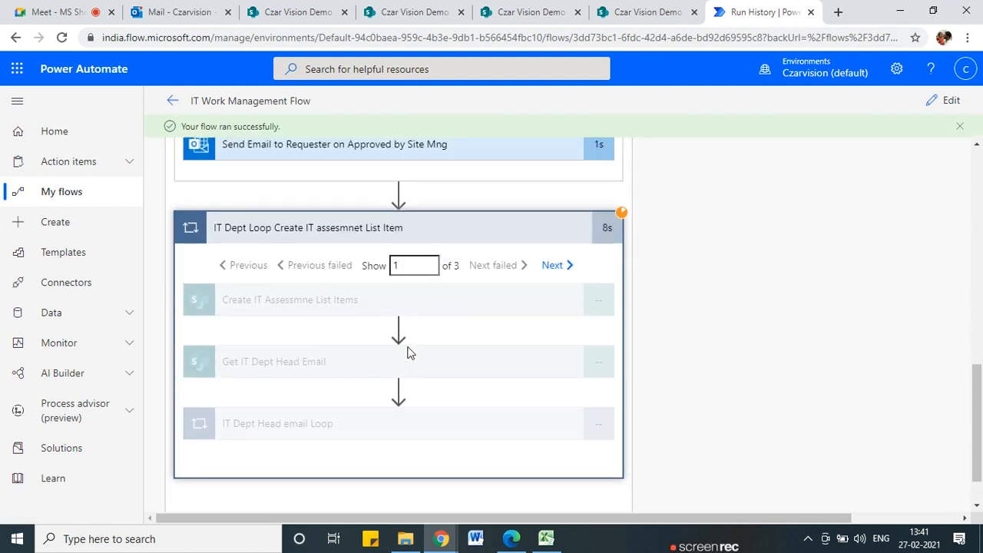
scroll(409, 353, down, 1)
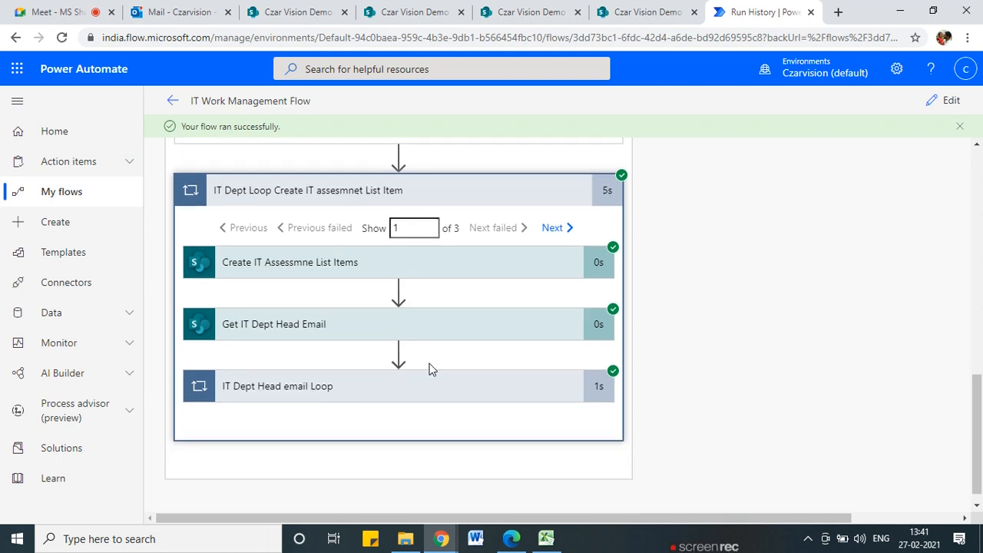
scroll(445, 373, up, 2)
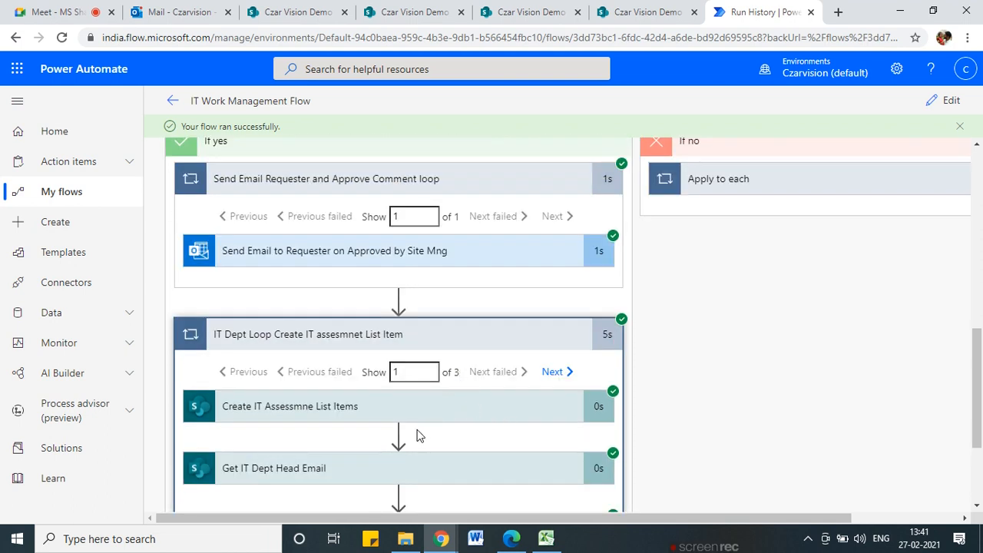
scroll(365, 415, down, 1)
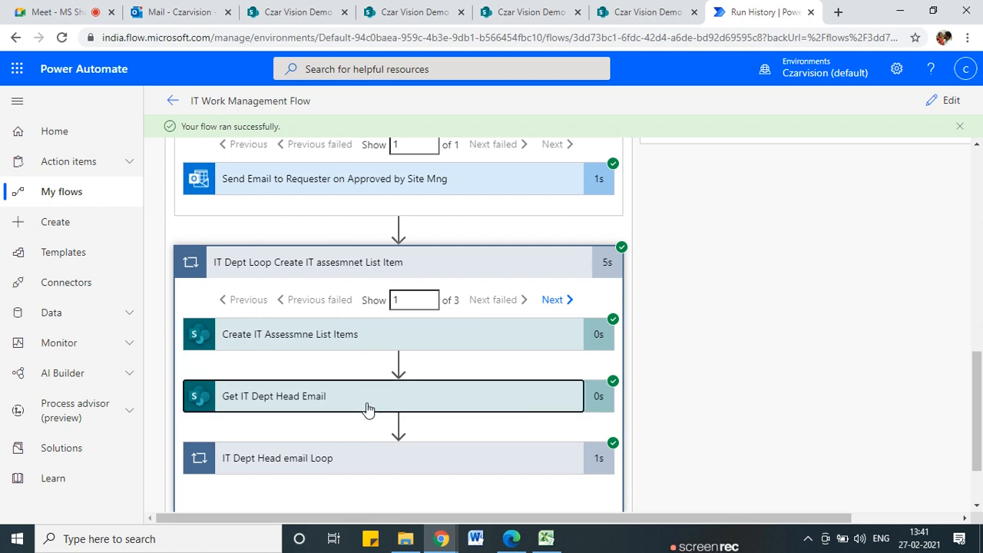
click(367, 407)
scroll(367, 411, down, 2)
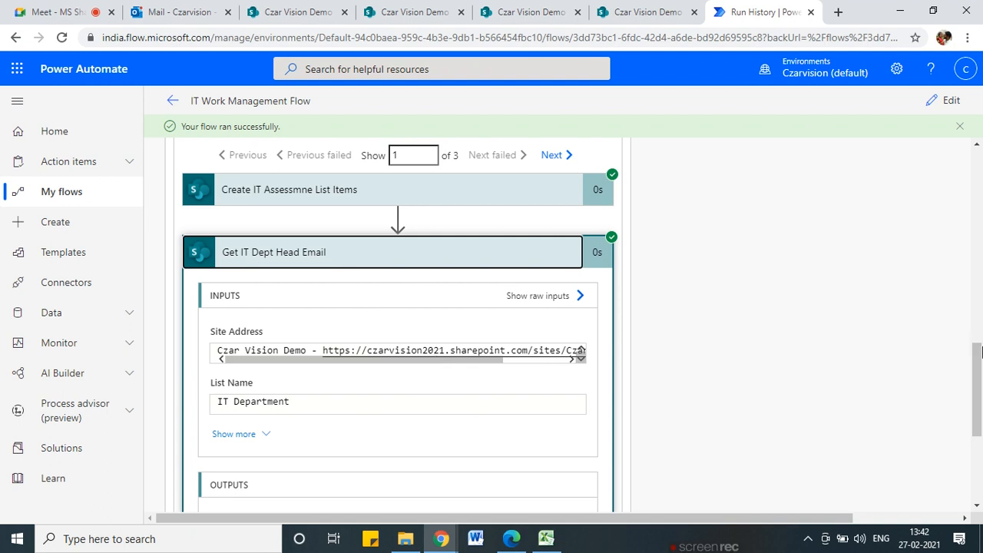
scroll(980, 351, up, 10)
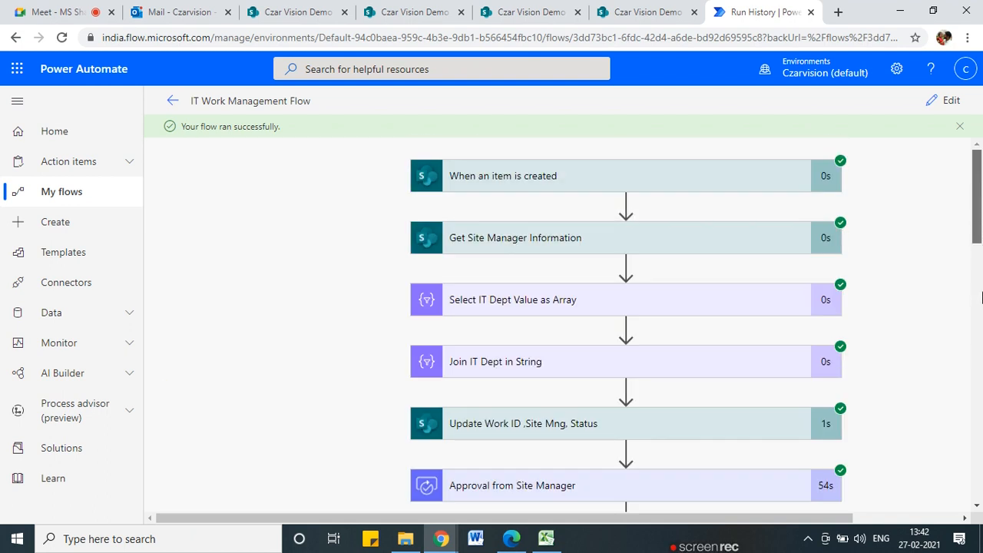
drag(978, 206, 978, 305)
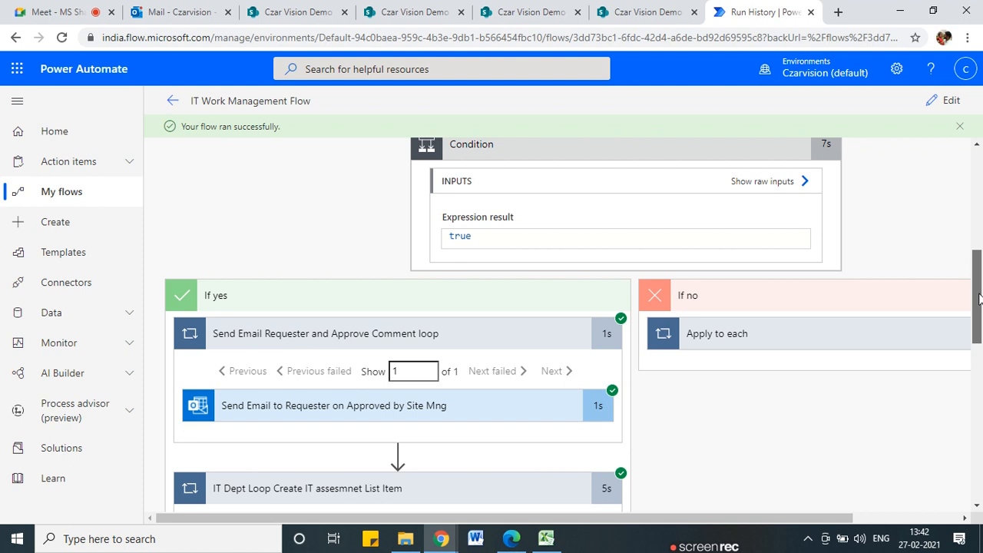
- Switch to the requester's Outlook tab, open the newest Request MAHI - 8 Approved email and highlight its Reason line
click(162, 11)
click(232, 192)
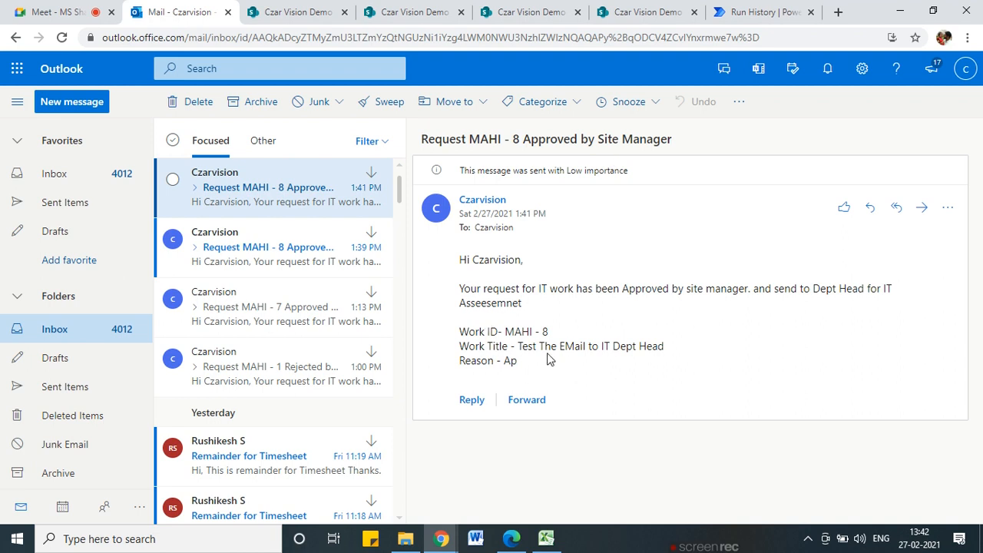
drag(518, 361, 471, 361)
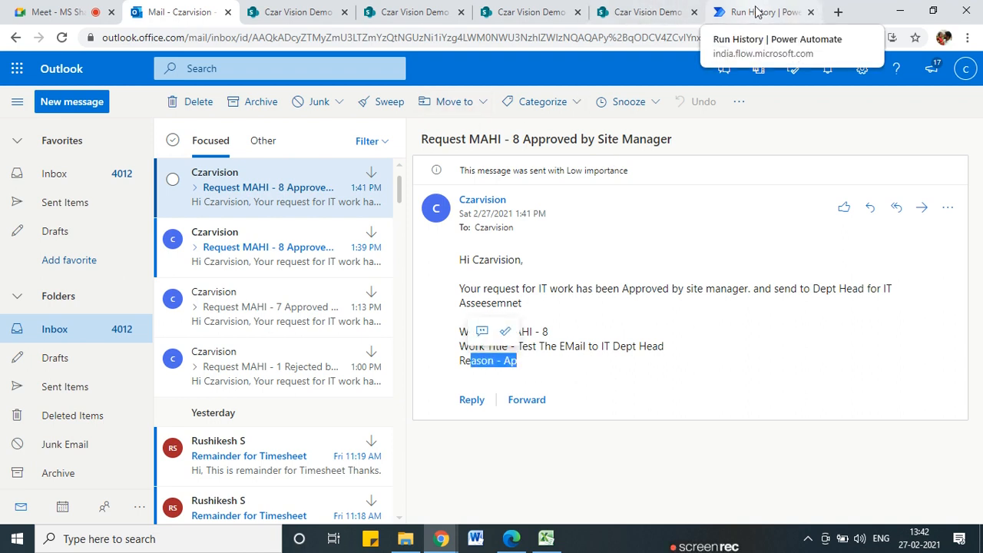
- Return to the flow run and examine the Create IT Assessmne List Items inputs for the loop's first iteration
click(757, 12)
scroll(547, 331, down, 2)
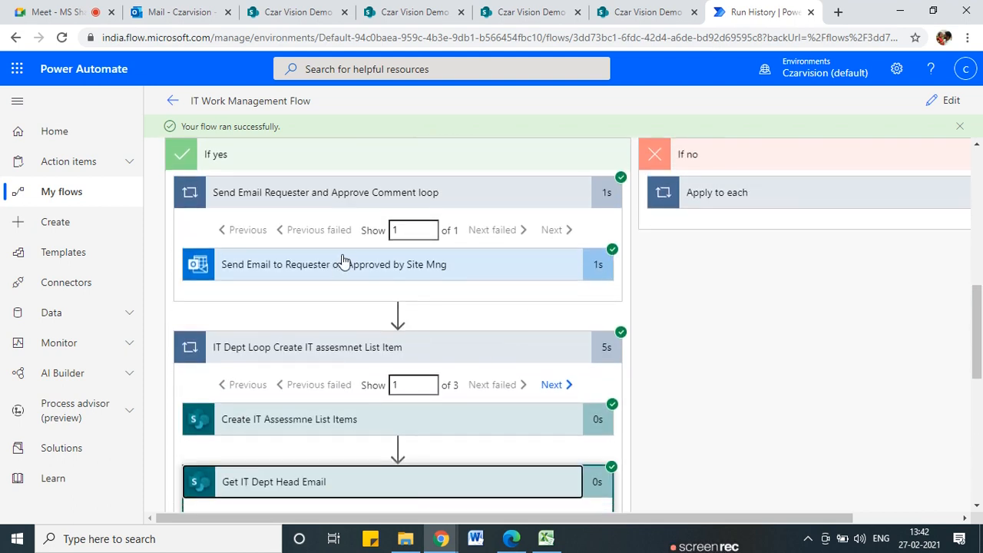
scroll(448, 281, down, 2)
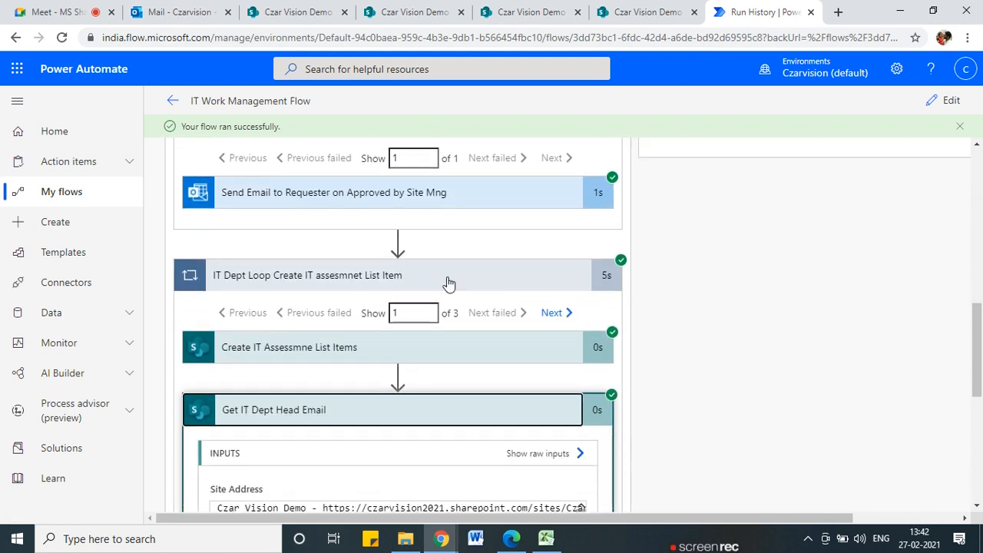
click(326, 283)
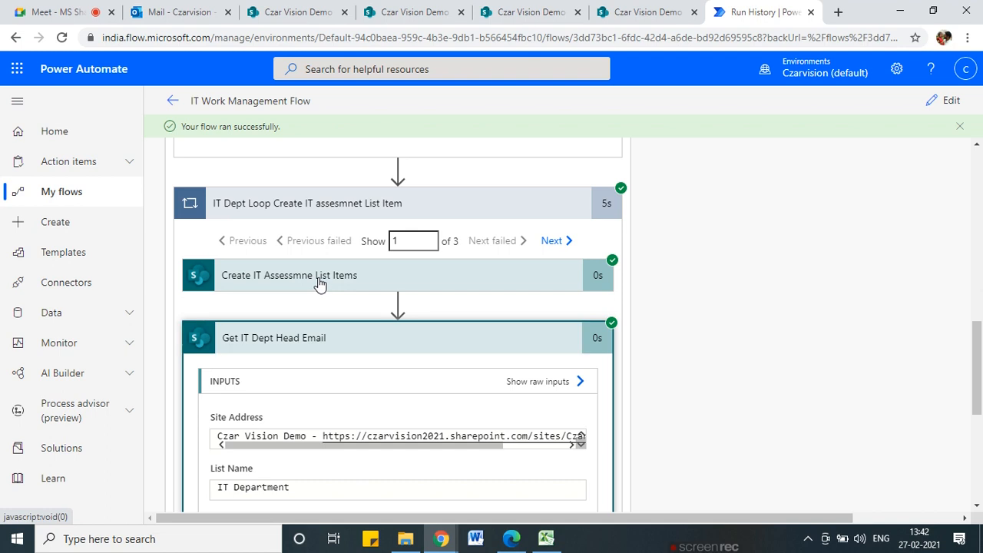
scroll(352, 305, down, 1)
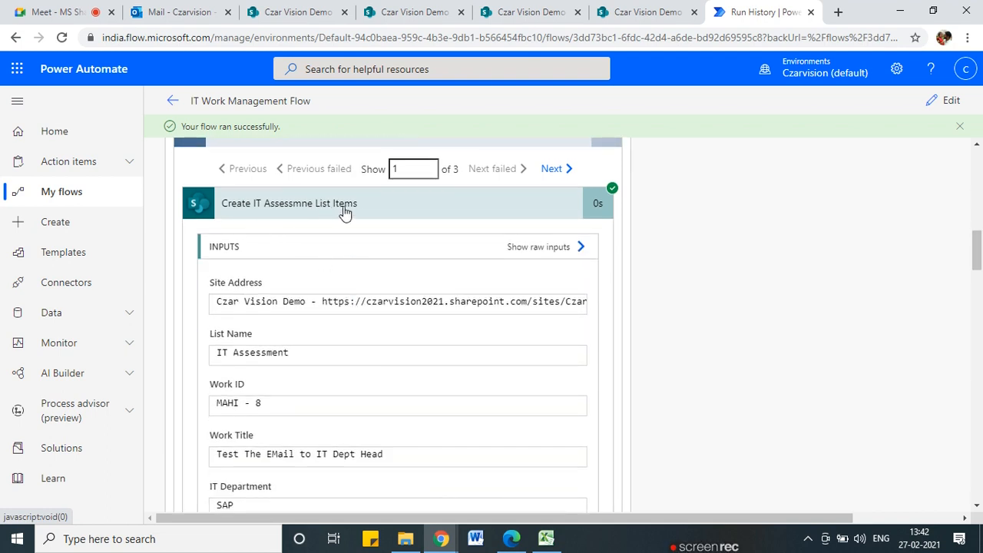
scroll(387, 344, down, 1)
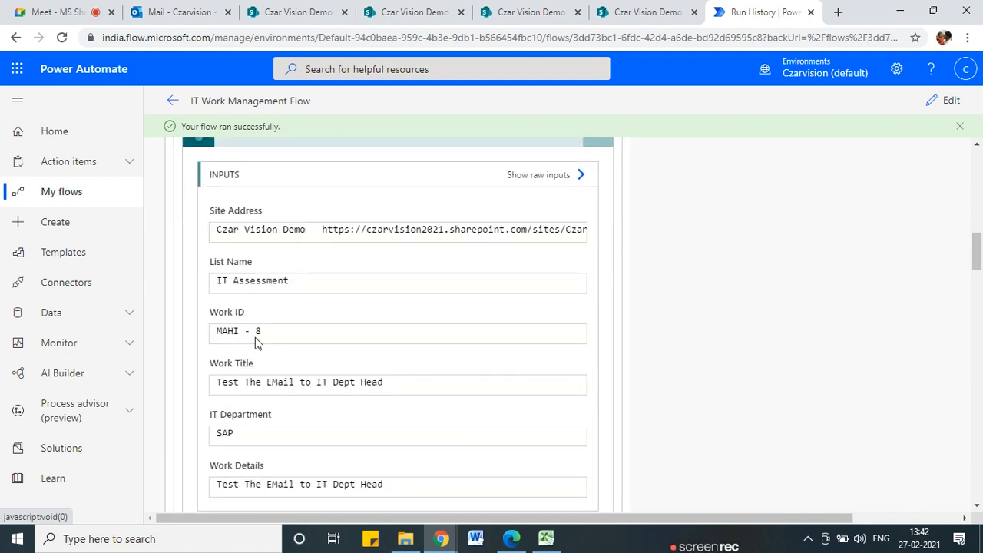
- Examine the Create IT Assessmne List Items inputs for the IT Dept loop's third and second iterations
scroll(538, 255, up, 2)
click(566, 243)
click(566, 242)
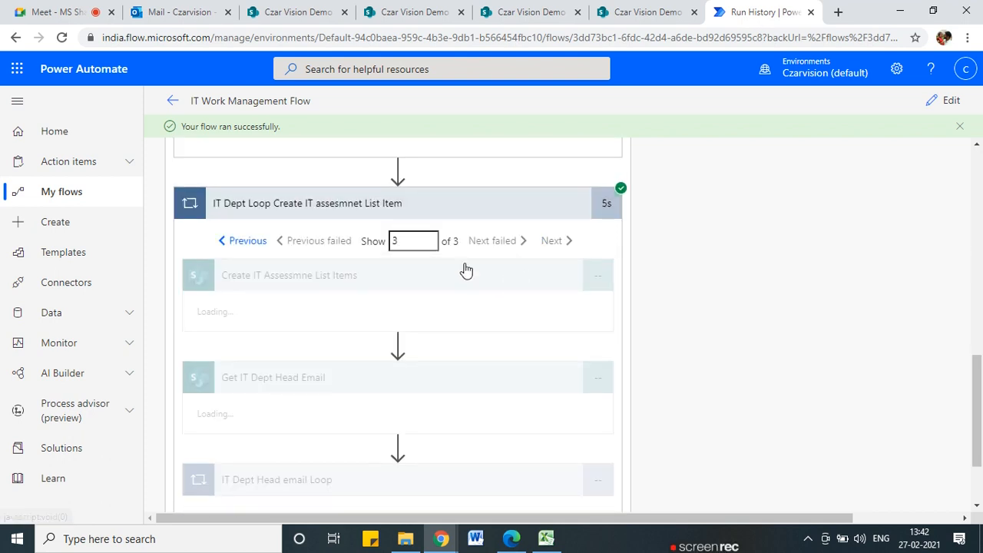
scroll(311, 359, down, 2)
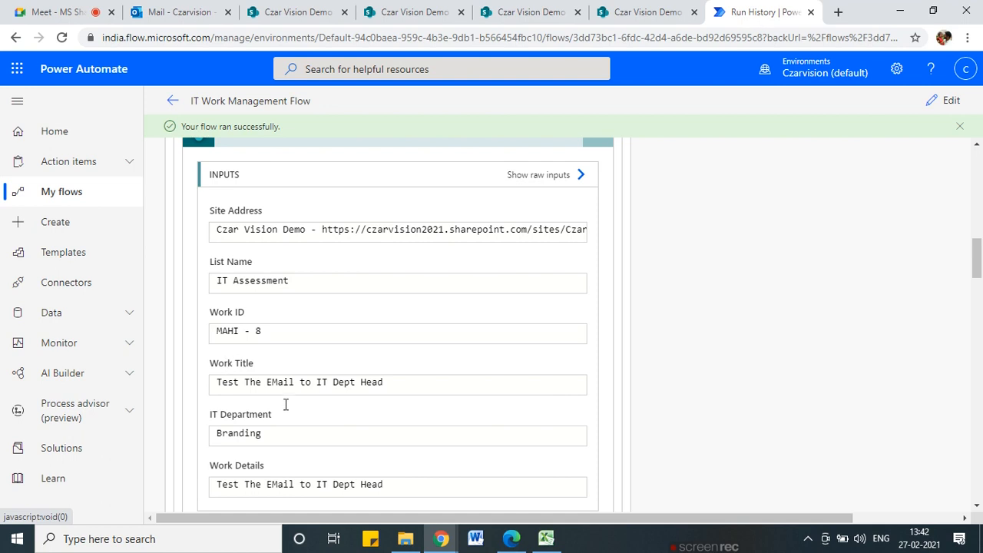
scroll(415, 412, up, 2)
click(234, 240)
scroll(303, 406, down, 2)
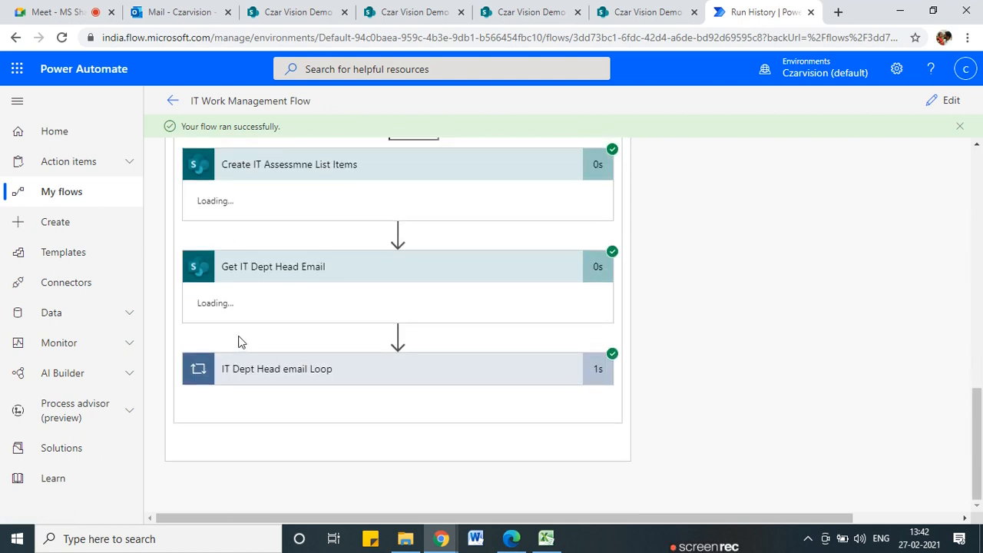
scroll(300, 380, down, 1)
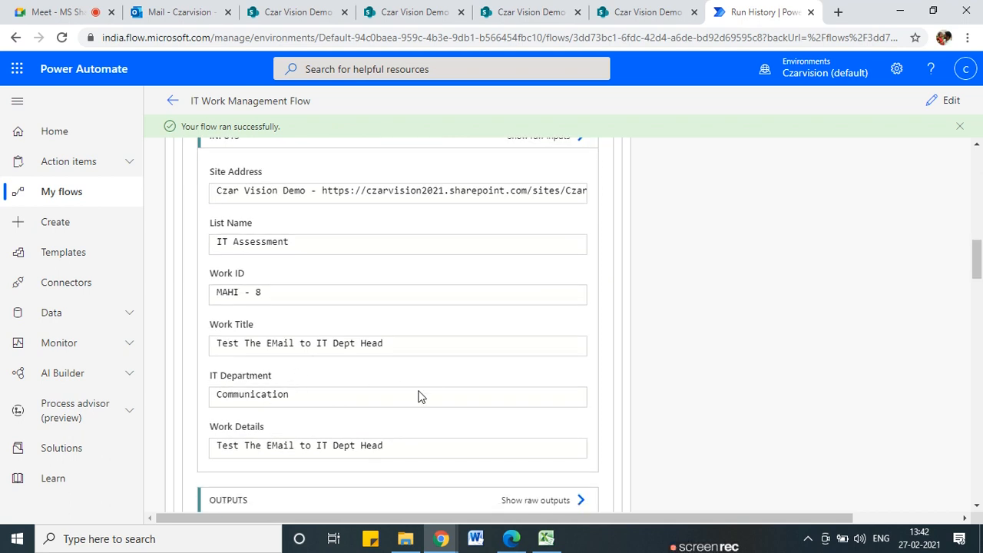
scroll(421, 396, up, 3)
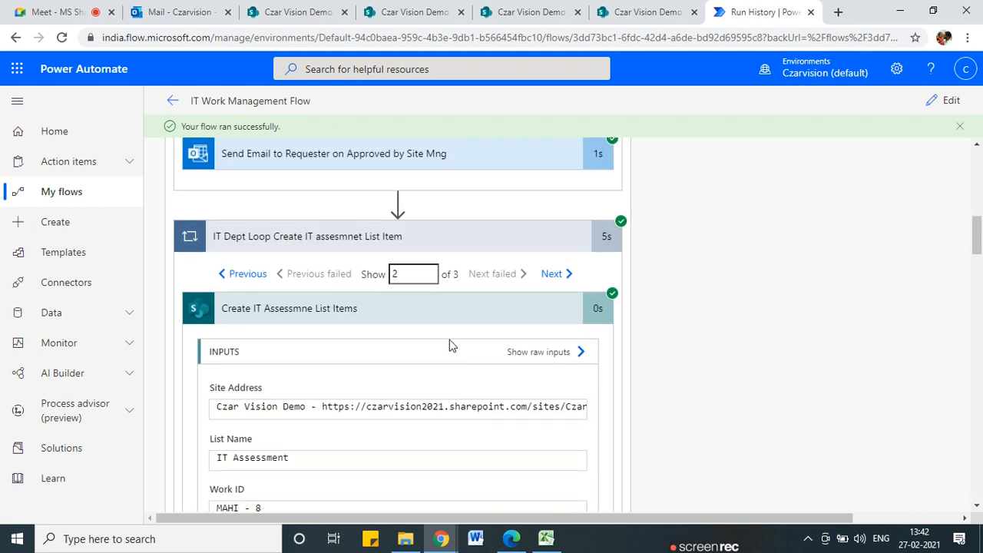
click(359, 239)
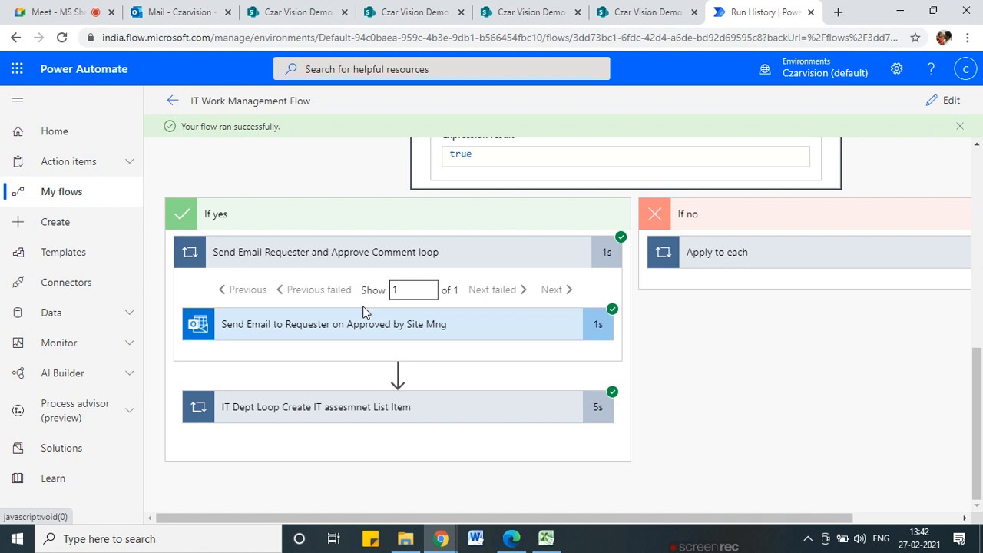
scroll(419, 324, up, 2)
scroll(415, 326, down, 2)
click(464, 407)
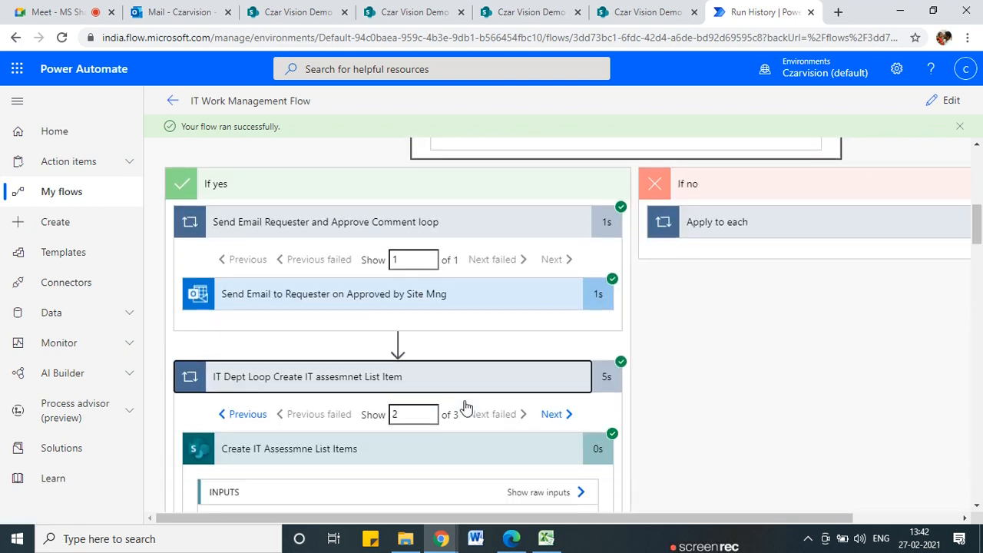
- Collapse Create IT Assessmne List Items and reveal the filter query in the Get IT Dept Head Email inputs for iteration 2
scroll(467, 408, down, 3)
click(277, 289)
click(283, 269)
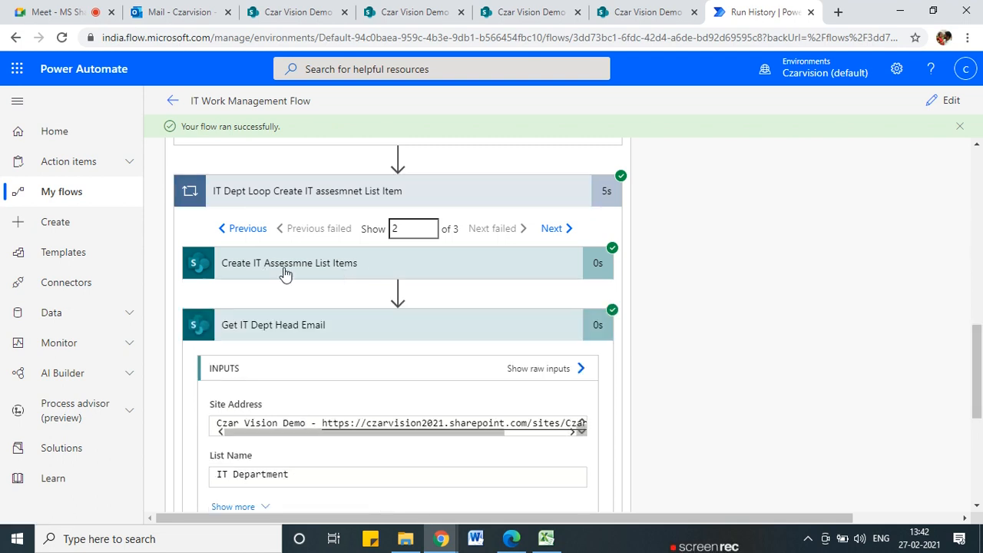
scroll(240, 225, down, 2)
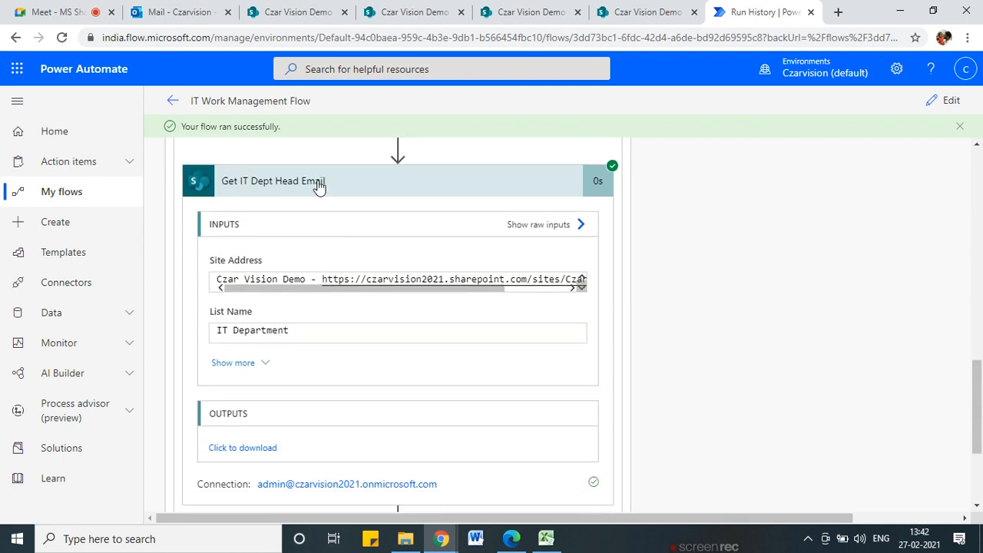
click(256, 365)
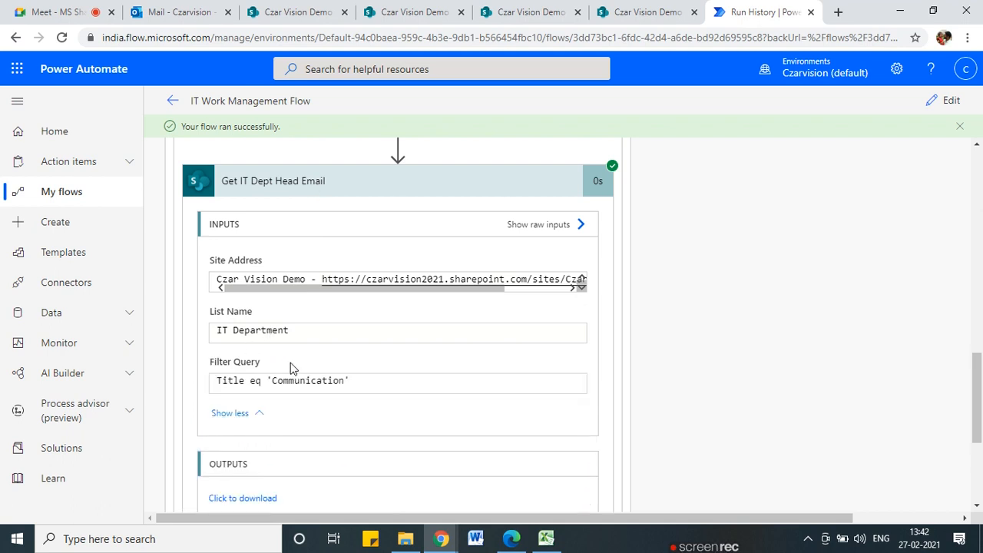
- Examine the IT Department filter query in the Get IT Dept Head Email inputs for iteration 2
scroll(240, 332, down, 1)
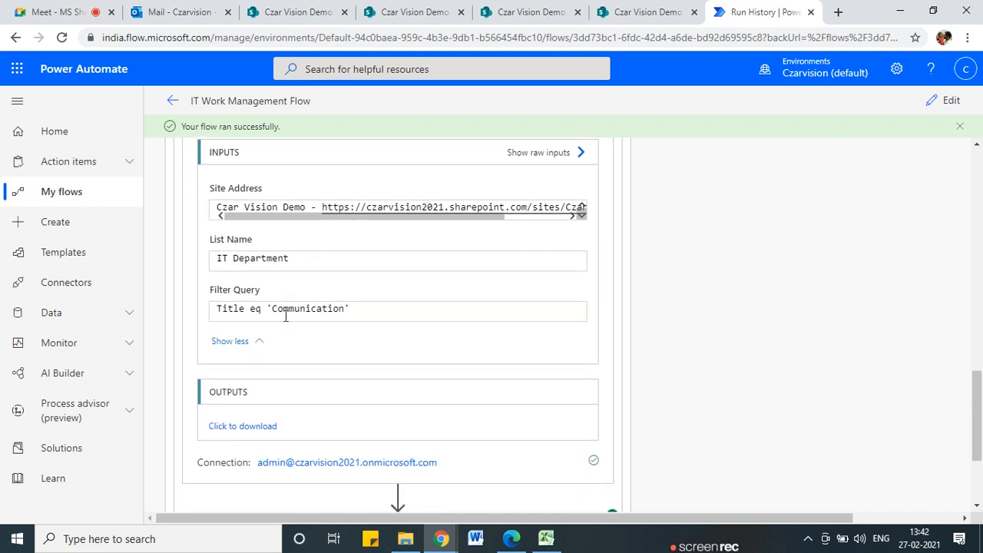
scroll(333, 345, up, 2)
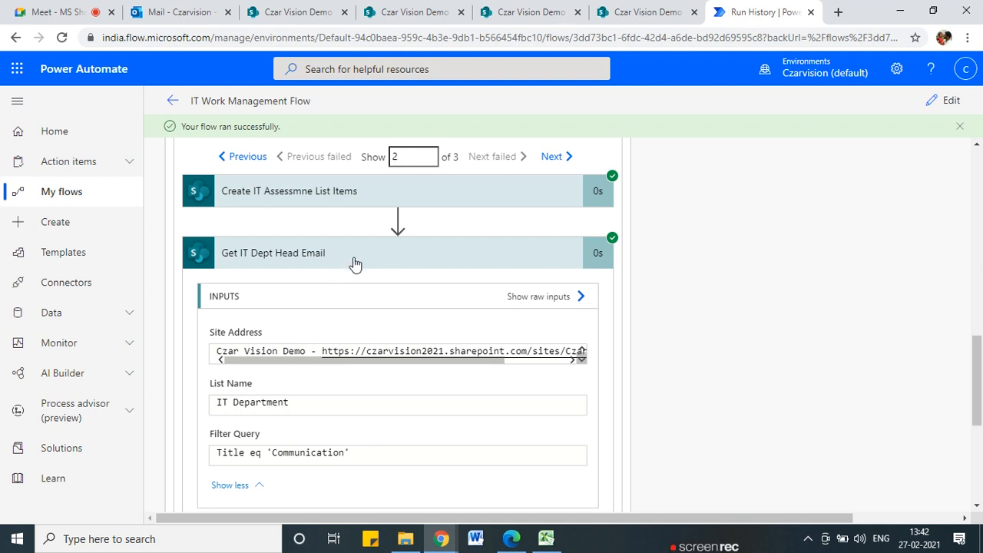
drag(373, 365, 317, 369)
scroll(330, 372, down, 2)
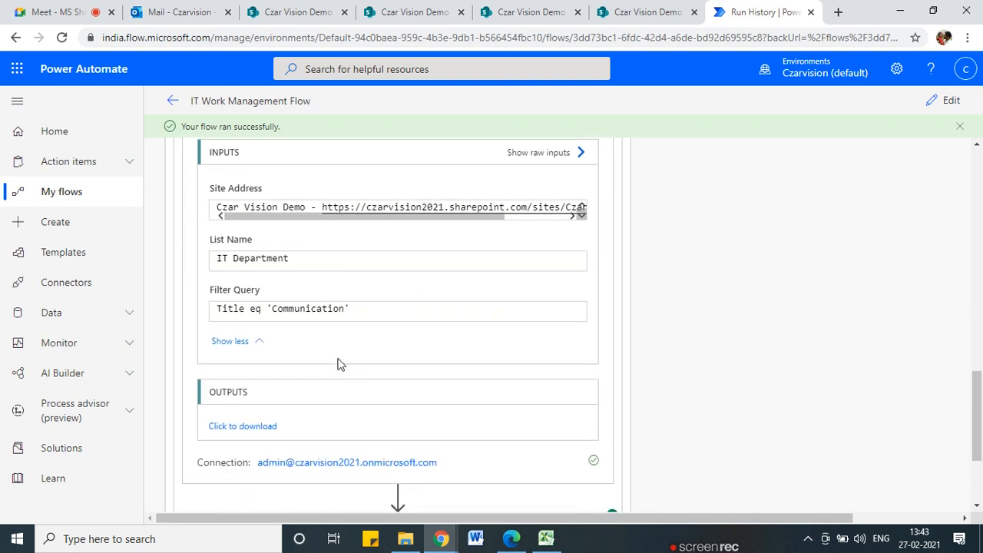
scroll(340, 366, up, 1)
scroll(338, 372, down, 1)
- Show iteration 3 of the IT Dept loop and highlight the department name in the Get IT Dept Head Email filter query
scroll(350, 416, up, 3)
click(558, 232)
scroll(323, 372, down, 2)
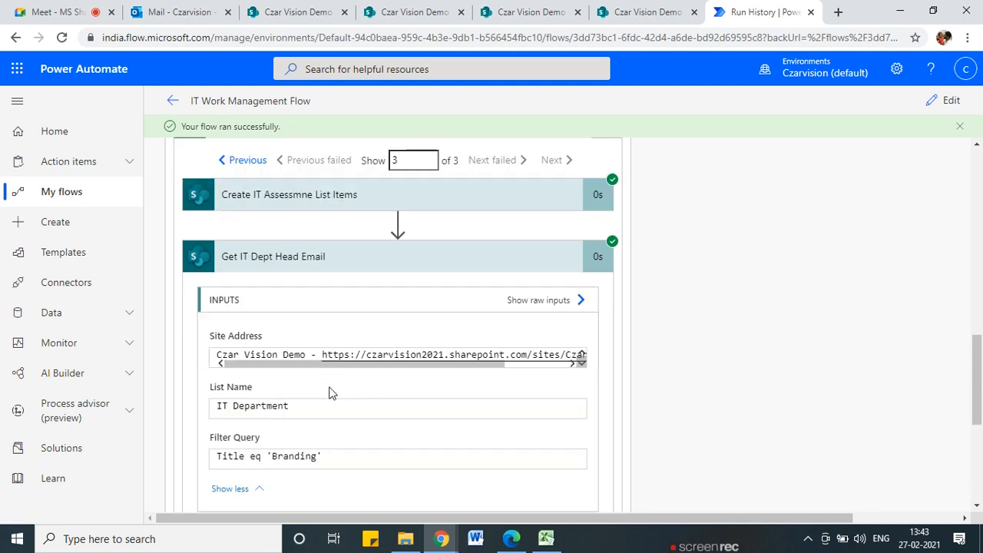
drag(272, 385, 317, 384)
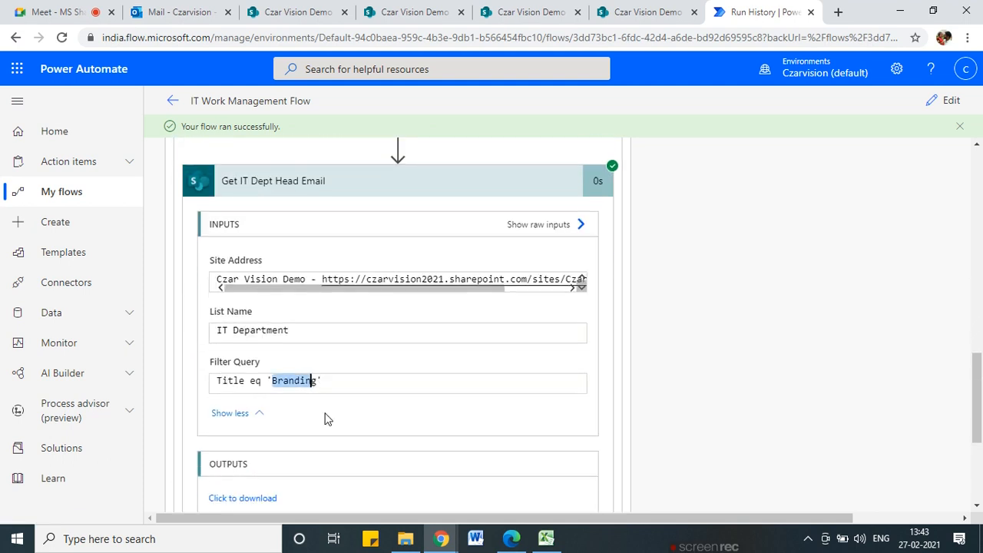
- Go back to iteration 1 of the IT Dept loop and examine its Get IT Dept Head Email filter query
scroll(440, 359, up, 3)
click(232, 302)
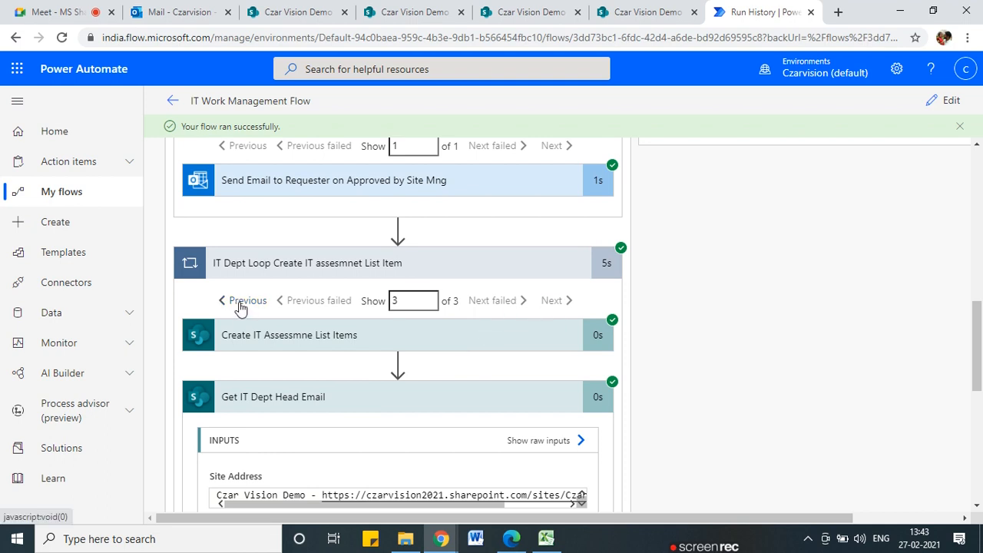
click(241, 303)
scroll(352, 361, down, 4)
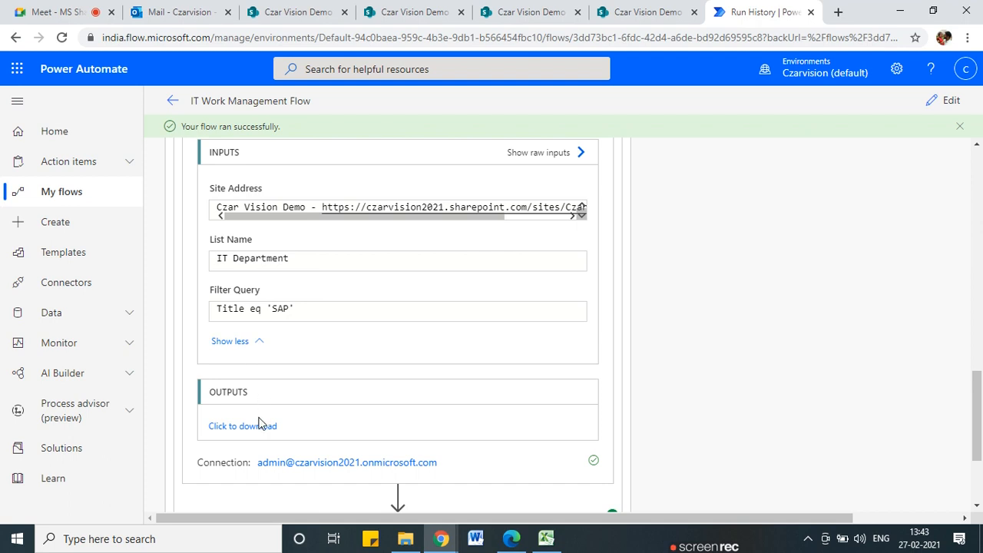
- Open the downloadable outputs of Get IT Dept Head Email for iteration 1 and search them for the department head's first name
scroll(274, 434, down, 2)
drag(255, 321, 402, 318)
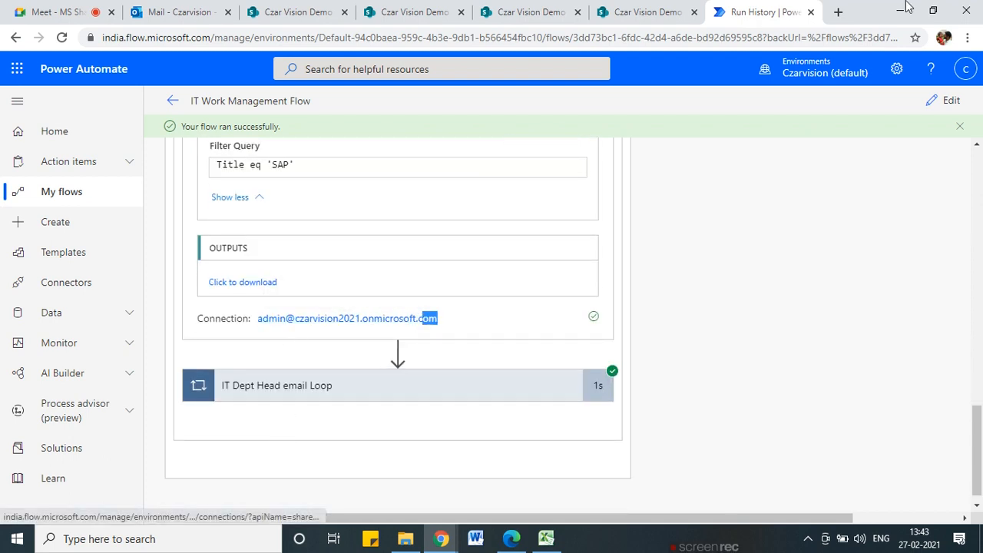
click(241, 284)
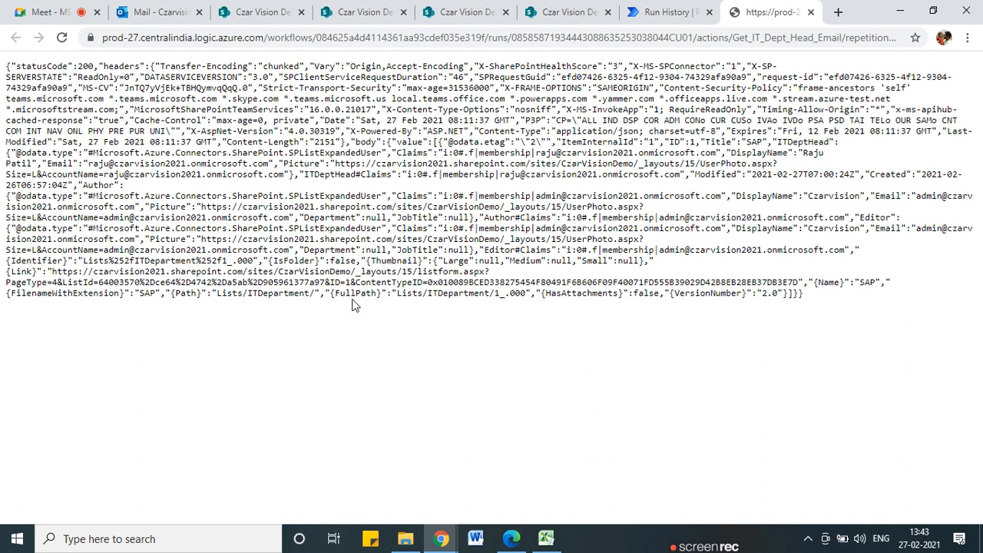
key(ctrl+f)
text(rah)
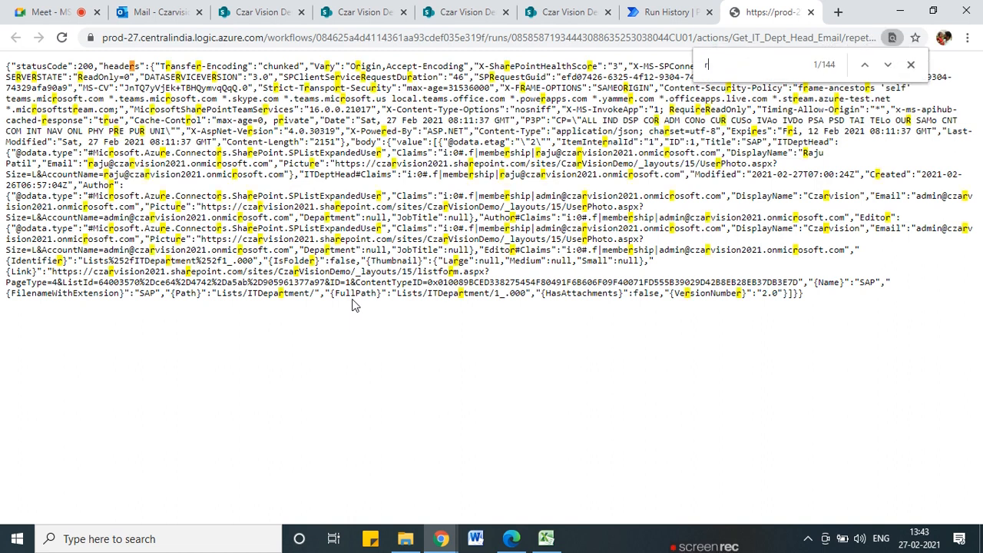
key(BackSpace)
text(ju)
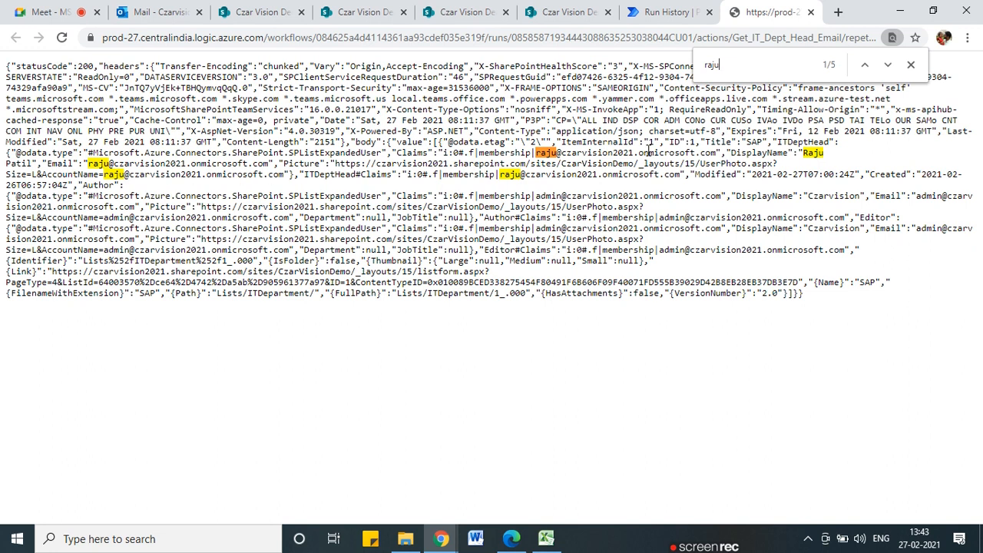
- Return to the flow run and expand the IT Dept Head email Loop to examine the inputs of Send an email to IT Dept Head for IT Assessment
click(673, 9)
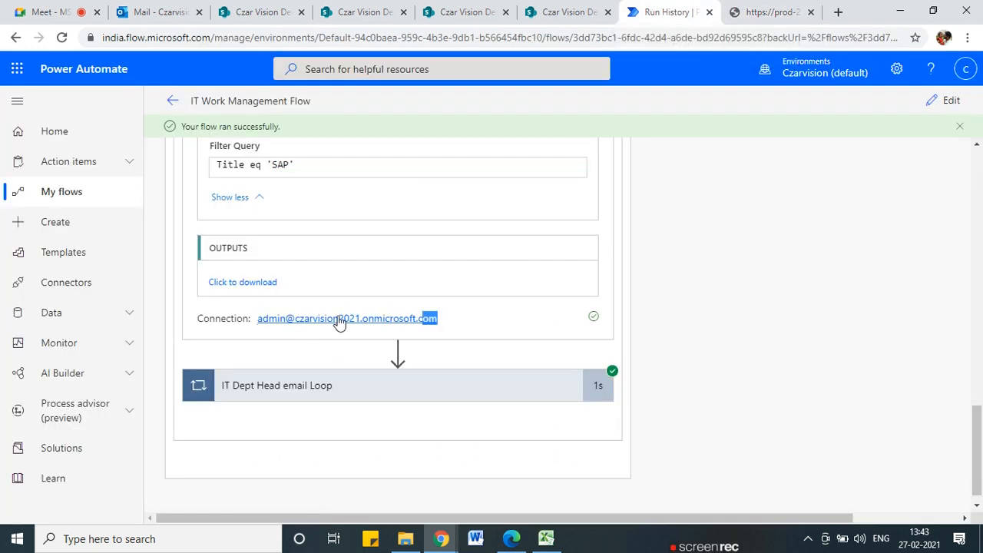
click(372, 392)
click(377, 365)
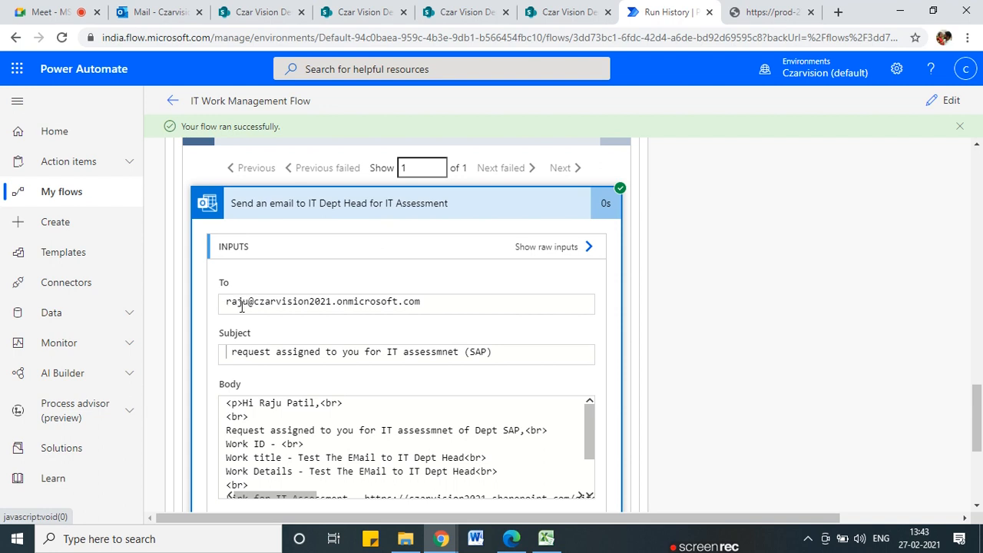
- Show iteration 2 of the IT Dept loop, review its head email filter query and check it against the IT Department list
scroll(484, 460, up, 10)
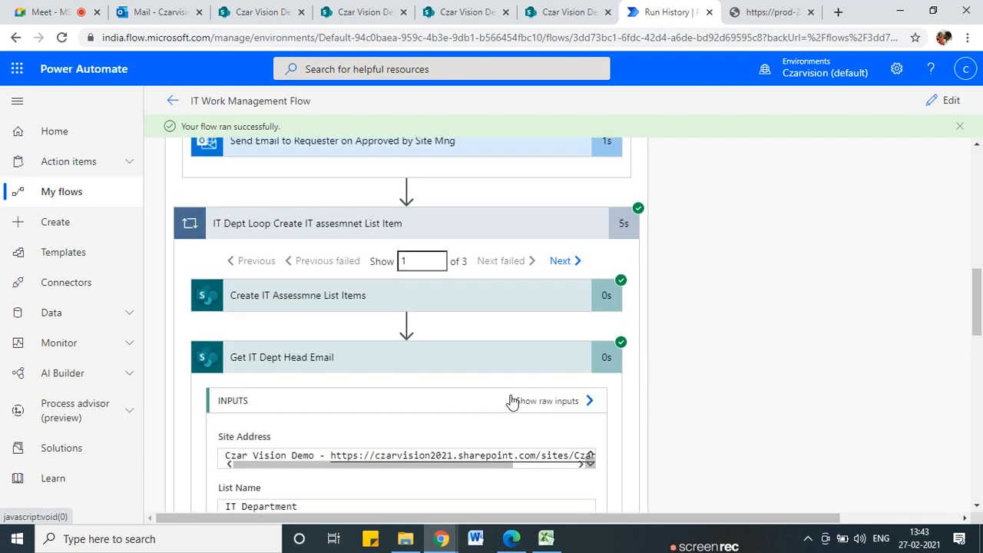
scroll(486, 393, up, 1)
click(555, 332)
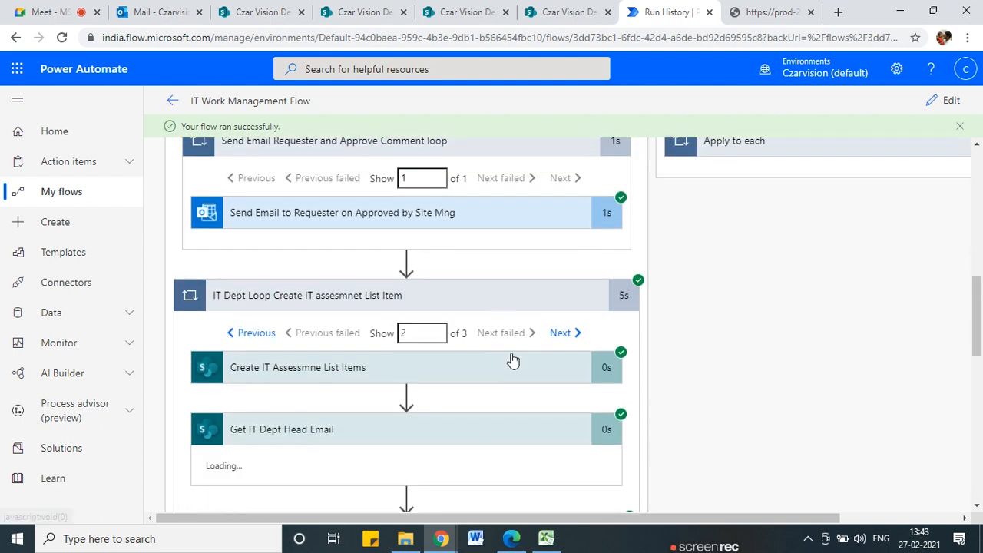
scroll(514, 371, down, 3)
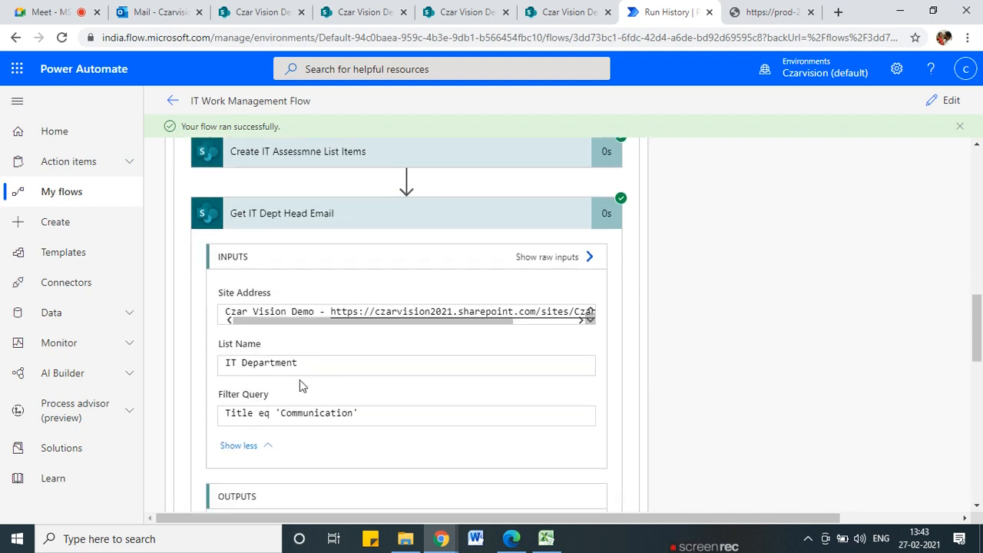
scroll(322, 415, down, 7)
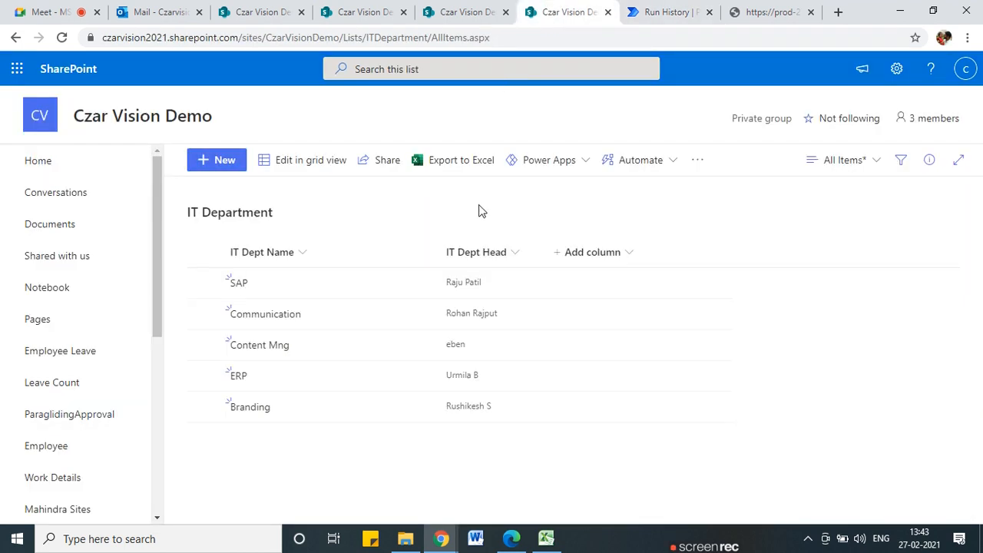
click(552, 11)
- Switch to the SAP department head's Outlook in Edge and read the newest request assigned for IT assessmnet (SAP) email
click(517, 547)
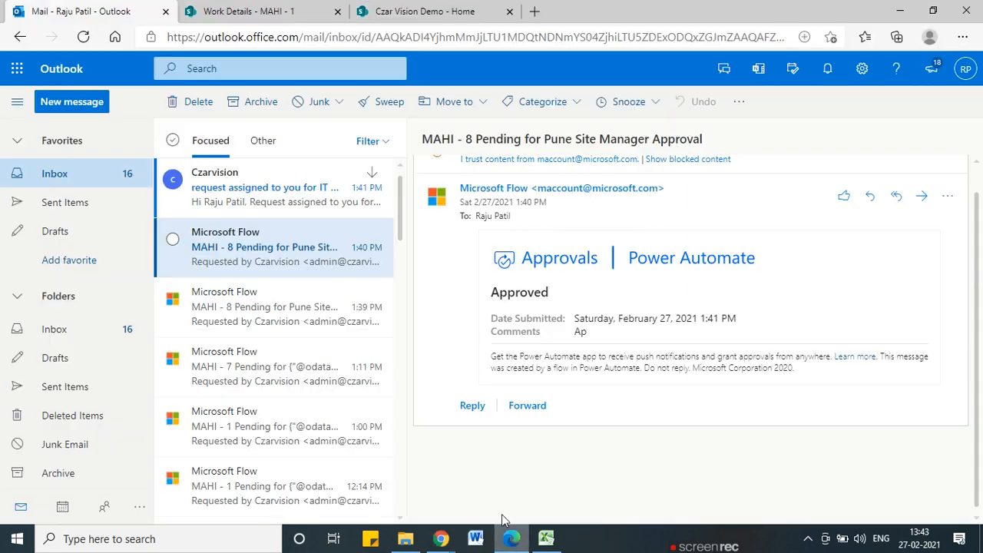
click(248, 209)
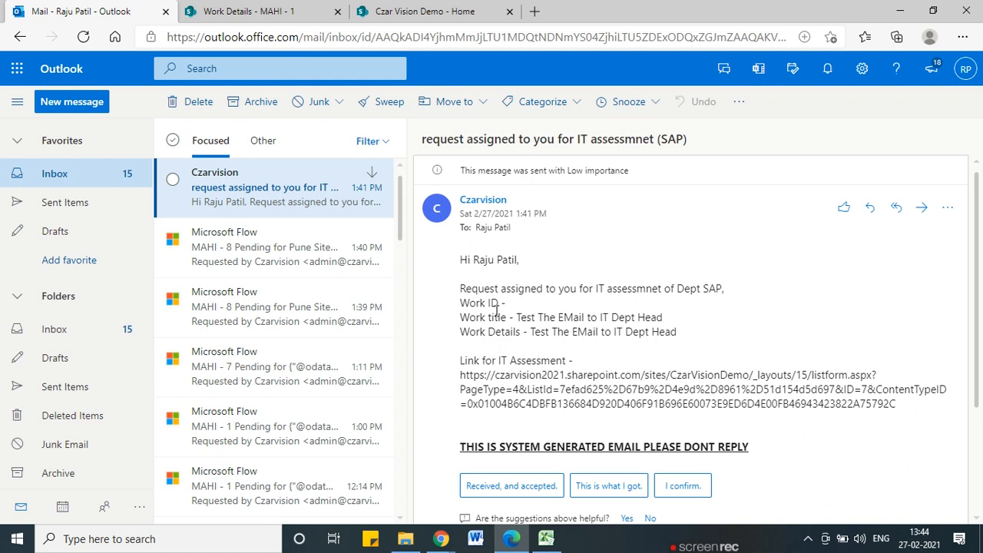
scroll(499, 307, down, 1)
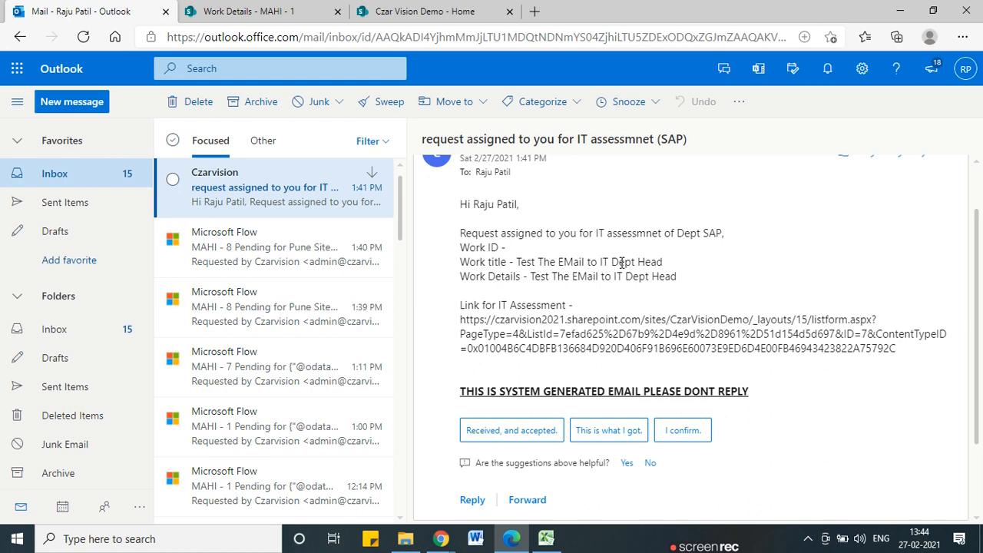
scroll(590, 315, down, 1)
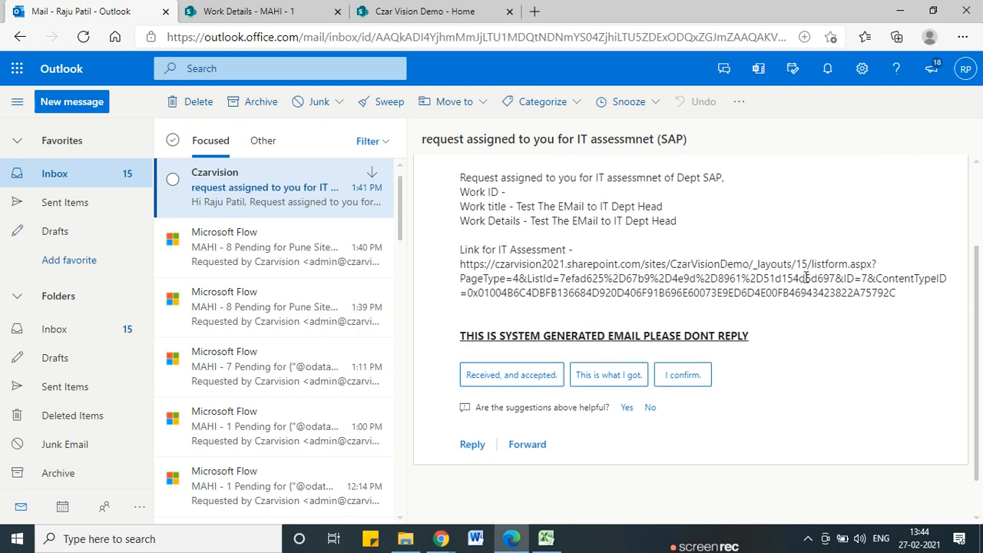
- Open the email's IT Assessment link in a new tab and highlight the system-generated email notice in the message
drag(895, 292, 459, 264)
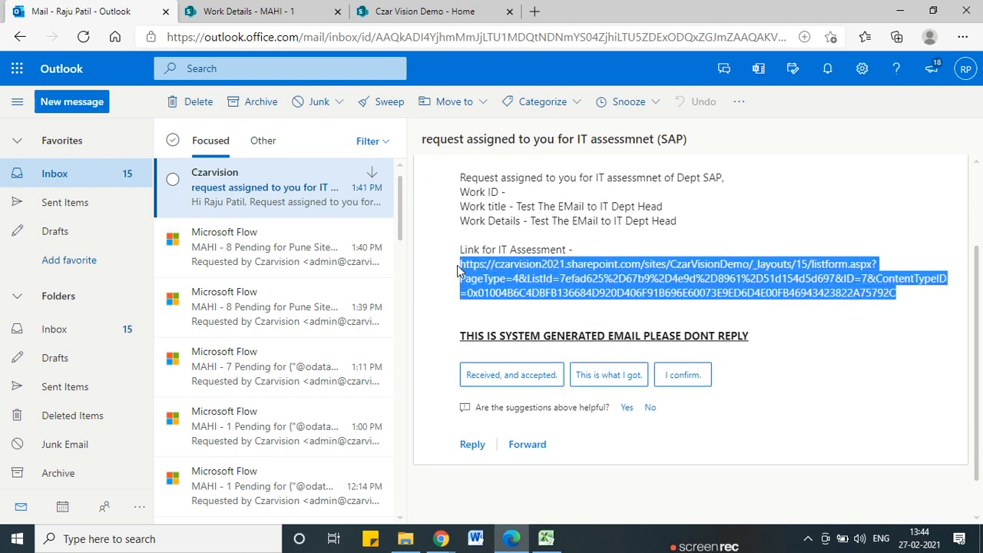
right_click(514, 285)
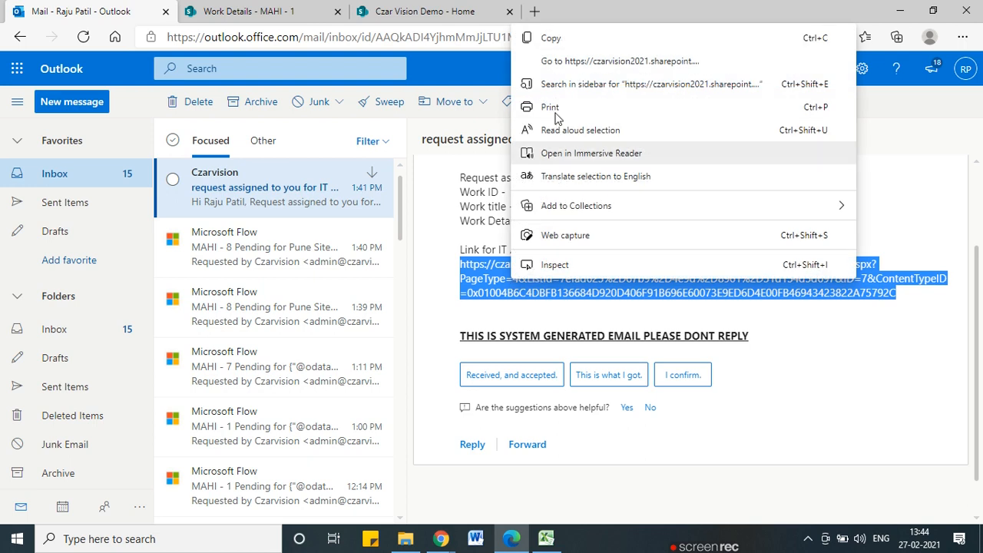
click(575, 69)
click(135, 12)
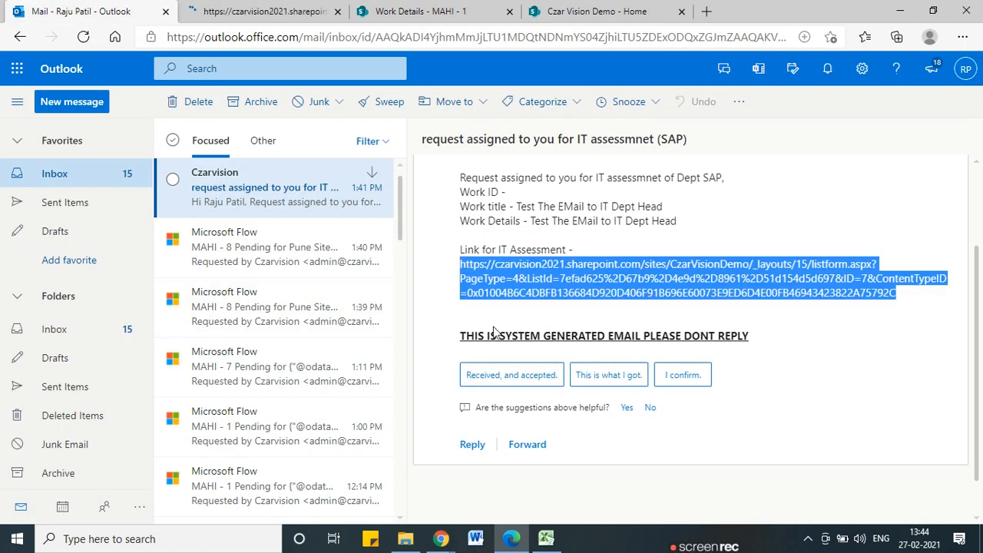
drag(498, 336, 684, 339)
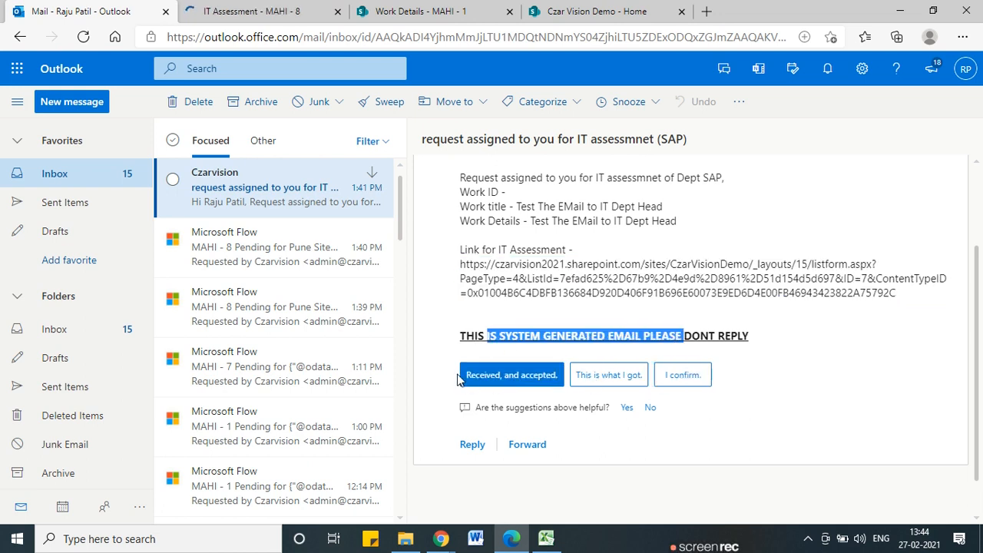
- Switch to the opened IT Assessment form for MAHI - 8 and review its fields, marking the IT Department
key(ctrl+Tab)
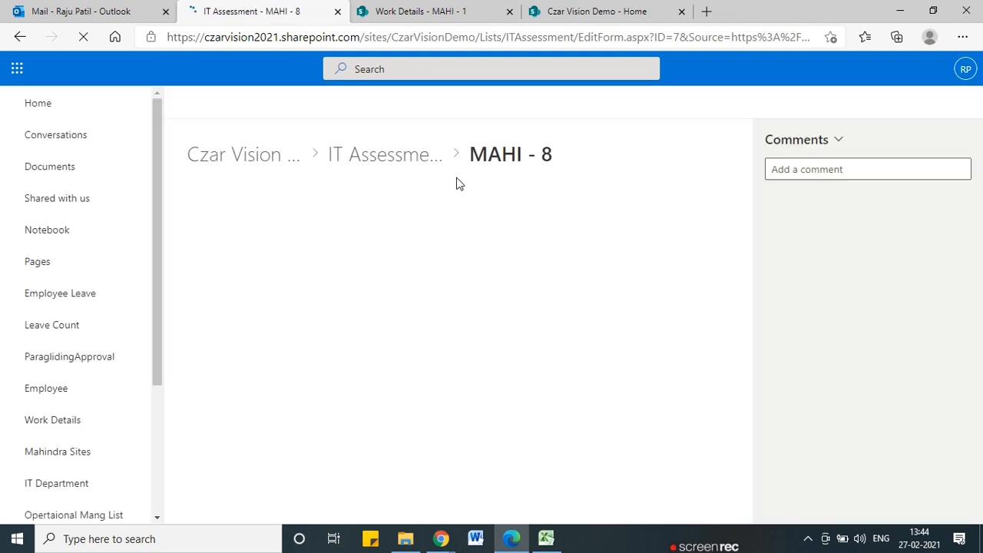
scroll(335, 339, down, 1)
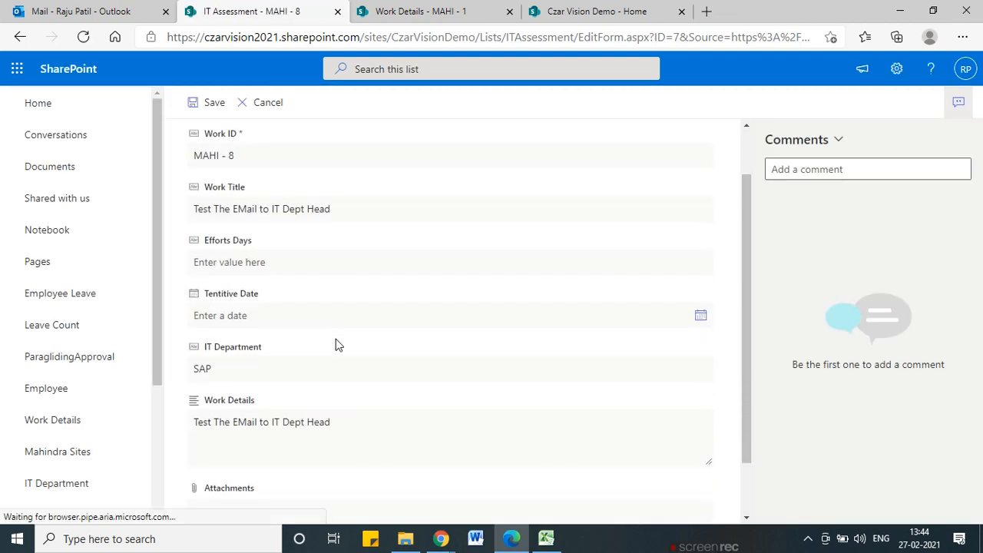
drag(198, 342, 221, 376)
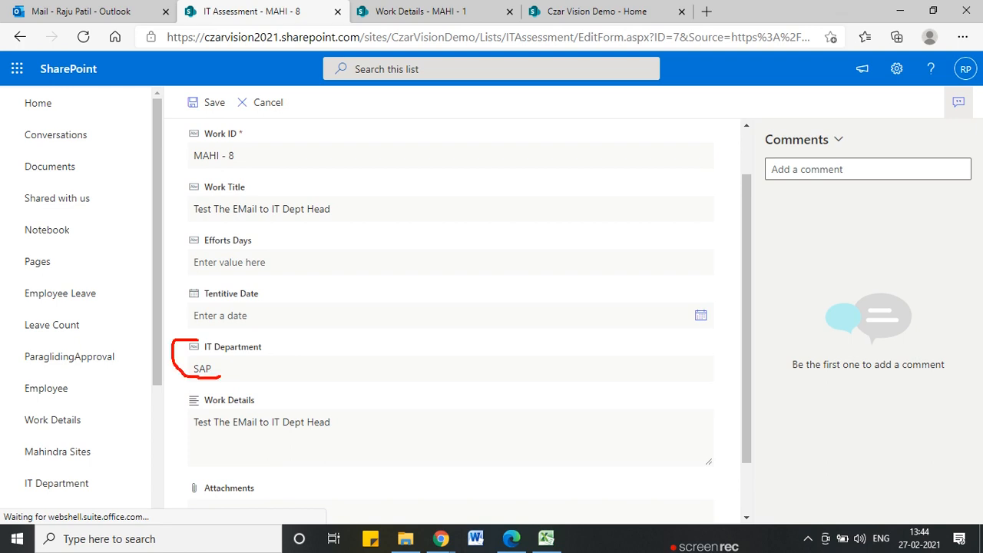
scroll(290, 336, down, 2)
scroll(274, 405, up, 3)
scroll(271, 365, up, 1)
- Set Efforts Days to 23 and Tentitive Date to 20 April 2021, and save the MAHI - 8 SAP assessment
click(239, 316)
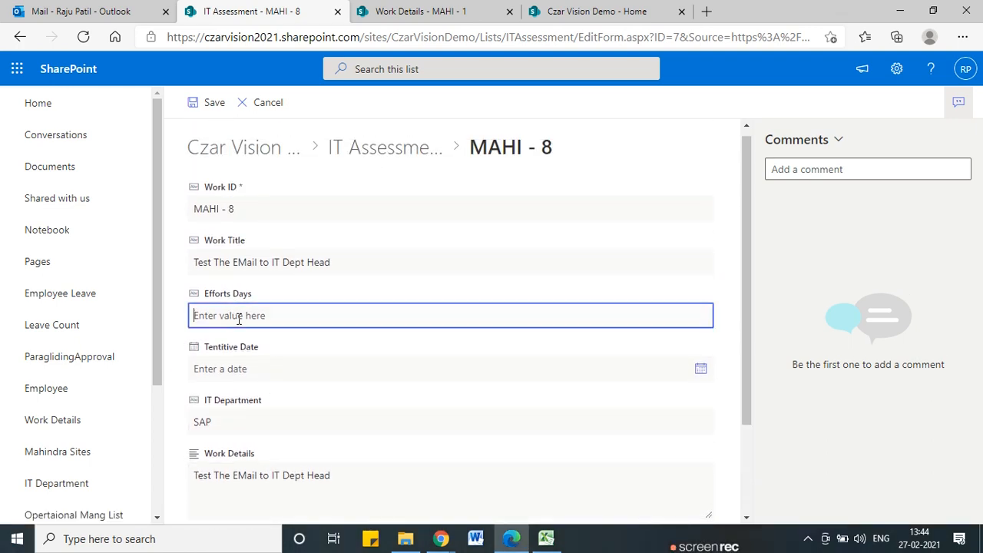
text(23)
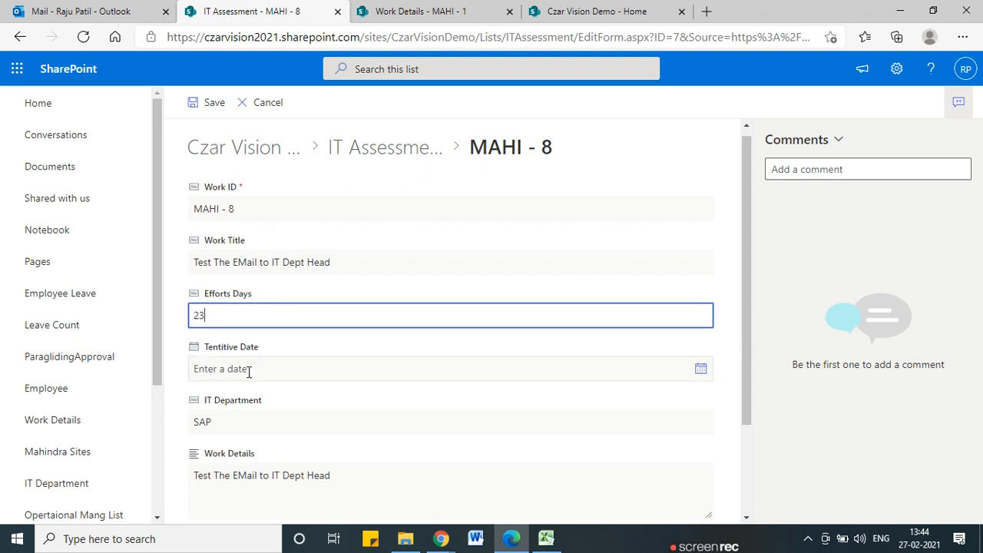
click(248, 372)
click(700, 373)
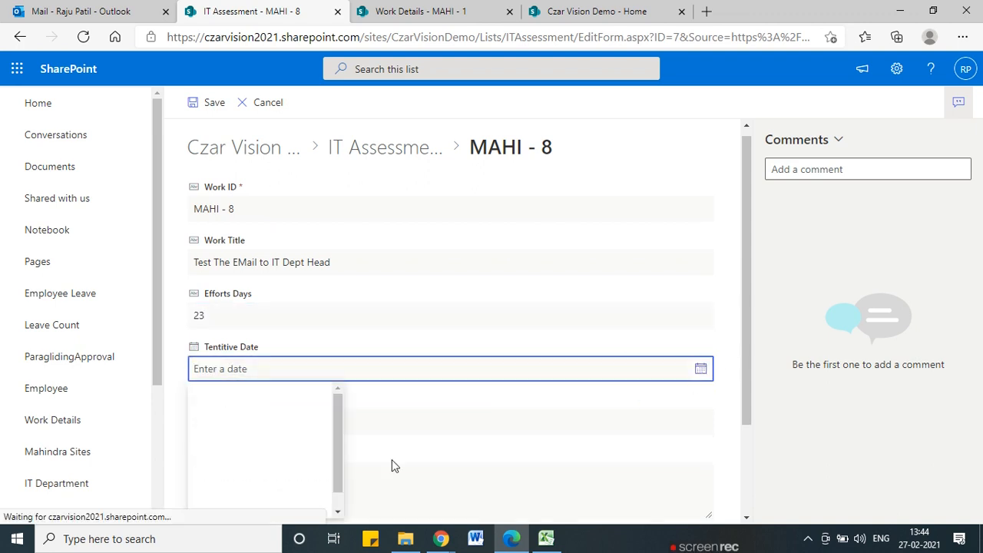
scroll(358, 461, down, 3)
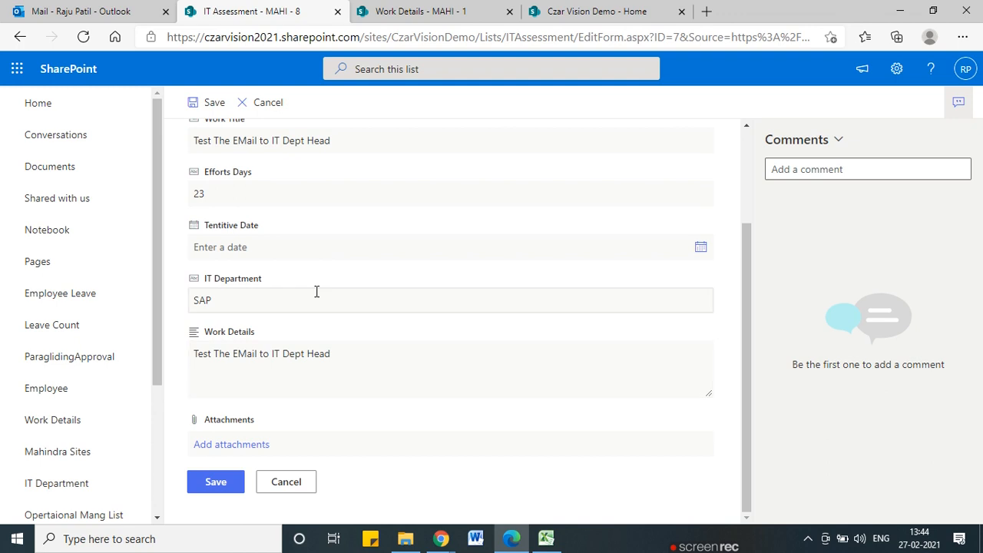
click(701, 246)
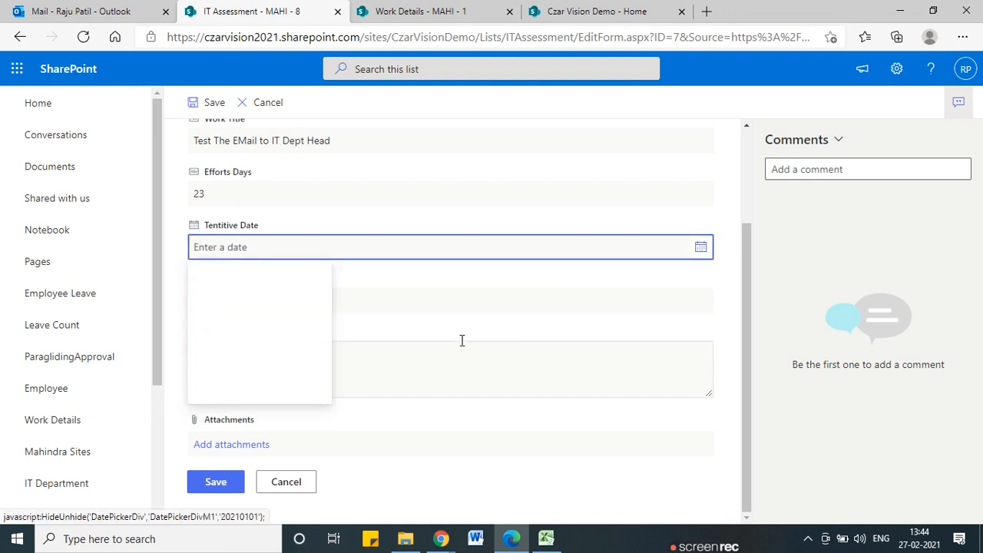
click(320, 268)
click(320, 268)
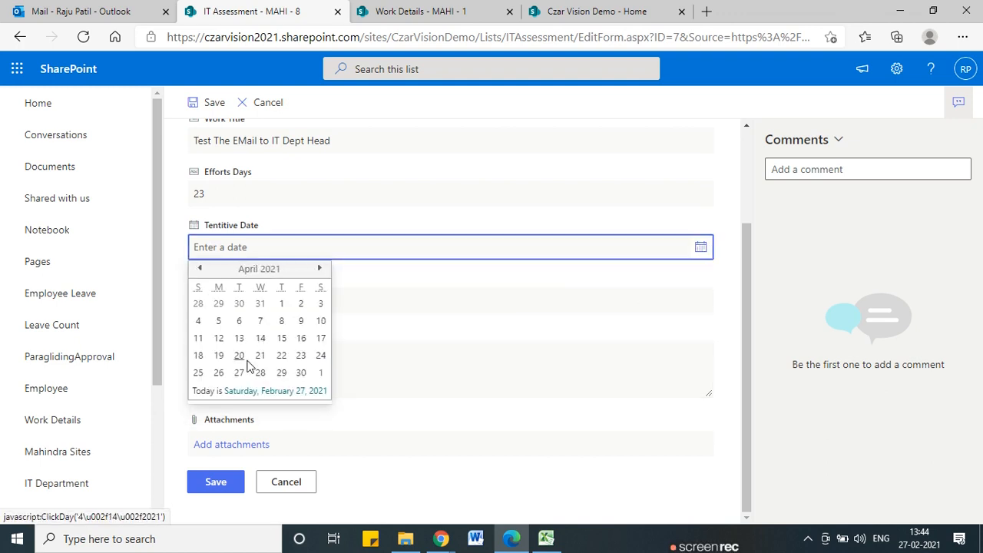
click(239, 356)
click(222, 481)
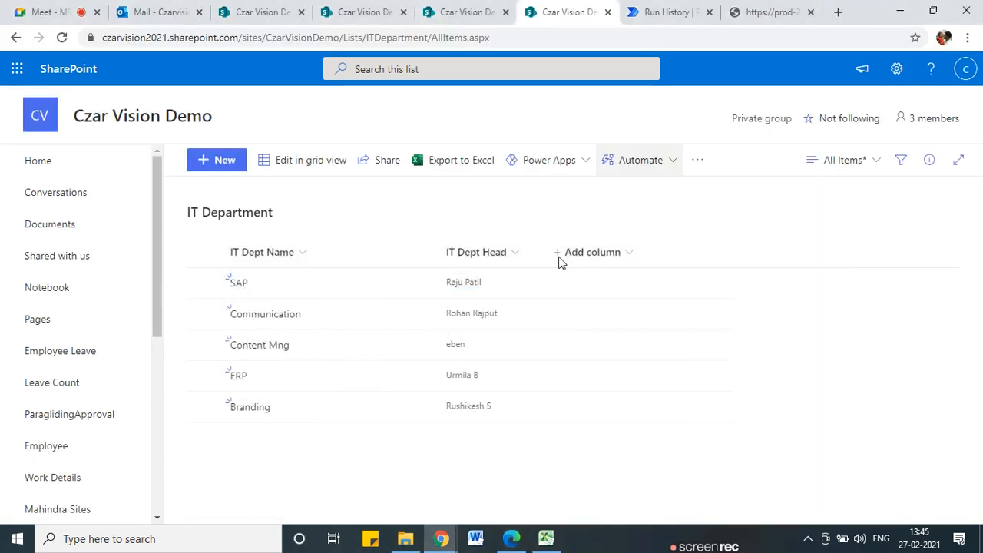
- Return to Chrome, open the IT Work Management Flow for editing, and review its IT department loop through the IT Dept Head email action
click(900, 11)
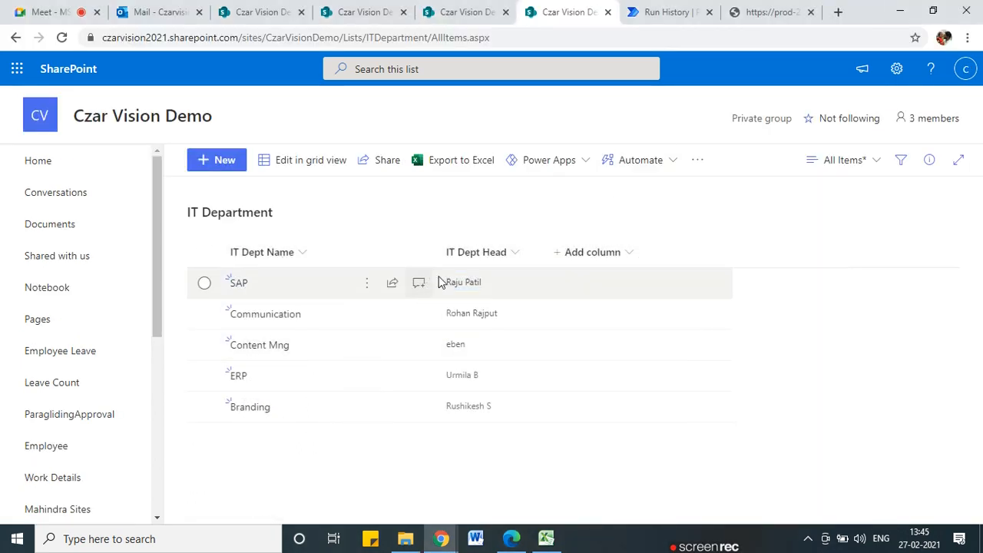
click(662, 11)
scroll(817, 213, up, 3)
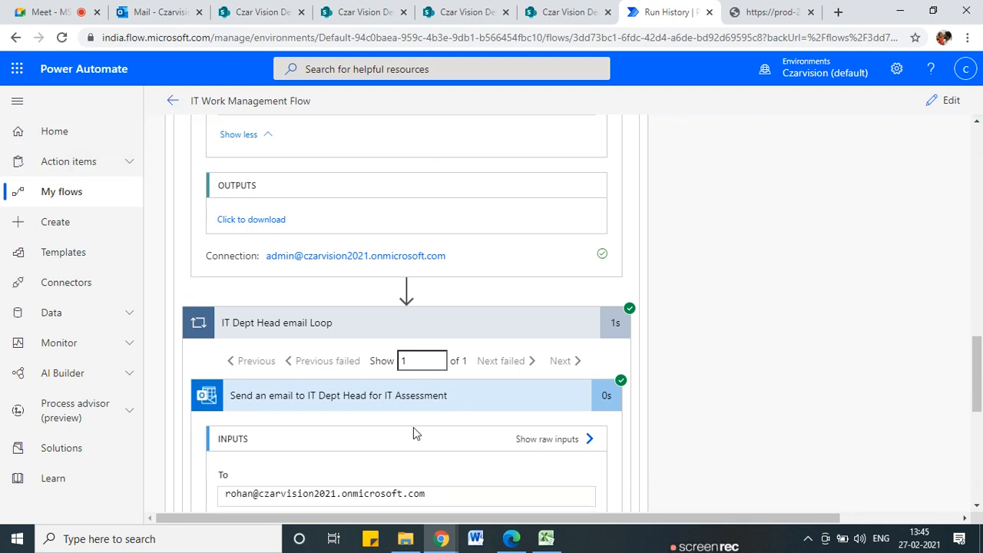
scroll(413, 434, up, 5)
click(951, 103)
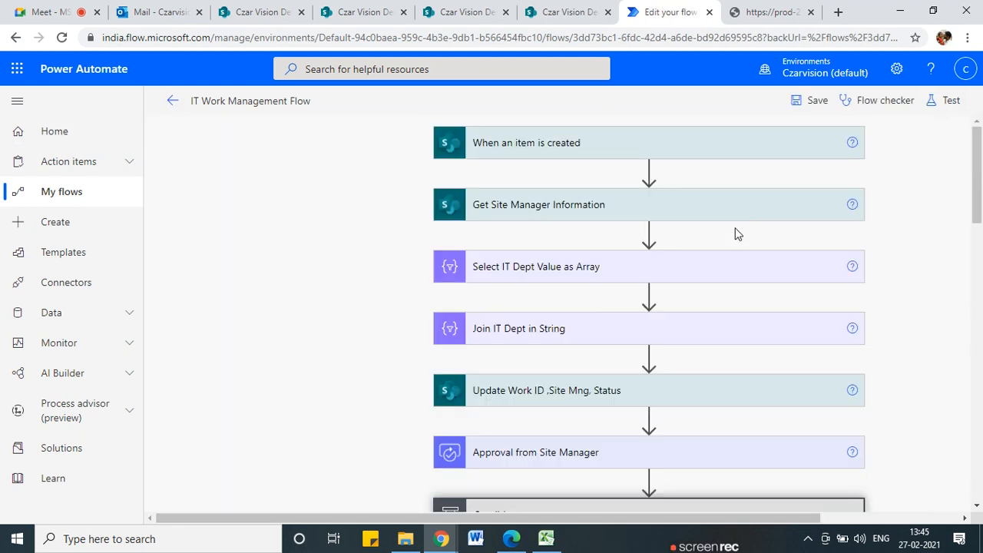
scroll(736, 234, down, 15)
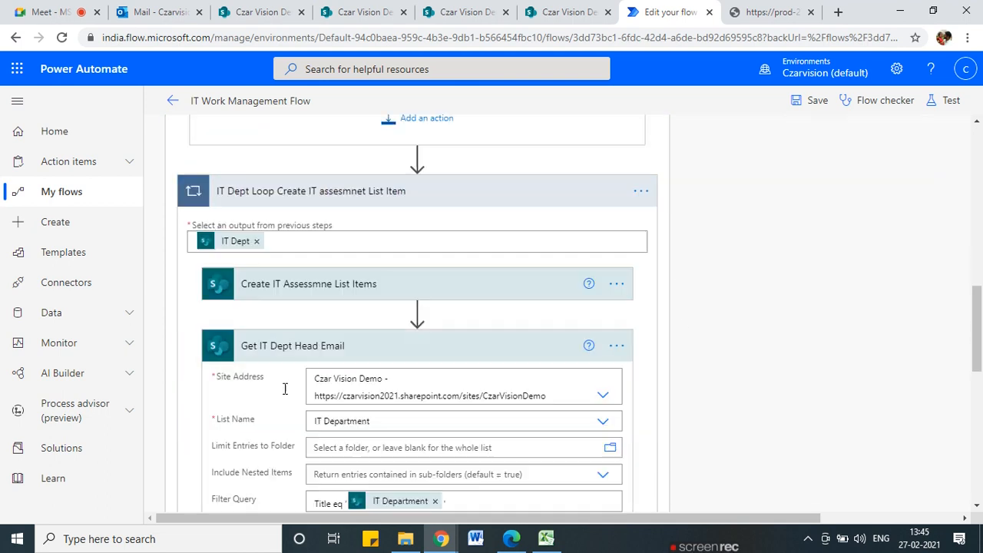
scroll(317, 453, down, 6)
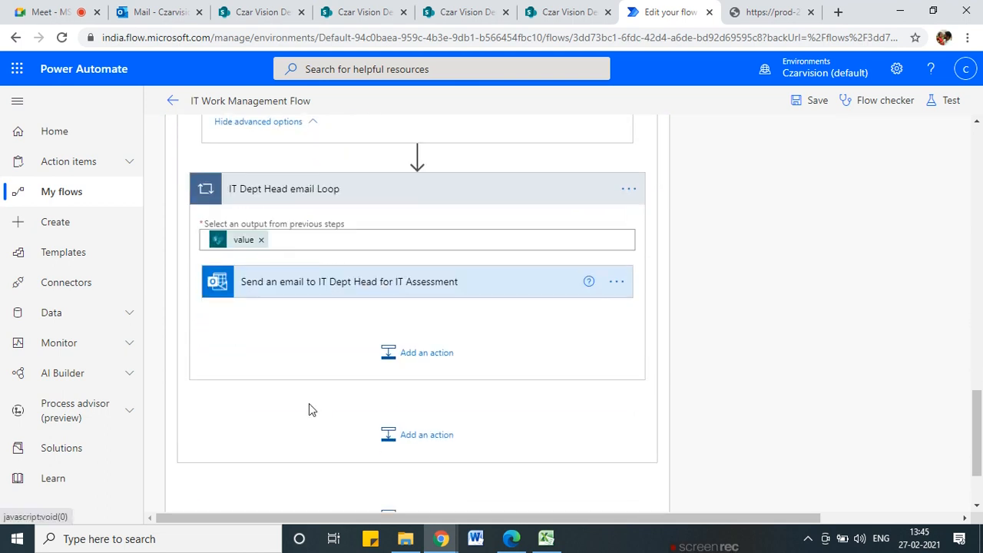
- Switch to the IT Work Management workbook in Excel and circle the Dept IT Head entry in the SAP row of the process diagram
click(546, 538)
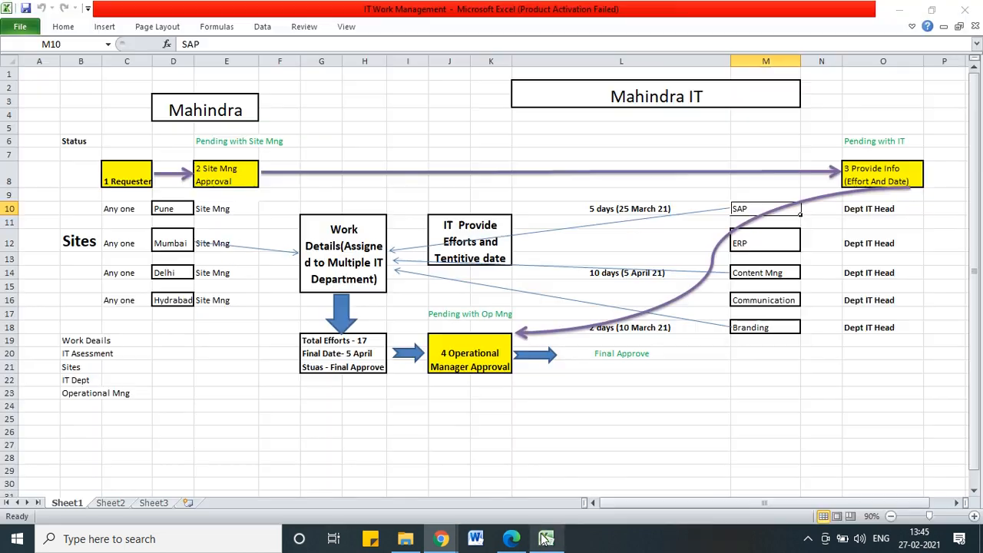
key(ctrl+p)
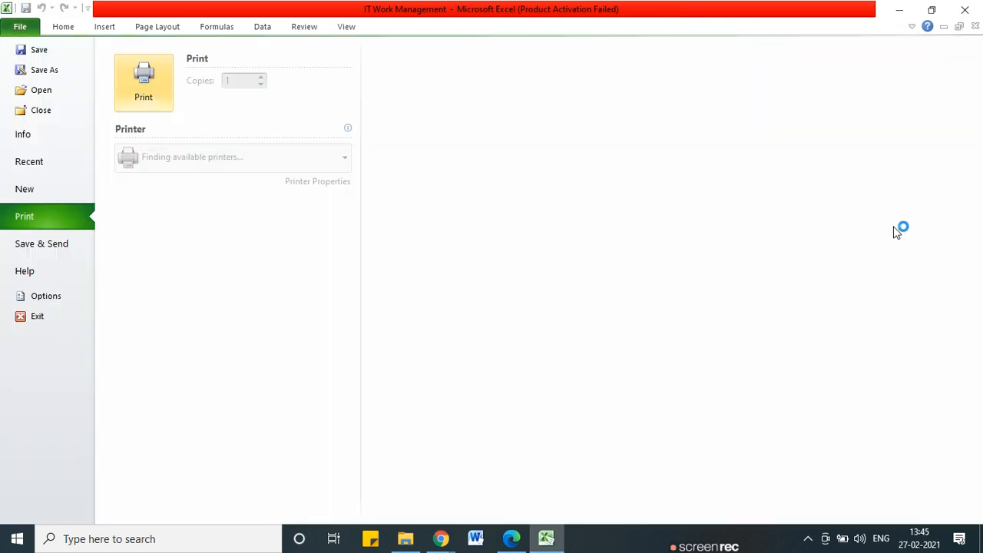
click(64, 29)
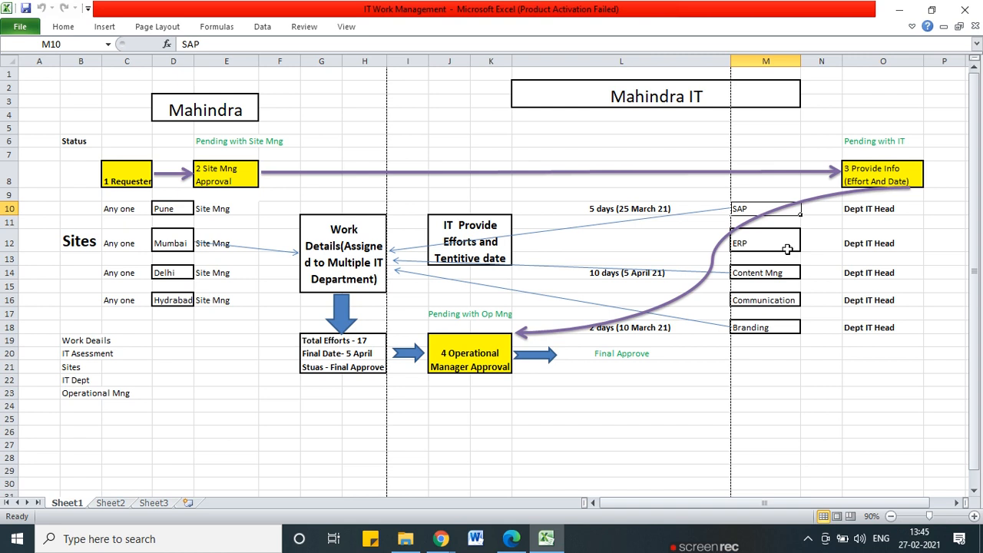
mouse_move(901, 209)
mouse_down()
mouse_move(856, 194)
mouse_move(916, 206)
mouse_up()
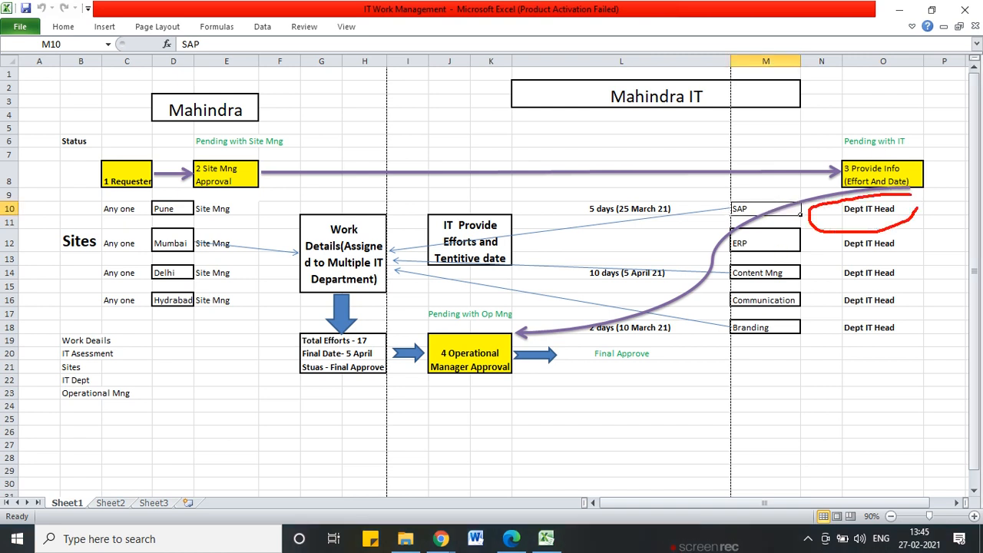